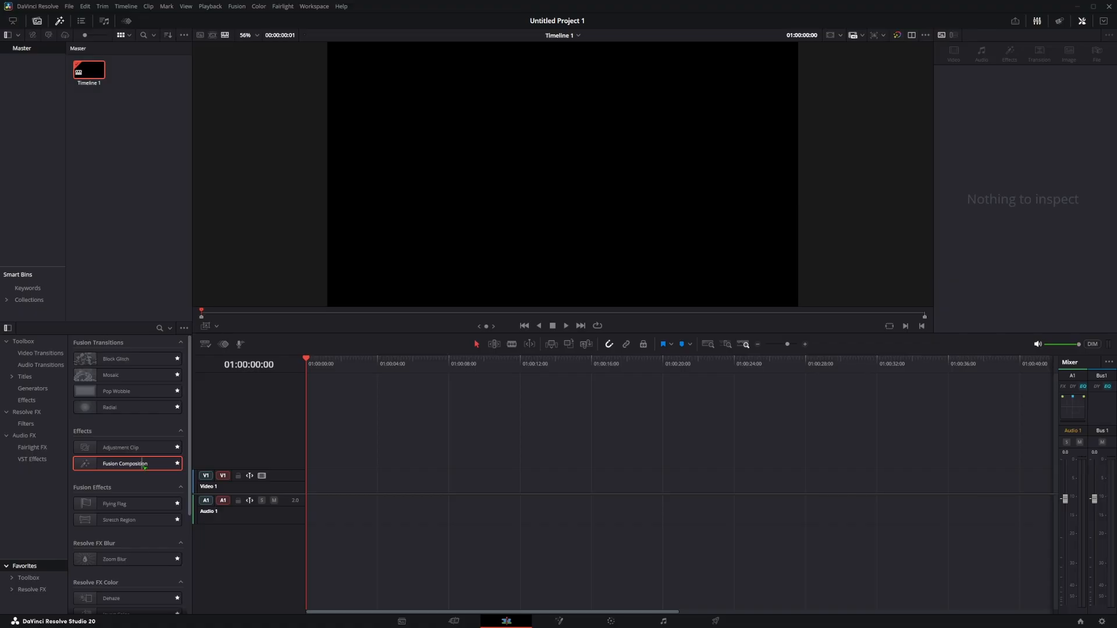
# Add a Fusion Composition at the start of Video 1 and a second one above it on Video 2, starting about 5 seconds in
pyautogui.doubleClick(143, 463)
pyautogui.click(465, 483)
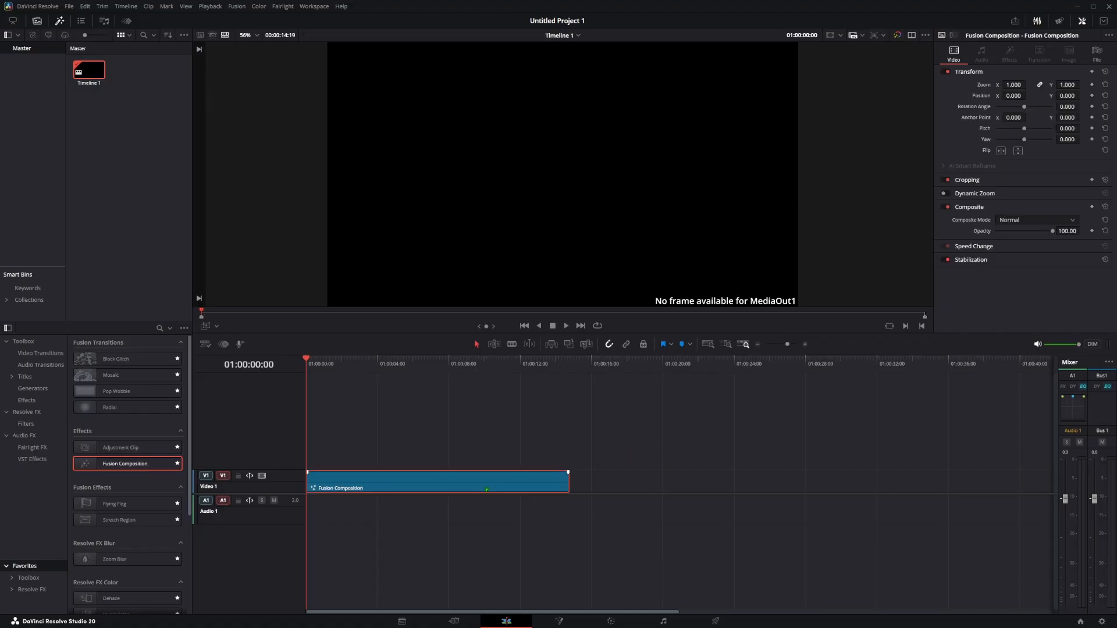
pyautogui.moveTo(137, 463); pyautogui.dragTo(314, 455)
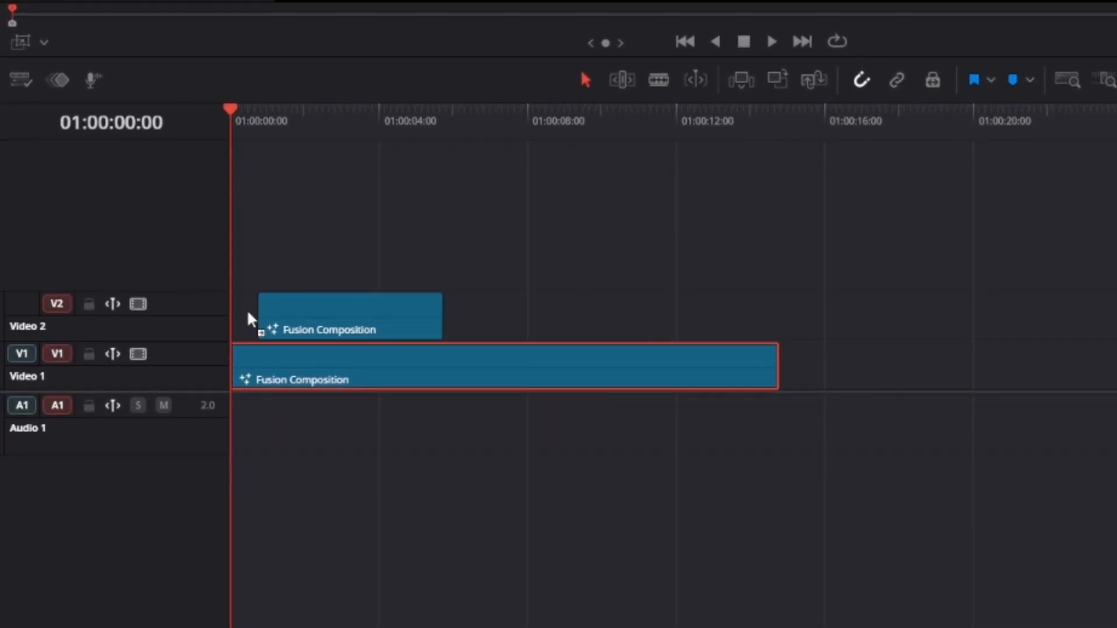
pyautogui.moveTo(334, 319); pyautogui.dragTo(528, 309)
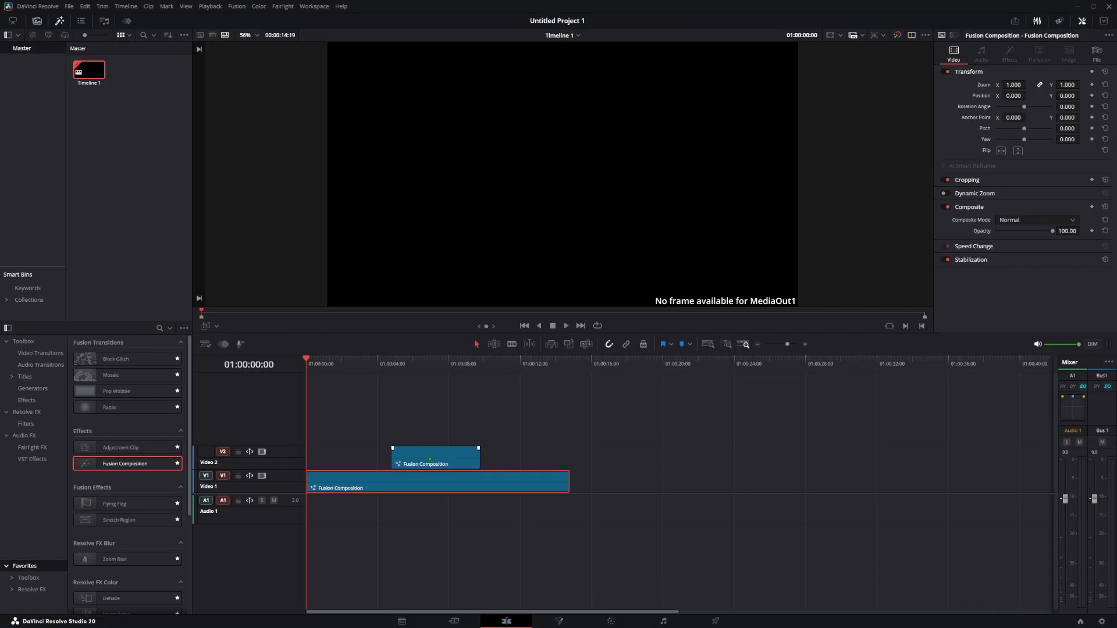
pyautogui.click(478, 381)
# Open the Video 1 Fusion Composition in the Fusion page
pyautogui.rightClick(434, 484)
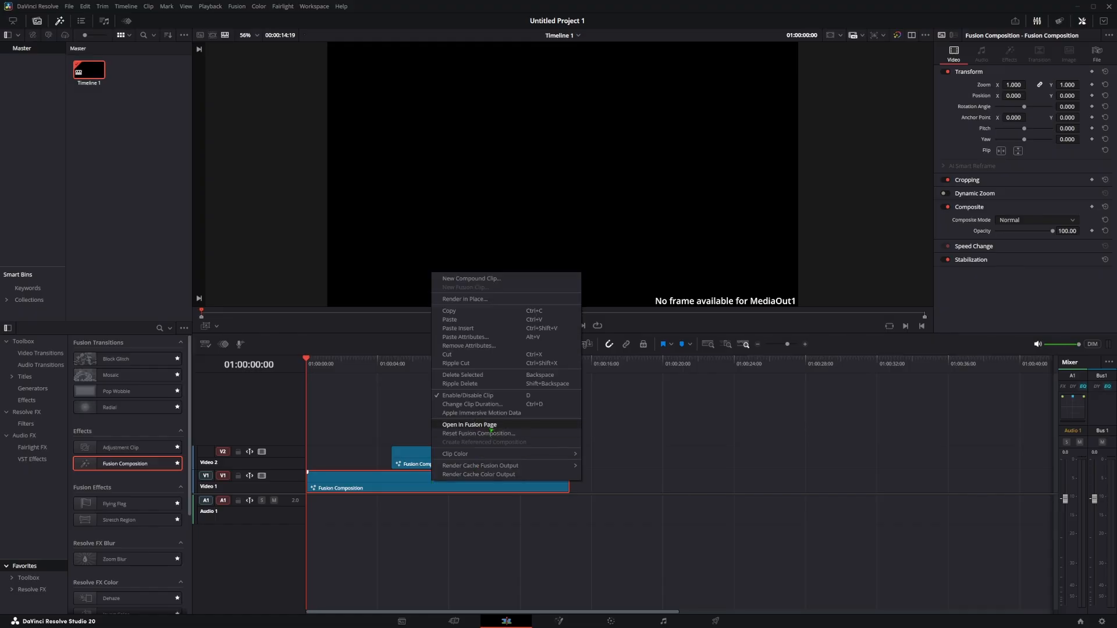
pyautogui.click(494, 427)
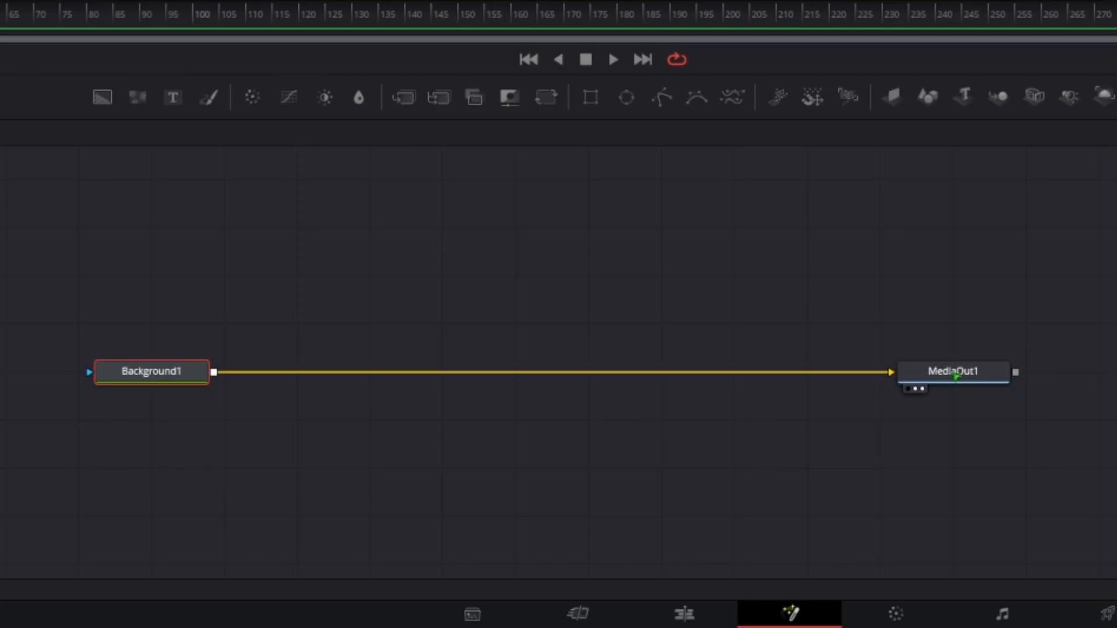
pyautogui.click(702, 618)
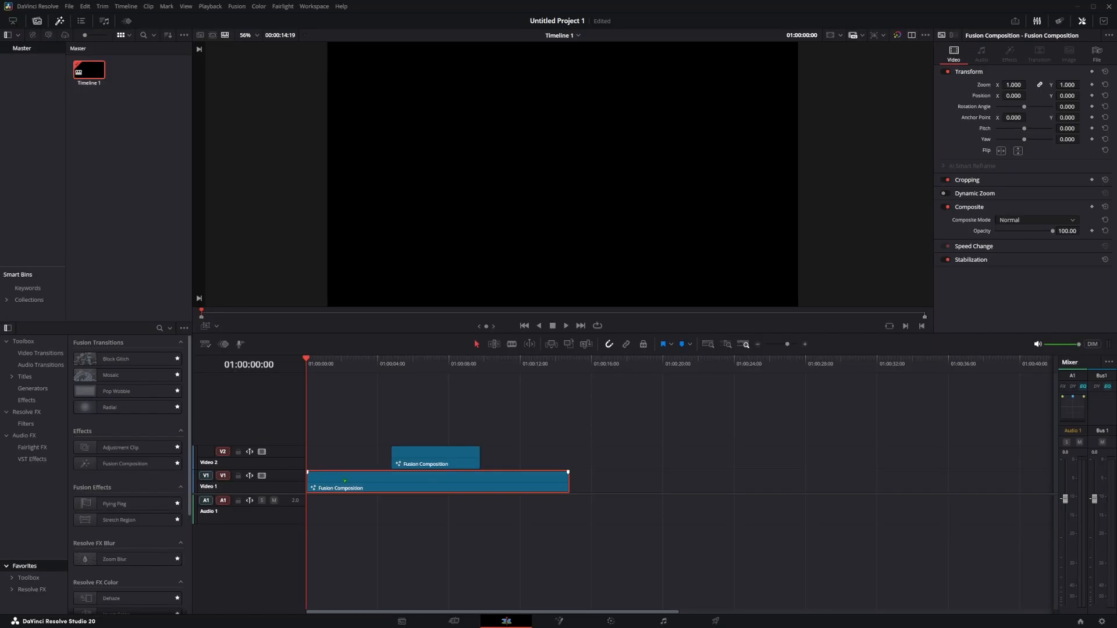
pyautogui.click(559, 620)
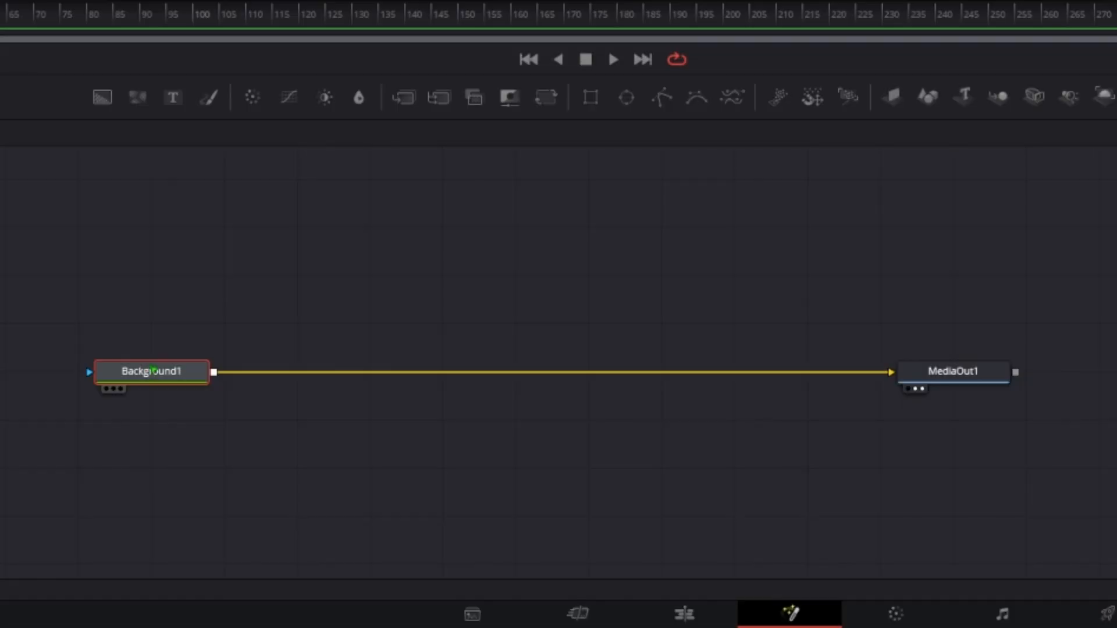
pyautogui.moveTo(176, 376)
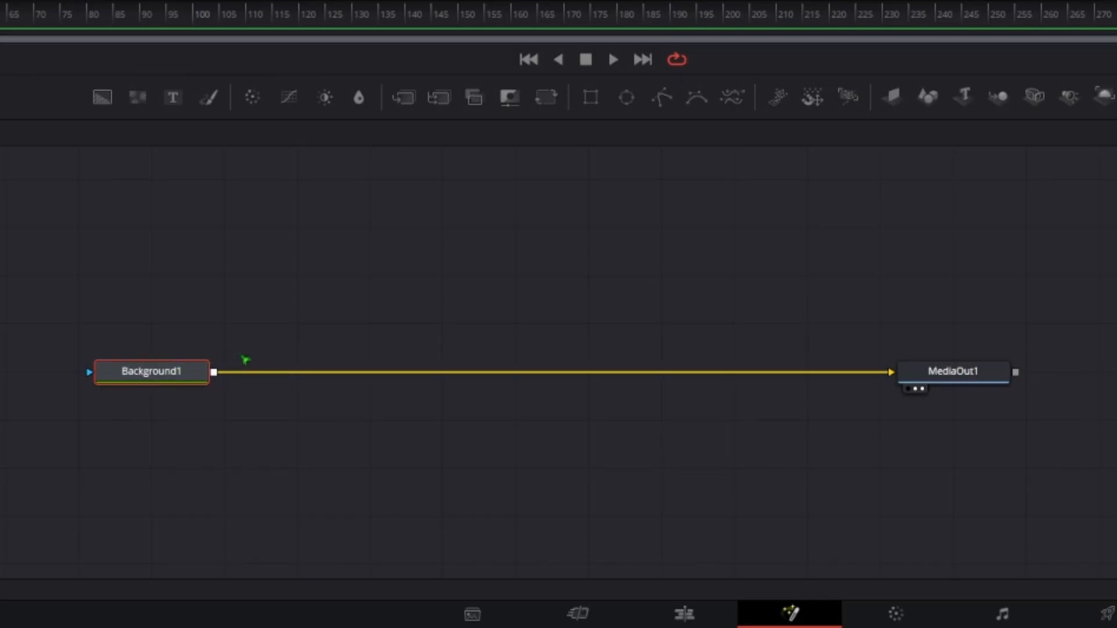
# Add a Transform node above the connection between Background1 and MediaOut1
pyautogui.hotkey('shift', 'space')
pyautogui.write('tr')
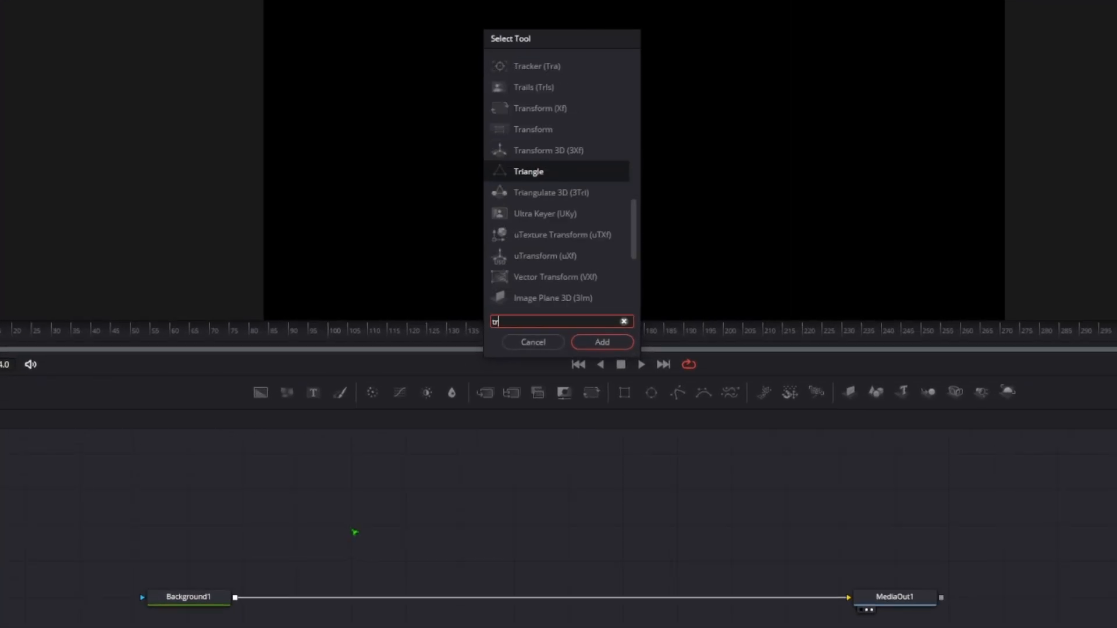
pyautogui.write('ans')
pyautogui.press('Return')
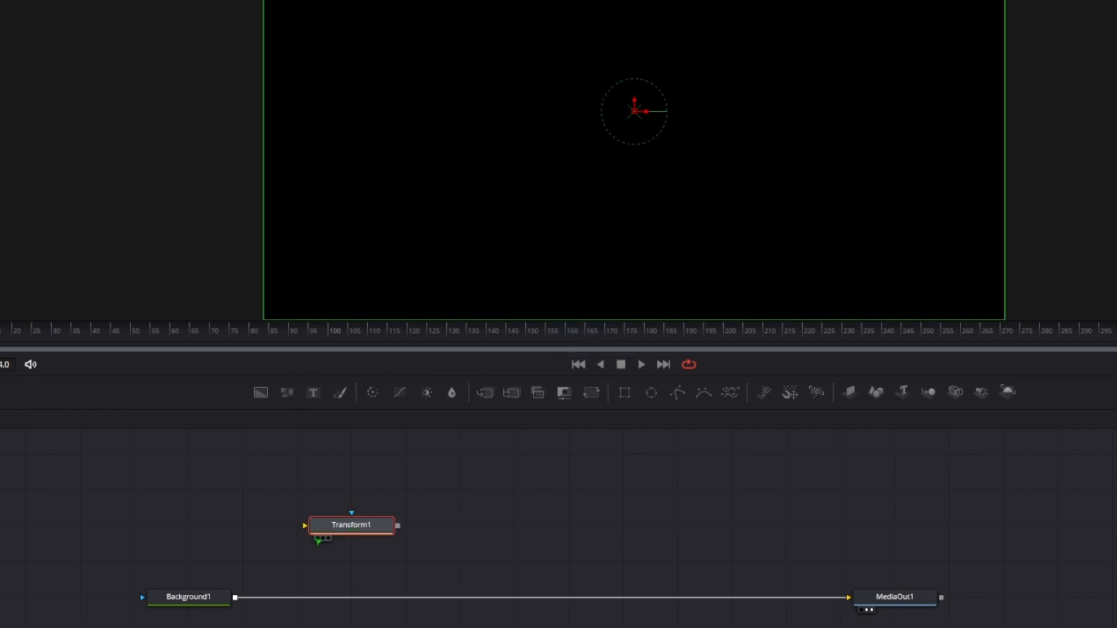
# Break the link between Background1 and MediaOut1, and route Background1 through Transform1 into MediaOut1
pyautogui.click(427, 597)
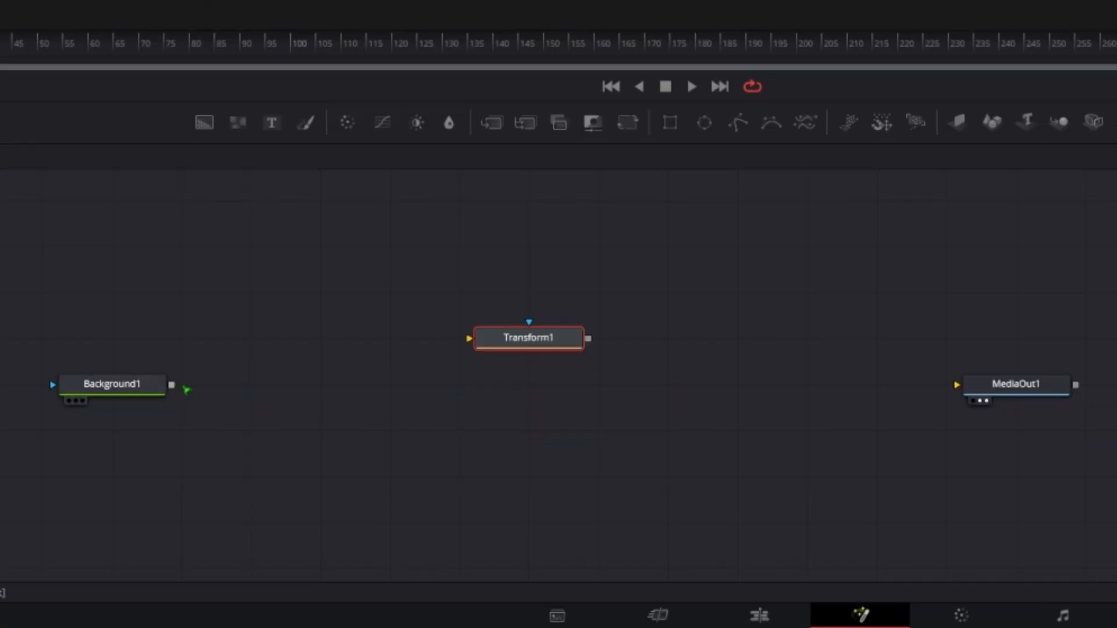
pyautogui.moveTo(184, 387); pyautogui.dragTo(470, 338)
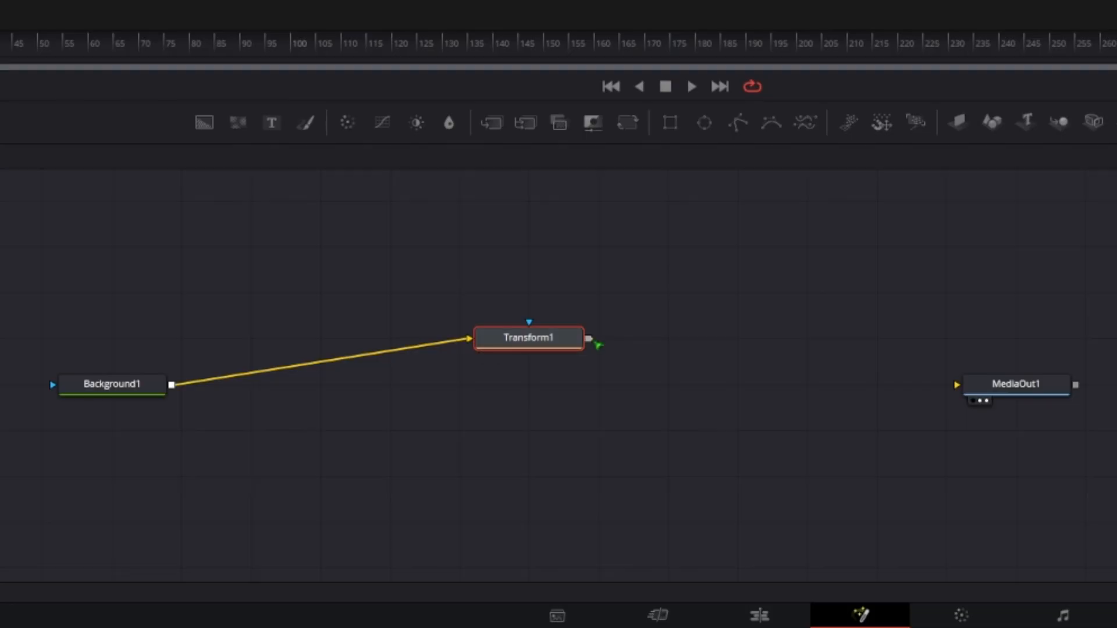
pyautogui.moveTo(598, 344); pyautogui.dragTo(959, 384)
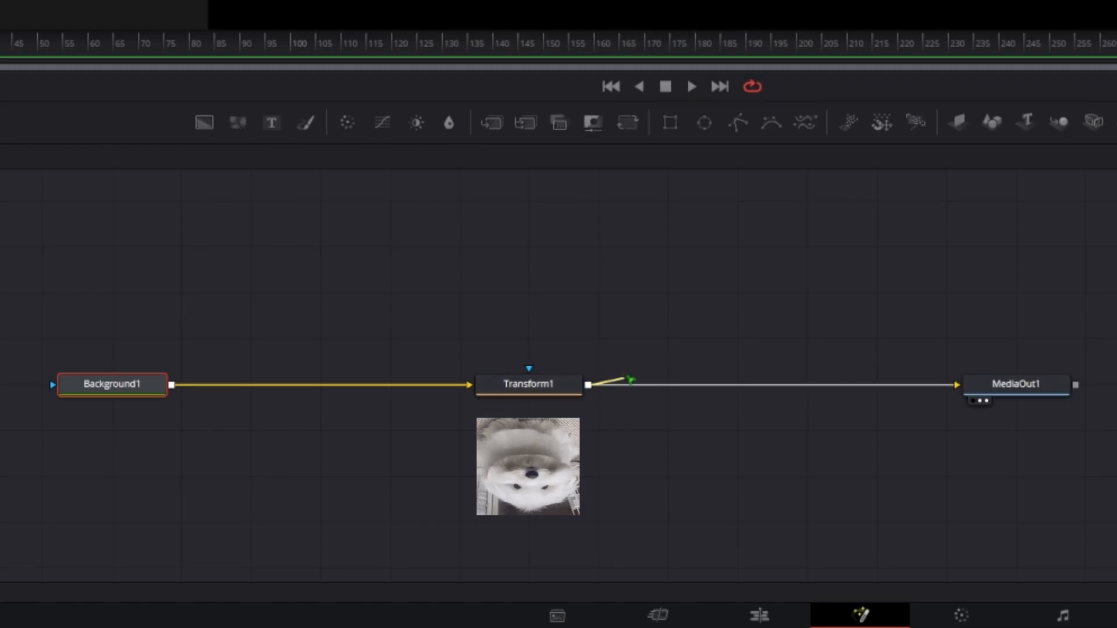
# Select the Transform1, Background1 and MediaOut1 nodes in turn to examine the flow through the node chain
pyautogui.click(553, 385)
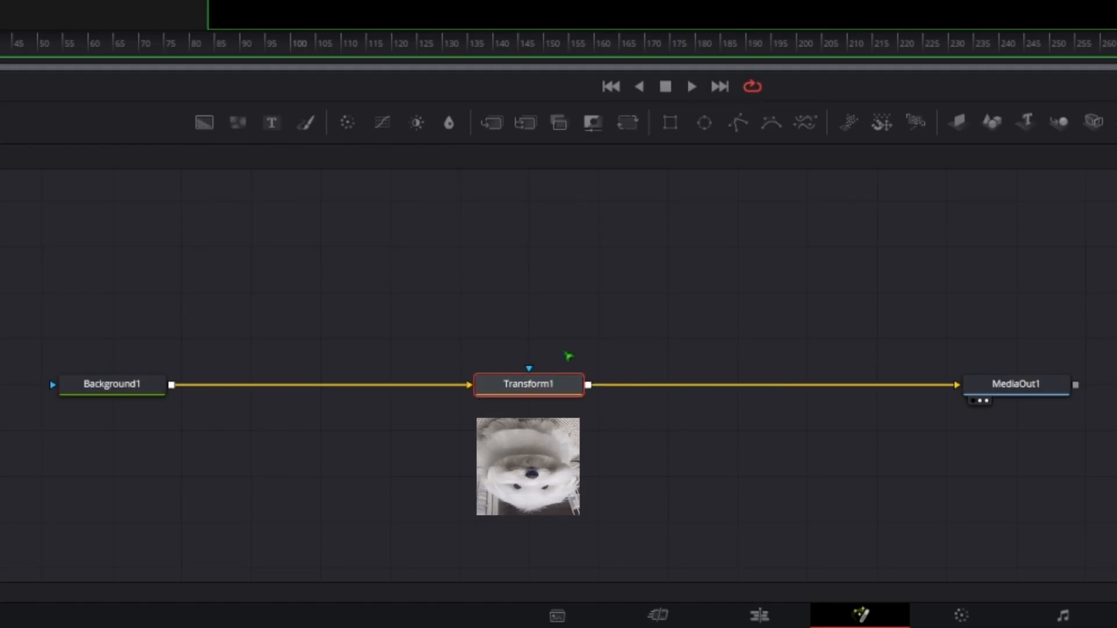
pyautogui.click(147, 391)
pyautogui.click(553, 385)
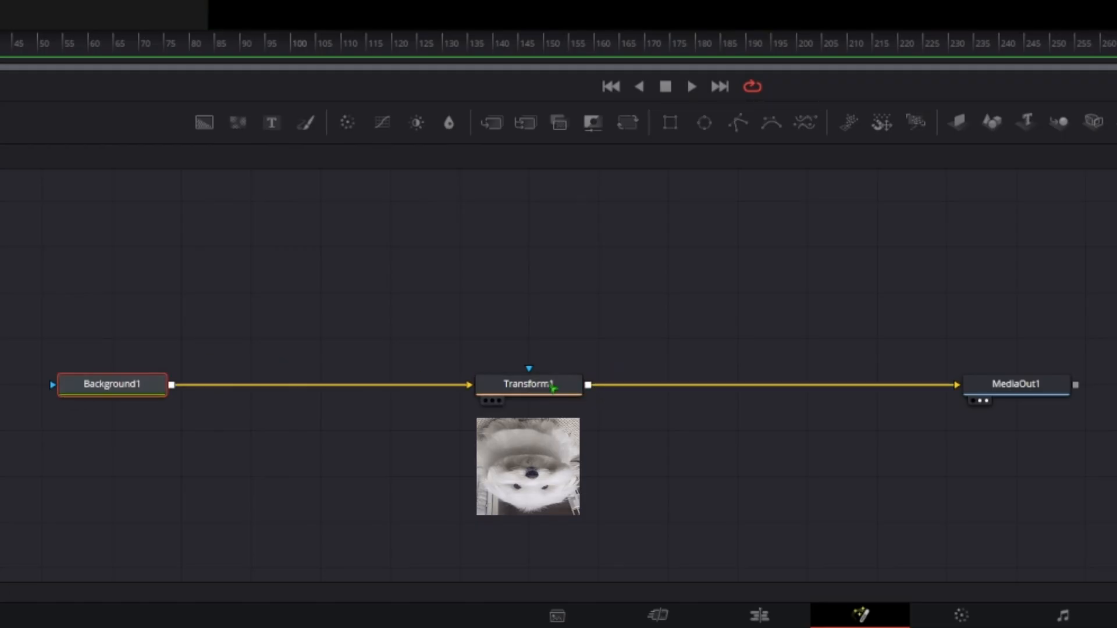
pyautogui.click(996, 386)
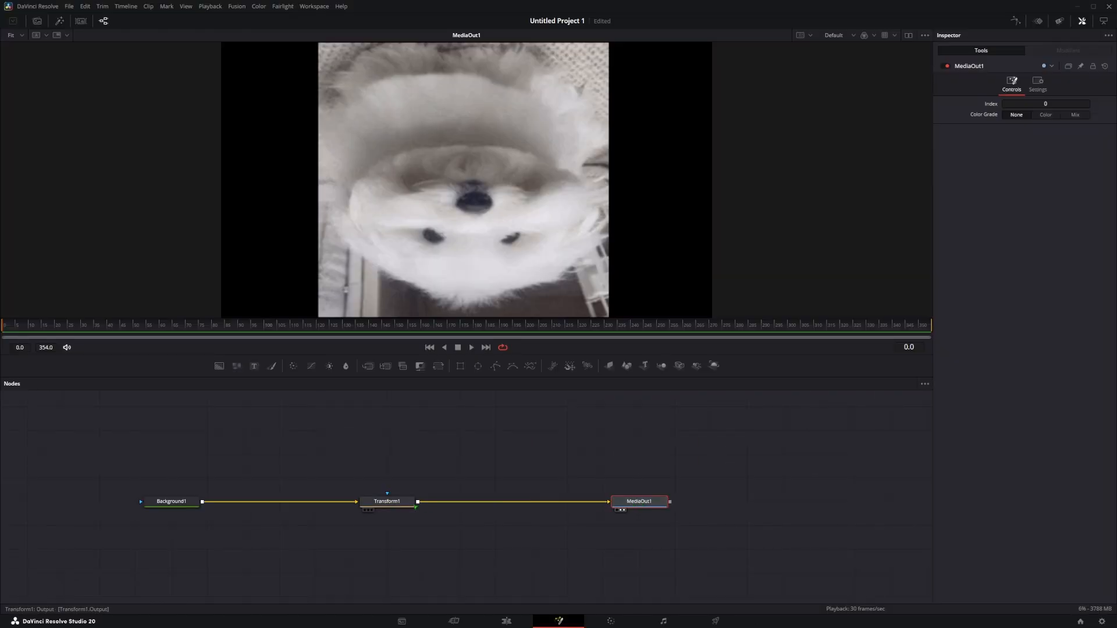
pyautogui.click(528, 383)
pyautogui.moveTo(78, 323); pyautogui.dragTo(20, 323)
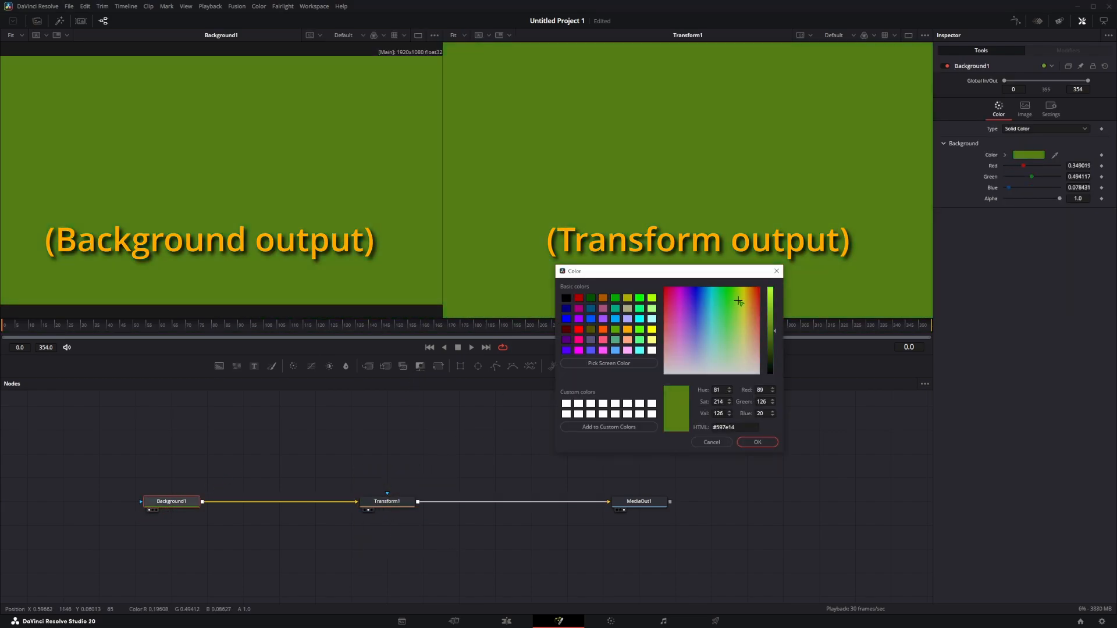
# Set Background1's solid color to the green #457e21
pyautogui.click(750, 302)
pyautogui.click(713, 299)
pyautogui.moveTo(713, 299); pyautogui.dragTo(733, 310)
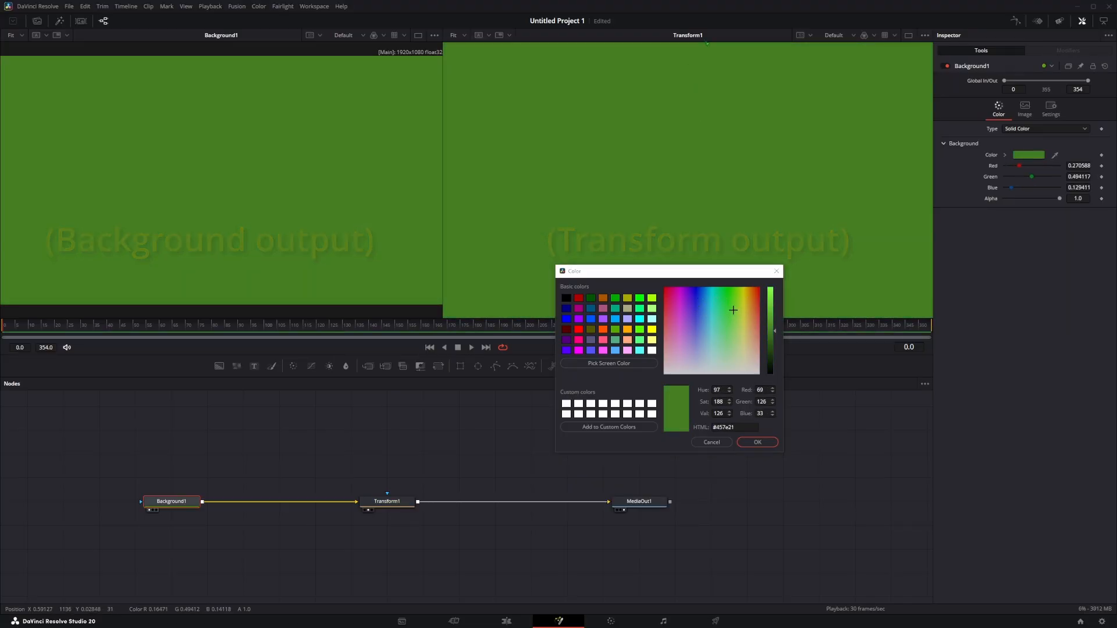
pyautogui.click(757, 442)
# Animate Transform1's Center with keyframes, setting Center X to 1.0 at frame 40
pyautogui.moveTo(438, 546); pyautogui.dragTo(343, 470)
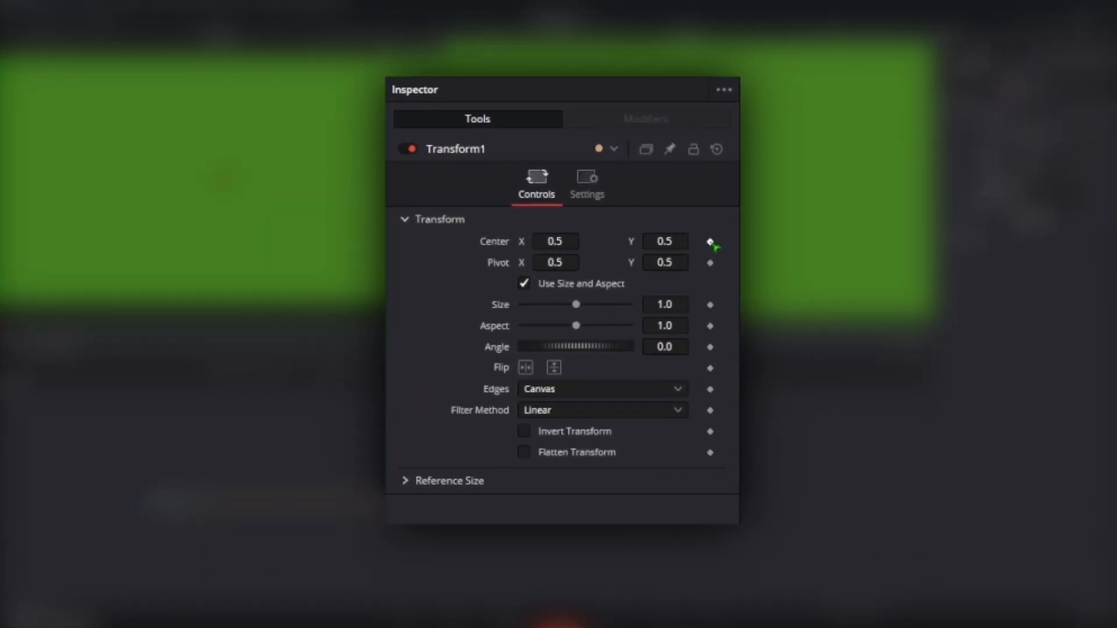
pyautogui.moveTo(390, 319); pyautogui.dragTo(306, 319)
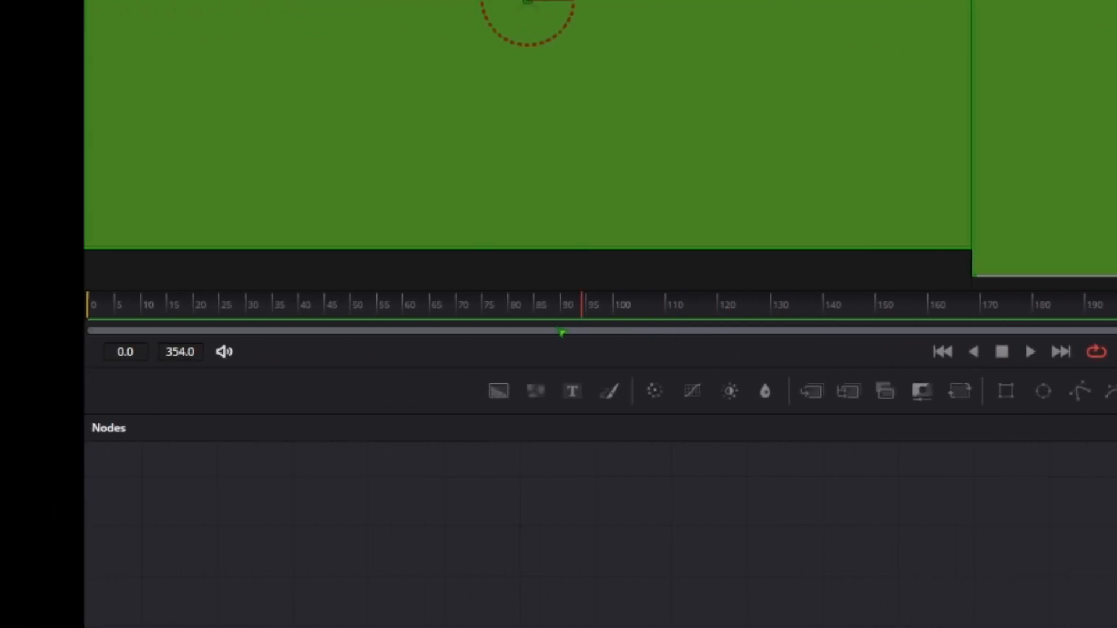
pyautogui.moveTo(559, 331); pyautogui.dragTo(306, 314)
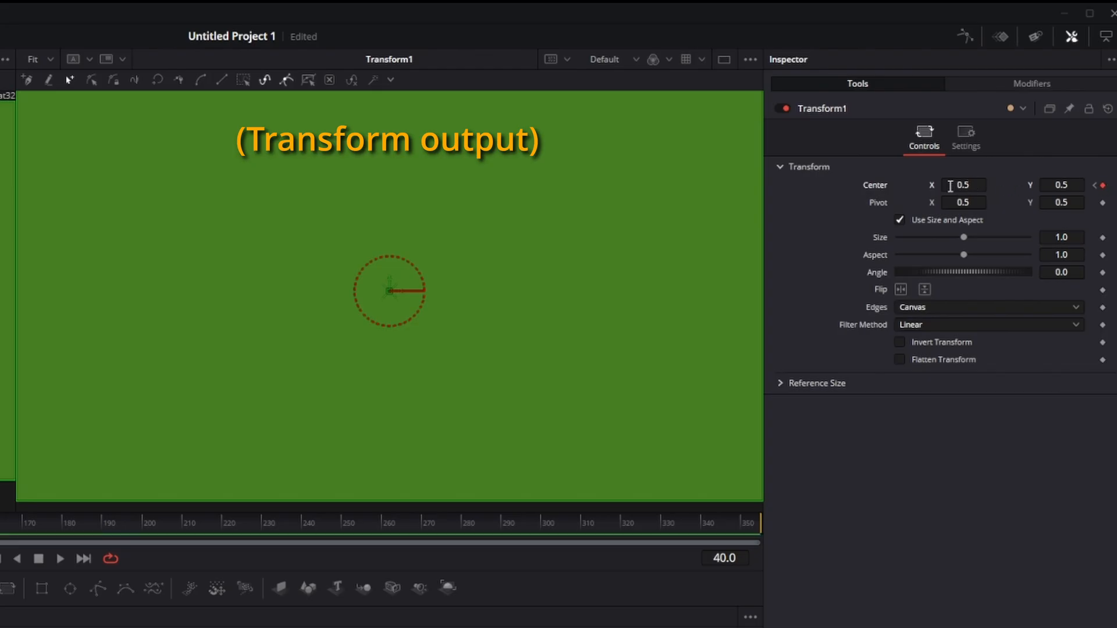
pyautogui.moveTo(950, 186); pyautogui.dragTo(1116, 186)
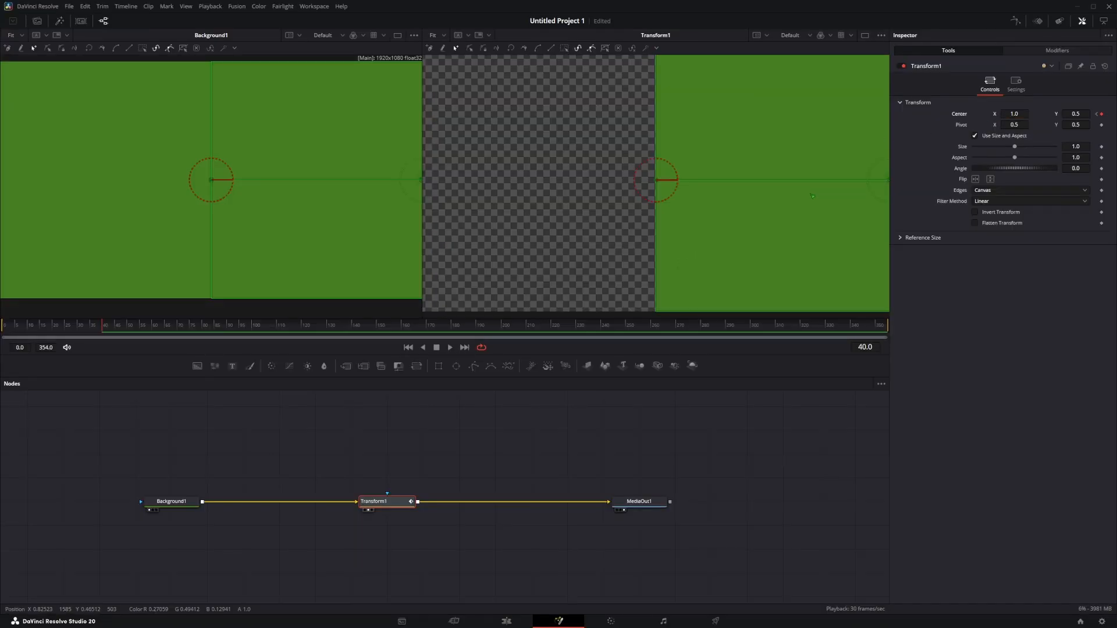
pyautogui.hscroll(1, 812, 196)
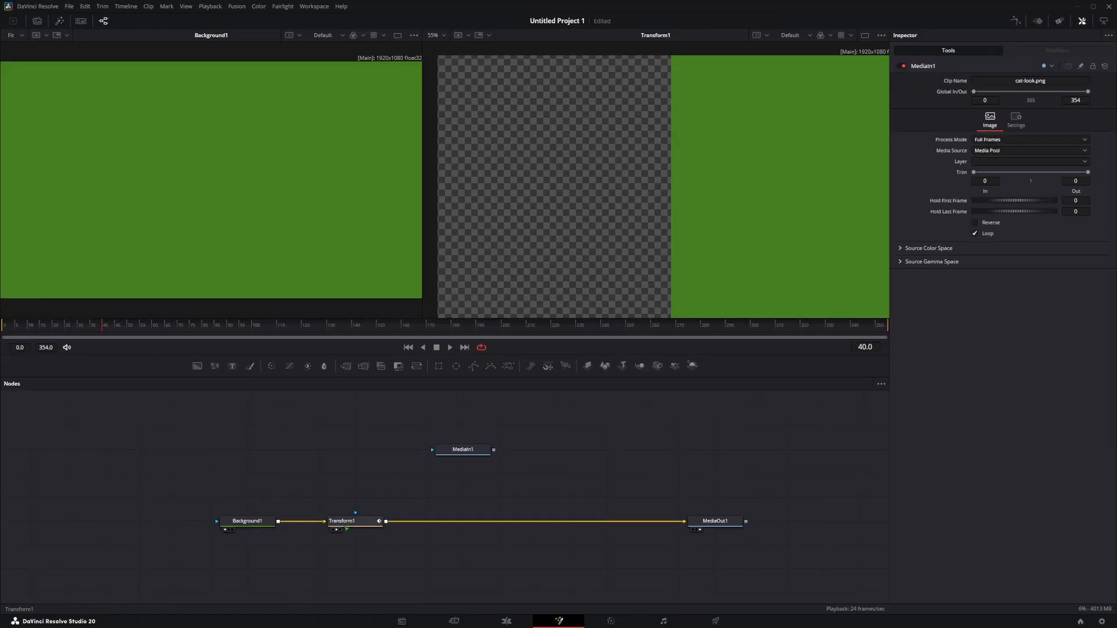
# Add a Merge node in the space below MediaIn1
pyautogui.hotkey('shift', 'space')
pyautogui.write('trans')
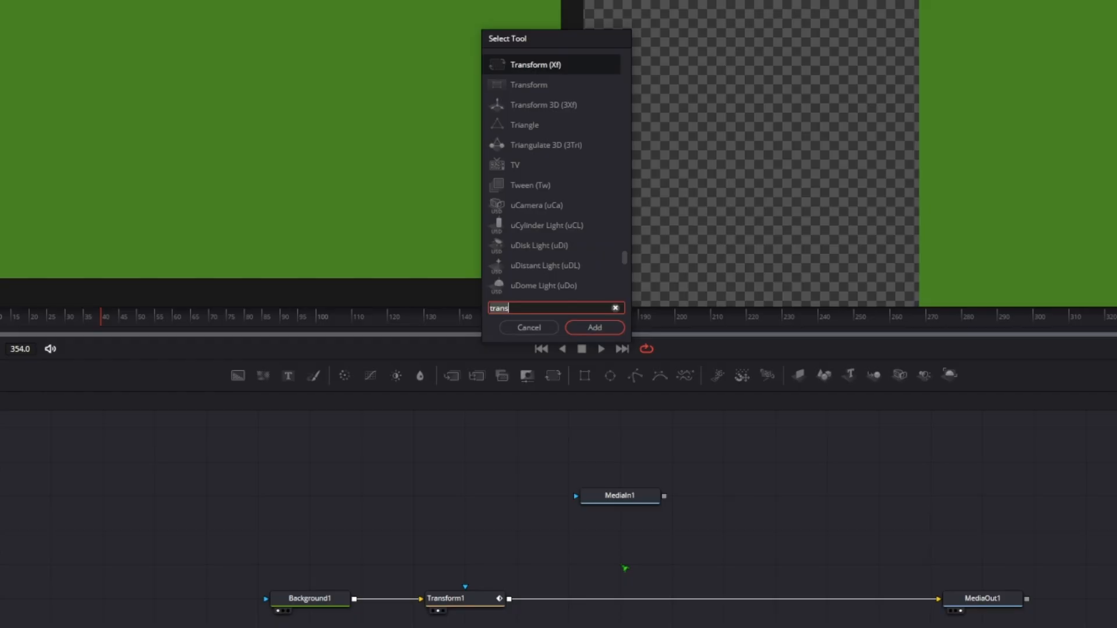
pyautogui.press('Return')
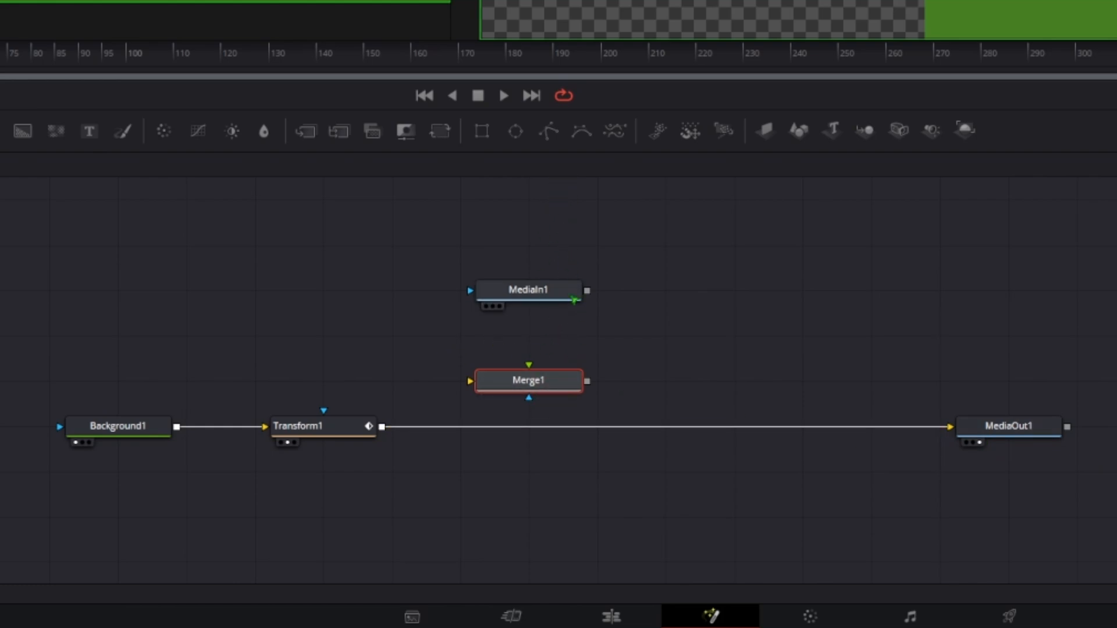
# Break the link between Transform1 and MediaOut1, align Merge1 between them, and route Transform1 through Merge1's background input into MediaOut1
pyautogui.click(1041, 428)
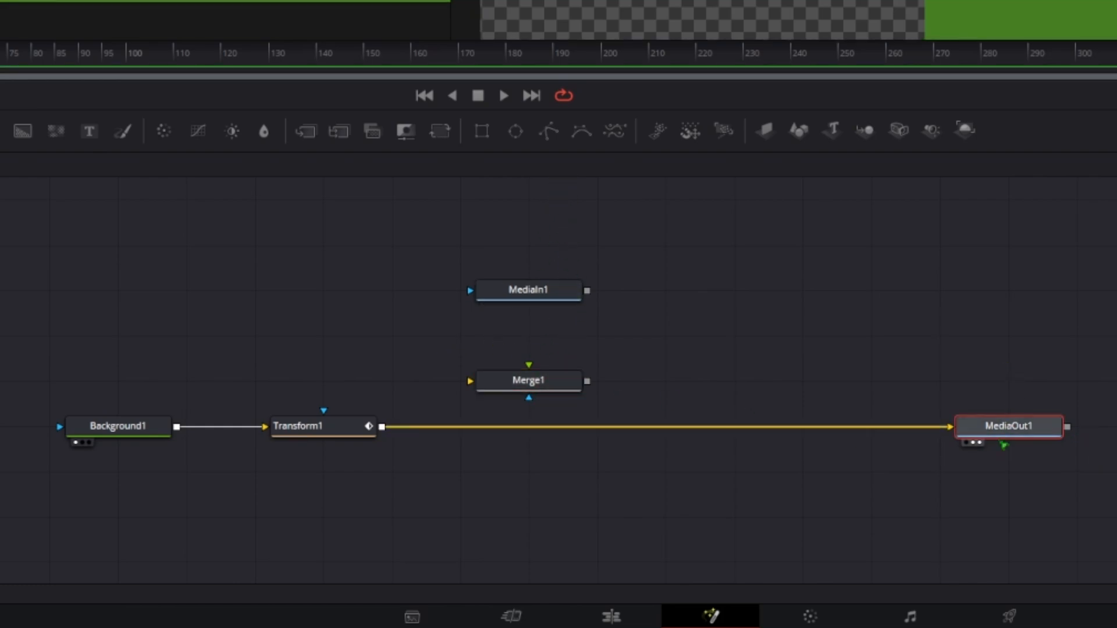
pyautogui.click(574, 430)
pyautogui.moveTo(549, 393); pyautogui.dragTo(549, 439)
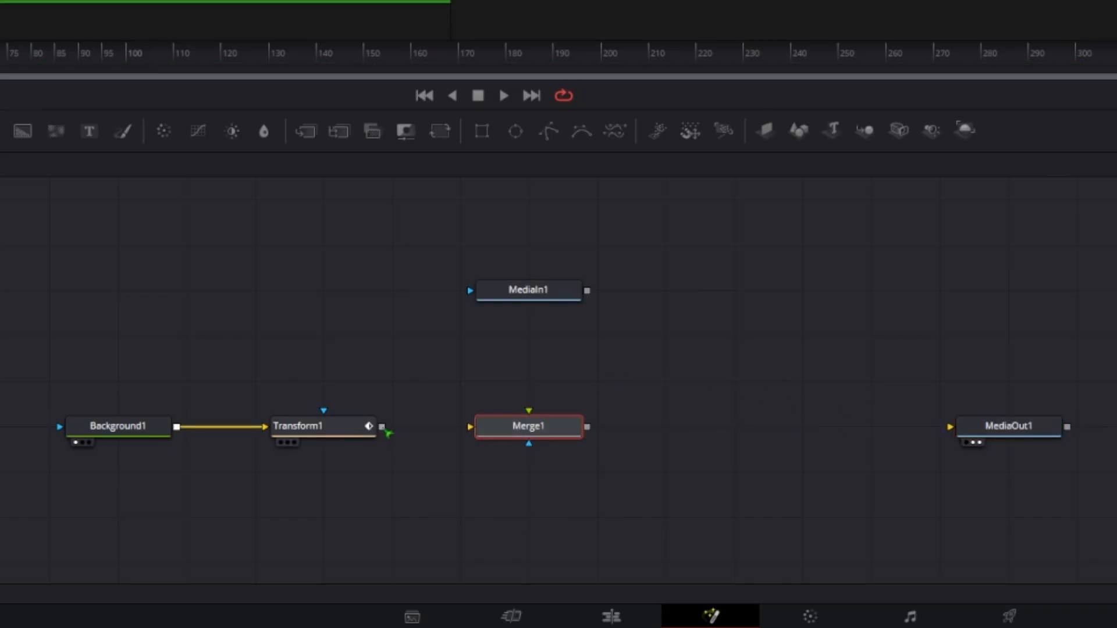
pyautogui.moveTo(383, 428); pyautogui.dragTo(475, 435)
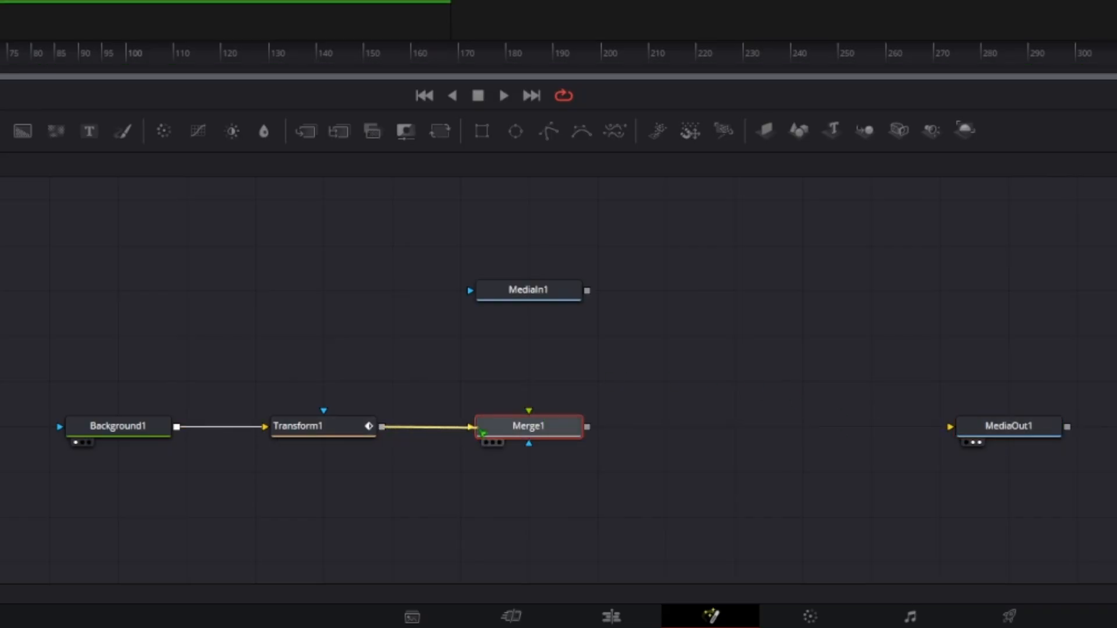
pyautogui.moveTo(585, 429); pyautogui.dragTo(975, 431)
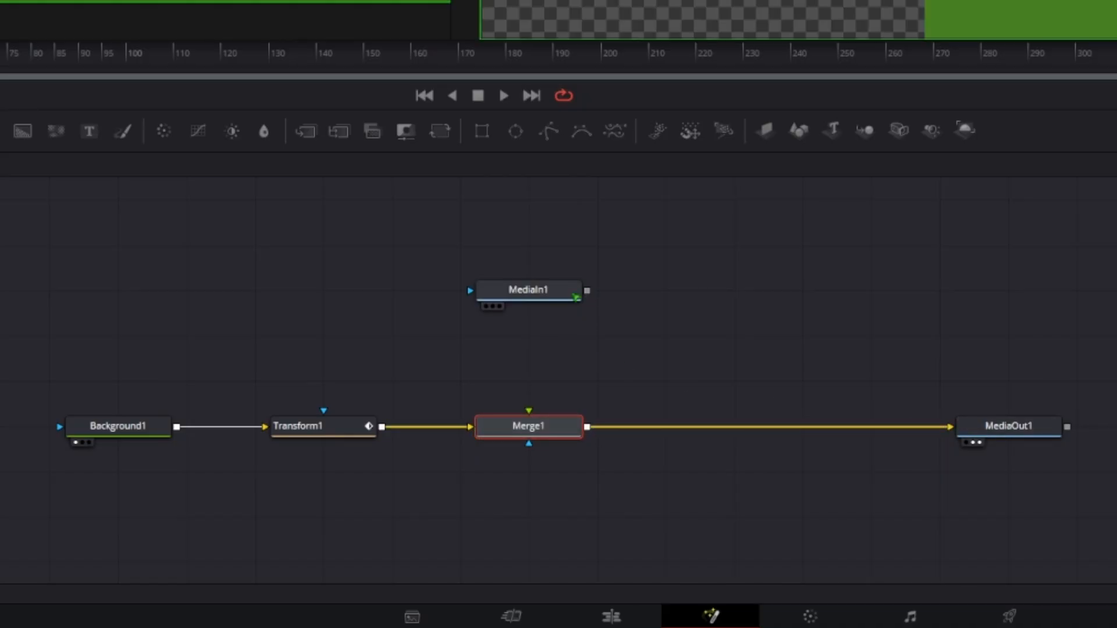
# Connect MediaIn1's output to the foreground input of Merge1
pyautogui.click(576, 297)
pyautogui.moveTo(590, 294); pyautogui.dragTo(531, 430)
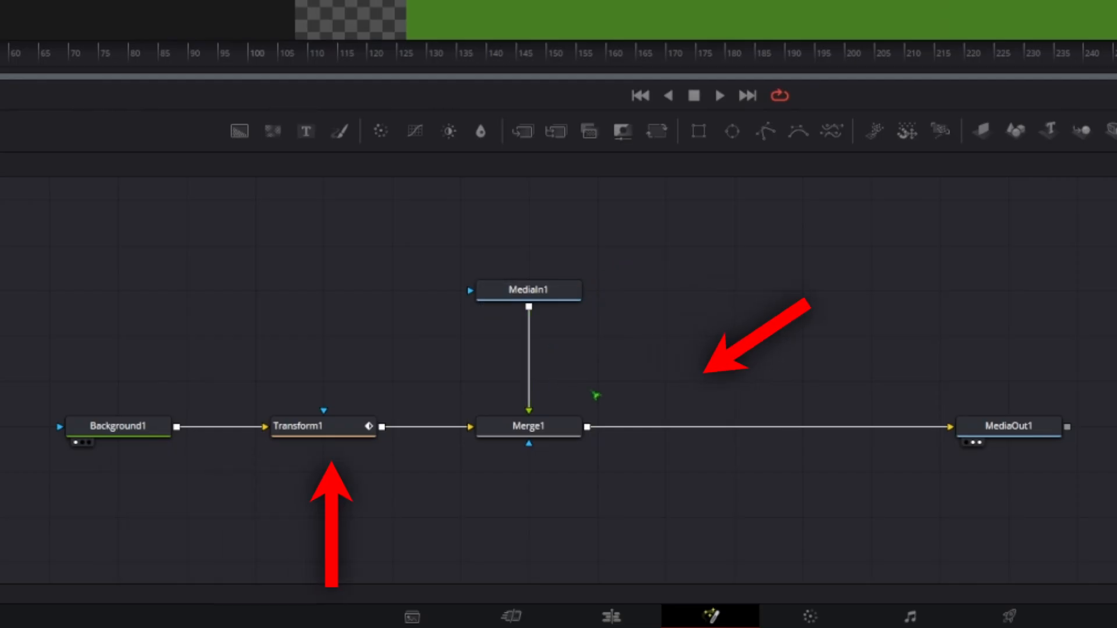
pyautogui.moveTo(527, 295)
pyautogui.mouseDown()
pyautogui.moveTo(528, 251)
pyautogui.moveTo(528, 294)
pyautogui.mouseUp()
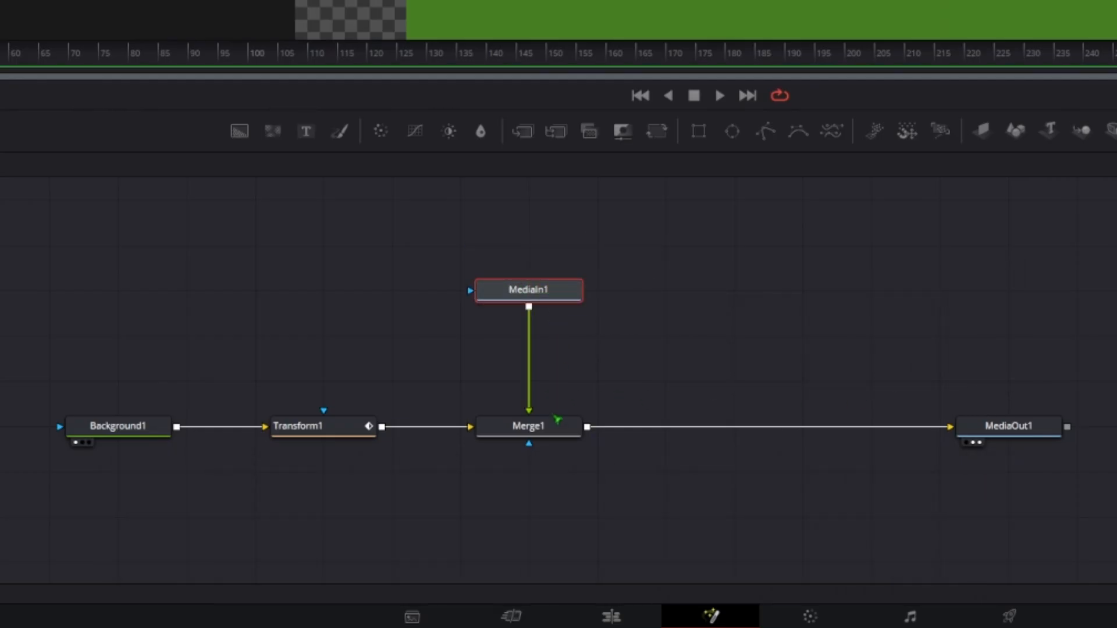
pyautogui.moveTo(627, 363); pyautogui.dragTo(459, 496)
pyautogui.click(556, 378)
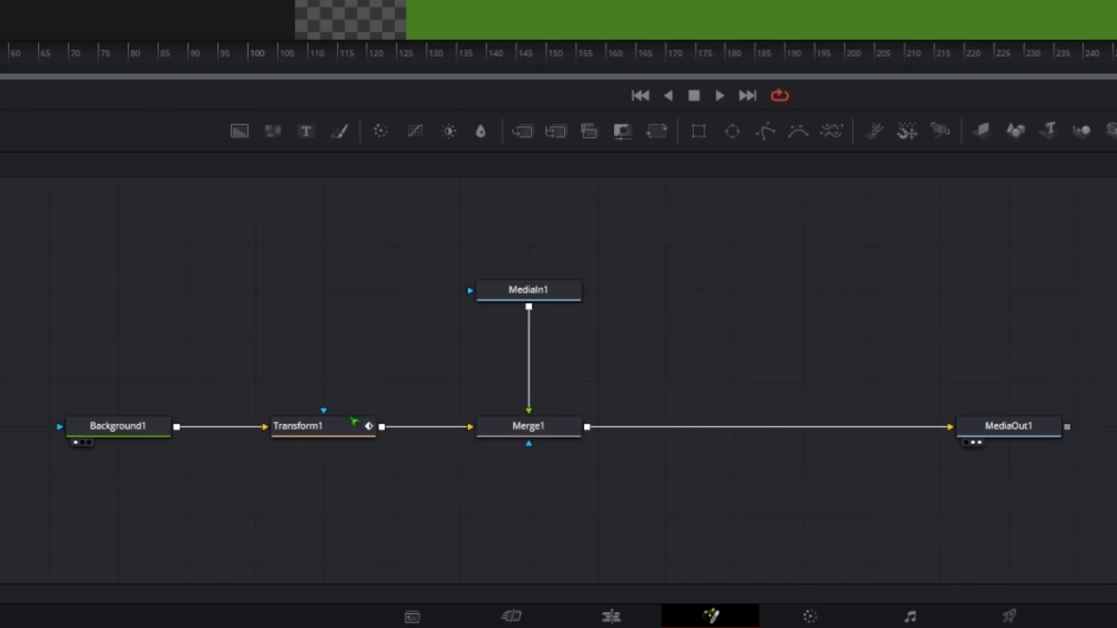
# Relocate Transform1 onto the connection between Merge1 and MediaOut1, and shift MediaIn1 and Merge1 together toward Background1
pyautogui.click(326, 430)
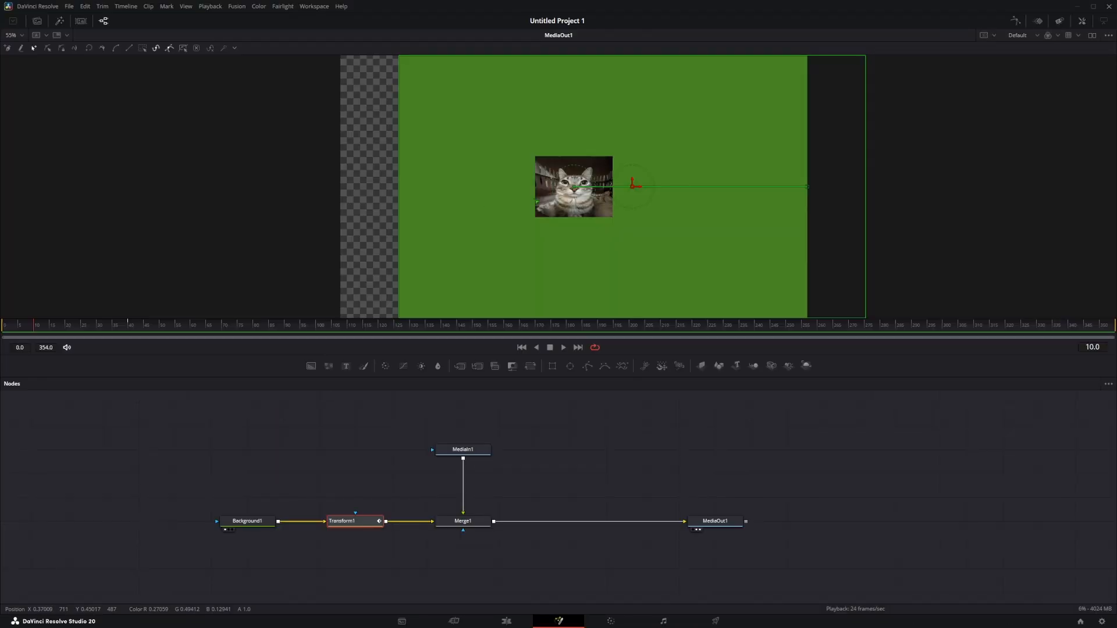
pyautogui.moveTo(342, 521); pyautogui.dragTo(570, 521)
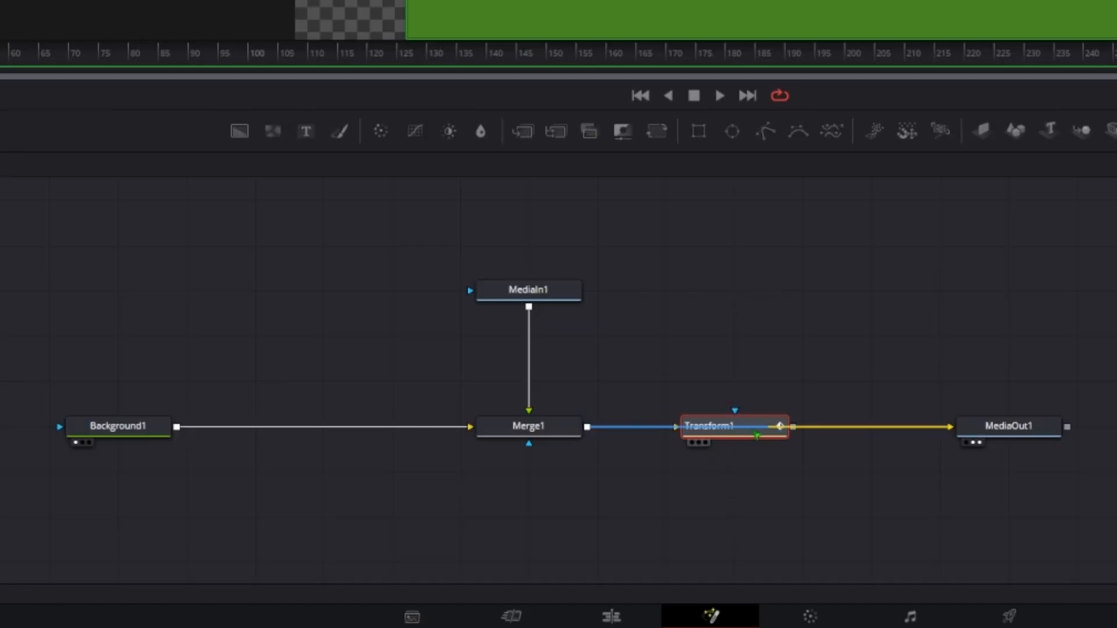
pyautogui.moveTo(649, 255)
pyautogui.mouseDown()
pyautogui.moveTo(528, 442)
pyautogui.moveTo(459, 431)
pyautogui.mouseUp()
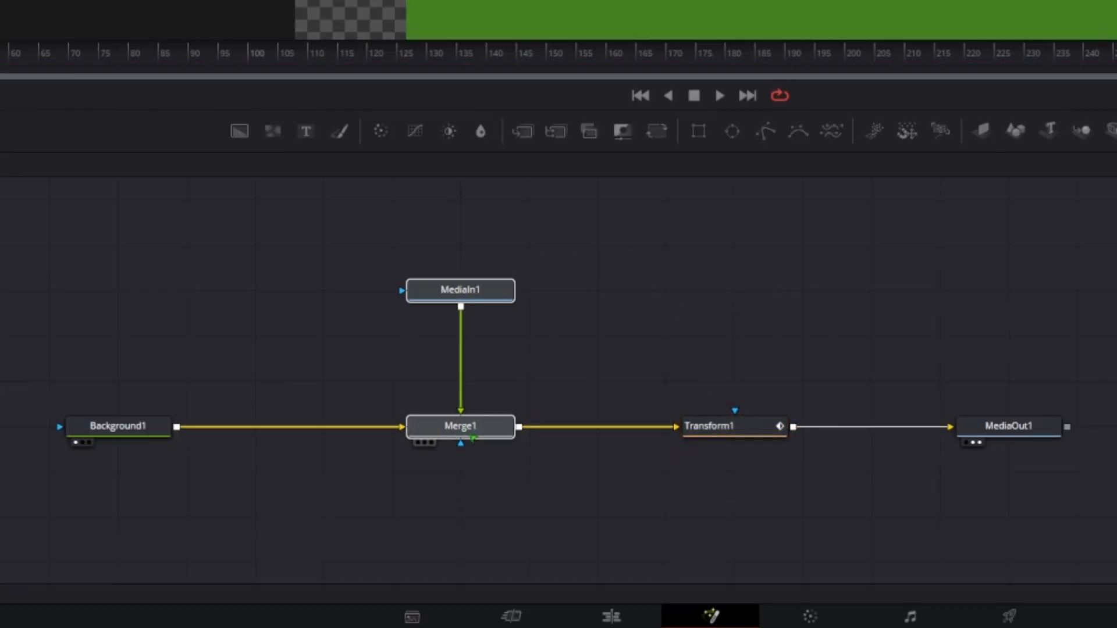
# Select Transform1 after Merge1 and play back the composition to watch how the combined image moves
pyautogui.click(575, 371)
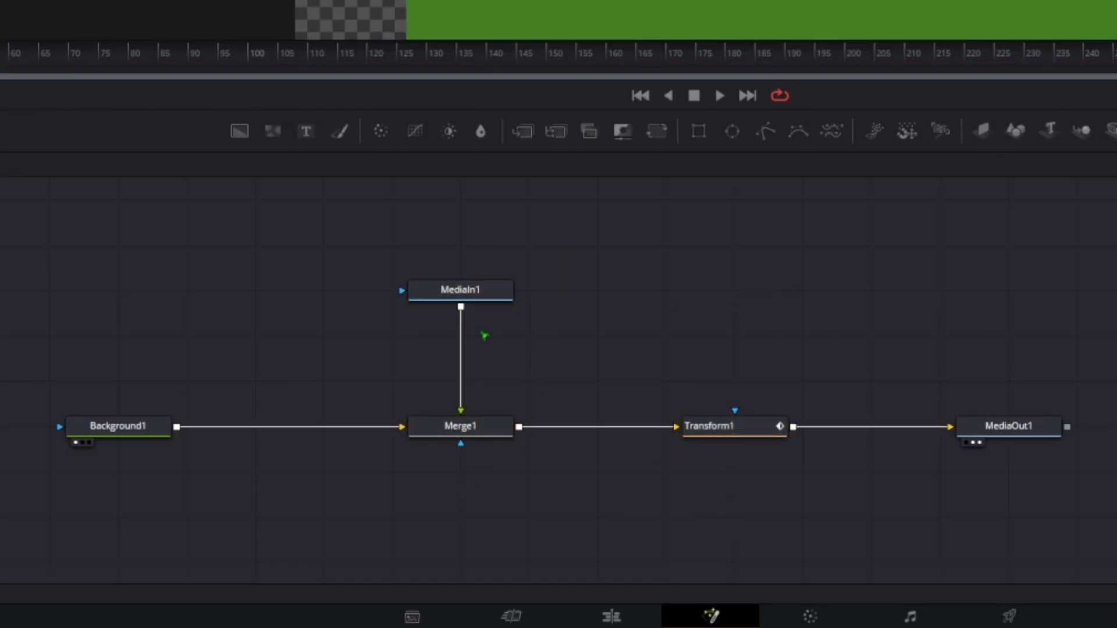
pyautogui.click(718, 426)
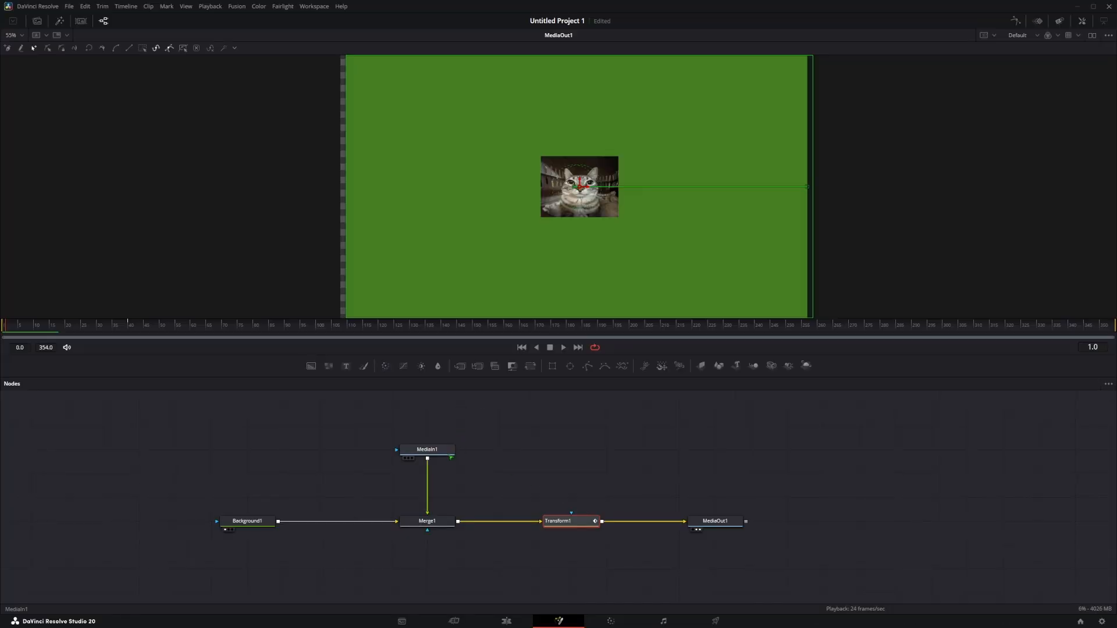
pyautogui.press('space')
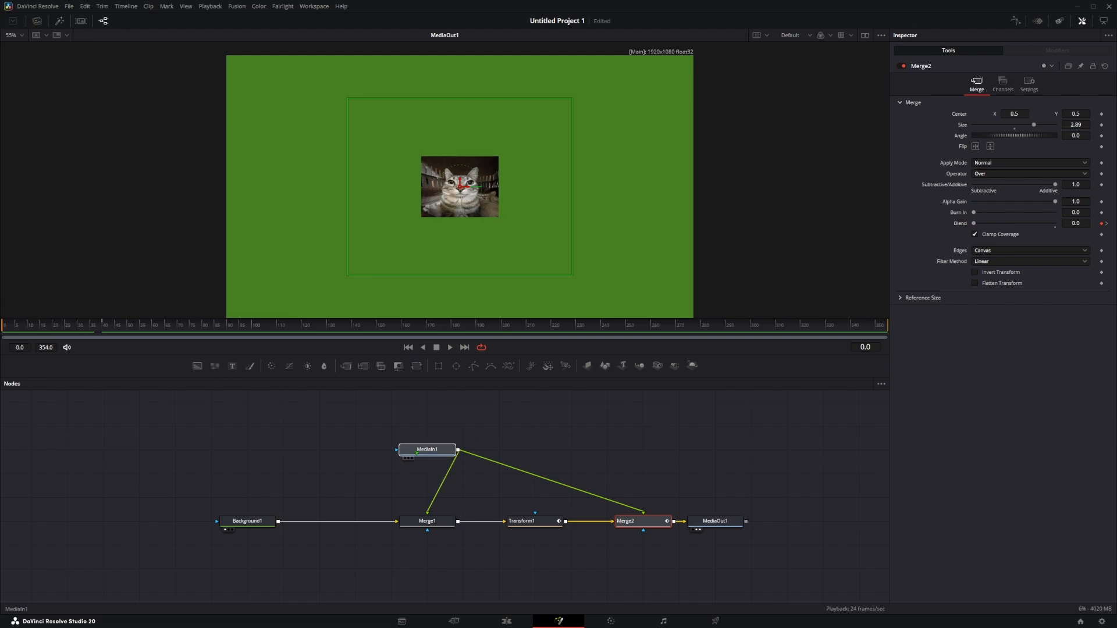
# Move MediaIn1 toward the Background1 side of the graph and play back the composition with Merge2 included
pyautogui.moveTo(417, 452); pyautogui.dragTo(344, 453)
pyautogui.press('space')
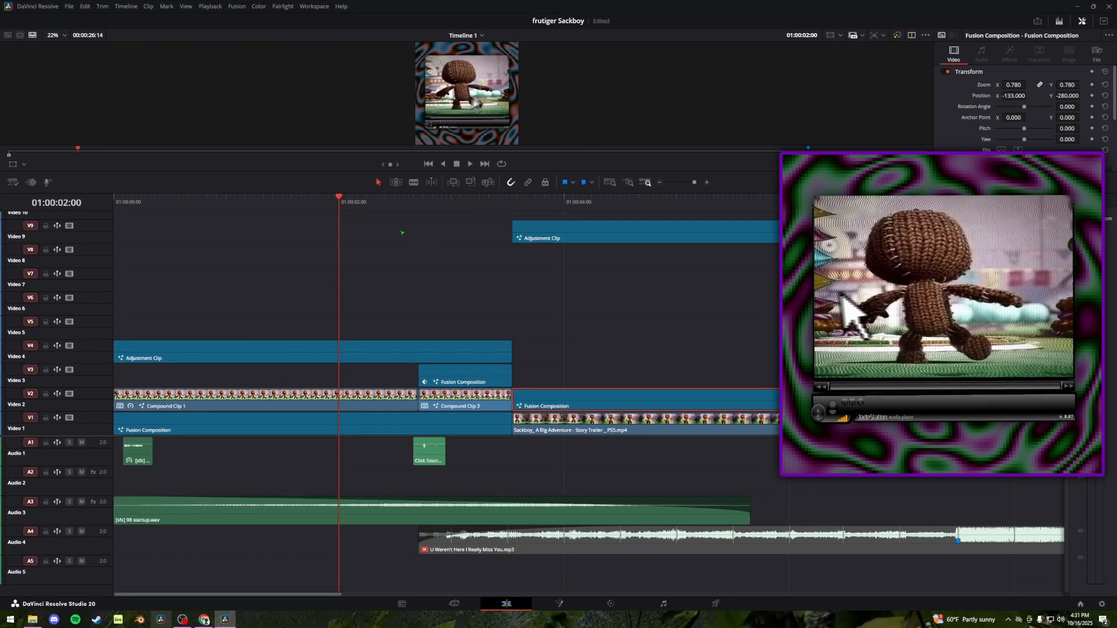
# Select Compound Clip 1 on Video 2 and examine the edit around 01:00:02:16, advancing one frame
pyautogui.click(384, 398)
pyautogui.click(417, 198)
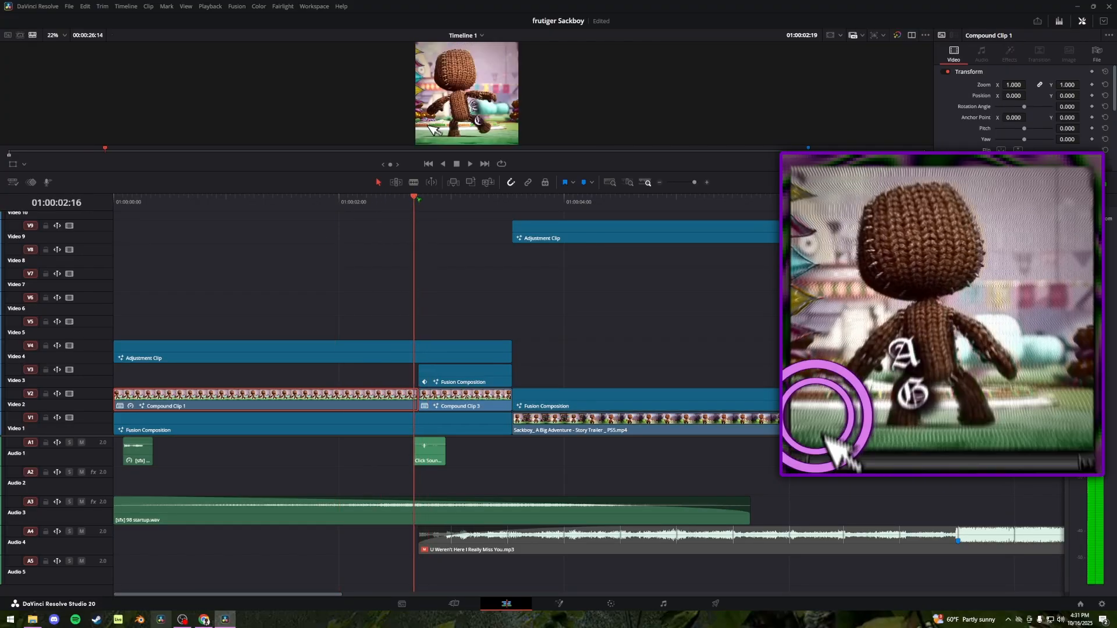
pyautogui.press('Right')
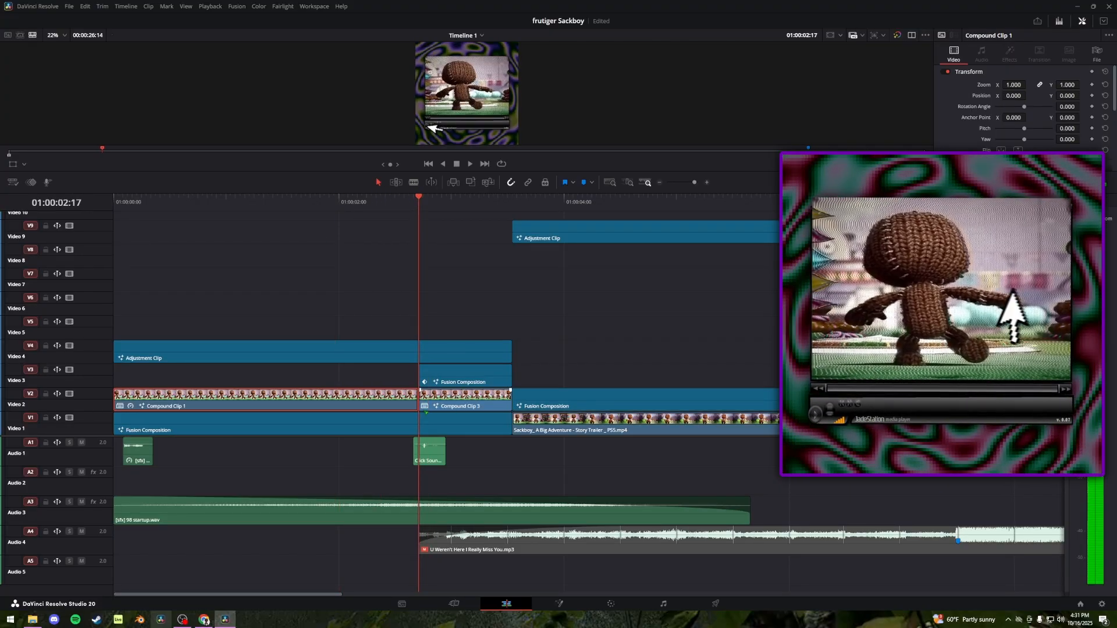
# Return to the start of the timeline and open the Fusion Composition clip on Video 1 in the Fusion page
pyautogui.press('Home')
pyautogui.rightClick(193, 430)
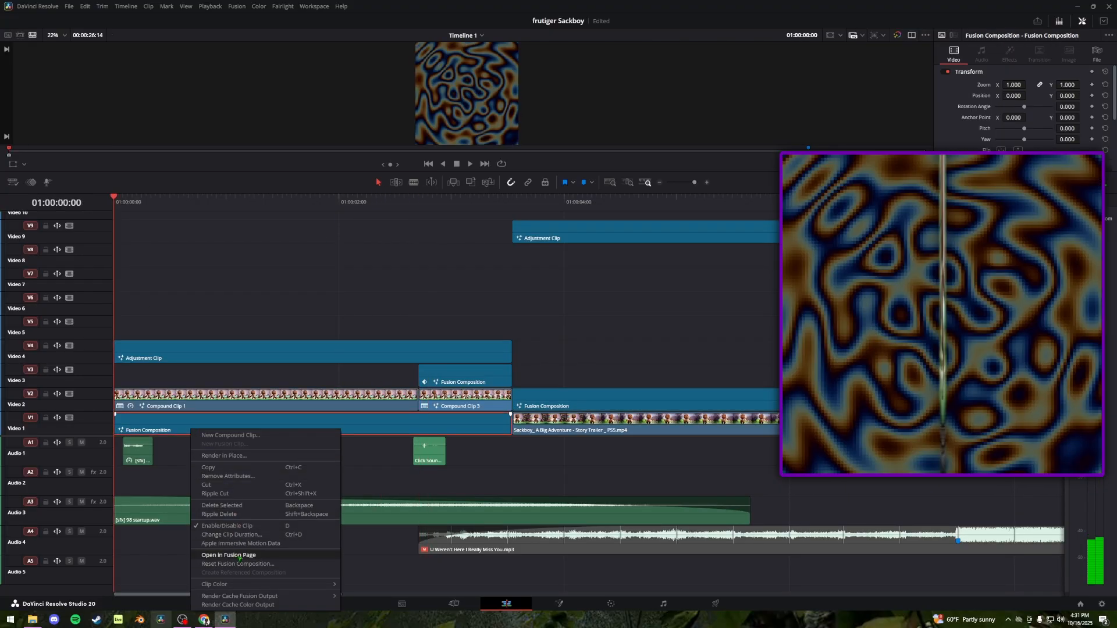
pyautogui.click(238, 555)
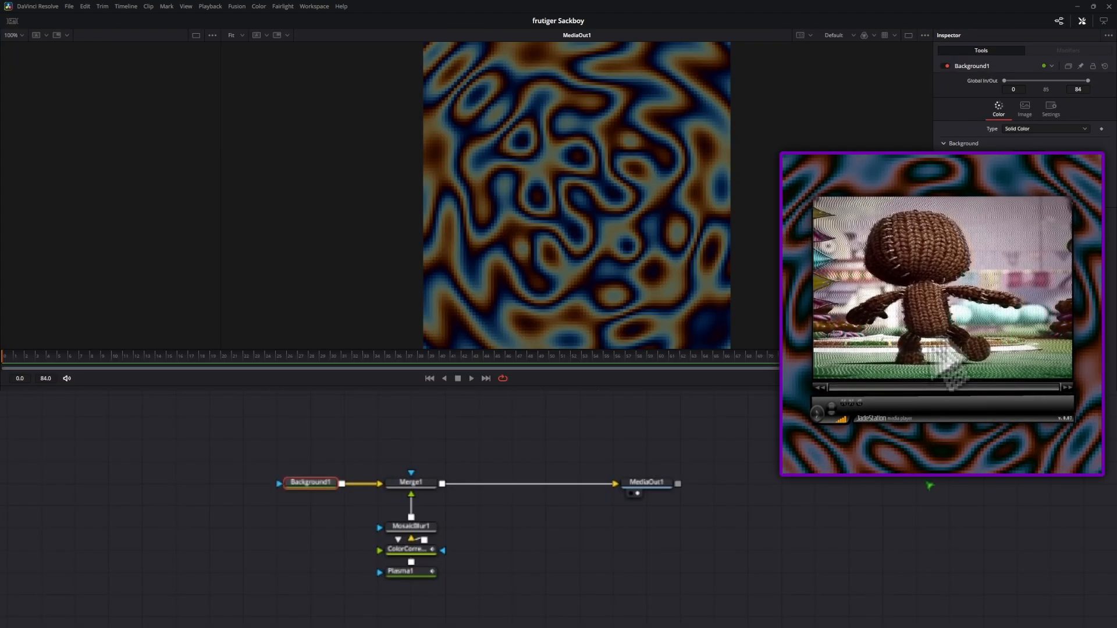
# Preview Plasma1, ColorCorrector1 and MosaicBlur1 beside MediaOut1 in evenly split viewers, scrubbing through the frames
pyautogui.click(429, 576)
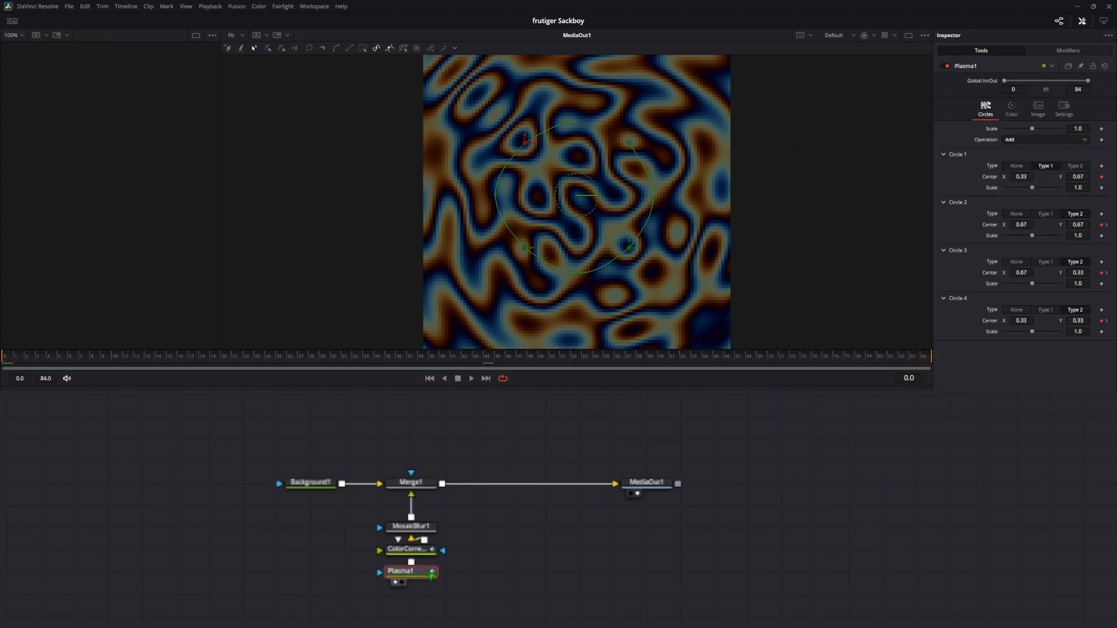
pyautogui.press('1')
pyautogui.moveTo(220, 245); pyautogui.dragTo(571, 230)
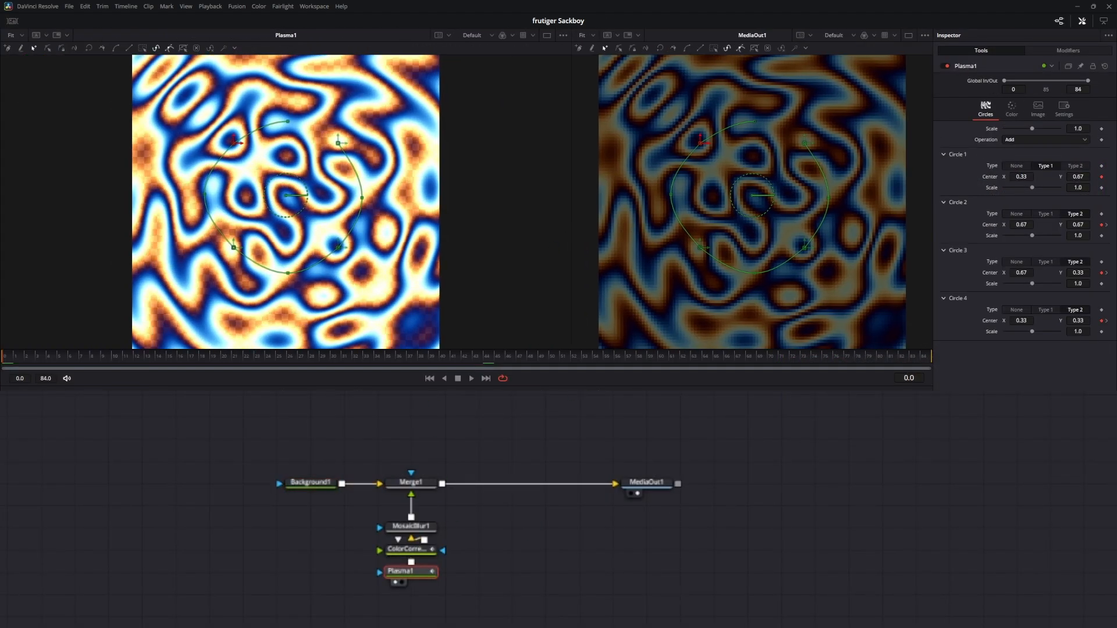
pyautogui.moveTo(178, 358); pyautogui.dragTo(430, 366)
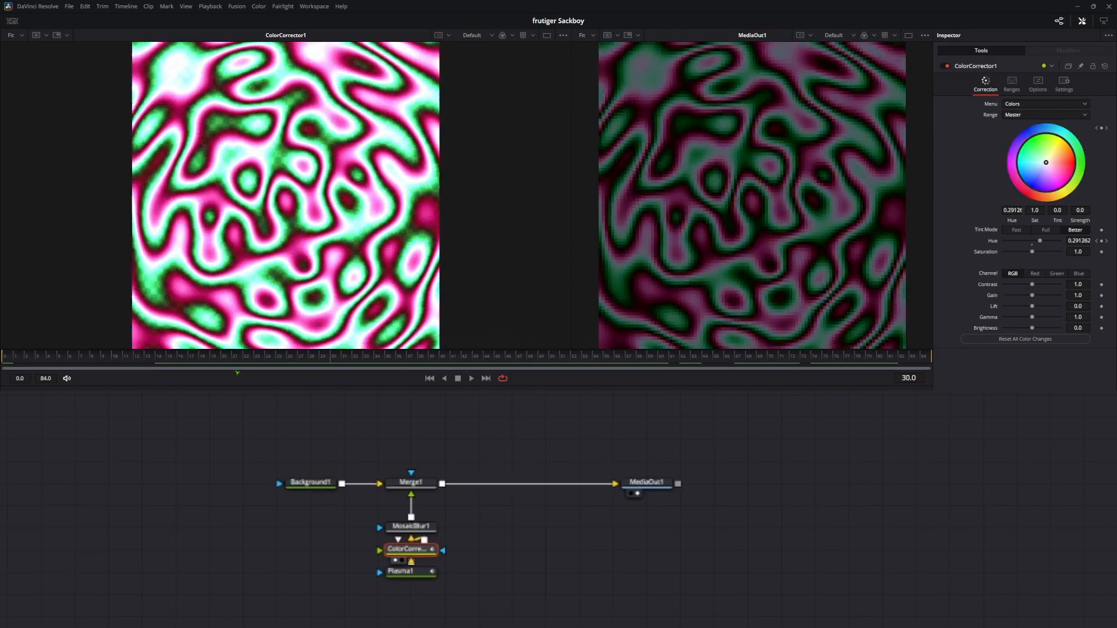
pyautogui.moveTo(236, 372); pyautogui.dragTo(451, 366)
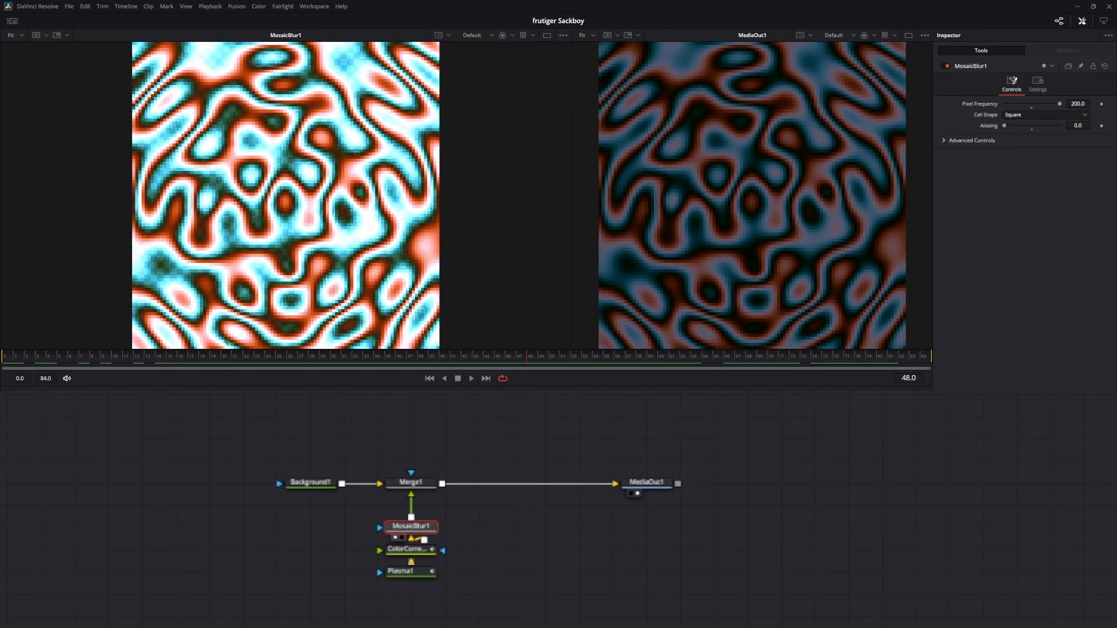
pyautogui.moveTo(538, 363); pyautogui.dragTo(935, 367)
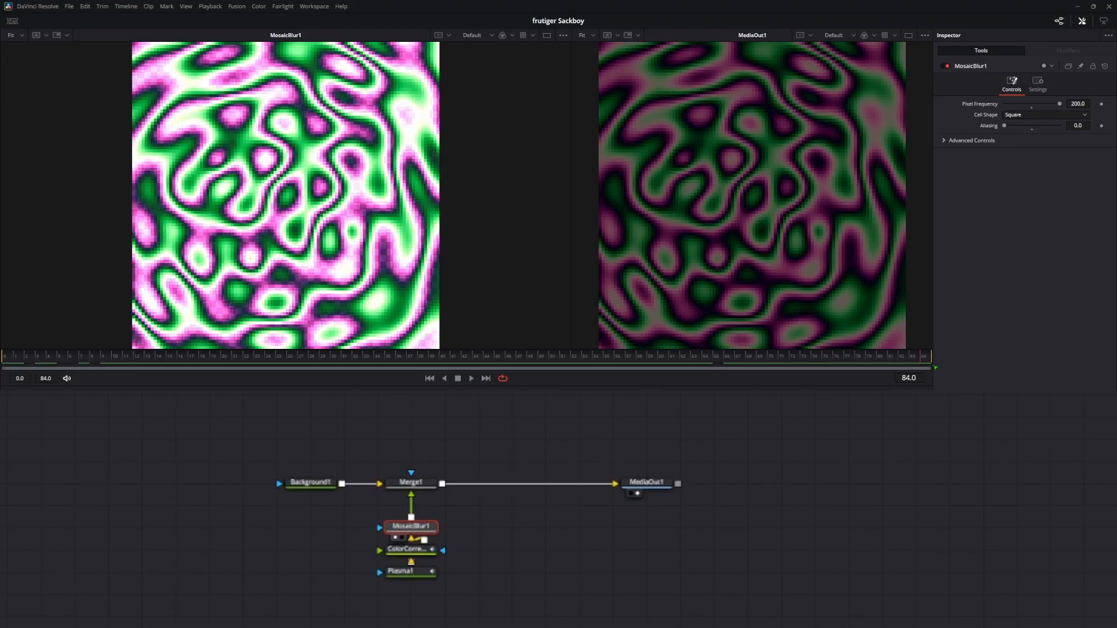
# Preview Merge1 during playback and its Background1 input beside the MediaOut1 output
pyautogui.click(428, 486)
pyautogui.press('1')
pyautogui.press('space')
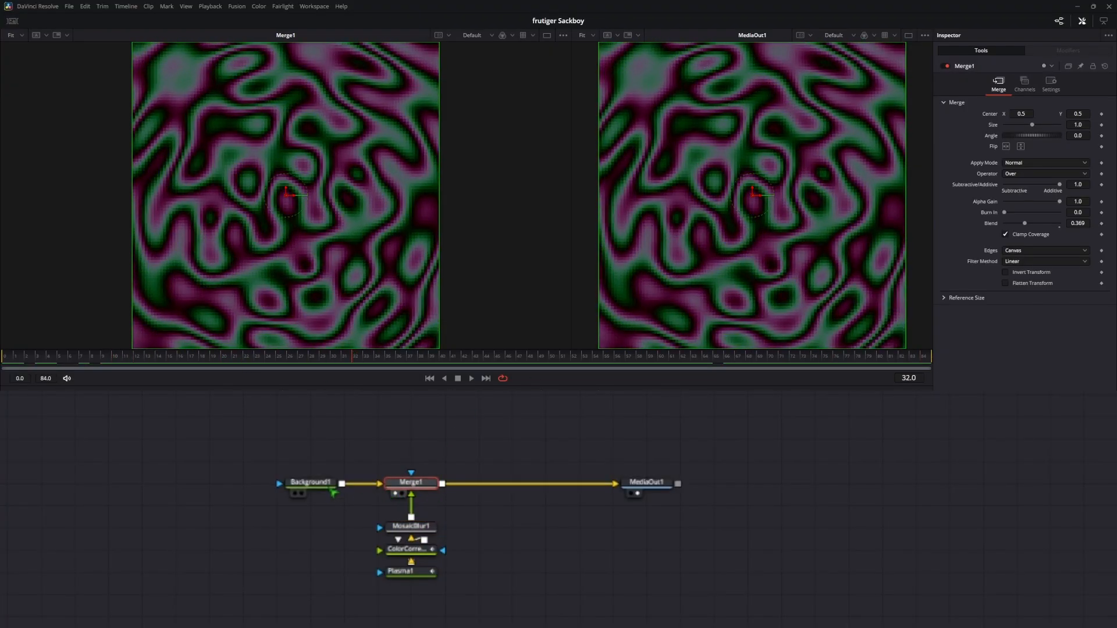
pyautogui.click(331, 488)
pyautogui.press('1')
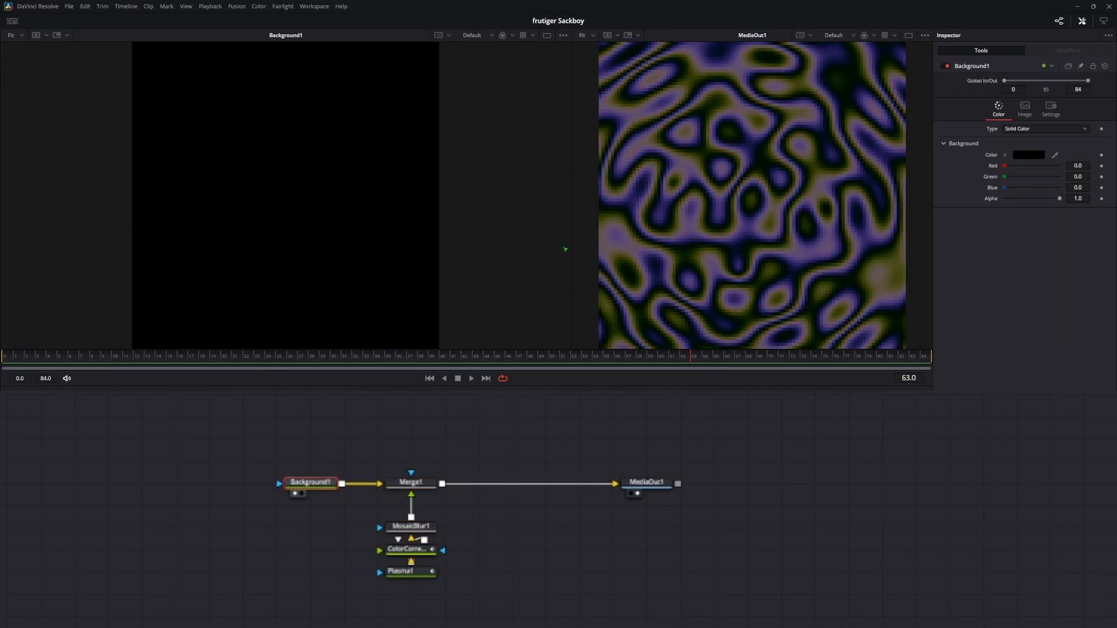
pyautogui.moveTo(565, 249); pyautogui.dragTo(329, 268)
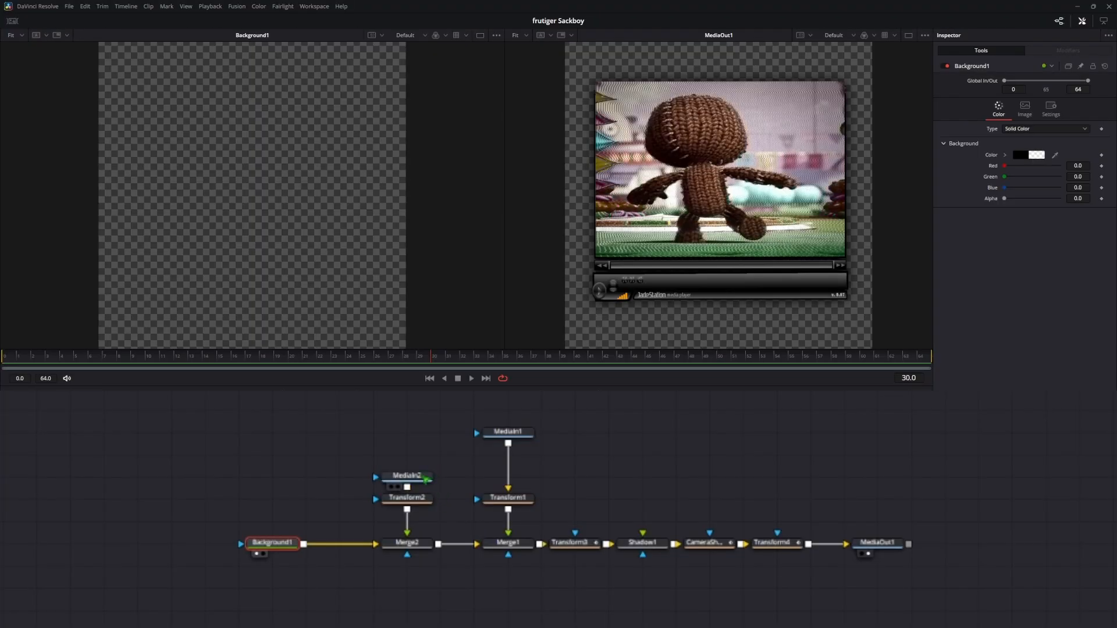
# Preview the MediaIn2 media player overlay in the first viewer and reframe the MediaOut1 view to compare them
pyautogui.click(426, 480)
pyautogui.press('1')
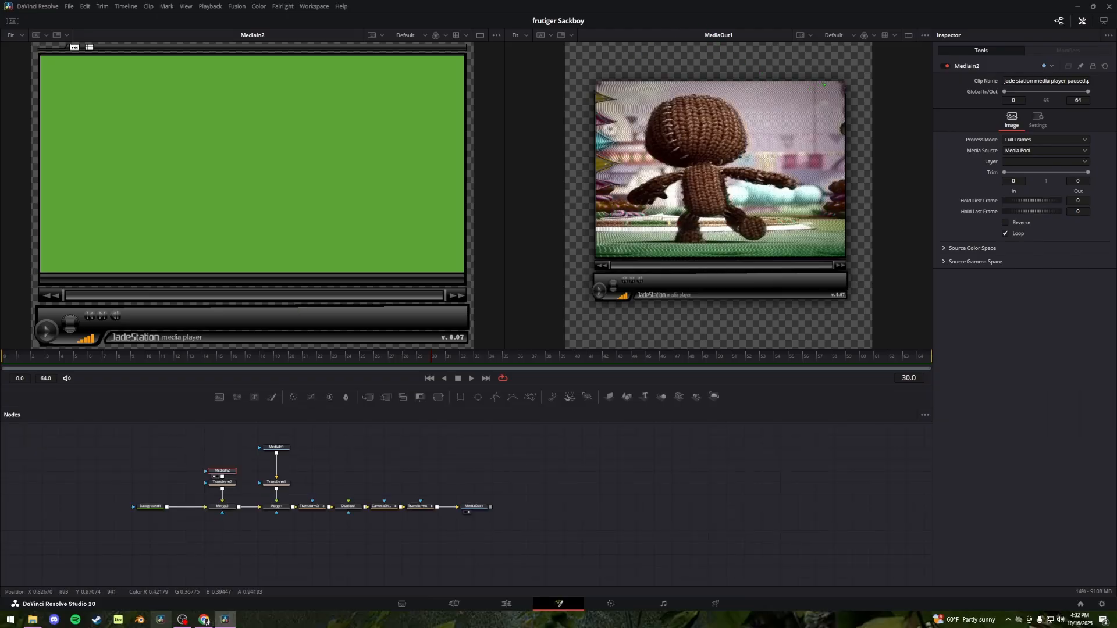
pyautogui.moveTo(823, 86)
pyautogui.mouseDown()
pyautogui.moveTo(823, 112)
pyautogui.moveTo(810, 98)
pyautogui.mouseUp()
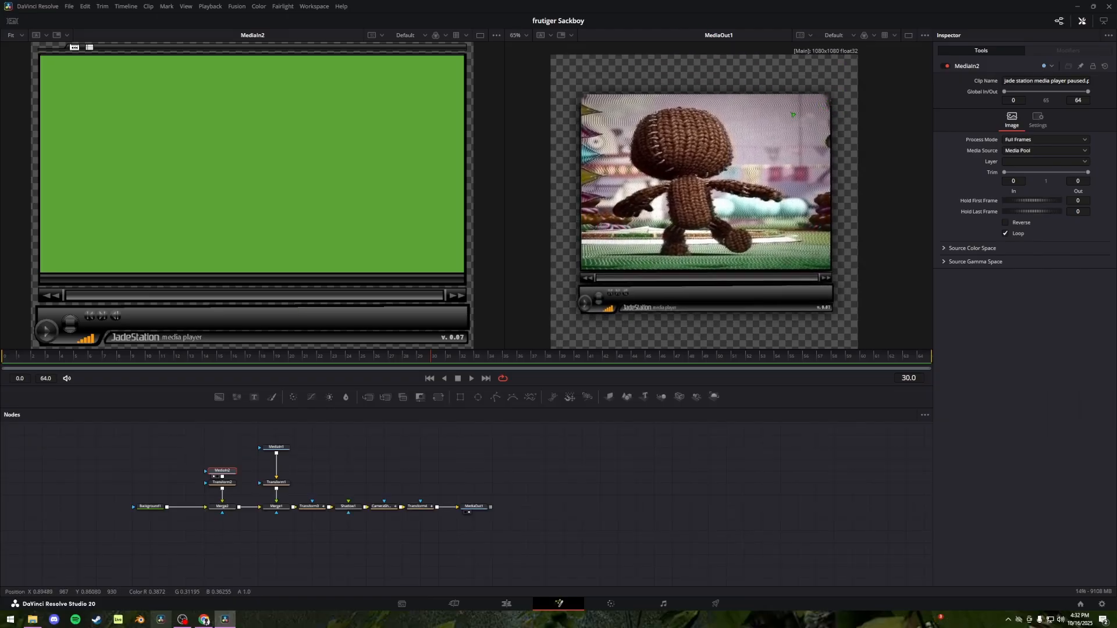
pyautogui.scroll(2, 825, 108)
pyautogui.moveTo(845, 109); pyautogui.dragTo(784, 101)
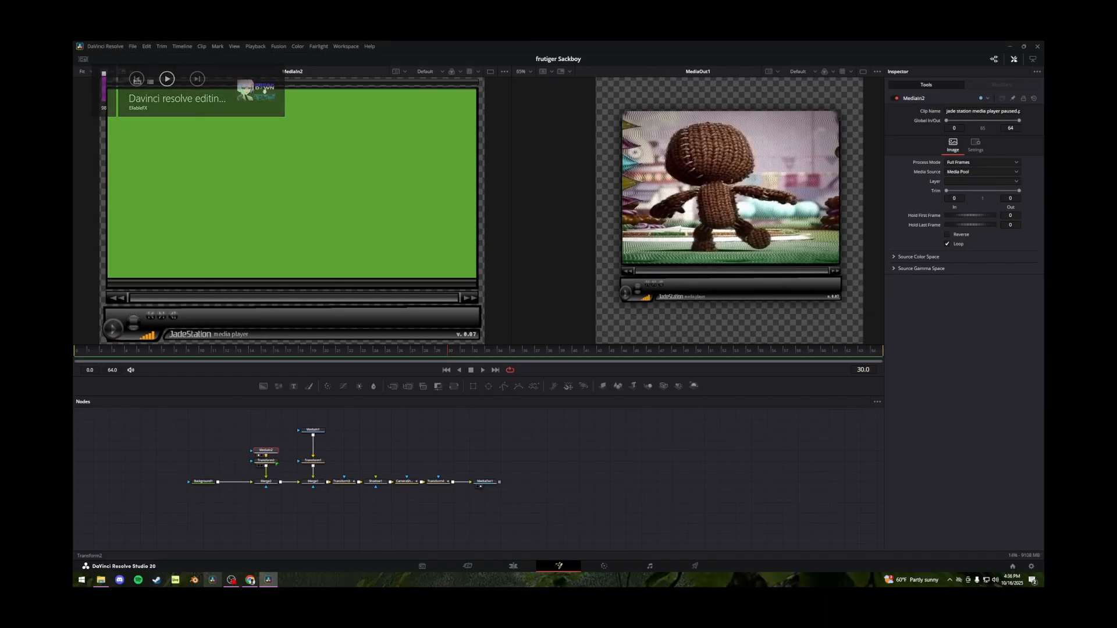
# Preview Transform2, MediaIn1 and Transform1 one after another in the first viewer
pyautogui.click(228, 484)
pyautogui.press('1')
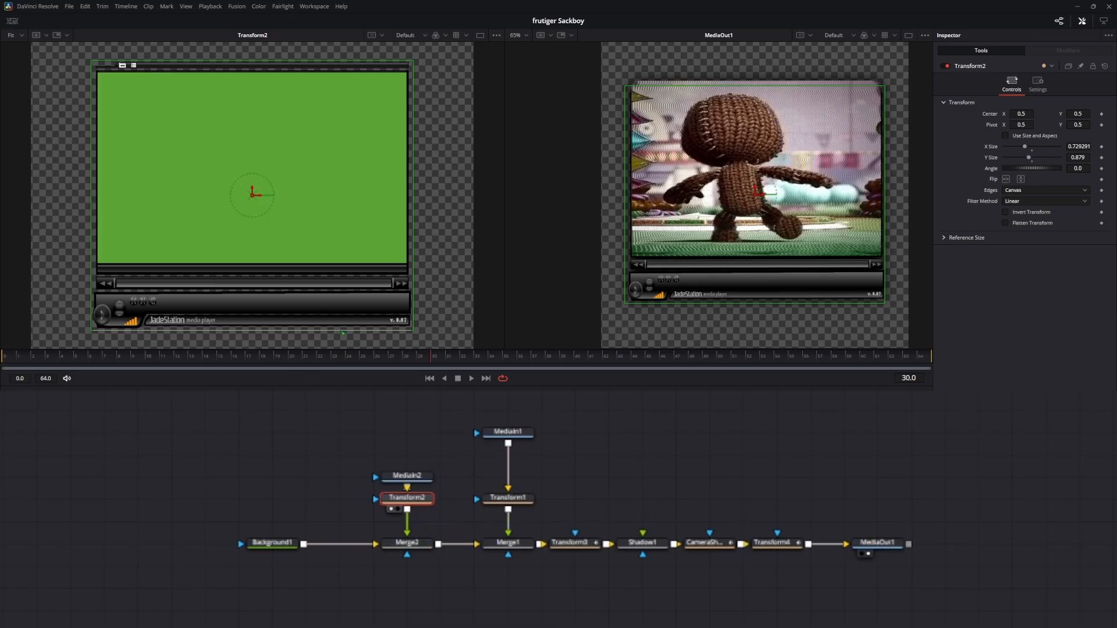
pyautogui.moveTo(508, 431); pyautogui.dragTo(181, 301)
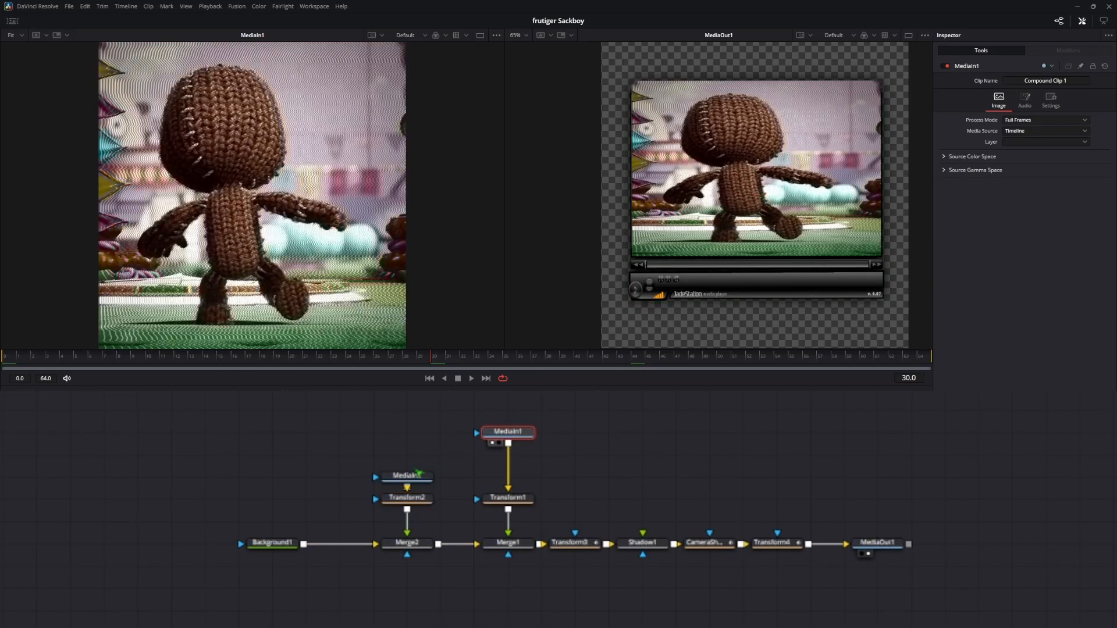
pyautogui.moveTo(511, 498); pyautogui.dragTo(243, 317)
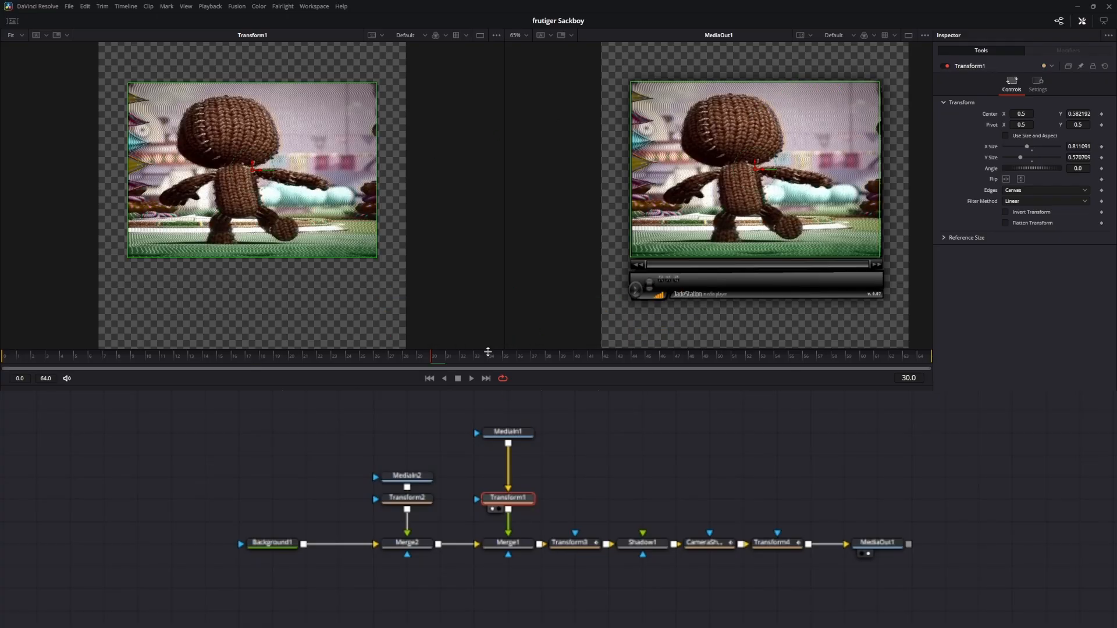
# Examine the rest of the chain from Merge1 through Transform3, the camera shake and Transform4 to MediaOut1, scrubbing through the frames
pyautogui.click(523, 543)
pyautogui.press('1')
pyautogui.click(573, 545)
pyautogui.moveTo(428, 357); pyautogui.dragTo(952, 365)
pyautogui.click(772, 544)
pyautogui.click(723, 544)
pyautogui.click(877, 543)
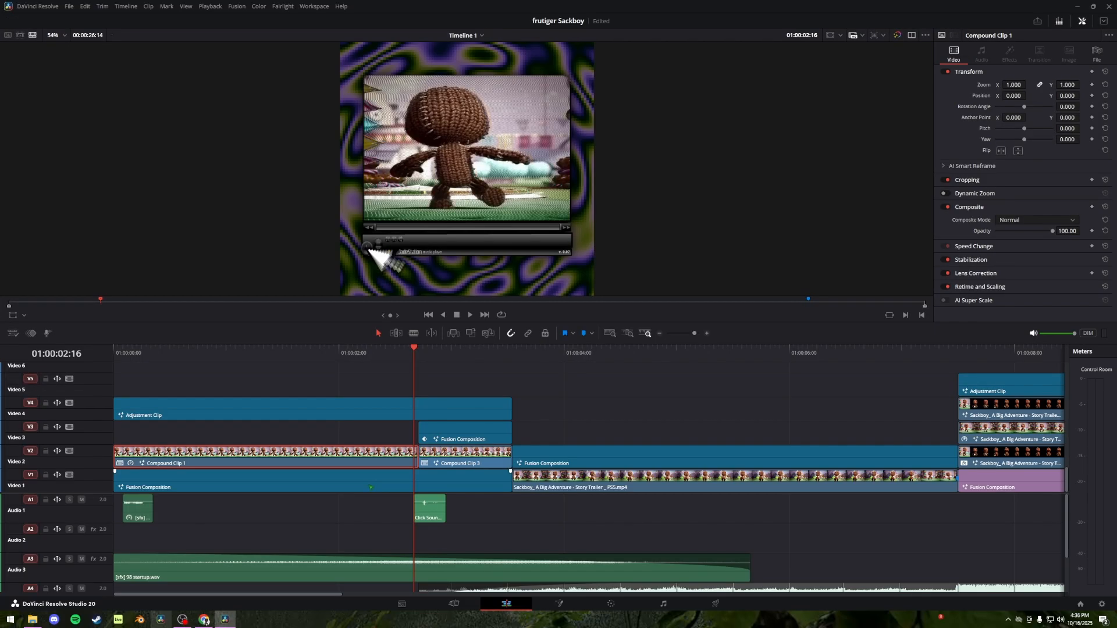
# Open the Adjustment Clip on Video 4 in the Fusion page
pyautogui.click(371, 487)
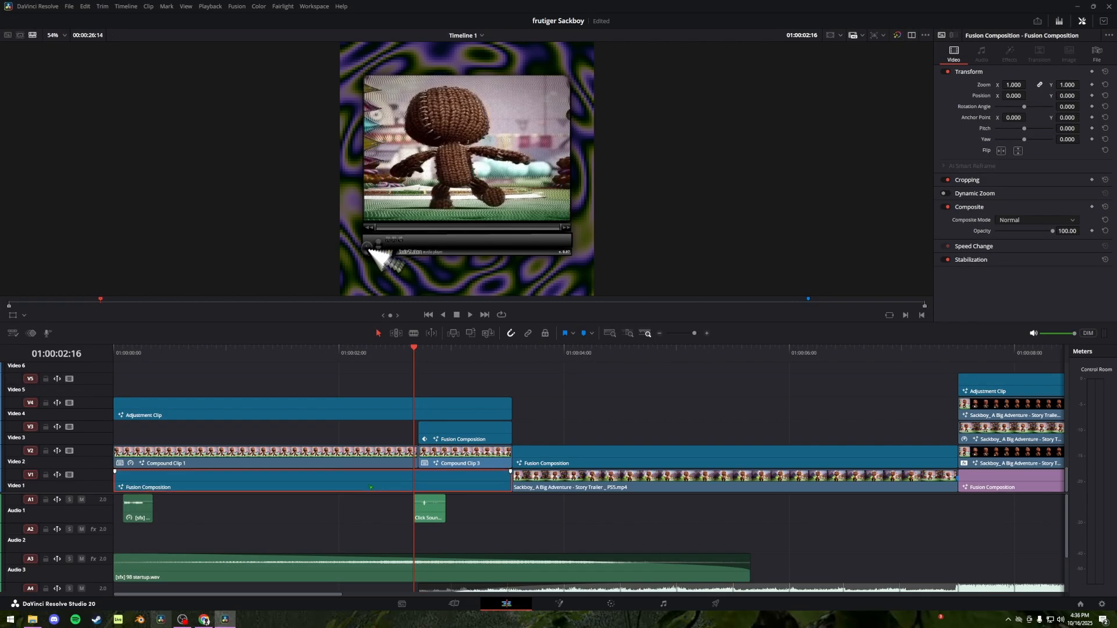
pyautogui.rightClick(229, 410)
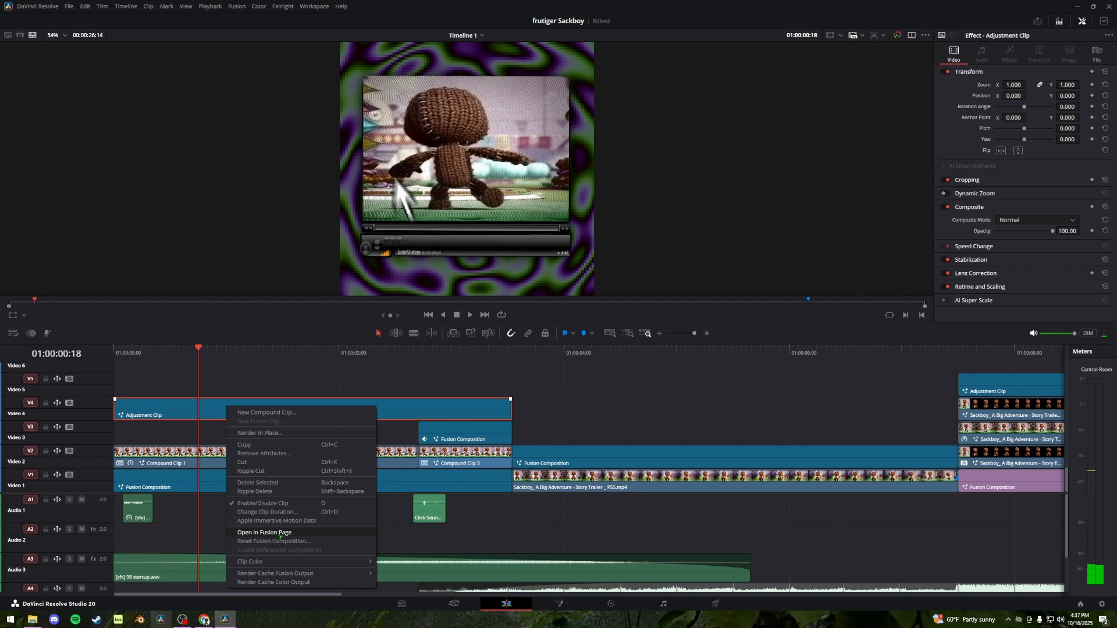
pyautogui.click(265, 532)
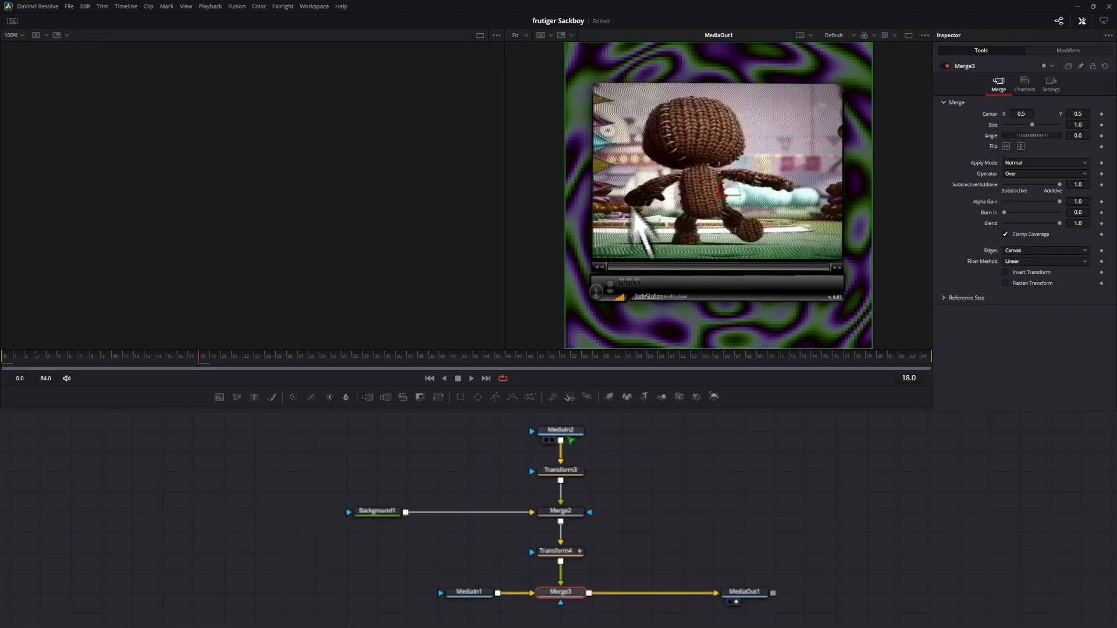
# Preview the cursor image in MediaIn2, its Transform3 and the Background1 node in the first viewer
pyautogui.click(561, 431)
pyautogui.press('1')
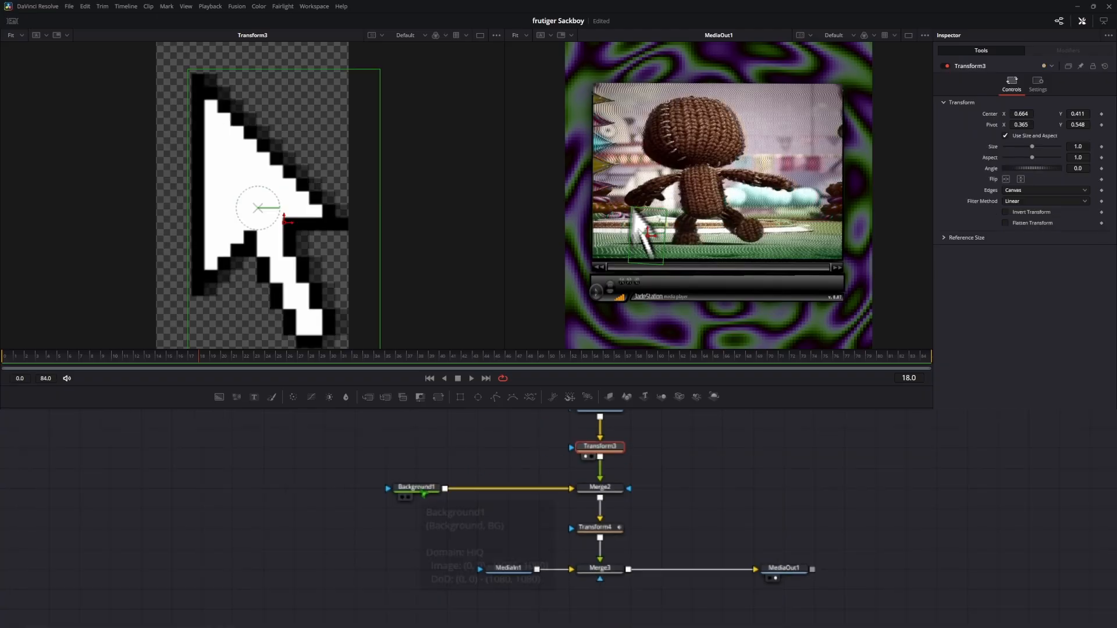
pyautogui.click(423, 491)
pyautogui.press('1')
# Select Transform4 and show its Center path Displacement in the Spline editor
pyautogui.click(616, 529)
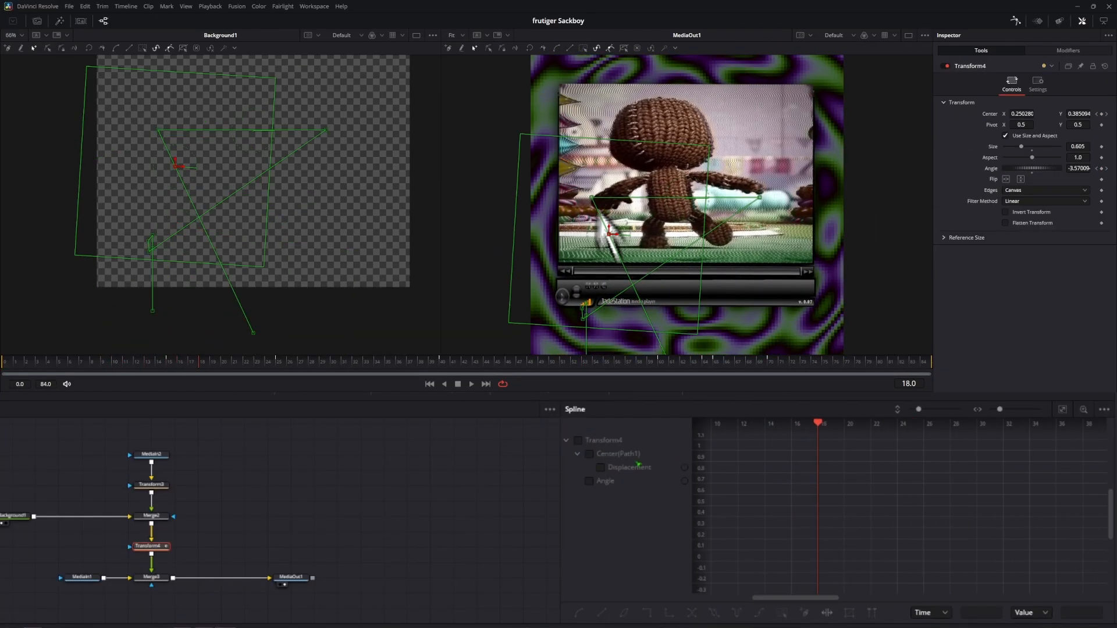
pyautogui.click(637, 466)
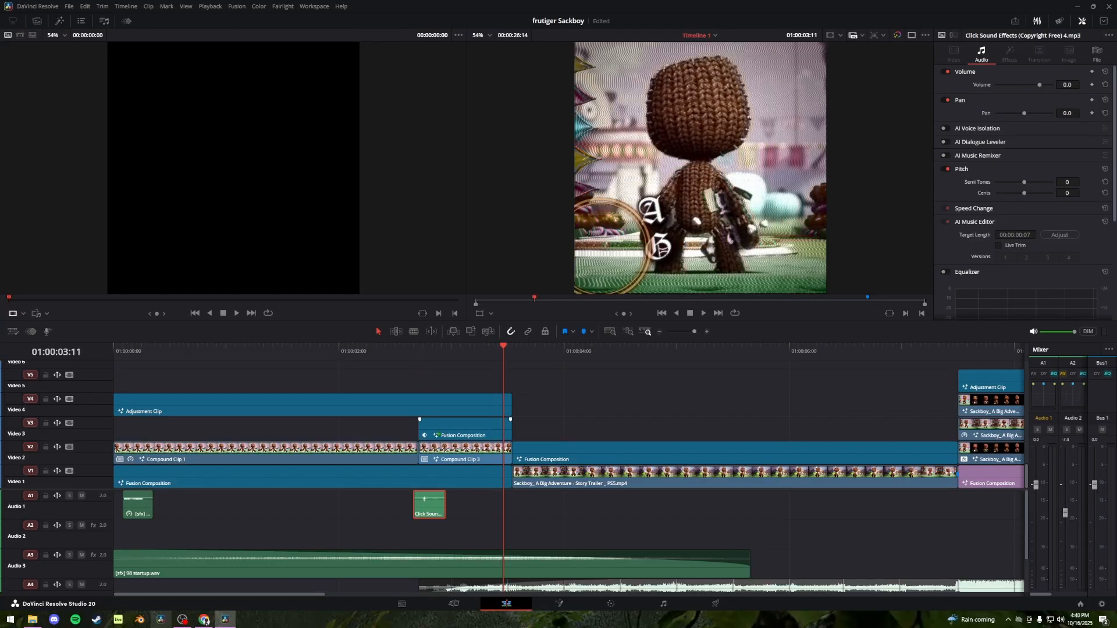
# Open the Fusion Composition clip on Video 3 in the Fusion page
pyautogui.rightClick(437, 429)
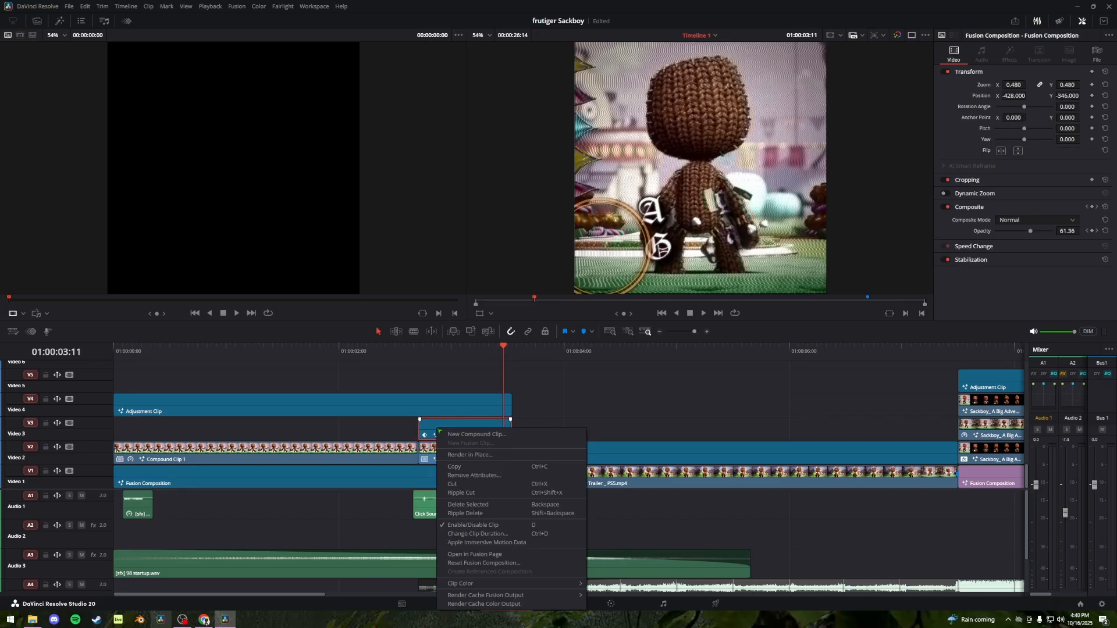
pyautogui.click(468, 553)
pyautogui.moveTo(69, 460); pyautogui.dragTo(51, 492)
# Show Background1 in the first viewer and connect the last Ellipse node's output to Background1's mask input
pyautogui.click(189, 430)
pyautogui.press('space')
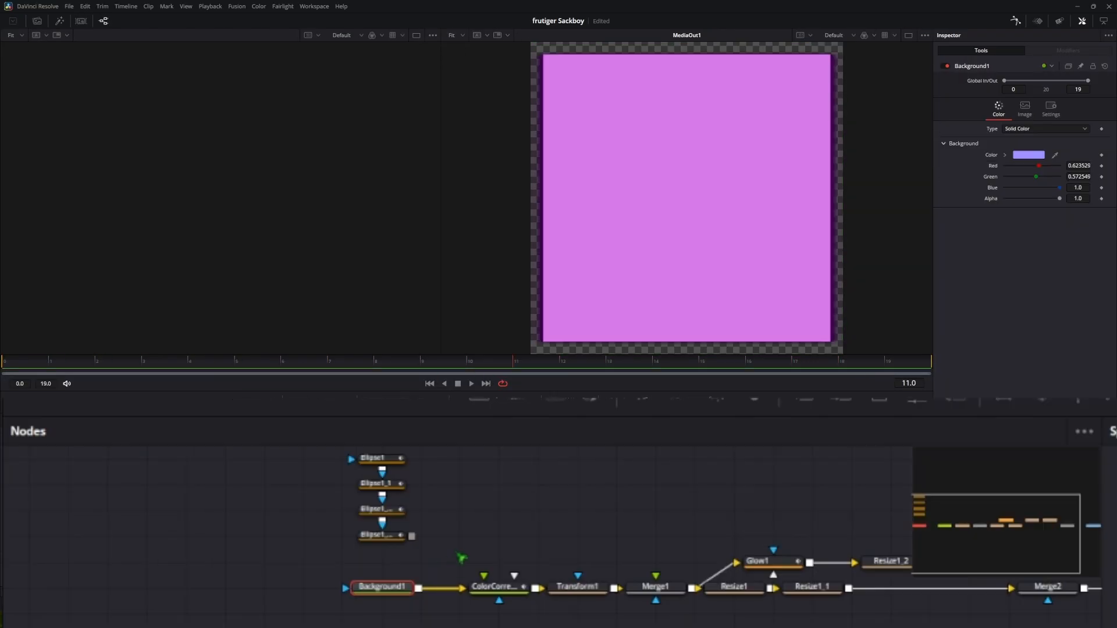
pyautogui.press('1')
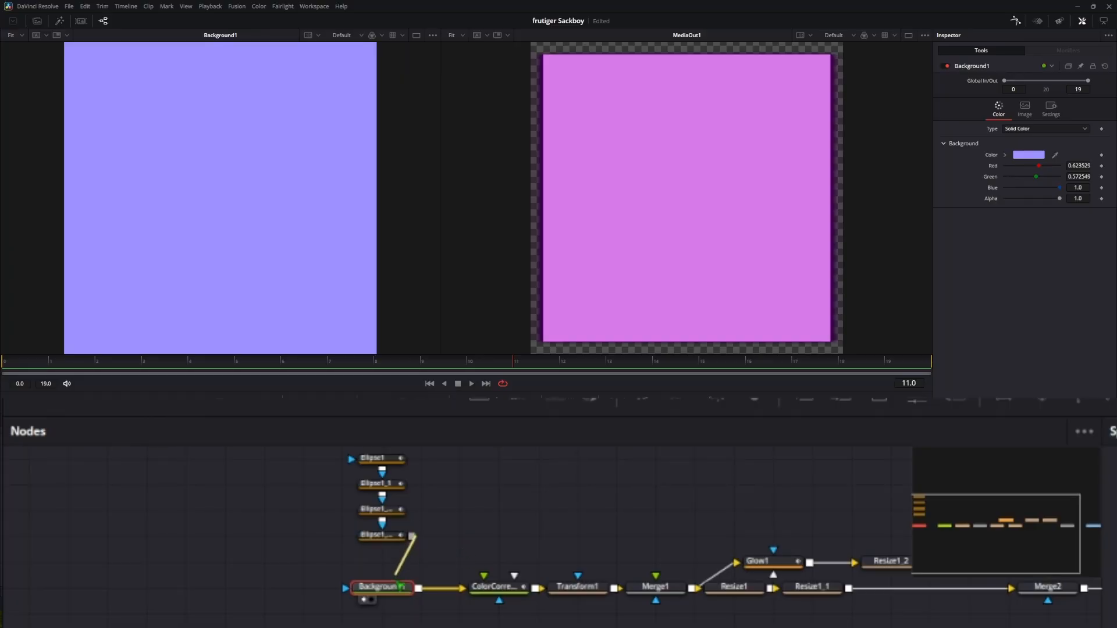
pyautogui.moveTo(389, 594); pyautogui.dragTo(385, 591)
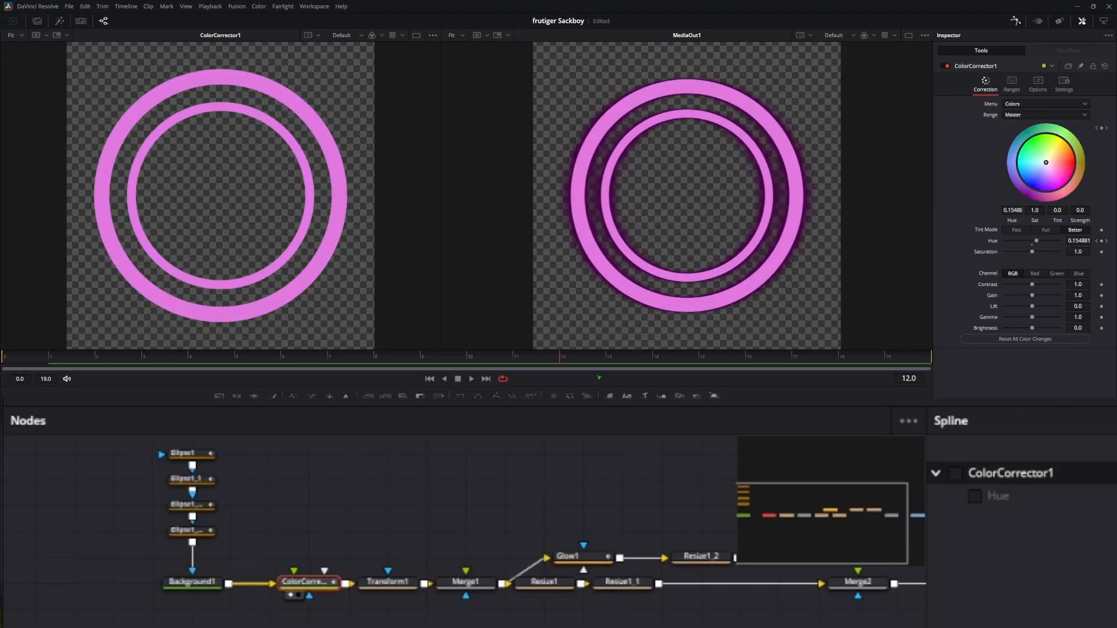
# Preview ColorCorrector1 and Transform1 beside MediaOut1, scrubbing through the frames to examine the animated rings
pyautogui.moveTo(599, 378); pyautogui.dragTo(378, 372)
pyautogui.click(388, 583)
pyautogui.press('1')
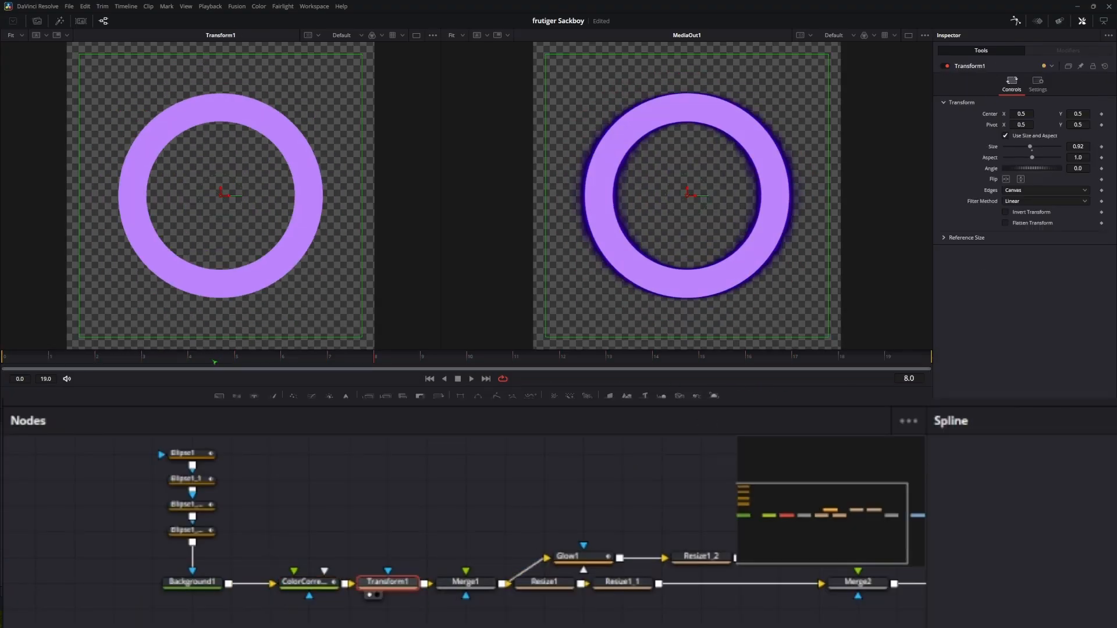
pyautogui.moveTo(214, 362); pyautogui.dragTo(983, 373)
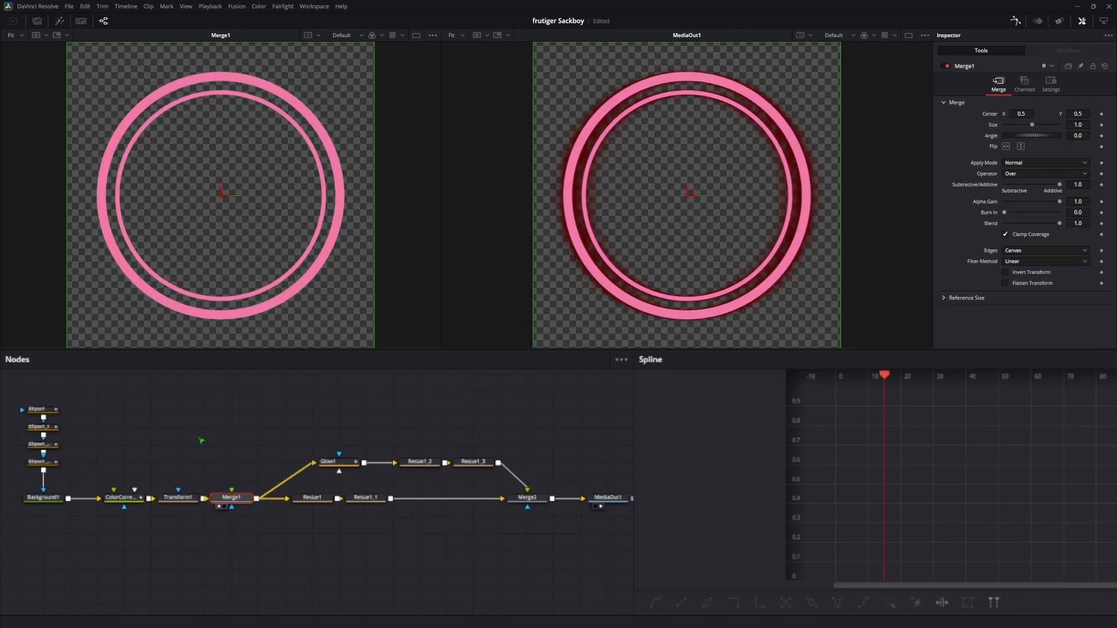
# Preview Resize1_1 in the first viewer and examine Resize1, Resize1_1 and Merge2 along the lower branch
pyautogui.hscroll(-5, 219, 444)
pyautogui.moveTo(196, 383); pyautogui.dragTo(349, 536)
pyautogui.hscroll(7, 162, 518)
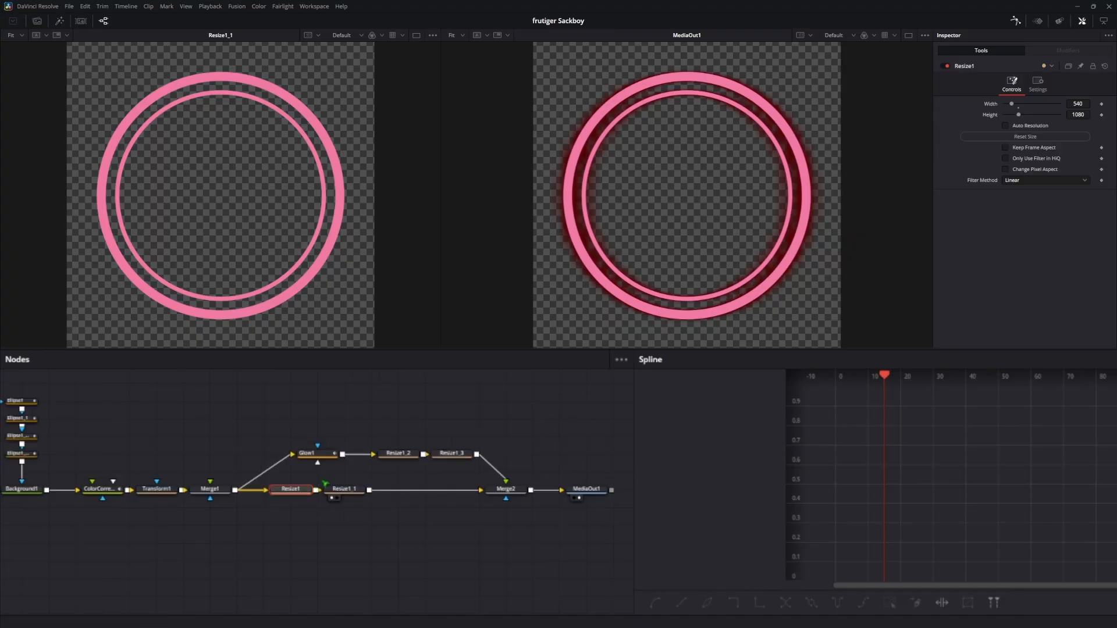
pyautogui.scroll(3, 320, 486)
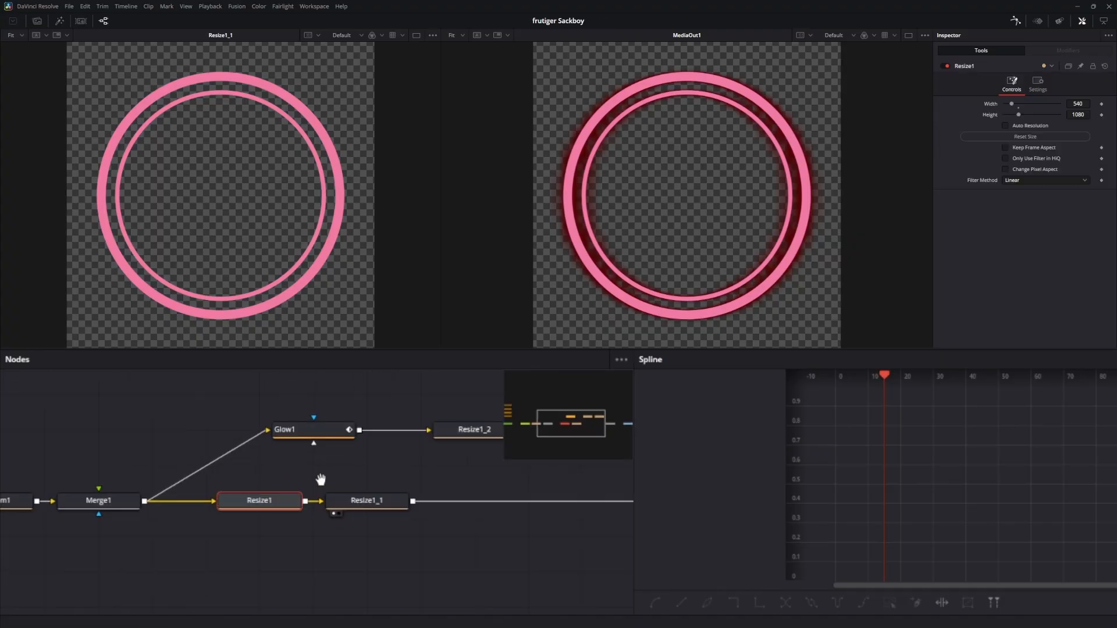
pyautogui.click(361, 493)
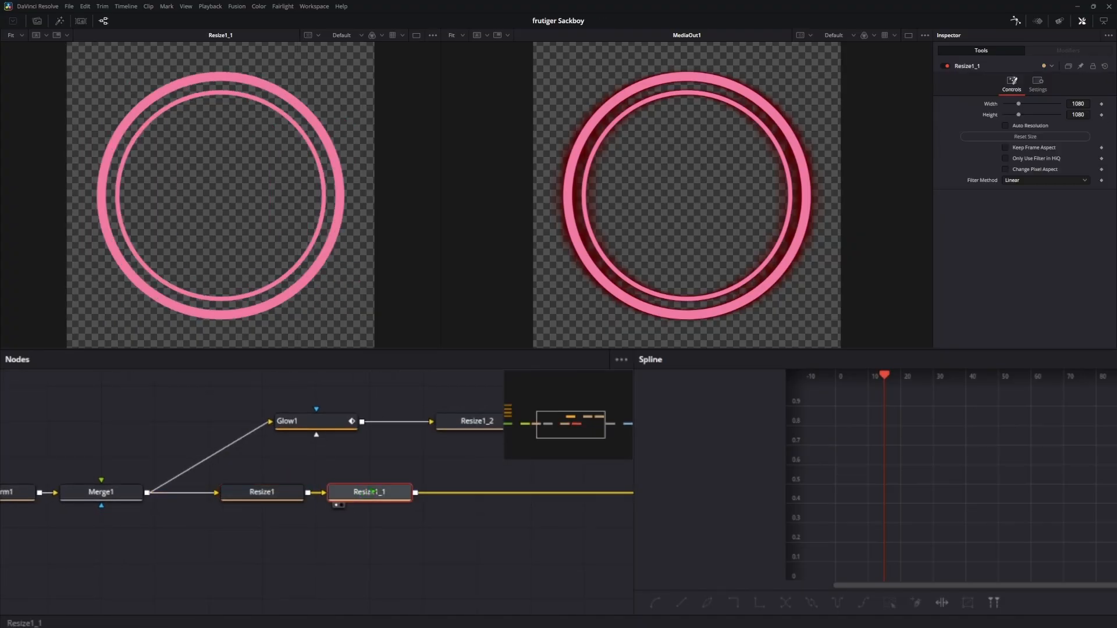
pyautogui.hscroll(7, 151, 434)
pyautogui.click(409, 491)
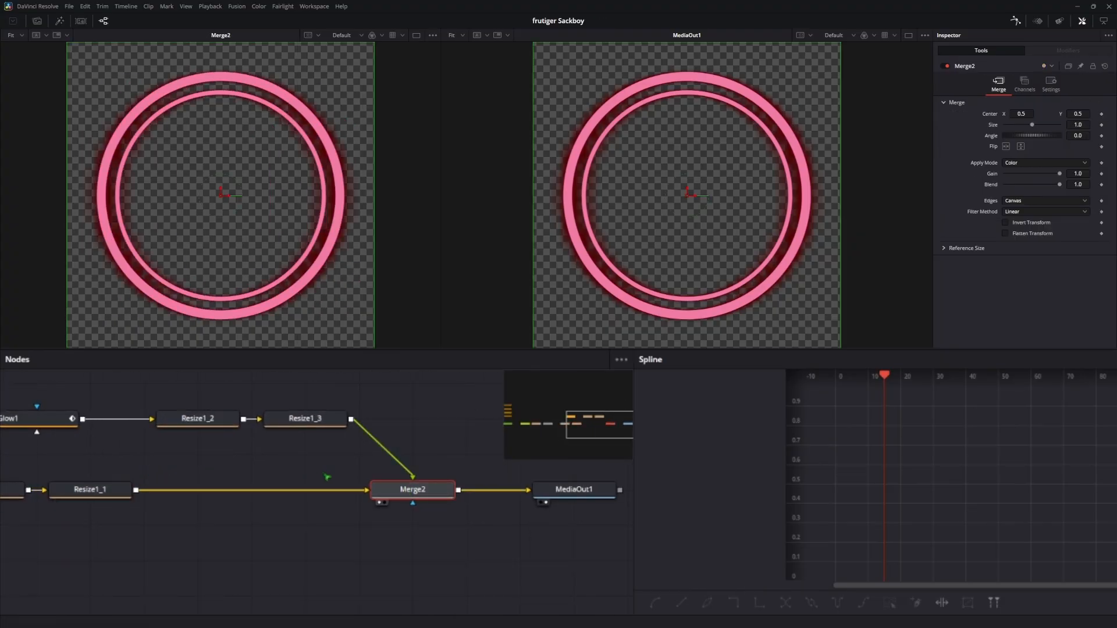
# Preview Resize1_2 and Resize1_3 of the Glow1 branch in the first viewer to compare the squished and stretched glow
pyautogui.moveTo(274, 478); pyautogui.dragTo(469, 497)
pyautogui.click(213, 443)
pyautogui.click(198, 449)
pyautogui.moveTo(122, 432); pyautogui.dragTo(239, 448)
pyautogui.moveTo(523, 463); pyautogui.dragTo(279, 458)
pyautogui.click(282, 457)
pyautogui.press('1')
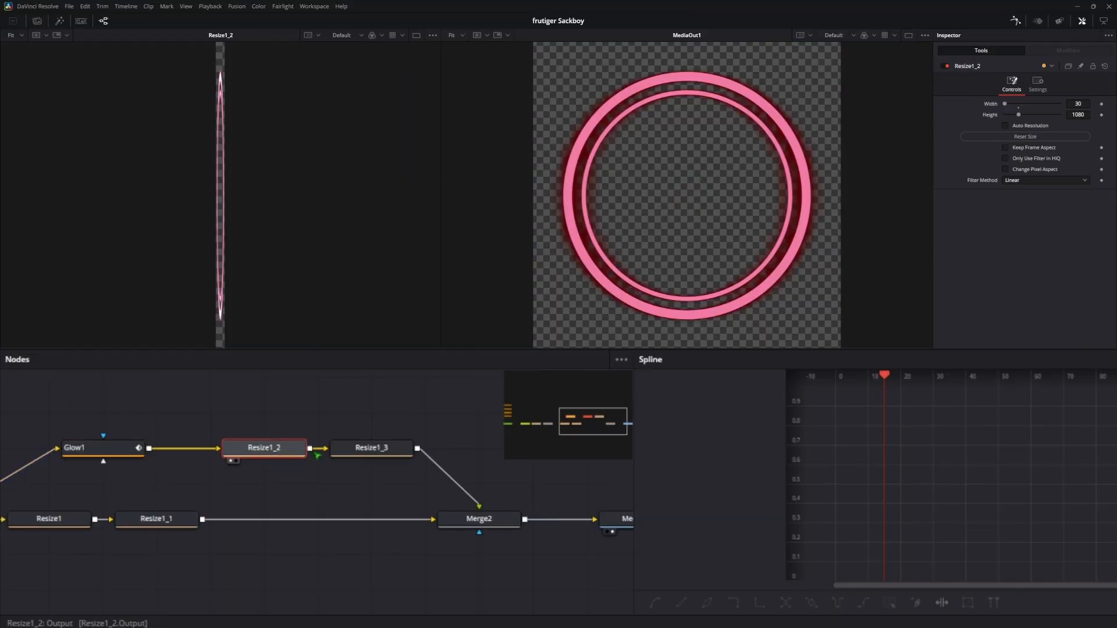
pyautogui.click(372, 448)
pyautogui.press('1')
pyautogui.moveTo(429, 442); pyautogui.dragTo(335, 435)
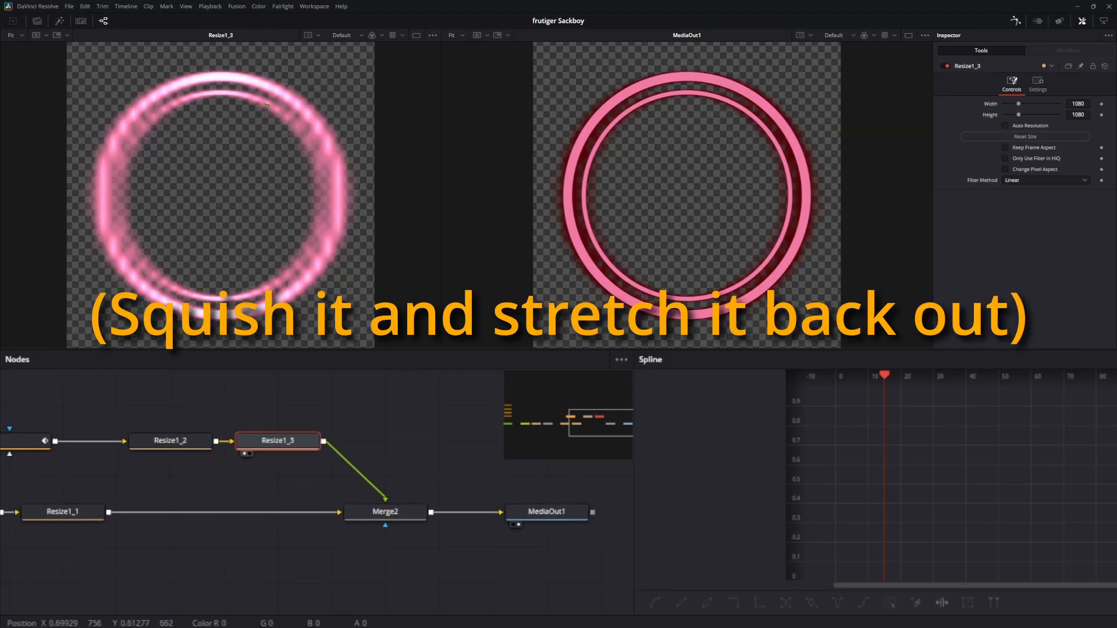
# Select Merge2 and examine its Apply Mode options around Color
pyautogui.click(385, 511)
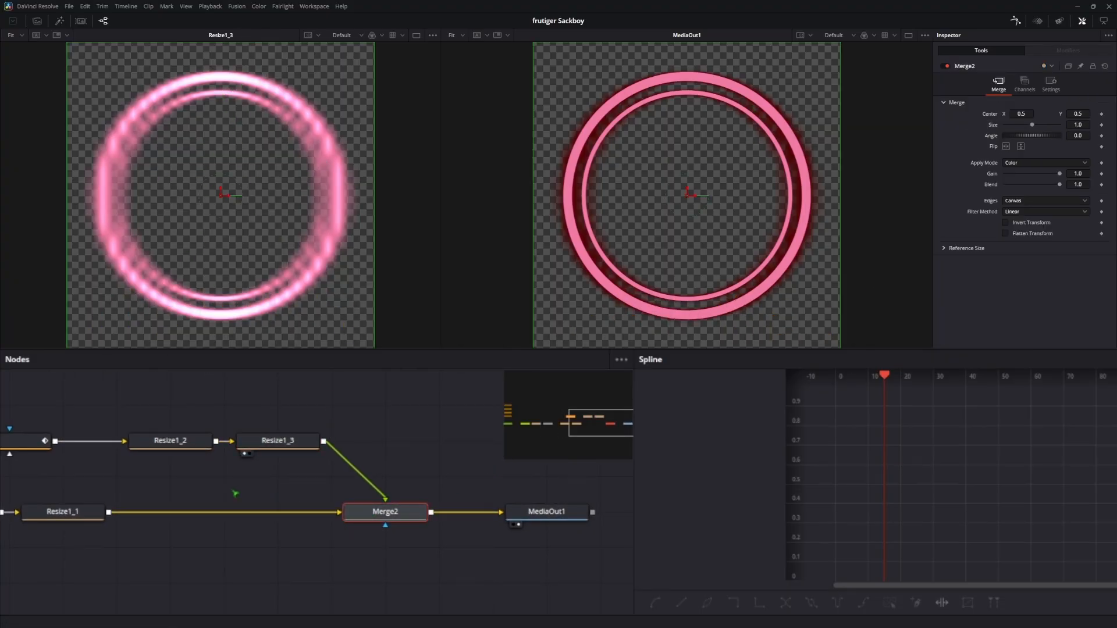
pyautogui.moveTo(2, 504); pyautogui.dragTo(238, 508)
pyautogui.moveTo(528, 517); pyautogui.dragTo(309, 514)
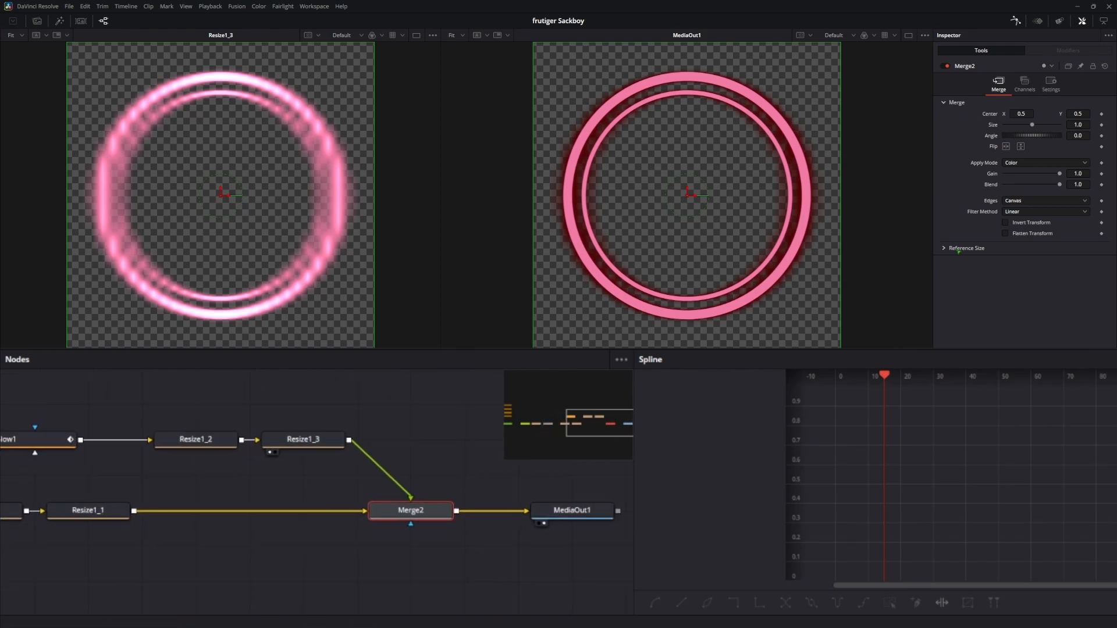
pyautogui.click(1039, 163)
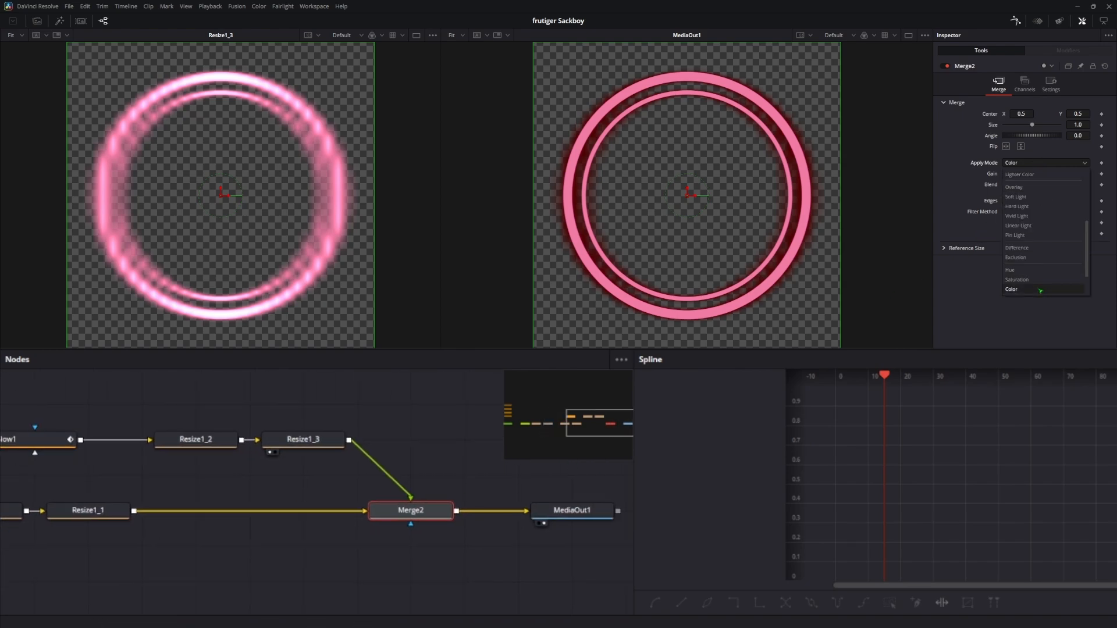
pyautogui.scroll(-1, 1031, 291)
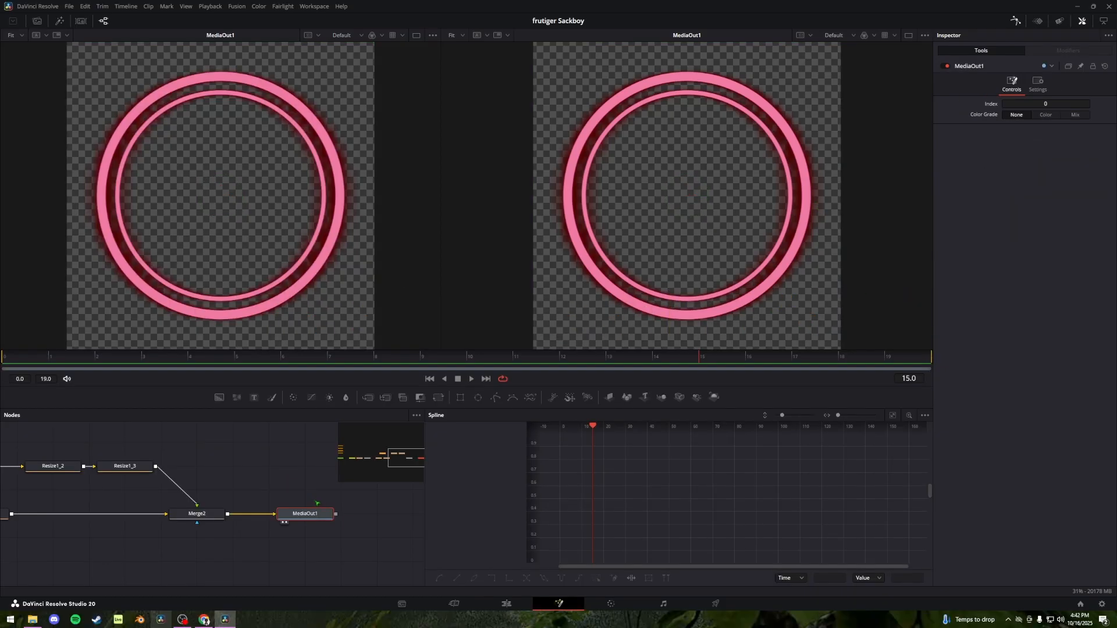
# Return to the Edit page and open Compound Clip 3 on Video 2 in the Fusion page
pyautogui.hotkey('shift', '4')
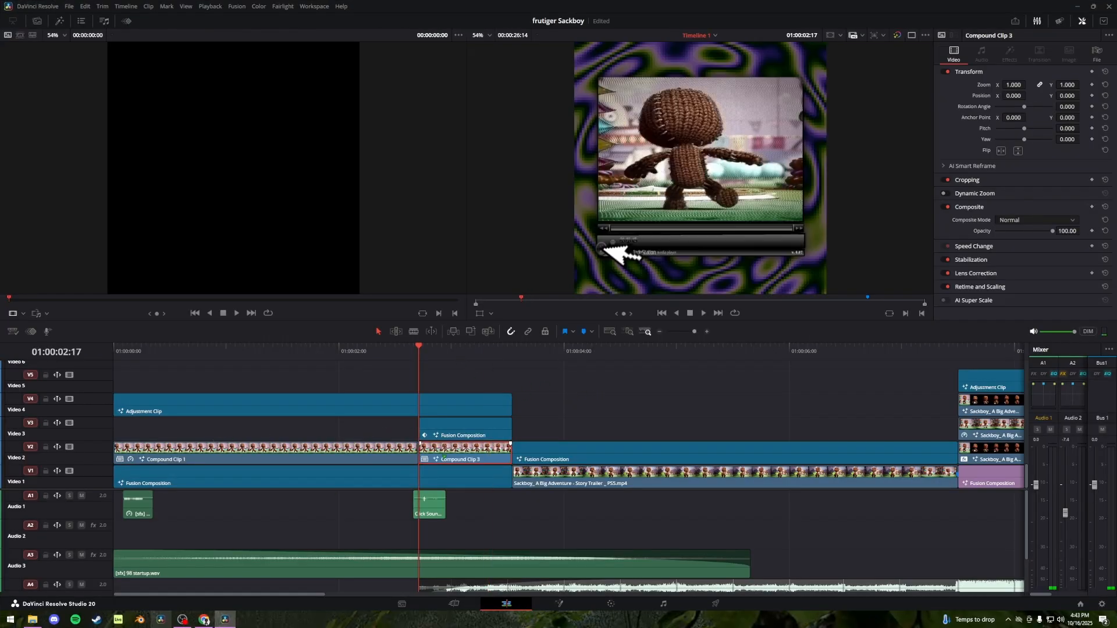
pyautogui.rightClick(441, 452)
pyautogui.click(500, 336)
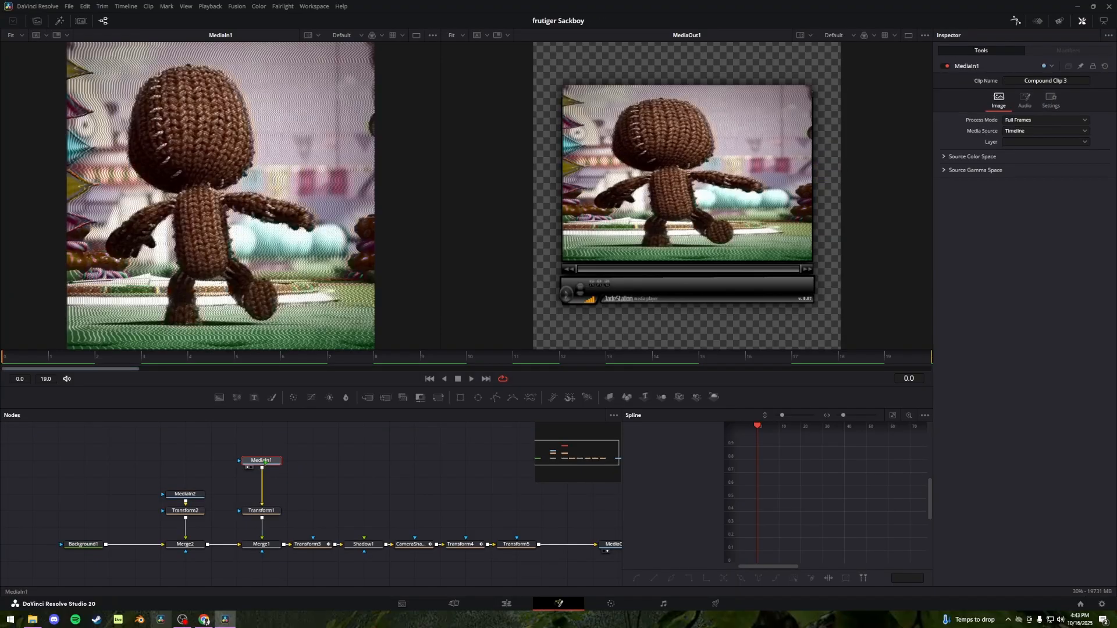
# Preview MediaIn2 and MediaIn1 in the first viewer, scrubbing through the frames beside MediaOut1
pyautogui.click(192, 495)
pyautogui.press('1')
pyautogui.moveTo(5, 359); pyautogui.dragTo(376, 362)
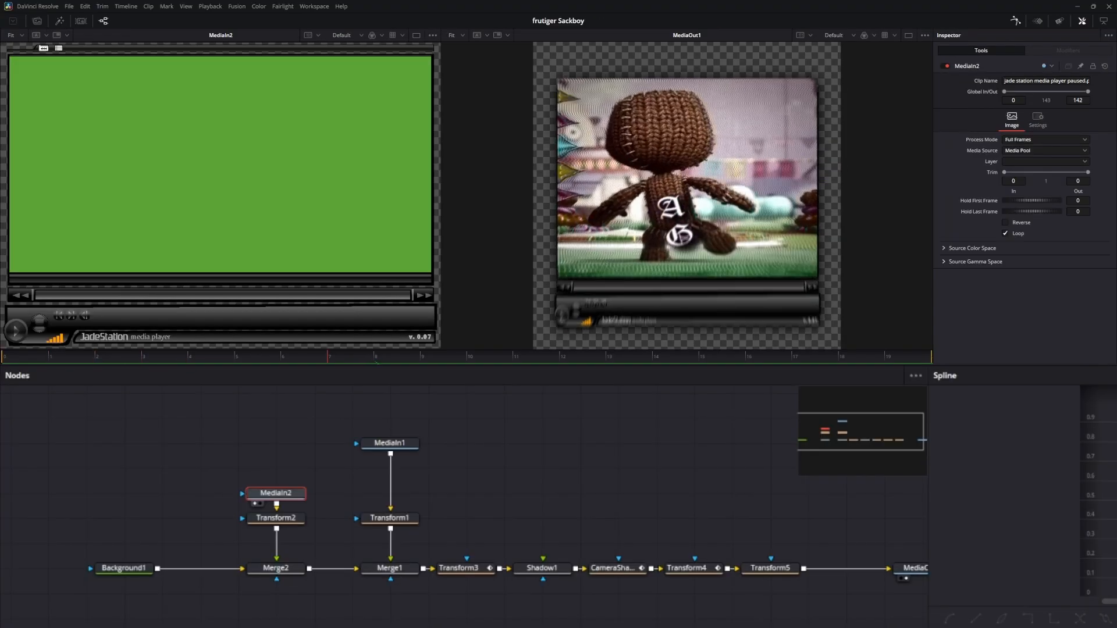
pyautogui.click(406, 449)
pyautogui.press('1')
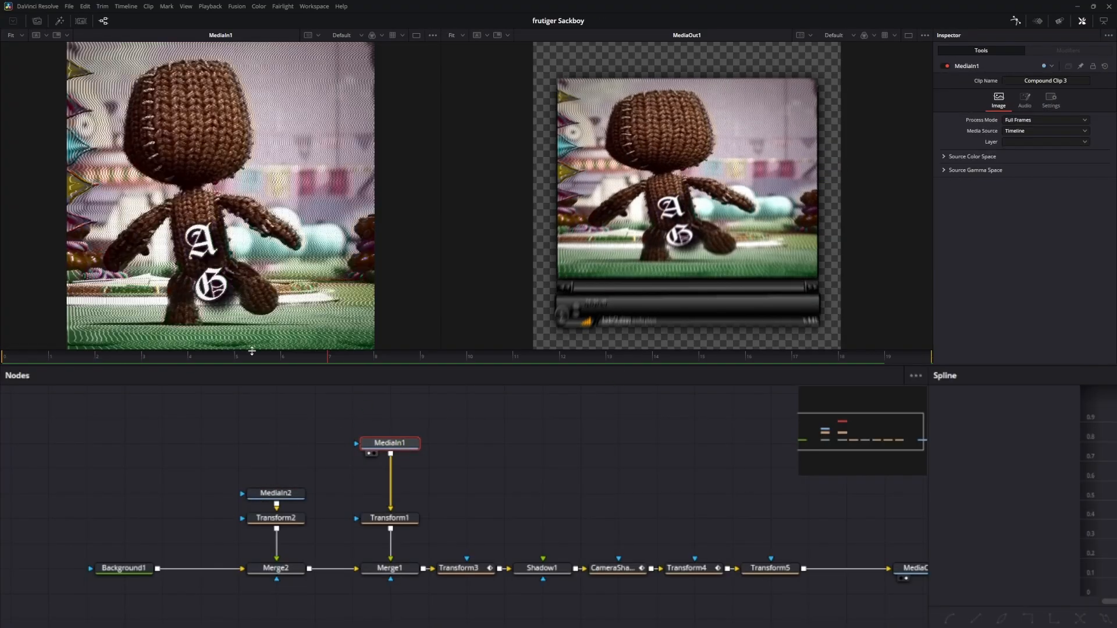
pyautogui.moveTo(251, 358); pyautogui.dragTo(281, 358)
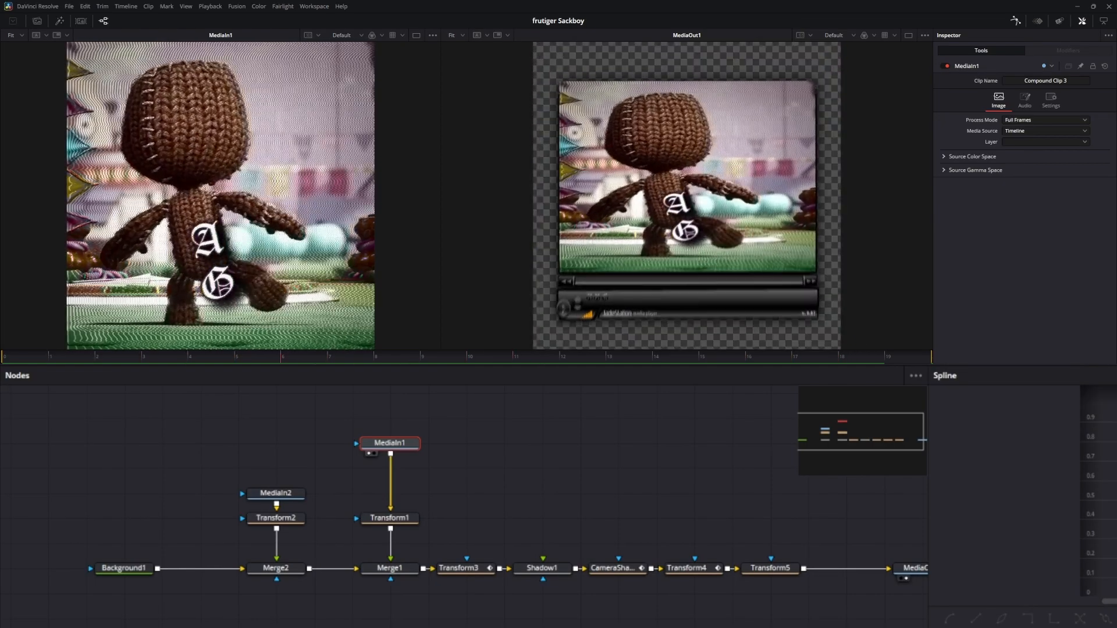
# Inspect Transform2, preview Merge1 in the first viewer, and select Transform3
pyautogui.click(290, 526)
pyautogui.click(386, 570)
pyautogui.press('1')
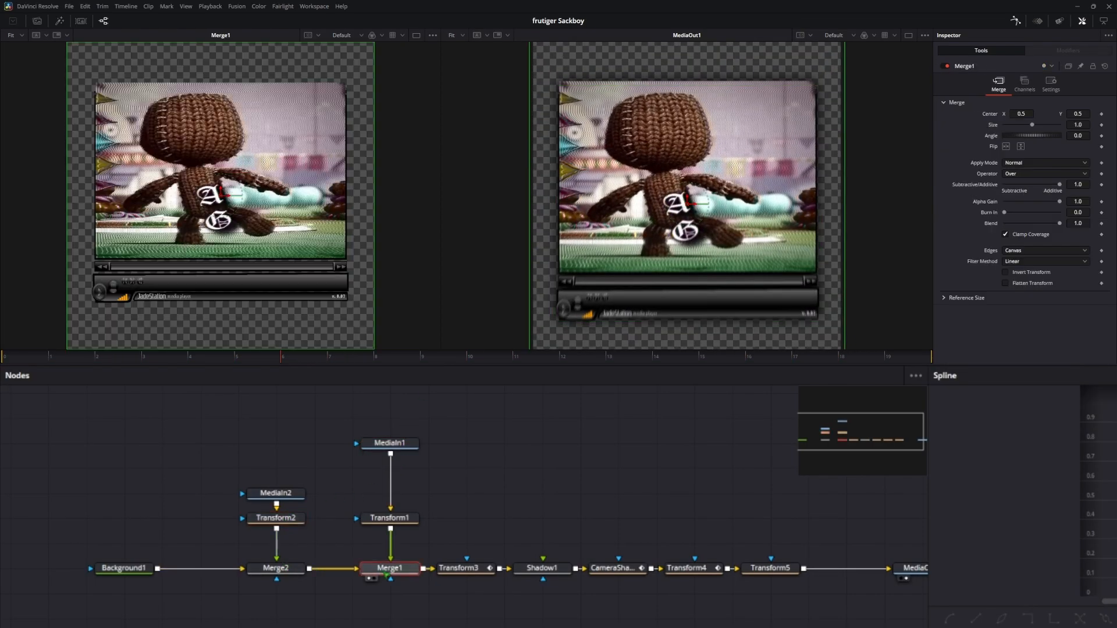
pyautogui.click(459, 569)
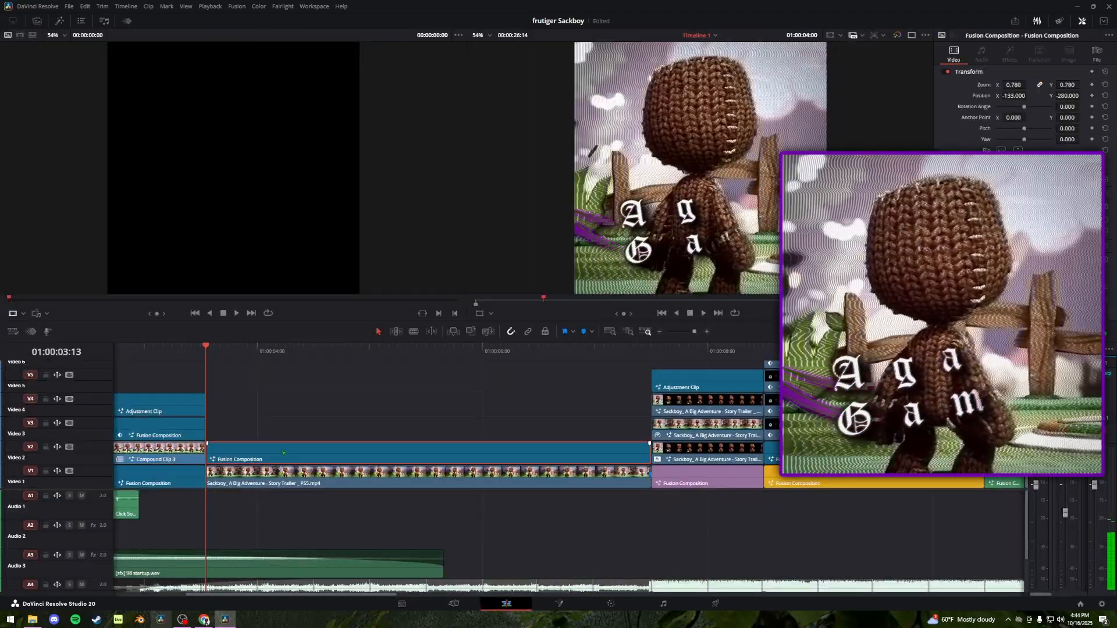
# Look at the Sackboy trailer clip on Video 1 in the Fusion page and return to the Edit page
pyautogui.rightClick(282, 448)
pyautogui.click(295, 489)
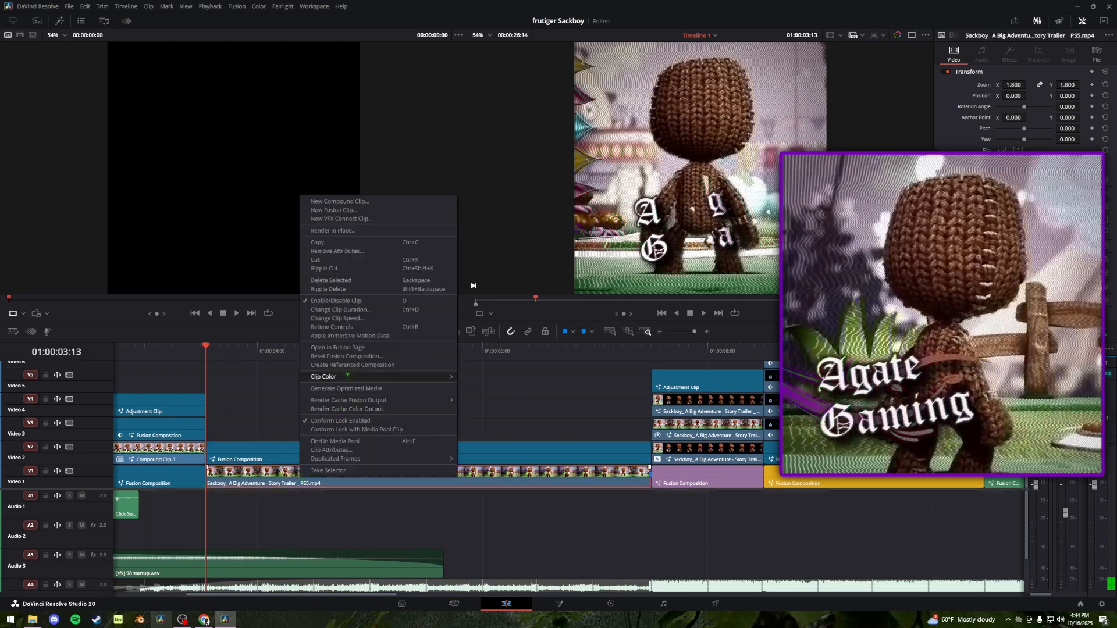
pyautogui.click(338, 347)
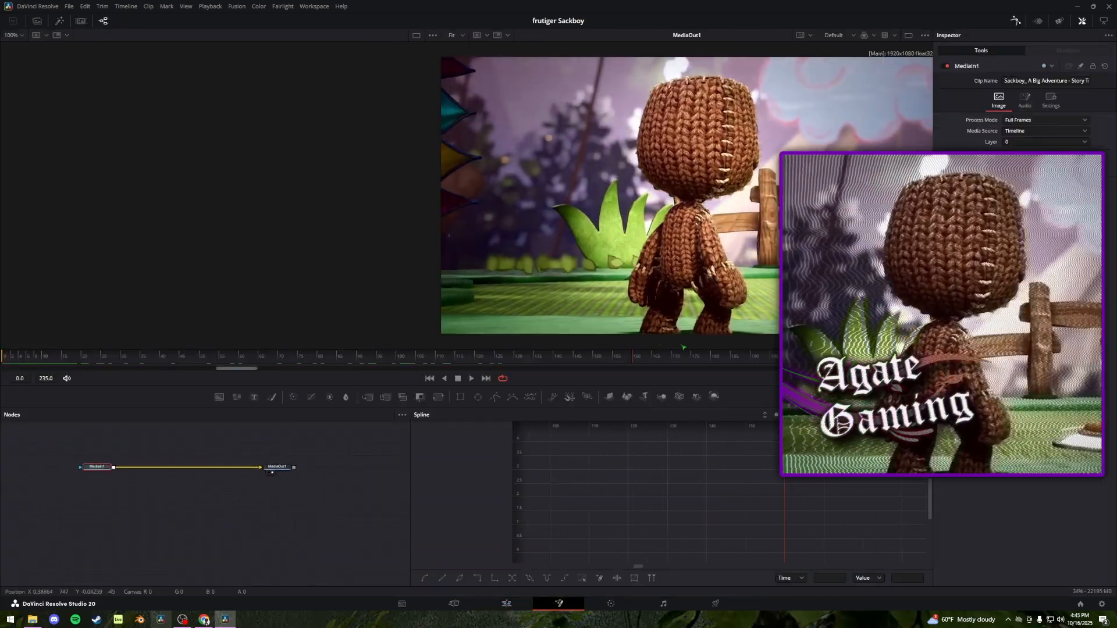
pyautogui.hotkey('shift', '4')
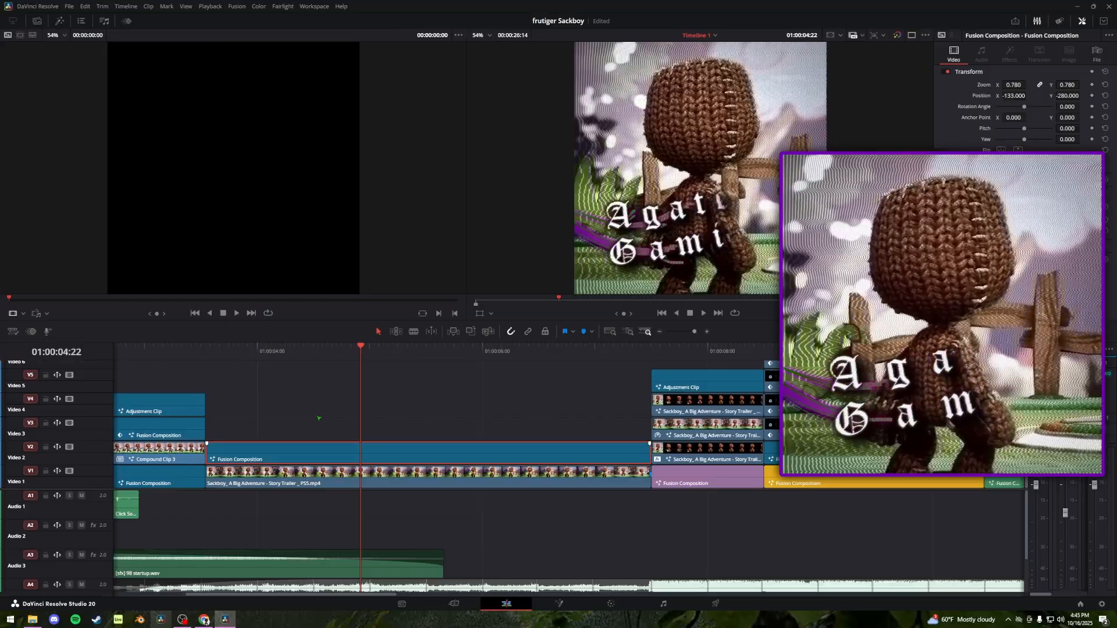
# Open the Fusion Composition clip on Video 2 in the Fusion page and play MediaIn1 in the first viewer
pyautogui.hotkey('shift', '5')
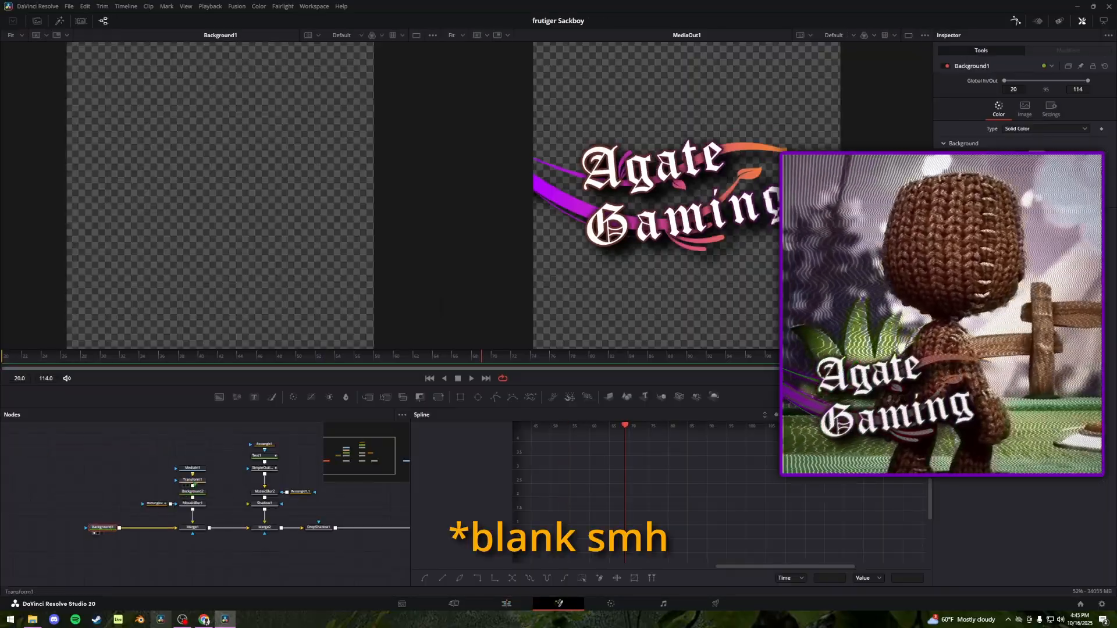
pyautogui.click(192, 467)
pyautogui.press('1')
pyautogui.press('space')
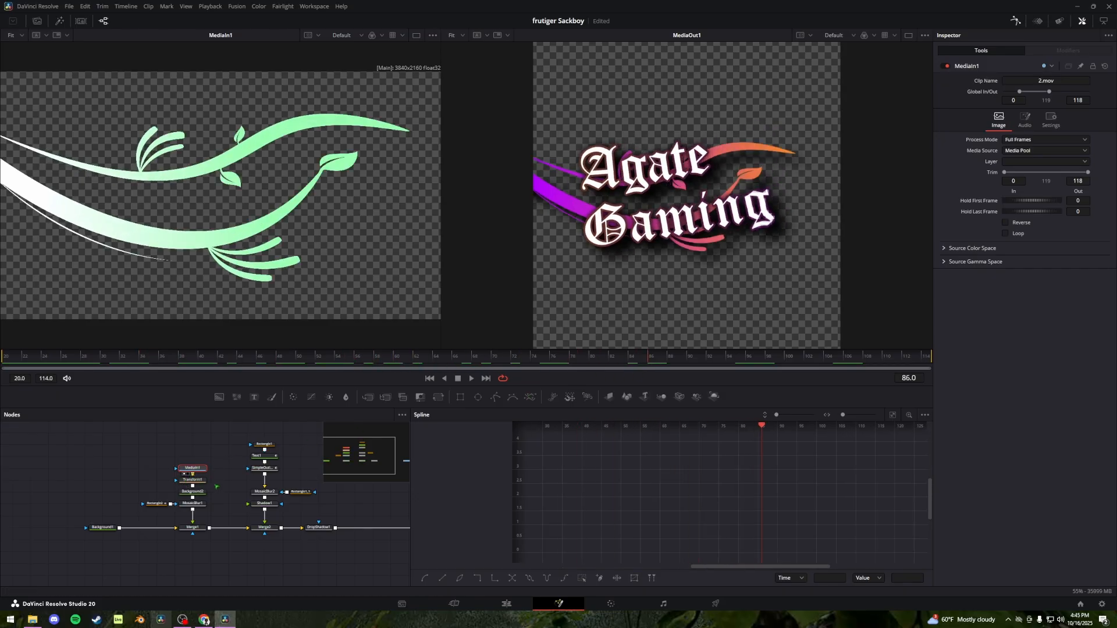
# Preview MosaicBlur1 in the first viewer and move MediaIn1 and Transform1 higher above Background2 in the graph
pyautogui.click(197, 504)
pyautogui.press('1')
pyautogui.click(196, 491)
pyautogui.moveTo(199, 467); pyautogui.dragTo(199, 444)
pyautogui.moveTo(199, 480); pyautogui.dragTo(199, 456)
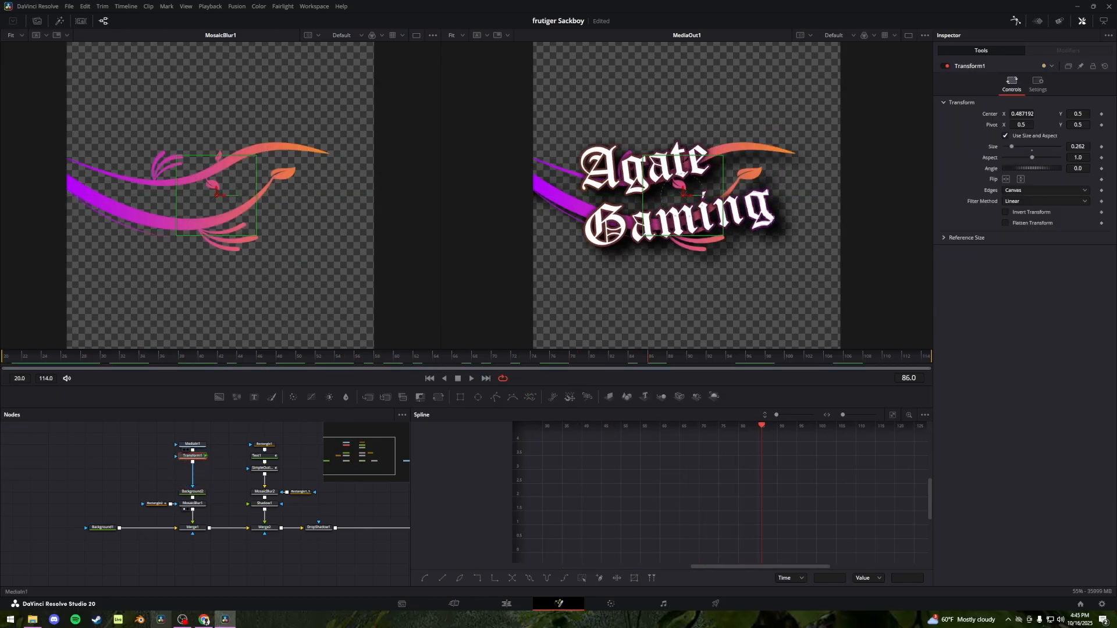
# Preview Background2's gradient in the first viewer and connect Transform1's output to Background2's mask input
pyautogui.click(193, 492)
pyautogui.press('1')
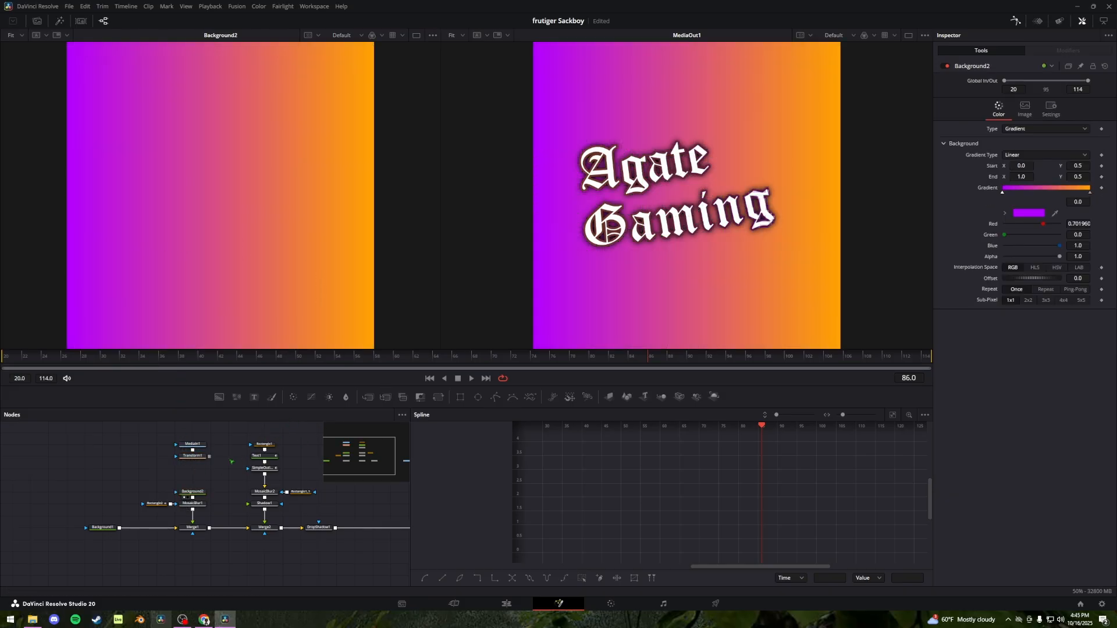
pyautogui.moveTo(209, 456); pyautogui.dragTo(178, 494)
# Preview MediaIn1 and Background2 in turn in the first viewer to compare the vine mask with its gradient fill
pyautogui.click(193, 444)
pyautogui.press('1')
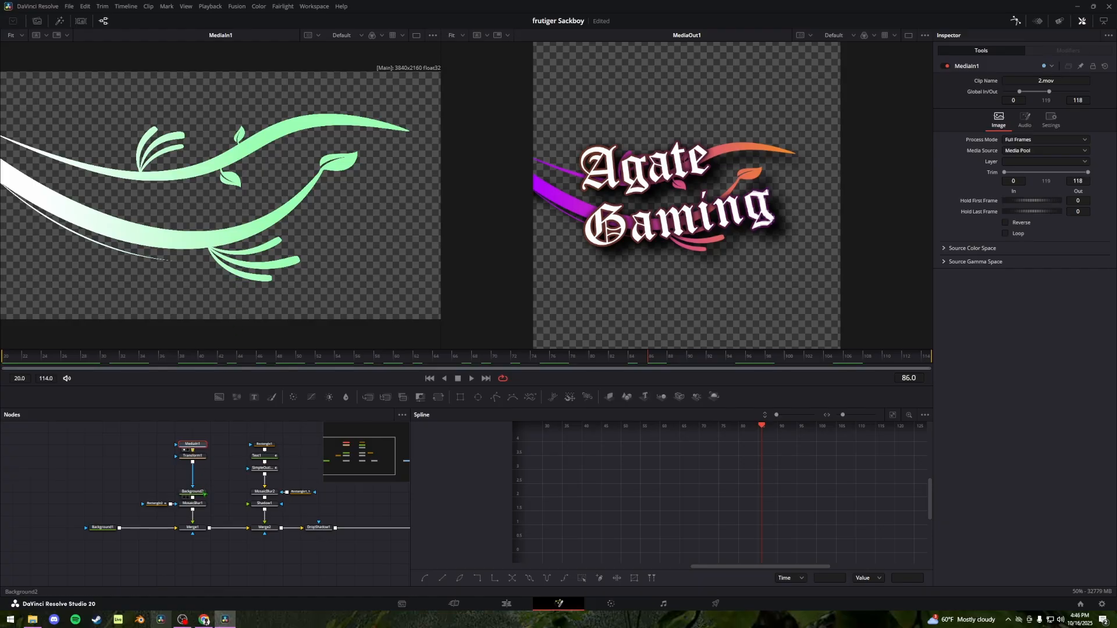
pyautogui.click(193, 492)
pyautogui.press('1')
pyautogui.scroll(3, 183, 508)
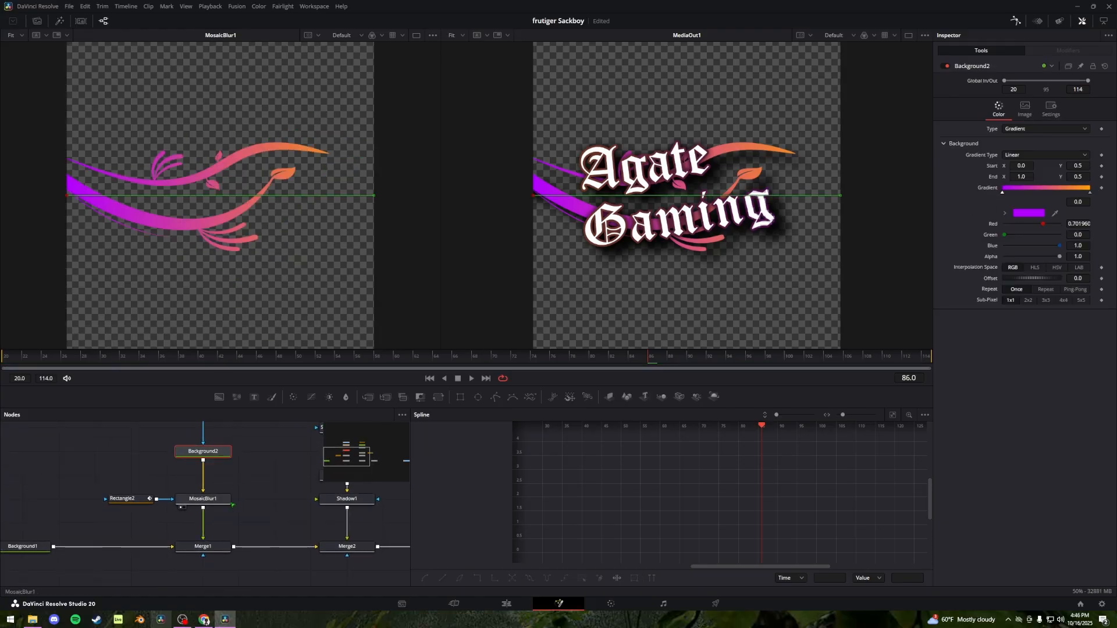
# Preview MosaicBlur1, select its Rectangle2 mask, and scrub through the start of the vine animation
pyautogui.click(198, 498)
pyautogui.press('1')
pyautogui.click(125, 499)
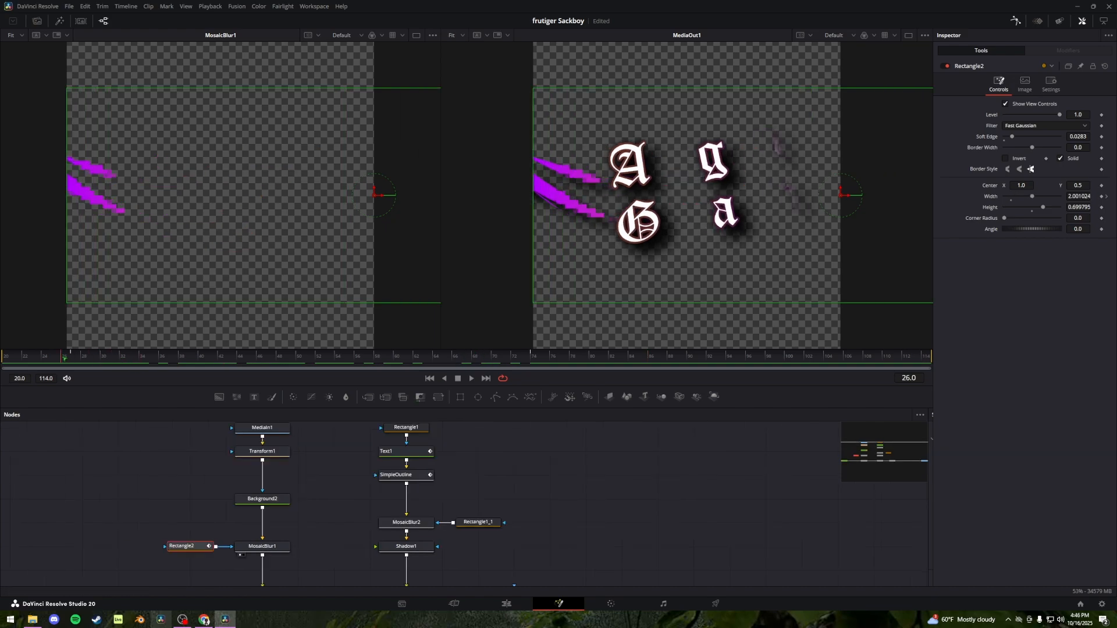
pyautogui.moveTo(122, 358)
pyautogui.mouseDown()
pyautogui.moveTo(87, 362)
pyautogui.moveTo(544, 372)
pyautogui.moveTo(114, 369)
pyautogui.mouseUp()
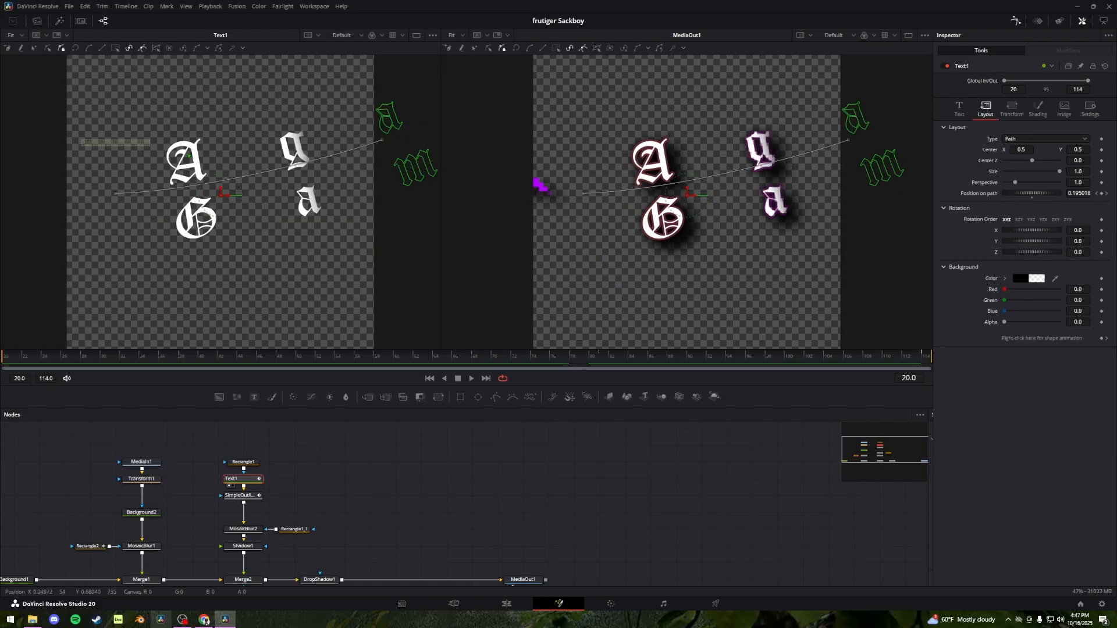
# Examine Text1's letters along the path, scrub to frame 53, and select the Rectangle1 mask
pyautogui.moveTo(189, 156); pyautogui.dragTo(385, 216)
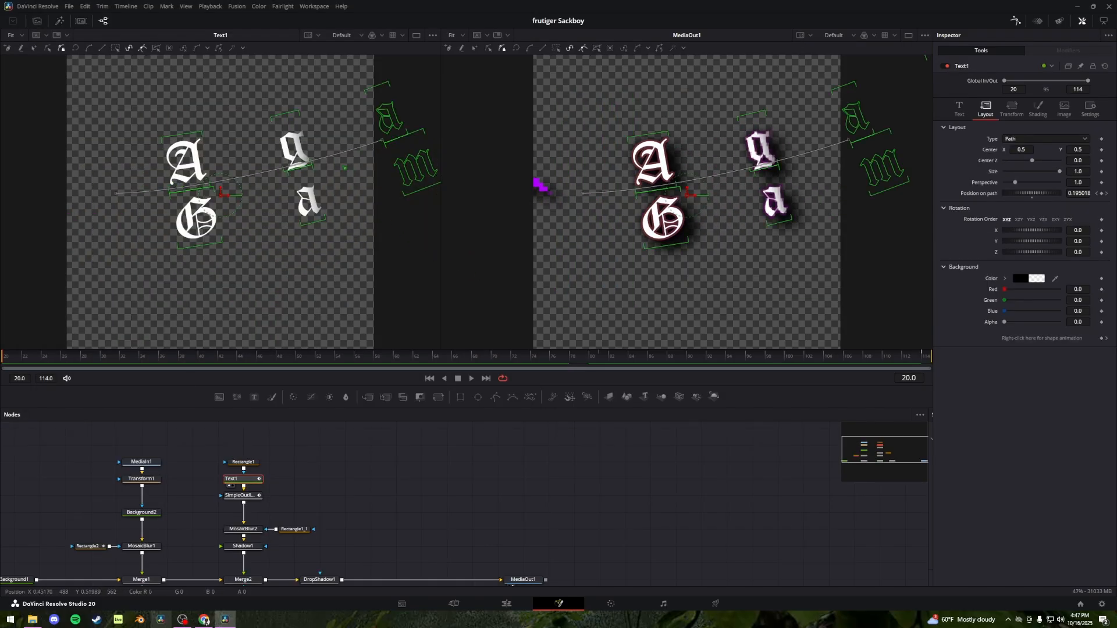
pyautogui.moveTo(4, 358); pyautogui.dragTo(324, 372)
pyautogui.click(243, 462)
pyautogui.moveTo(291, 495); pyautogui.dragTo(277, 477)
# Select SimpleOutline and play back the outlined text animation from near the start
pyautogui.click(228, 477)
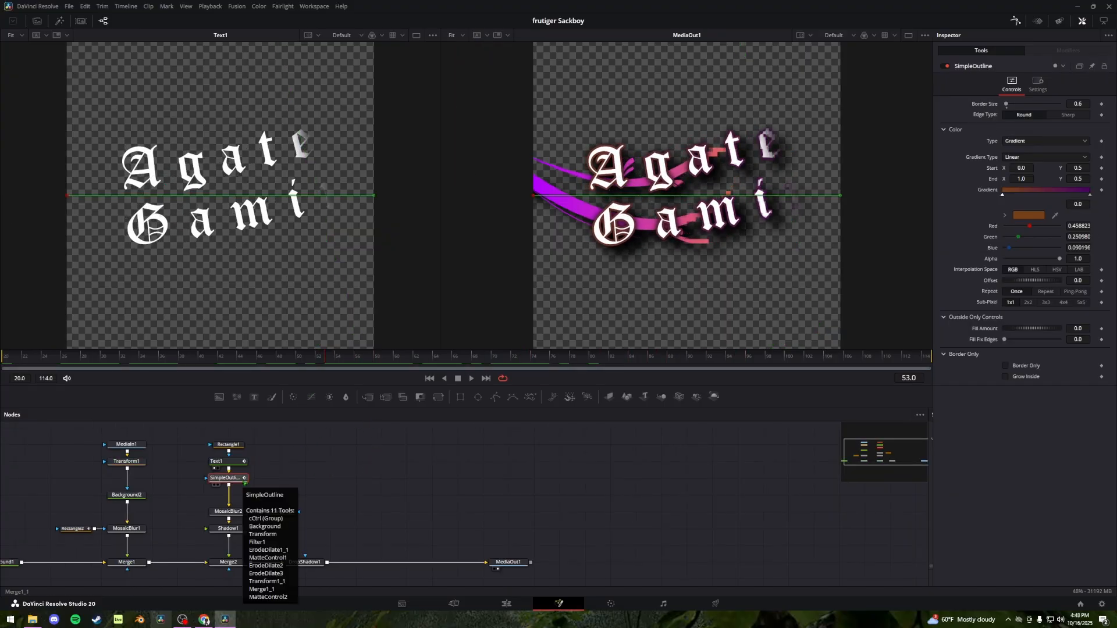
pyautogui.moveTo(323, 359); pyautogui.dragTo(48, 360)
pyautogui.press('space')
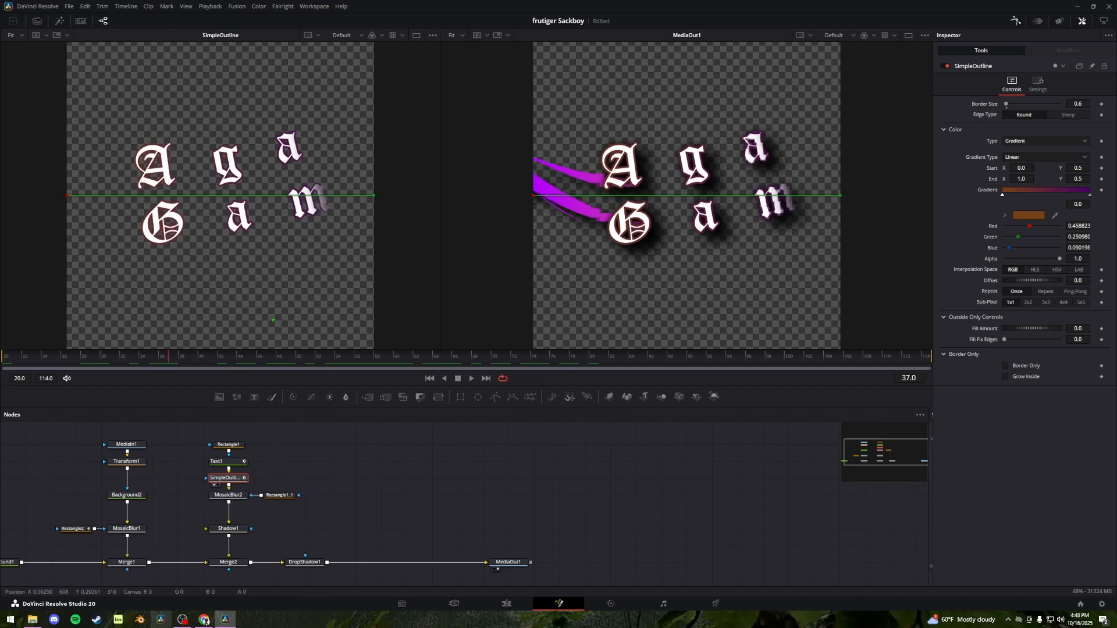
pyautogui.press('space')
# Preview MosaicBlur2 in the first viewer and move it with its Rectangle1_1 mask down to just above Shadow1
pyautogui.click(228, 494)
pyautogui.press('1')
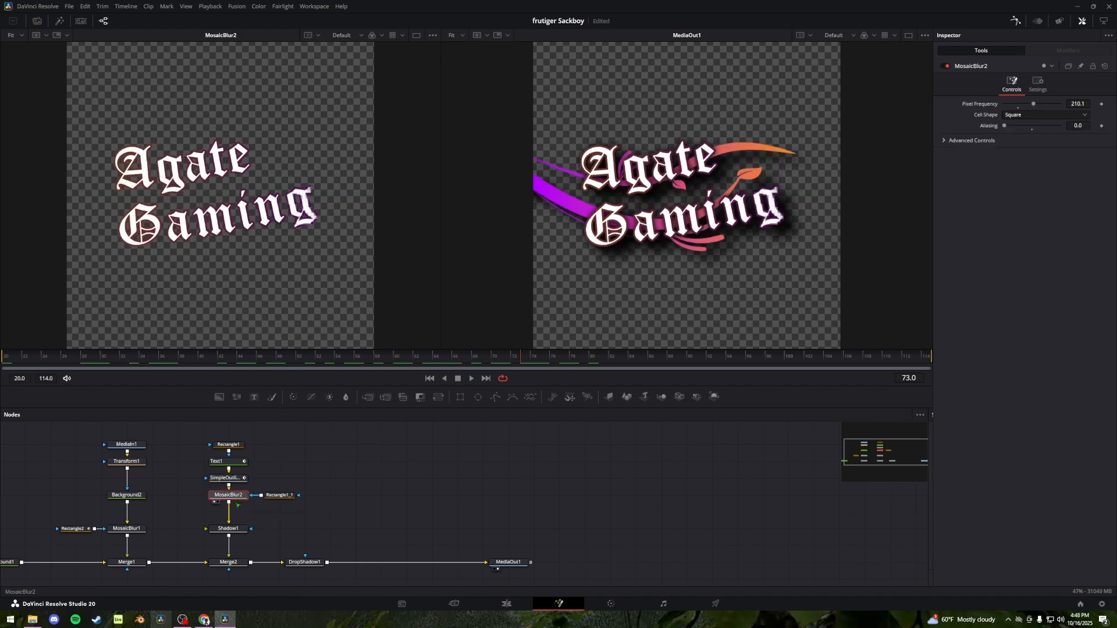
pyautogui.moveTo(228, 495); pyautogui.dragTo(279, 512)
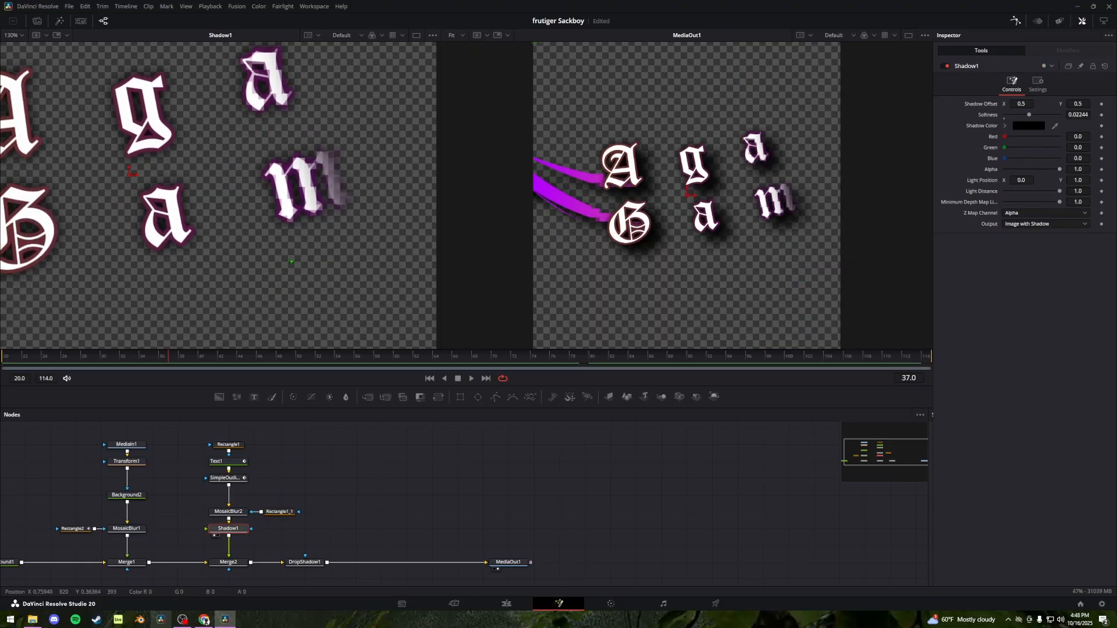
# Examine Shadow1's effect on the outlined letters in the first viewer beside MediaOut1
pyautogui.scroll(-3, 314, 250)
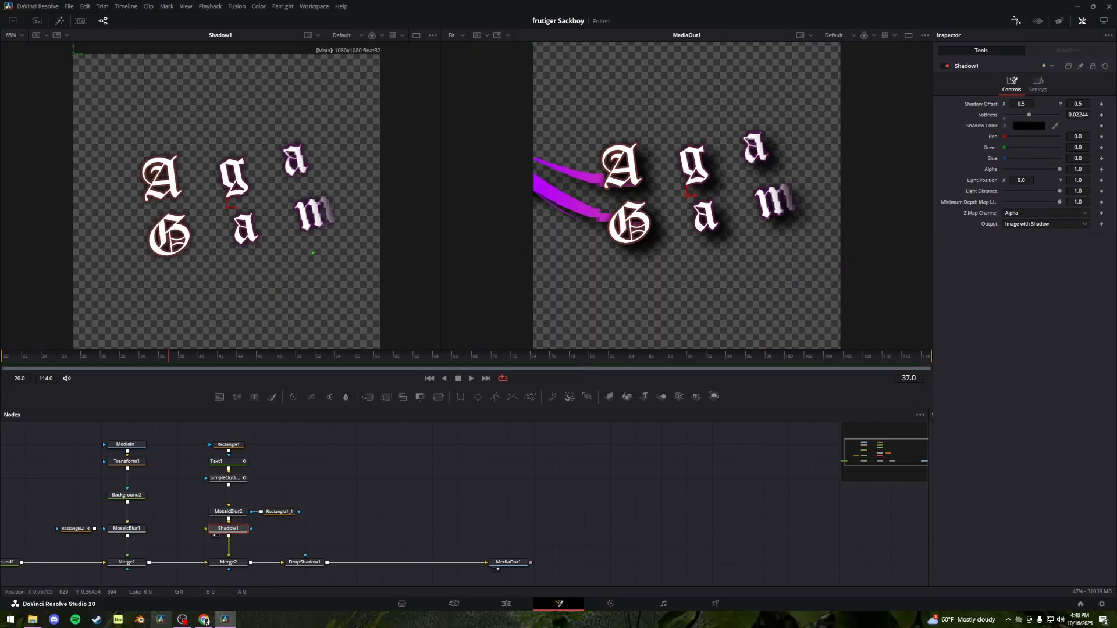
pyautogui.scroll(-2, 312, 253)
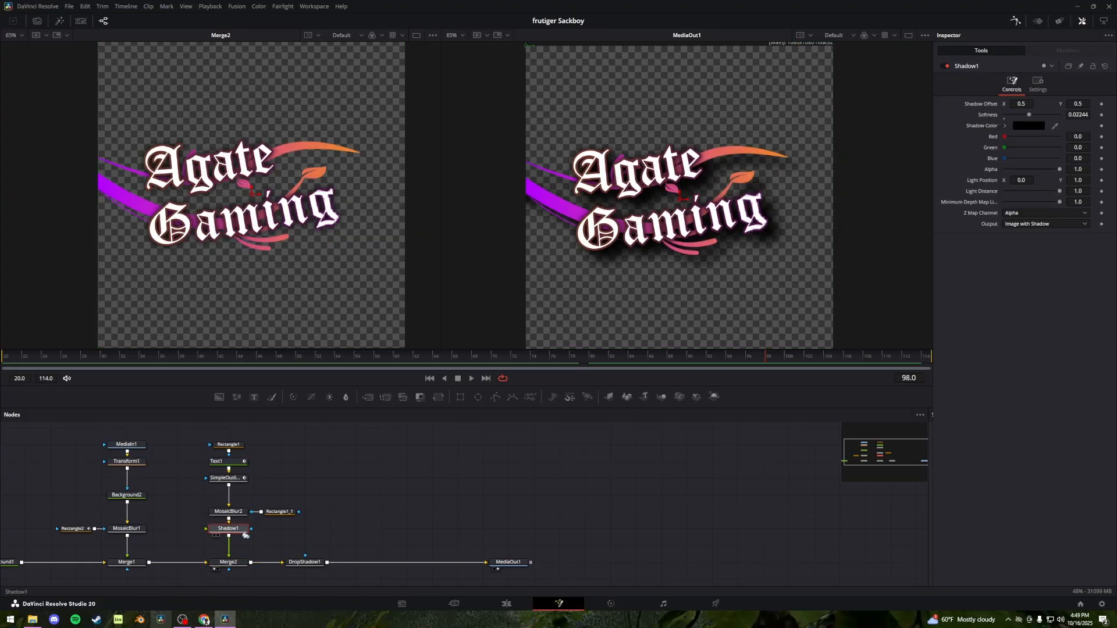
# Examine Merge2's settings and preview DropShadow1 in the first viewer beside MediaOut1
pyautogui.click(236, 562)
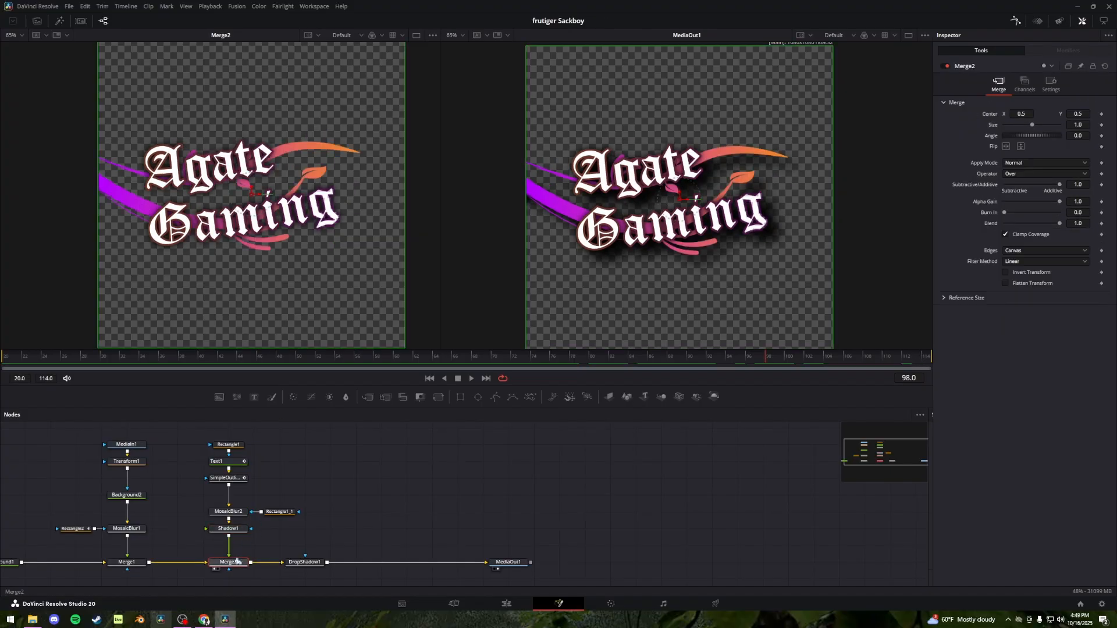
pyautogui.click(305, 560)
pyautogui.press('1')
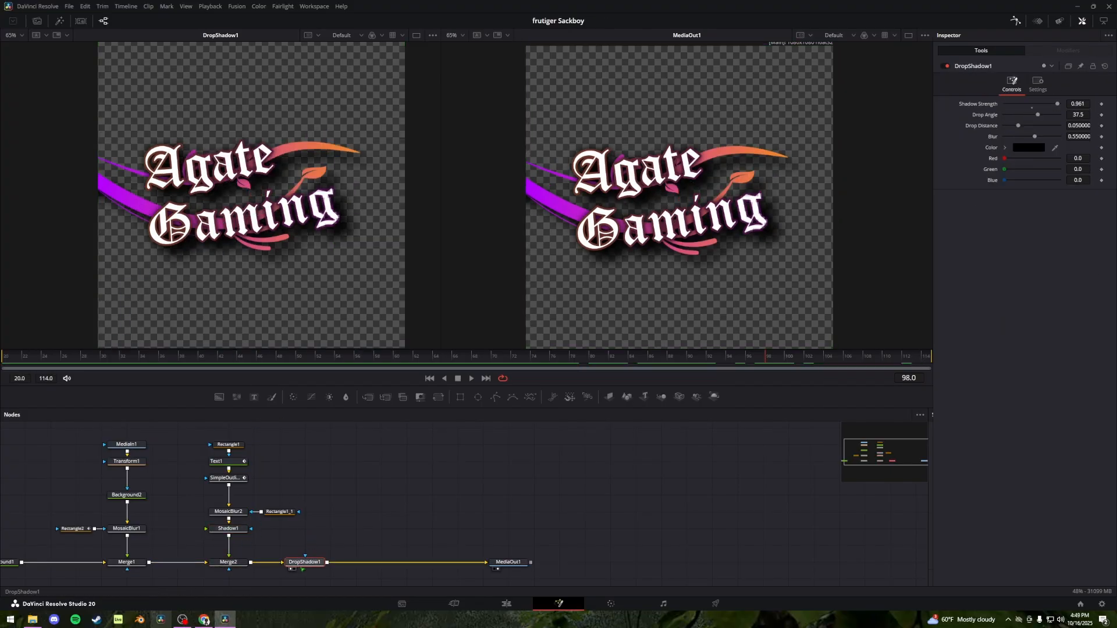
# Return to the edit timeline and open the long adjustment clip on Video 9 in Fusion
pyautogui.click(506, 603)
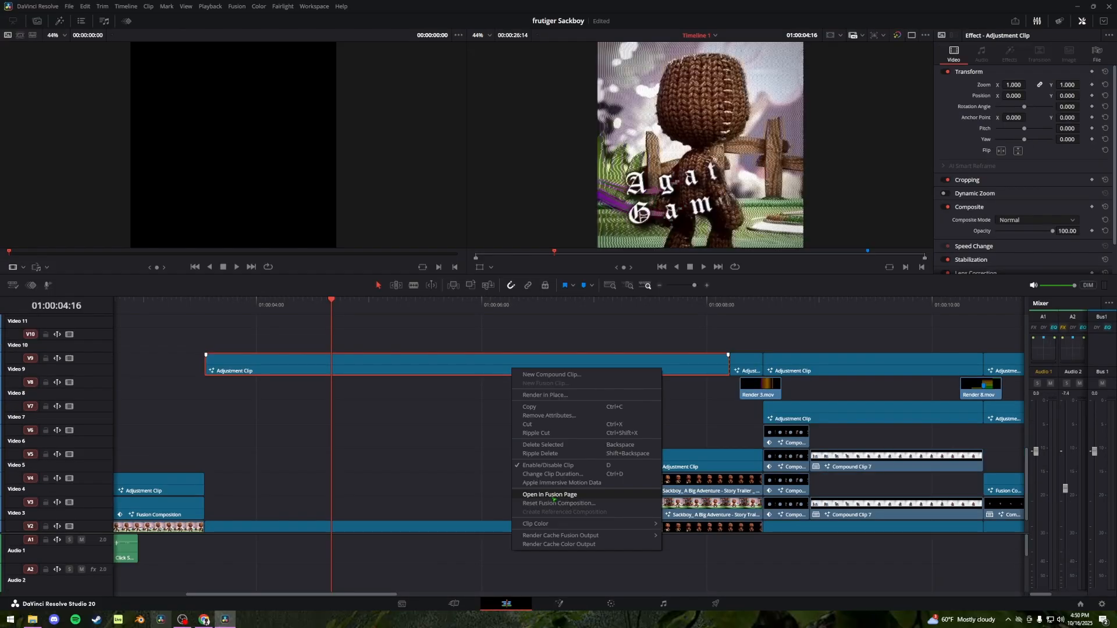
pyautogui.click(553, 495)
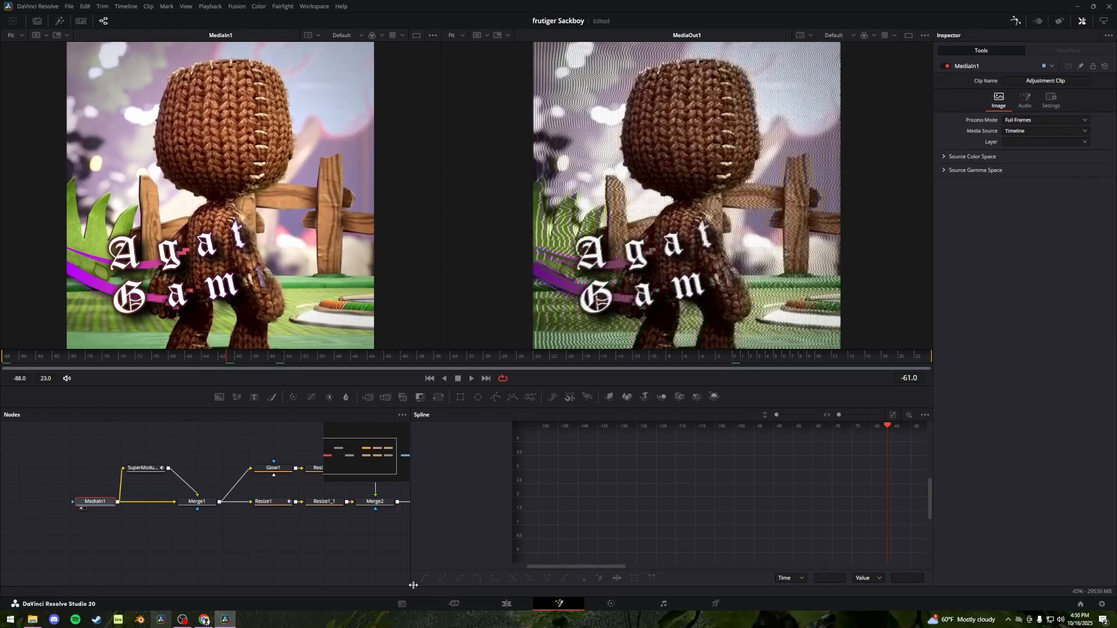
pyautogui.hotkey('shift', '4')
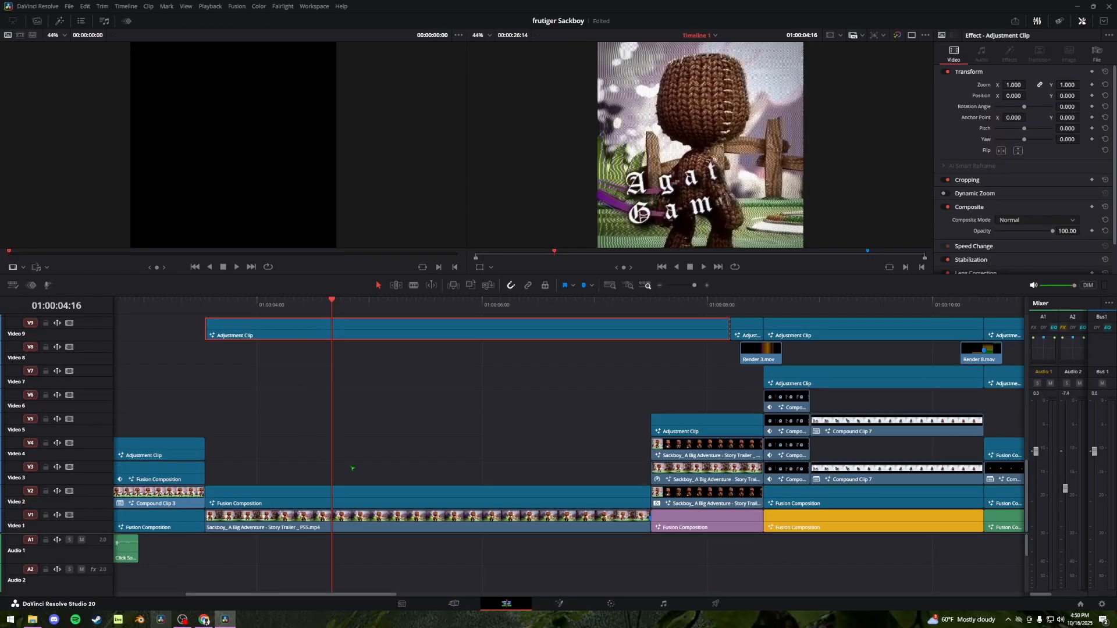
pyautogui.rightClick(365, 339)
pyautogui.click(398, 456)
# Preview SuperModulation1 in the first viewer, then play and scrub its wavy-line effect from the start
pyautogui.moveTo(145, 468); pyautogui.dragTo(174, 223)
pyautogui.press('Home')
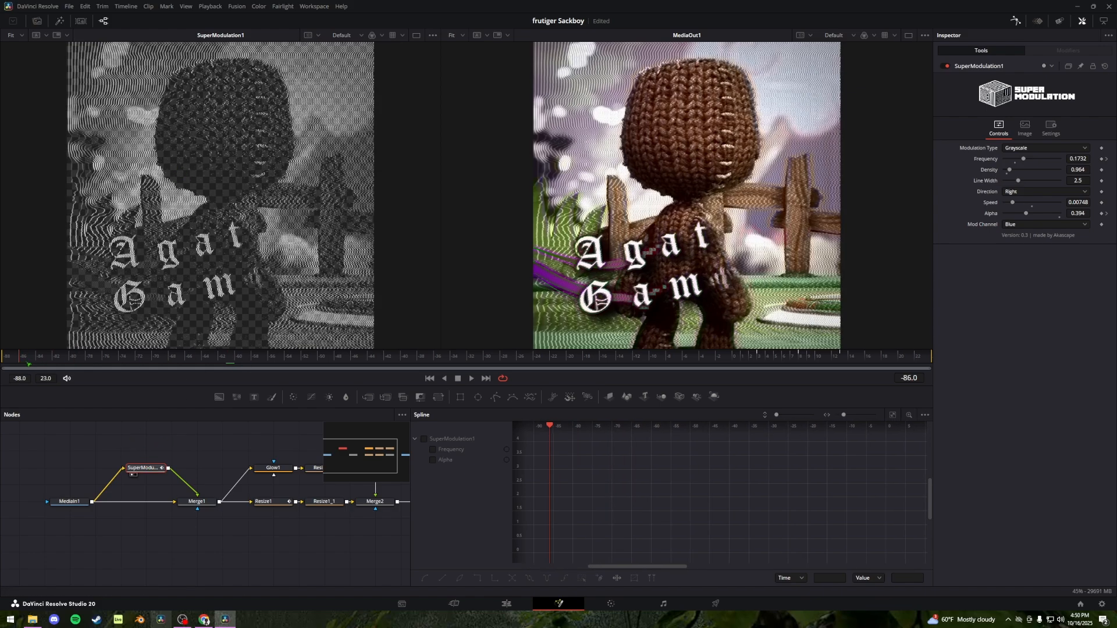
pyautogui.press('space')
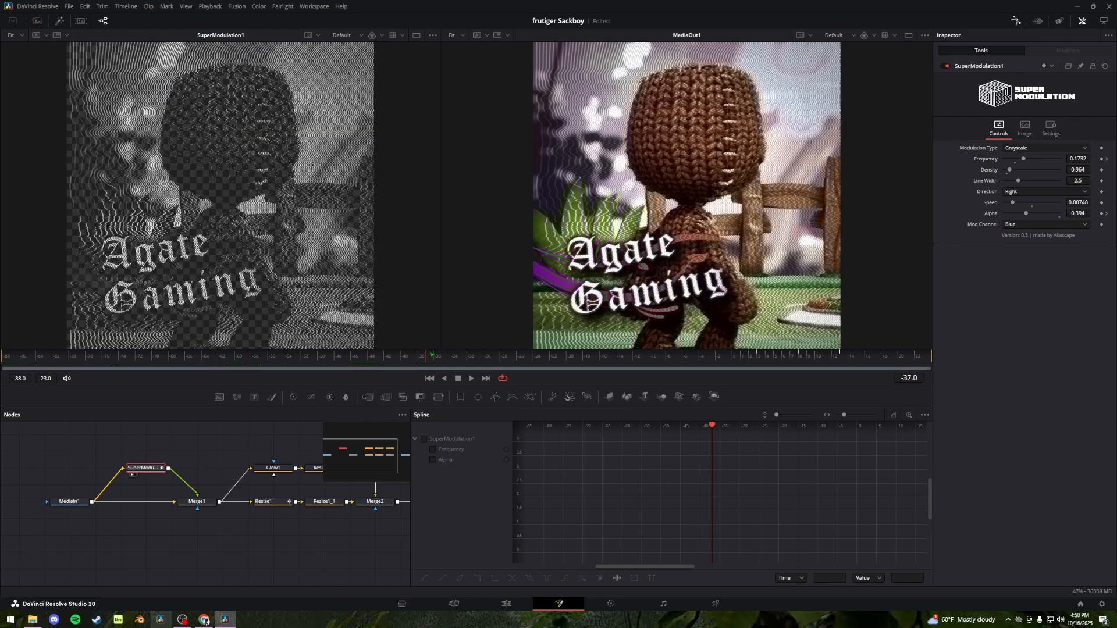
pyautogui.moveTo(210, 357); pyautogui.dragTo(552, 357)
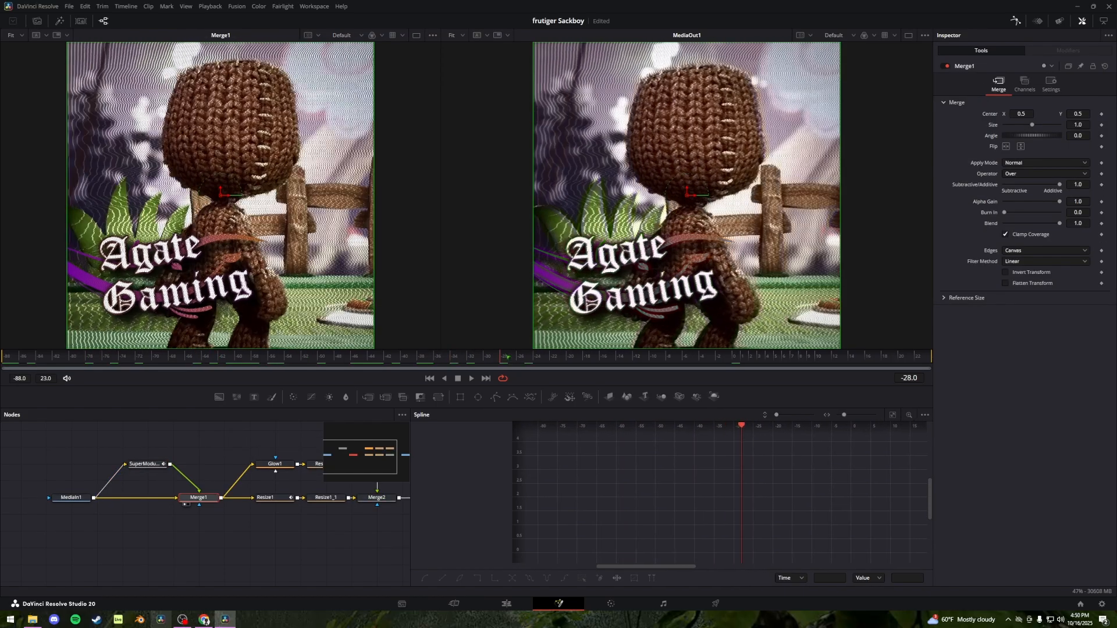
# Preview Resize1, Resize1_1 and Merge2 one after another in the first viewer
pyautogui.moveTo(289, 470); pyautogui.dragTo(168, 473)
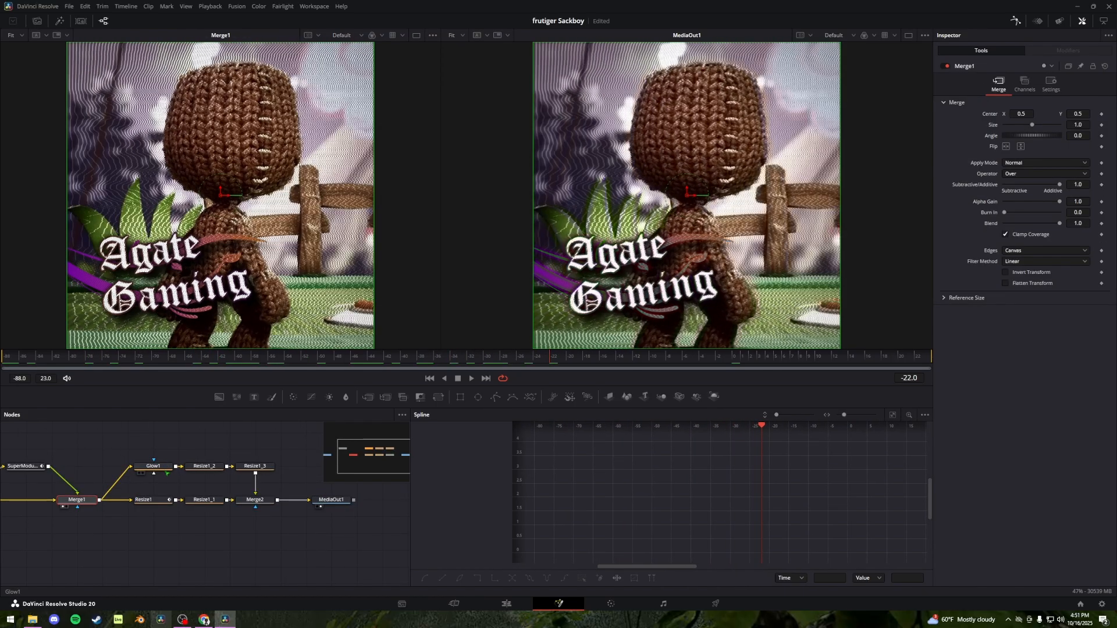
pyautogui.click(150, 501)
pyautogui.press('1')
pyautogui.click(206, 503)
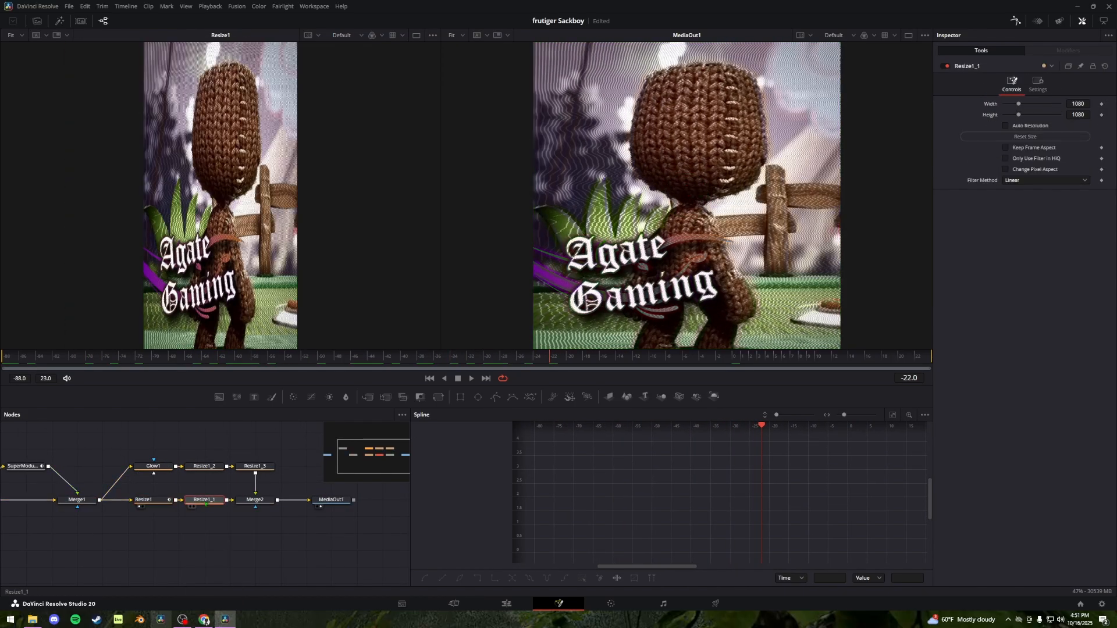
pyautogui.press('1')
pyautogui.click(255, 500)
pyautogui.press('1')
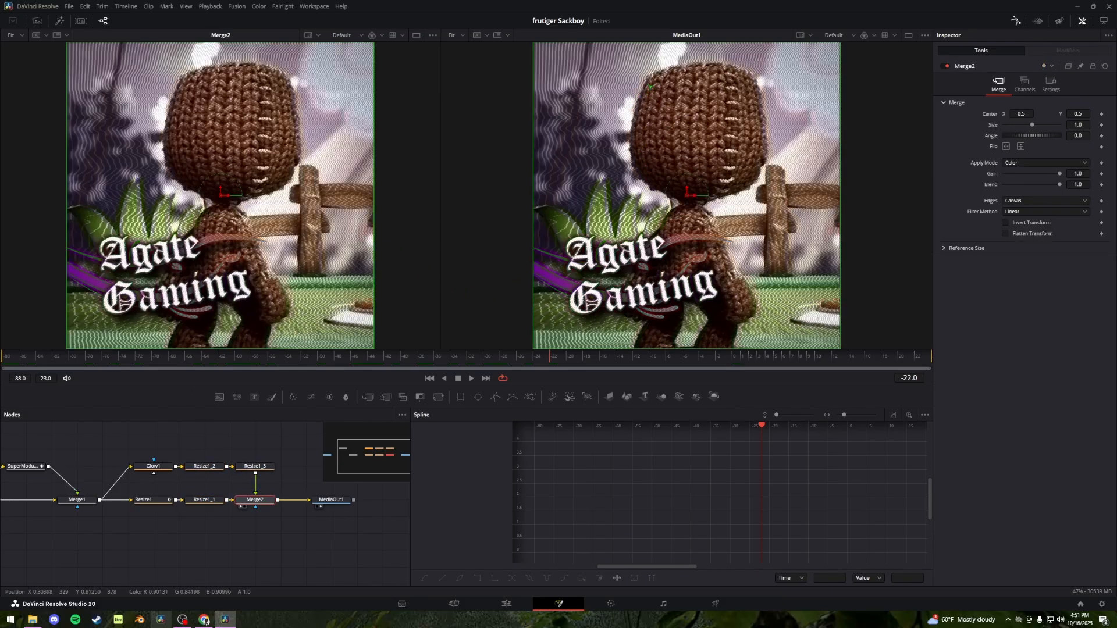
# Return to the edit timeline and open the purple Fusion Composition on Video 1 at 01:00:07:12 in Fusion
pyautogui.hotkey('shift', '4')
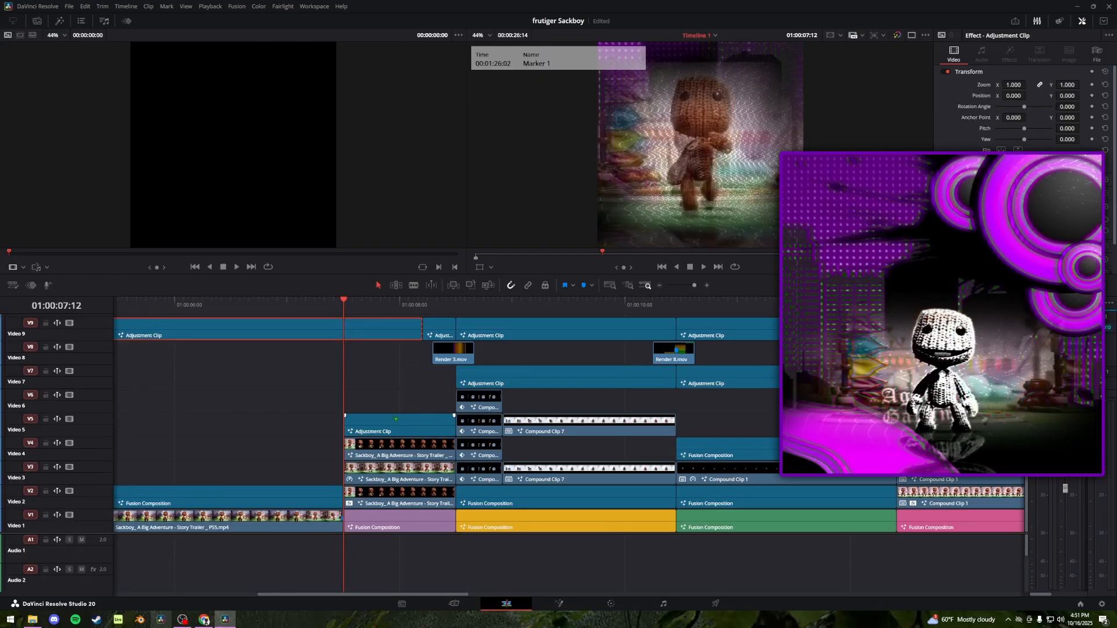
pyautogui.rightClick(391, 423)
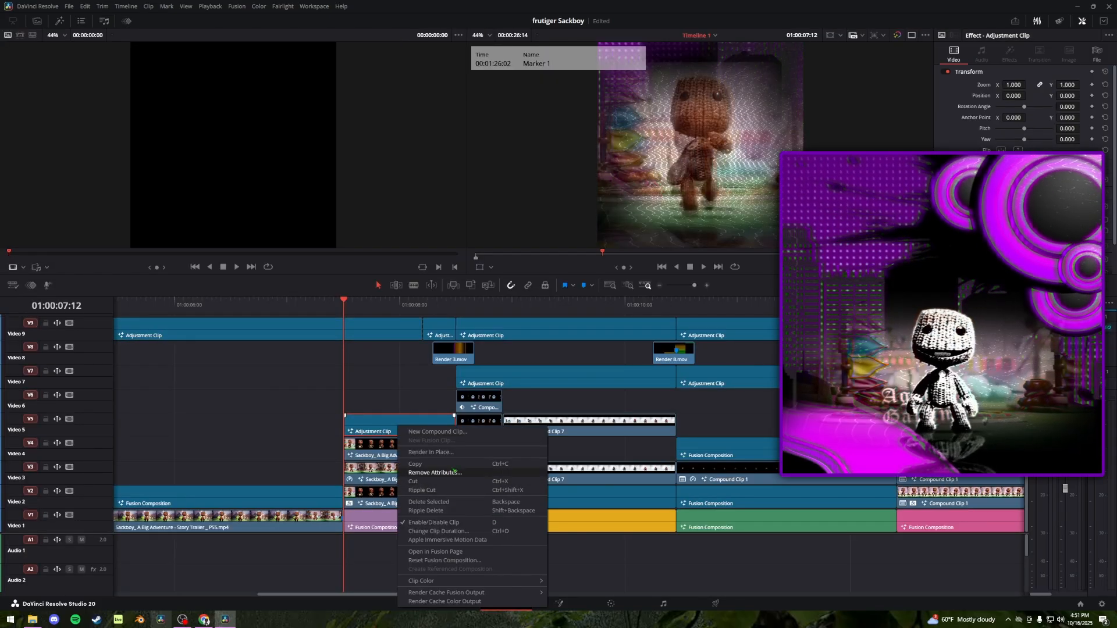
pyautogui.click(376, 411)
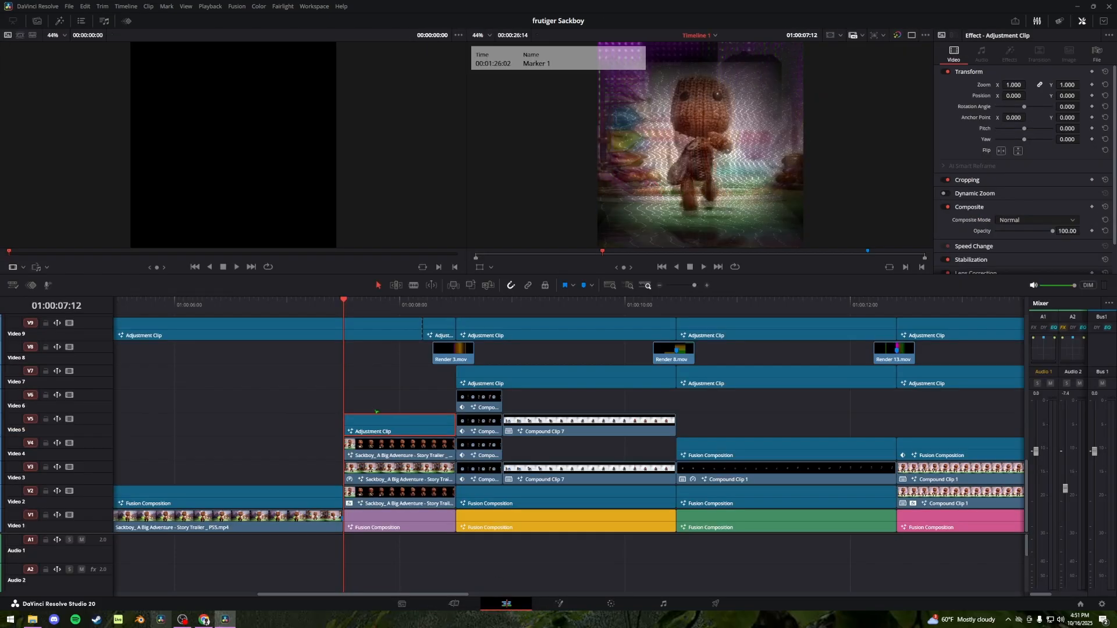
pyautogui.rightClick(396, 526)
pyautogui.click(430, 475)
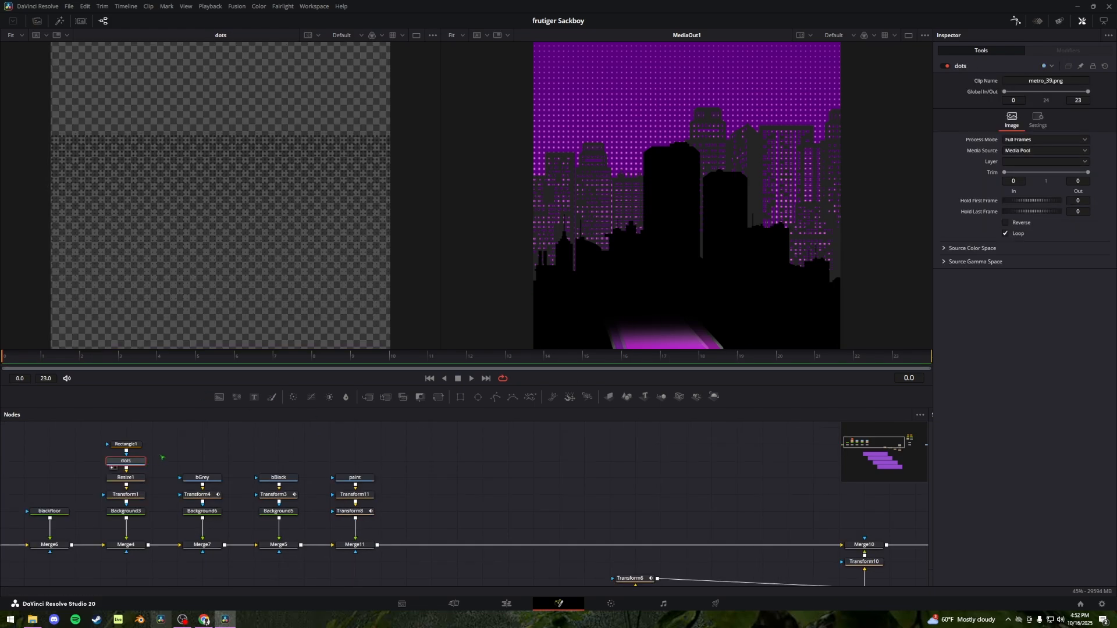
# Examine the dots branch through its Rectangle1 mask, Resize1 and Transform1 nodes
pyautogui.scroll(1, 264, 186)
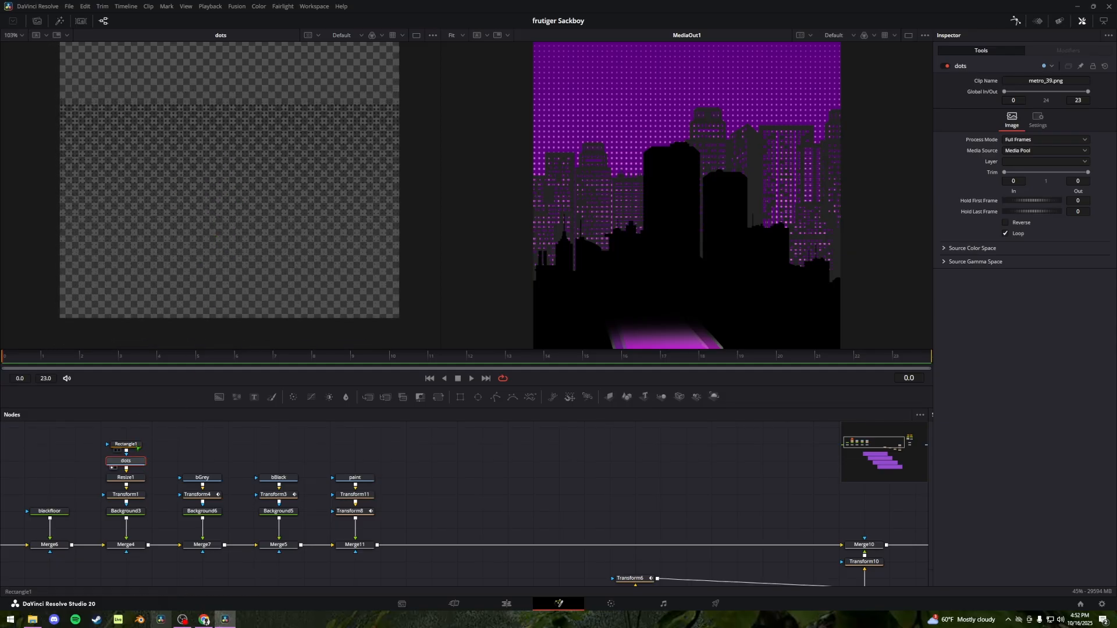
pyautogui.click(126, 444)
pyautogui.click(126, 477)
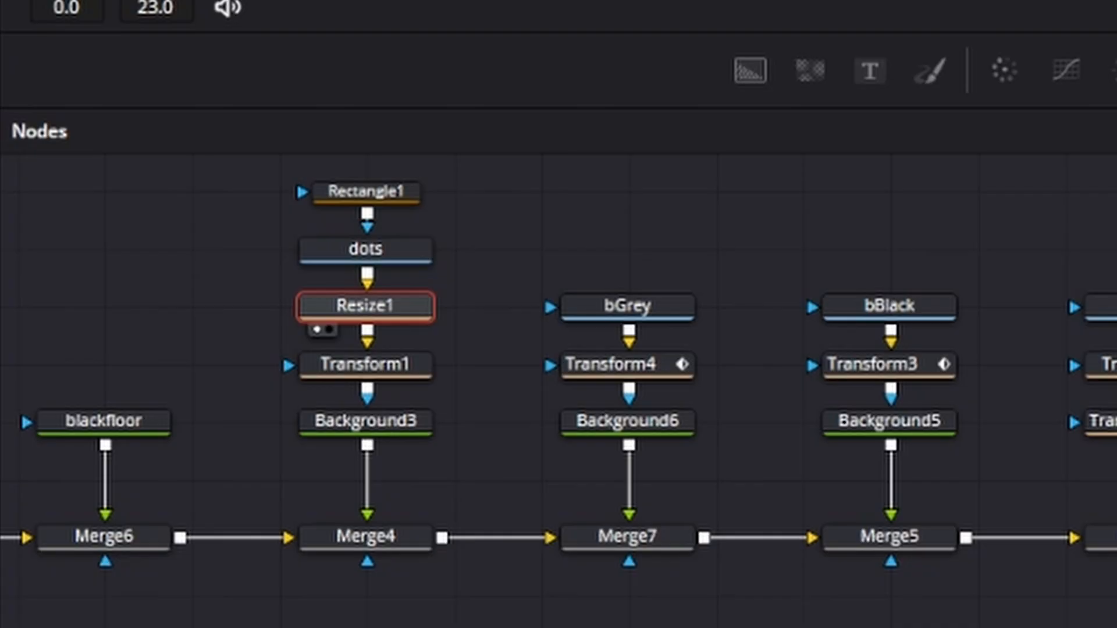
pyautogui.click(407, 372)
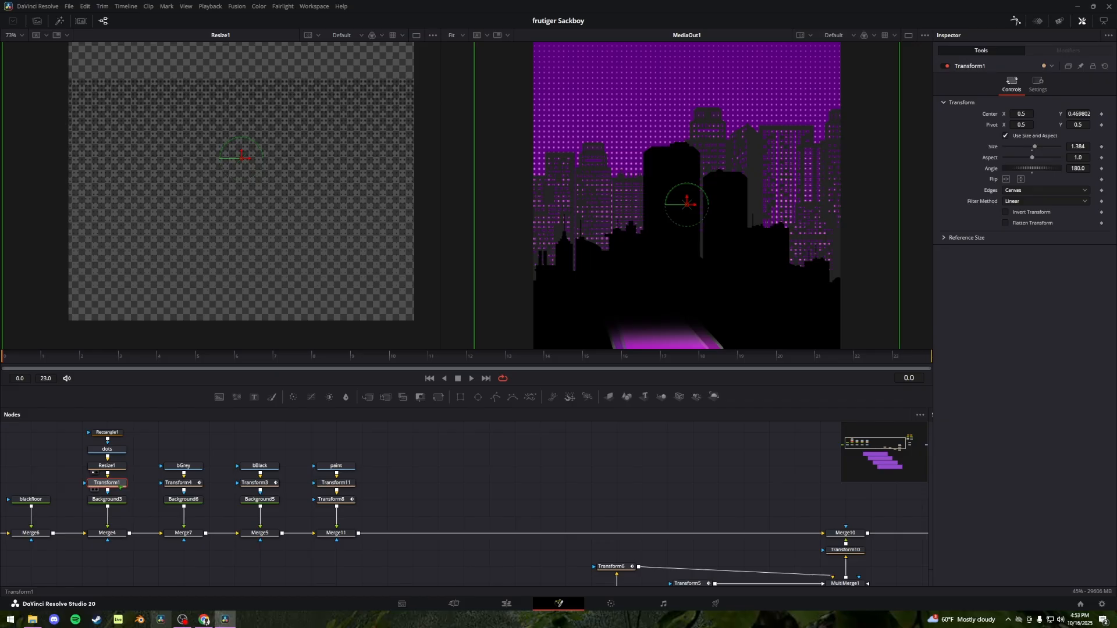
pyautogui.scroll(-2, 205, 290)
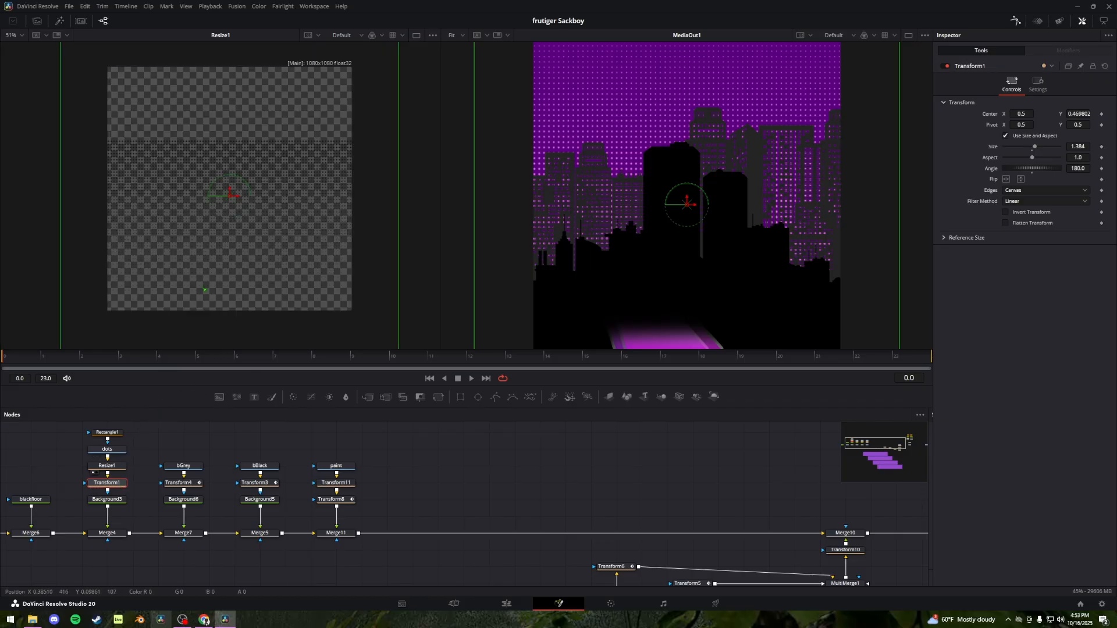
pyautogui.click(106, 465)
pyautogui.click(106, 482)
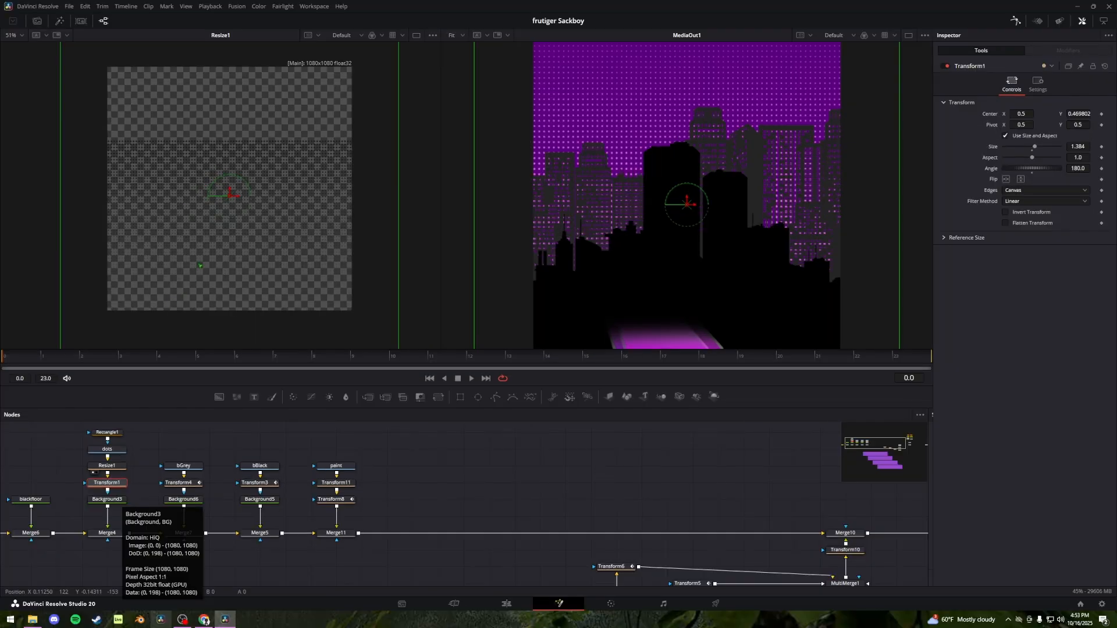
# Preview Merge4 in the first viewer to see the dots combined with the background
pyautogui.moveTo(205, 290); pyautogui.dragTo(241, 288)
pyautogui.click(116, 532)
pyautogui.press('1')
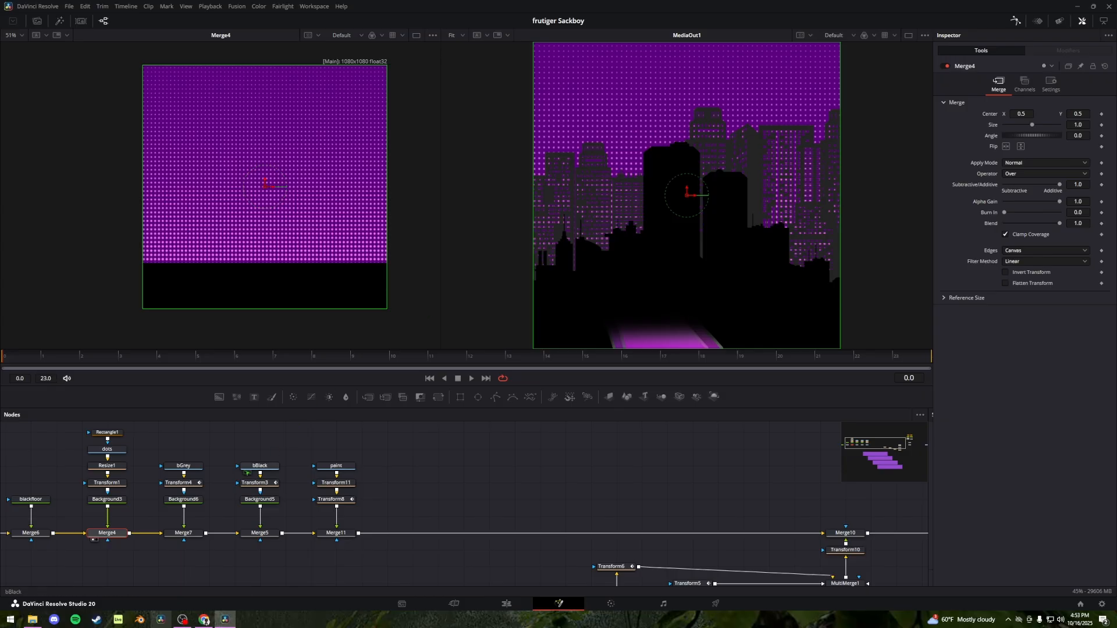
# Preview the bBlack and bGrey building images alternately in the first viewer
pyautogui.click(273, 470)
pyautogui.press('1')
pyautogui.moveTo(273, 469); pyautogui.dragTo(215, 474)
pyautogui.click(114, 475)
pyautogui.press('1')
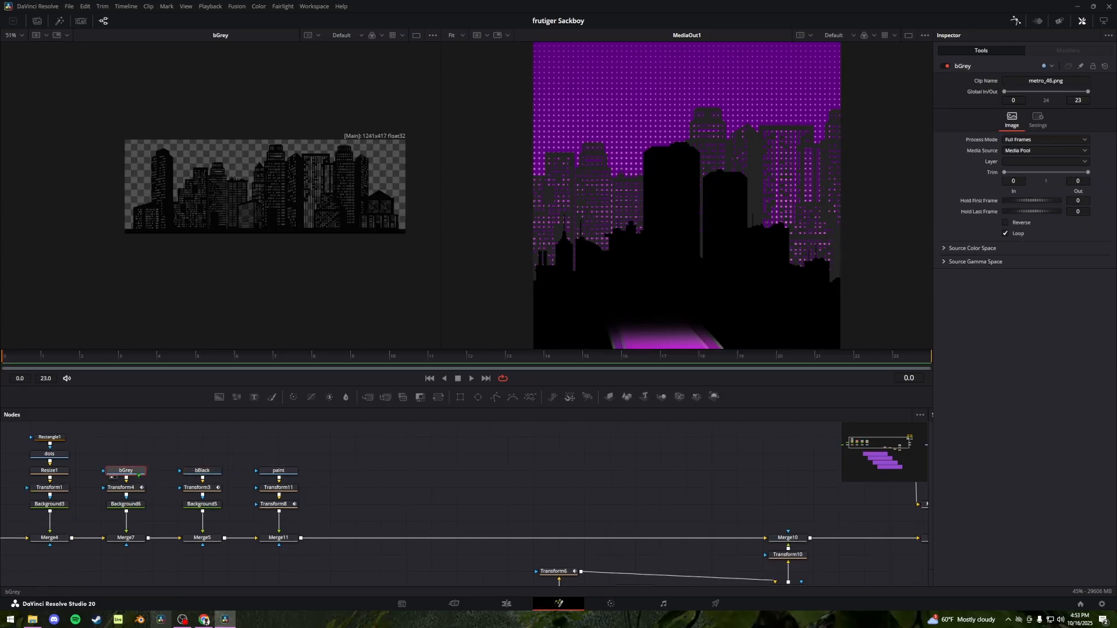
pyautogui.click(207, 471)
pyautogui.press('1')
pyautogui.click(137, 472)
pyautogui.press('1')
# Move bGrey and Transform4 farther above Background6 and preview Transform4 and Background6 in the first viewer
pyautogui.keyDown('ctrl'); pyautogui.click(137, 488); pyautogui.keyUp('ctrl')
pyautogui.moveTo(137, 487); pyautogui.dragTo(137, 453)
pyautogui.click(137, 454)
pyautogui.press('1')
pyautogui.click(138, 504)
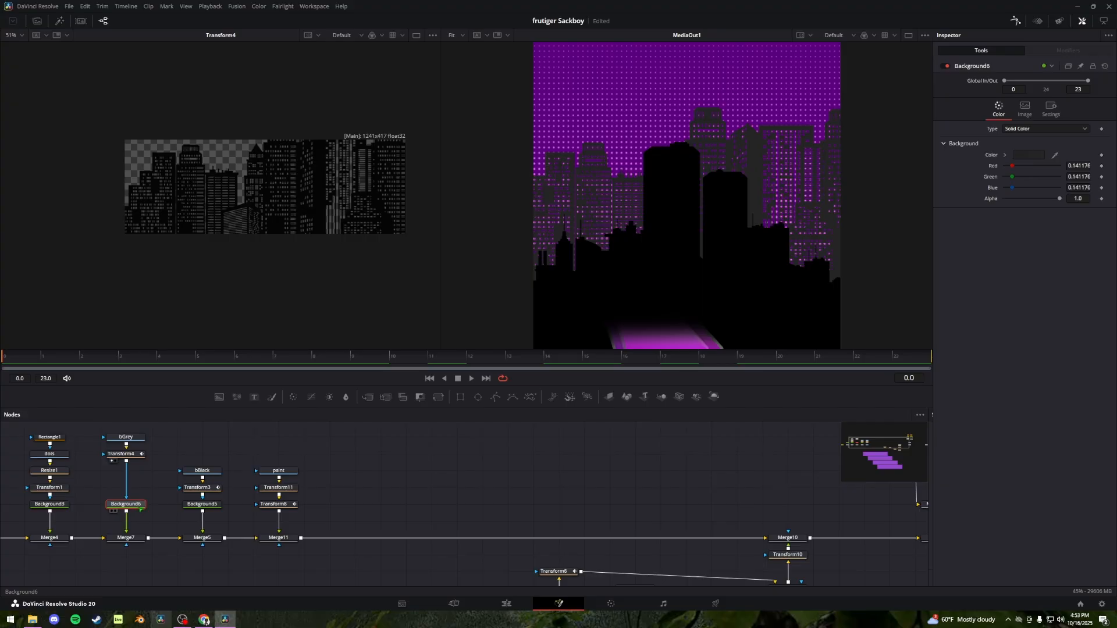
pyautogui.press('1')
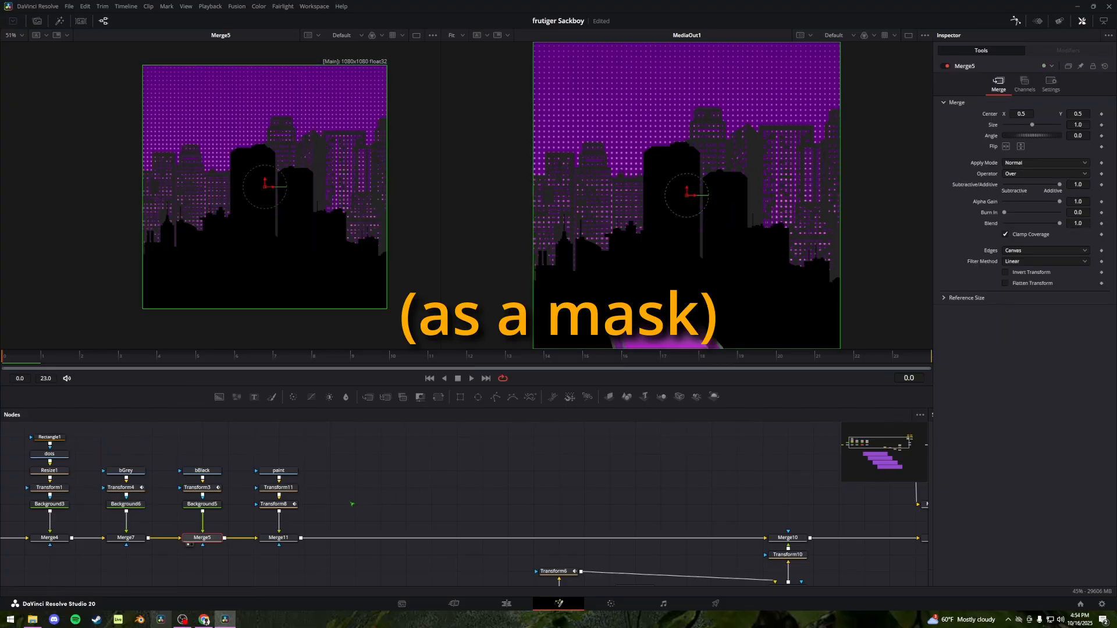
# Preview the paint image node in the first viewer
pyautogui.click(289, 472)
pyautogui.press('1')
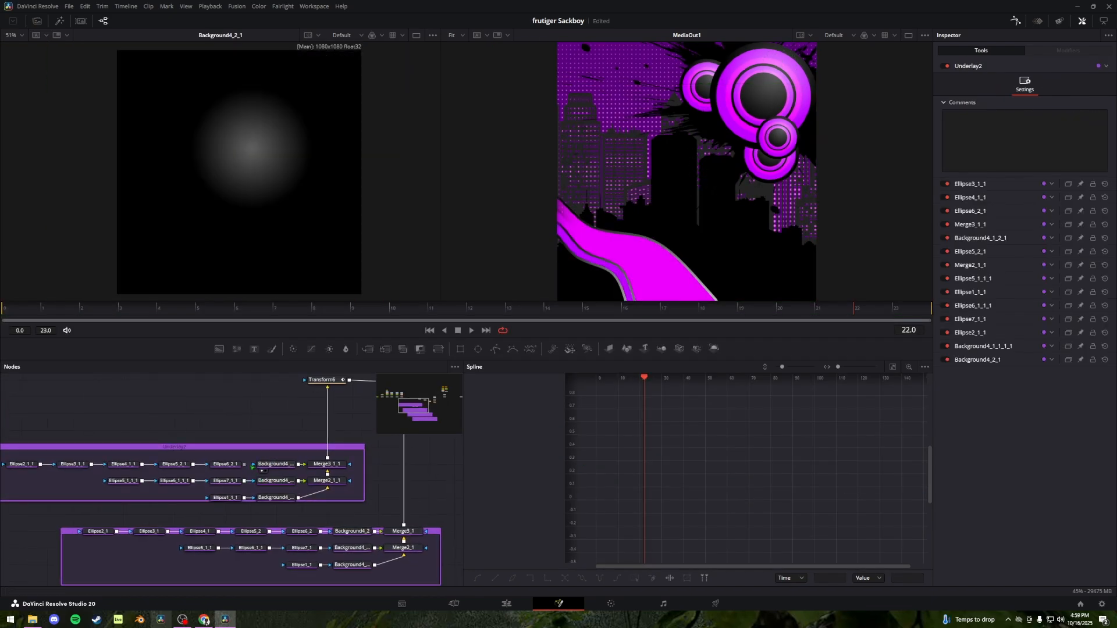
# Preview Background4_2_1, reconnect Ellipse6_2_1 as its mask, and select Ellipse6_2_1
pyautogui.click(268, 464)
pyautogui.press('1')
pyautogui.press('1')
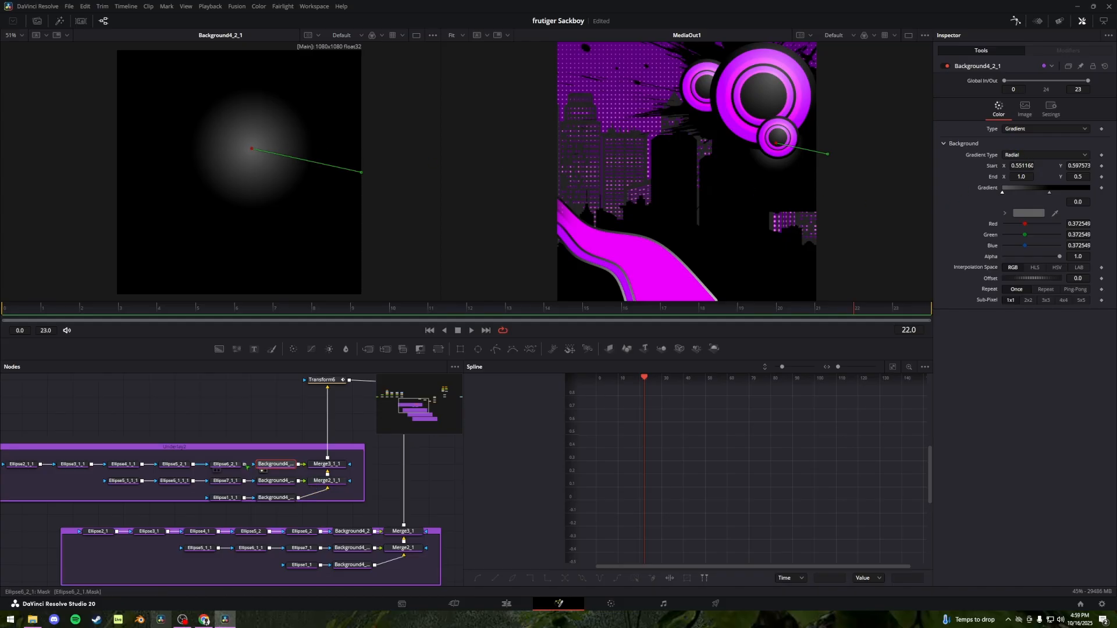
pyautogui.moveTo(246, 465); pyautogui.dragTo(269, 464)
pyautogui.click(226, 464)
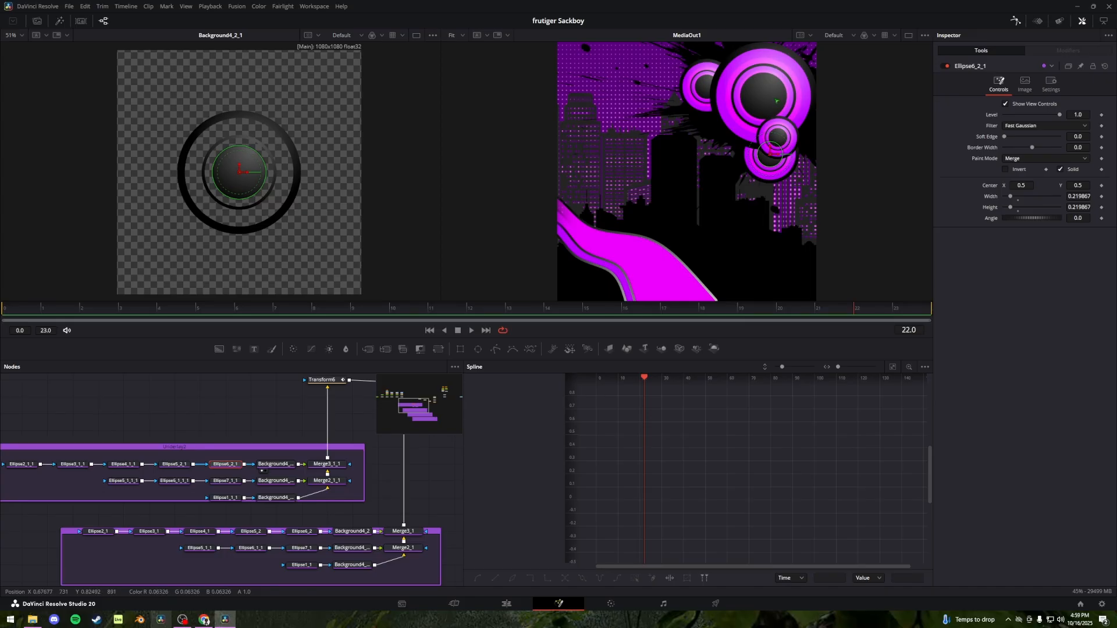
# Preview the ring groups' Transform6, Transform5, Transform2 and Transform7 nodes in turn in the first viewer
pyautogui.moveTo(321, 541); pyautogui.dragTo(146, 450)
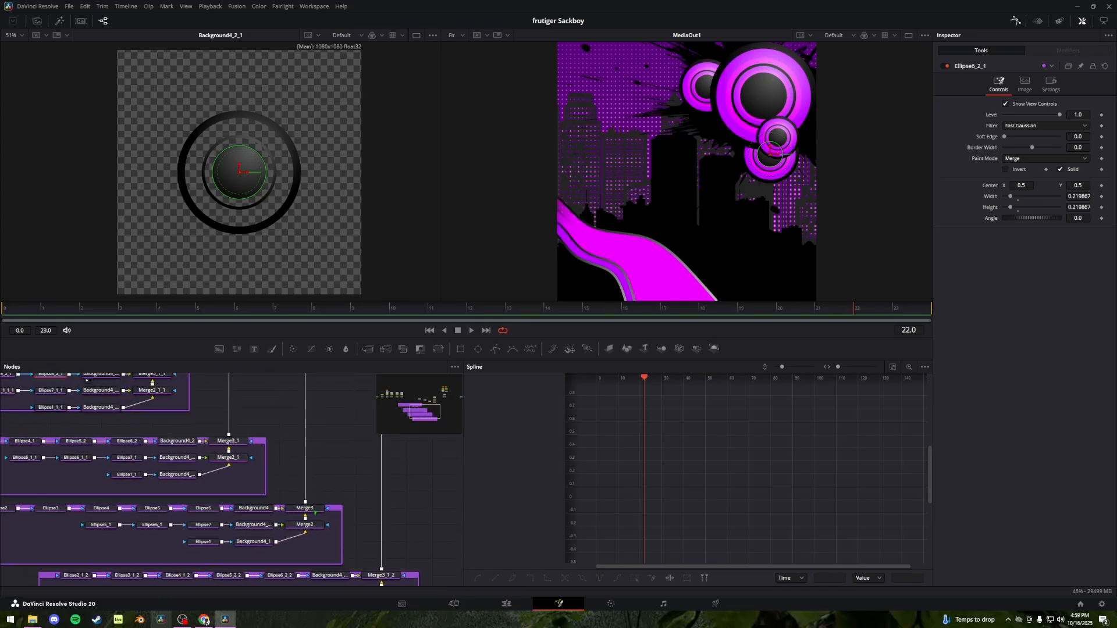
pyautogui.moveTo(260, 381); pyautogui.dragTo(291, 564)
pyautogui.click(184, 473)
pyautogui.press('1')
pyautogui.click(260, 490)
pyautogui.press('1')
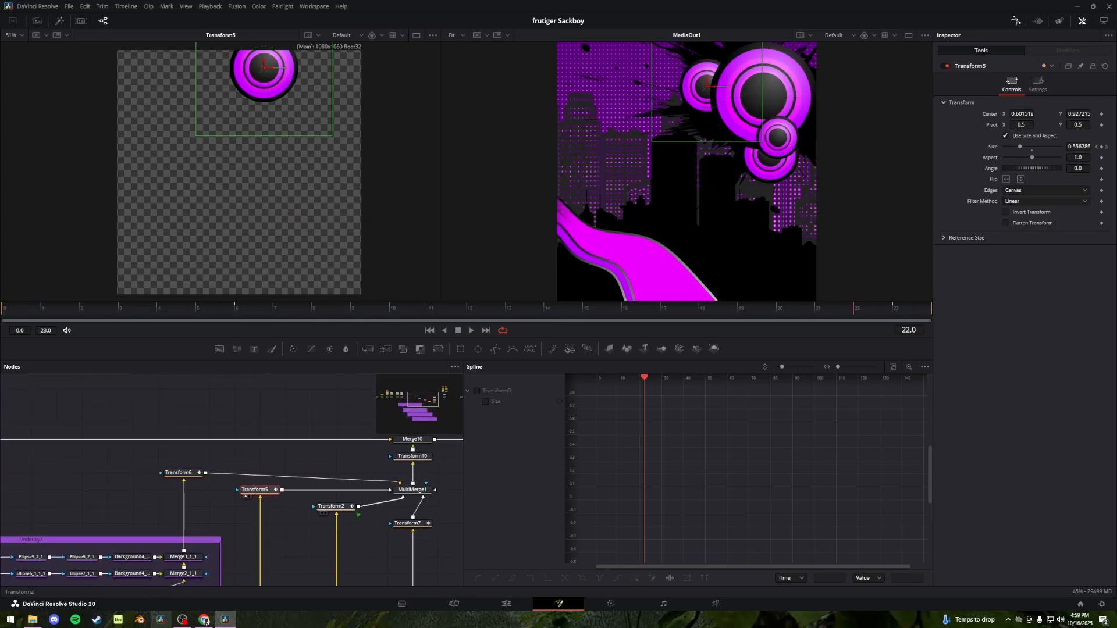
pyautogui.click(343, 507)
pyautogui.press('1')
pyautogui.click(419, 526)
pyautogui.press('1')
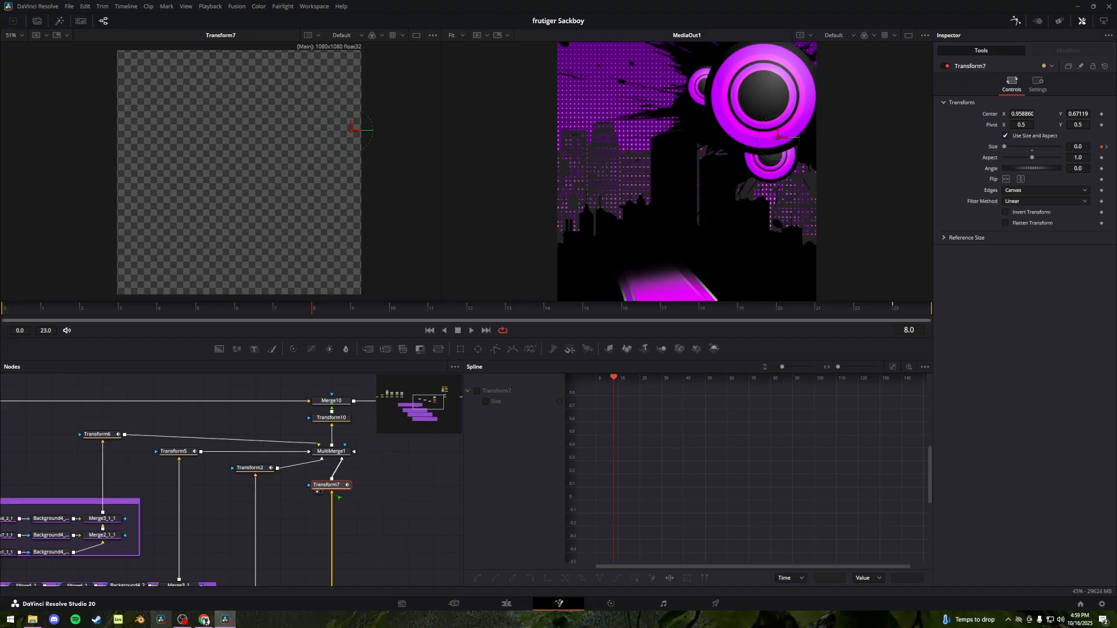
# Examine the ring transforms' combined result at Merge10 and scrub the animation to frame 21
pyautogui.keyDown('ctrl'); pyautogui.click(255, 468); pyautogui.keyUp('ctrl')
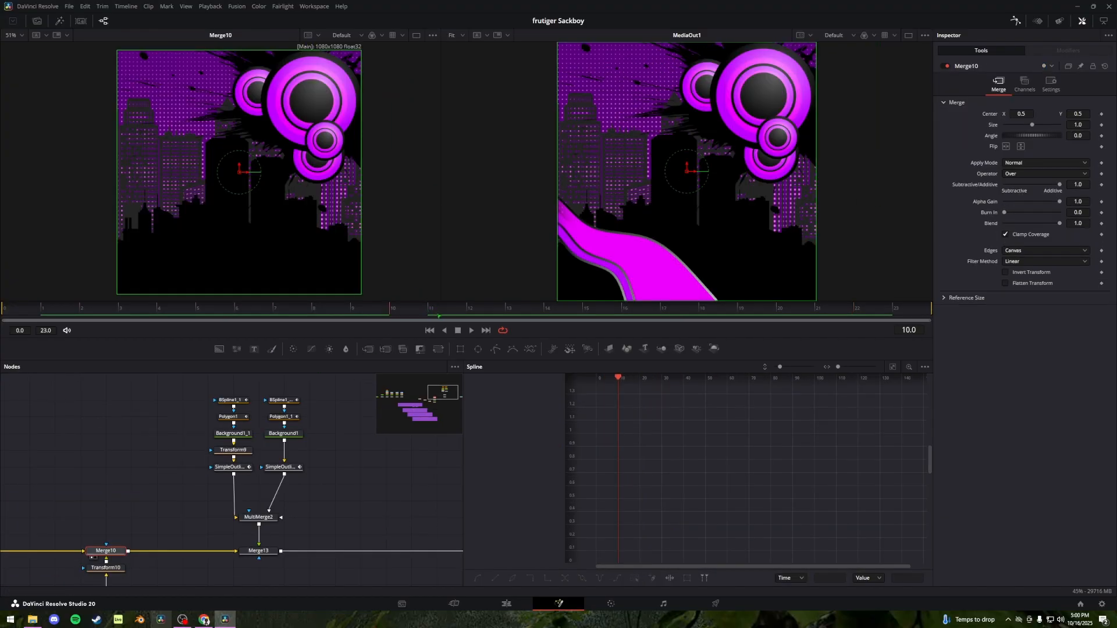
pyautogui.moveTo(439, 316); pyautogui.dragTo(625, 330)
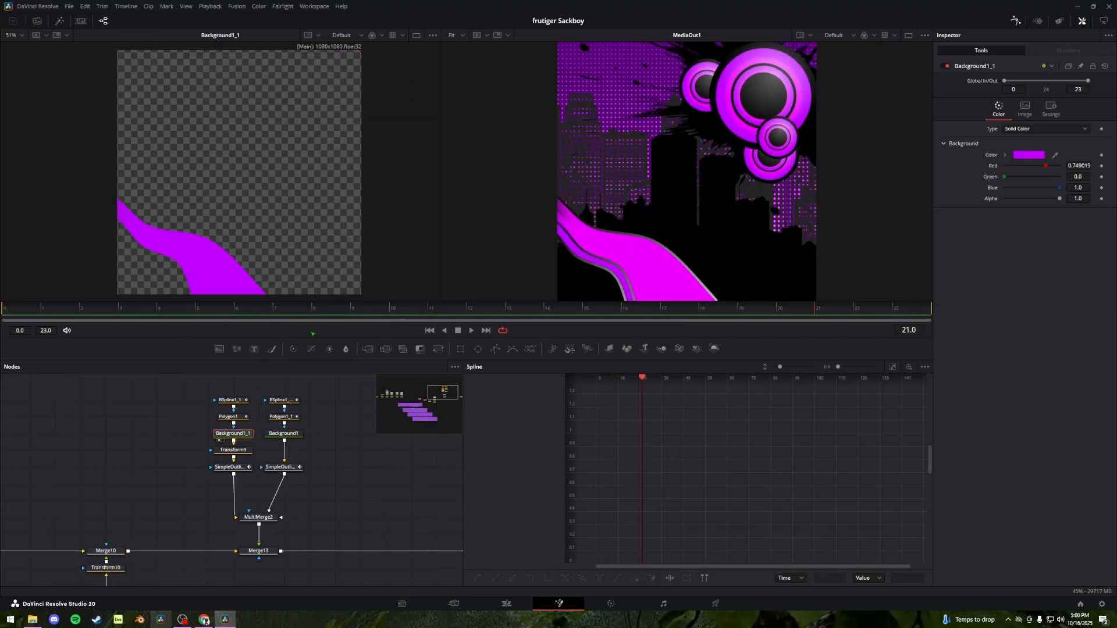
# Examine the Polygon1, BSpline1_1_1 and Polygon1_1 masks that shape and reveal the purple curve
pyautogui.click(228, 416)
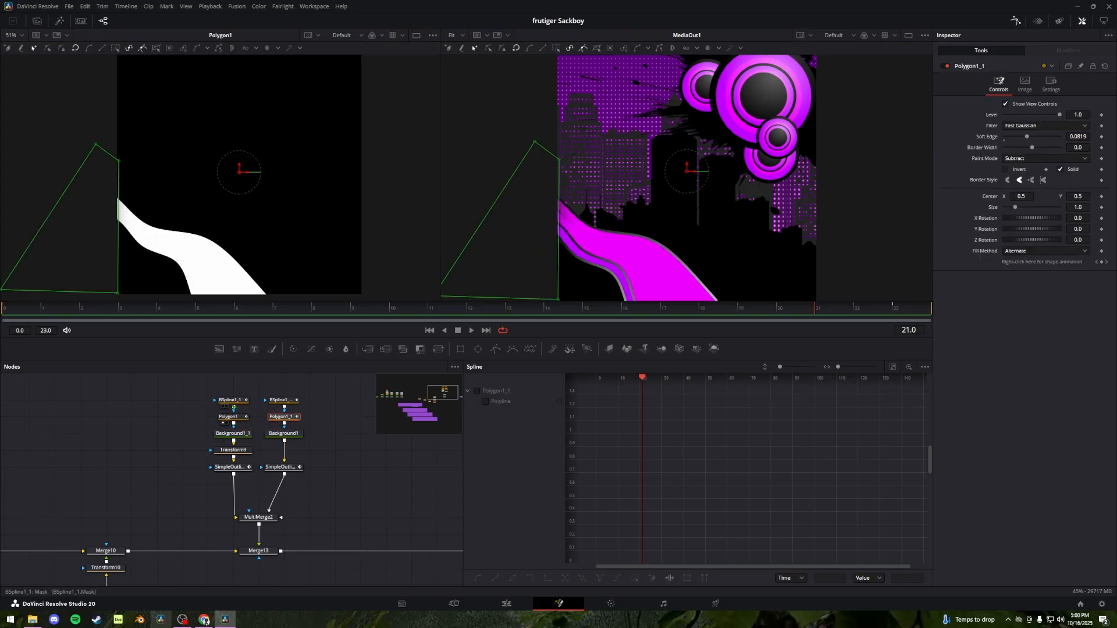
pyautogui.click(282, 400)
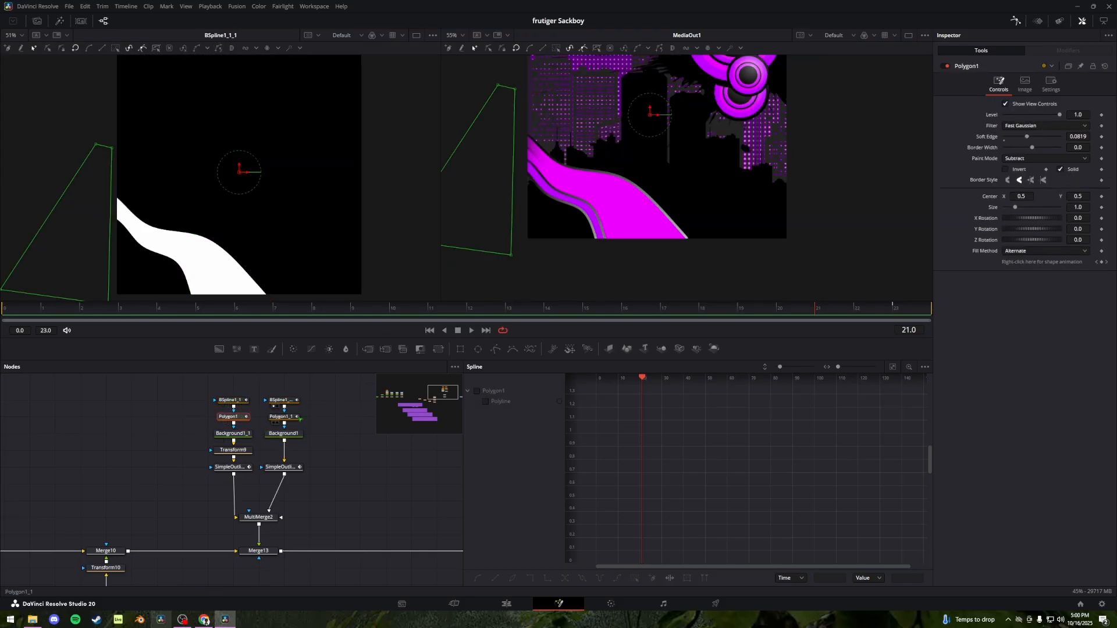
pyautogui.click(283, 417)
pyautogui.click(242, 417)
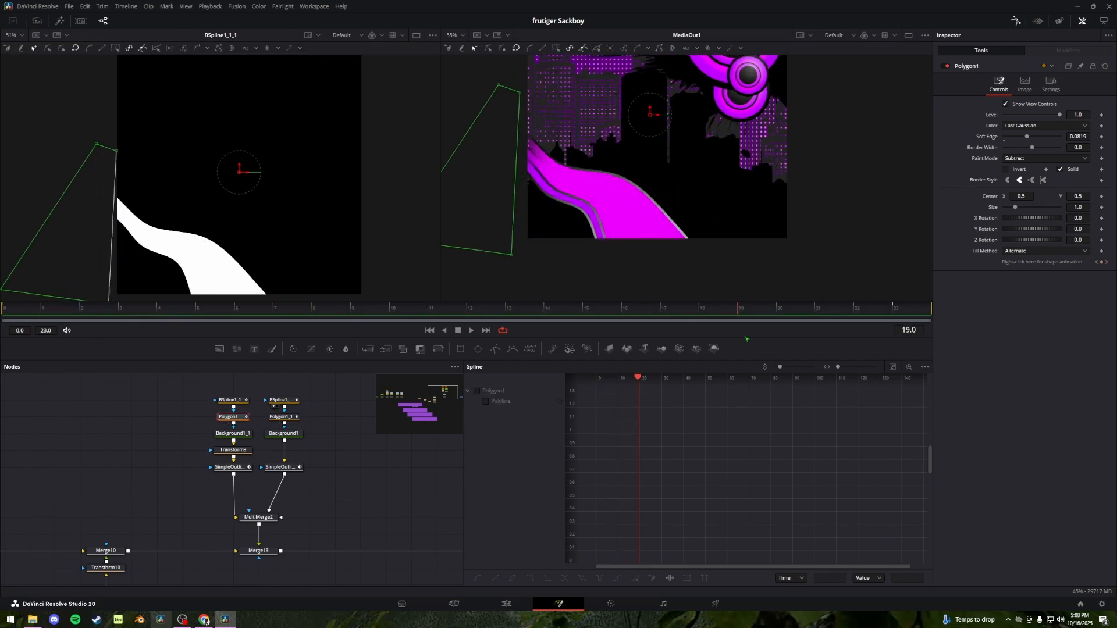
# Preview the purple curves' SimpleOutline and SimpleOutline_1 nodes and their final Merge13 result at frame 23
pyautogui.moveTo(747, 339); pyautogui.dragTo(882, 341)
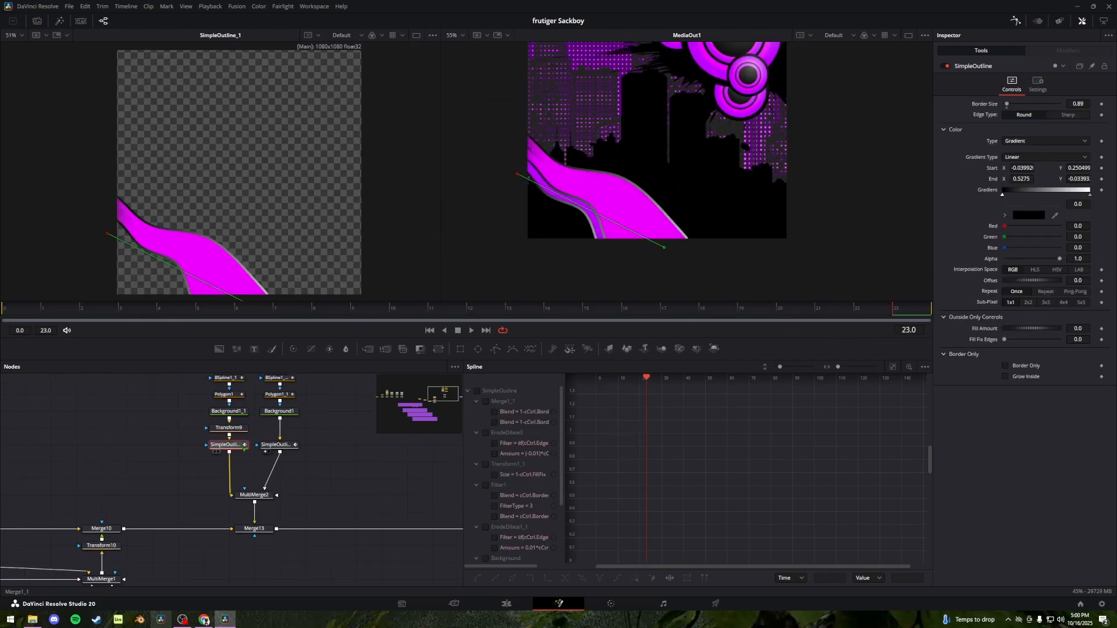
pyautogui.press('1')
pyautogui.click(278, 444)
pyautogui.press('1')
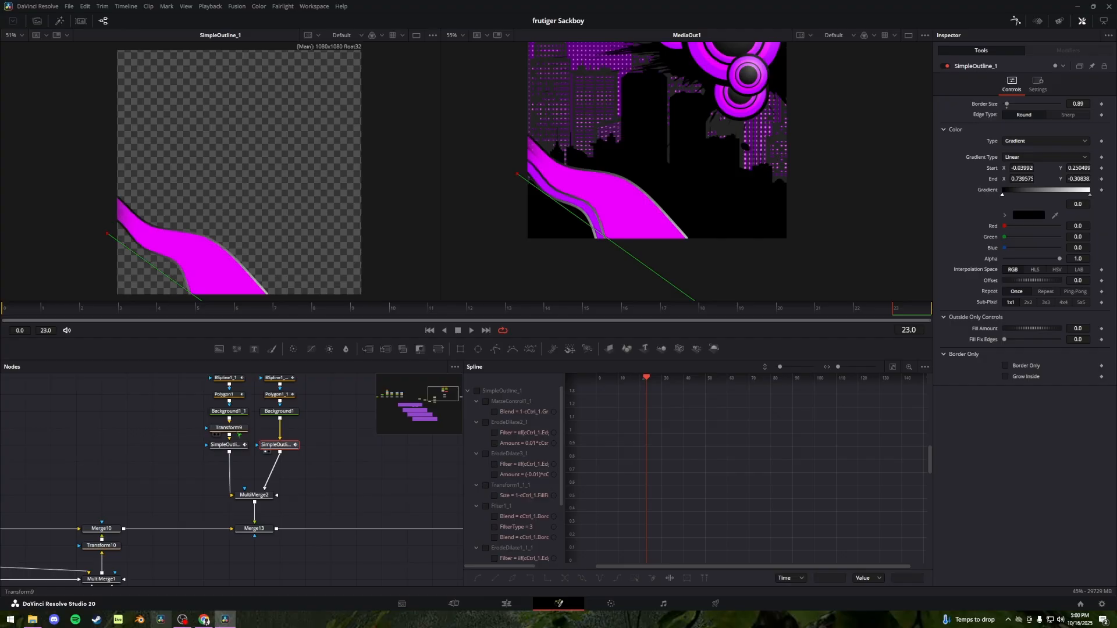
pyautogui.click(254, 528)
pyautogui.press('1')
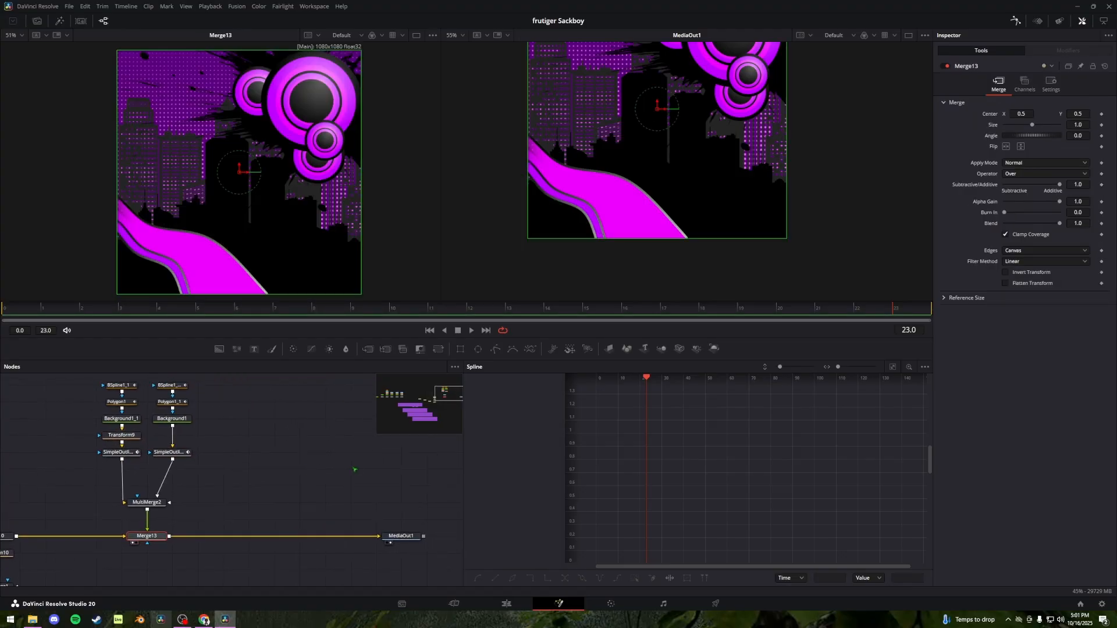
pyautogui.moveTo(354, 469); pyautogui.dragTo(325, 479)
# Return to the Edit page, place the playhead at the start of the stacked Sackboy clips, and open the Sackboy cutout in Fusion
pyautogui.click(523, 605)
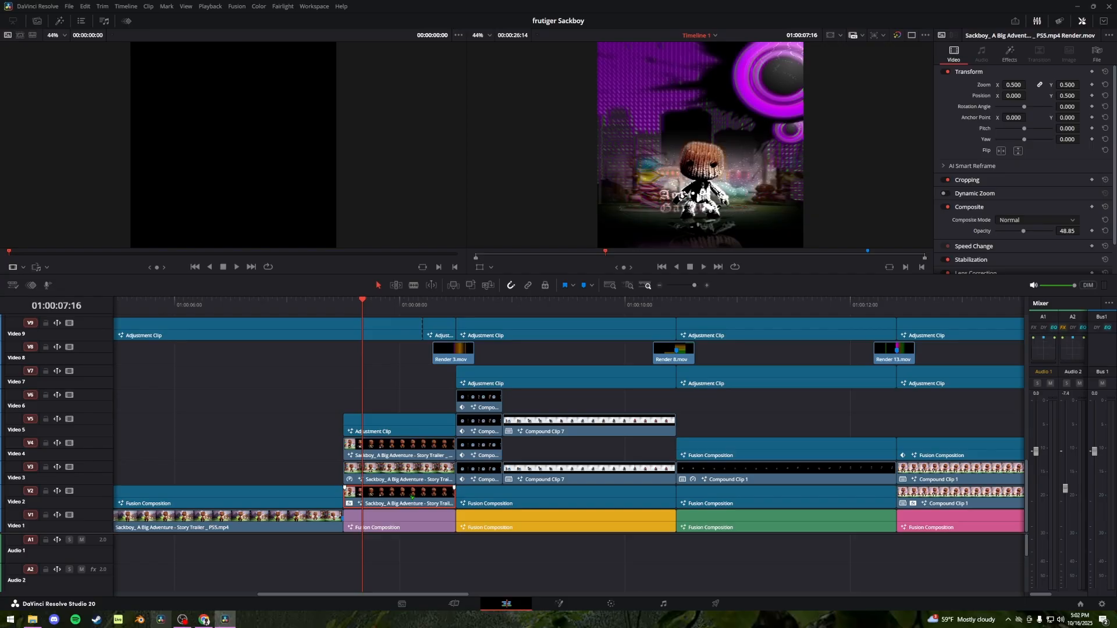
pyautogui.keyDown('shift'); pyautogui.click(378, 448); pyautogui.keyUp('shift')
pyautogui.hscroll(2, 326, 401)
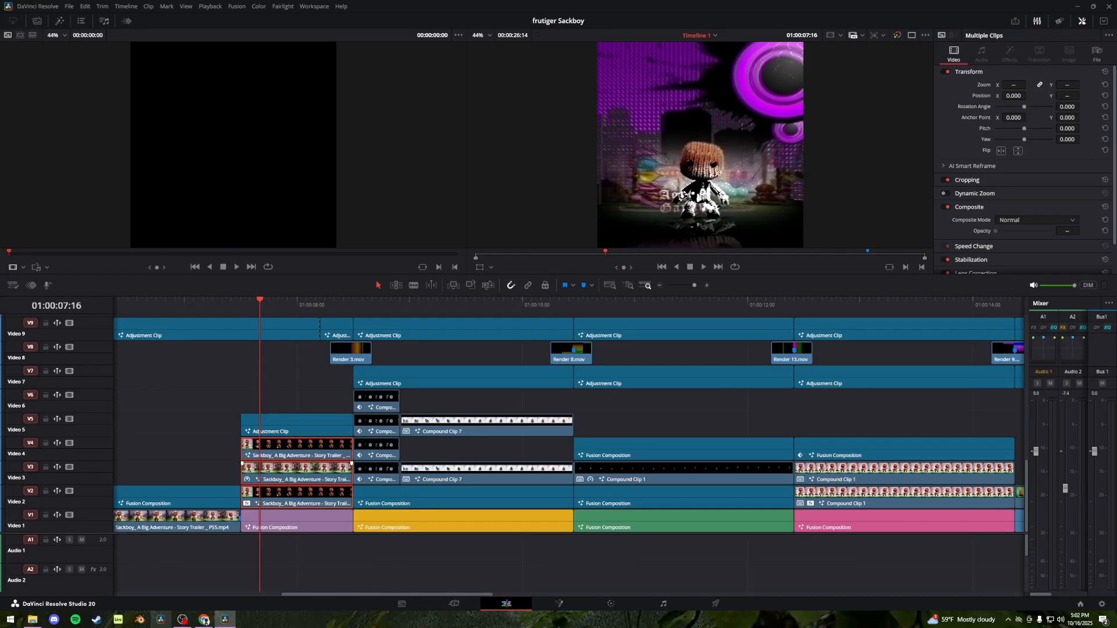
pyautogui.moveTo(272, 304)
pyautogui.mouseDown()
pyautogui.moveTo(331, 304)
pyautogui.moveTo(240, 304)
pyautogui.mouseUp()
pyautogui.hotkey('shift', '5')
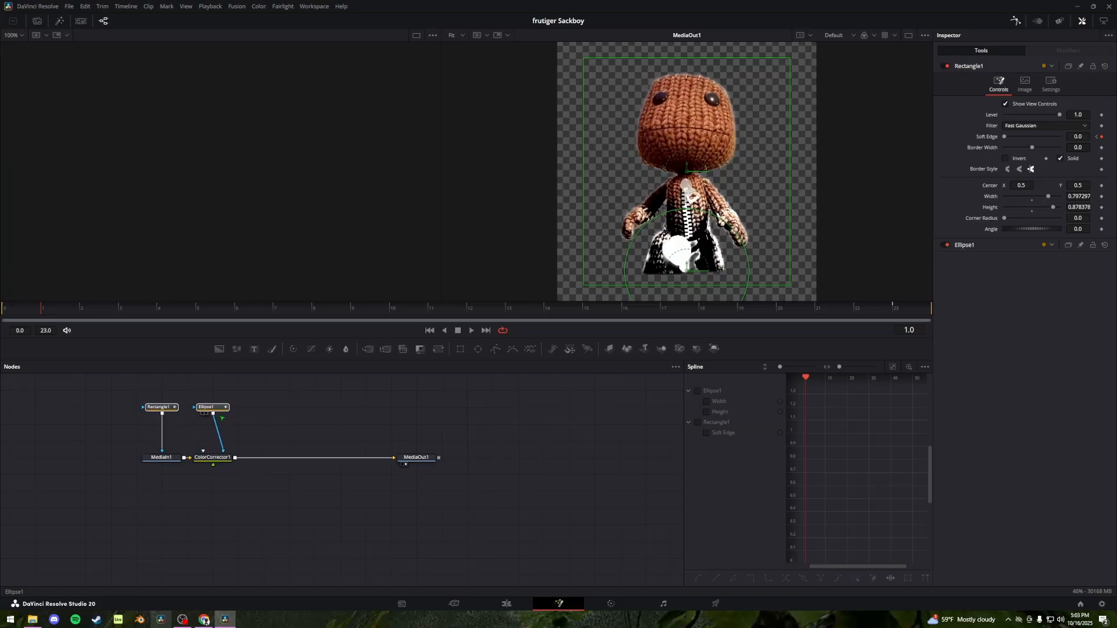
# Preview the cutout's MediaIn1 and play it, then select Ellipse1 and scrub its mask animation over the color correction
pyautogui.click(163, 457)
pyautogui.press('1')
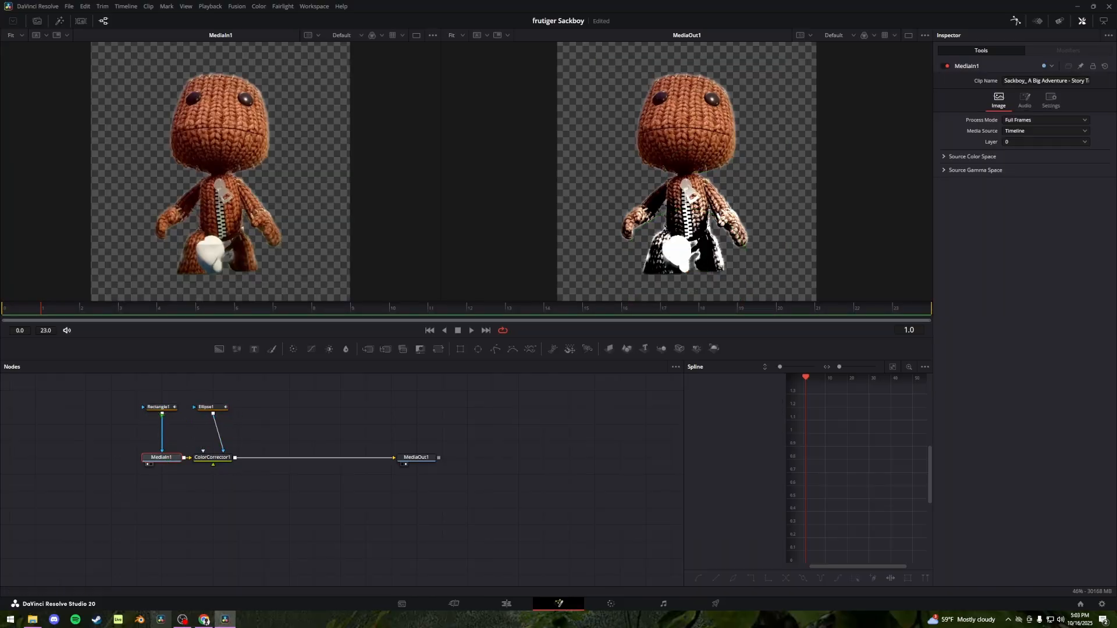
pyautogui.press('space')
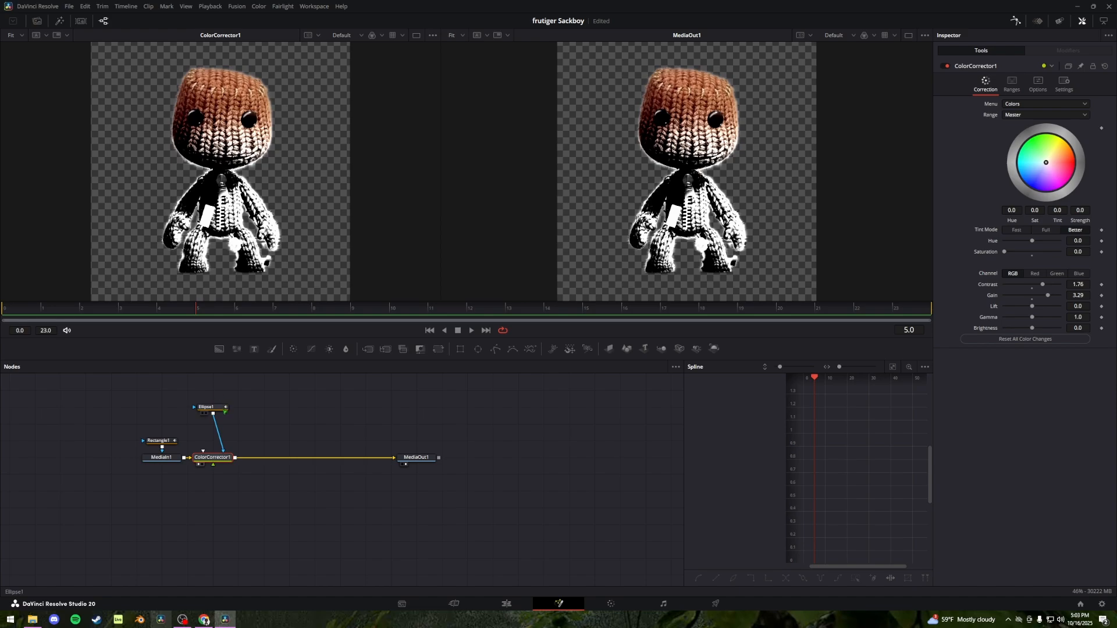
pyautogui.click(207, 406)
pyautogui.moveTo(210, 310); pyautogui.dragTo(912, 314)
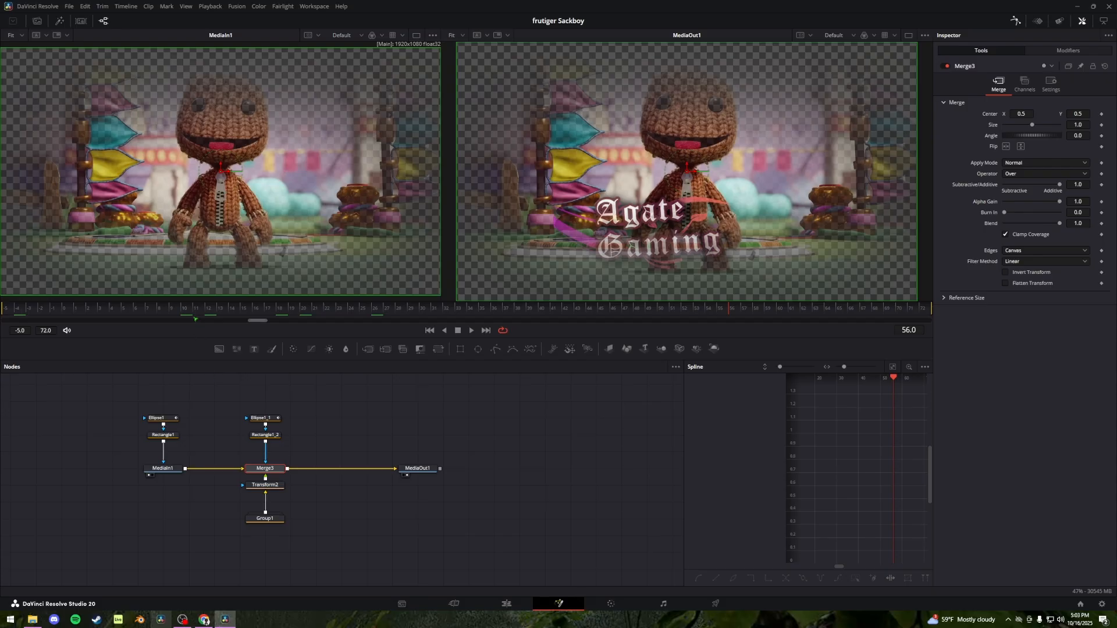
# Select the masked background's MediaIn1, expand Group1, and preview its DropShadow1 logo output in the first viewer
pyautogui.click(169, 473)
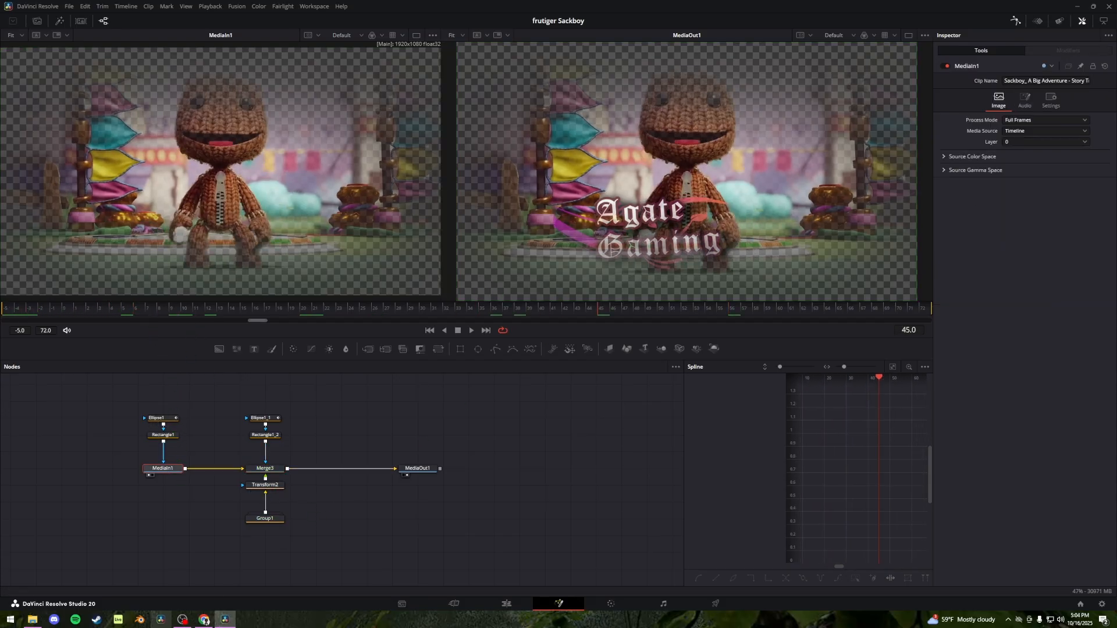
pyautogui.doubleClick(265, 518)
pyautogui.moveTo(339, 492); pyautogui.dragTo(361, 411)
pyautogui.click(391, 516)
pyautogui.press('1')
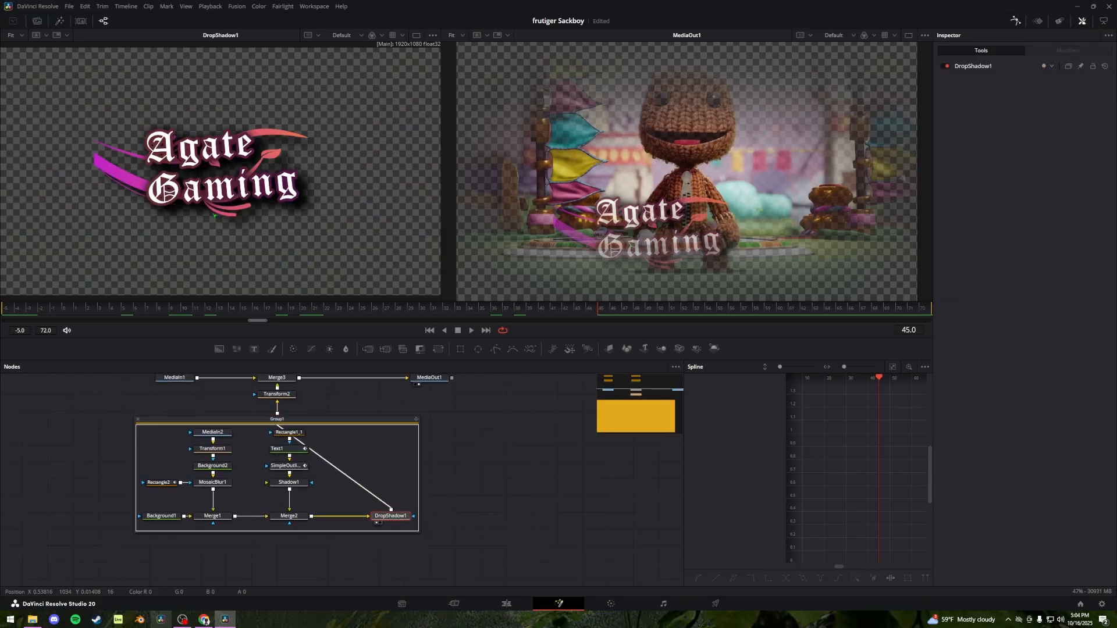
# Preview Merge3 with the logo over the scene and select its Ellipse1_1 and Rectangle1_2 masks
pyautogui.click(264, 385)
pyautogui.moveTo(277, 396); pyautogui.dragTo(232, 491)
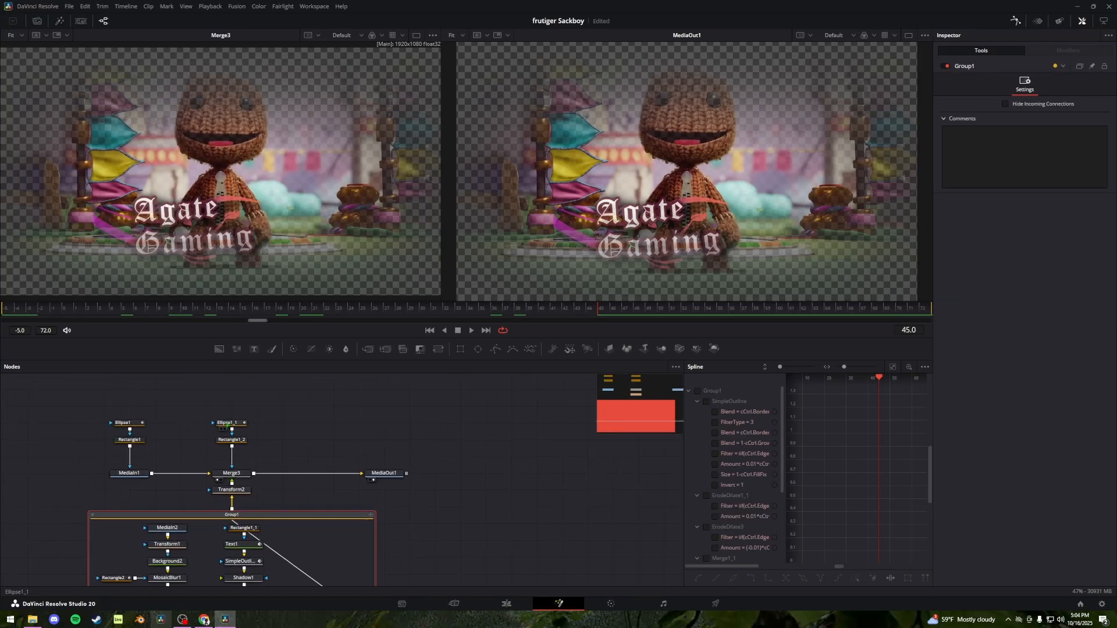
pyautogui.click(228, 424)
pyautogui.keyDown('ctrl'); pyautogui.click(234, 441); pyautogui.keyUp('ctrl')
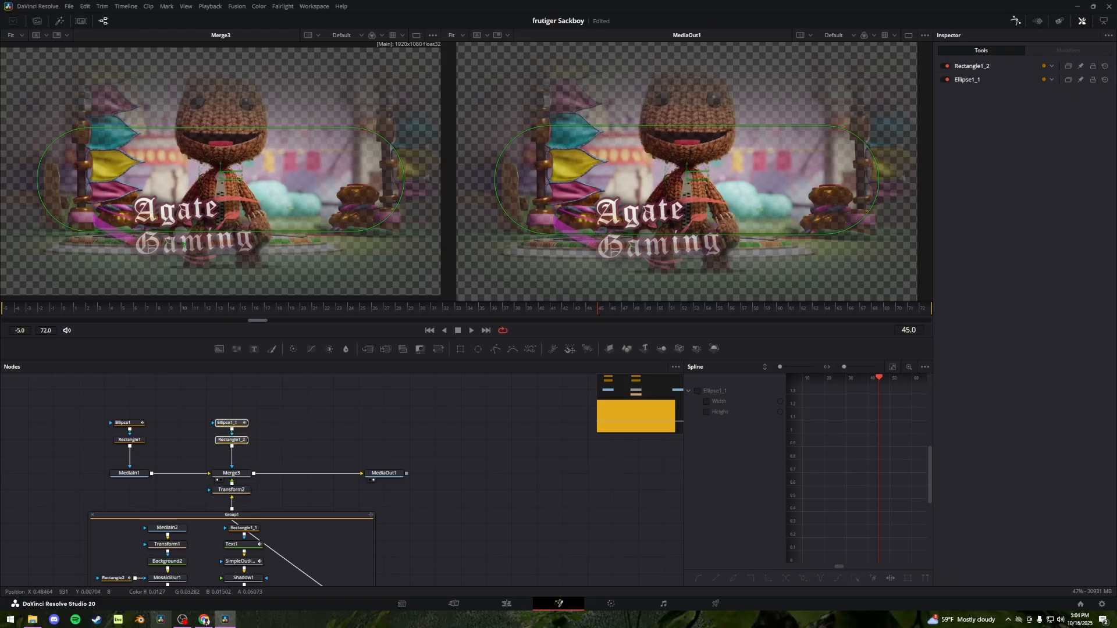
# Open the Video 2 Sackboy reflection clip in Fusion, preview its MediaIn1, and scrub through the composition
pyautogui.hotkey('shift', '4')
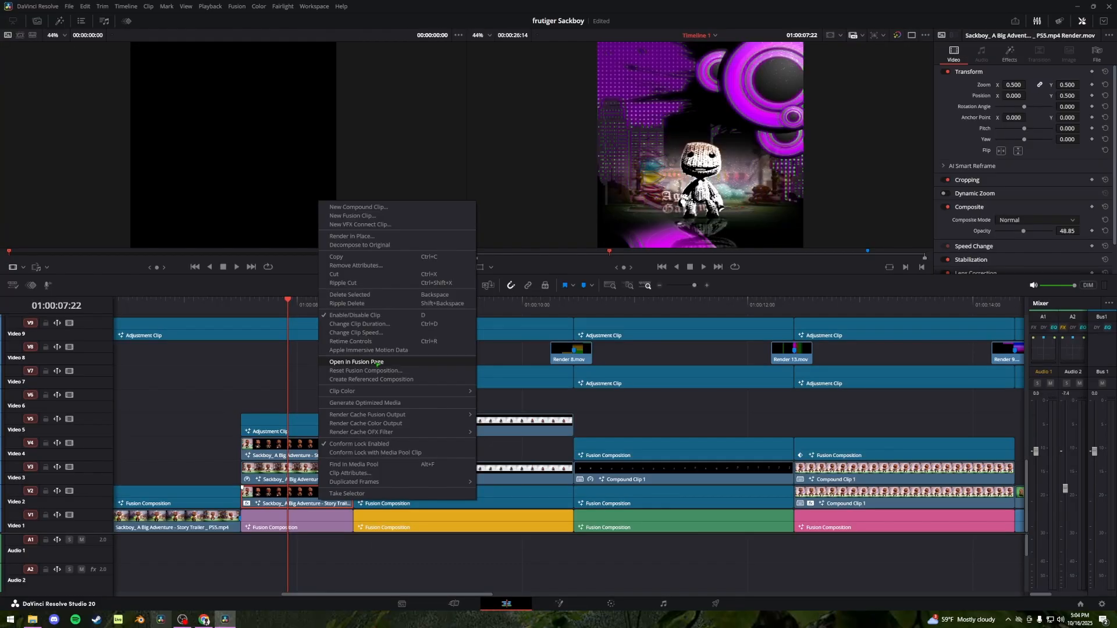
pyautogui.hotkey('shift', '5')
pyautogui.click(131, 463)
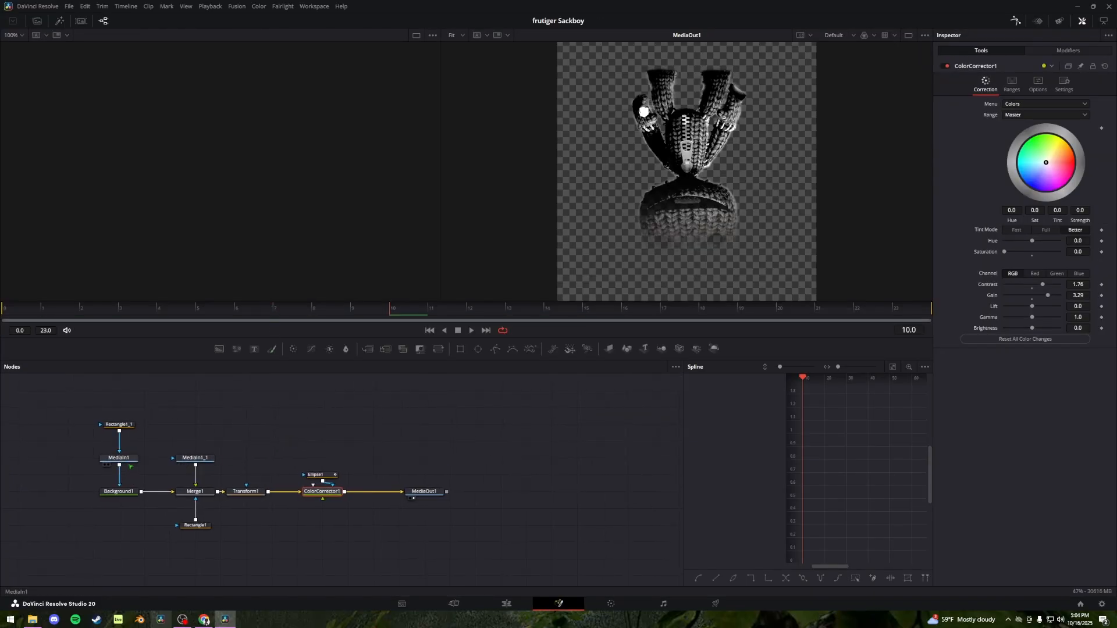
pyautogui.press('1')
pyautogui.moveTo(116, 308); pyautogui.dragTo(776, 308)
# Preview the reflection's Rectangle1_1 mask, MediaIn1 and the gray Background1 silhouette in turn
pyautogui.click(129, 426)
pyautogui.press('1')
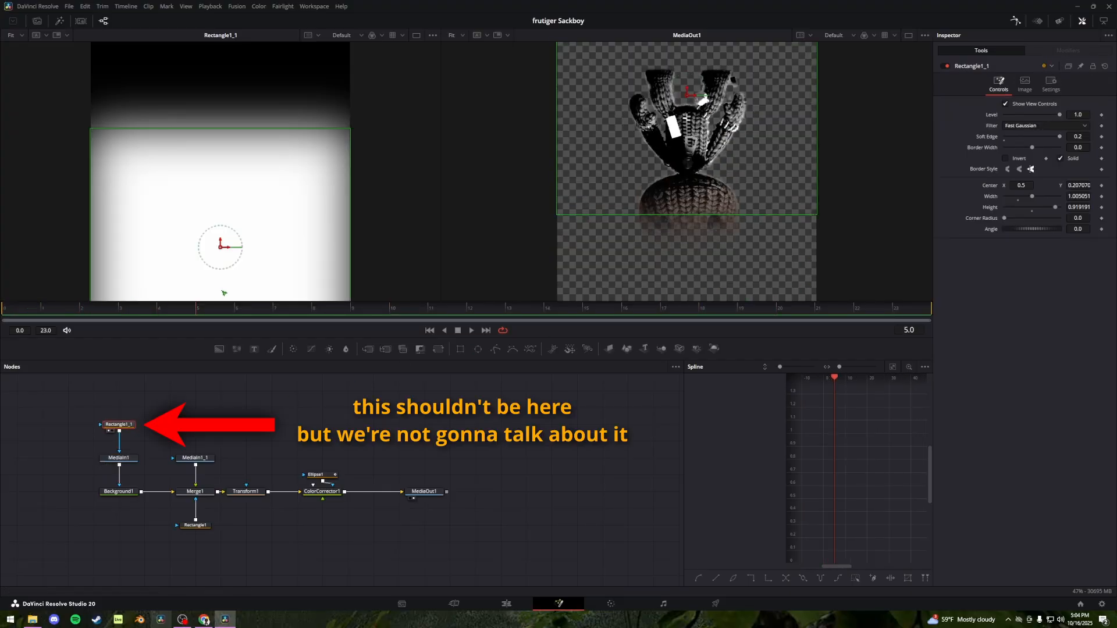
pyautogui.click(131, 463)
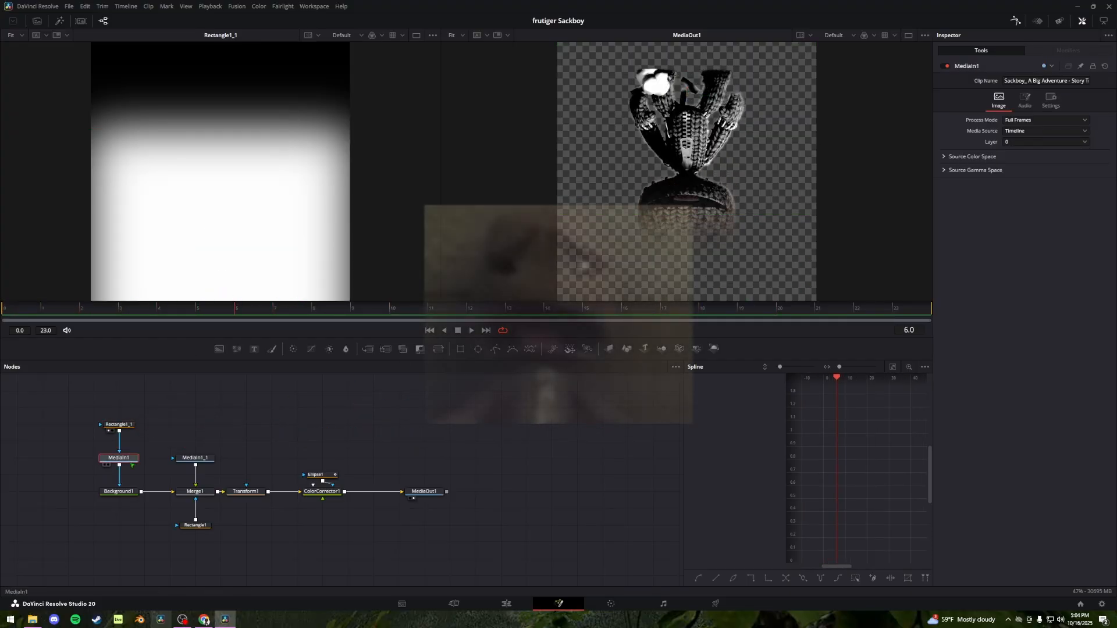
pyautogui.press('1')
pyautogui.click(127, 495)
pyautogui.press('1')
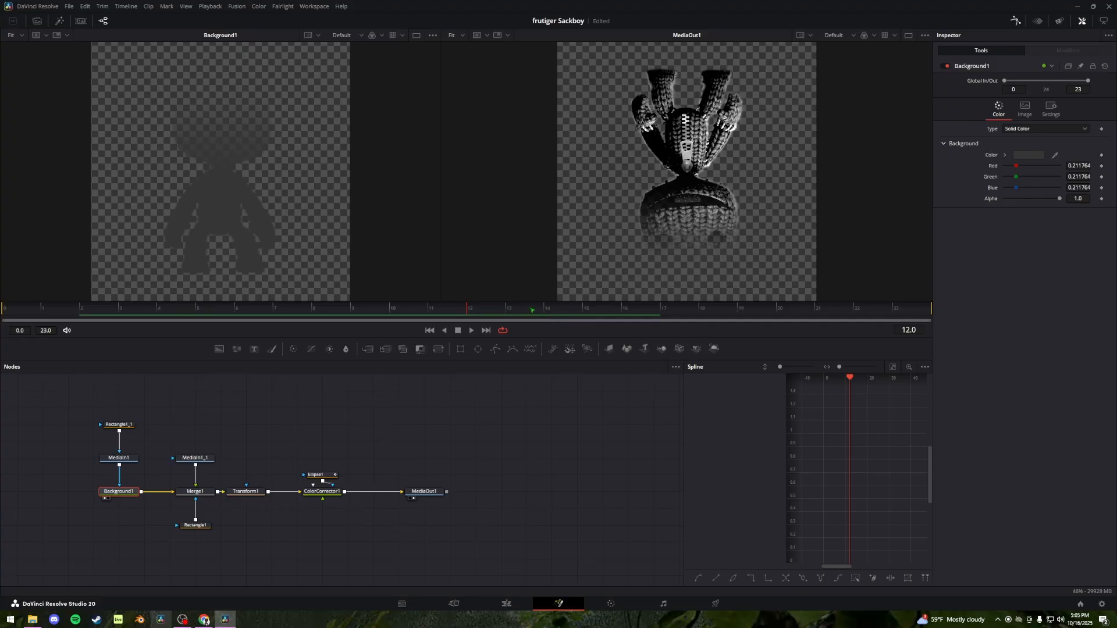
# Preview MediaIn1_1, the Rectangle1 mask and the Merge1 node that blends them over the background
pyautogui.click(199, 458)
pyautogui.press('1')
pyautogui.click(206, 495)
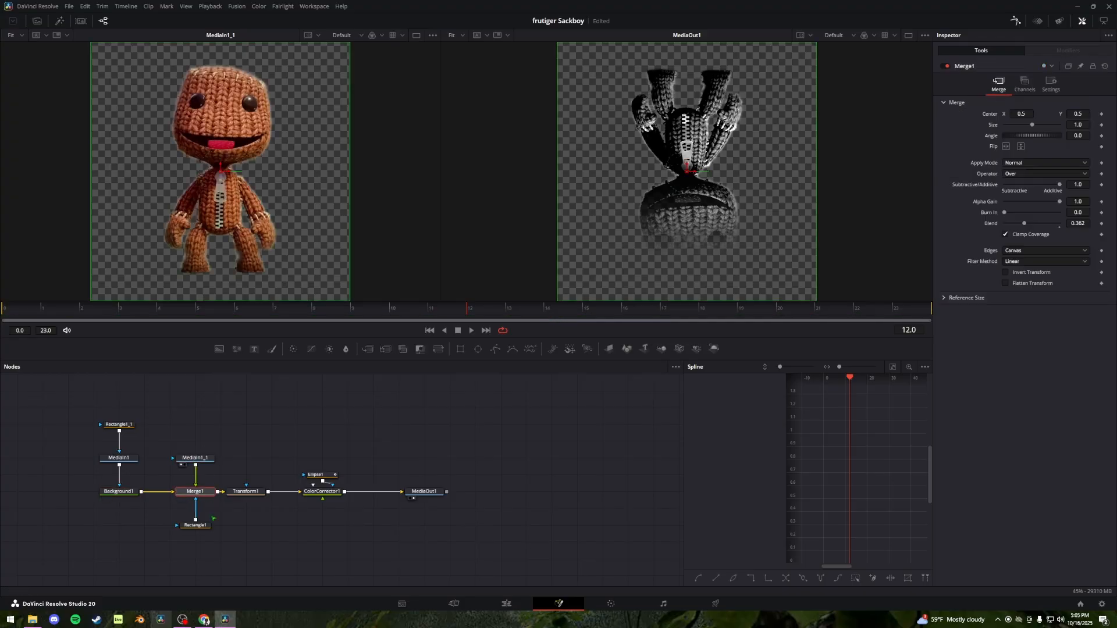
pyautogui.click(199, 525)
pyautogui.press('1')
pyautogui.press('1')
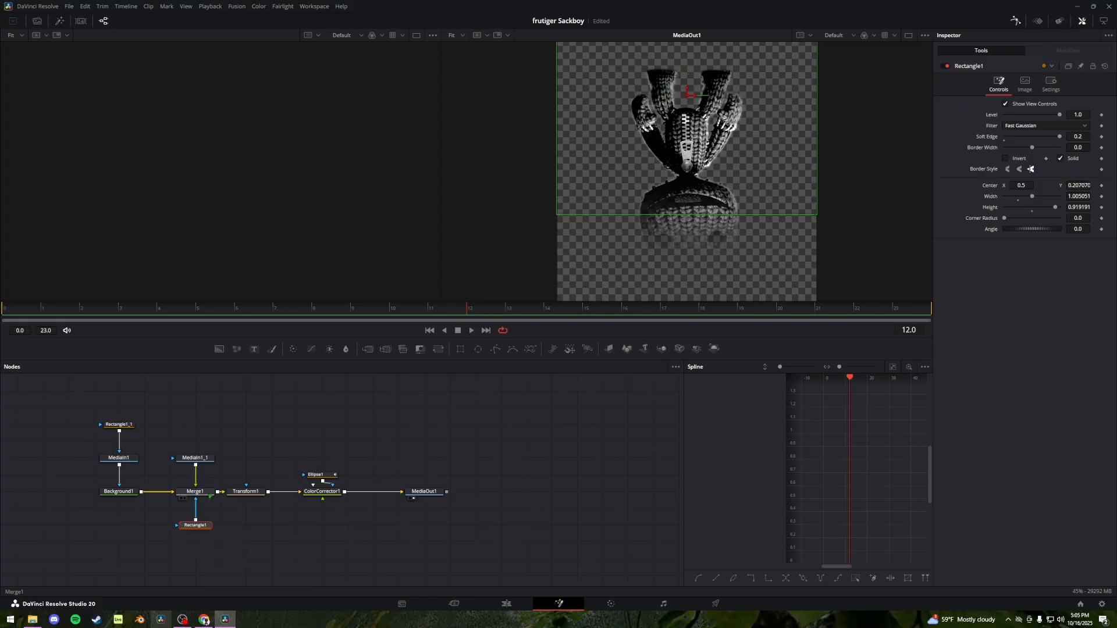
pyautogui.click(211, 494)
pyautogui.press('1')
# Preview the flipped Transform1 and ColorCorrector1, move Ellipse1 higher in the node graph, and scrub its animation back to frame 1
pyautogui.click(247, 492)
pyautogui.press('1')
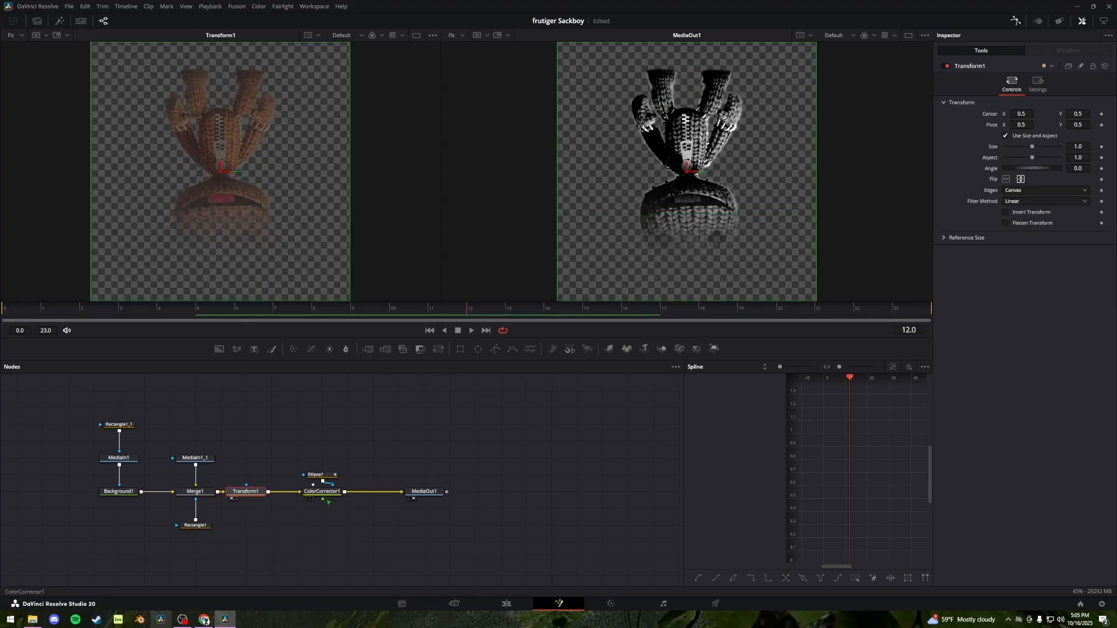
pyautogui.click(330, 492)
pyautogui.press('1')
pyautogui.moveTo(317, 475); pyautogui.dragTo(317, 458)
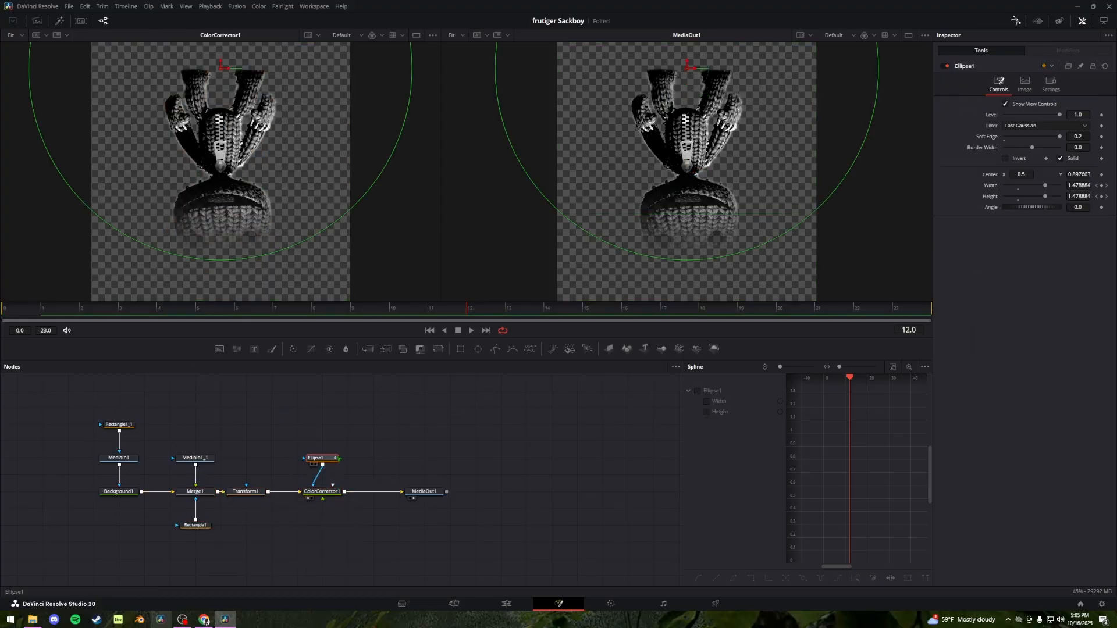
pyautogui.moveTo(302, 306); pyautogui.dragTo(44, 323)
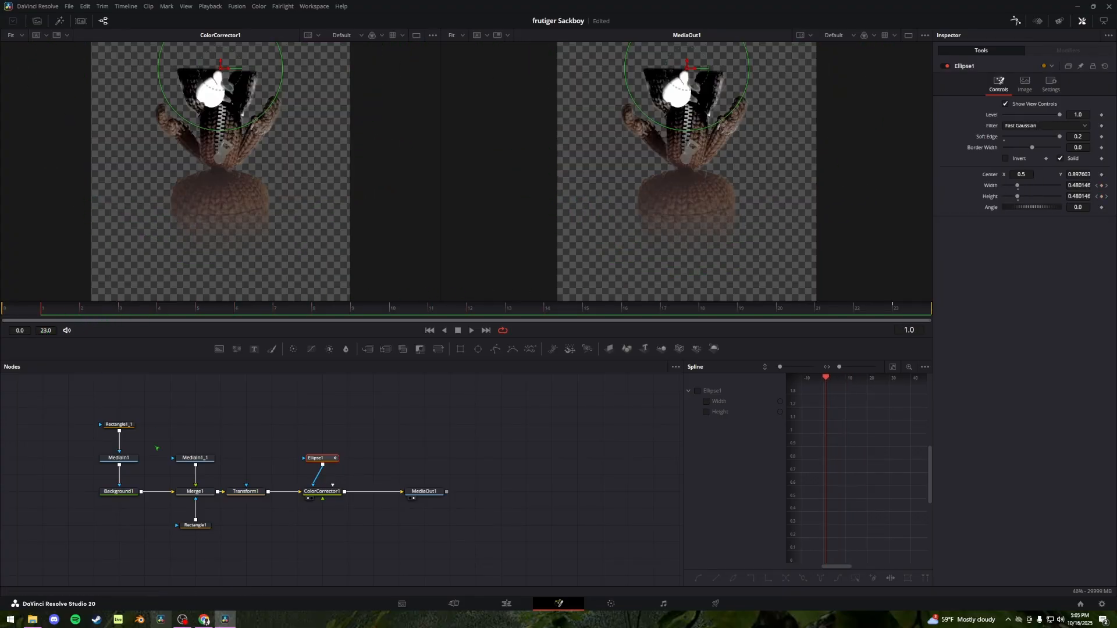
# Return to the Edit page, move the playhead to 01:00:07:18, and open the Video 5 adjustment clip in Fusion
pyautogui.click(506, 603)
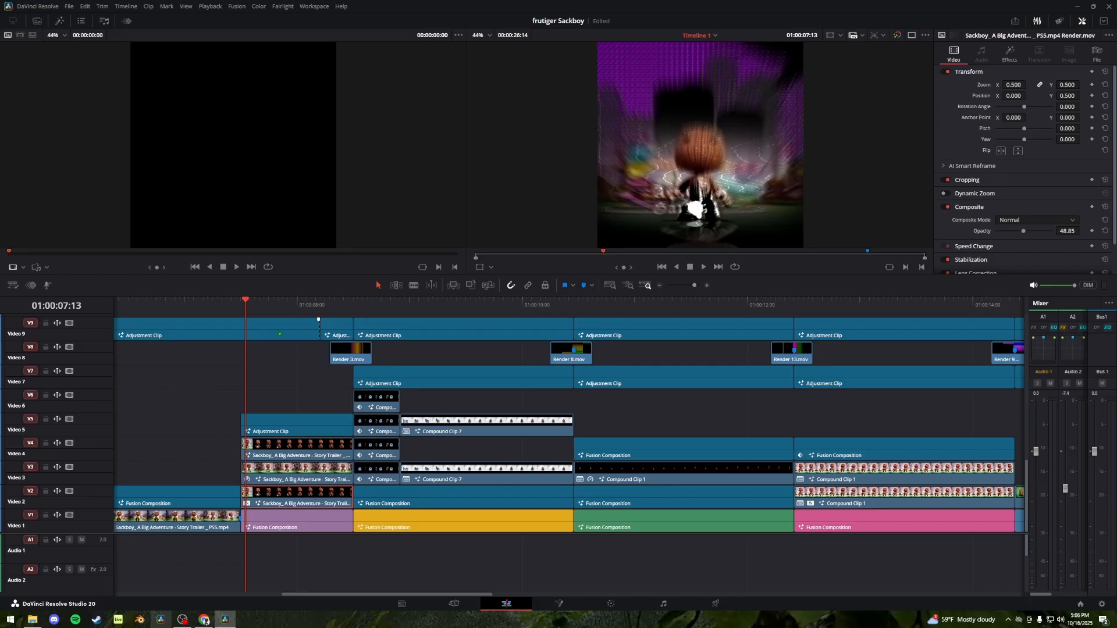
pyautogui.click(269, 303)
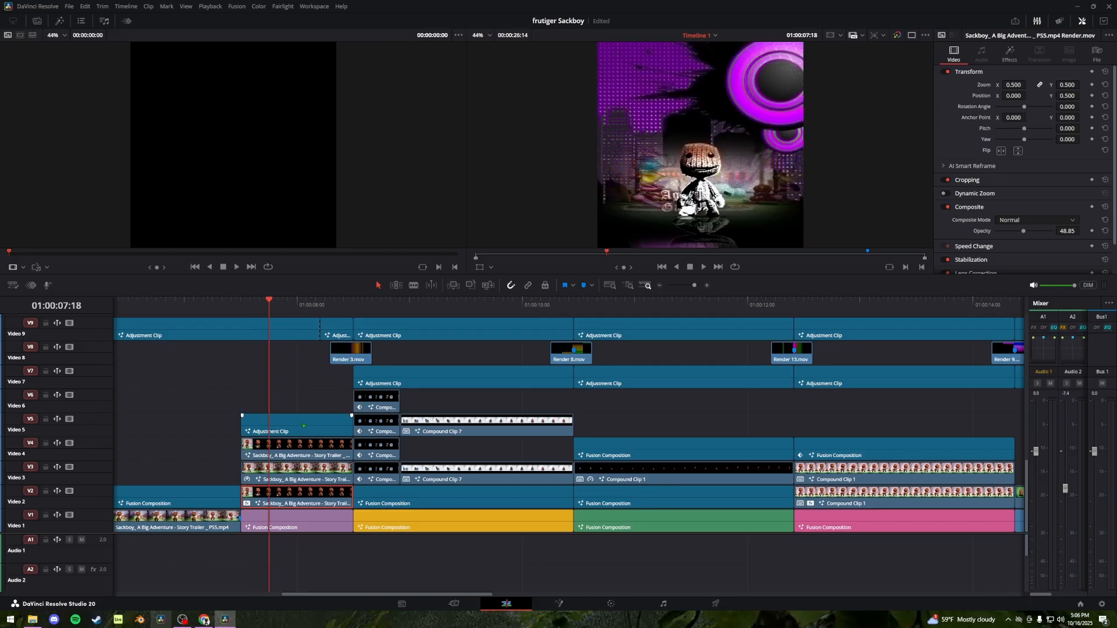
pyautogui.click(303, 426)
pyautogui.rightClick(282, 425)
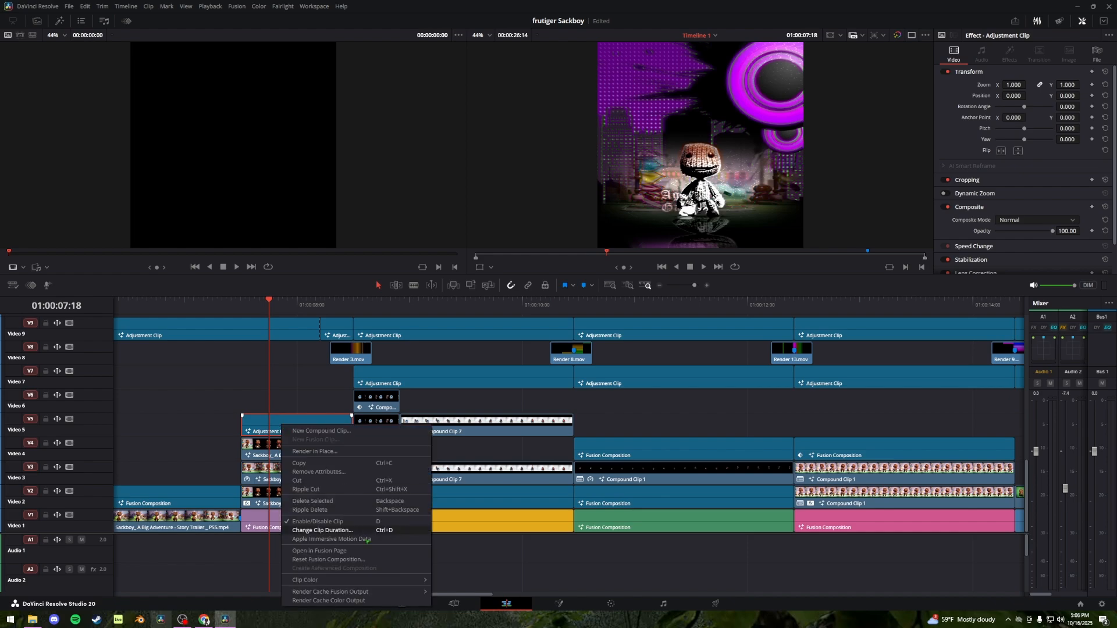
pyautogui.click(357, 550)
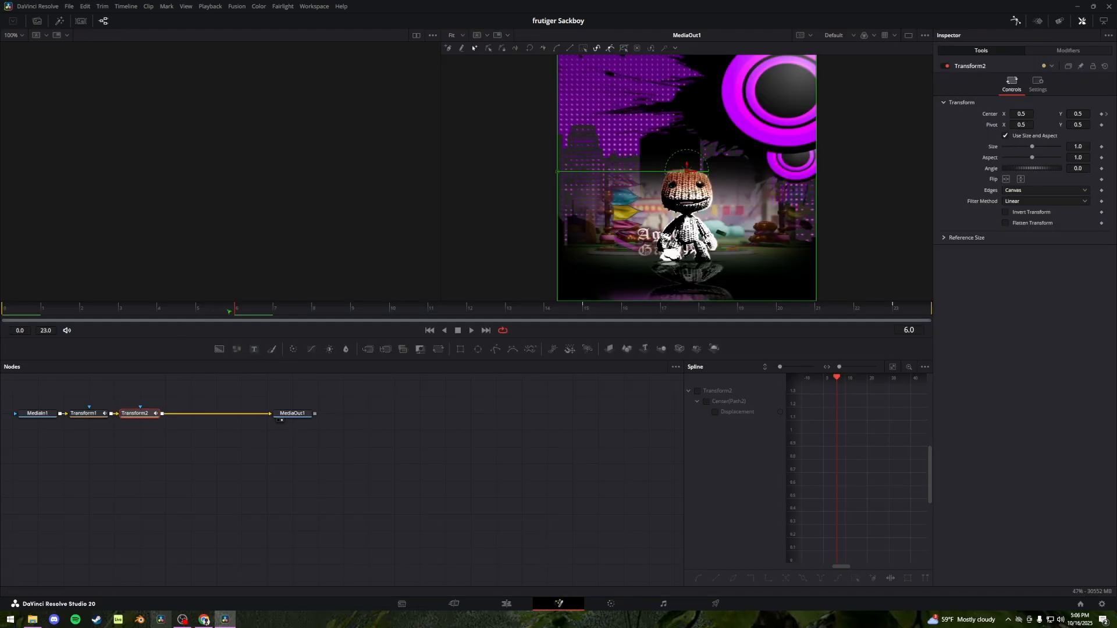
# Scrub the timeline to examine the animated movement of the adjustment clip's Transform2 and Transform1 nodes
pyautogui.moveTo(229, 311); pyautogui.dragTo(631, 309)
pyautogui.click(90, 413)
pyautogui.moveTo(195, 310); pyautogui.dragTo(892, 310)
# Scrub the transition into the yellow city scene on the edit timeline and open the short Video 9 adjustment clip in Fusion
pyautogui.moveTo(383, 305); pyautogui.dragTo(446, 306)
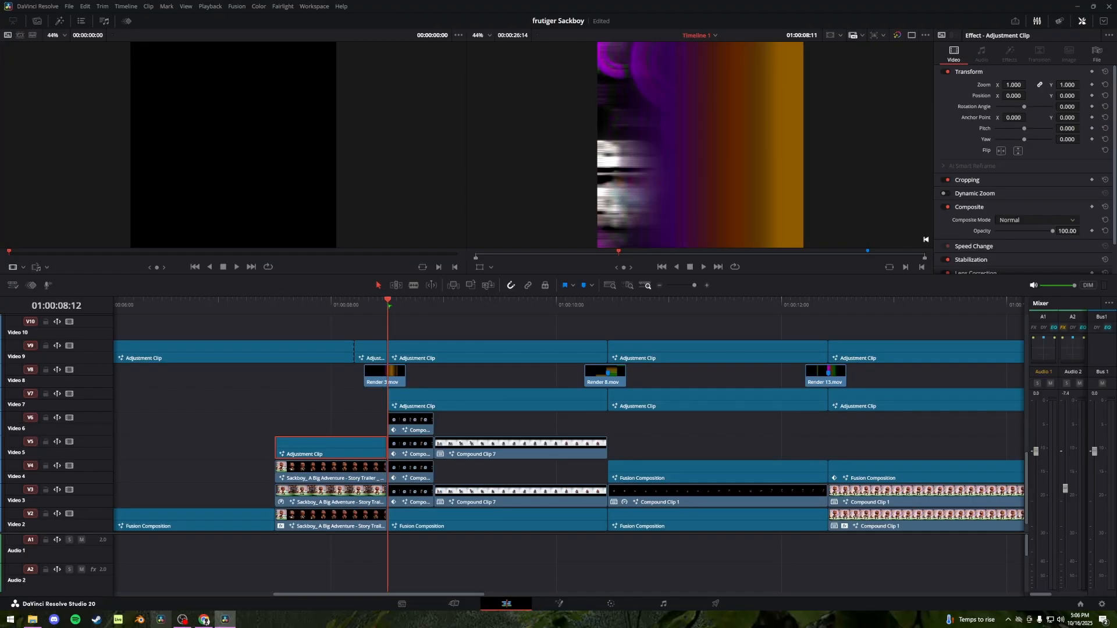
pyautogui.moveTo(341, 305); pyautogui.dragTo(375, 348)
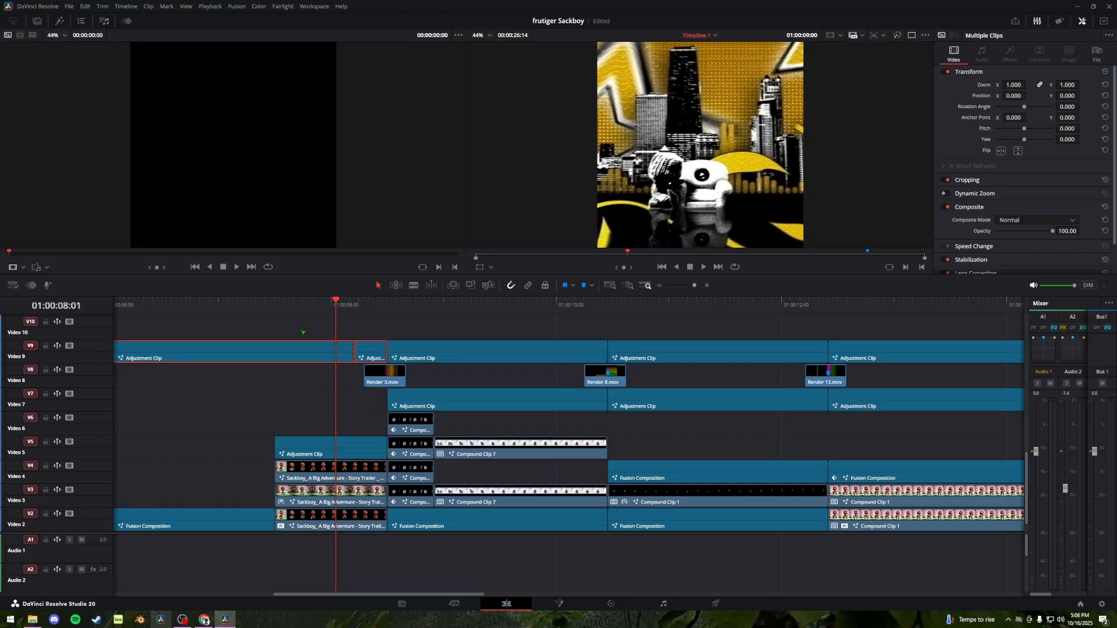
pyautogui.press('Down')
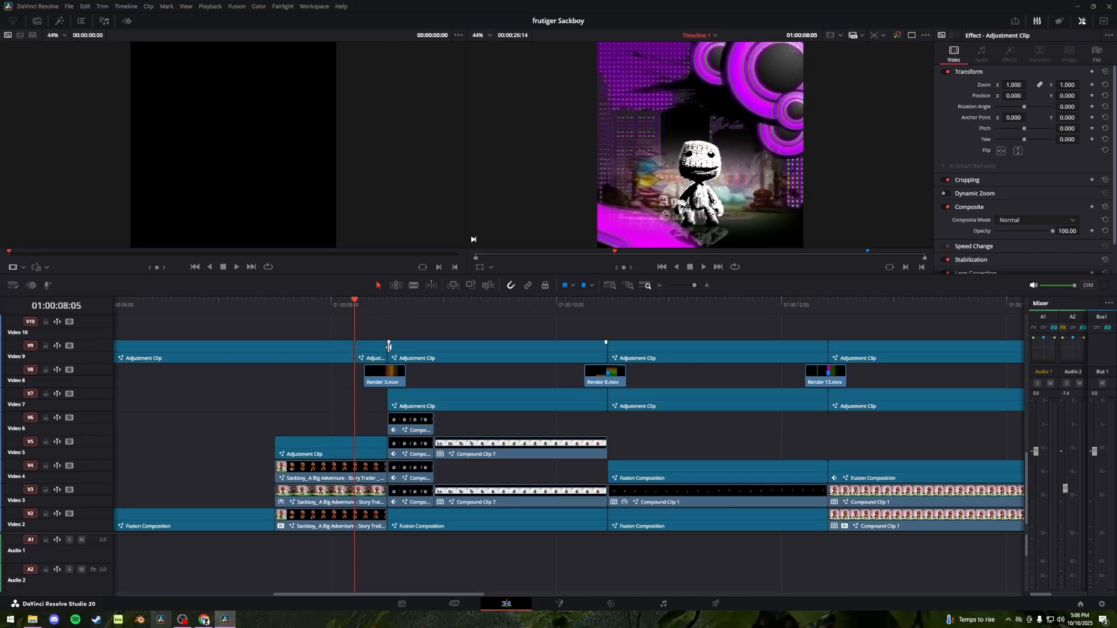
pyautogui.rightClick(379, 352)
pyautogui.click(458, 479)
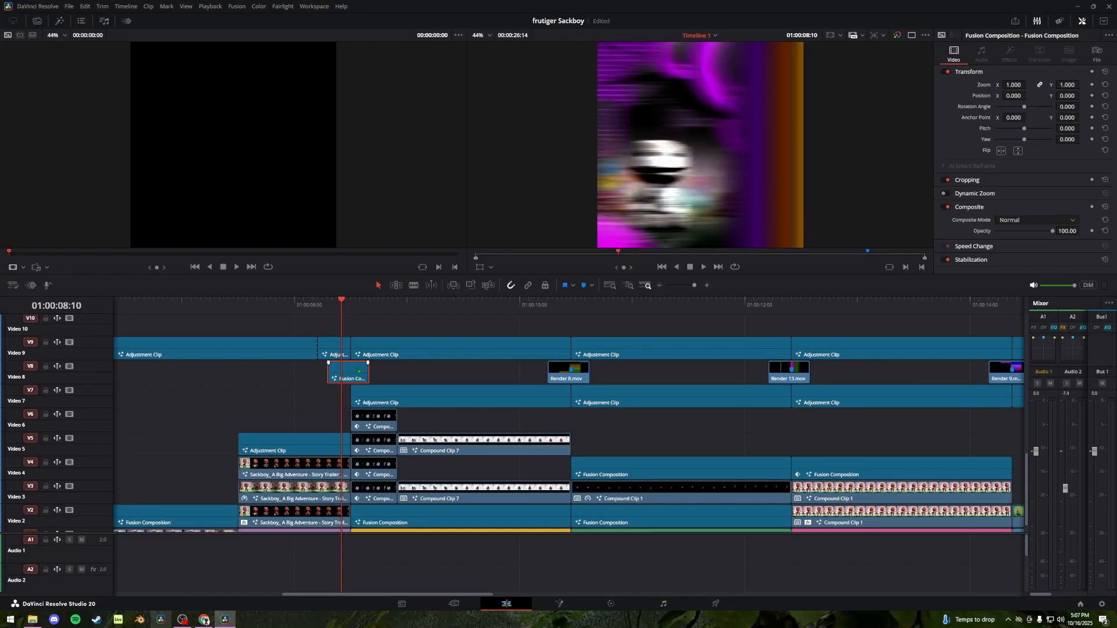
# Advance the playhead five frames through the Video 8 Fusion Composition to examine the color bar transition
pyautogui.press('Right')
pyautogui.press('Right')
pyautogui.press('Right')
pyautogui.press('Right')
pyautogui.press('Right')
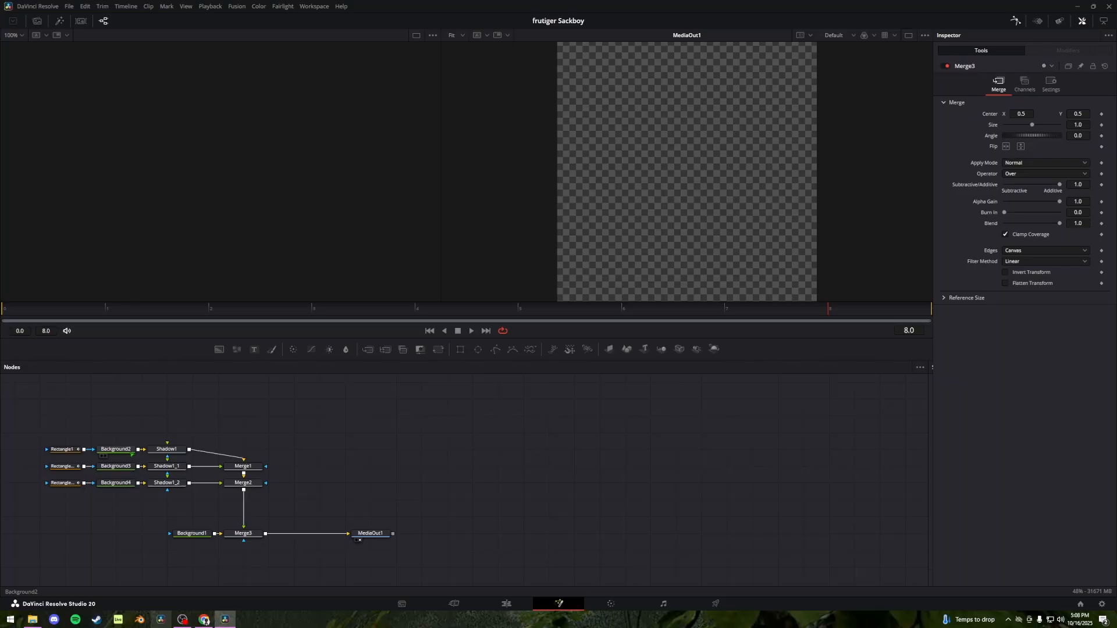
# Preview the transition's purple Background2, select its Rectangle1 mask, and scrub the mask's movement back to frame 1
pyautogui.click(132, 453)
pyautogui.press('1')
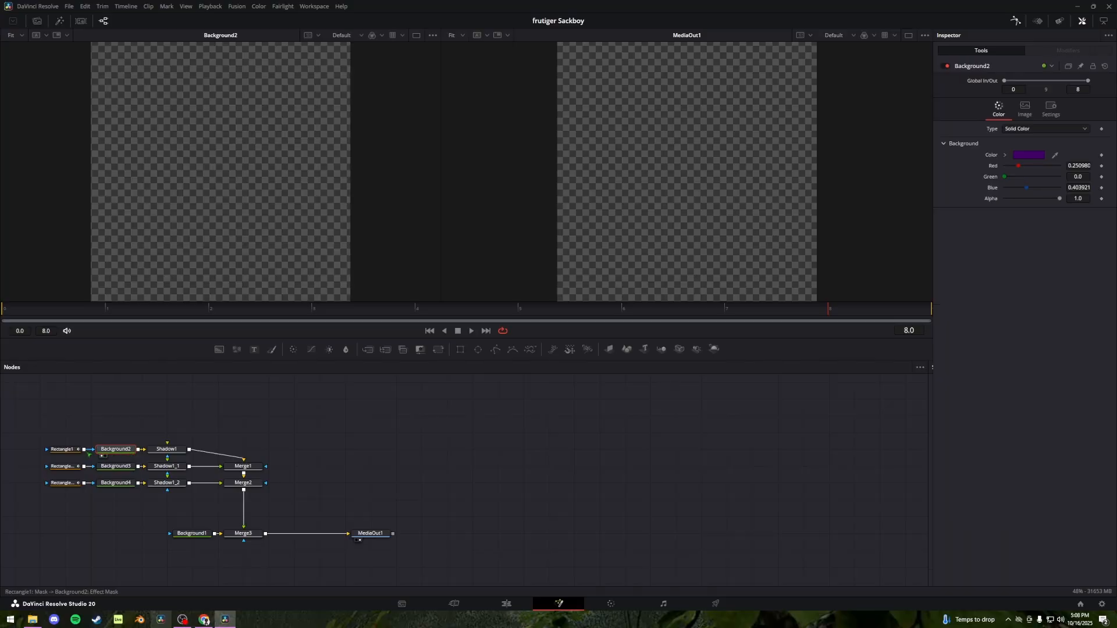
pyautogui.click(336, 303)
pyautogui.click(64, 449)
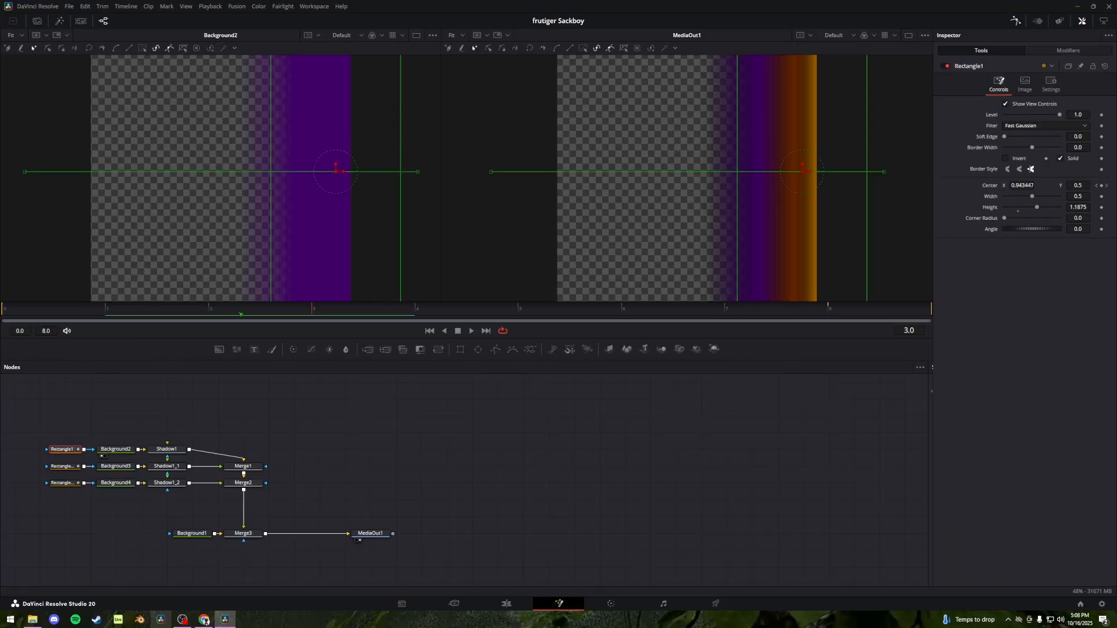
pyautogui.moveTo(323, 304); pyautogui.dragTo(218, 323)
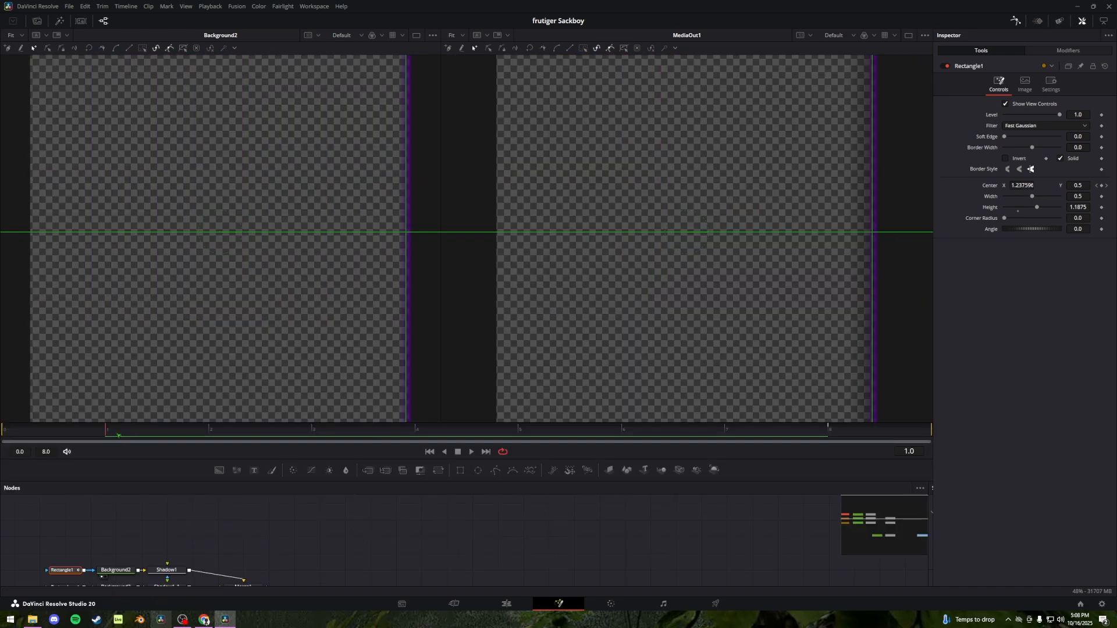
# Scrub the purple Rectangle1 mask's movement to frame 4, then return to the edit timeline and examine the remaining Video 8 transition clips
pyautogui.moveTo(116, 433); pyautogui.dragTo(426, 432)
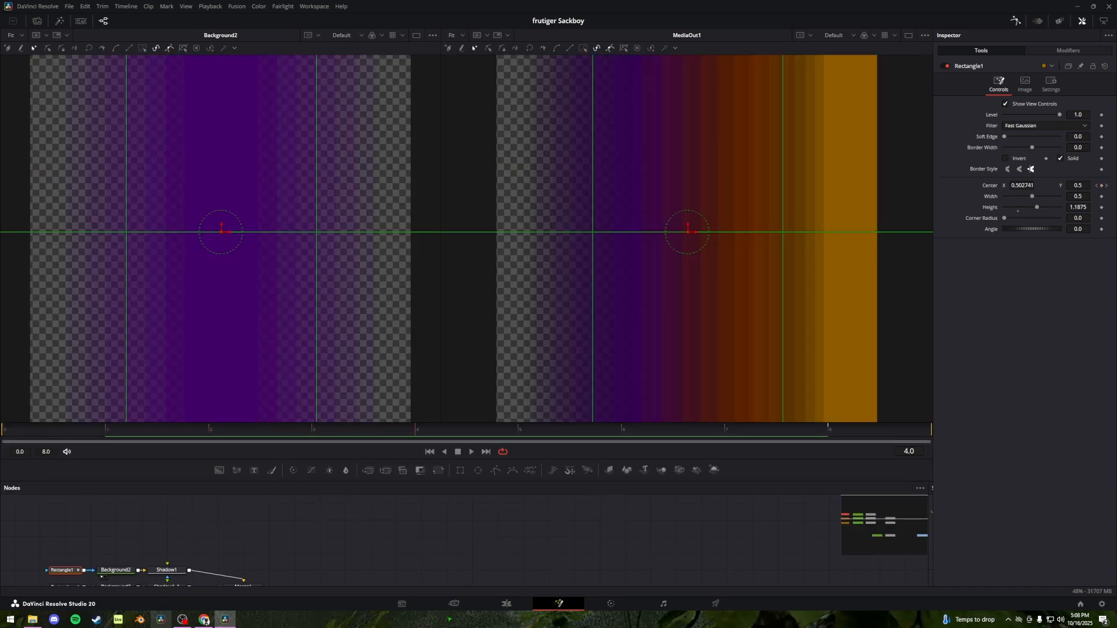
pyautogui.hotkey('shift', '4')
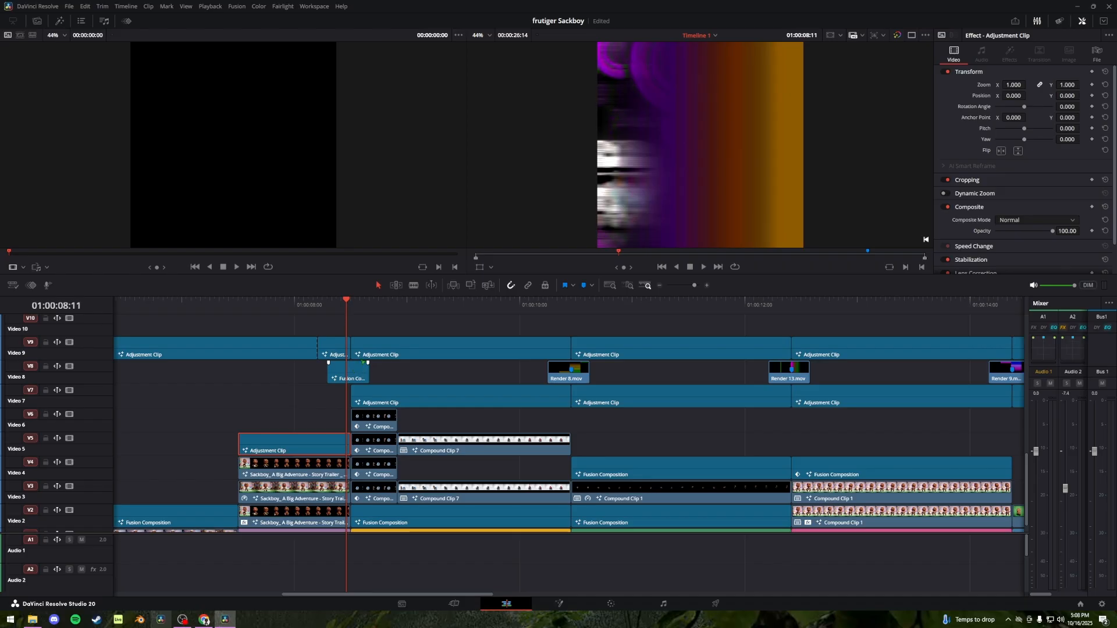
pyautogui.moveTo(352, 307)
pyautogui.mouseDown()
pyautogui.moveTo(383, 312)
pyautogui.moveTo(352, 314)
pyautogui.mouseUp()
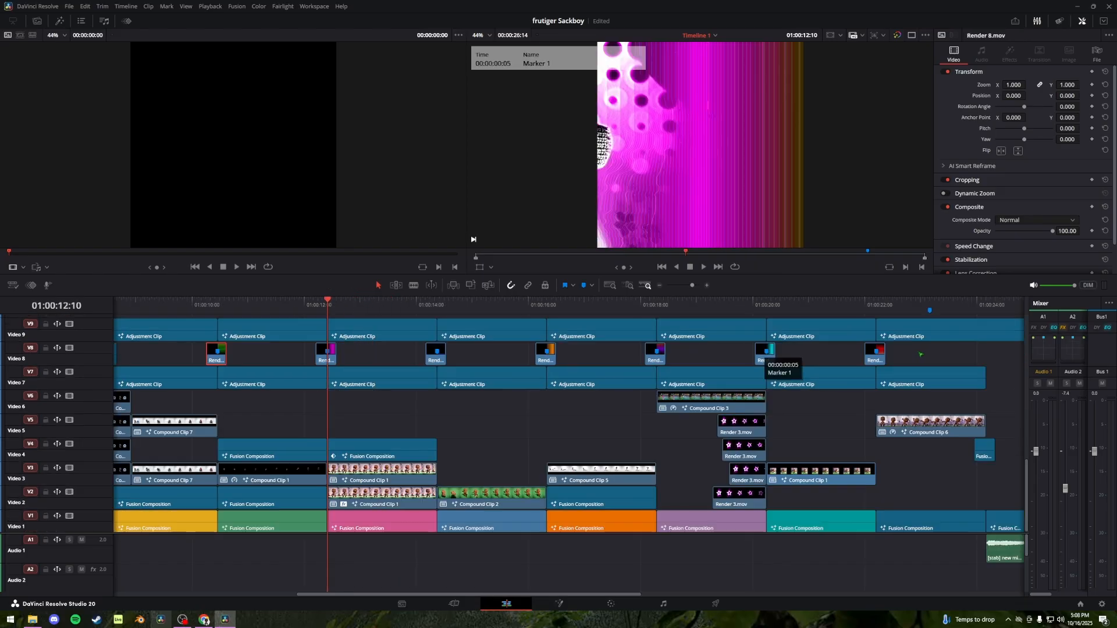
pyautogui.moveTo(924, 350); pyautogui.dragTo(210, 358)
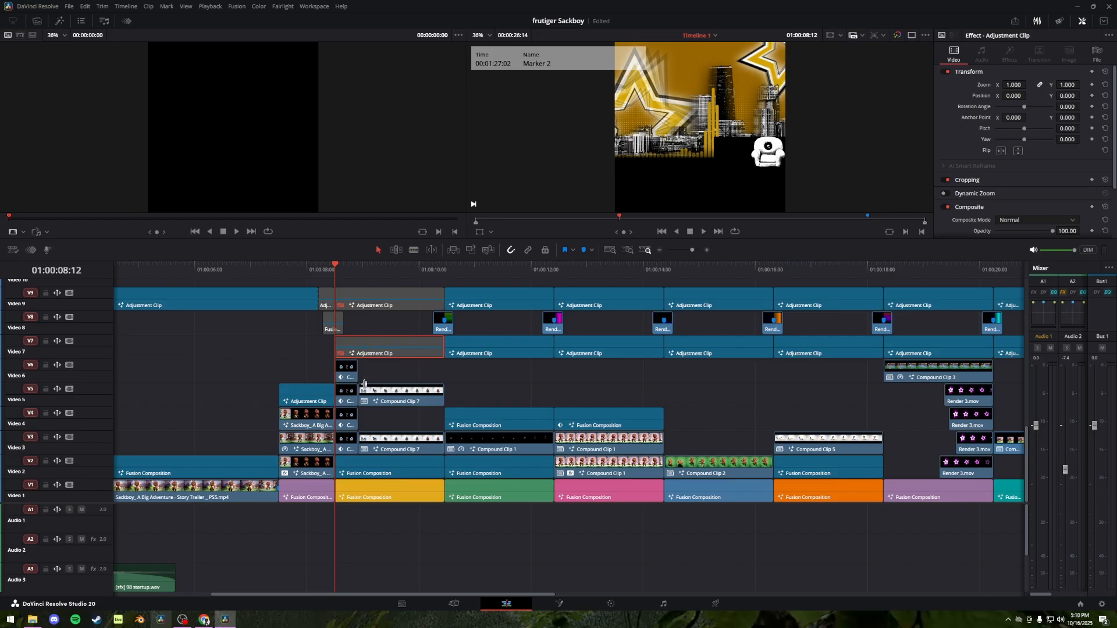
# Scrub into the yellow scene, enable its Video 1 Fusion Composition and open that clip in Fusion
pyautogui.click(360, 272)
pyautogui.moveTo(374, 272); pyautogui.dragTo(407, 272)
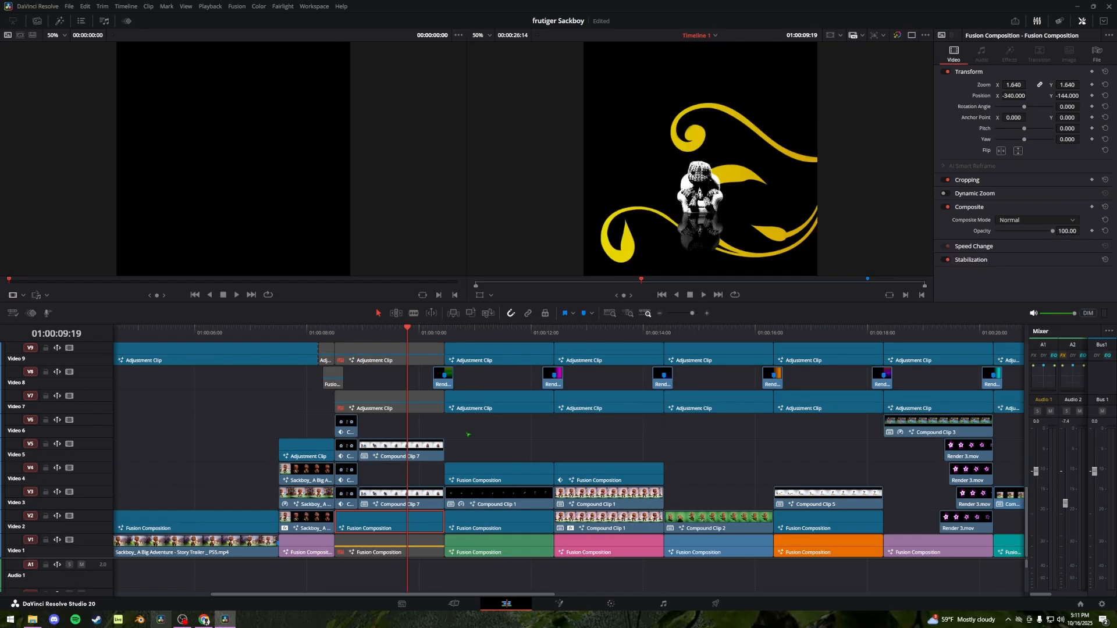
pyautogui.click(401, 552)
pyautogui.press('d')
pyautogui.rightClick(399, 551)
pyautogui.click(439, 530)
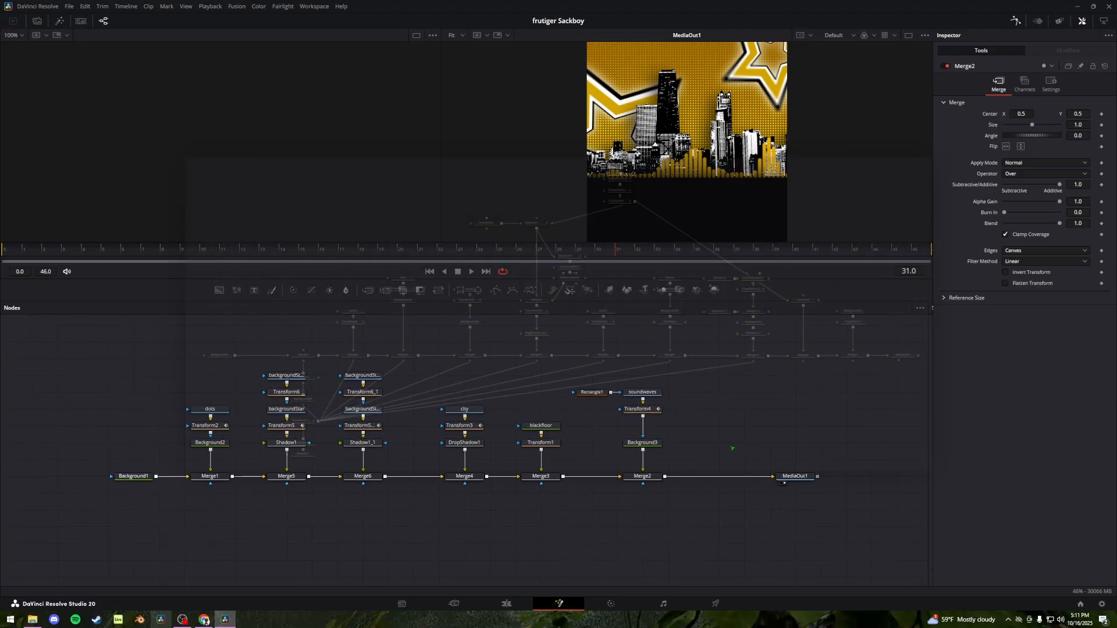
# Enlarge the viewers and preview the yellow composition's Background1, its dots layer and Background2
pyautogui.click(134, 476)
pyautogui.press('1')
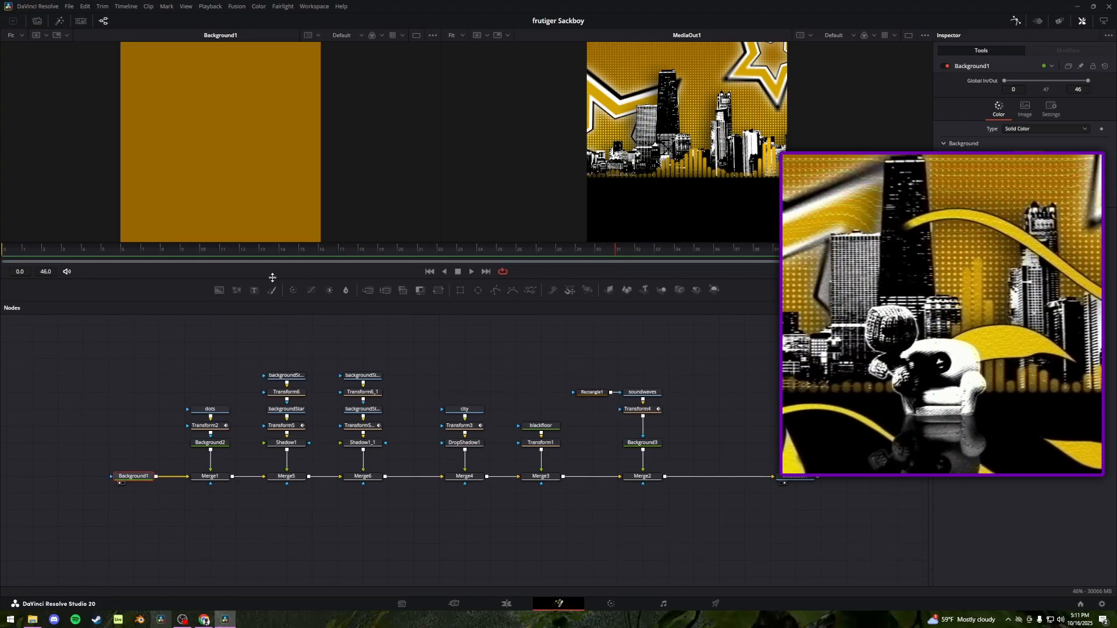
pyautogui.moveTo(272, 281); pyautogui.dragTo(274, 366)
pyautogui.click(212, 494)
pyautogui.press('1')
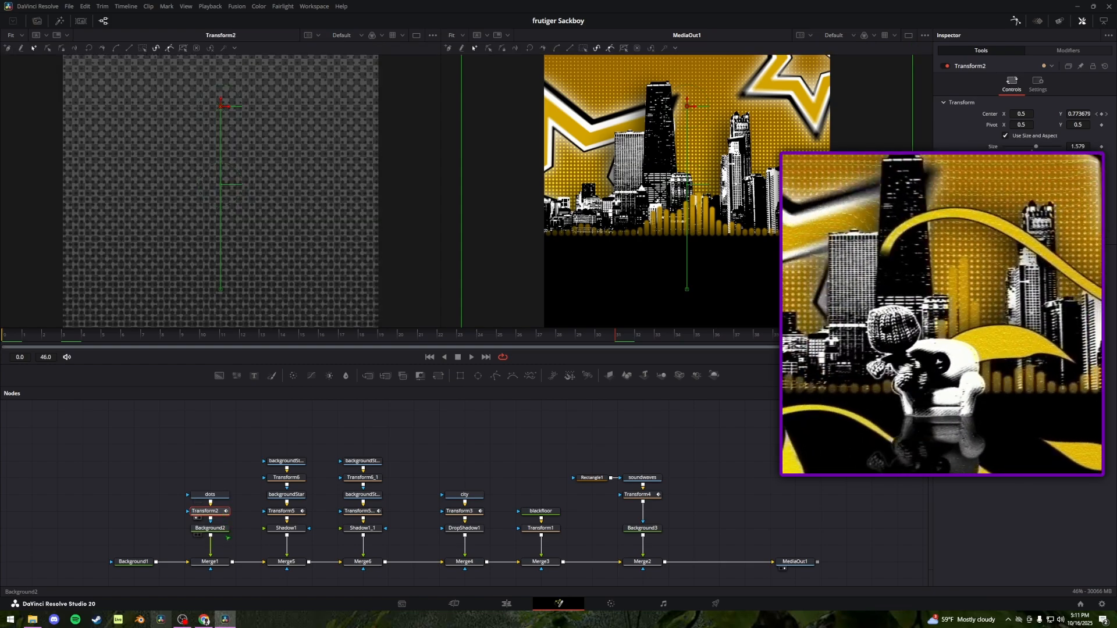
pyautogui.click(210, 528)
pyautogui.press('1')
# Preview the backgroundStar_1 image and move it together with Transform6 higher above the backgroundStar node
pyautogui.moveTo(238, 454); pyautogui.dragTo(181, 437)
pyautogui.click(222, 450)
pyautogui.press('1')
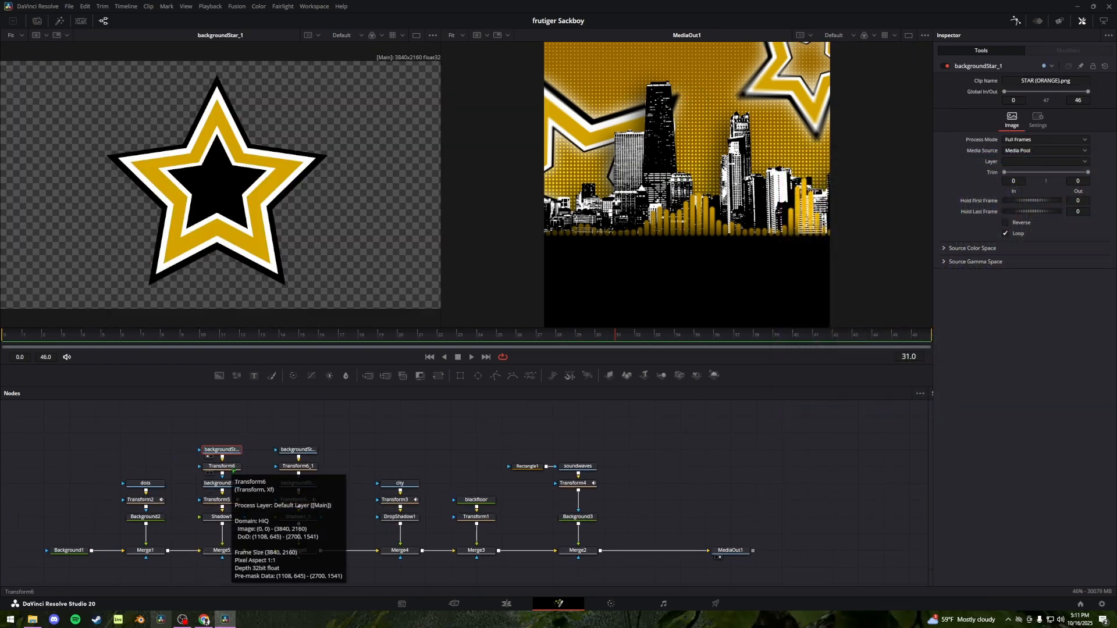
pyautogui.moveTo(249, 431); pyautogui.dragTo(201, 478)
pyautogui.moveTo(233, 466); pyautogui.dragTo(232, 449)
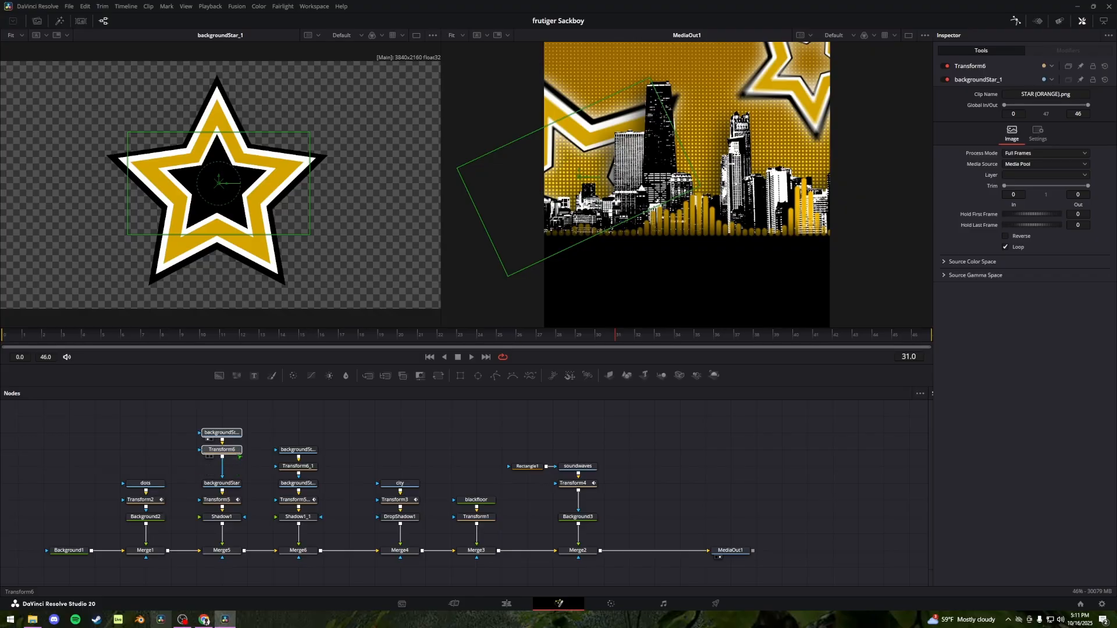
# Preview the first star branch one node at a time: backgroundStar_1, Transform6 and backgroundStar
pyautogui.click(233, 433)
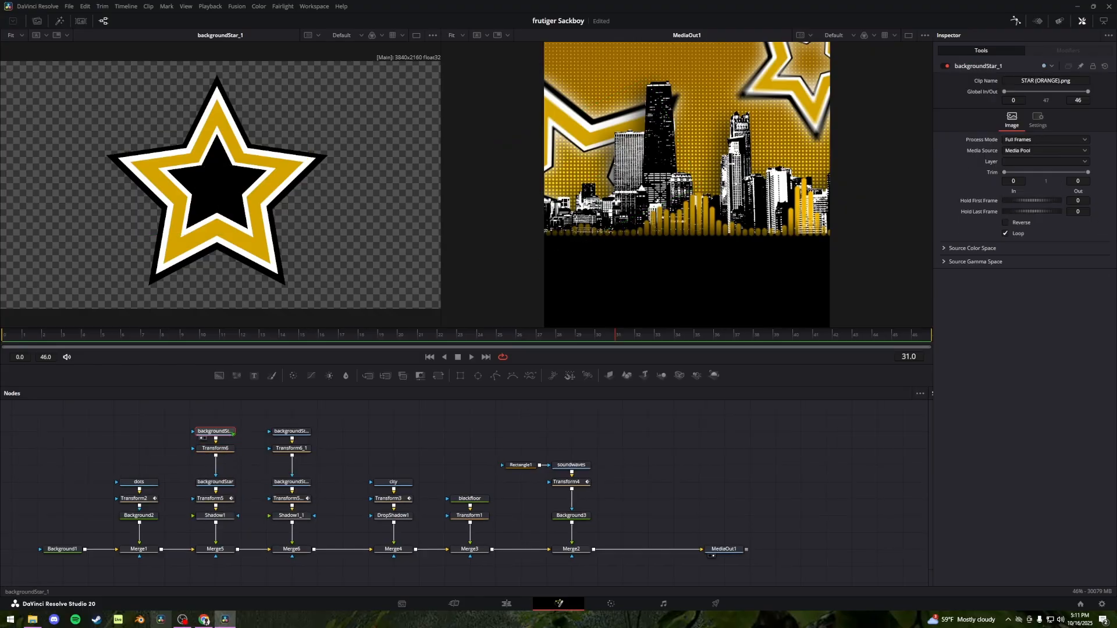
pyautogui.press('1')
pyautogui.click(231, 449)
pyautogui.press('1')
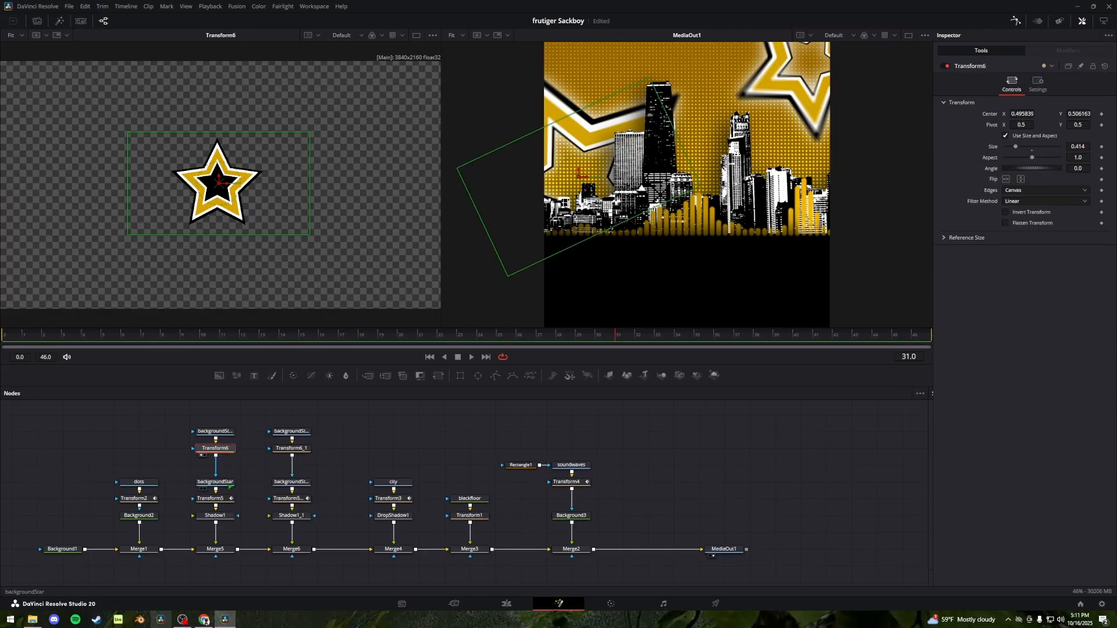
pyautogui.click(230, 483)
pyautogui.press('1')
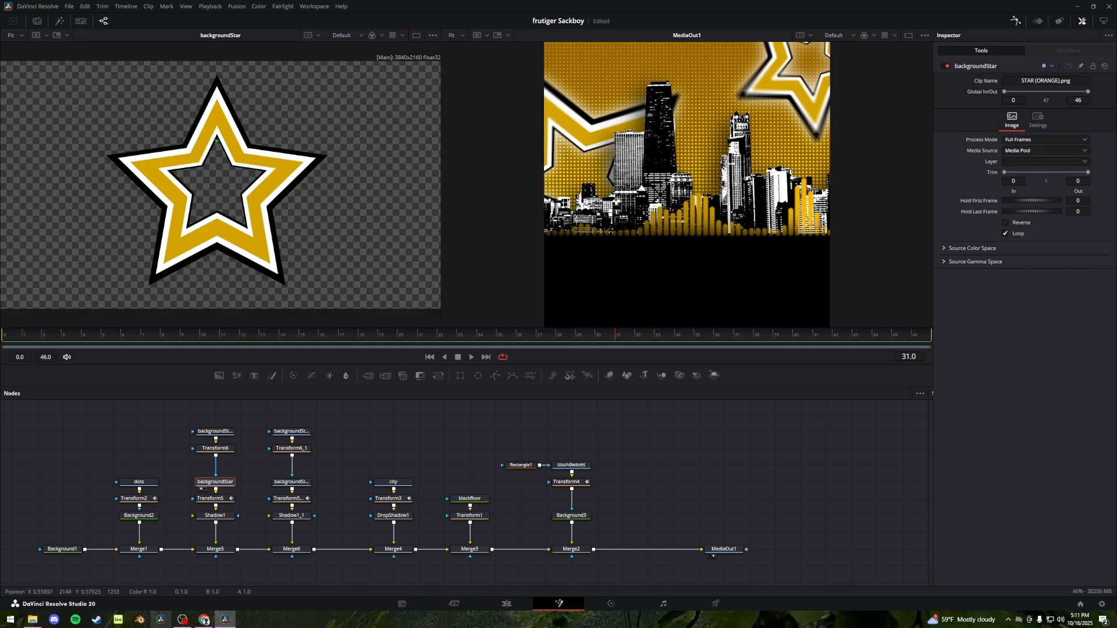
# Preview the second star branch from Transform6_1 through backgroundStar_2 and Transform5_1 to Shadow1_1
pyautogui.click(209, 451)
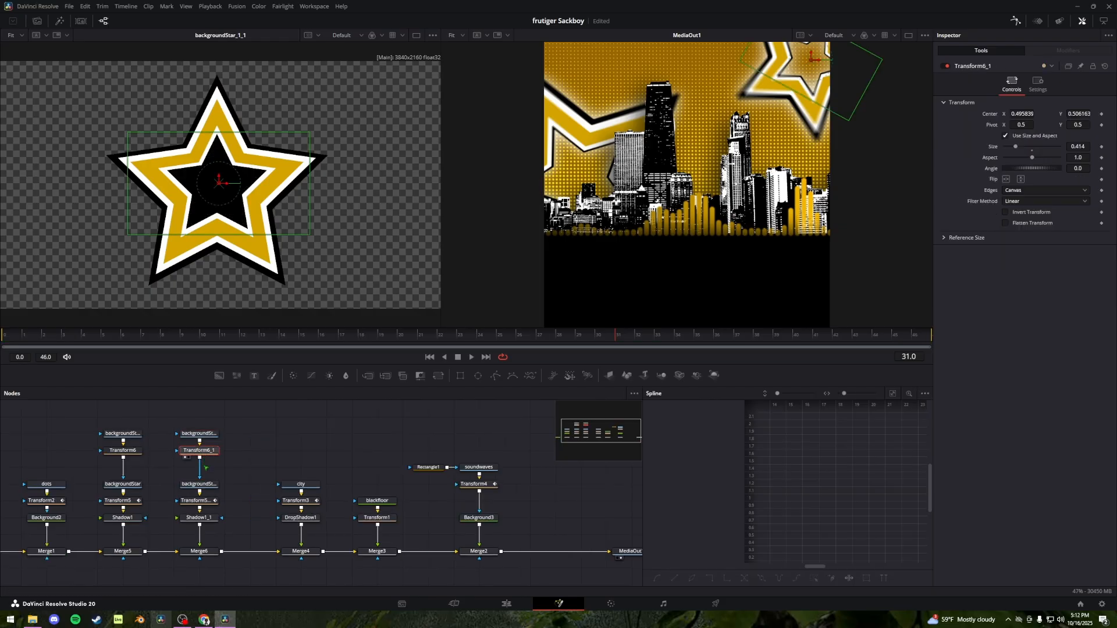
pyautogui.press('1')
pyautogui.click(210, 484)
pyautogui.press('1')
pyautogui.click(210, 502)
pyautogui.press('1')
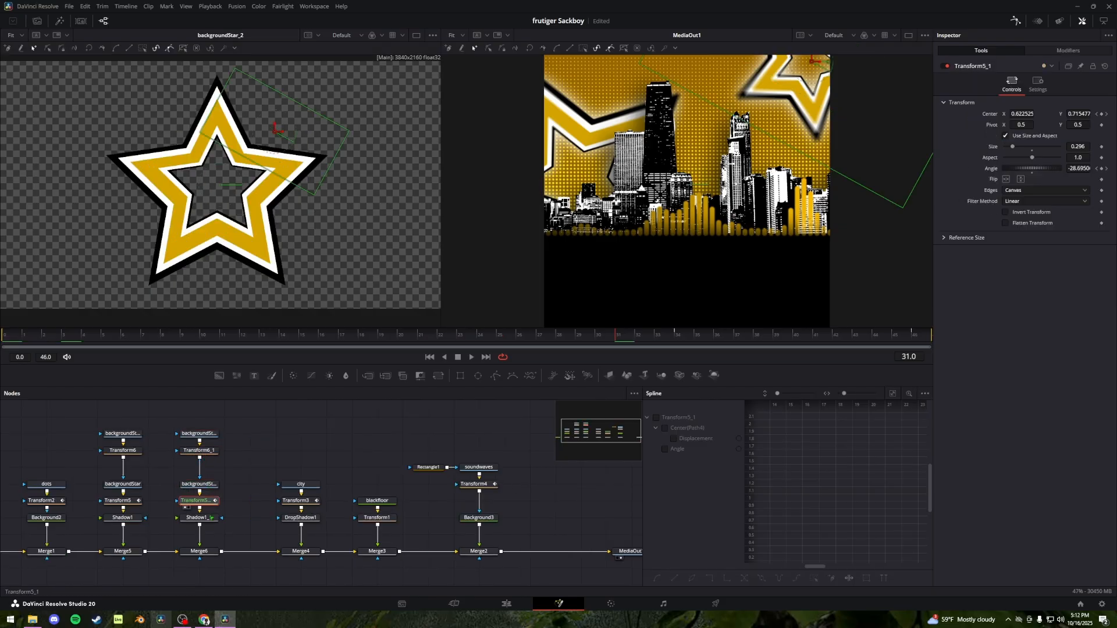
pyautogui.click(198, 517)
pyautogui.press('1')
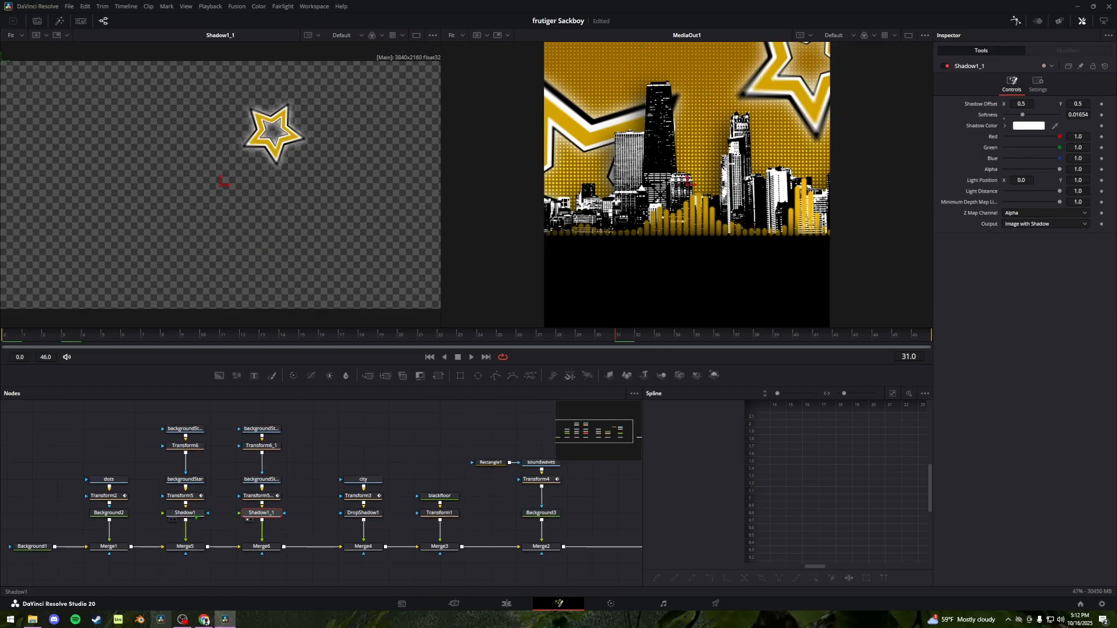
# Preview Shadow1 and scrub the stars' Transform5 and Transform5_1 animation through to frame 46
pyautogui.click(194, 515)
pyautogui.press('1')
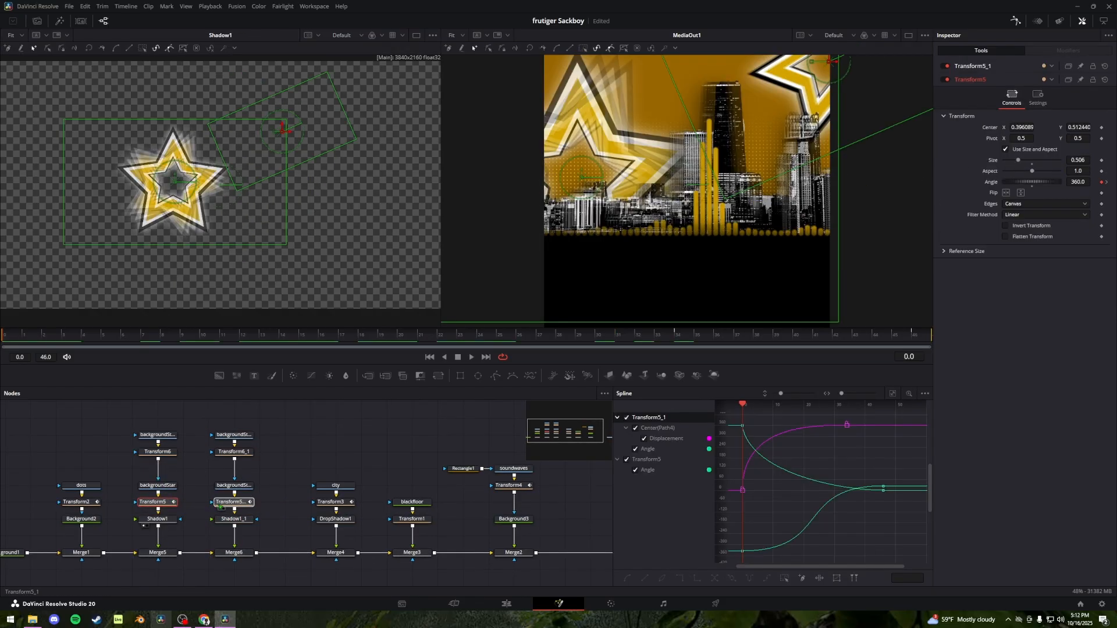
pyautogui.moveTo(555, 338); pyautogui.dragTo(928, 349)
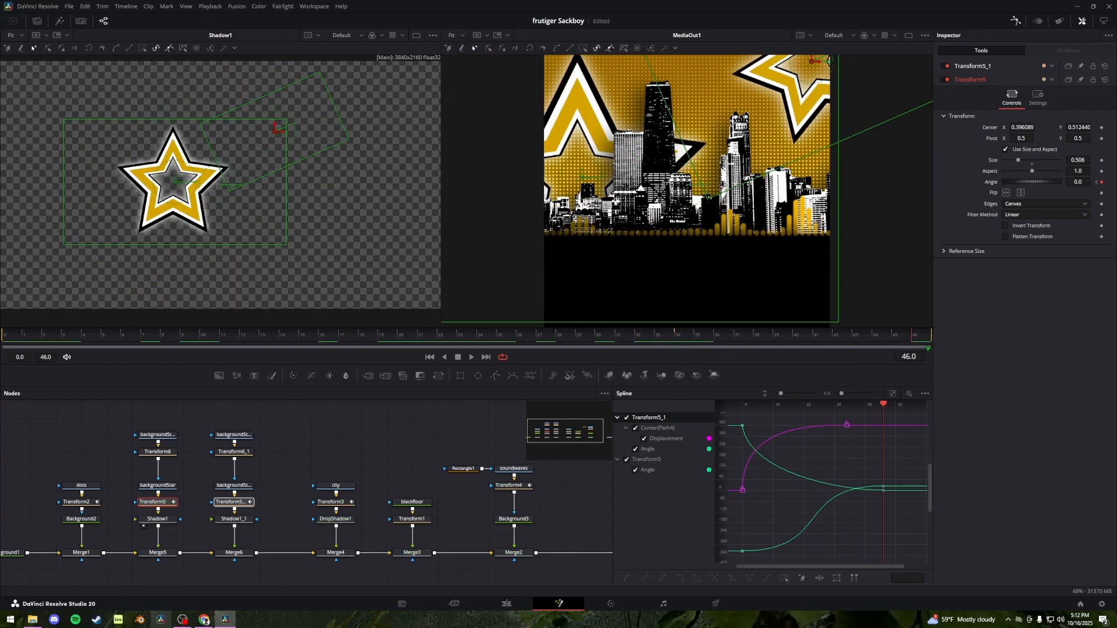
# Preview the city image and its Transform3, and play the skyline's movement from frame 0
pyautogui.click(336, 486)
pyautogui.press('1')
pyautogui.moveTo(379, 447); pyautogui.dragTo(252, 468)
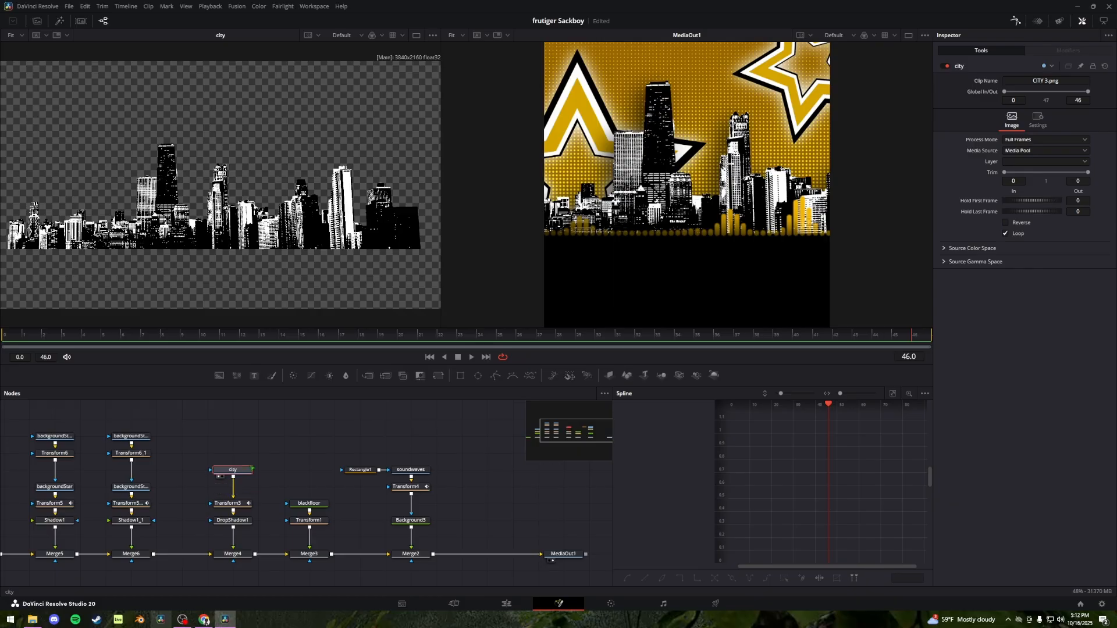
pyautogui.click(243, 506)
pyautogui.press('1')
pyautogui.moveTo(226, 337); pyautogui.dragTo(14, 353)
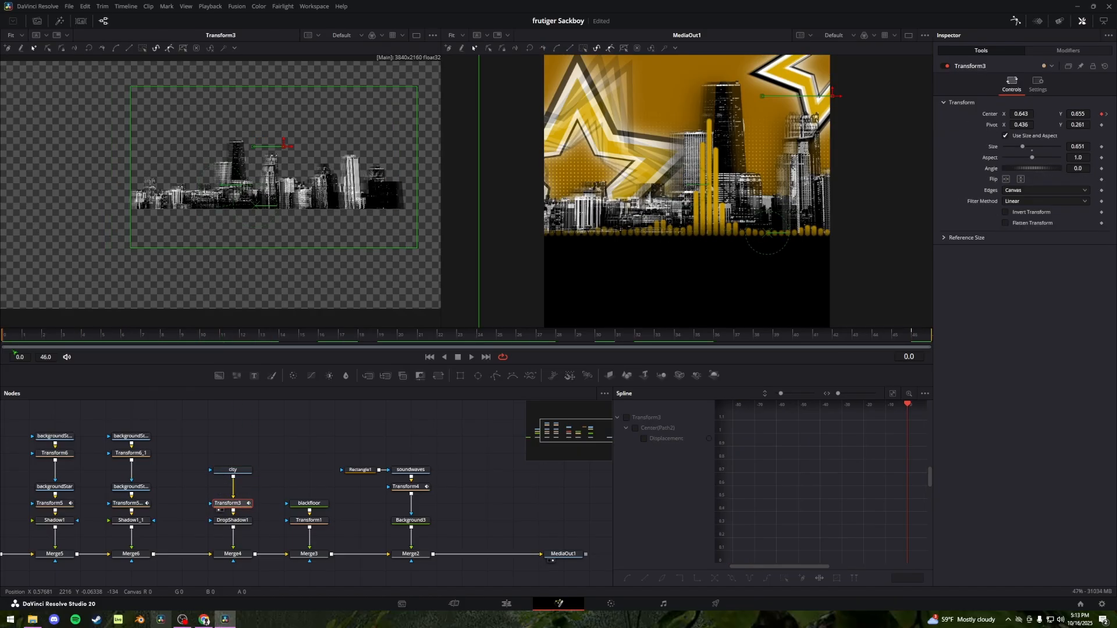
pyautogui.press('space')
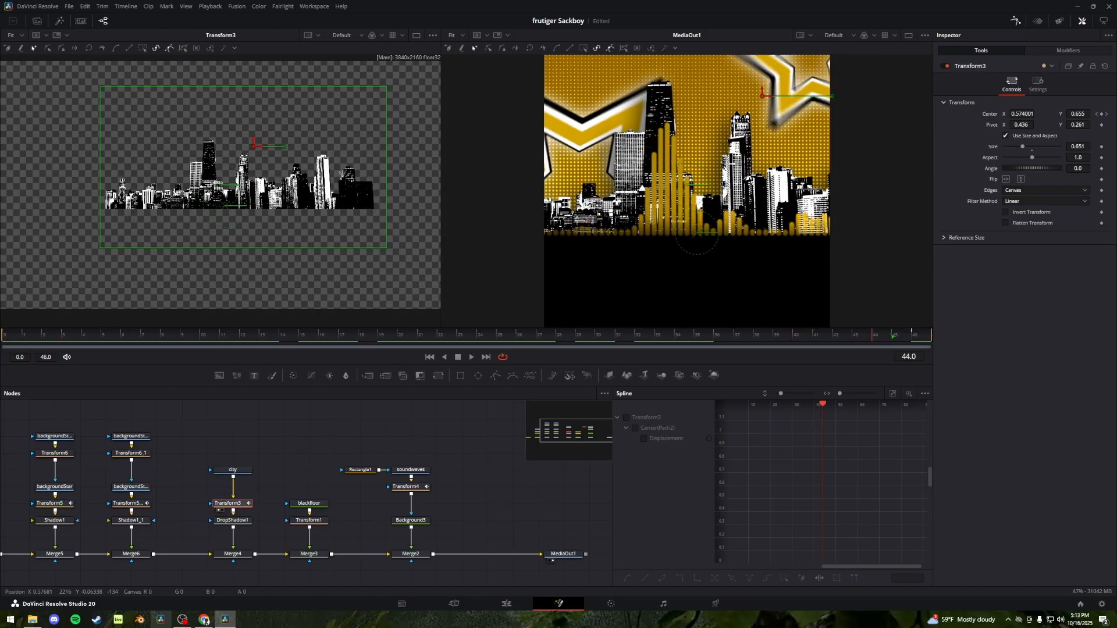
# Examine the city's DropShadow1 settings and the blackfloor background with its Transform1
pyautogui.click(249, 521)
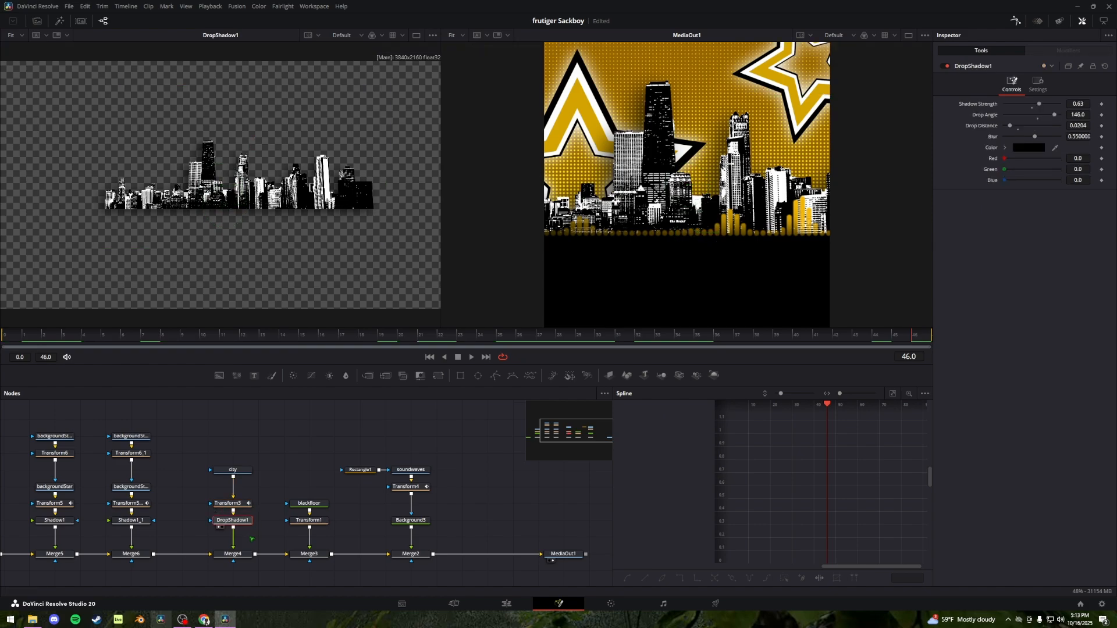
pyautogui.click(252, 555)
pyautogui.click(309, 503)
pyautogui.moveTo(348, 453); pyautogui.dragTo(210, 447)
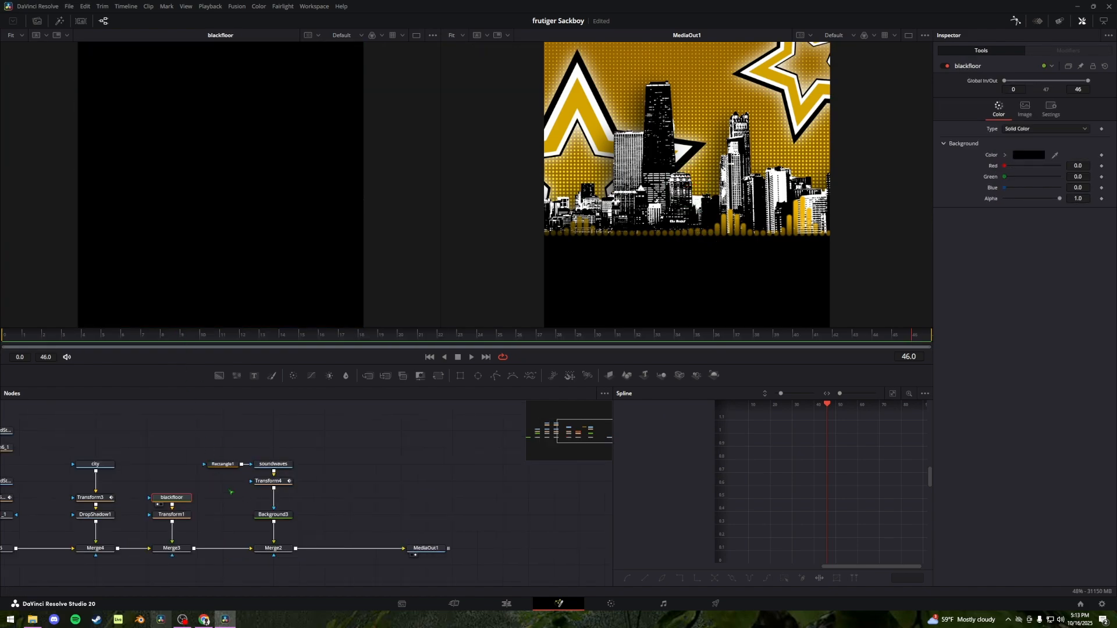
pyautogui.click(185, 517)
# Scrub back and forth through the composition to examine the soundwaves animation, ending on frame 15
pyautogui.moveTo(21, 341); pyautogui.dragTo(656, 332)
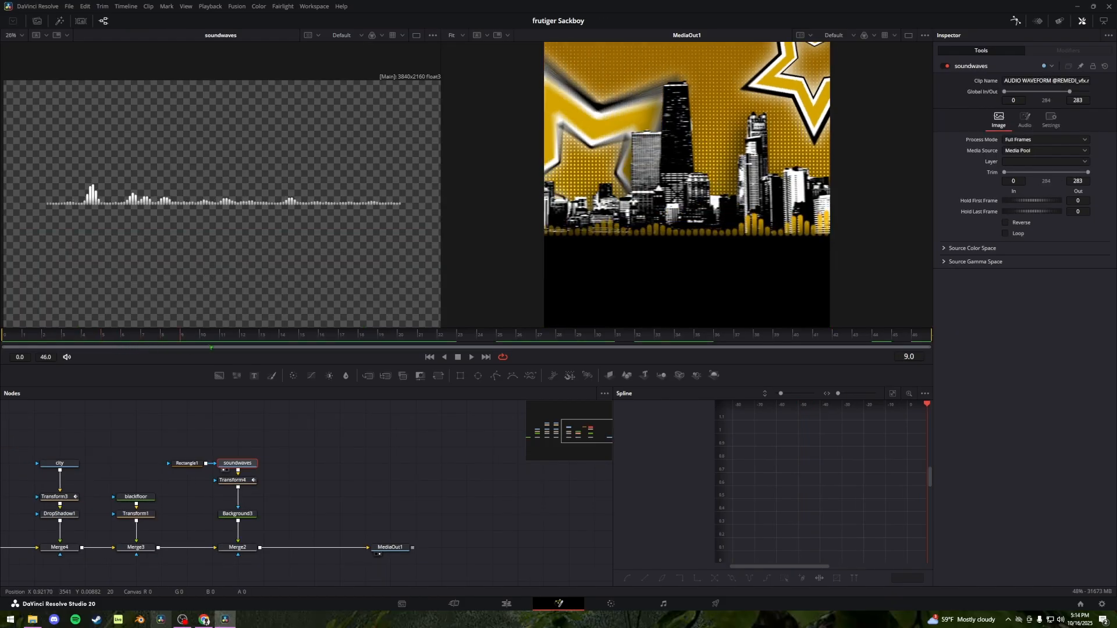
pyautogui.moveTo(24, 337); pyautogui.dragTo(511, 317)
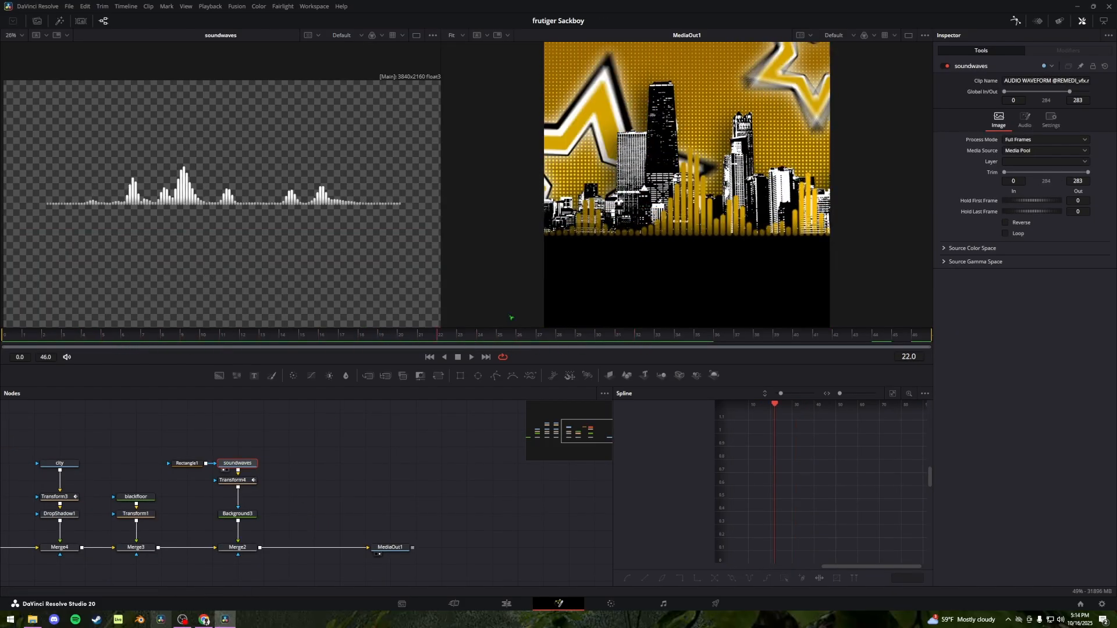
pyautogui.moveTo(450, 335); pyautogui.dragTo(300, 338)
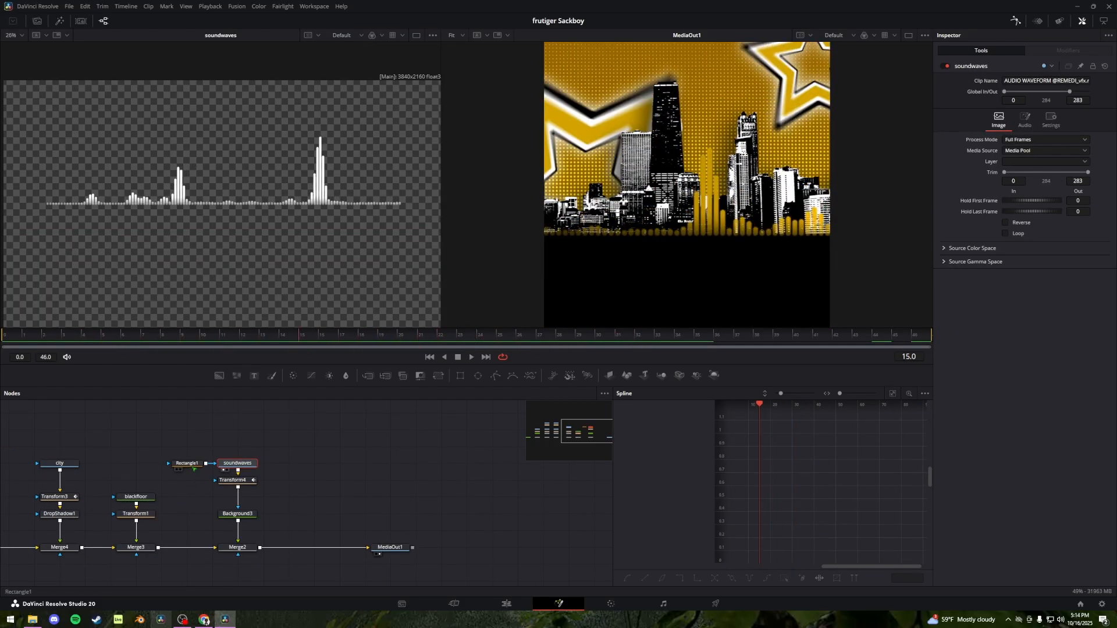
# Examine the Rectangle1 mask on the soundwaves clip and preview the gradient Background3 that colors the waves
pyautogui.click(189, 463)
pyautogui.press('1')
pyautogui.click(237, 463)
pyautogui.press('1')
pyautogui.click(187, 463)
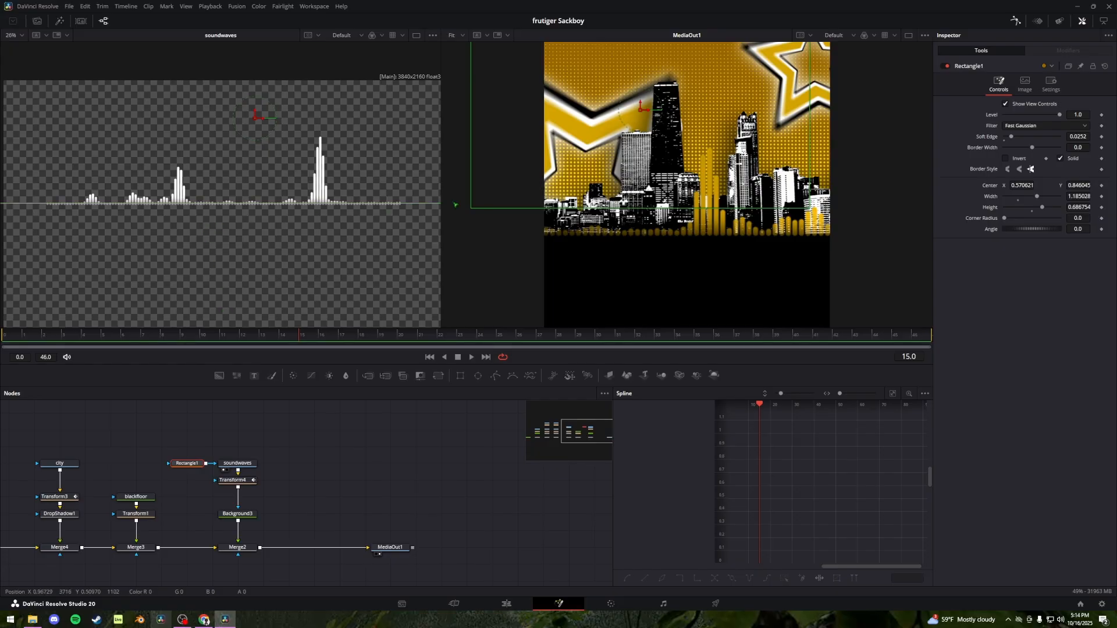
pyautogui.click(238, 514)
pyautogui.press('1')
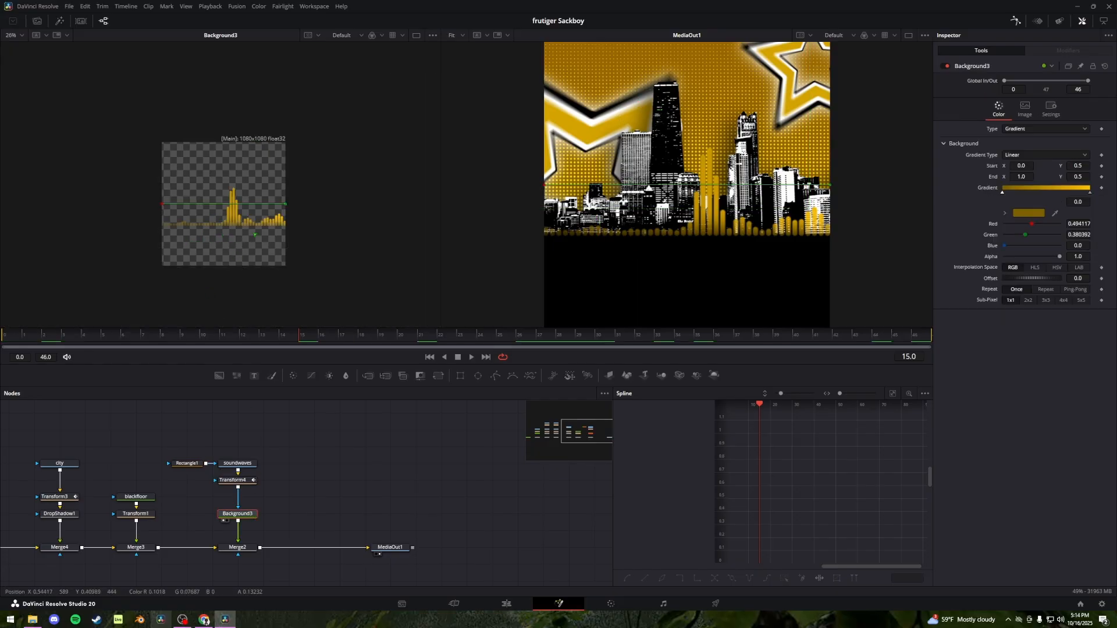
# Return to the edit timeline, disable the Video 9 adjustment clip over the green scene and select the Video 7 adjustment clip below it
pyautogui.hotkey('shift', '4')
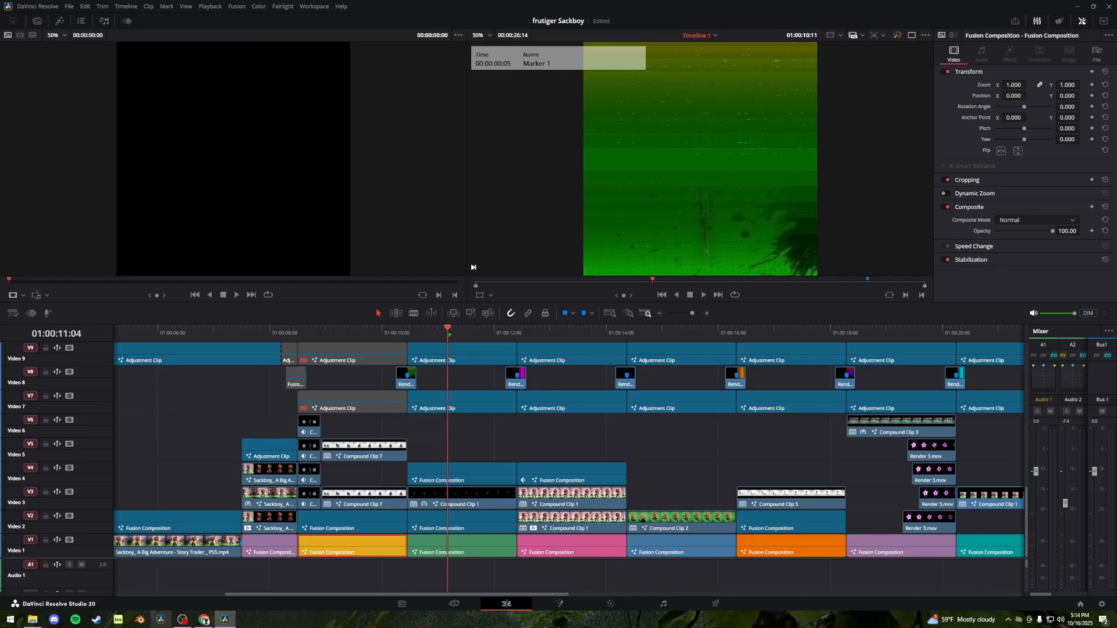
pyautogui.rightClick(477, 550)
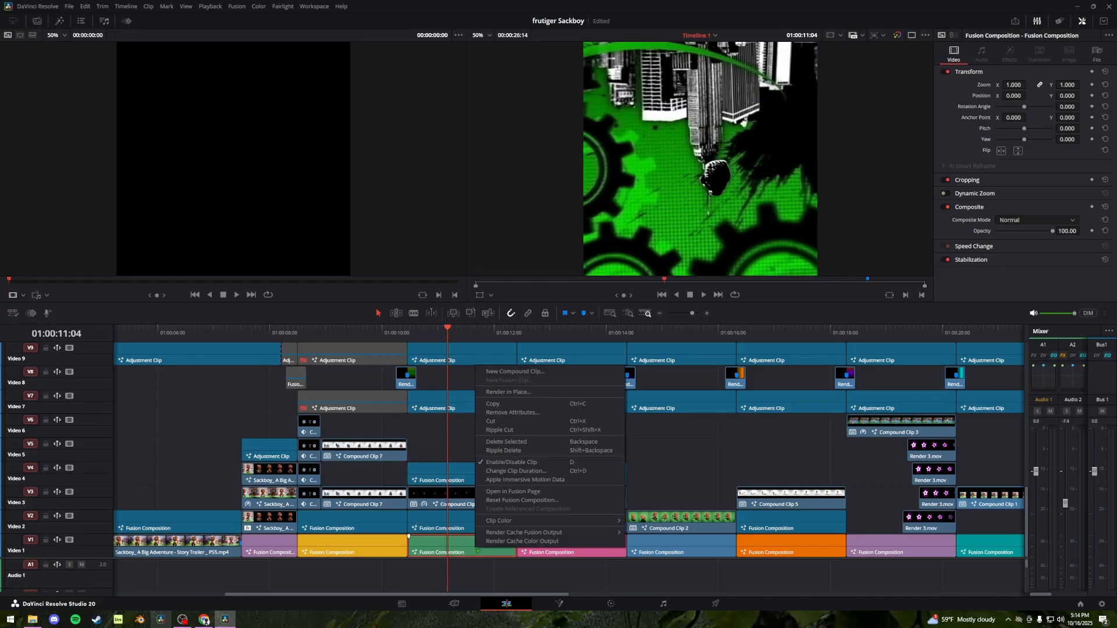
pyautogui.click(466, 382)
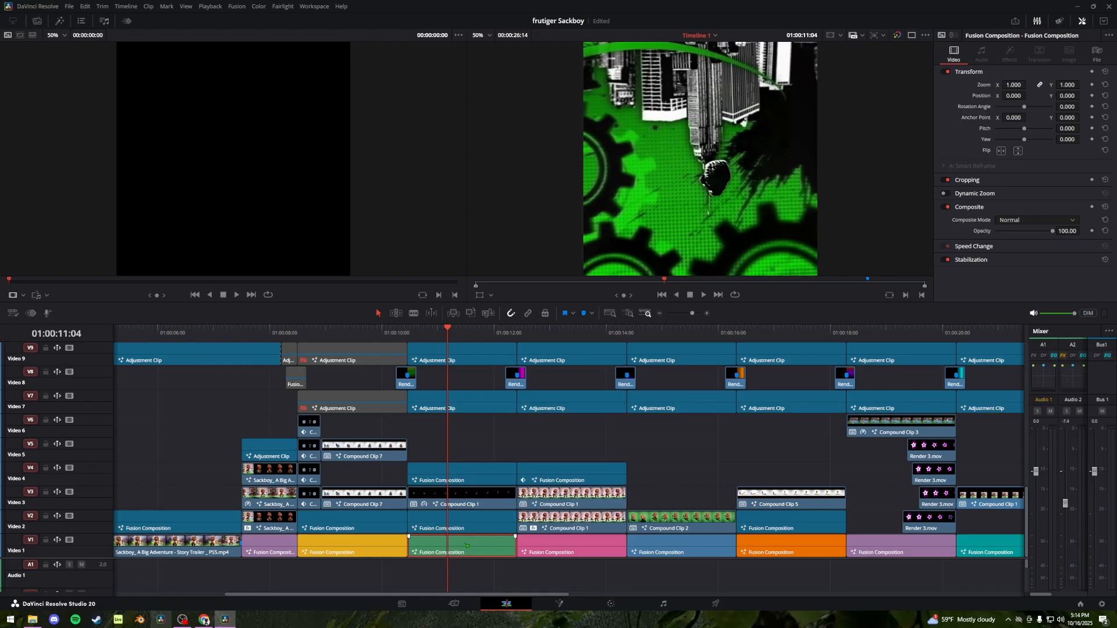
pyautogui.click(485, 361)
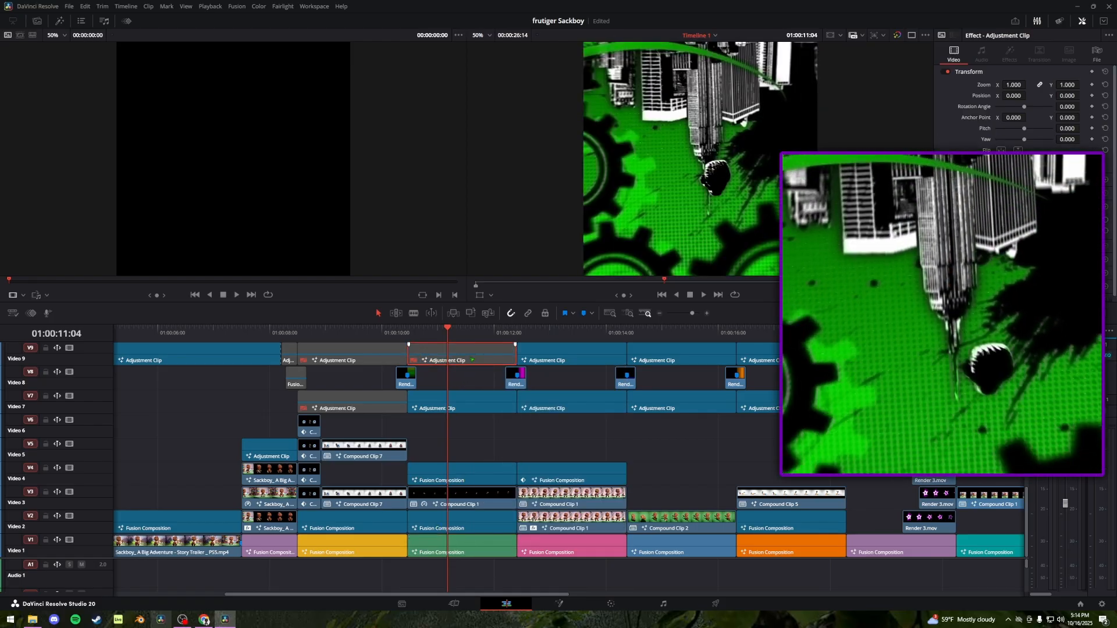
pyautogui.click(475, 408)
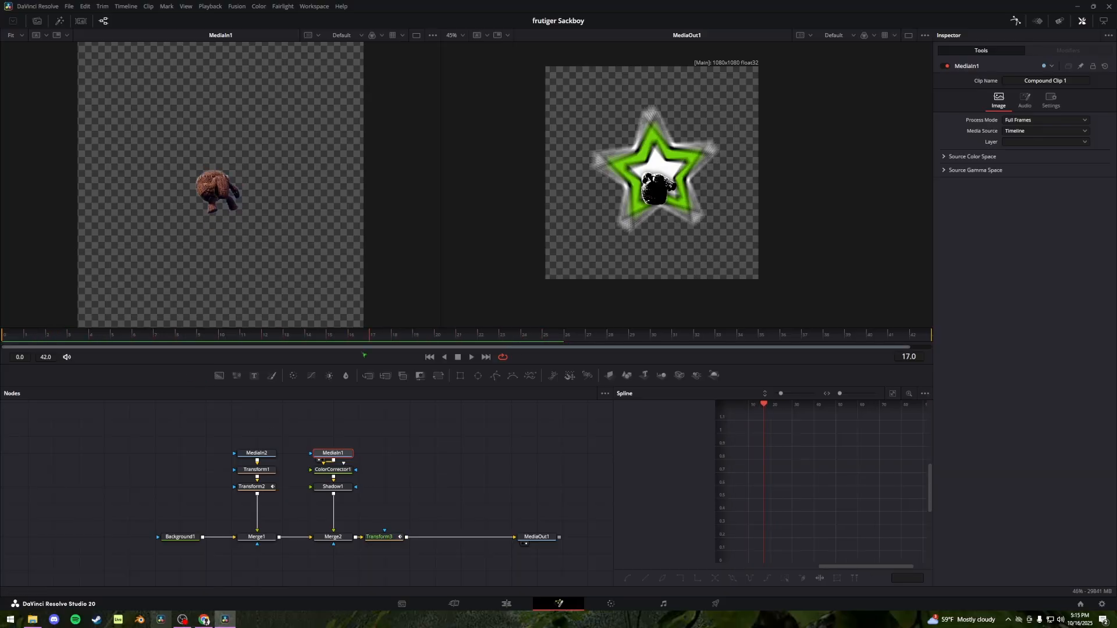
# Play the green star and Sackboy composition from frame 0 and preview its MediaIn2 node
pyautogui.moveTo(146, 355); pyautogui.dragTo(5, 354)
pyautogui.press('space')
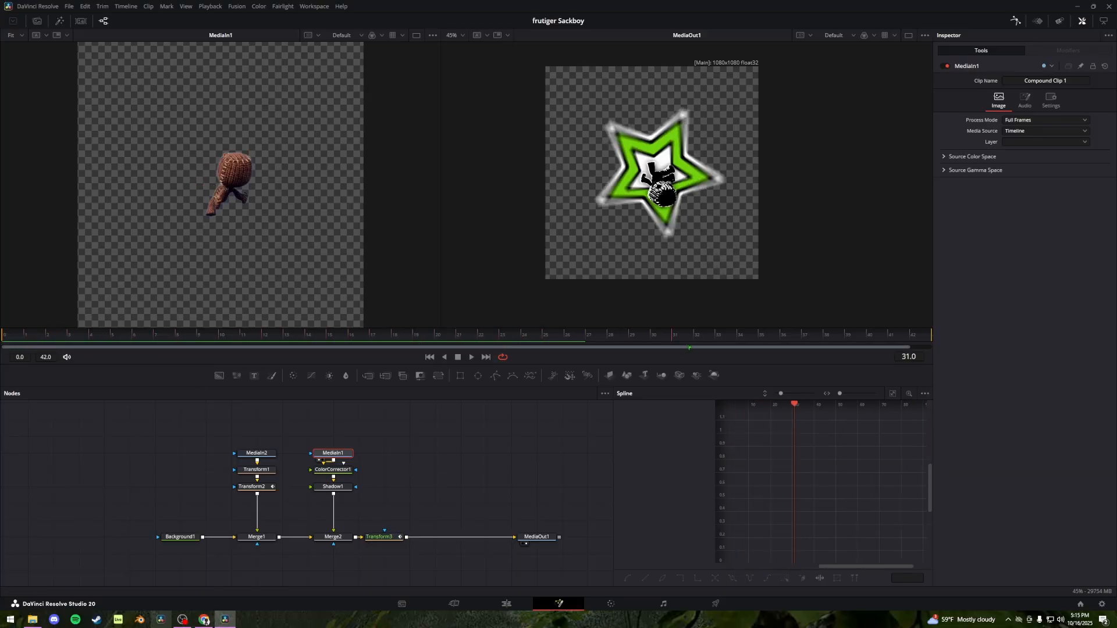
pyautogui.click(268, 457)
pyautogui.press('1')
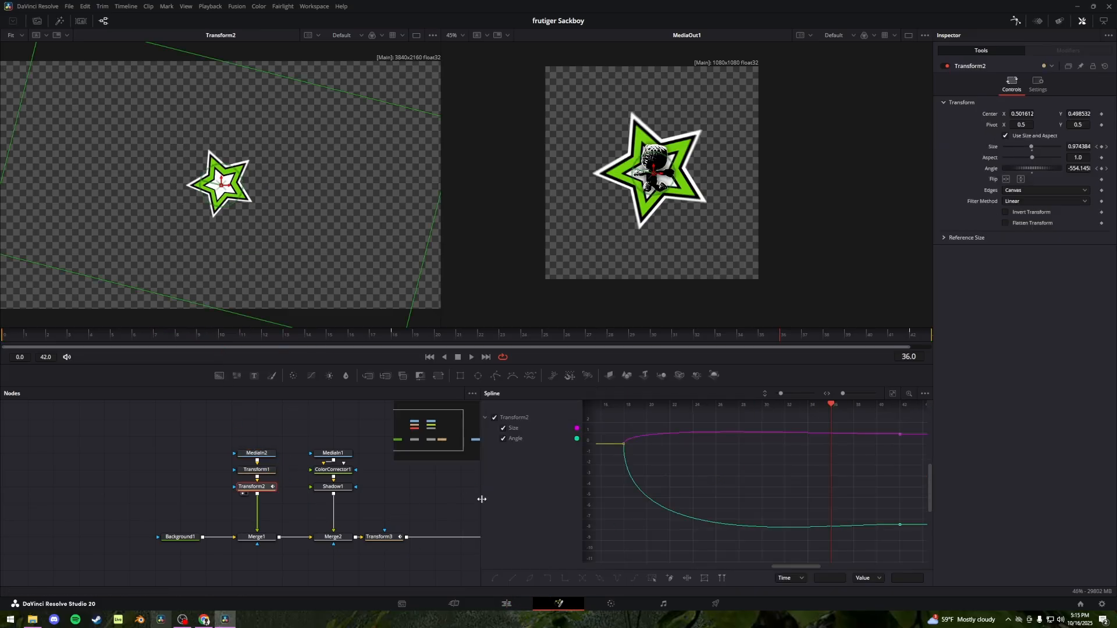
# Leave the star composition for the green city background composition and preview its Background1, dots and splat nodes
pyautogui.moveTo(482, 499); pyautogui.dragTo(610, 499)
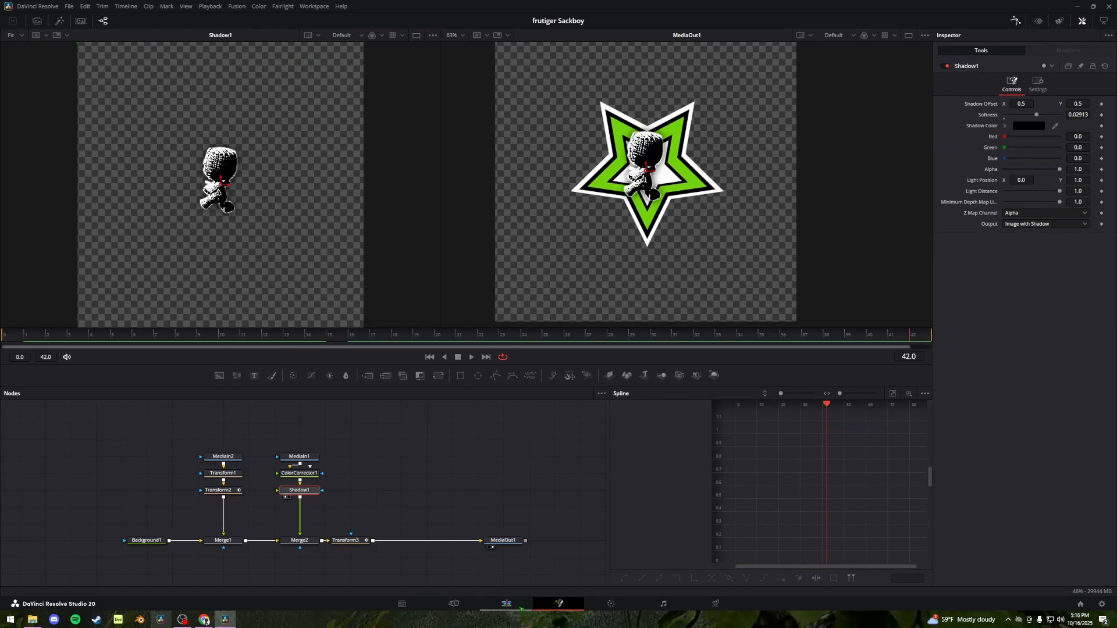
pyautogui.click(514, 605)
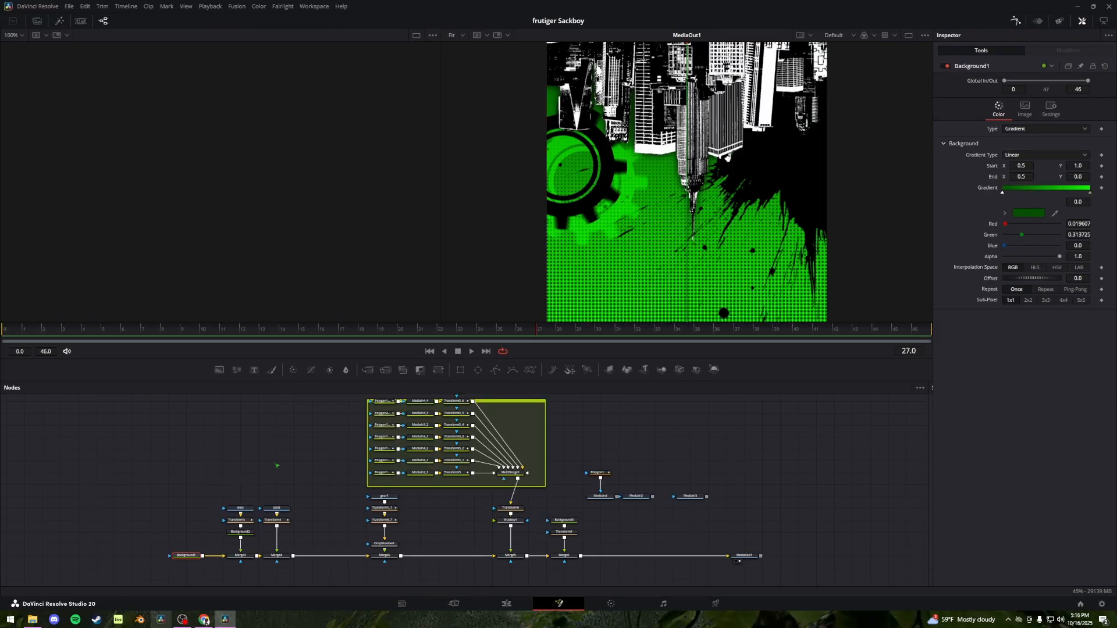
pyautogui.press('1')
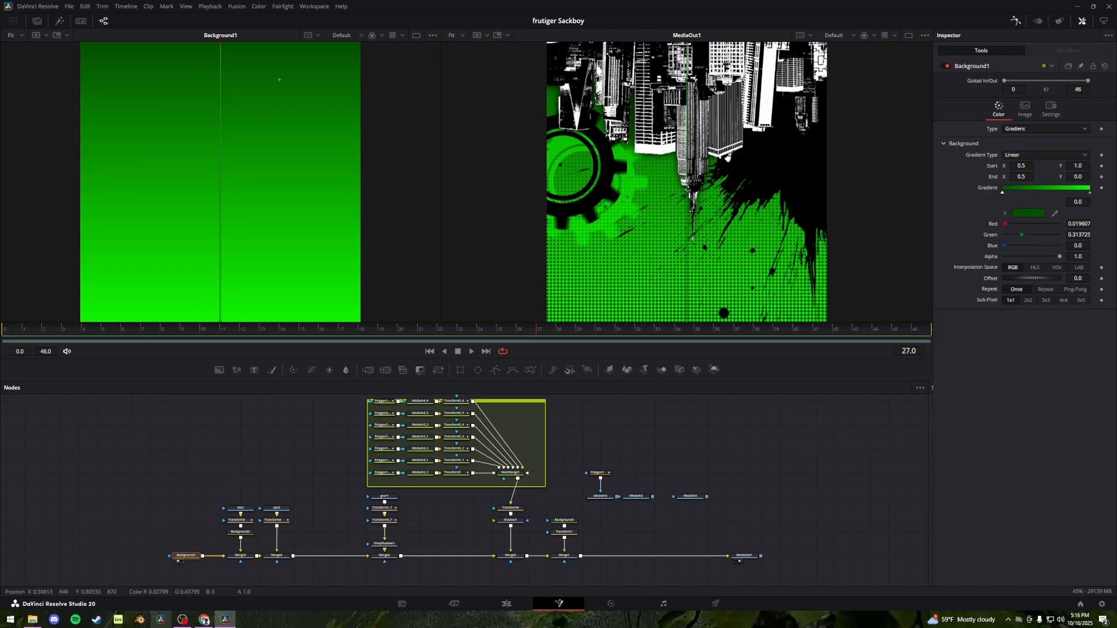
pyautogui.click(240, 509)
pyautogui.press('1')
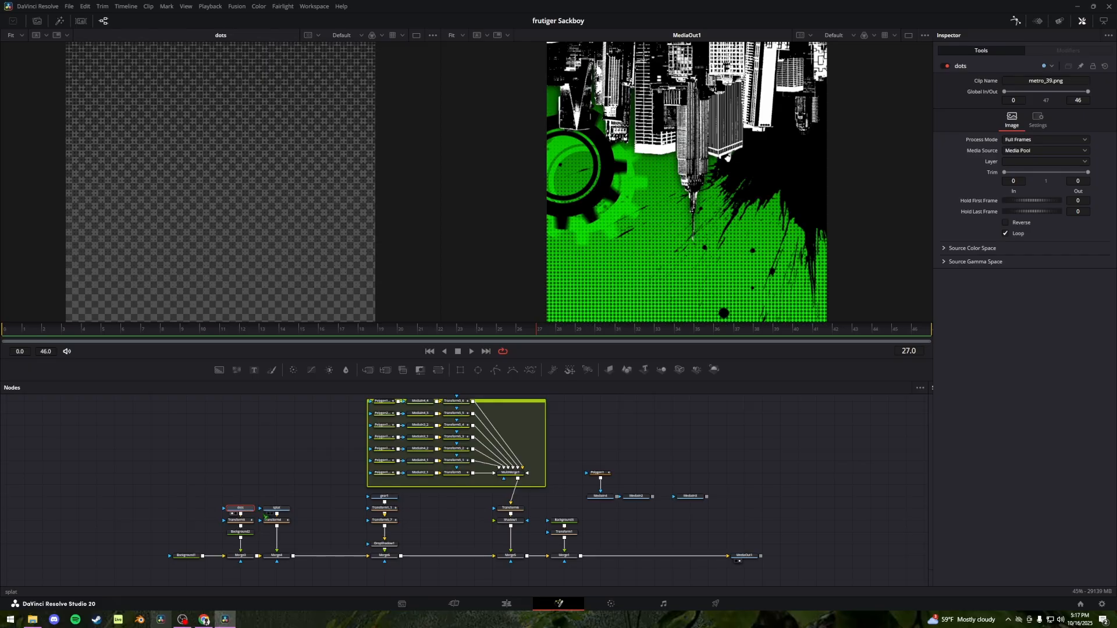
pyautogui.click(276, 508)
pyautogui.press('1')
# Scrub to frame 39 with the splat's Transform4 selected, and preview the gear1 and Transform5_7 nodes
pyautogui.click(232, 516)
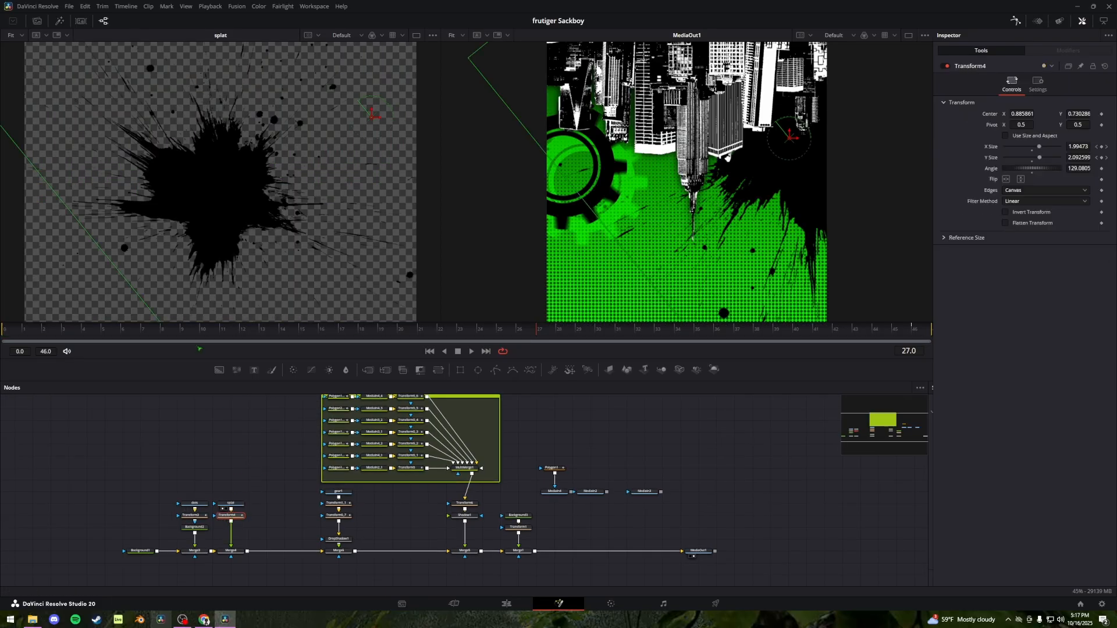
pyautogui.moveTo(87, 332); pyautogui.dragTo(630, 337)
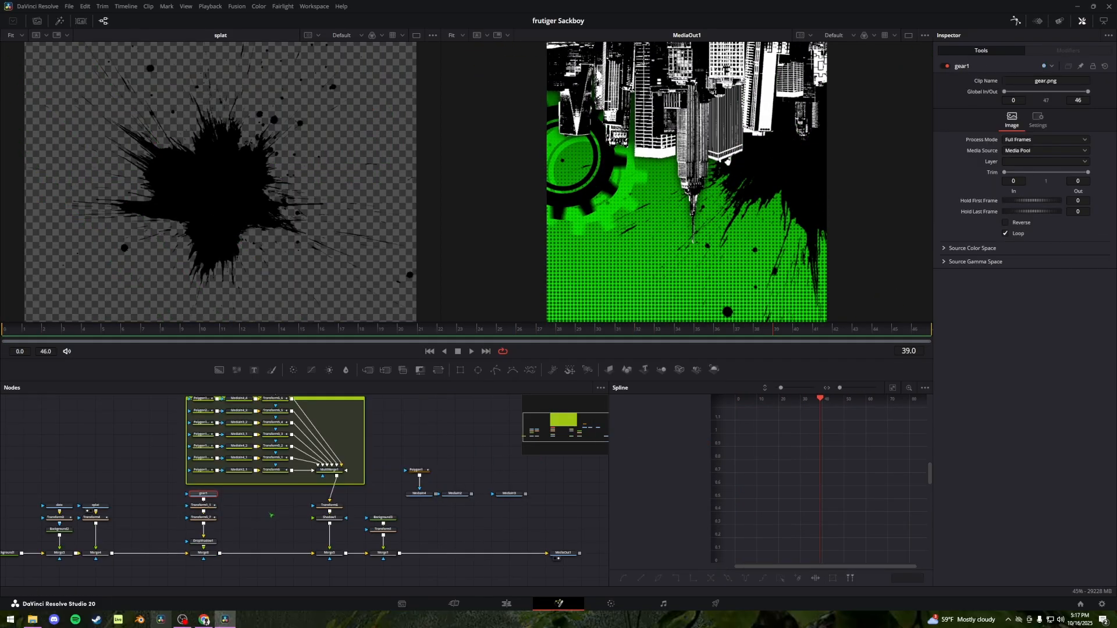
pyautogui.press('1')
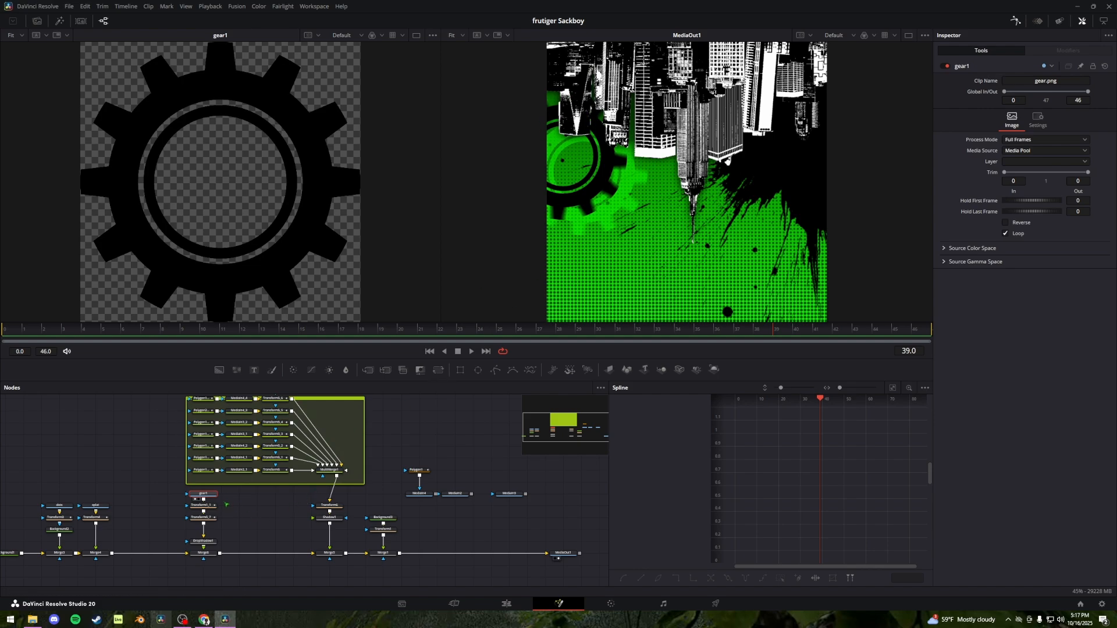
pyautogui.click(210, 517)
pyautogui.press('1')
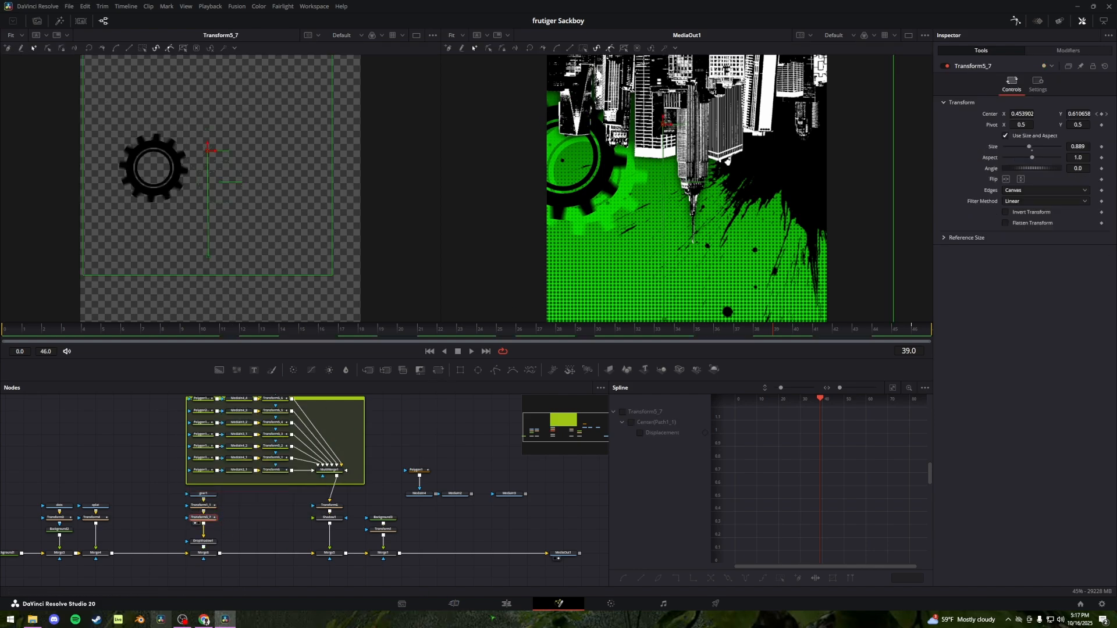
# Open the Video 4 Fusion composition over the green scene, scrub through its foreground gears animation and return to the edit timeline
pyautogui.hotkey('shift', '4')
pyautogui.rightClick(481, 478)
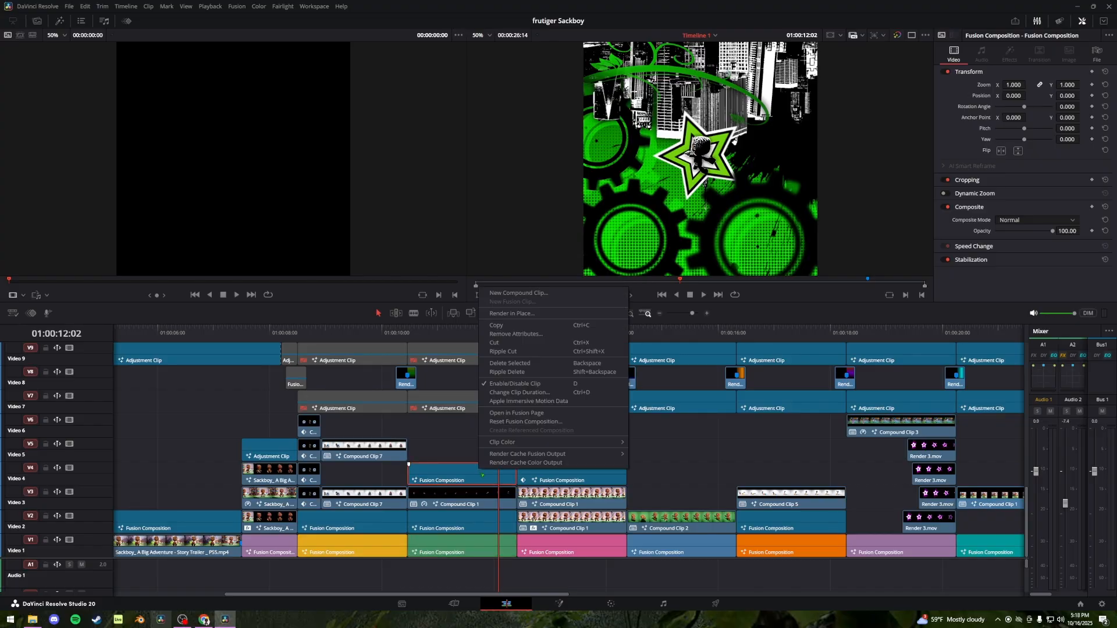
pyautogui.click(517, 417)
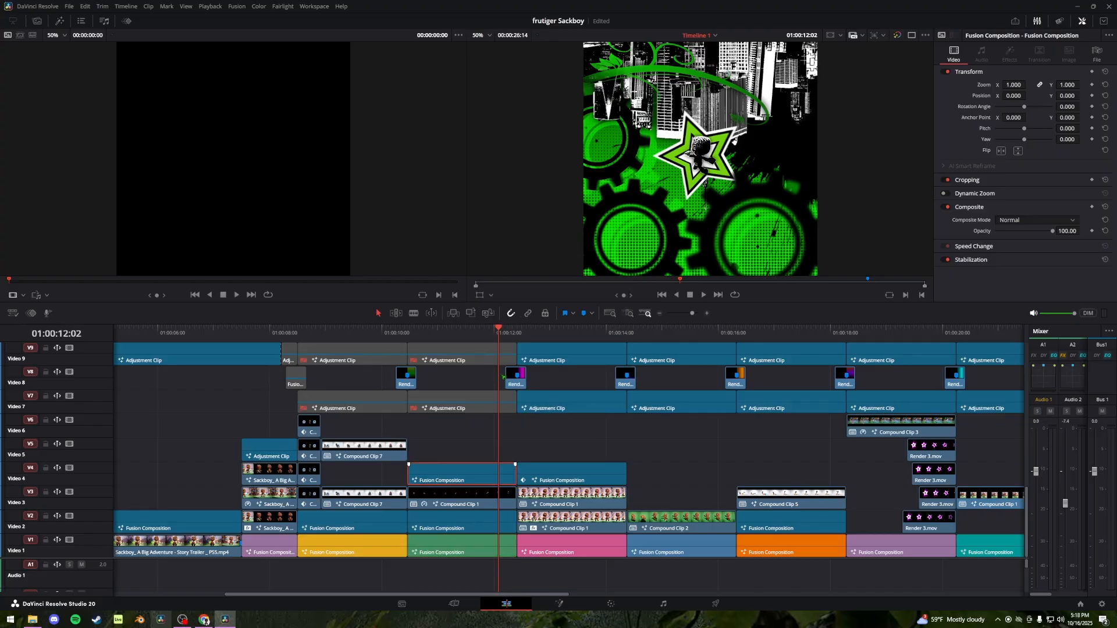
pyautogui.hotkey('shift', '5')
pyautogui.moveTo(280, 329); pyautogui.dragTo(537, 328)
pyautogui.moveTo(401, 419); pyautogui.dragTo(394, 498)
pyautogui.moveTo(459, 330); pyautogui.dragTo(781, 333)
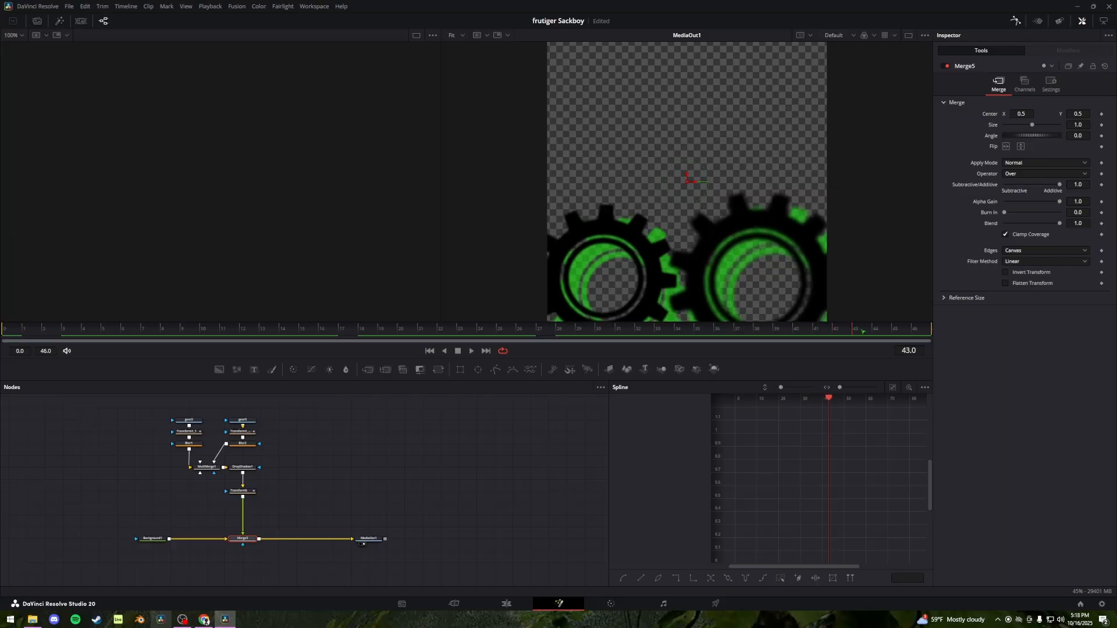
pyautogui.click(506, 603)
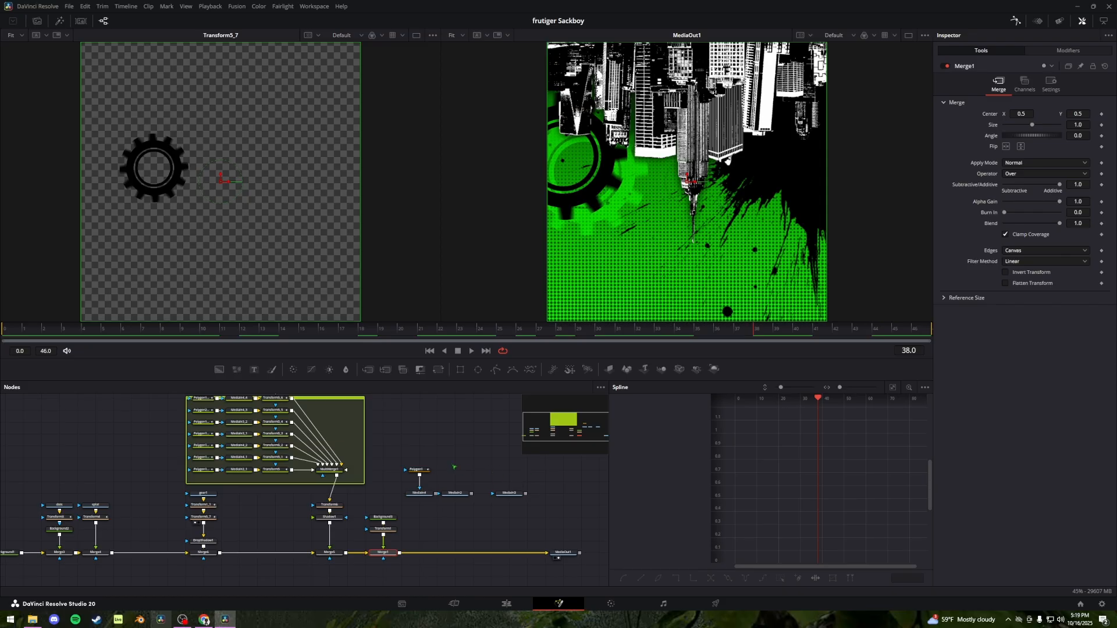
# Preview the DropShadow1 node that gives the gear in the green city composition its green shadow
pyautogui.moveTo(375, 428); pyautogui.dragTo(366, 435)
pyautogui.click(203, 540)
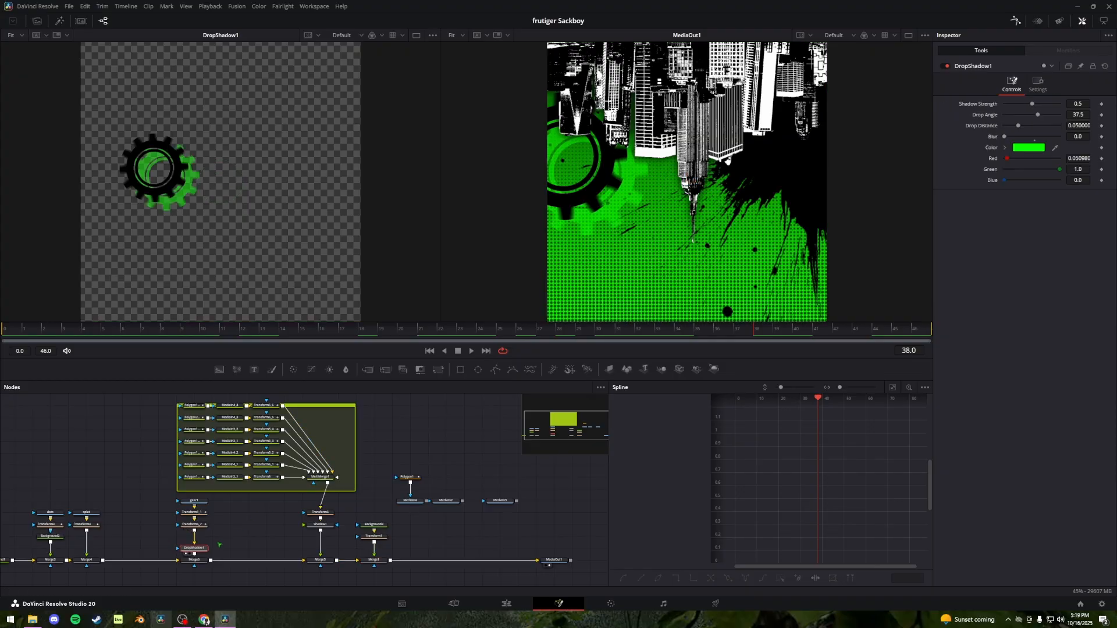
pyautogui.moveTo(260, 516); pyautogui.dragTo(240, 517)
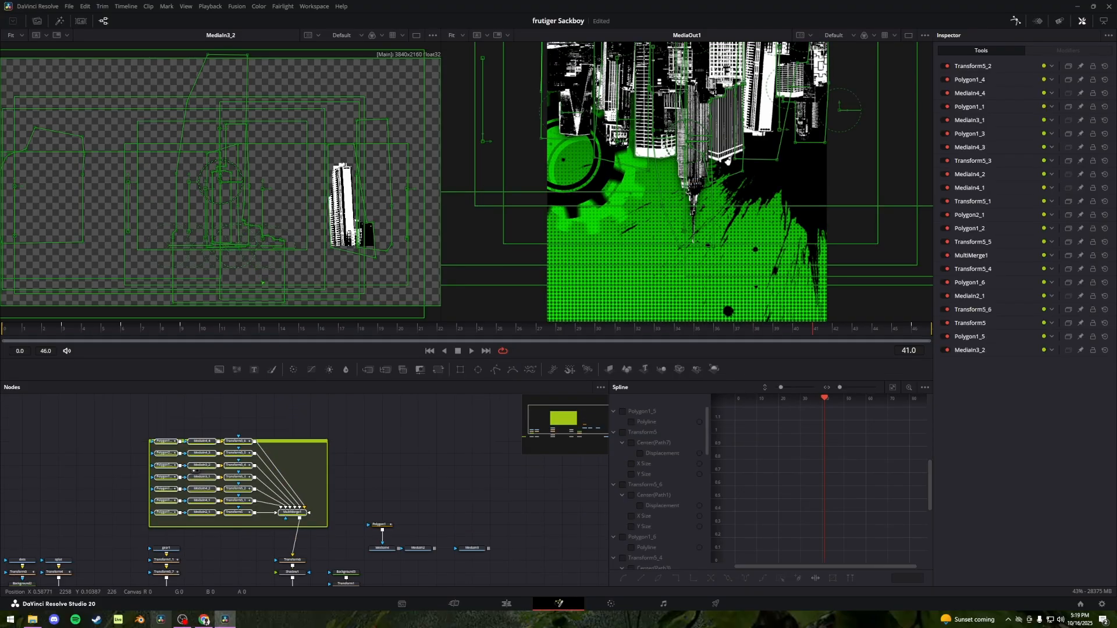
# Preview the Polygon1_6 mask, the MediaIn4_4 building cutout and the building cutout below it in the city group
pyautogui.click(271, 448)
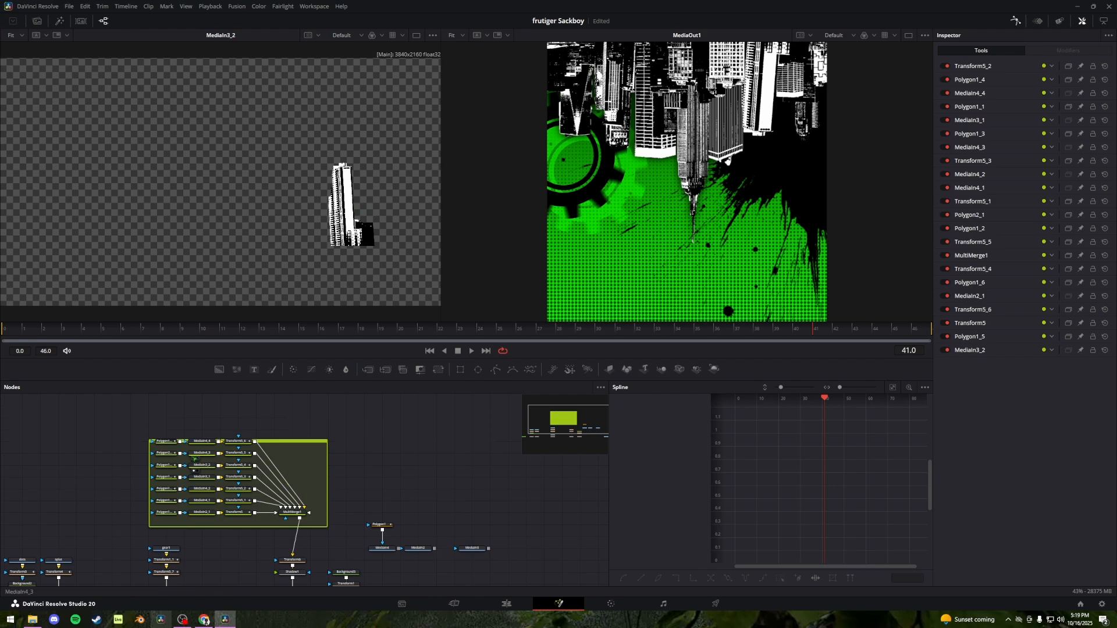
pyautogui.click(169, 442)
pyautogui.press('1')
pyautogui.click(198, 442)
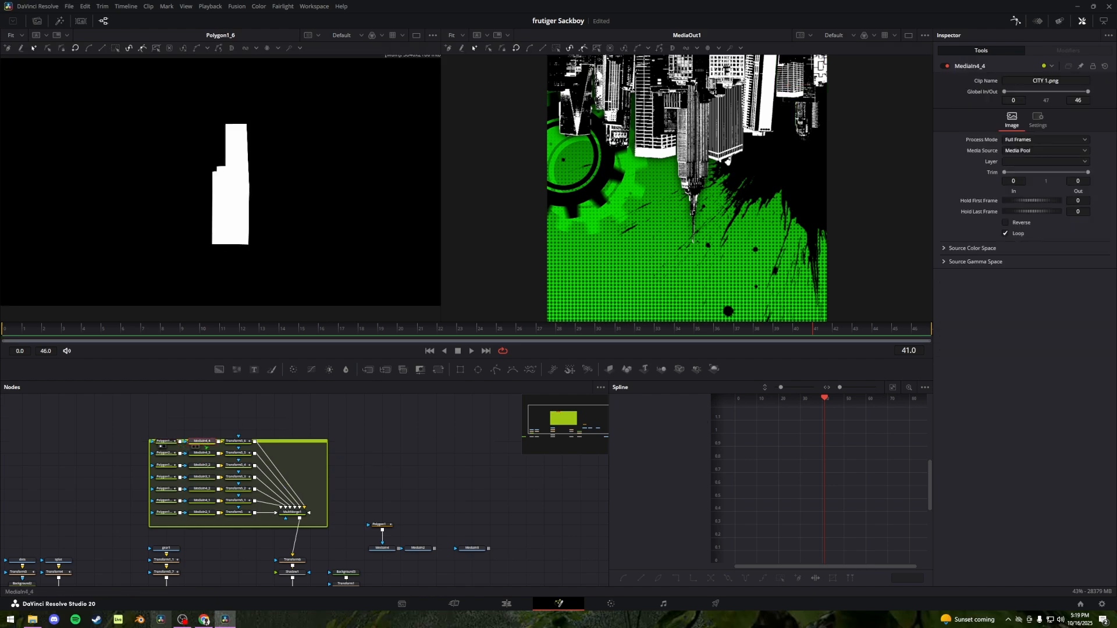
pyautogui.press('1')
pyautogui.click(197, 454)
pyautogui.press('1')
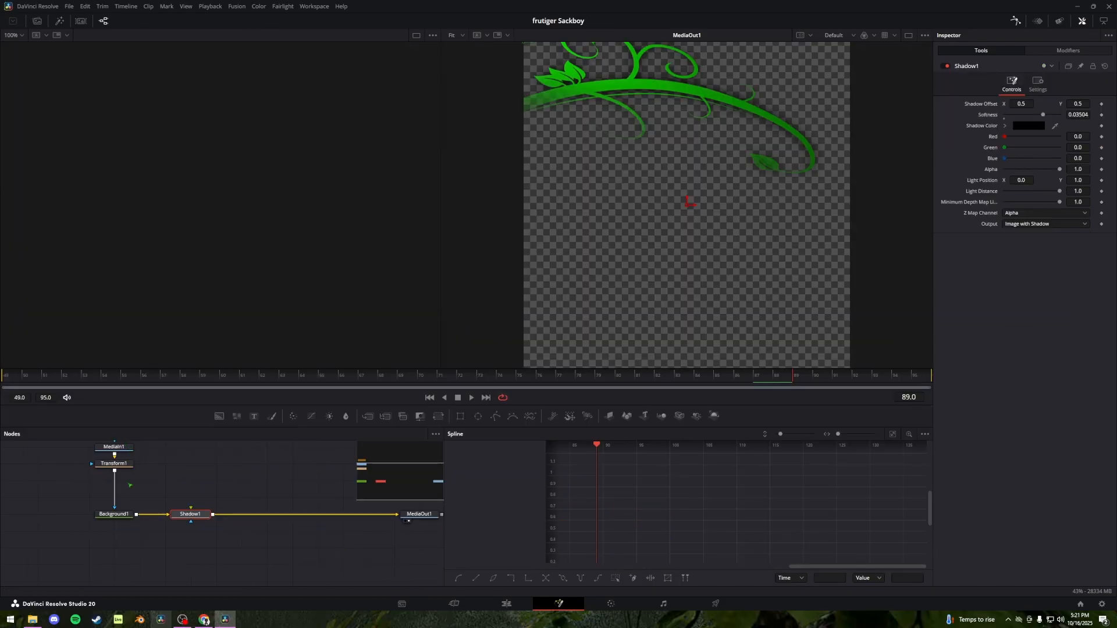
# Examine the green vine composition's MediaIn1, Rectangle1 and Transform1 nodes and scrub through its animation to frame 94
pyautogui.moveTo(151, 465); pyautogui.dragTo(314, 362)
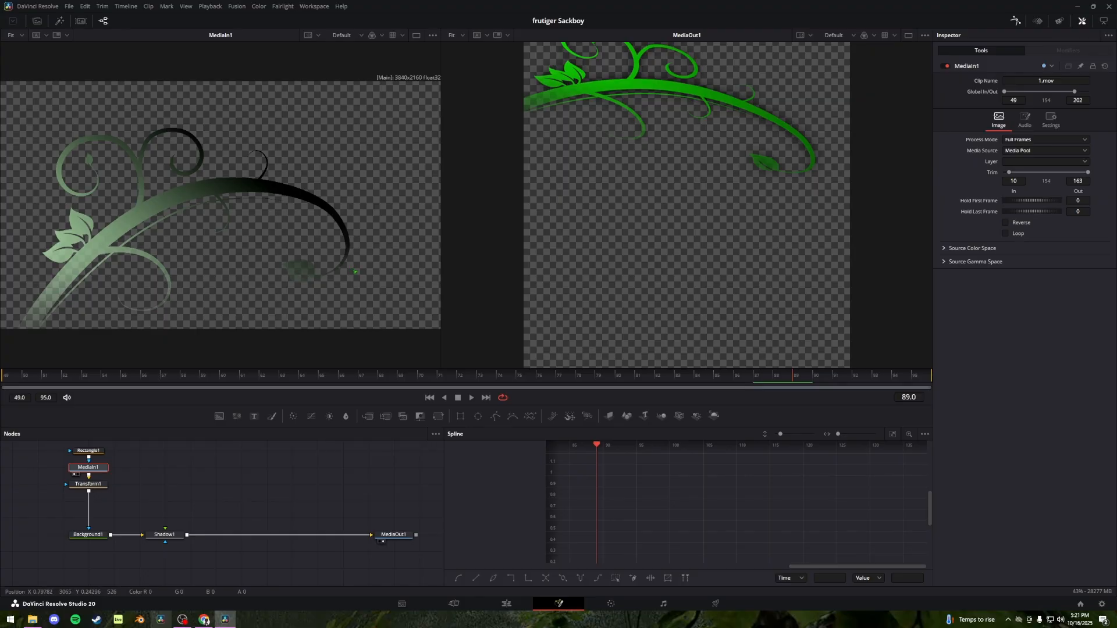
pyautogui.click(81, 452)
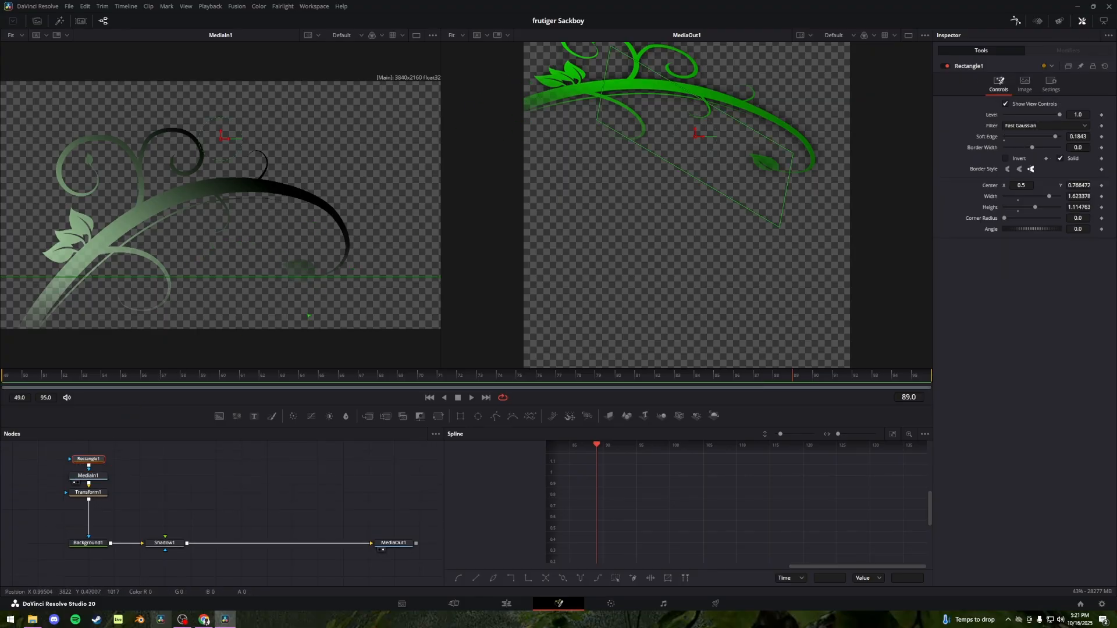
pyautogui.moveTo(88, 492); pyautogui.dragTo(47, 166)
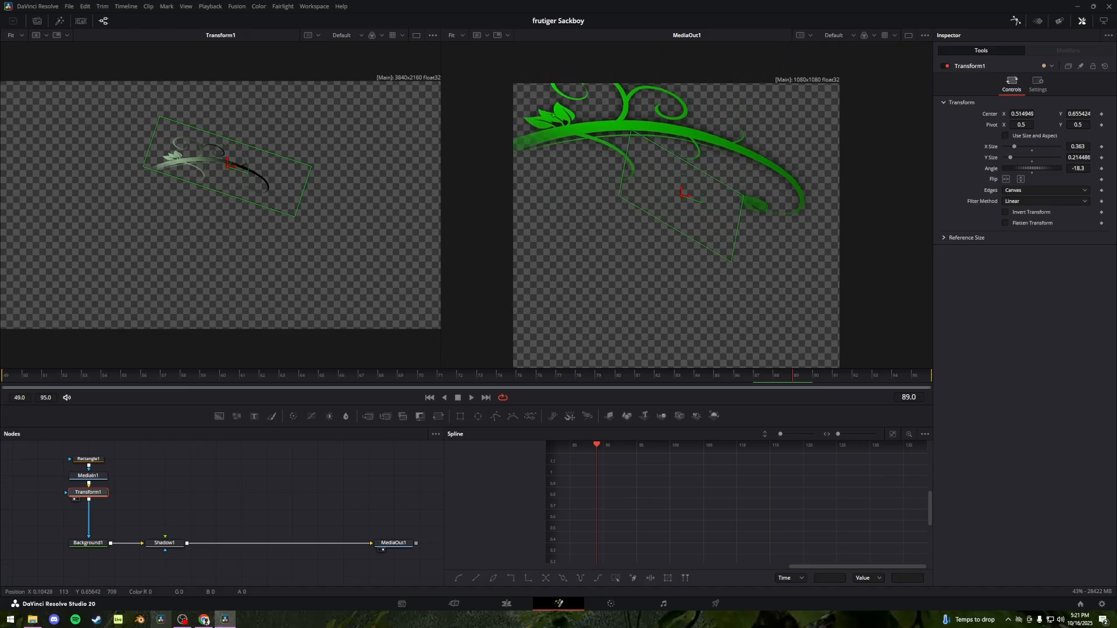
pyautogui.moveTo(229, 380); pyautogui.dragTo(833, 367)
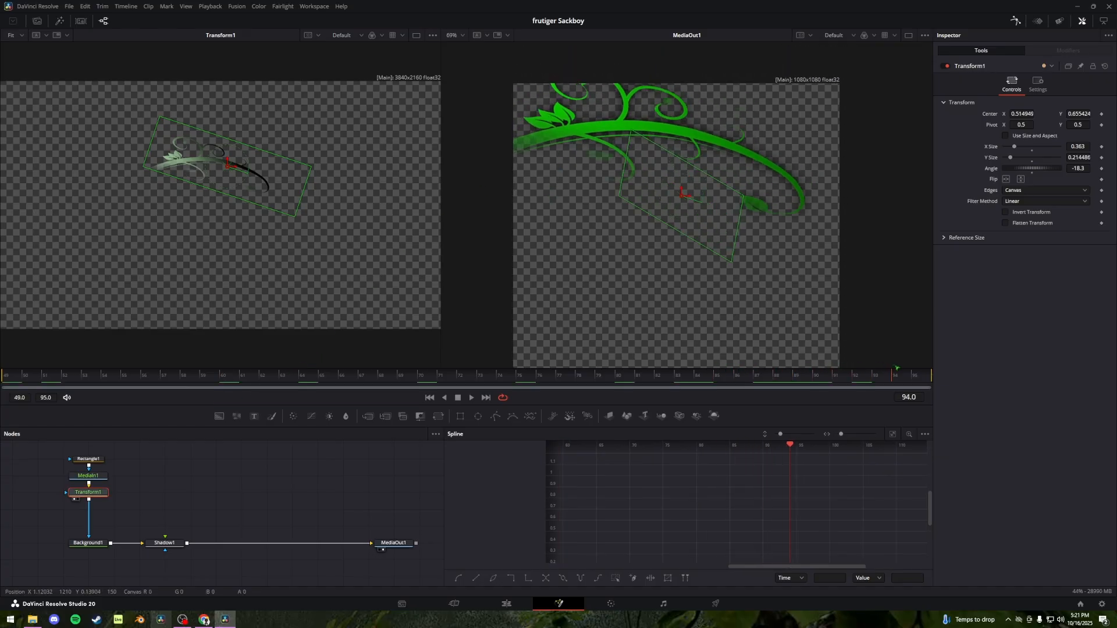
# Return to the edit timeline and examine the Render 13.mov color bar transition between the green and pink scenes
pyautogui.hotkey('shift', '4')
pyautogui.click(517, 364)
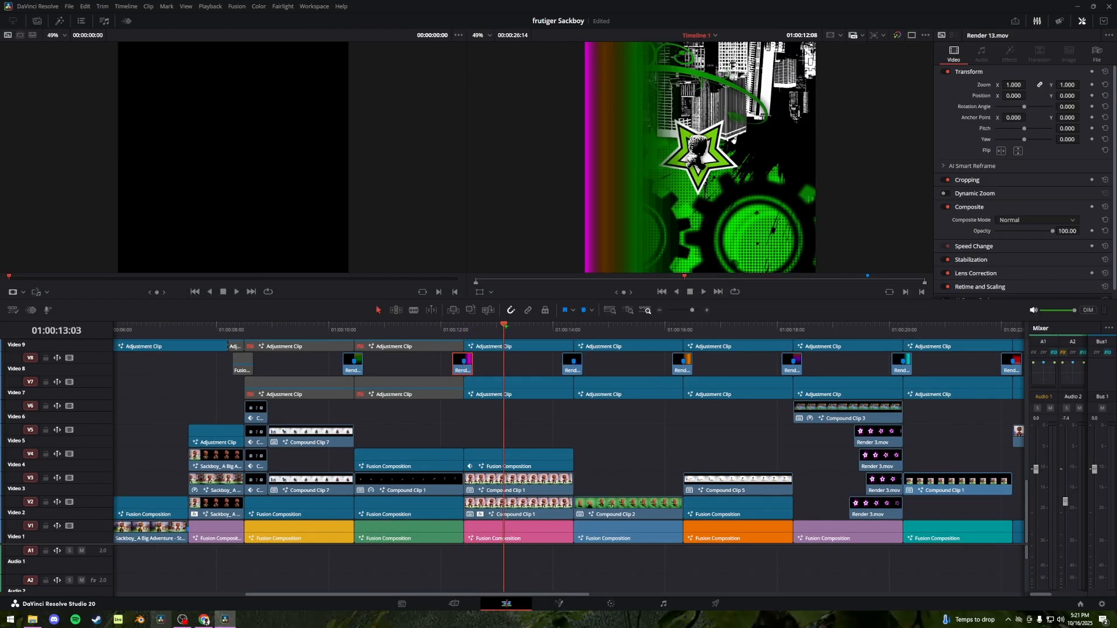
pyautogui.click(463, 330)
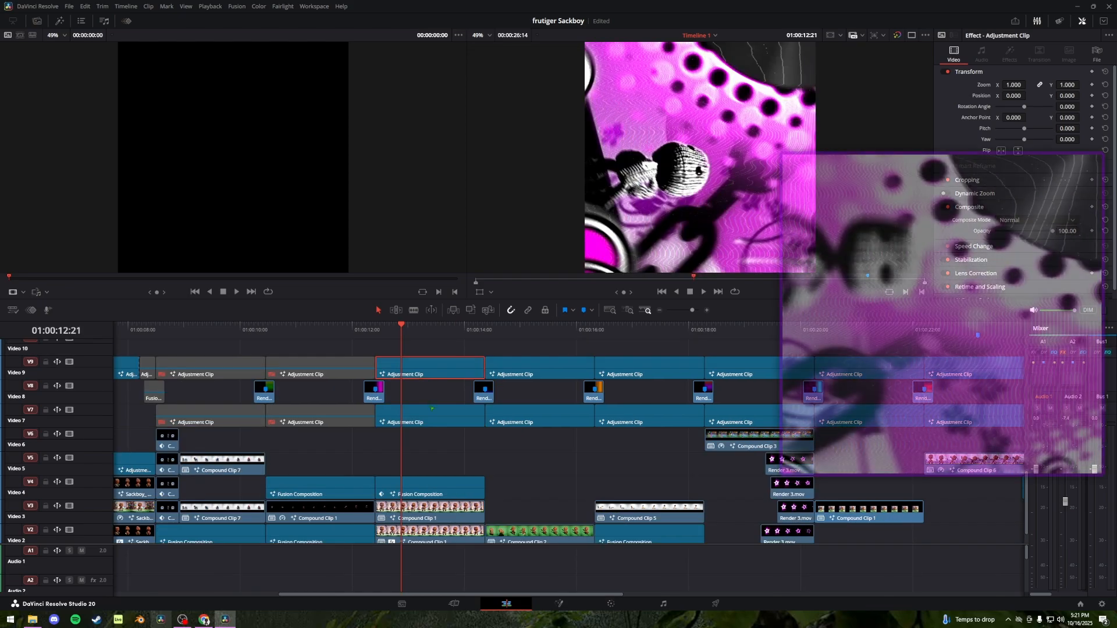
# Disable the Video 9 and Video 7 adjustment clips over the pink scene
pyautogui.press('d')
pyautogui.click(475, 425)
pyautogui.press('d')
pyautogui.scroll(-1, 475, 427)
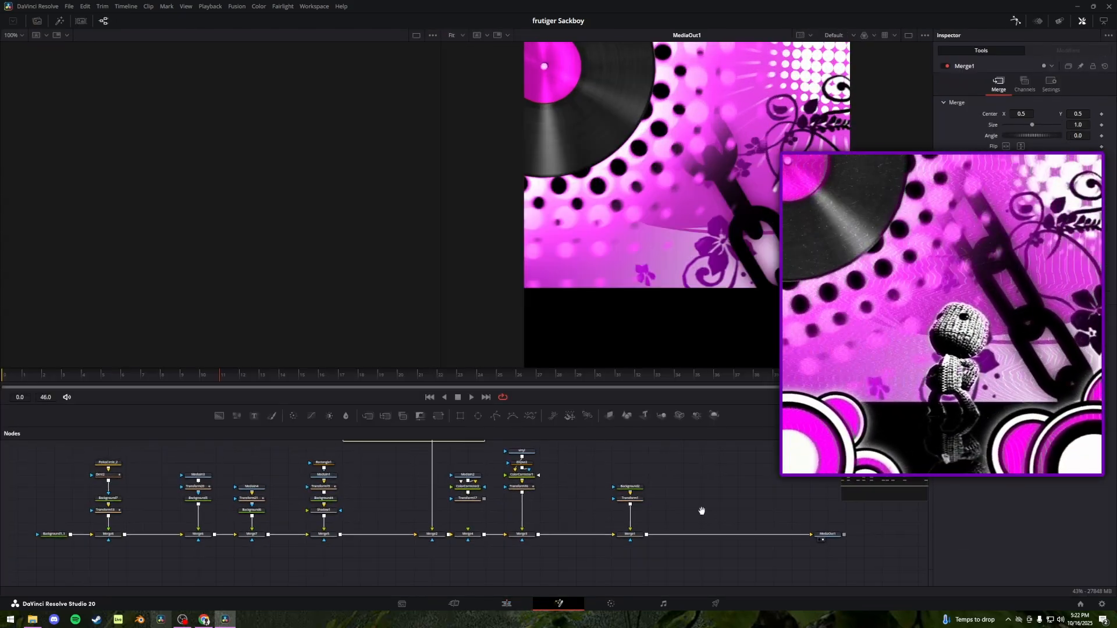
# Preview the Background1_1 gradient and the PolkaCircle_2 group in the pink scene's composition
pyautogui.moveTo(703, 511); pyautogui.dragTo(808, 514)
pyautogui.moveTo(399, 495); pyautogui.dragTo(417, 499)
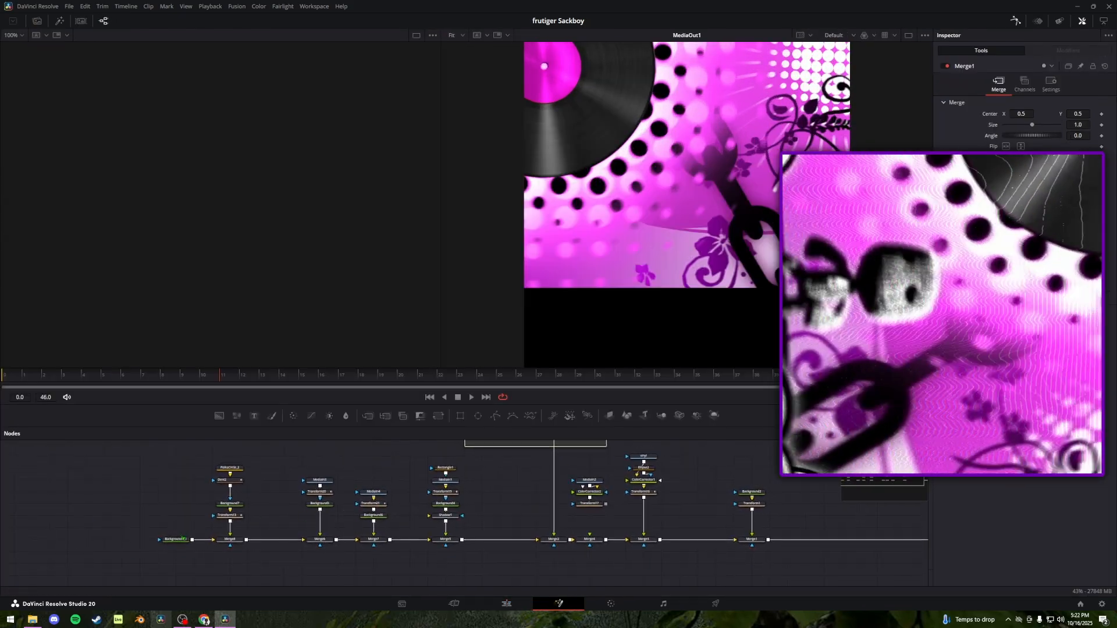
pyautogui.click(175, 540)
pyautogui.press('1')
pyautogui.moveTo(189, 507); pyautogui.dragTo(133, 508)
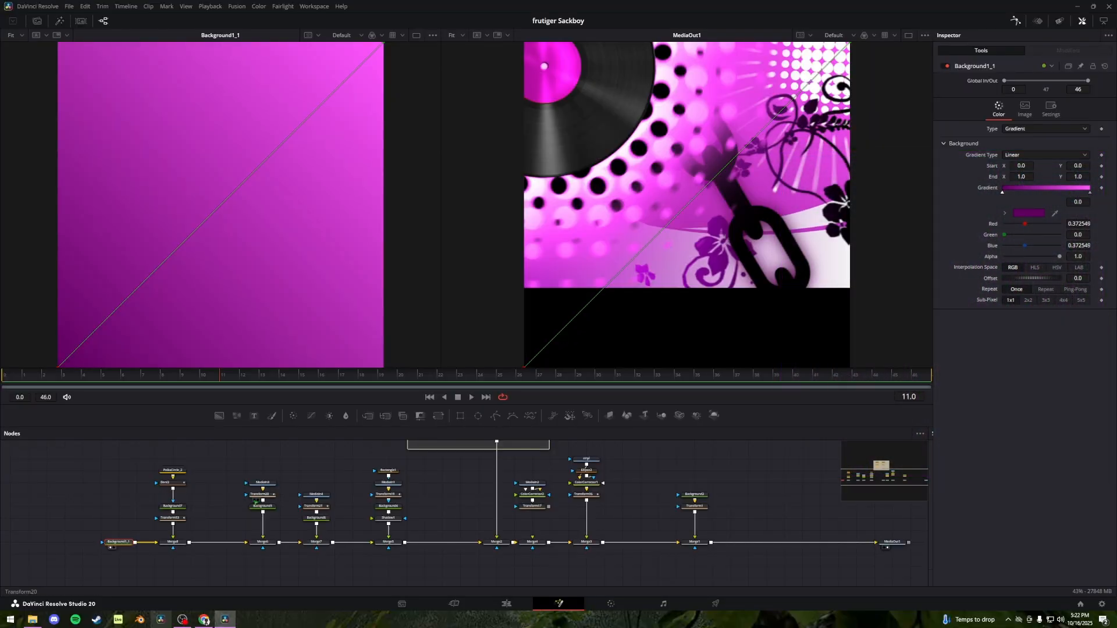
pyautogui.moveTo(181, 470); pyautogui.dragTo(181, 459)
pyautogui.press('1')
pyautogui.moveTo(273, 442); pyautogui.dragTo(260, 476)
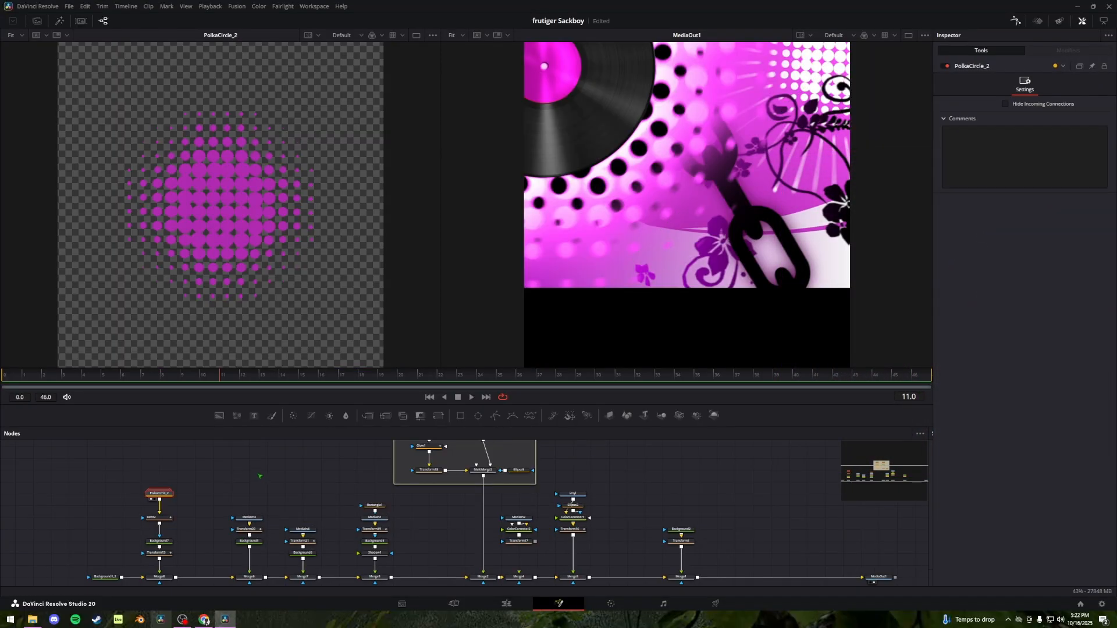
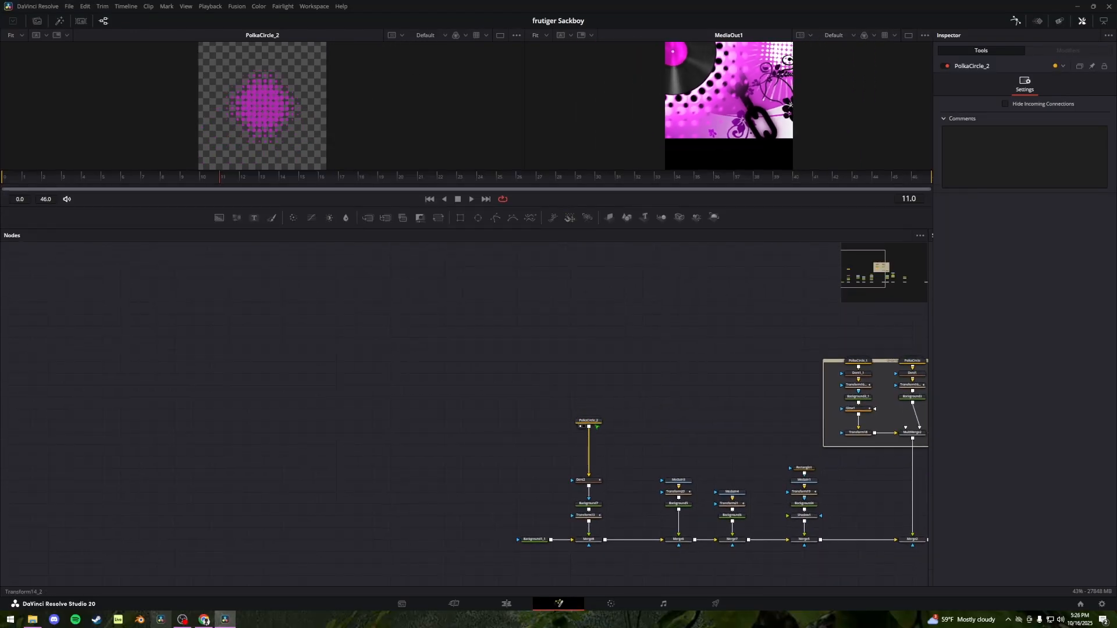
# Expand the PolkaCircle_2 group and examine its Background1_3 dot and the Ellipse1_2 mask that shapes it
pyautogui.moveTo(588, 422); pyautogui.dragTo(424, 300)
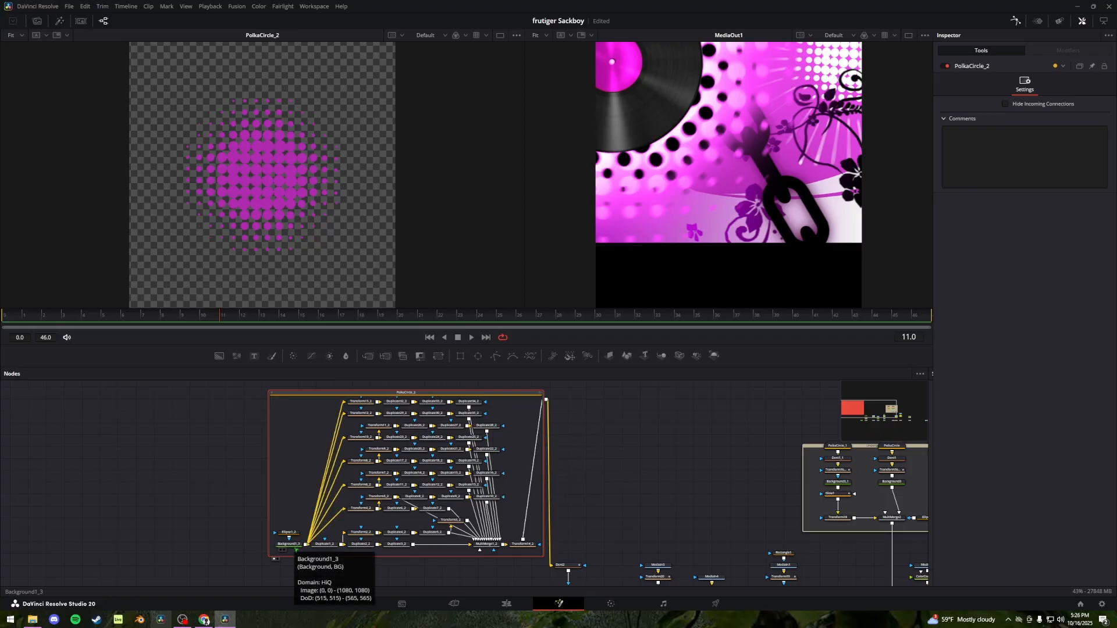
pyautogui.click(294, 546)
pyautogui.press('1')
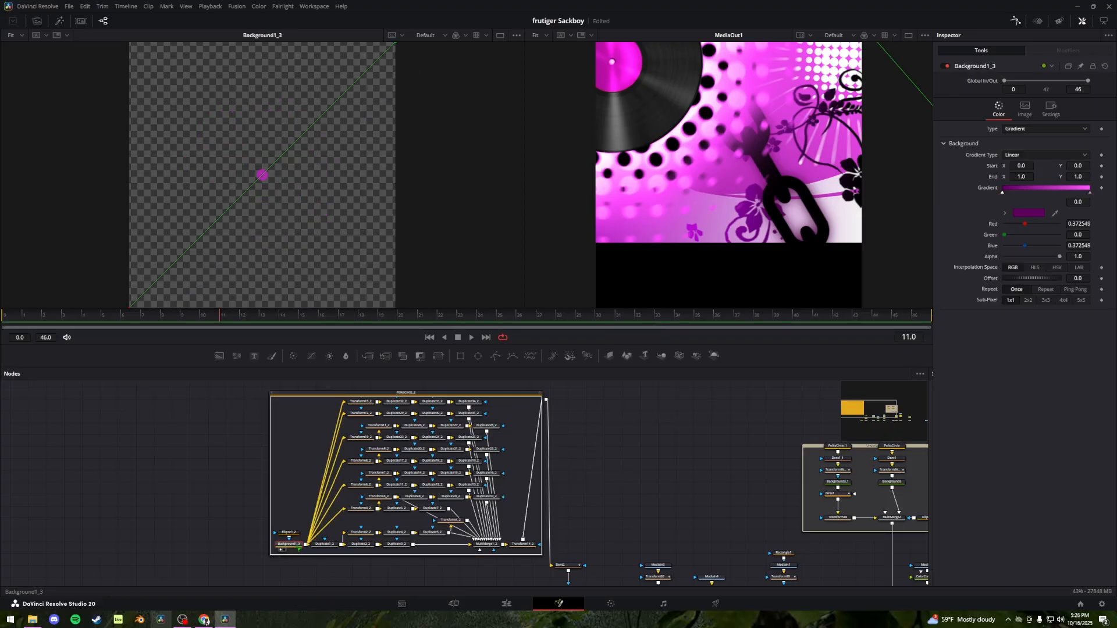
pyautogui.click(292, 532)
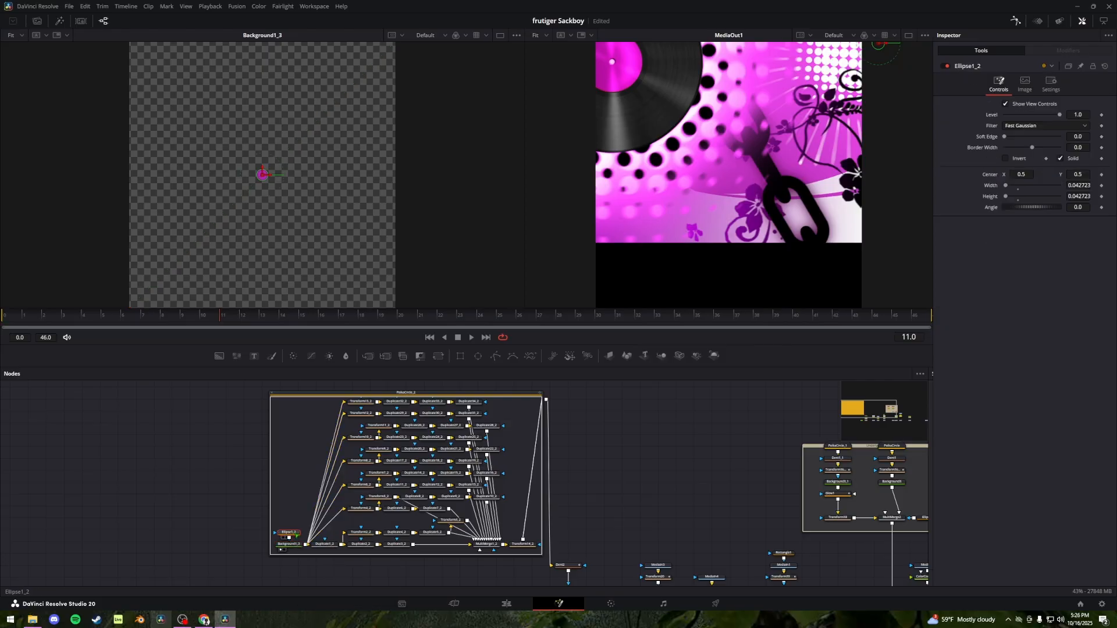
pyautogui.press('1')
pyautogui.press('1')
pyautogui.click(297, 545)
pyautogui.press('1')
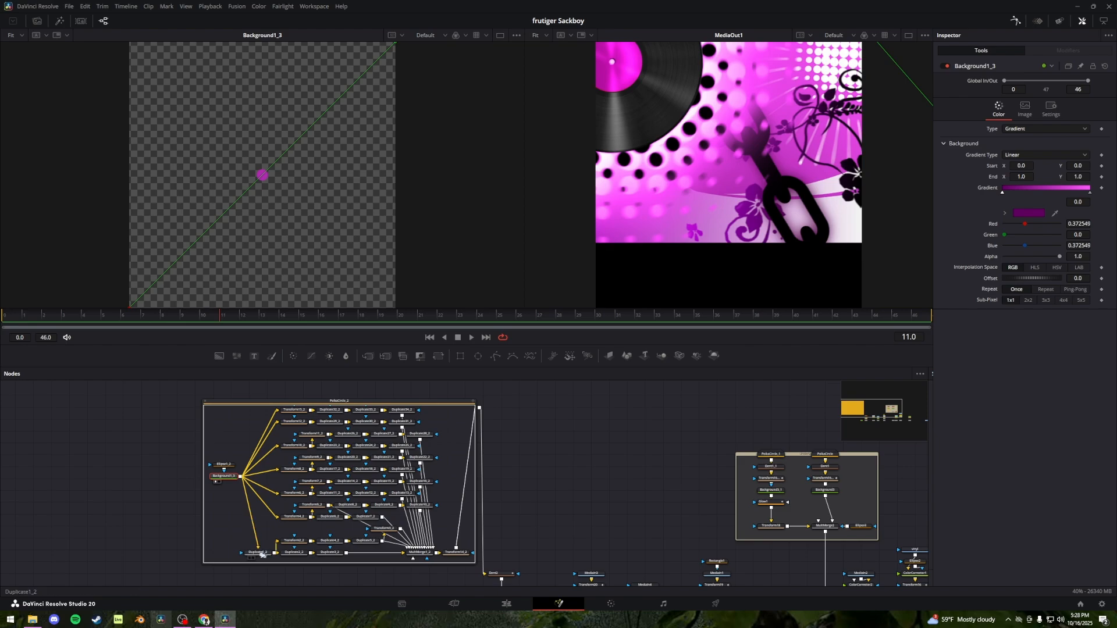
# Preview the Transform2_2 and Duplicate10_2 nodes that repeat the dot inside the PolkaCircle_2 group
pyautogui.click(289, 542)
pyautogui.press('1')
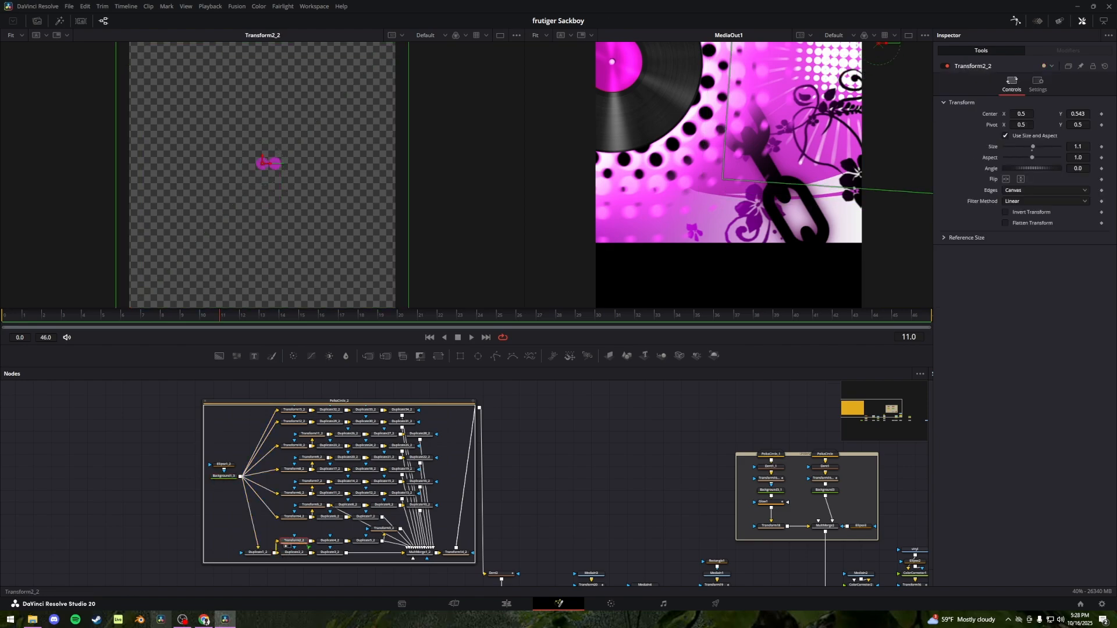
pyautogui.click(420, 504)
pyautogui.press('1')
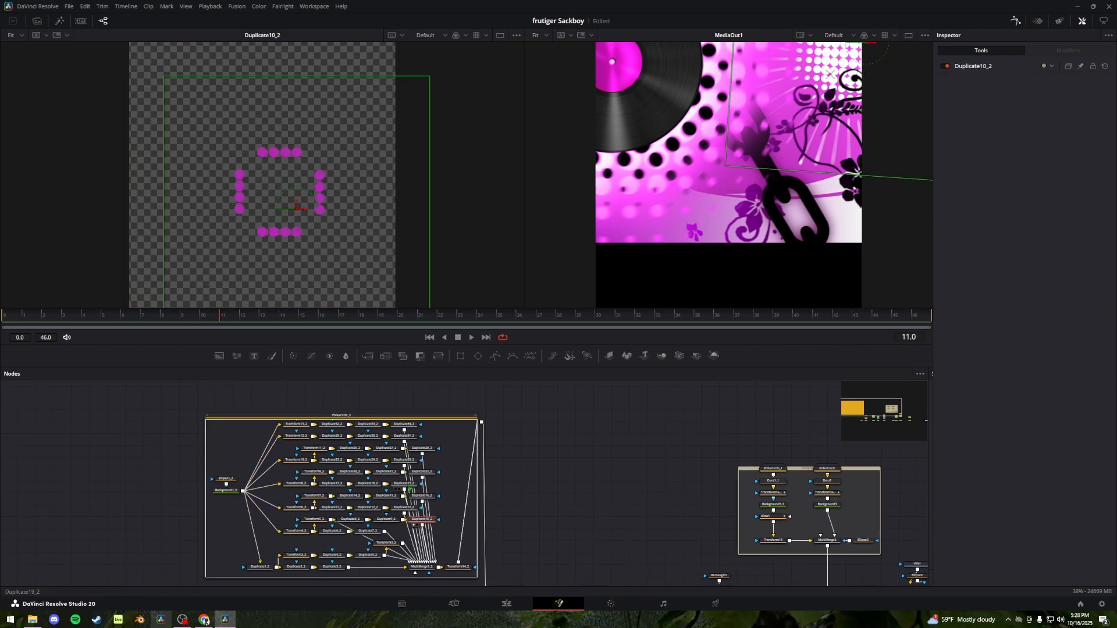
# Collapse the PolkaCircle_2 group and examine the polka dots up close in the final MediaOut1 image
pyautogui.moveTo(512, 502); pyautogui.dragTo(424, 435)
pyautogui.hotkey('ctrl', 'e')
pyautogui.moveTo(843, 70)
pyautogui.mouseDown()
pyautogui.moveTo(774, 137)
pyautogui.moveTo(743, 128)
pyautogui.moveTo(820, 104)
pyautogui.moveTo(832, 78)
pyautogui.mouseUp()
pyautogui.scroll(3, 774, 137)
pyautogui.scroll(-2, 743, 128)
pyautogui.scroll(4, 742, 128)
pyautogui.scroll(-4, 743, 128)
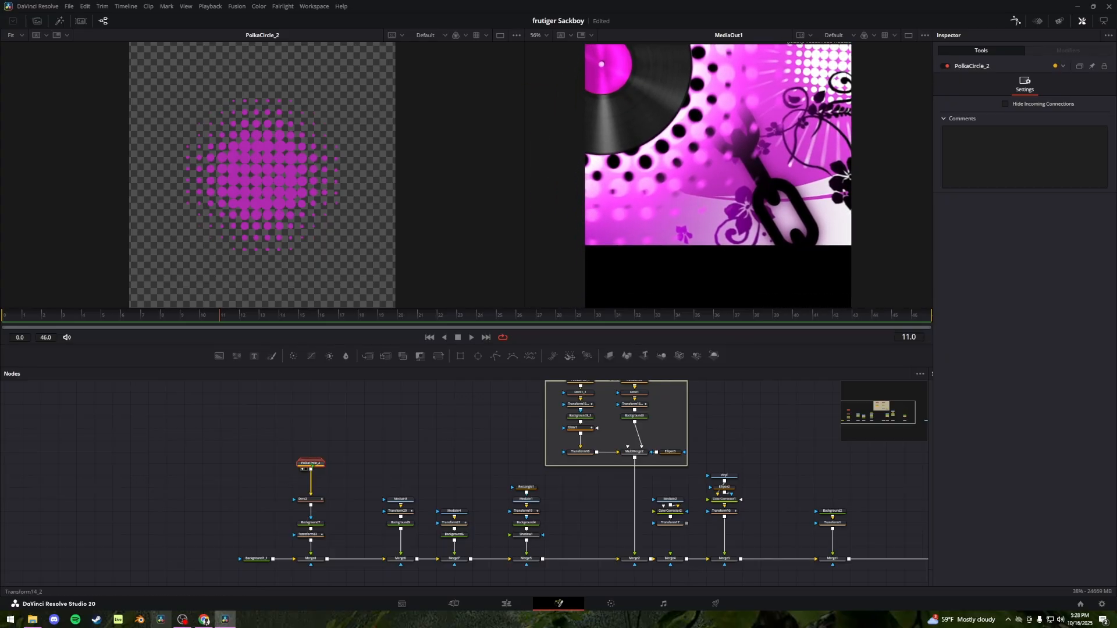
# Preview the Dent2 node that distorts the PolkaCircle_2 dots and scrub back to frame 0 to examine its changing size
pyautogui.press('1')
pyautogui.click(317, 501)
pyautogui.press('1')
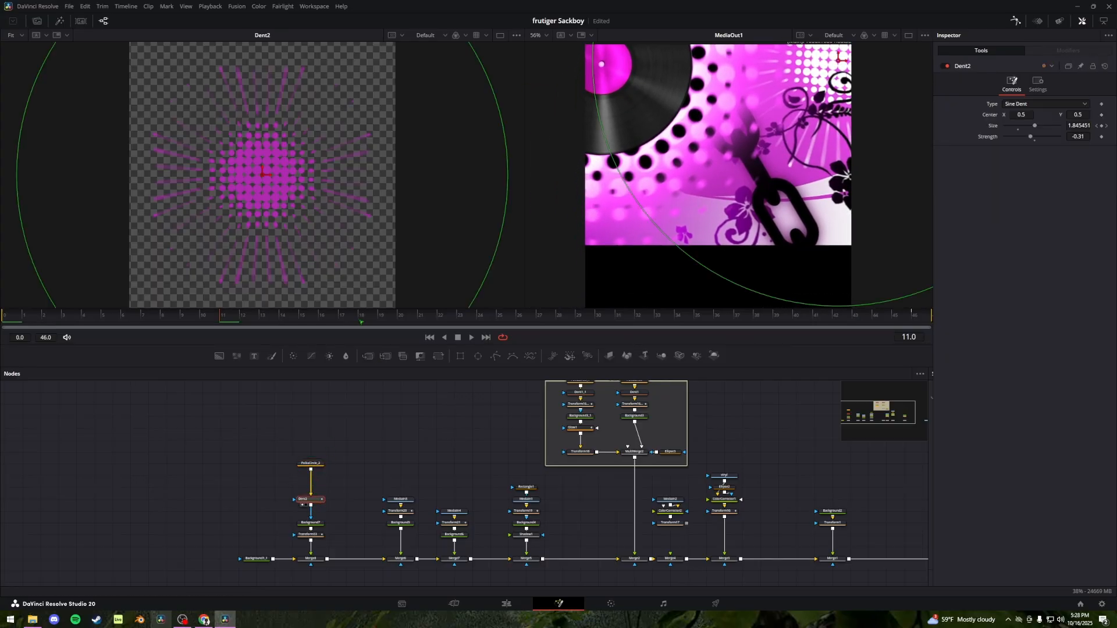
pyautogui.moveTo(229, 324); pyautogui.dragTo(2, 321)
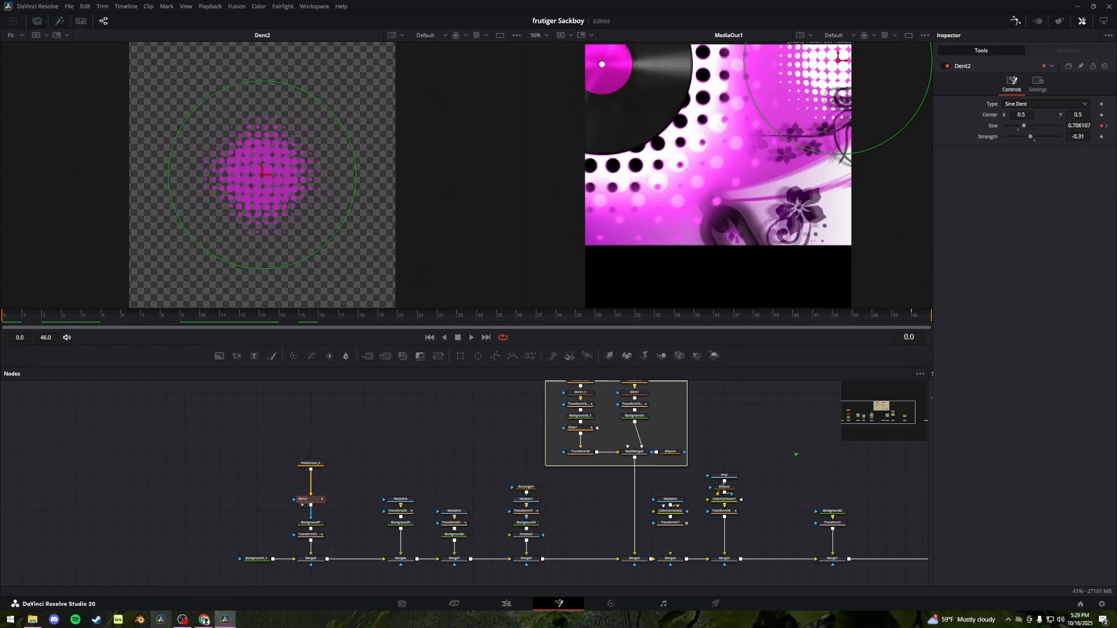
# Show Dent2's Size animation curve in the spline editor and play the composition
pyautogui.click(319, 503)
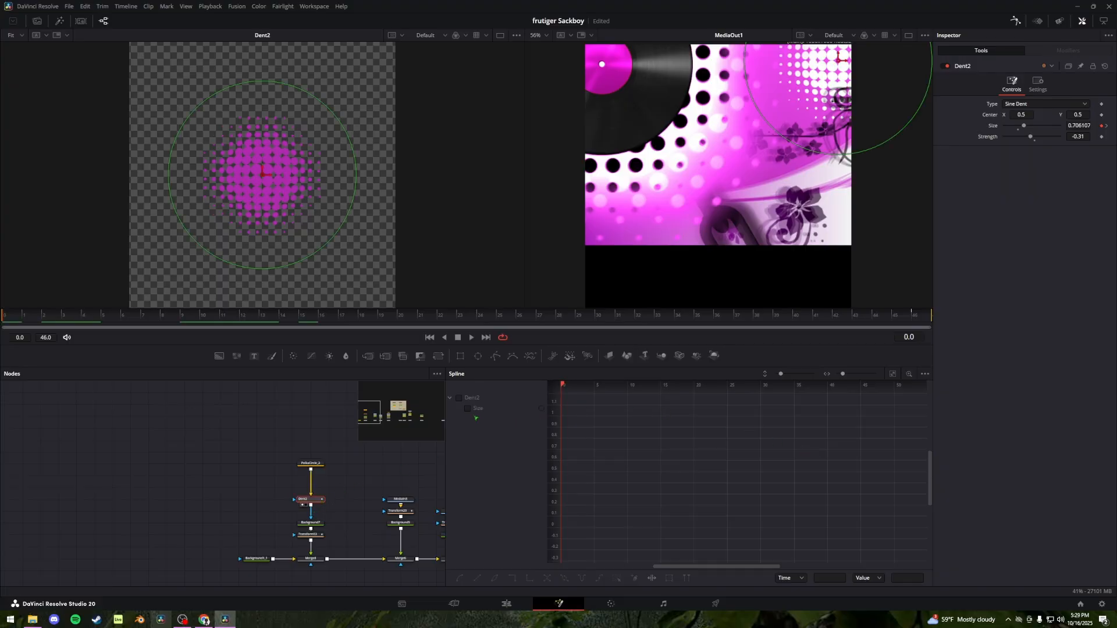
pyautogui.click(893, 374)
pyautogui.scroll(-5, 384, 249)
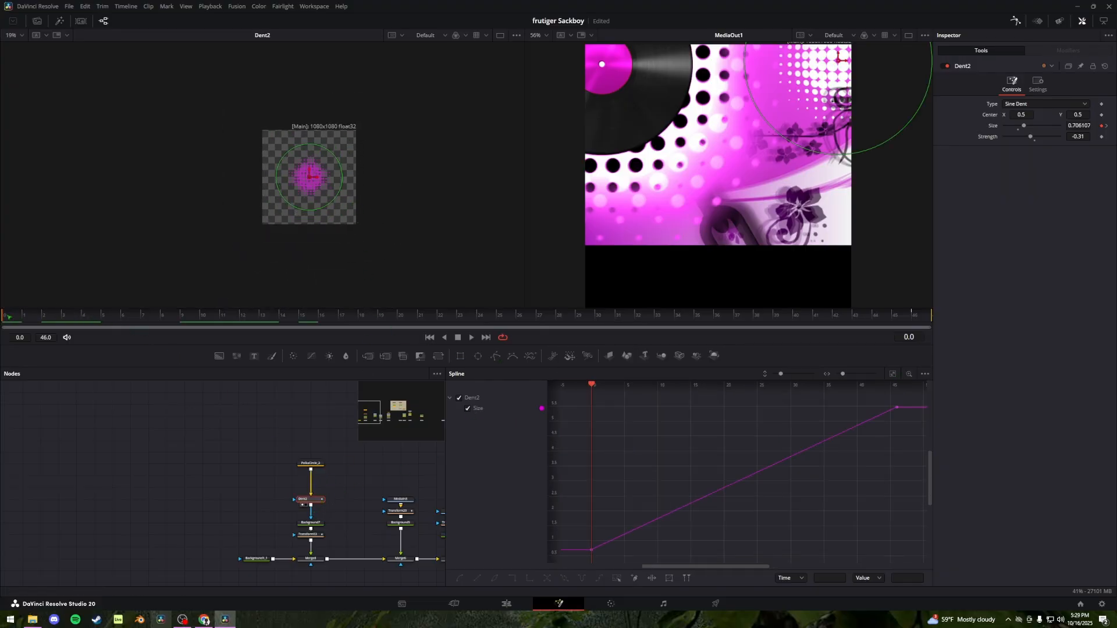
pyautogui.press('space')
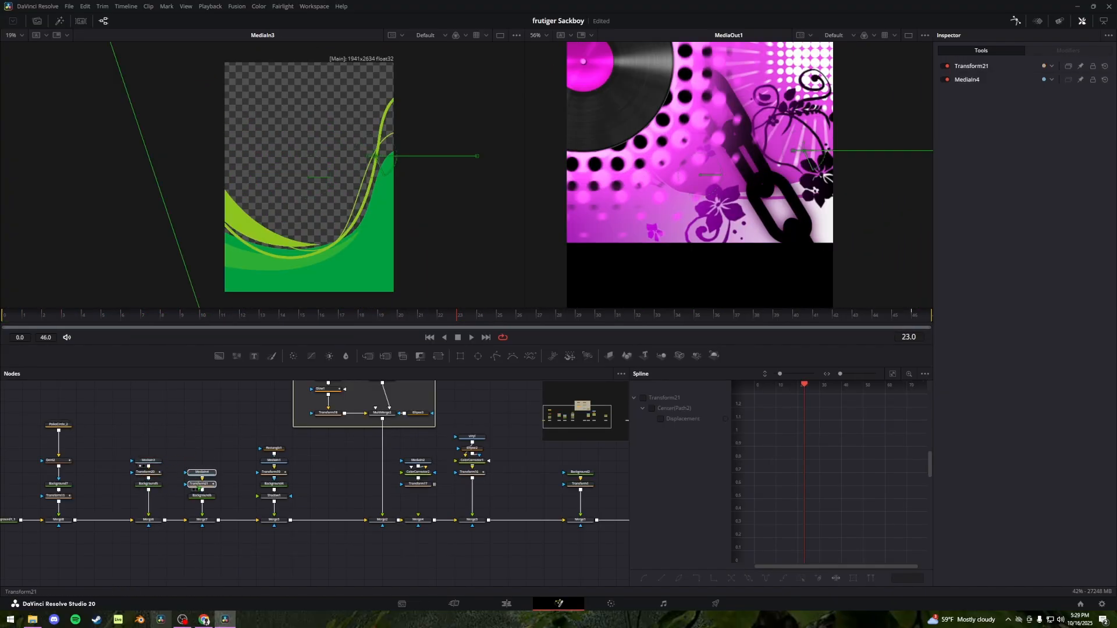
# Rearrange the node branches by moving MediaIn4 with Transform21 and MediaIn3 with Transform20 upward, away from their Background nodes
pyautogui.moveTo(199, 488); pyautogui.dragTo(200, 475)
pyautogui.click(149, 460)
pyautogui.click(154, 485)
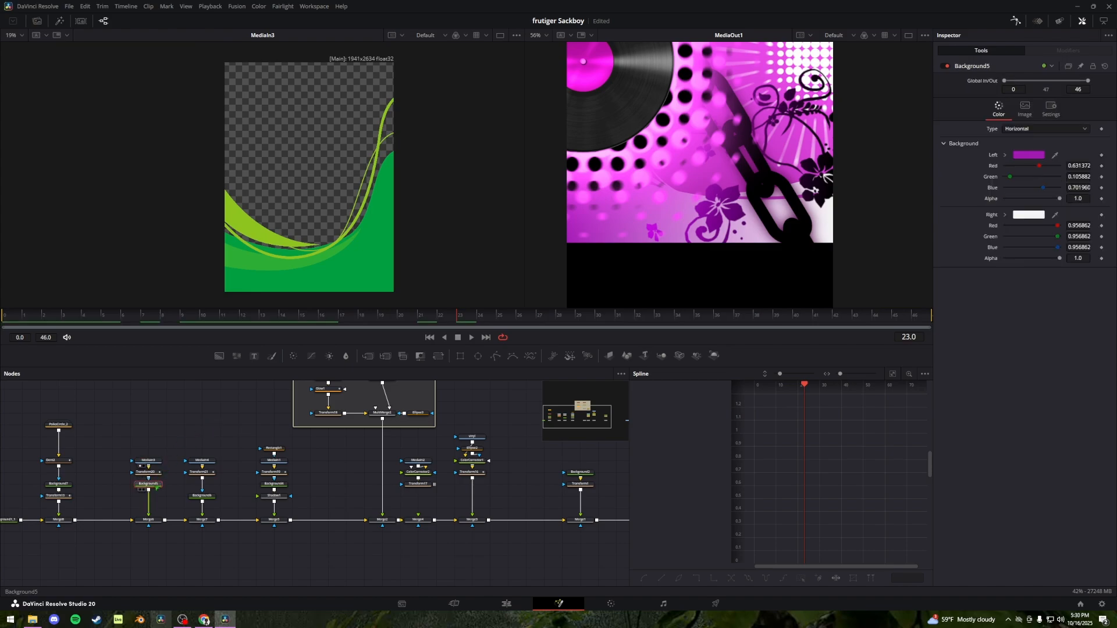
pyautogui.moveTo(161, 443); pyautogui.dragTo(154, 472)
pyautogui.moveTo(154, 472); pyautogui.dragTo(154, 449)
# Preview the Background5 purple-to-white gradient in its wave shape and examine how Merge6 places it over the pink scene
pyautogui.click(156, 486)
pyautogui.press('1')
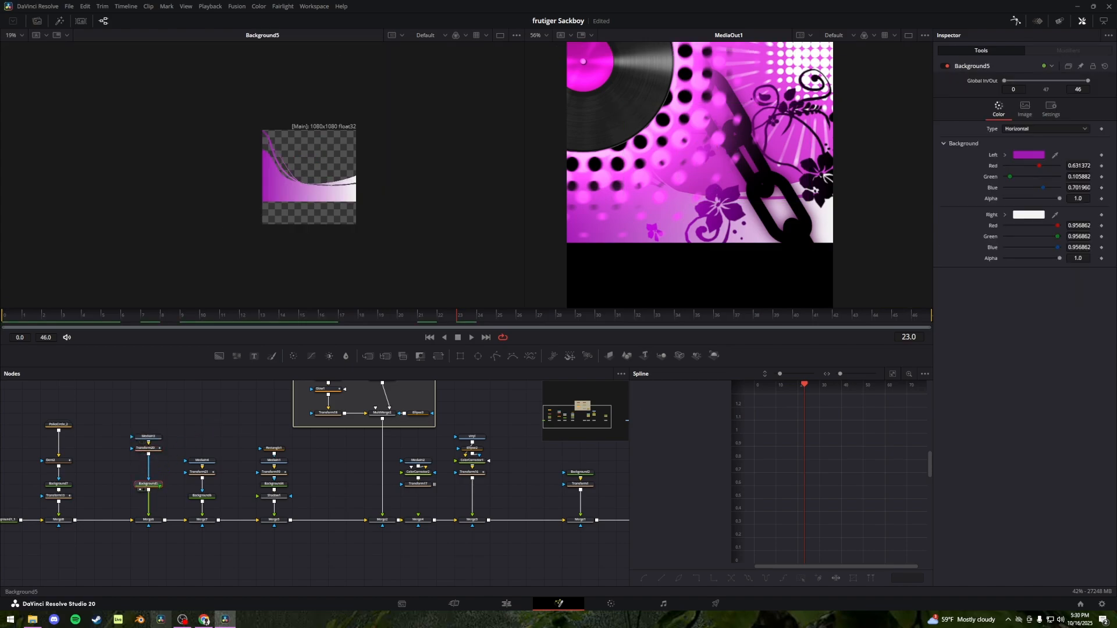
pyautogui.scroll(2, 319, 198)
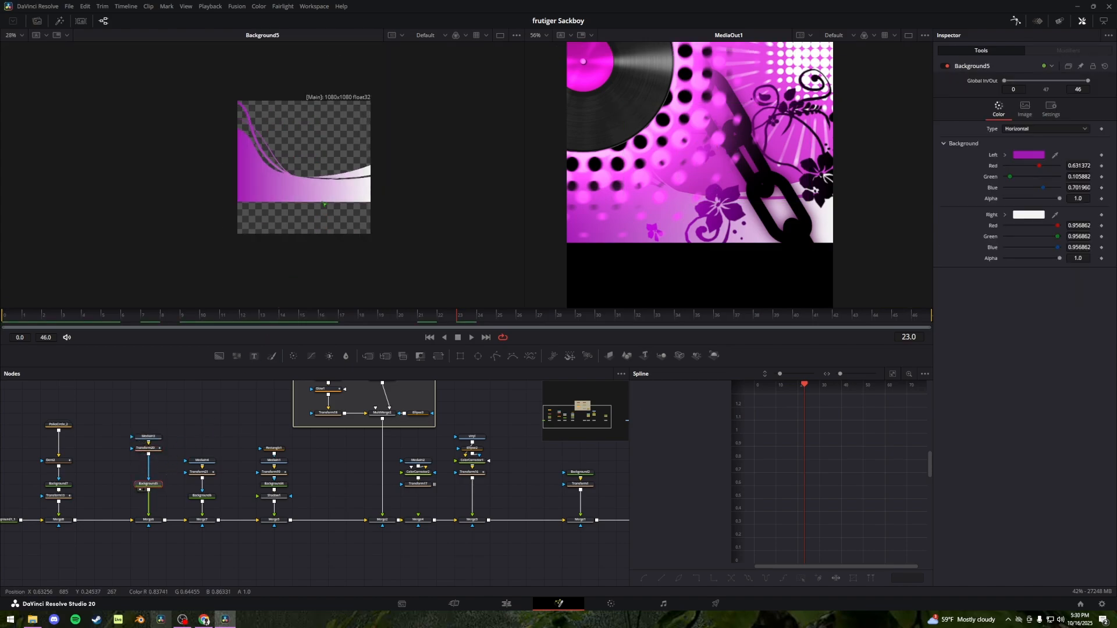
pyautogui.moveTo(318, 198); pyautogui.dragTo(325, 232)
pyautogui.click(149, 519)
pyautogui.press('1')
# Preview the floral branch from MediaIn4 through Transform21 and the Background6 gradient to its combination in Merge7
pyautogui.click(202, 460)
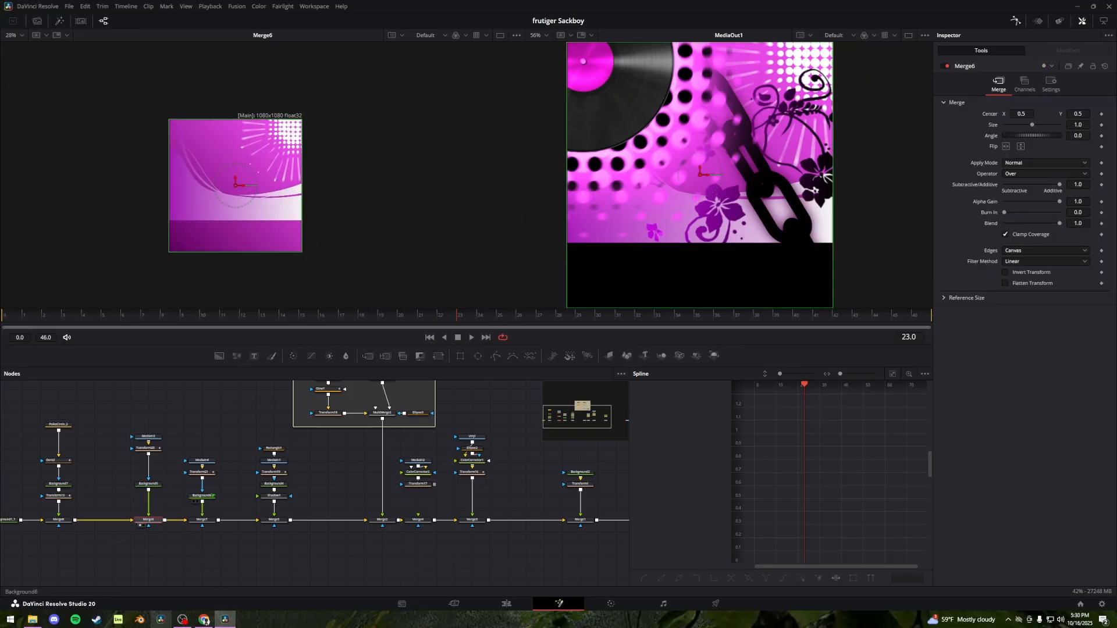
pyautogui.press('1')
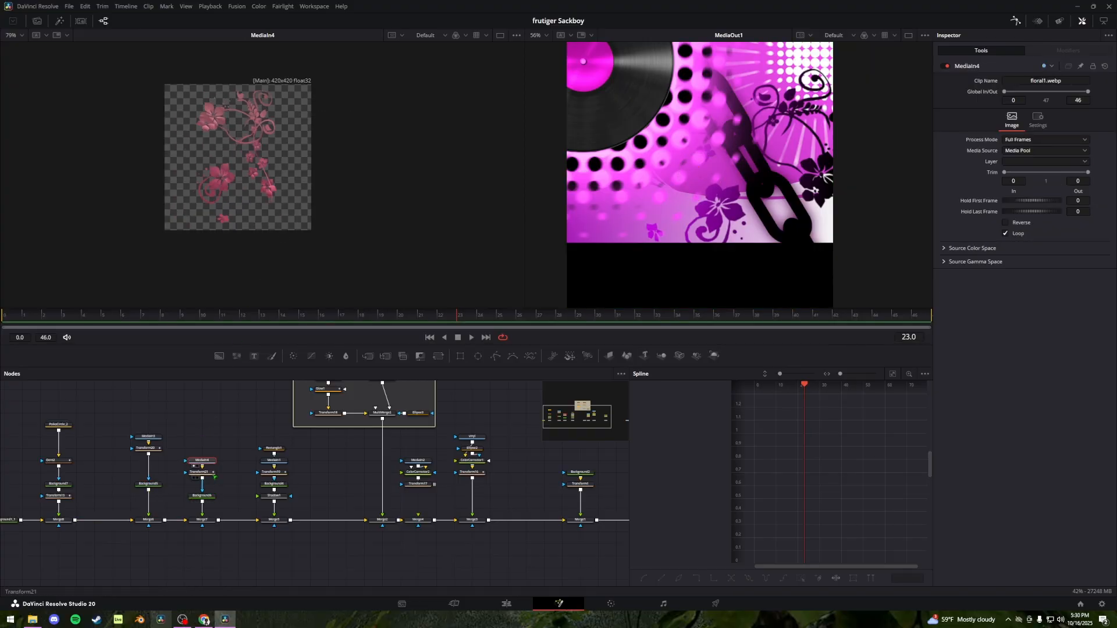
pyautogui.click(208, 472)
pyautogui.press('1')
pyautogui.click(200, 496)
pyautogui.press('1')
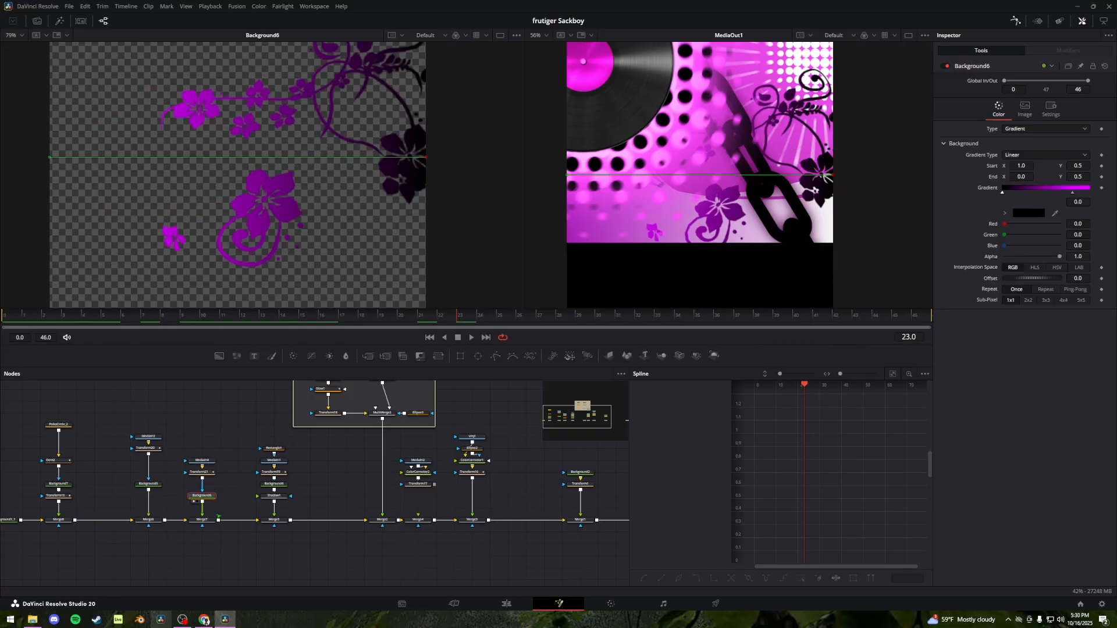
pyautogui.click(206, 520)
pyautogui.press('1')
# Narrow the Rectangle1 mask on the MediaIn1 chain footage to a width of about 0.84 so only one chain shows
pyautogui.moveTo(240, 426); pyautogui.dragTo(161, 432)
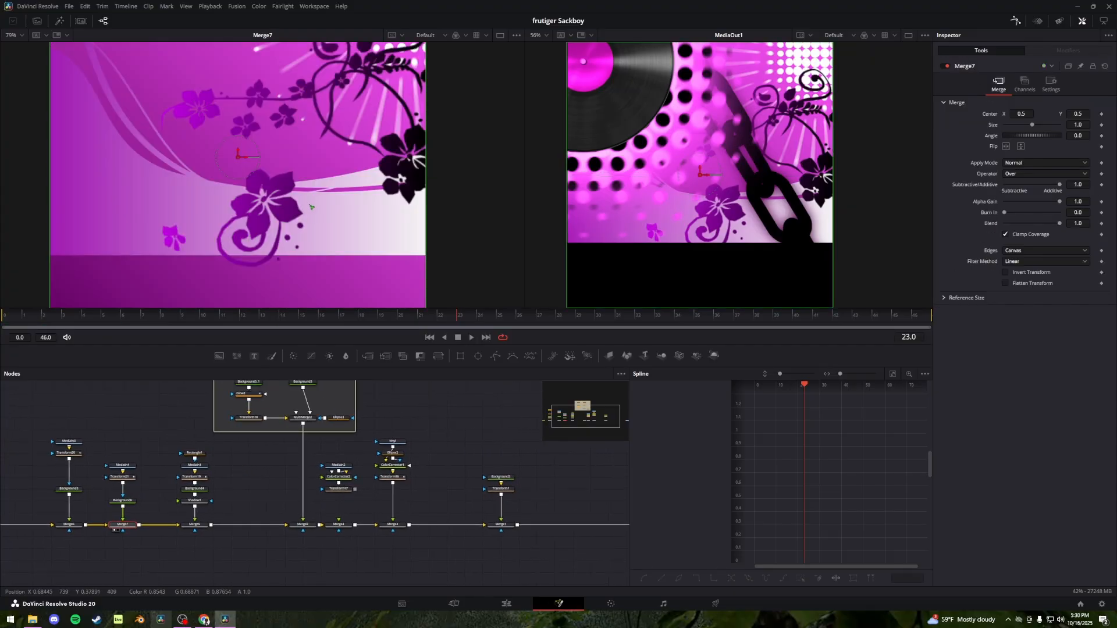
pyautogui.scroll(-4, 311, 207)
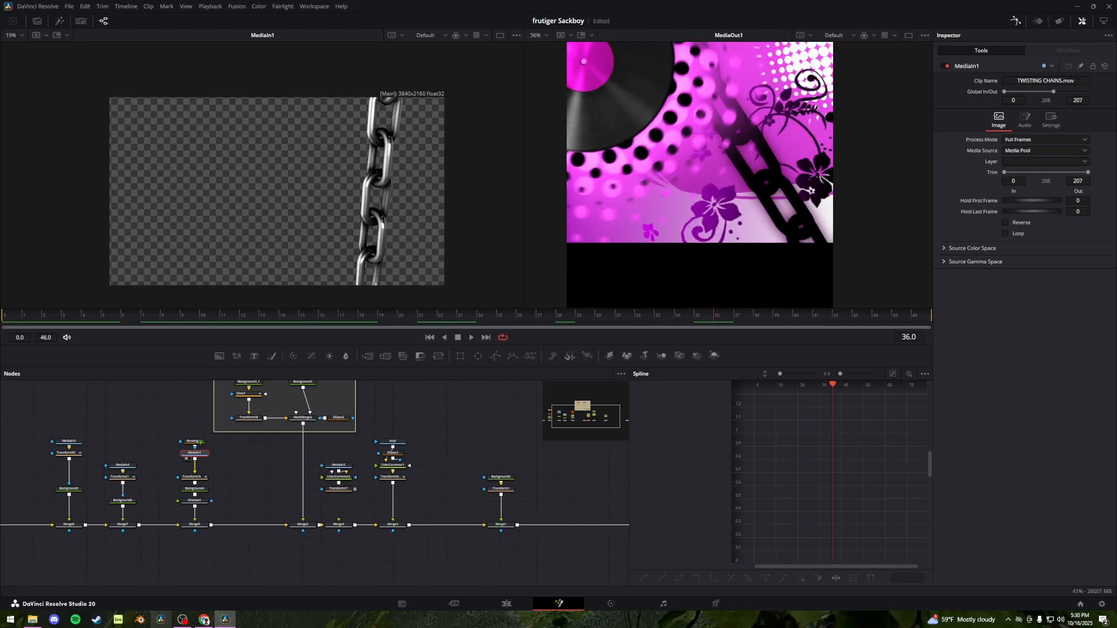
pyautogui.click(200, 442)
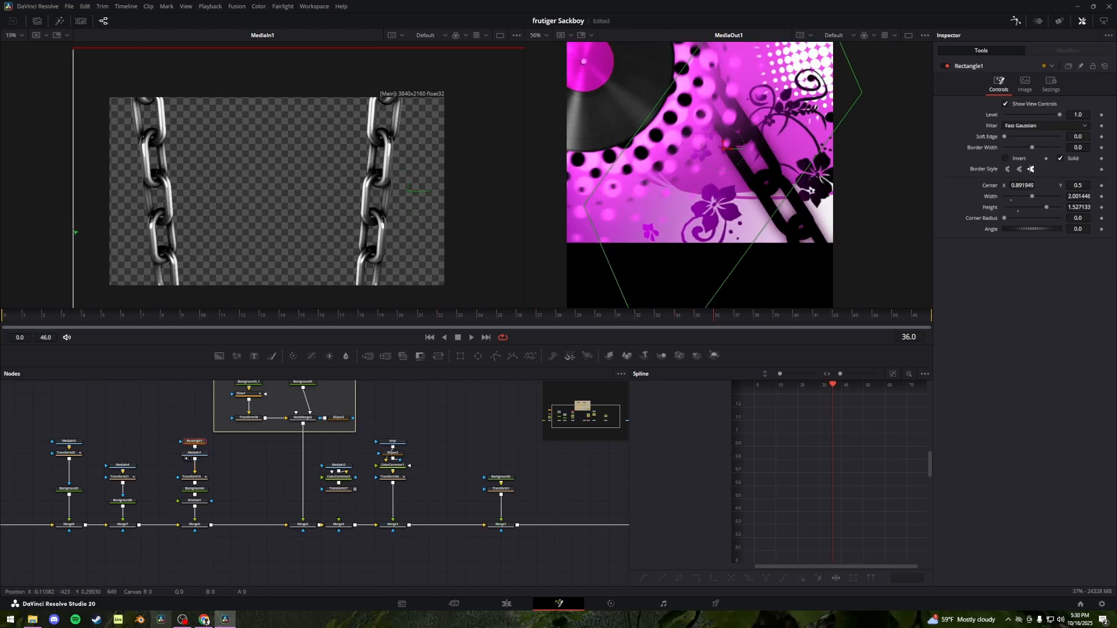
pyautogui.moveTo(75, 232); pyautogui.dragTo(270, 223)
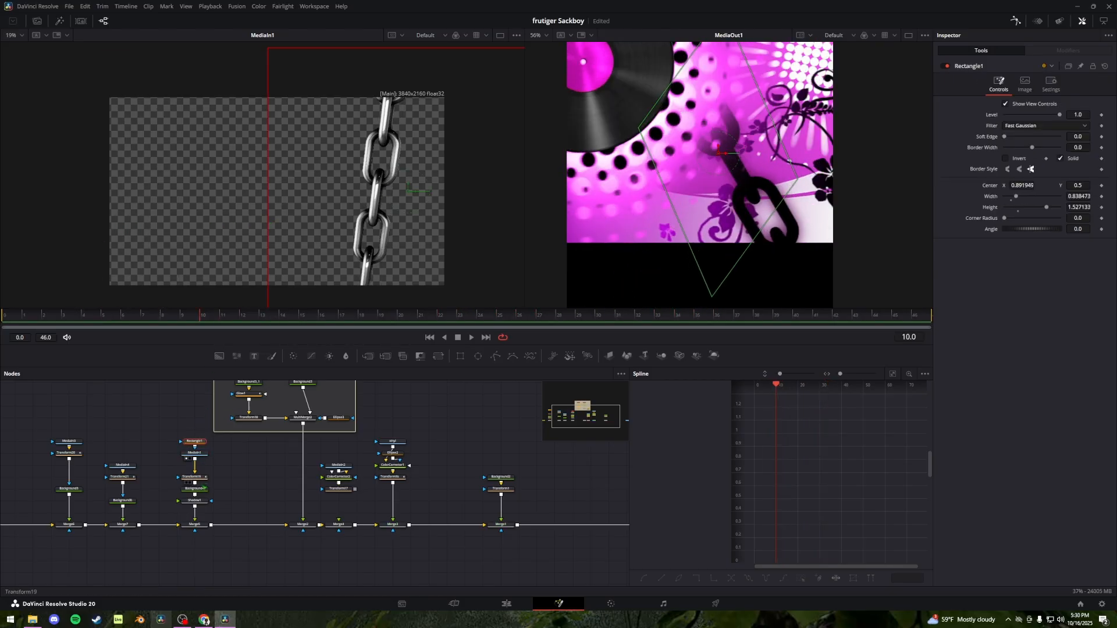
# Preview the solid black Background4 chain and scrub the timeline to examine how Transform19 positions and moves it
pyautogui.click(196, 489)
pyautogui.press('1')
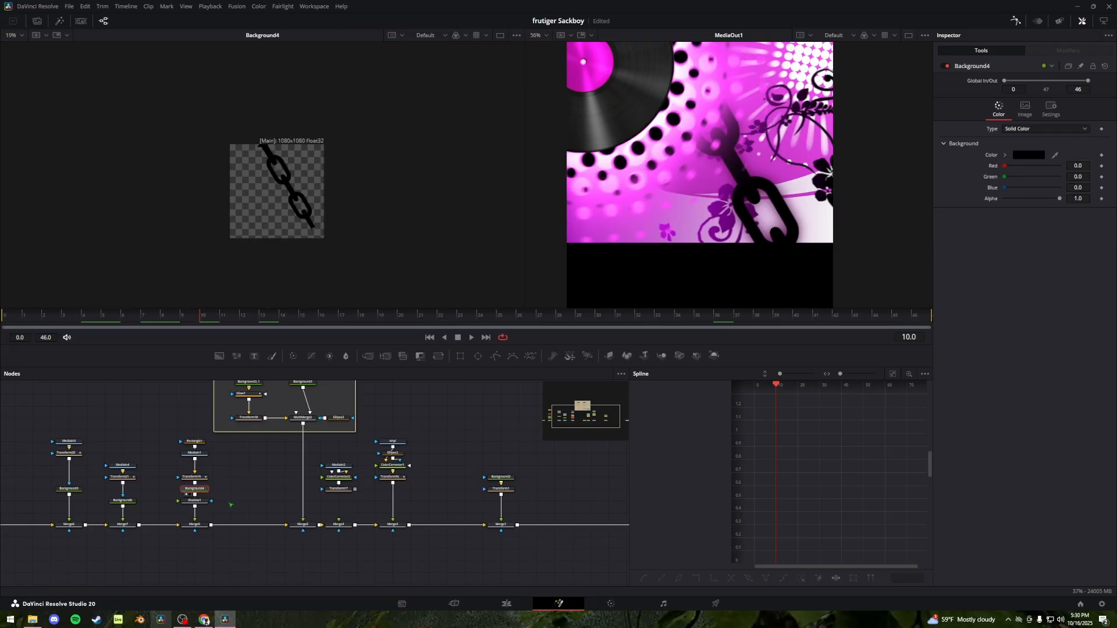
pyautogui.click(192, 476)
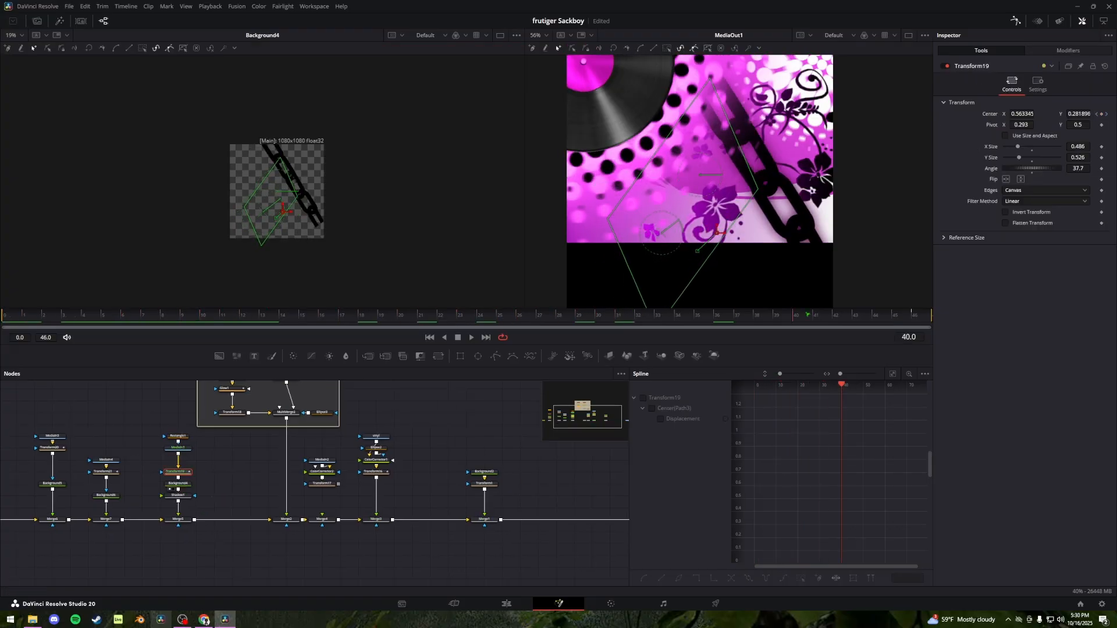
pyautogui.moveTo(222, 311); pyautogui.dragTo(101, 314)
# Preview the Transform20 wave and Transform21 floral nodes and scrub the timeline to examine their motion paths
pyautogui.moveTo(64, 477); pyautogui.dragTo(223, 455)
pyautogui.click(214, 429)
pyautogui.press('1')
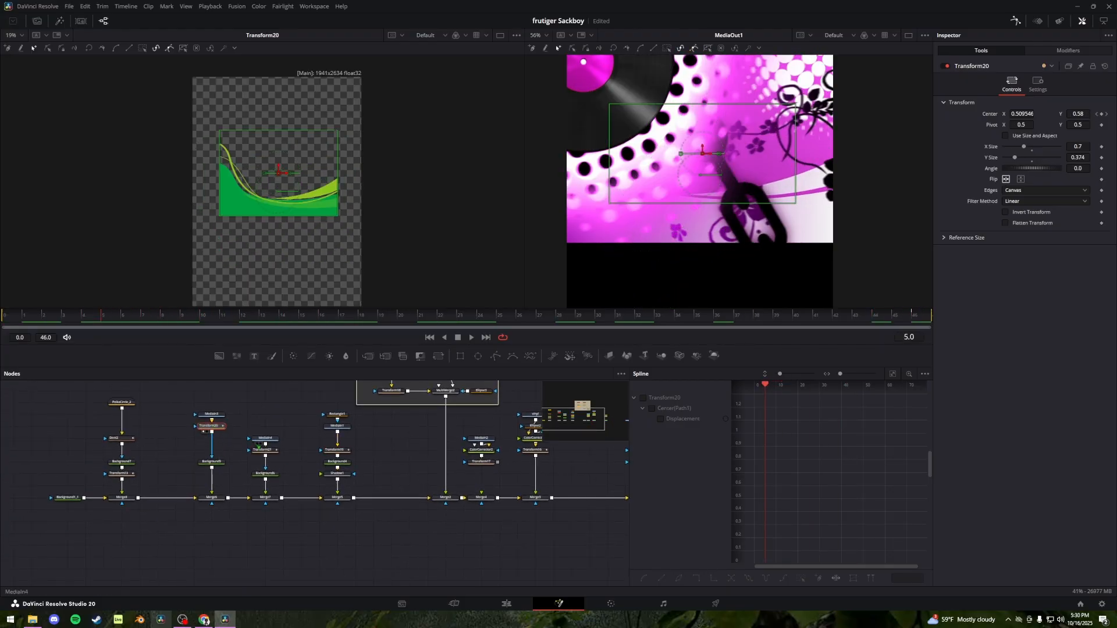
pyautogui.click(271, 451)
pyautogui.press('1')
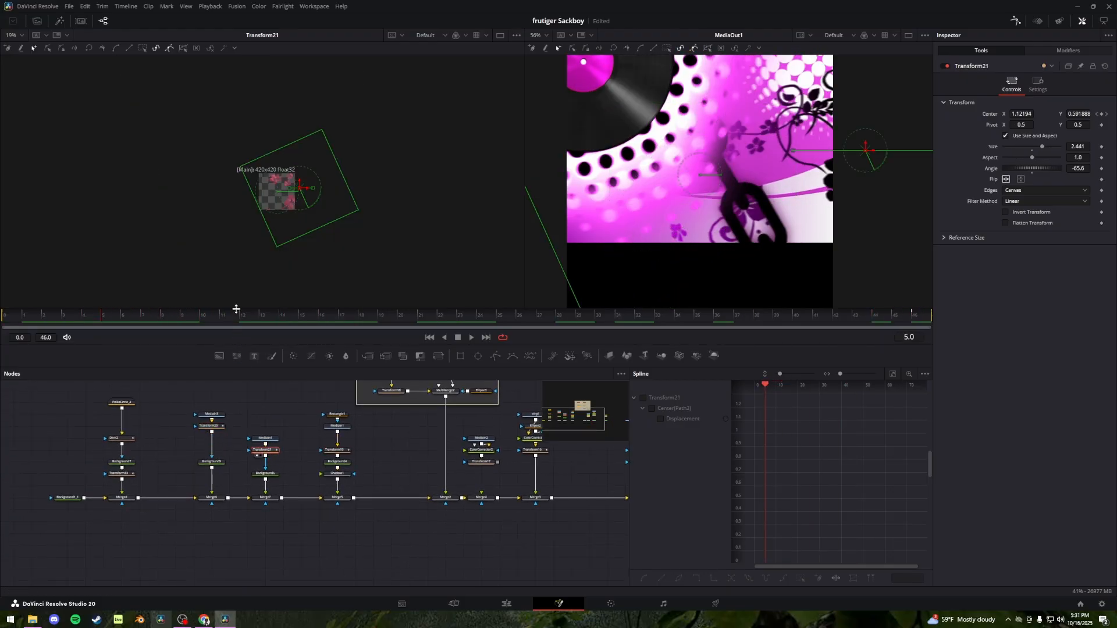
pyautogui.moveTo(236, 309); pyautogui.dragTo(1, 330)
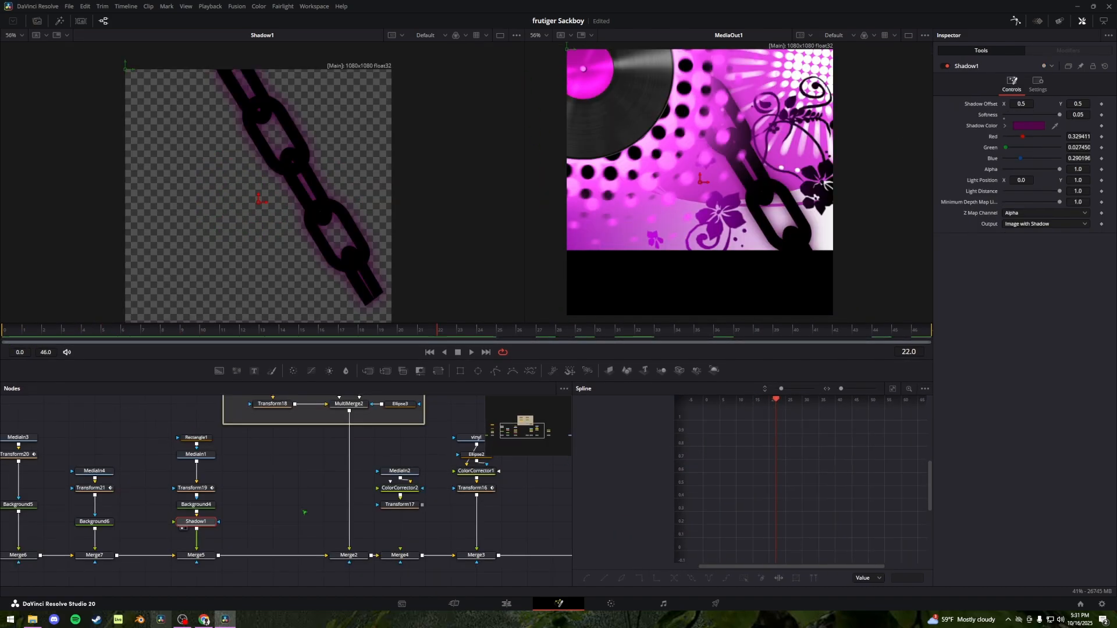
# Move the Ellipse2 mask node beside ColorCorrector1 in the vinyl branch and preview the color-corrected vinyl
pyautogui.moveTo(297, 486); pyautogui.dragTo(220, 583)
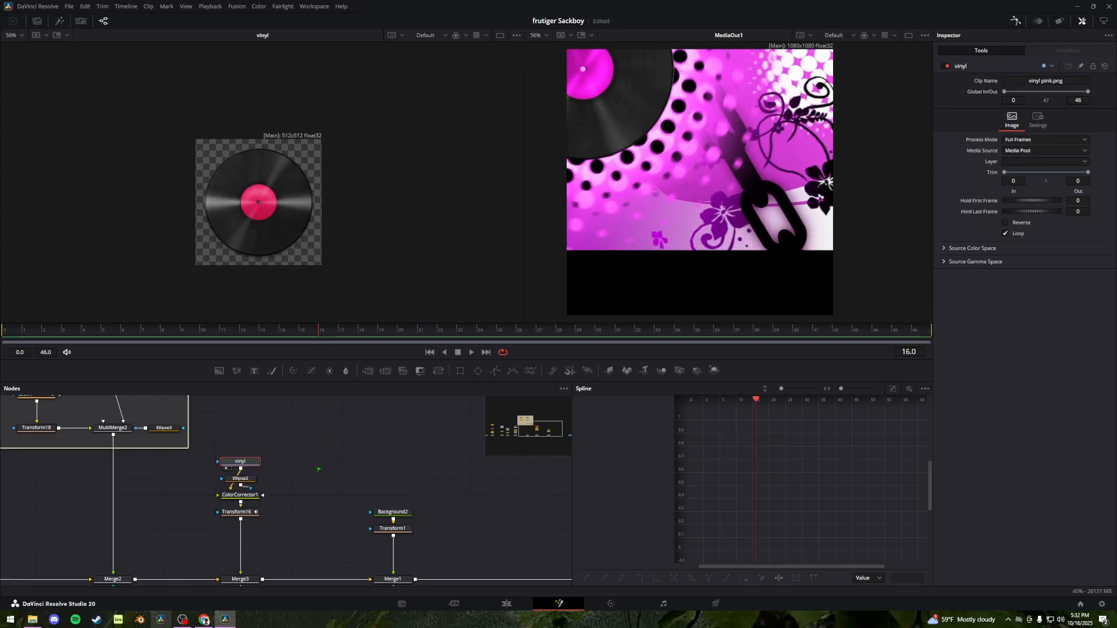
pyautogui.moveTo(240, 478); pyautogui.dragTo(265, 478)
pyautogui.press('1')
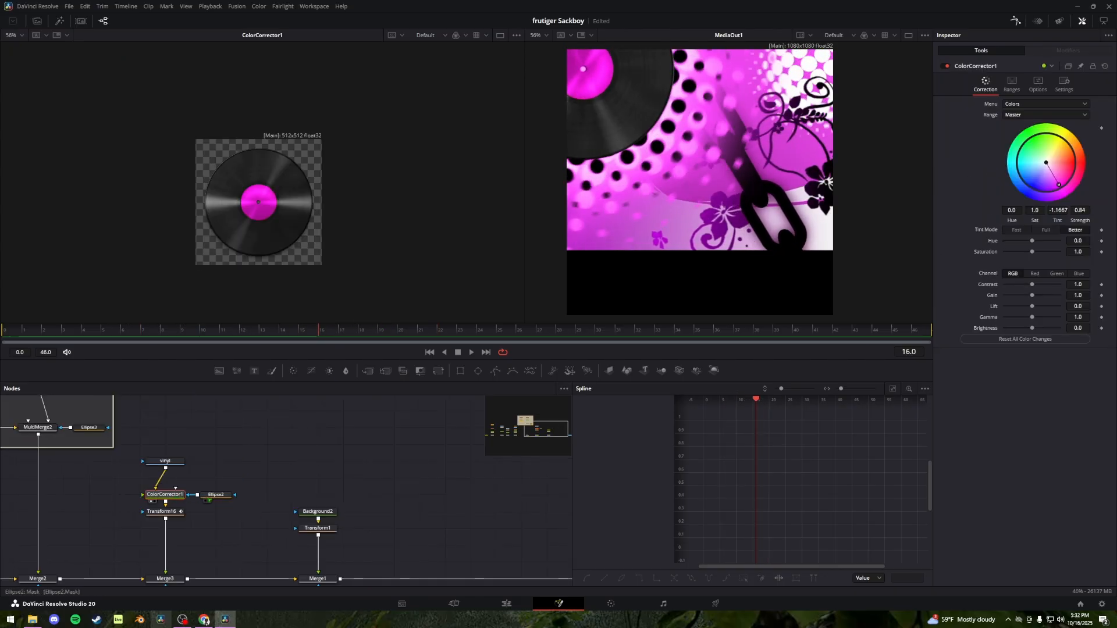
# Try enlarging the Ellipse2 mask from the vinyl's center label onto the black disc, and undo the change
pyautogui.click(226, 496)
pyautogui.scroll(5, 266, 197)
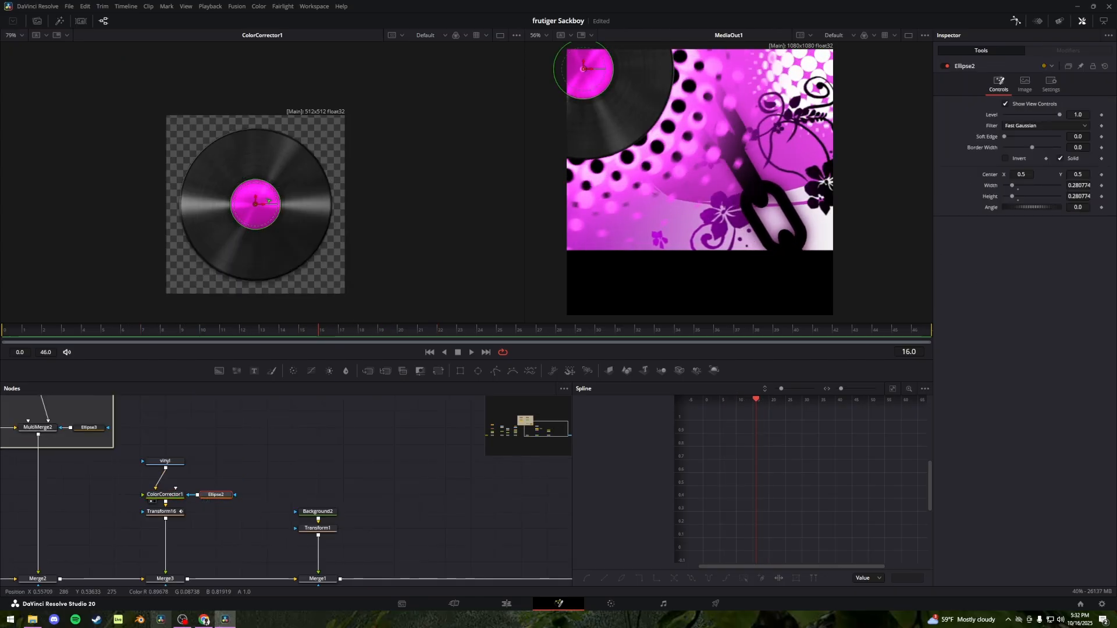
pyautogui.moveTo(298, 250); pyautogui.dragTo(400, 297)
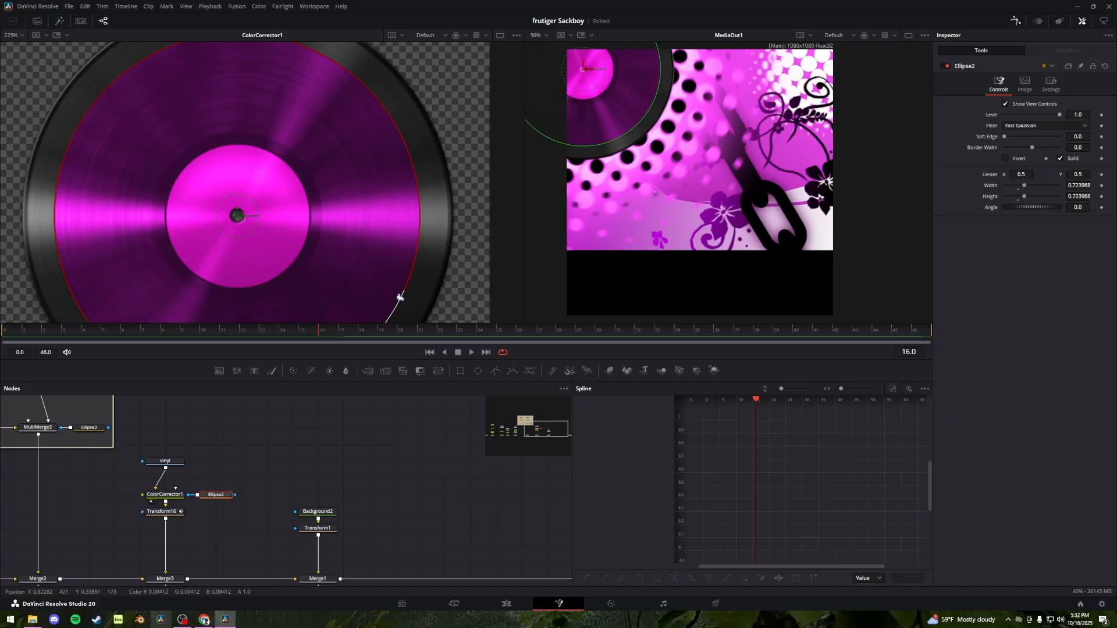
pyautogui.hotkey('ctrl', 'z')
# Display Transform16's Angle curve in the spline editor and scrub to frame 46 to examine the vinyl's rotation
pyautogui.moveTo(217, 475); pyautogui.dragTo(289, 449)
pyautogui.click(285, 453)
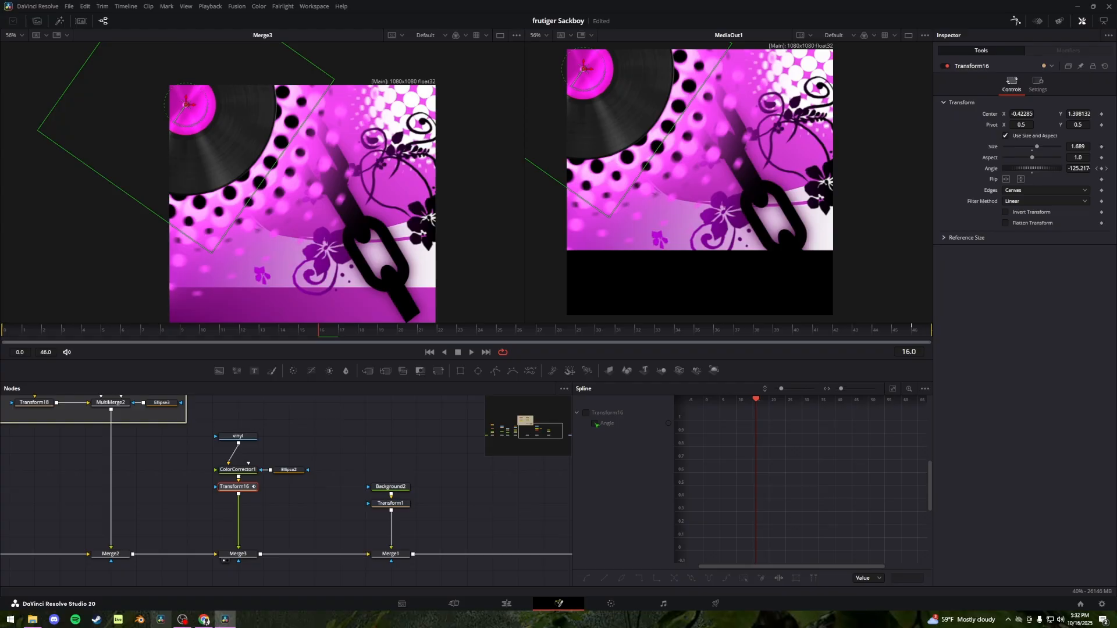
pyautogui.click(594, 424)
pyautogui.moveTo(536, 332); pyautogui.dragTo(911, 334)
pyautogui.scroll(-2, 219, 410)
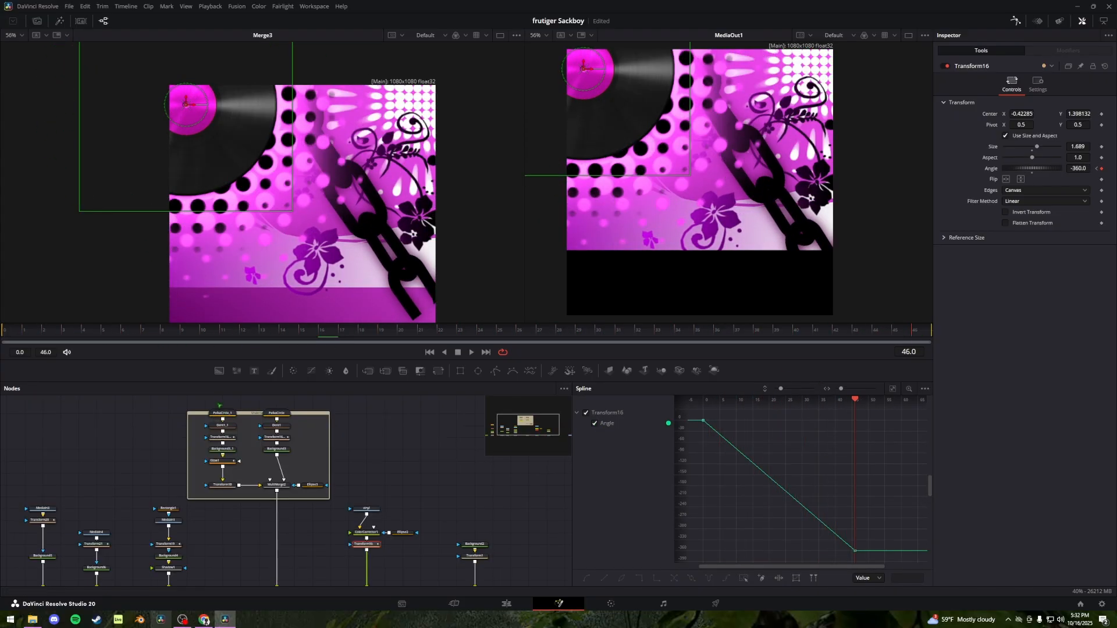
# Move the PolkaCircle_1 and PolkaCircle groups above the underlay box and expand PolkaCircle to show its duplicate nodes
pyautogui.moveTo(220, 406); pyautogui.dragTo(265, 447)
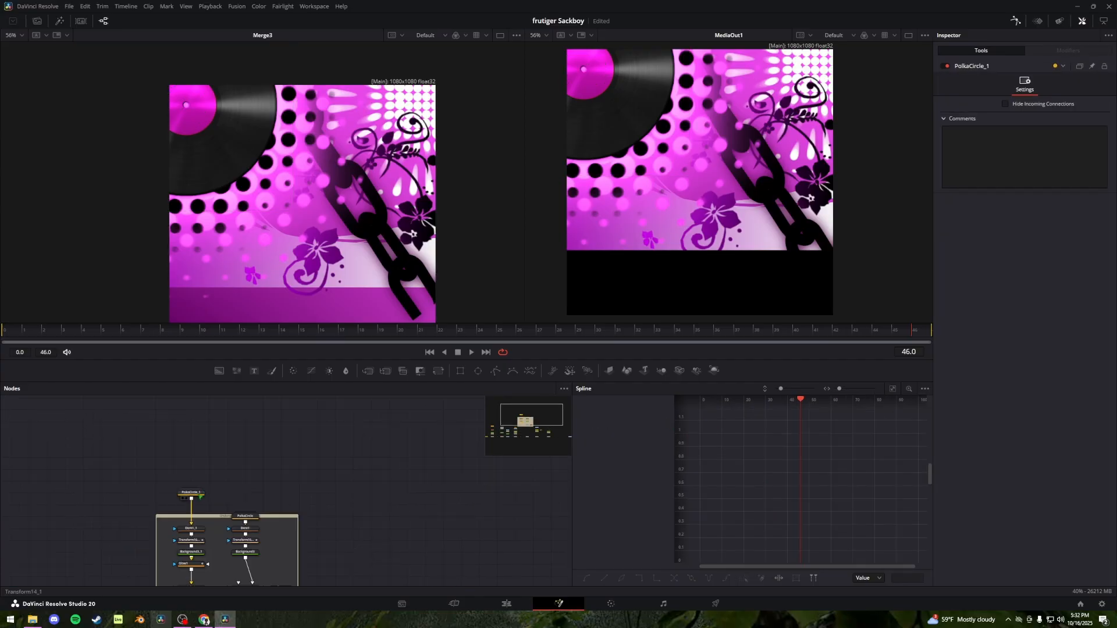
pyautogui.moveTo(191, 492); pyautogui.dragTo(190, 433)
pyautogui.moveTo(245, 516); pyautogui.dragTo(299, 406)
pyautogui.click(256, 430)
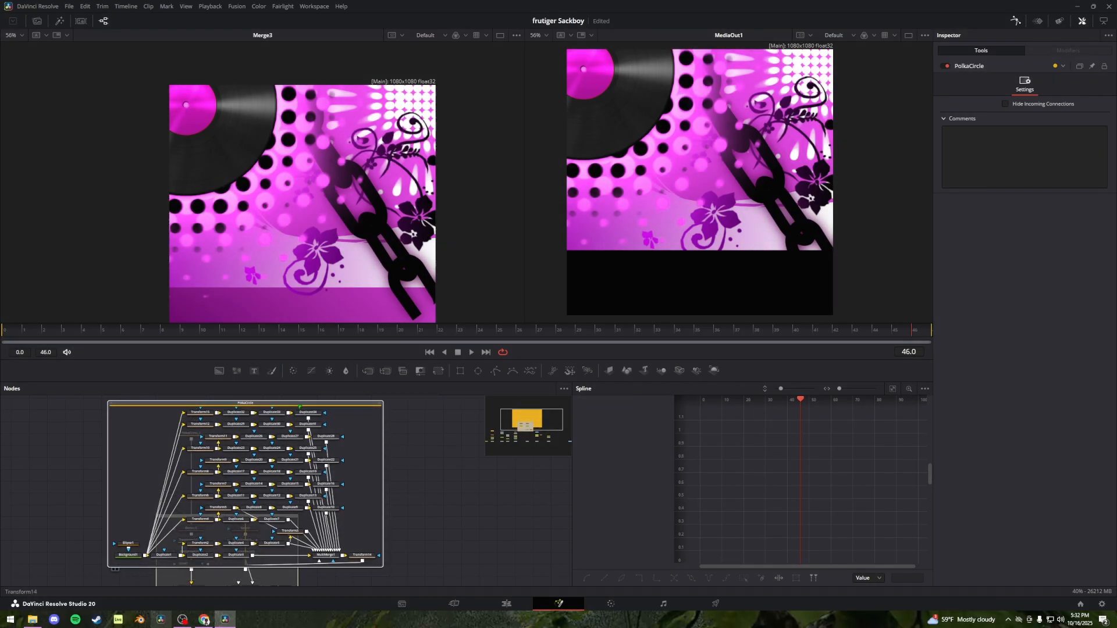
# Preview the pink Background3_1 dots and the neighboring Background node fed by PolkaCircle, scrubbing the timeline to examine their animation
pyautogui.click(197, 485)
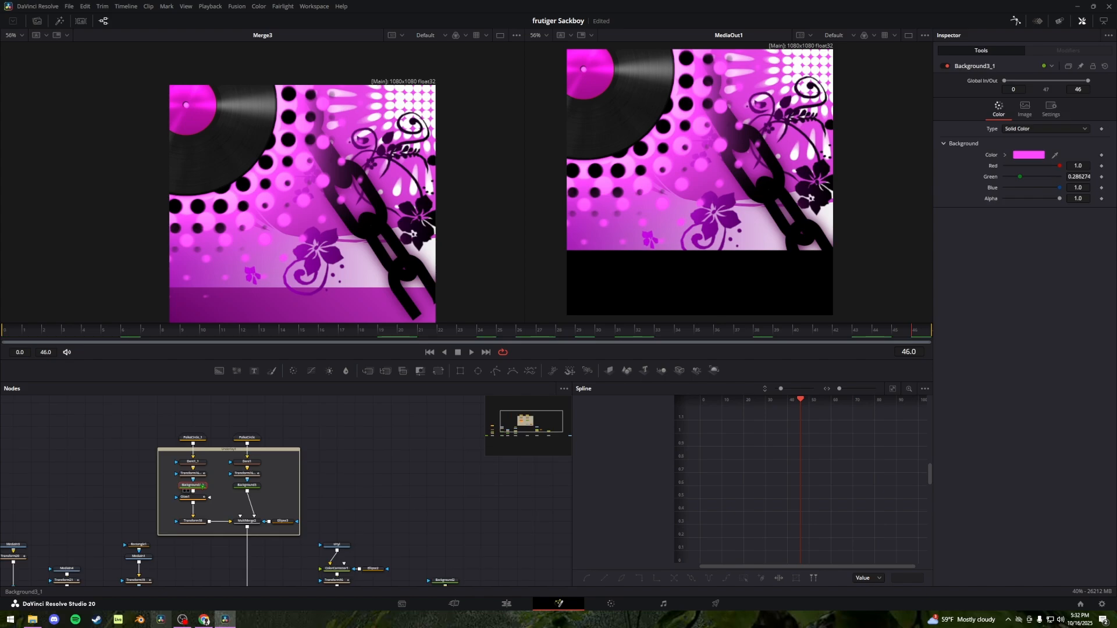
pyautogui.press('1')
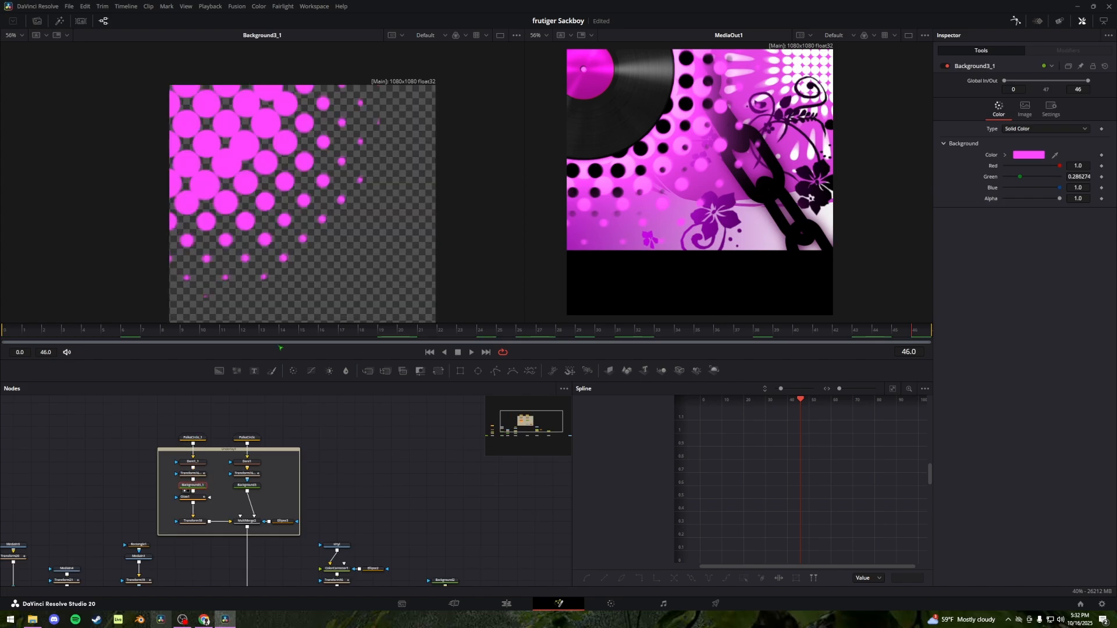
pyautogui.moveTo(279, 332); pyautogui.dragTo(252, 430)
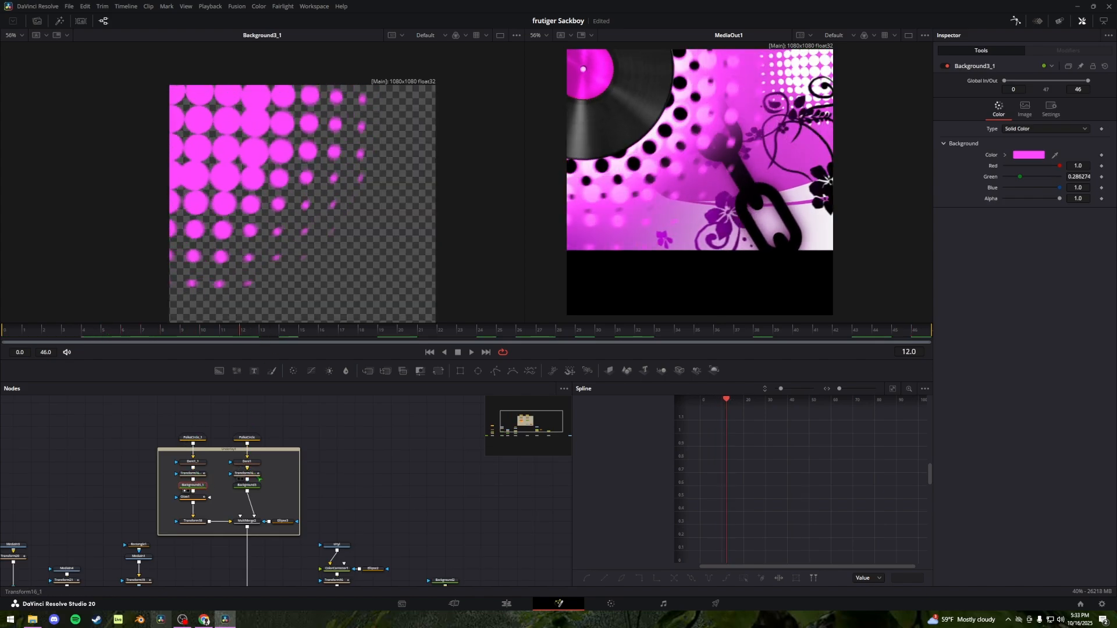
pyautogui.click(251, 486)
pyautogui.press('1')
pyautogui.moveTo(227, 331); pyautogui.dragTo(314, 331)
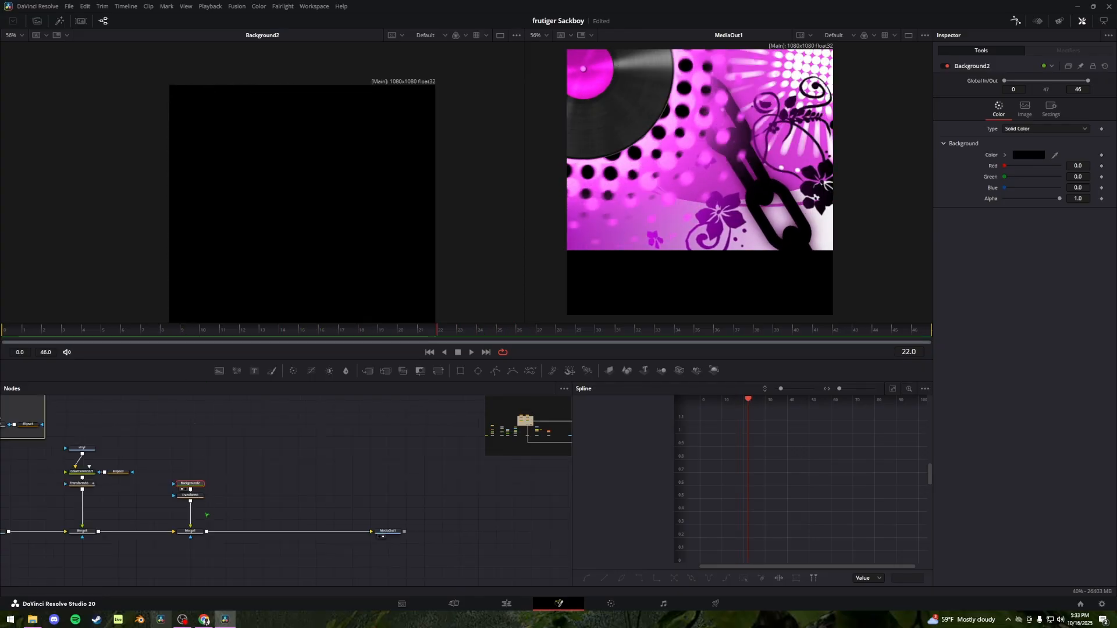
# Preview the Transform1 node that shifts the black Background2 downward and scrub through the composition
pyautogui.click(200, 496)
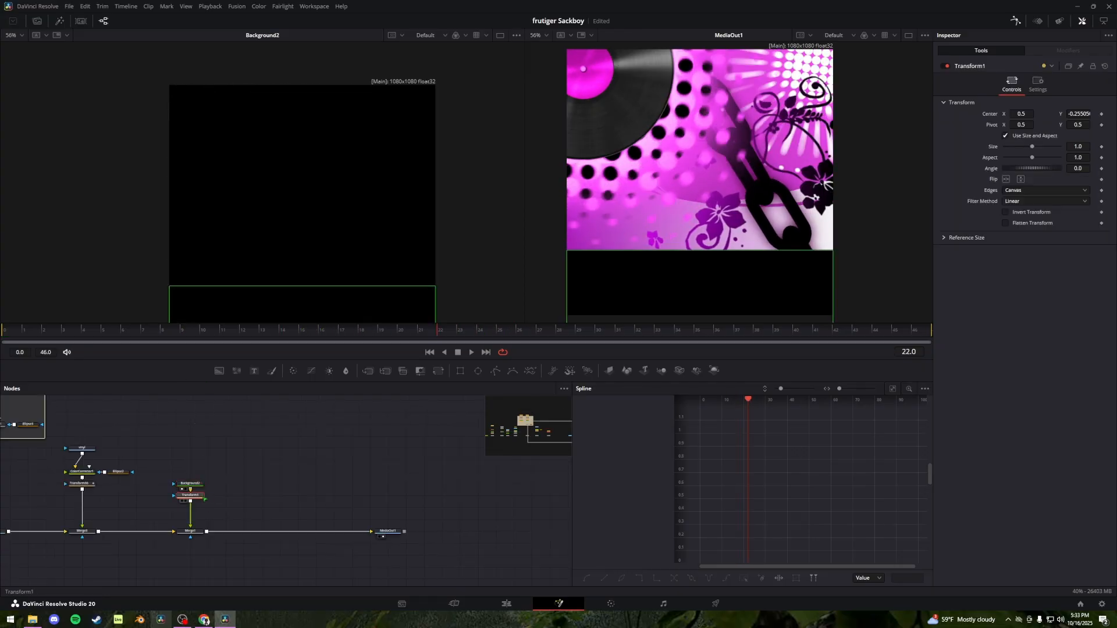
pyautogui.press('1')
pyautogui.moveTo(185, 331); pyautogui.dragTo(702, 337)
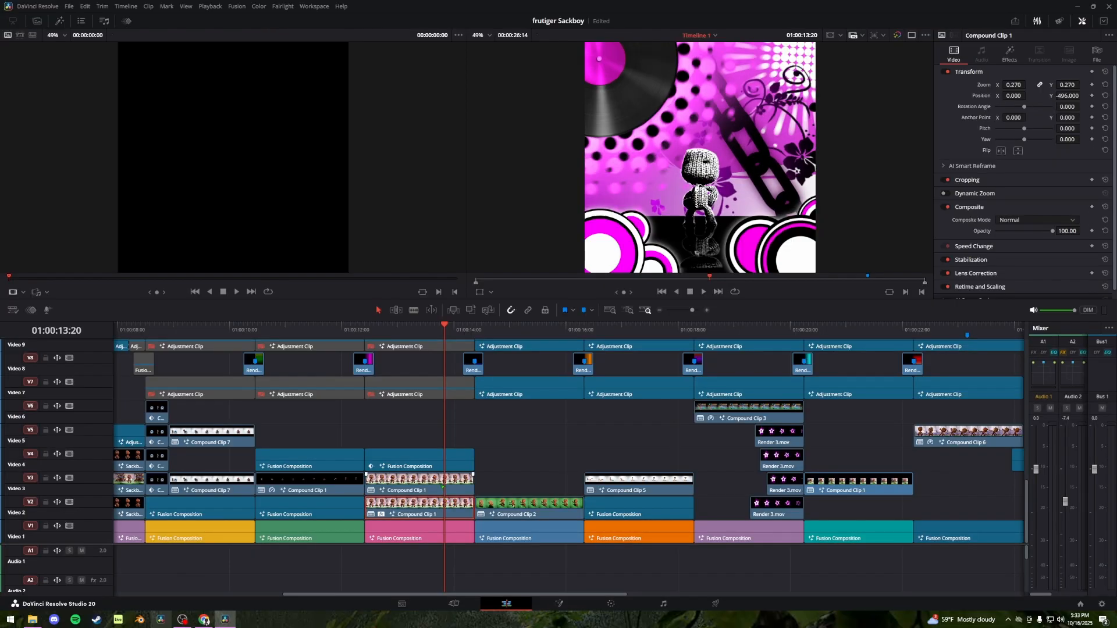
# Toggle the two Sackboy Compound Clip 1 layers over the pink scene off and on in the edit timeline to examine each one's contribution
pyautogui.press('d')
pyautogui.press('d')
pyautogui.click(442, 487)
pyautogui.press('d')
pyautogui.press('d')
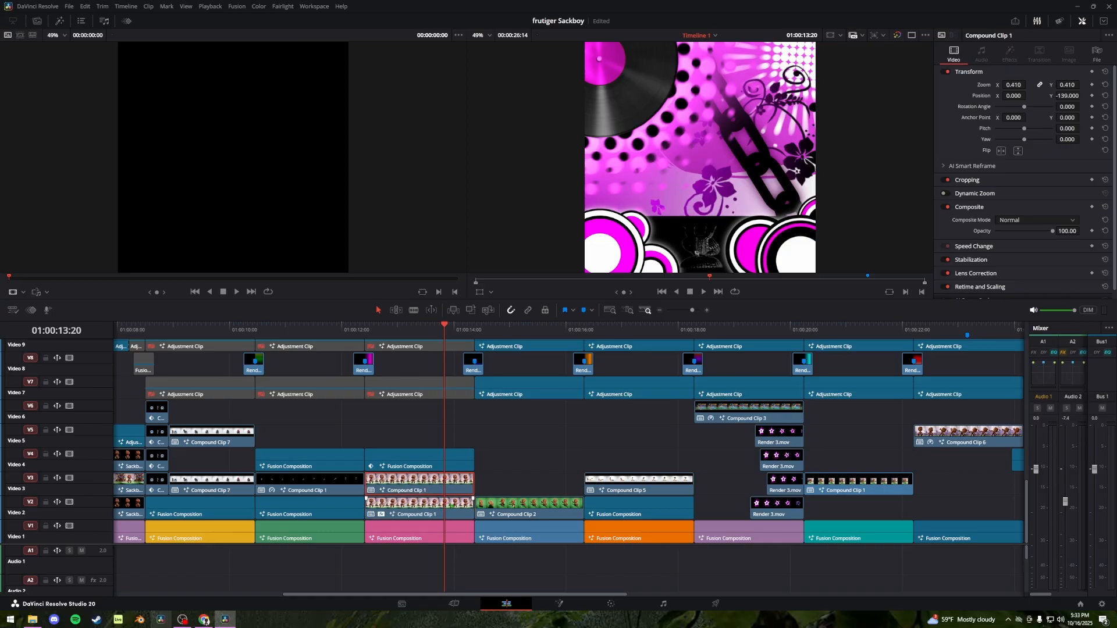
# Toggle the lower Sackboy Compound Clip 1 on Video 2 off and on to examine the floor reflection in the pink scene
pyautogui.click(451, 506)
pyautogui.press('d')
pyautogui.press('d')
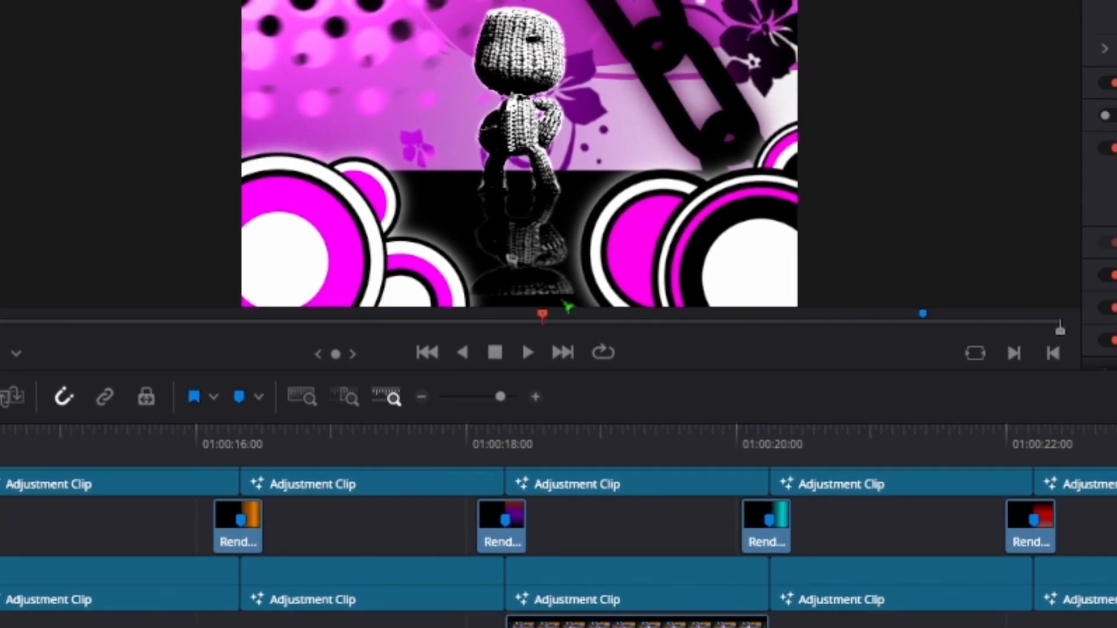
# Open the pink scene's Video 4 composition in Fusion, preview the MediaIn2 speakers and Shadow1 glow, and return to the edit timeline
pyautogui.moveTo(568, 306); pyautogui.dragTo(542, 245)
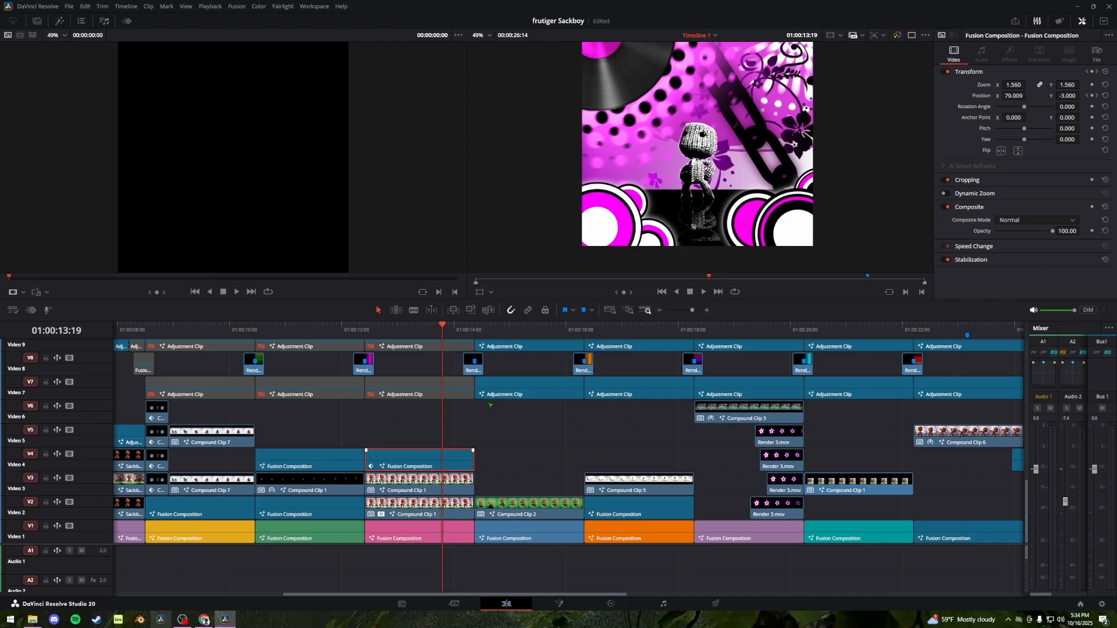
pyautogui.hotkey('shift', '5')
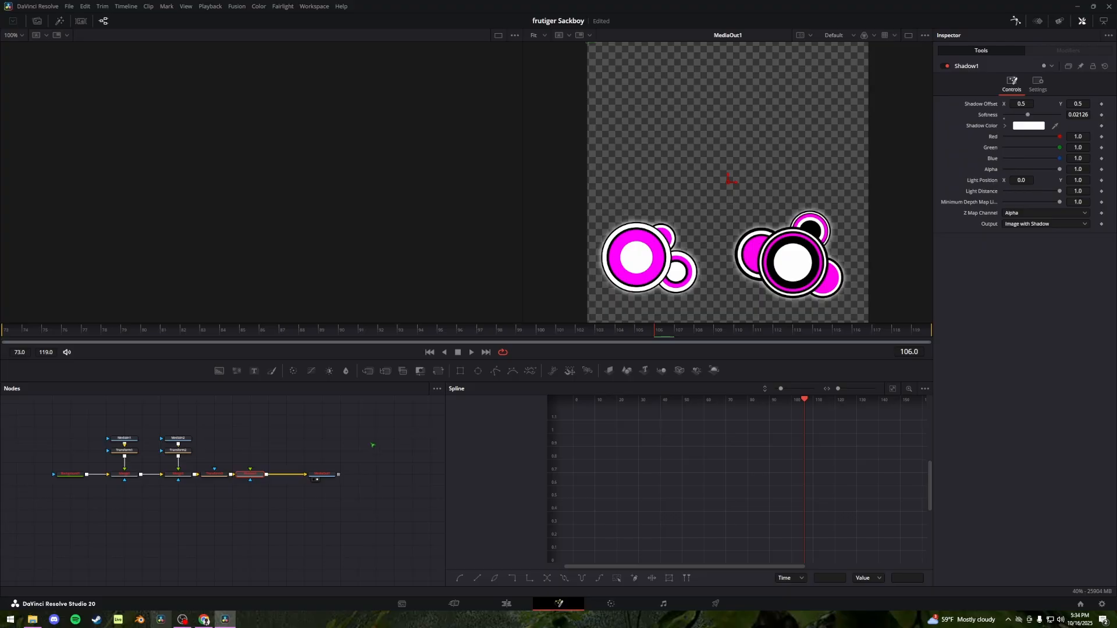
pyautogui.click(185, 439)
pyautogui.press('1')
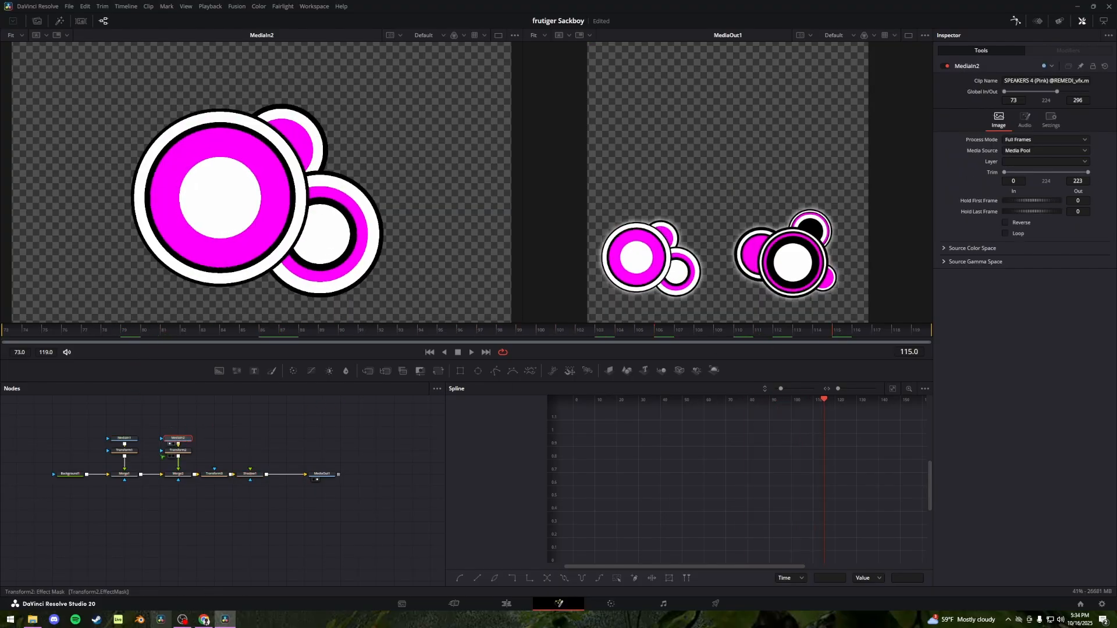
pyautogui.click(124, 450)
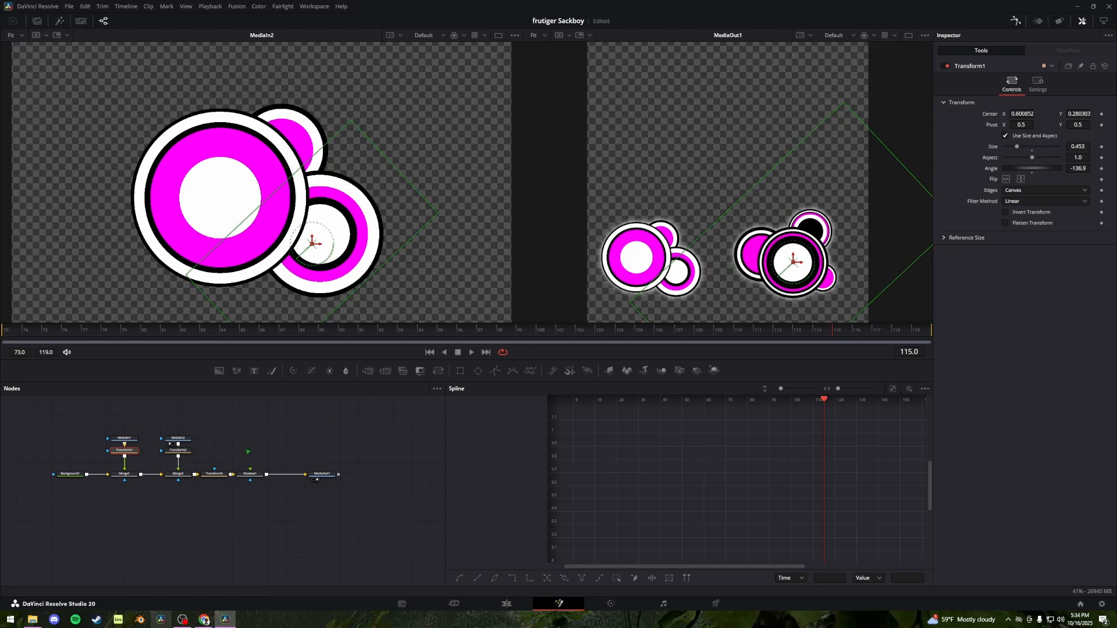
pyautogui.click(250, 474)
pyautogui.press('1')
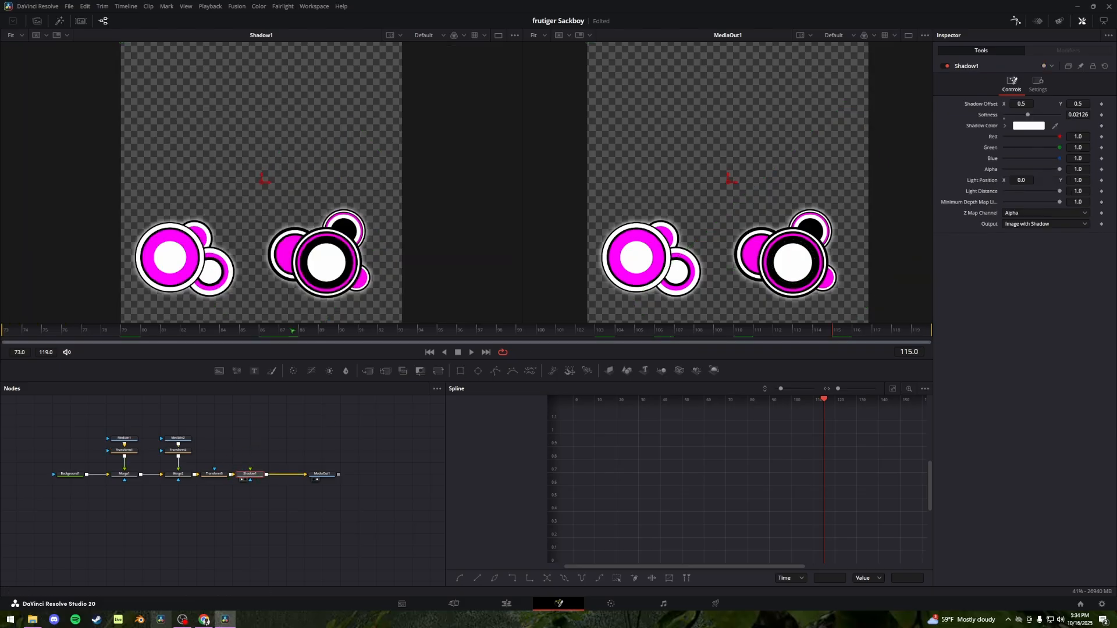
pyautogui.click(507, 603)
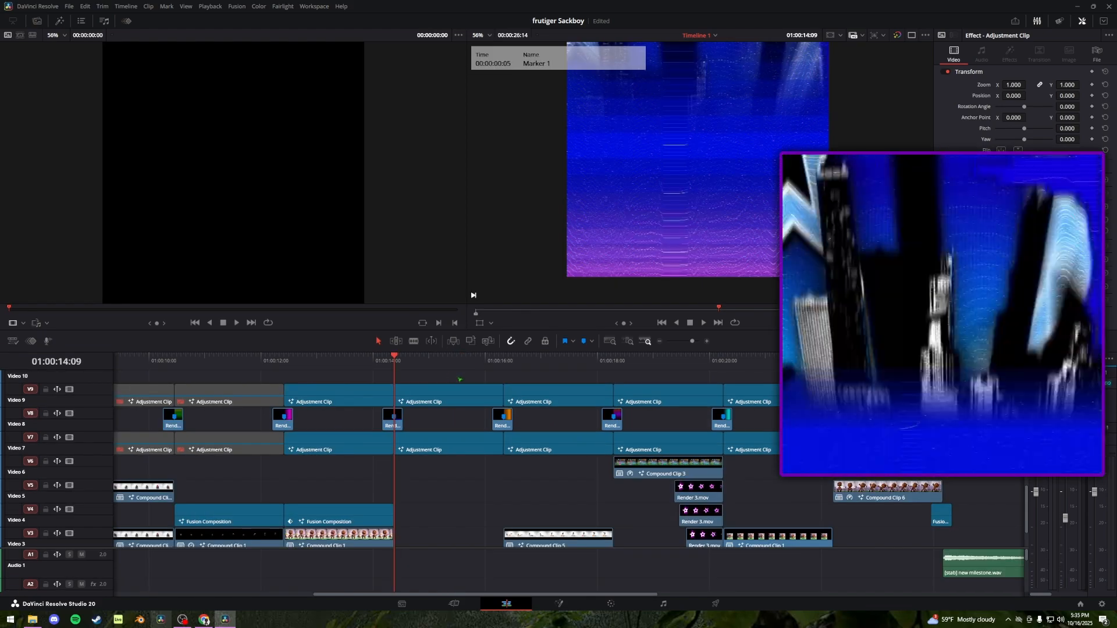
# Advance frame by frame through the start of the blue city scene to examine its entry transition
pyautogui.press('Right')
pyautogui.press('Right')
pyautogui.press('Right')
pyautogui.moveTo(466, 383); pyautogui.dragTo(429, 383)
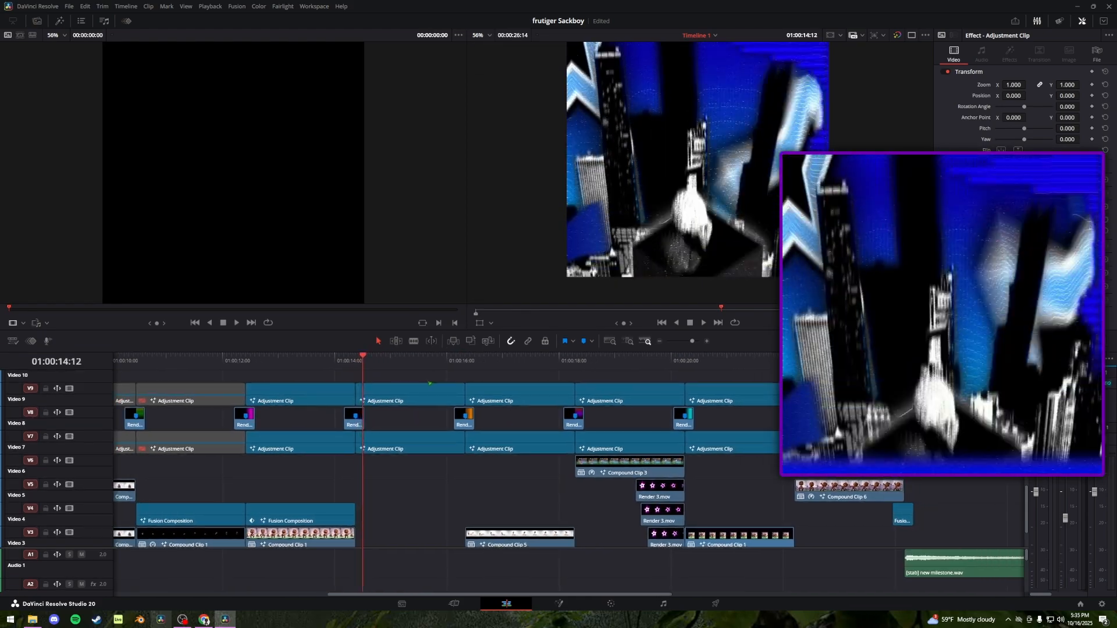
pyautogui.press('Right')
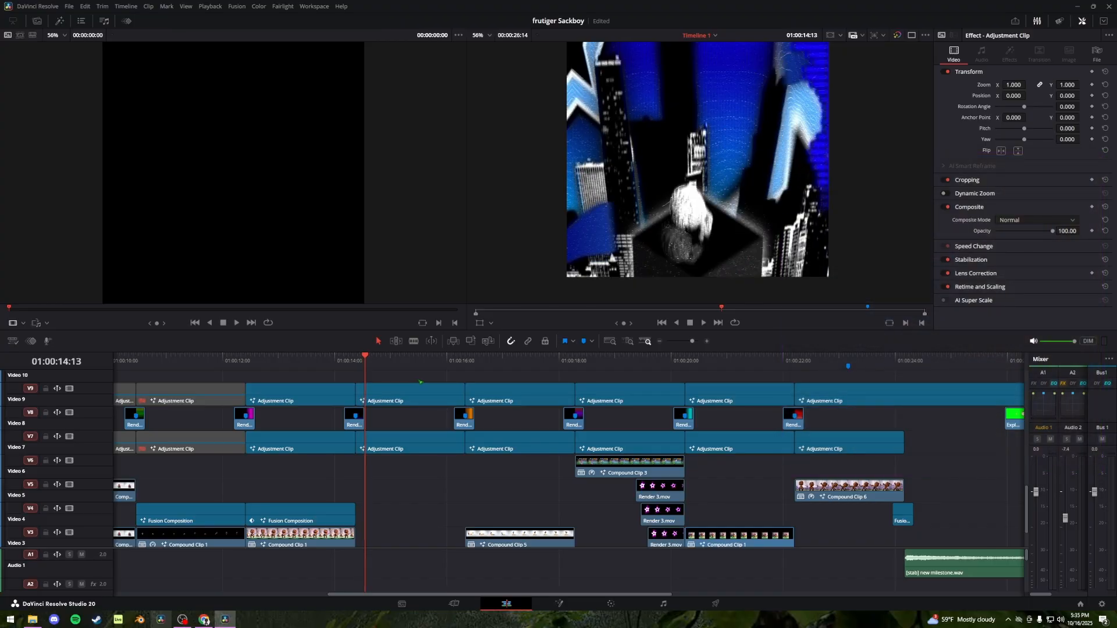
# Select the two adjustment clips over the blue city scene in turn, and open the scene's composition in Fusion
pyautogui.moveTo(430, 463); pyautogui.dragTo(426, 418)
pyautogui.click(410, 411)
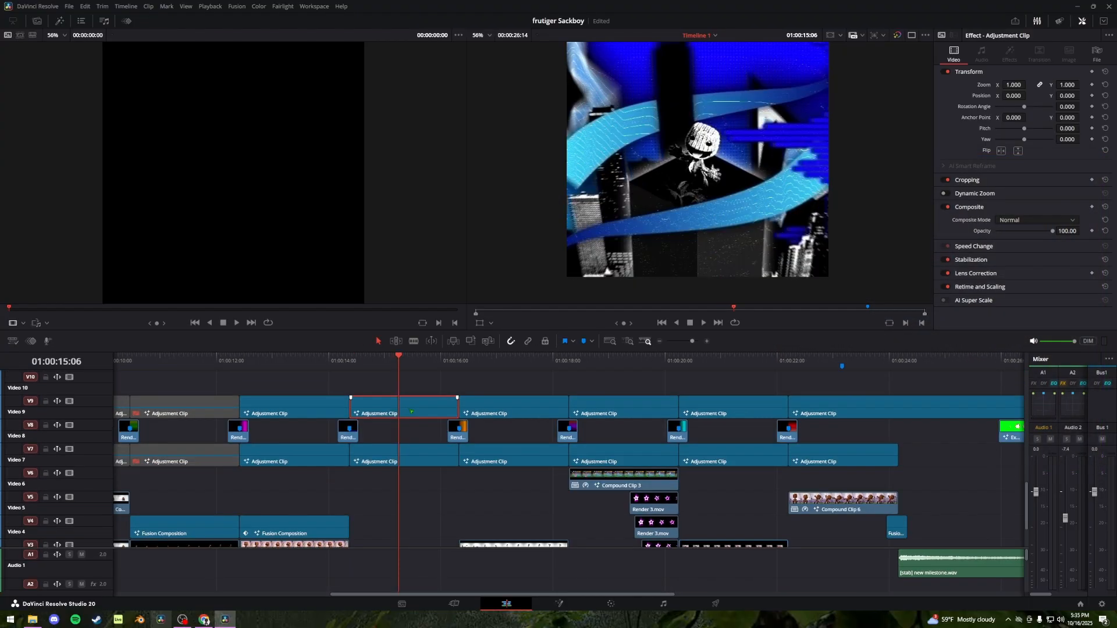
pyautogui.click(417, 456)
pyautogui.moveTo(410, 479); pyautogui.dragTo(401, 413)
pyautogui.hotkey('shift', '5')
pyautogui.scroll(2, 346, 511)
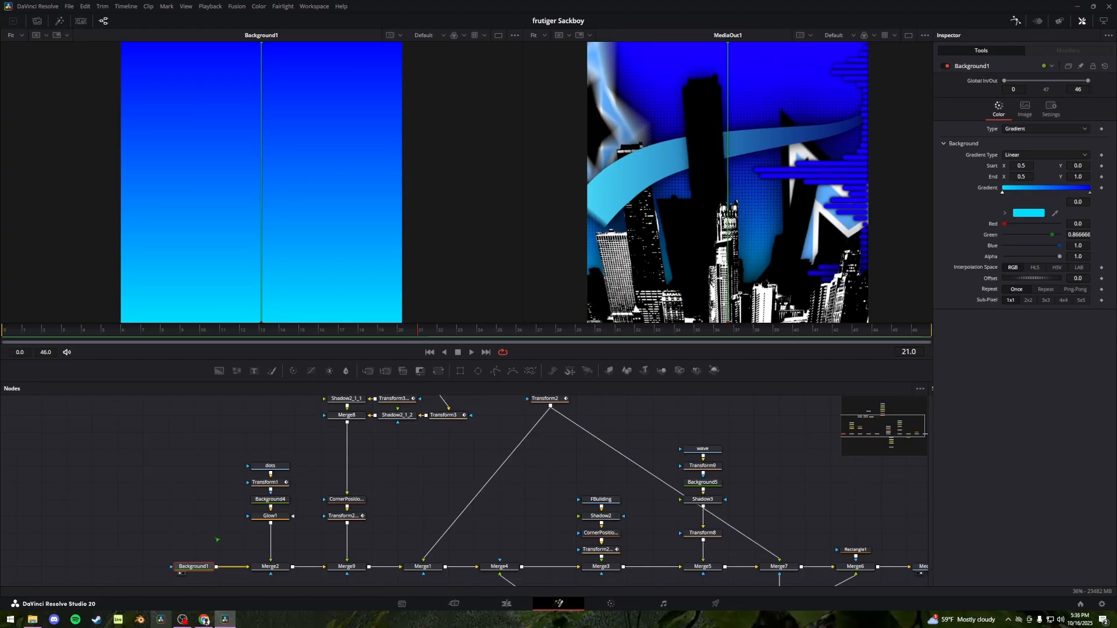
# Preview the dots branch of the blue composition node by node, from dots through Transform1 and Background4 to Glow1
pyautogui.click(270, 466)
pyautogui.press('1')
pyautogui.click(271, 483)
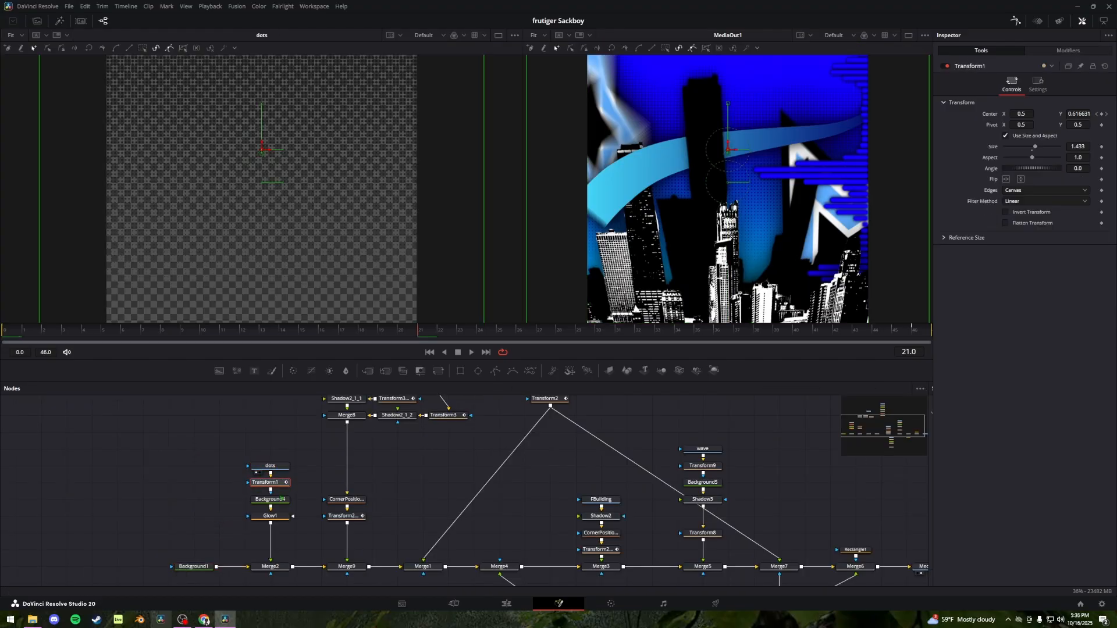
pyautogui.press('1')
pyautogui.click(283, 501)
pyautogui.click(278, 516)
pyautogui.press('1')
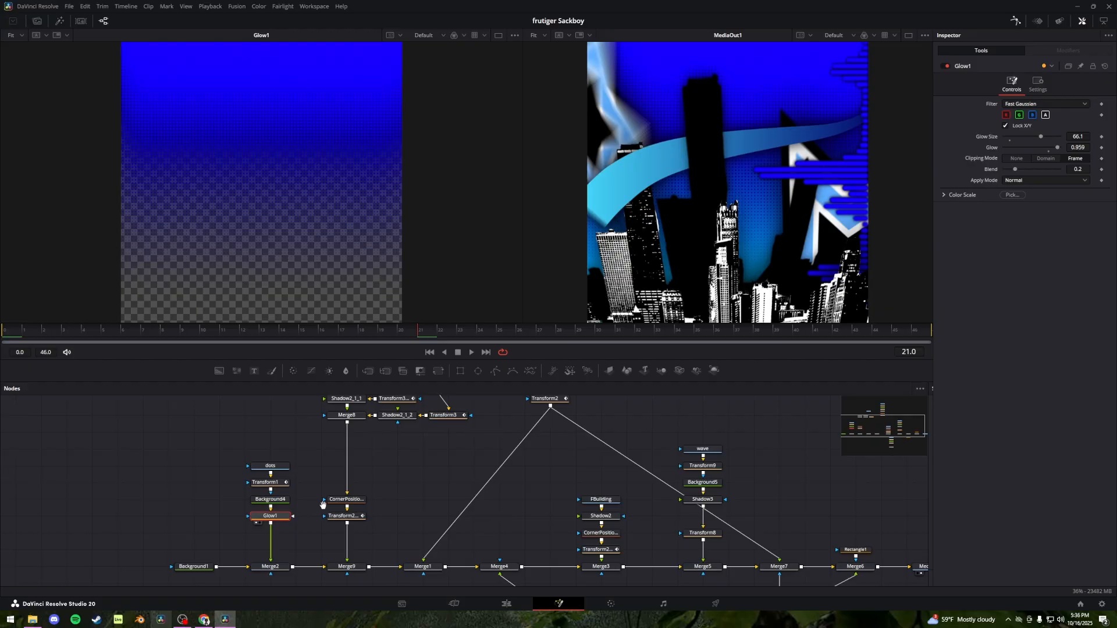
# Preview the star branch from the star image through its transforms and shadows to the combined result at Merge8
pyautogui.moveTo(322, 504); pyautogui.dragTo(240, 492)
pyautogui.click(187, 553)
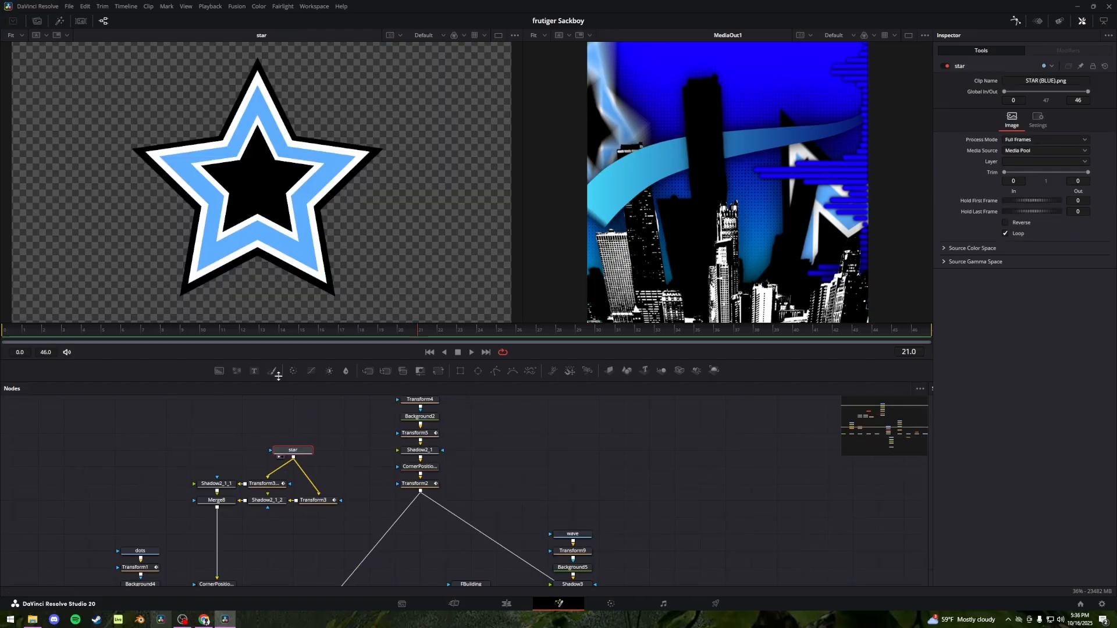
pyautogui.click(263, 483)
pyautogui.press('1')
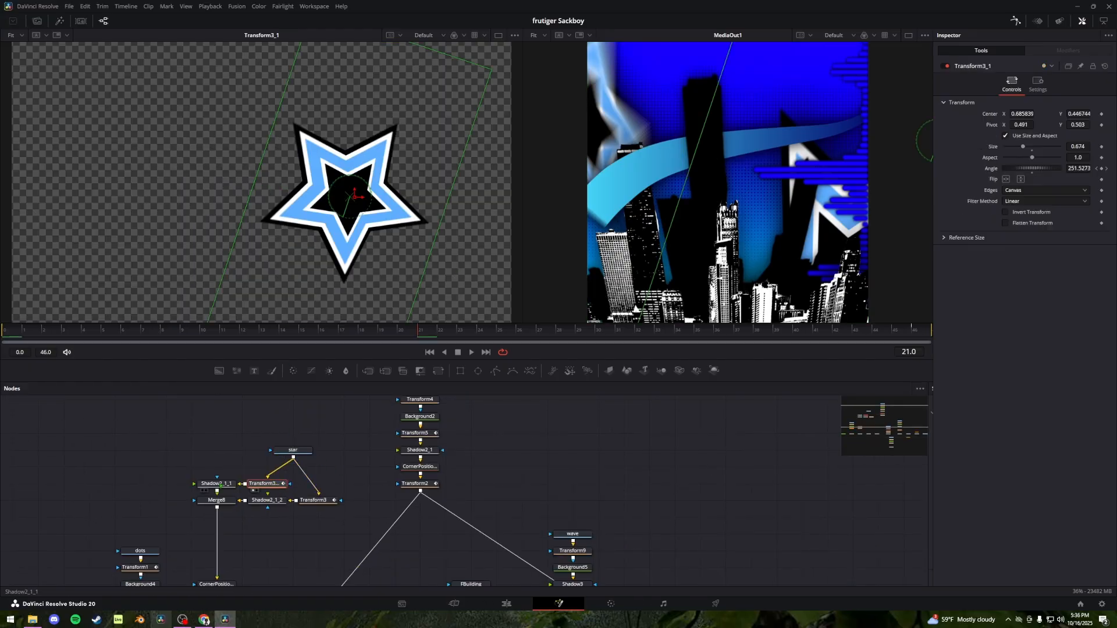
pyautogui.click(217, 483)
pyautogui.click(266, 503)
pyautogui.press('1')
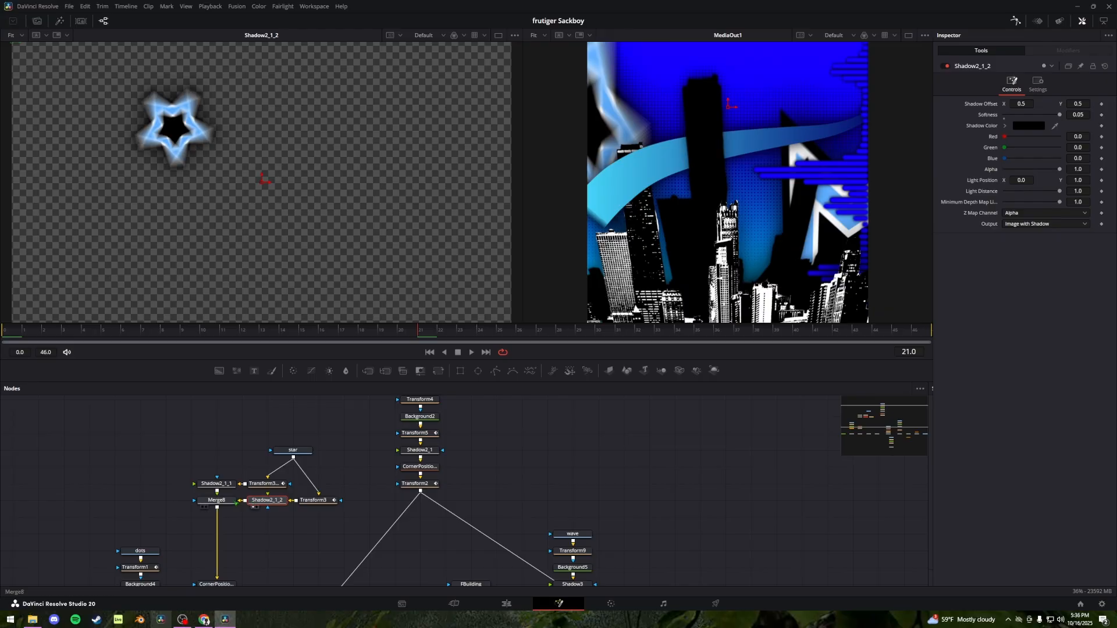
pyautogui.click(218, 500)
pyautogui.moveTo(283, 535); pyautogui.dragTo(287, 441)
pyautogui.press('1')
# Preview the stars' perspective warp at CornerPositioner1_2 and their placement over the dotted background at Merge9
pyautogui.click(219, 488)
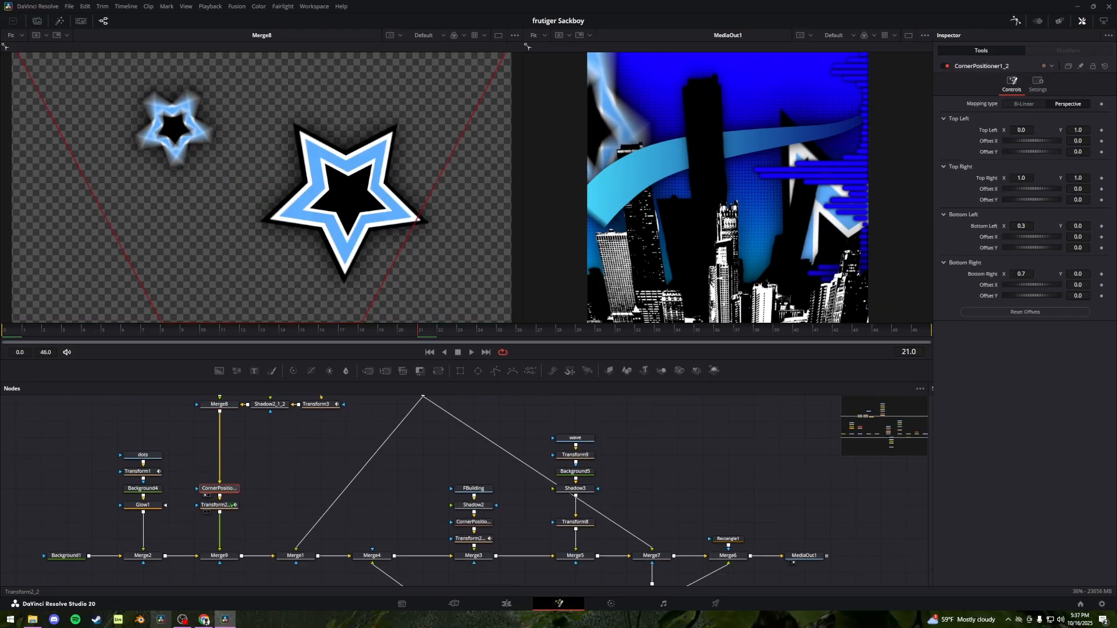
pyautogui.press('1')
pyautogui.moveTo(290, 263); pyautogui.dragTo(284, 230)
pyautogui.click(228, 558)
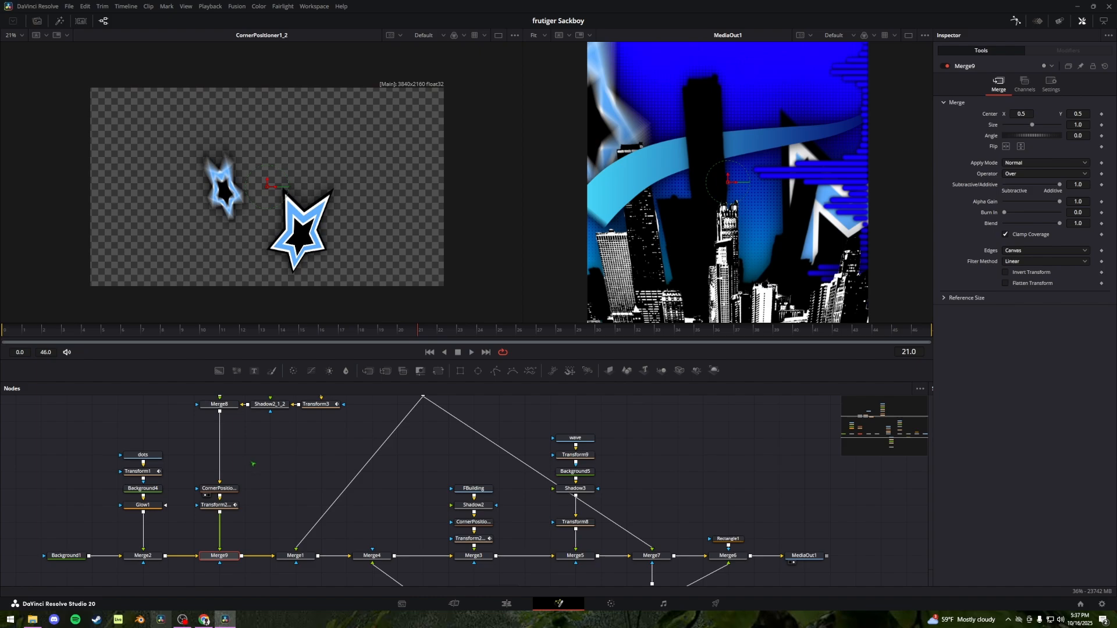
pyautogui.press('1')
pyautogui.click(219, 488)
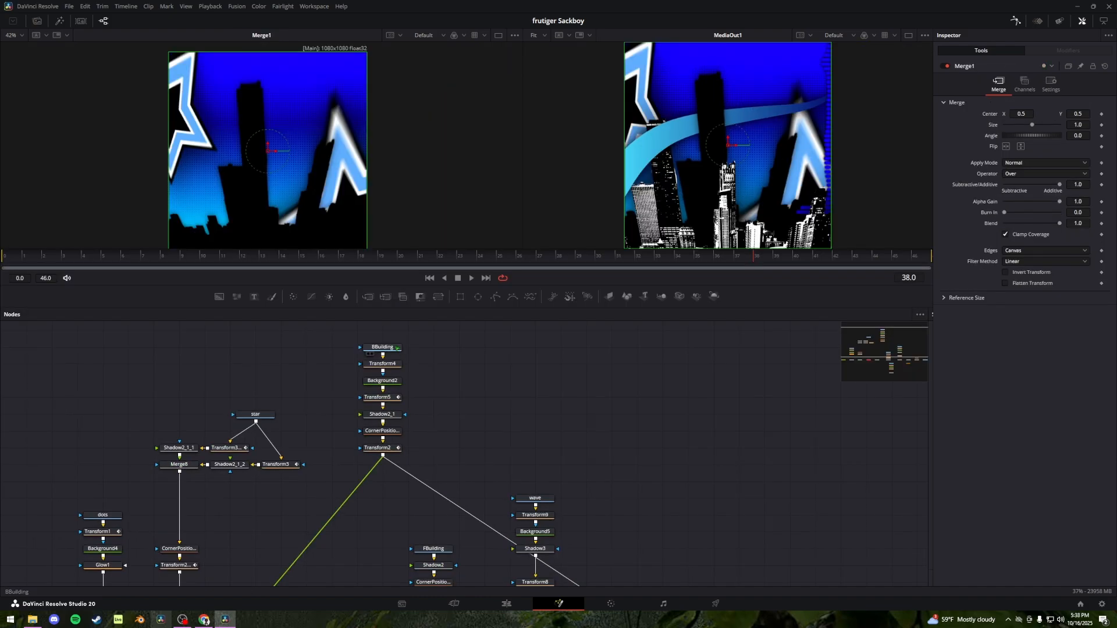
# Preview the back building branch from BBuilding through Transform4 and the black Background2 to Transform5
pyautogui.click(397, 349)
pyautogui.press('1')
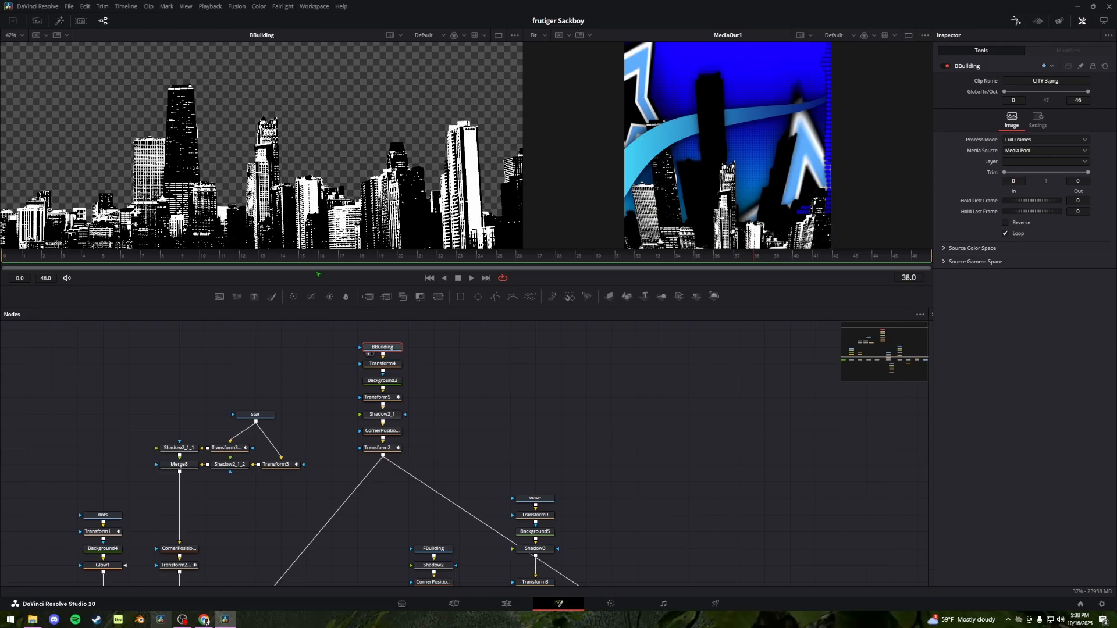
pyautogui.click(383, 364)
pyautogui.press('1')
pyautogui.click(397, 382)
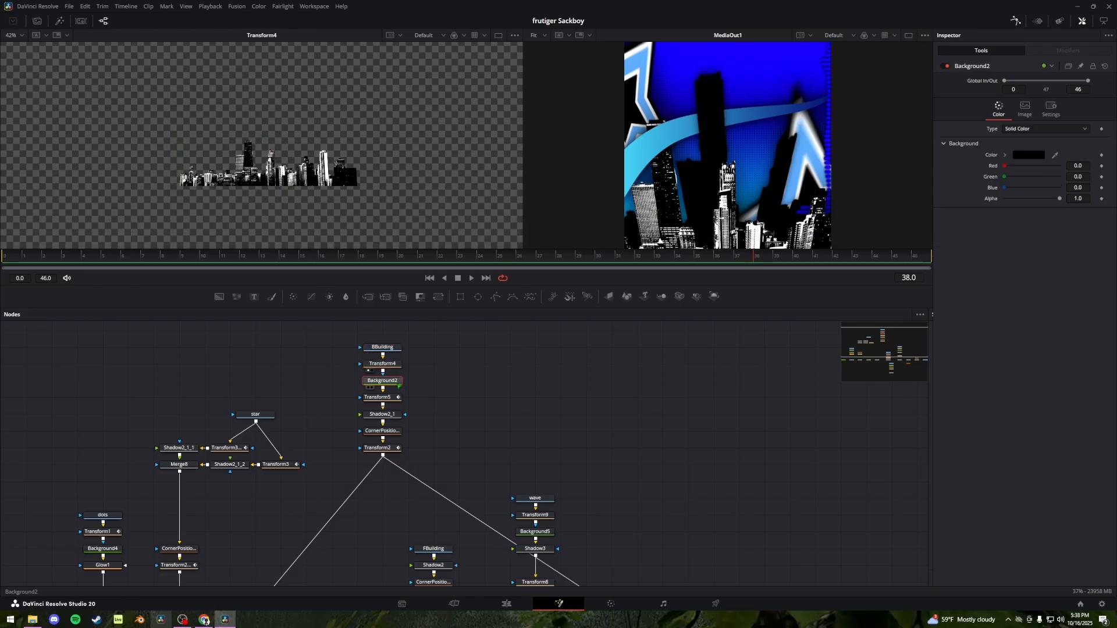
pyautogui.press('1')
pyautogui.click(395, 399)
pyautogui.press('1')
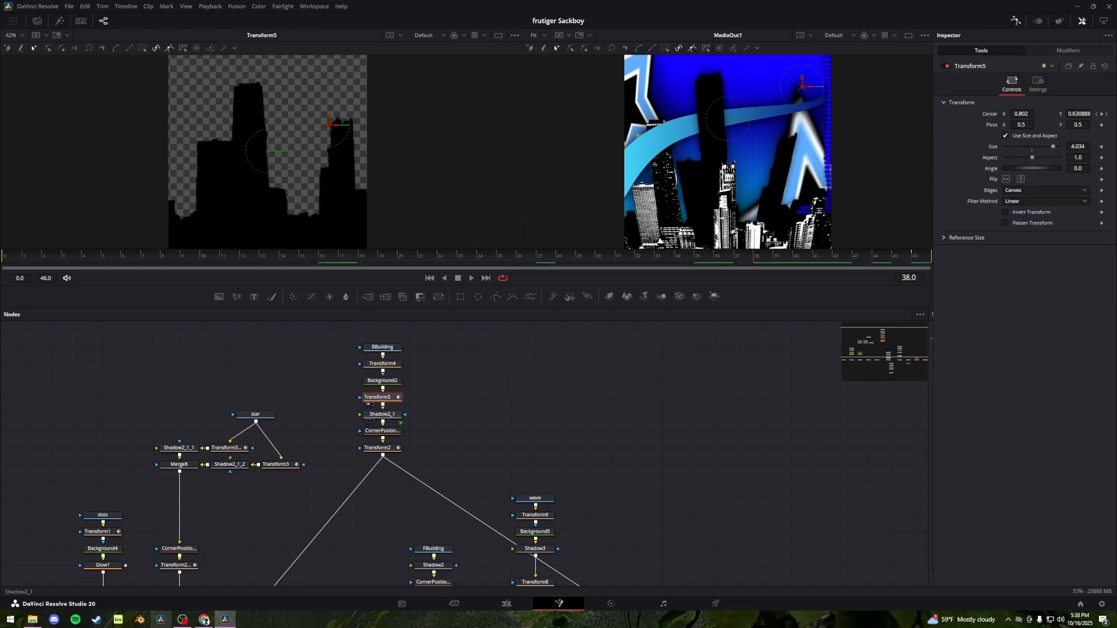
# Preview the back building silhouette at Shadow2_1, CornerPositioner1 and Transform2 to examine its shadow, perspective warp and movement
pyautogui.click(394, 415)
pyautogui.press('1')
pyautogui.click(395, 431)
pyautogui.press('1')
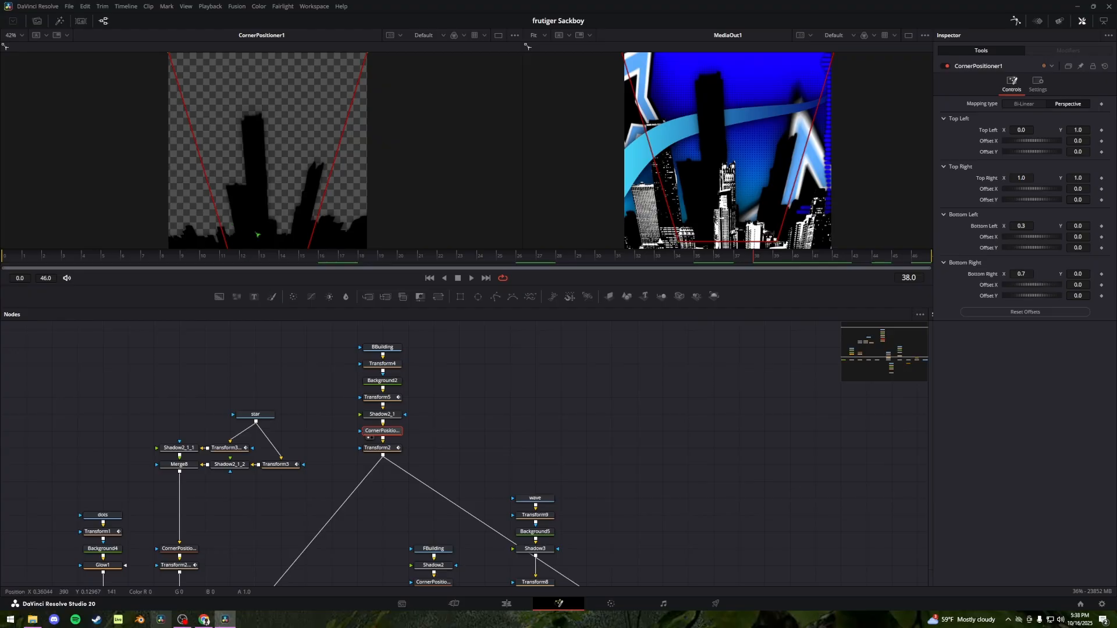
pyautogui.moveTo(276, 233); pyautogui.dragTo(284, 197)
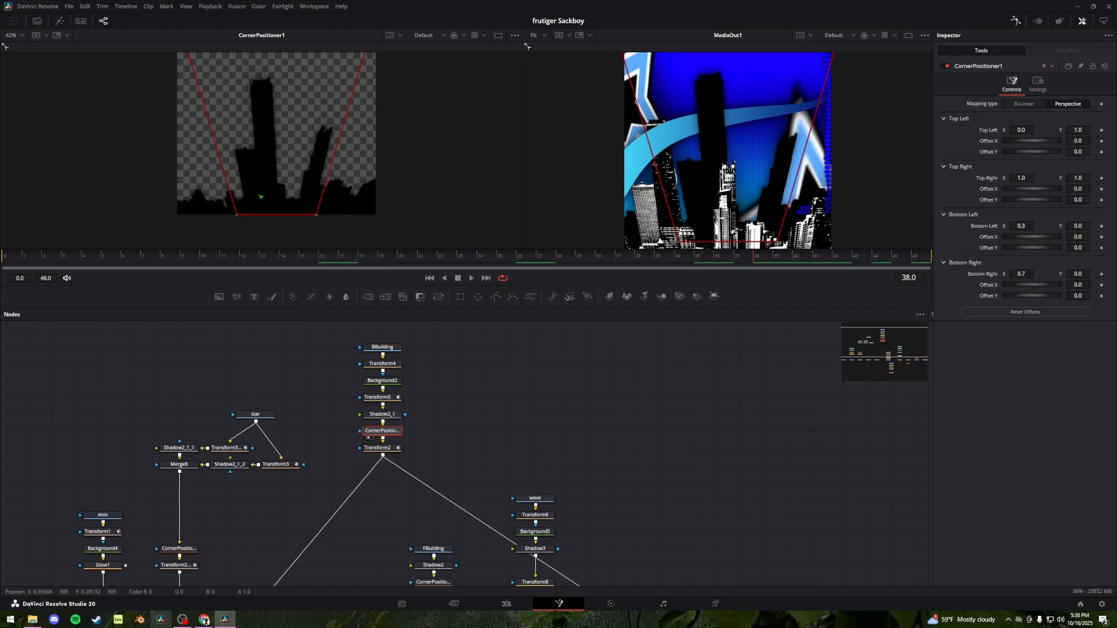
pyautogui.click(417, 387)
pyautogui.press('1')
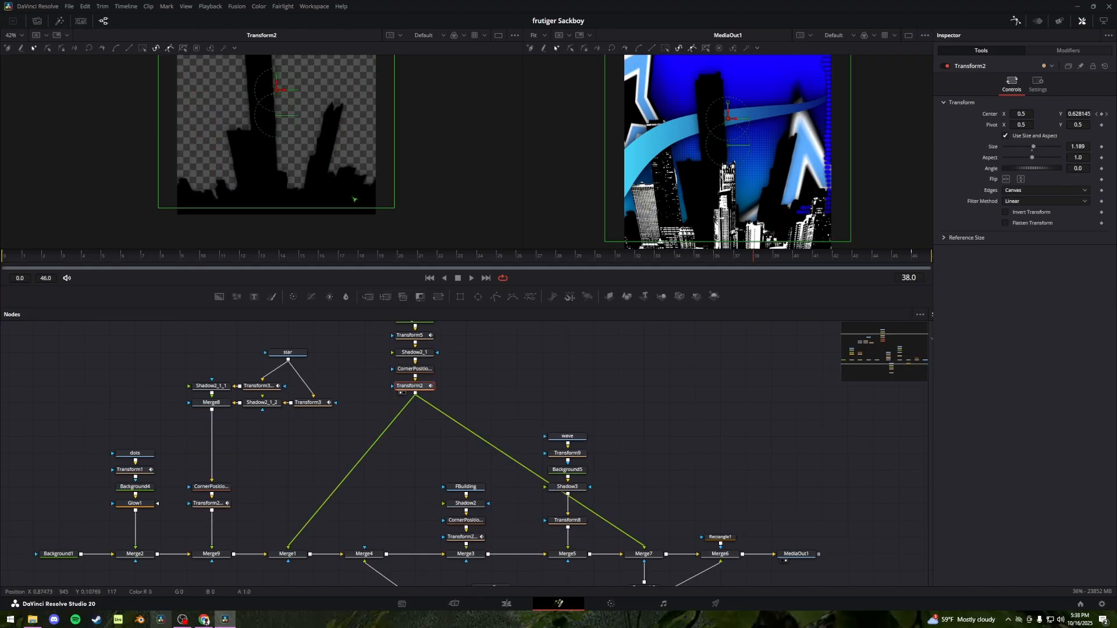
# Compare the Merge9 and Merge1 outputs to examine what the building silhouettes add to the star background
pyautogui.moveTo(354, 200); pyautogui.dragTo(361, 229)
pyautogui.click(288, 557)
pyautogui.press('1')
pyautogui.click(211, 556)
pyautogui.press('1')
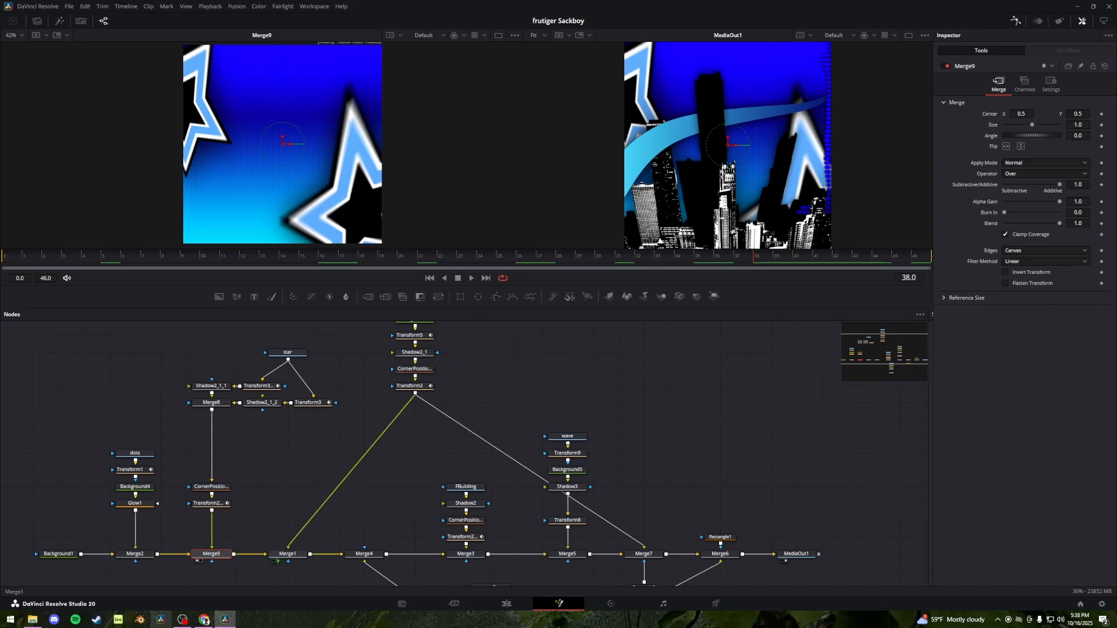
pyautogui.click(287, 559)
pyautogui.press('1')
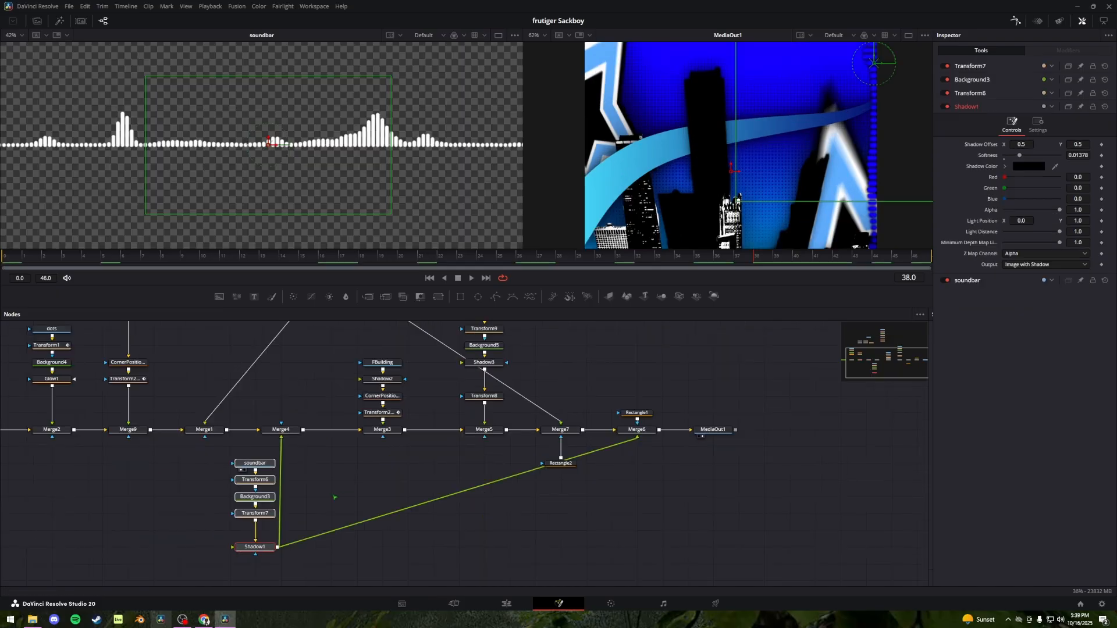
# Examine the soundbar branch through Transform7 and Shadow1, and preview its placement over the background at Merge4
pyautogui.moveTo(382, 161); pyautogui.dragTo(445, 187)
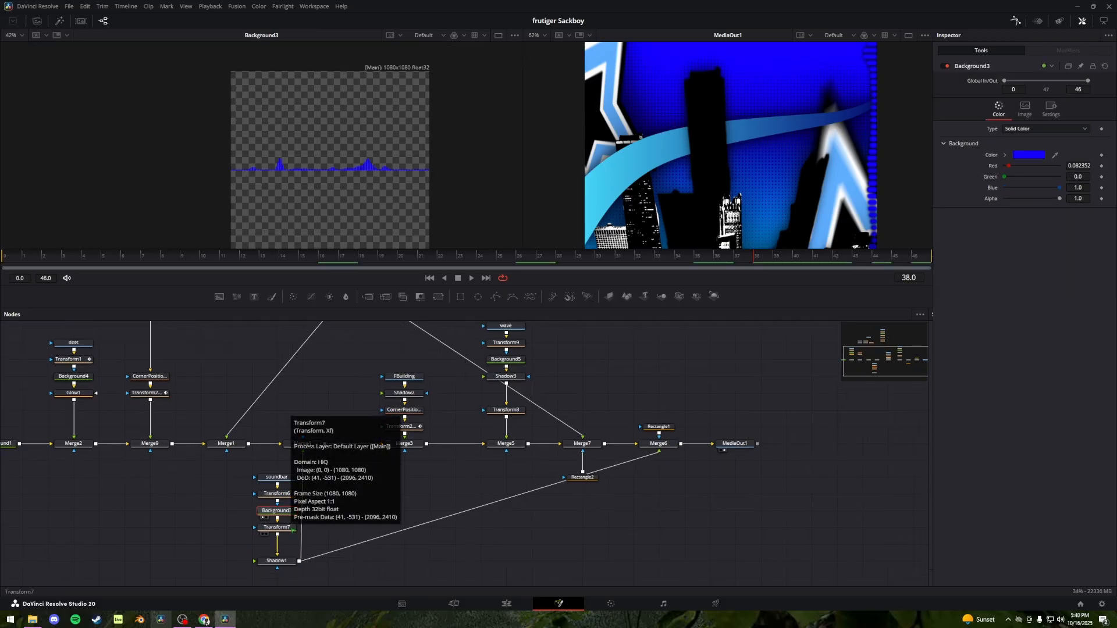
pyautogui.click(284, 527)
pyautogui.press('1')
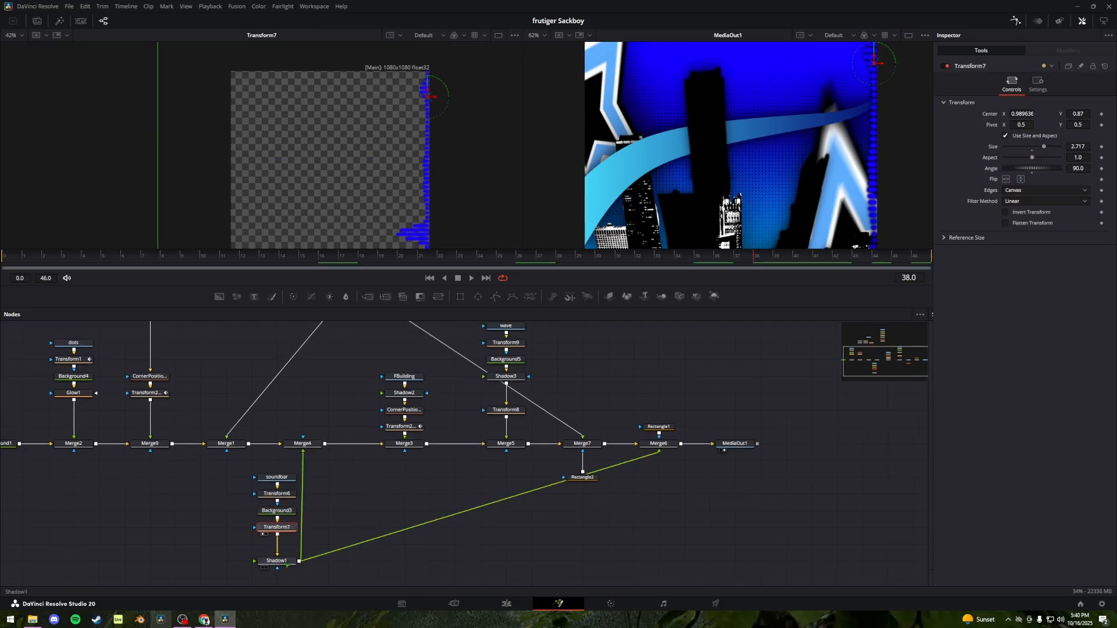
pyautogui.click(284, 562)
pyautogui.moveTo(287, 563); pyautogui.dragTo(249, 559)
pyautogui.moveTo(434, 213); pyautogui.dragTo(382, 180)
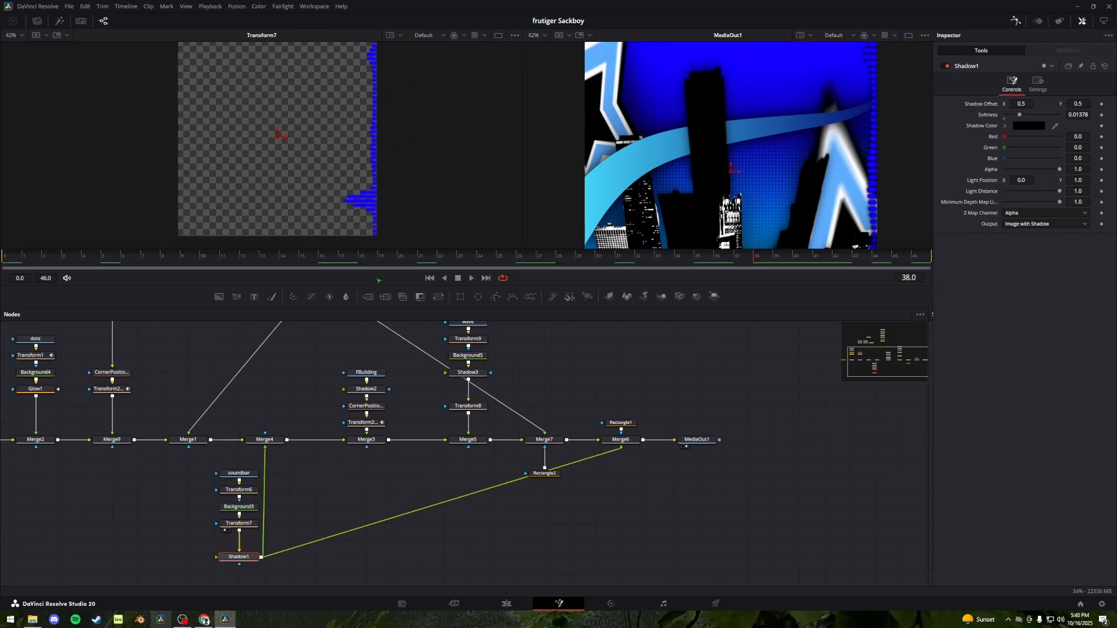
pyautogui.moveTo(264, 439); pyautogui.dragTo(285, 194)
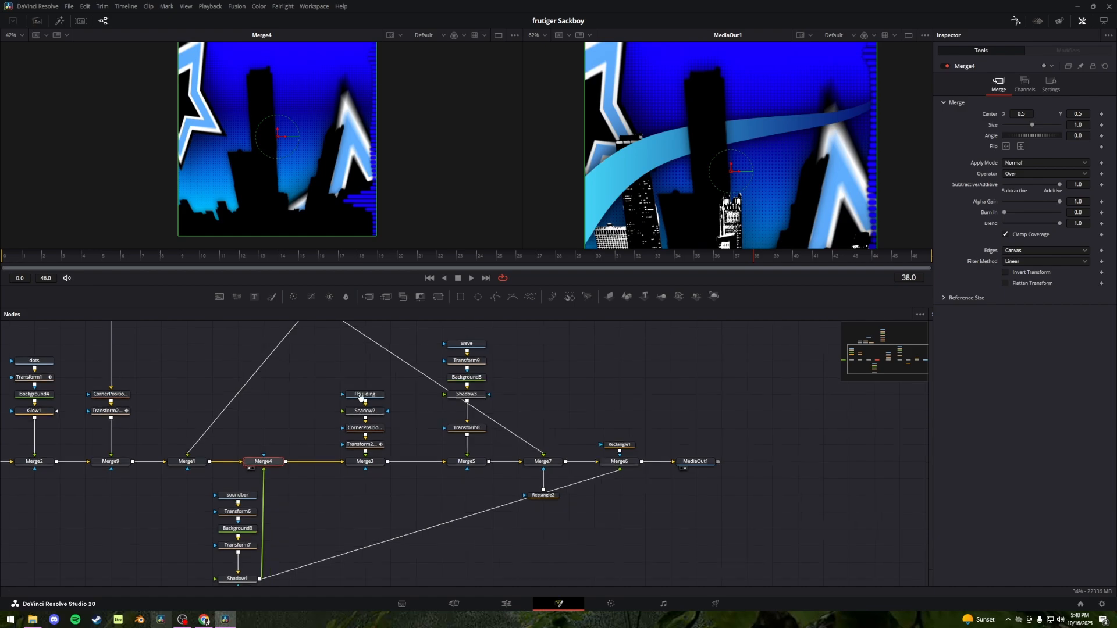
# Preview the front building branch from FBuilding through Shadow2 and CornerPositioner1_1 to its merge at Merge3
pyautogui.click(365, 396)
pyautogui.moveTo(381, 401); pyautogui.dragTo(334, 384)
pyautogui.press('1')
pyautogui.click(318, 412)
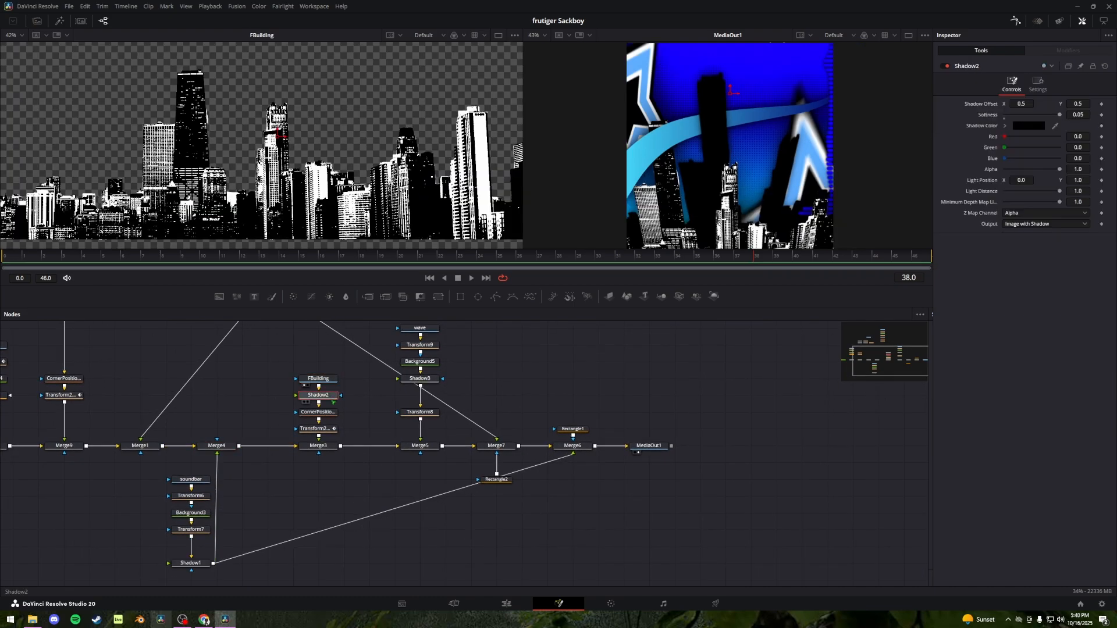
pyautogui.press('1')
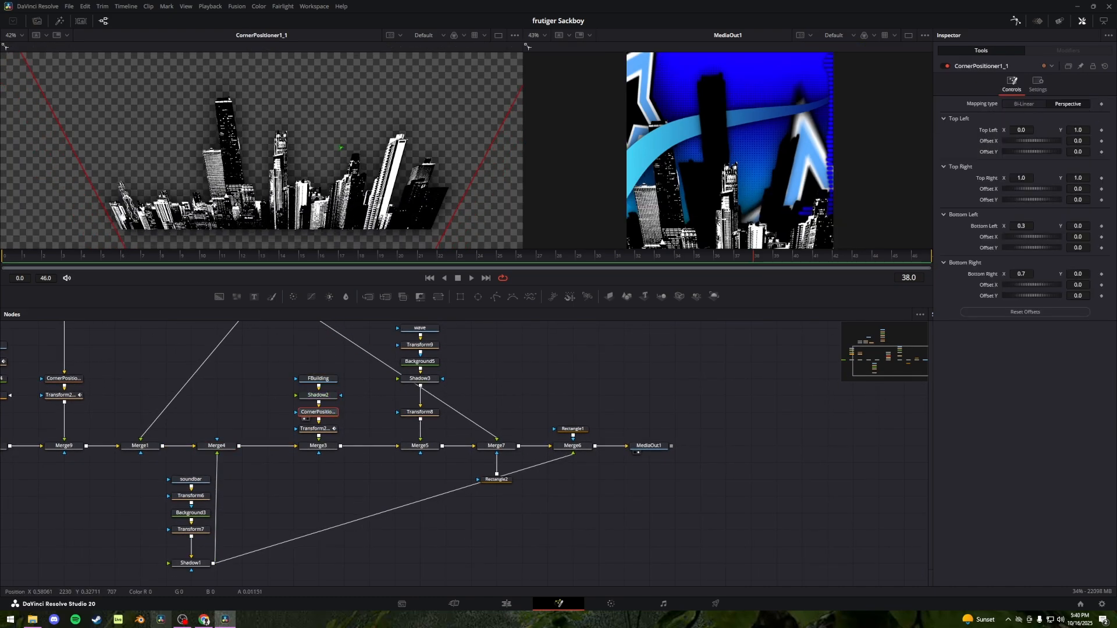
pyautogui.click(318, 446)
pyautogui.press('1')
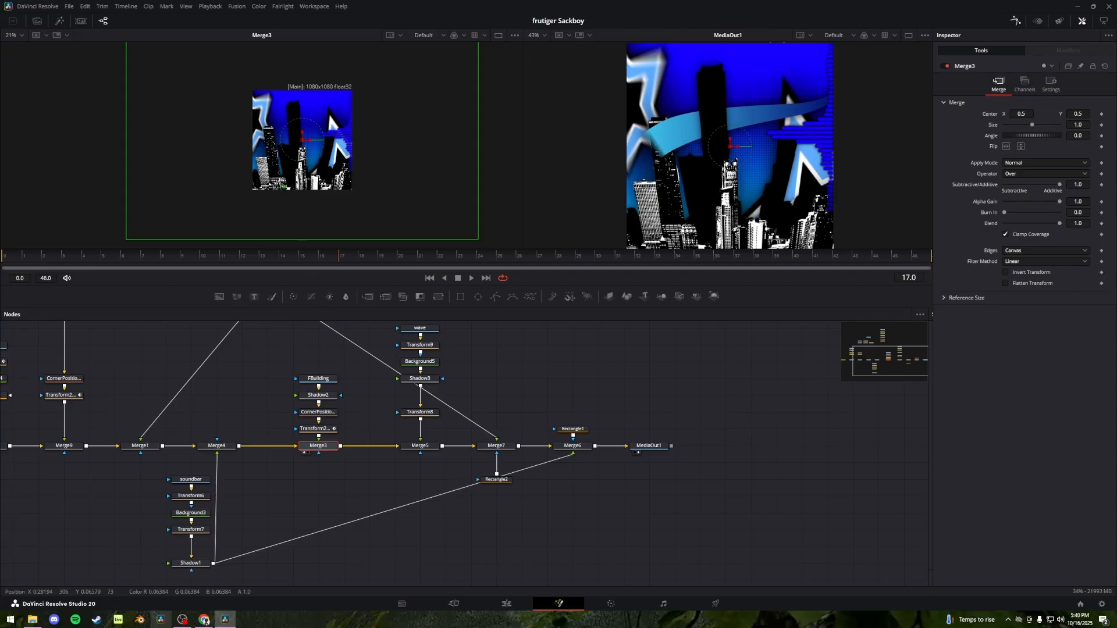
# Preview the wave clip on its own to examine the source footage of the wave branch
pyautogui.scroll(2, 311, 159)
pyautogui.click(420, 328)
pyautogui.moveTo(420, 327); pyautogui.dragTo(427, 431)
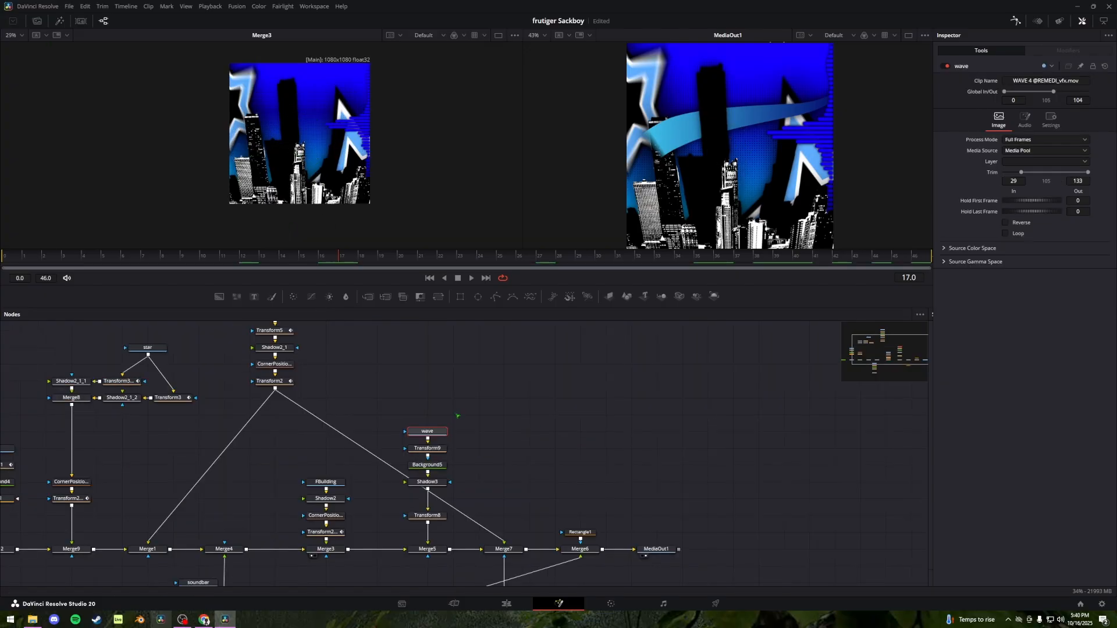
pyautogui.press('1')
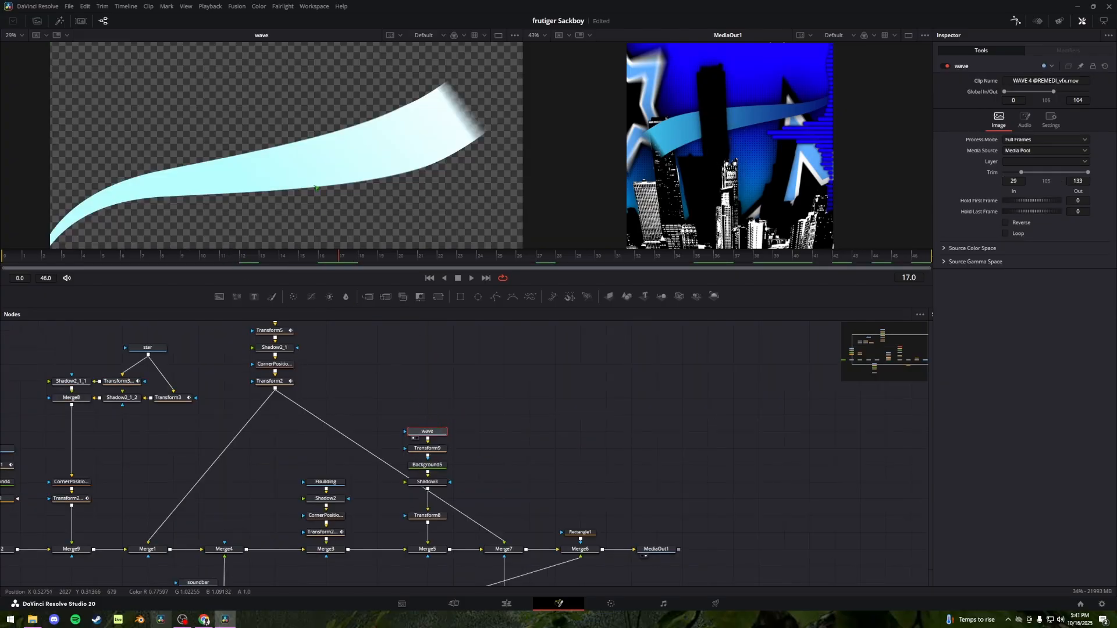
pyautogui.scroll(-1, 321, 172)
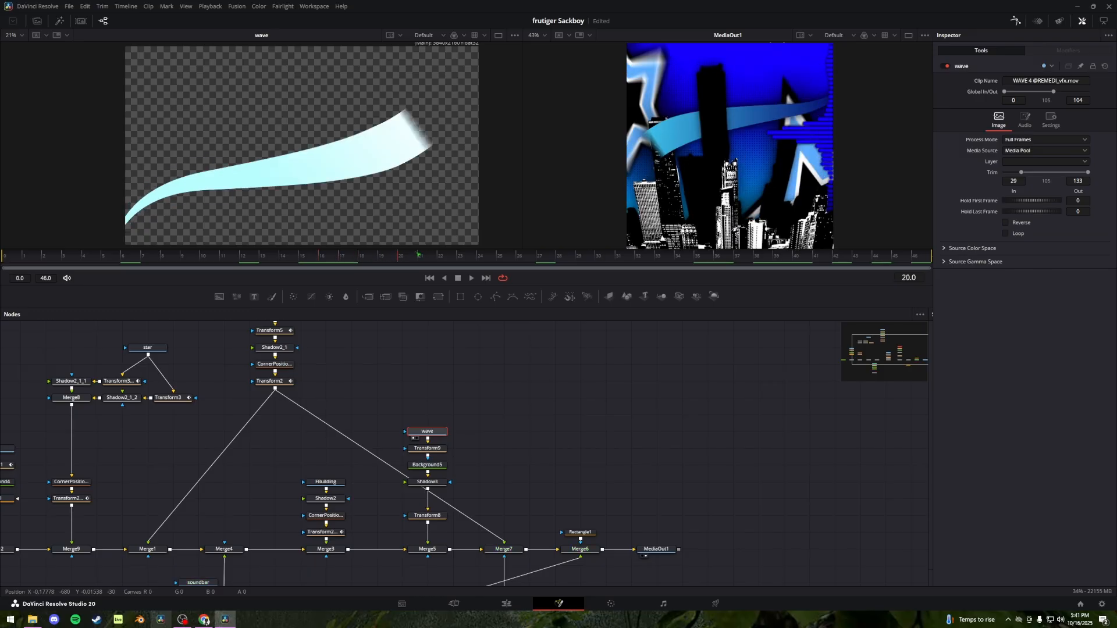
# Preview the wave branch at Background5 and Shadow3 to examine its gradient colouring and shadow
pyautogui.click(430, 464)
pyautogui.press('1')
pyautogui.moveTo(513, 431); pyautogui.dragTo(423, 419)
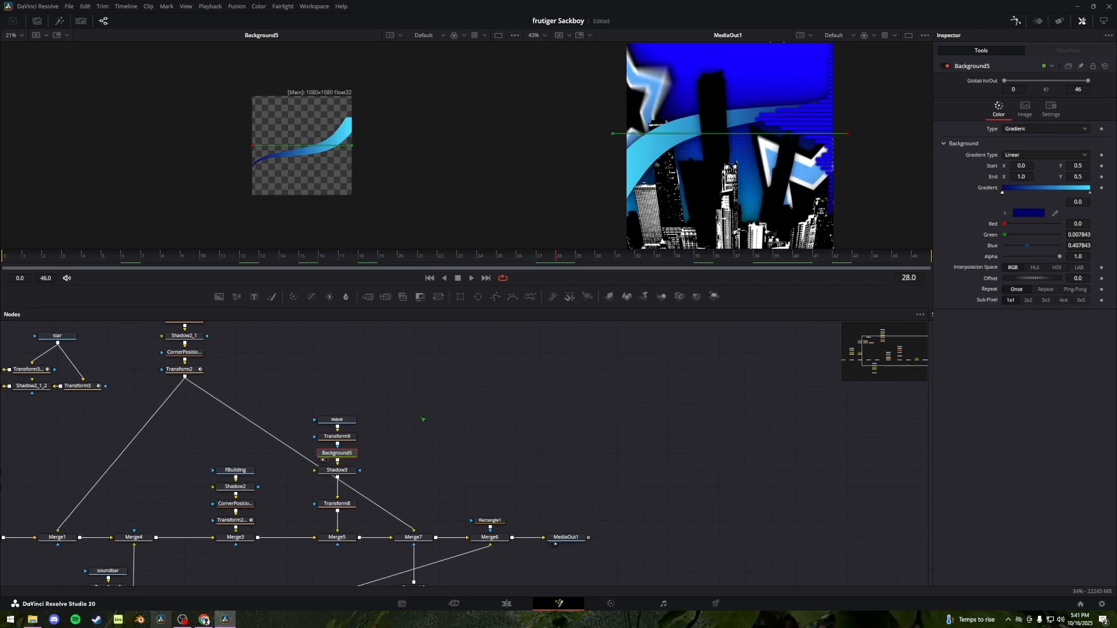
pyautogui.click(346, 473)
pyautogui.press('1')
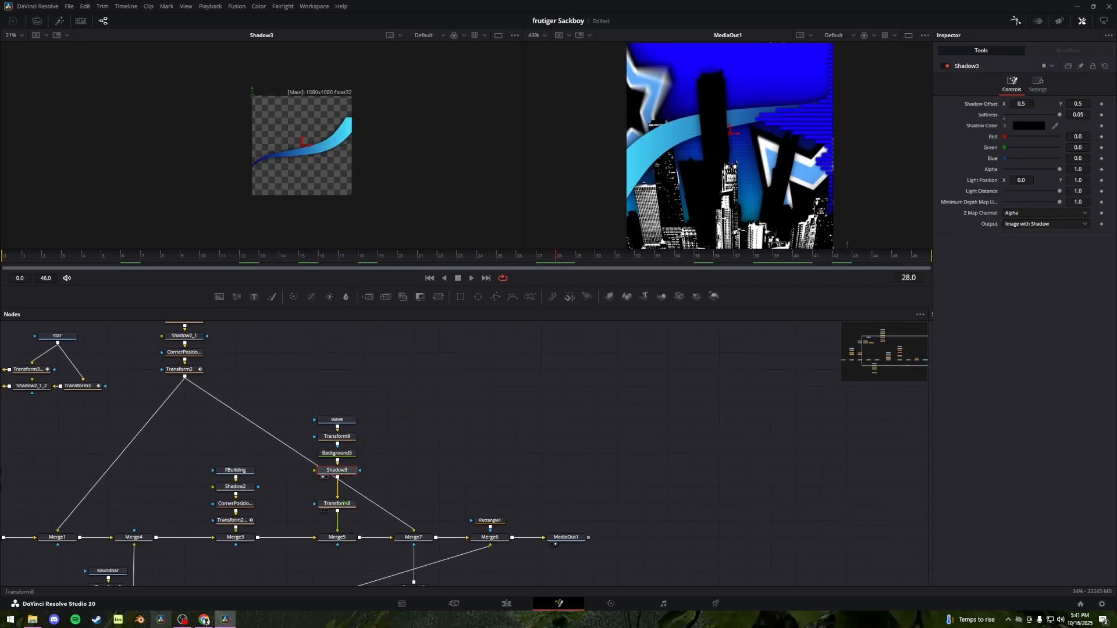
# Preview Transform8 and Merge5 to examine the wave's rotation and its placement over the city scene
pyautogui.click(337, 504)
pyautogui.press('1')
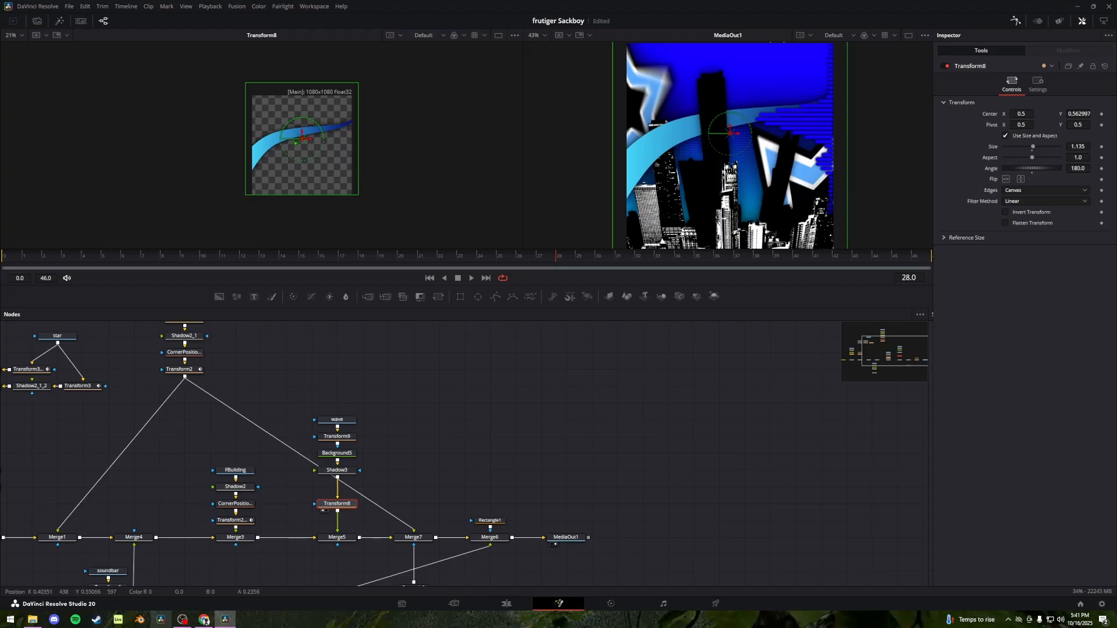
pyautogui.click(336, 537)
pyautogui.press('1')
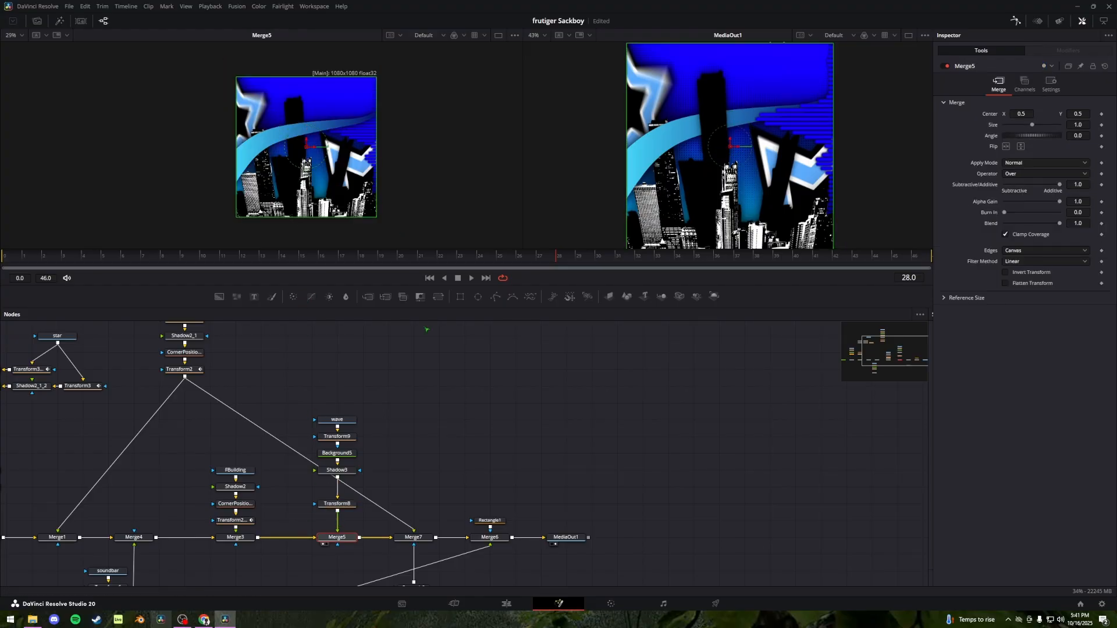
pyautogui.moveTo(485, 397); pyautogui.dragTo(425, 372)
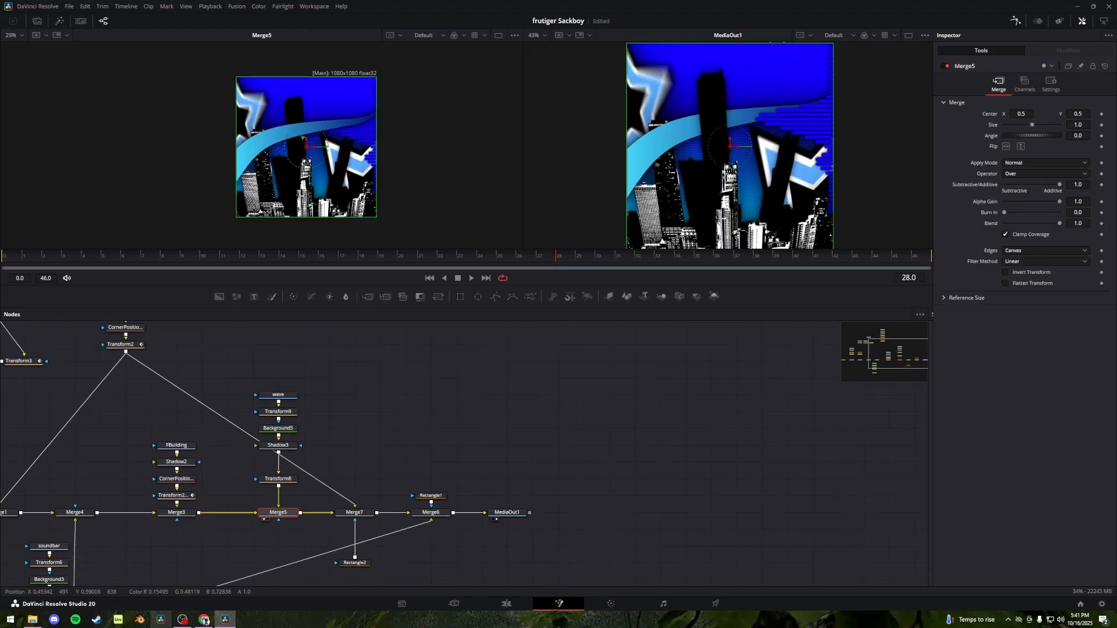
pyautogui.scroll(4, 299, 135)
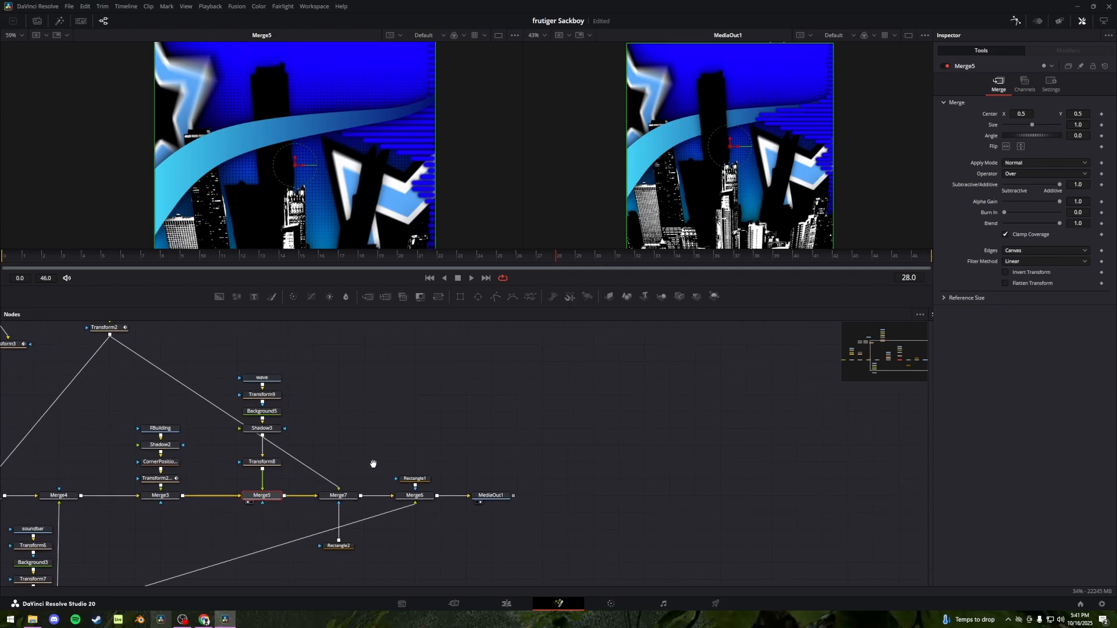
# Trace the back building branch to its source and preview BBuilding and the black silhouette at Background2
pyautogui.moveTo(371, 464); pyautogui.dragTo(415, 491)
pyautogui.moveTo(193, 334); pyautogui.dragTo(225, 418)
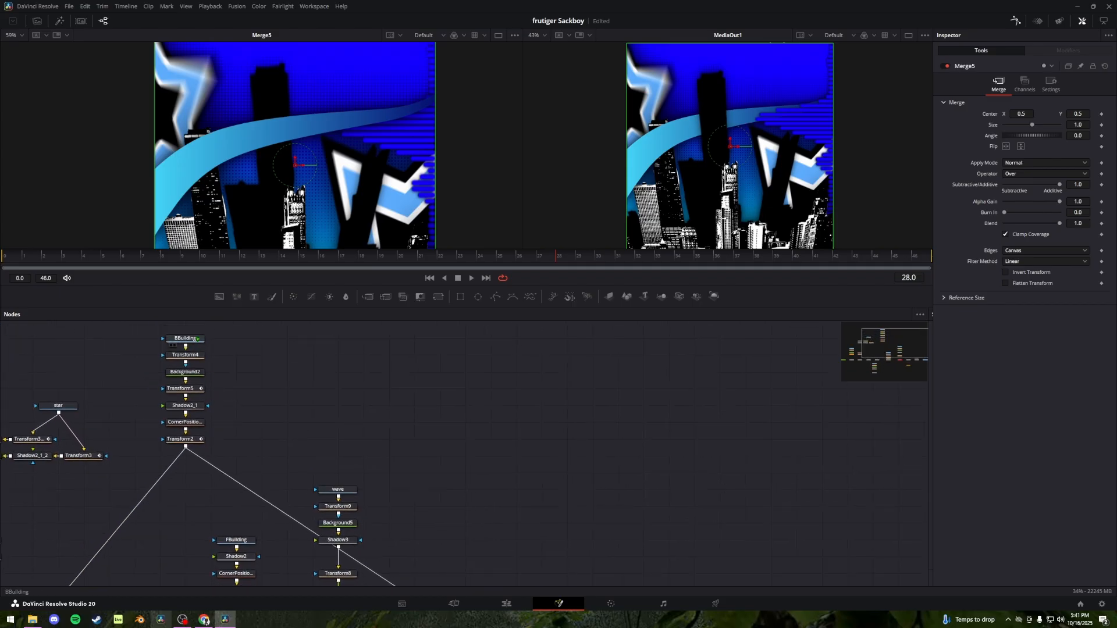
pyautogui.click(198, 338)
pyautogui.press('1')
pyautogui.click(197, 373)
pyautogui.press('1')
pyautogui.moveTo(318, 476); pyautogui.dragTo(278, 408)
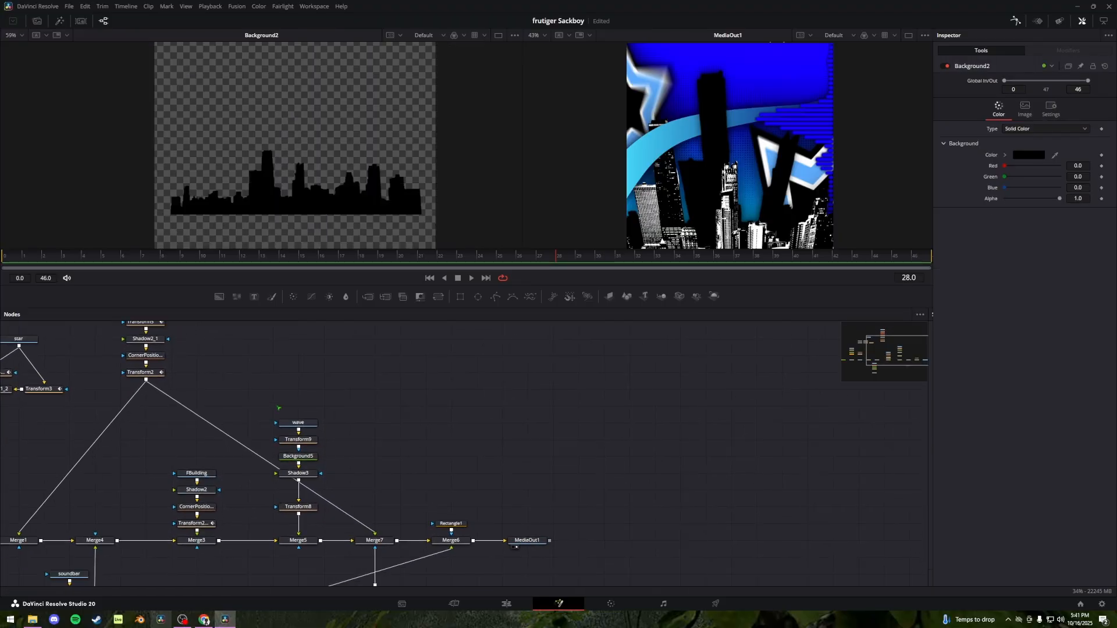
# Compare the Merge7 output with its Rectangle2 mask disconnected and reconnected, and preview the mask shape itself
pyautogui.click(374, 540)
pyautogui.press('1')
pyautogui.moveTo(373, 453); pyautogui.dragTo(360, 400)
pyautogui.click(361, 505)
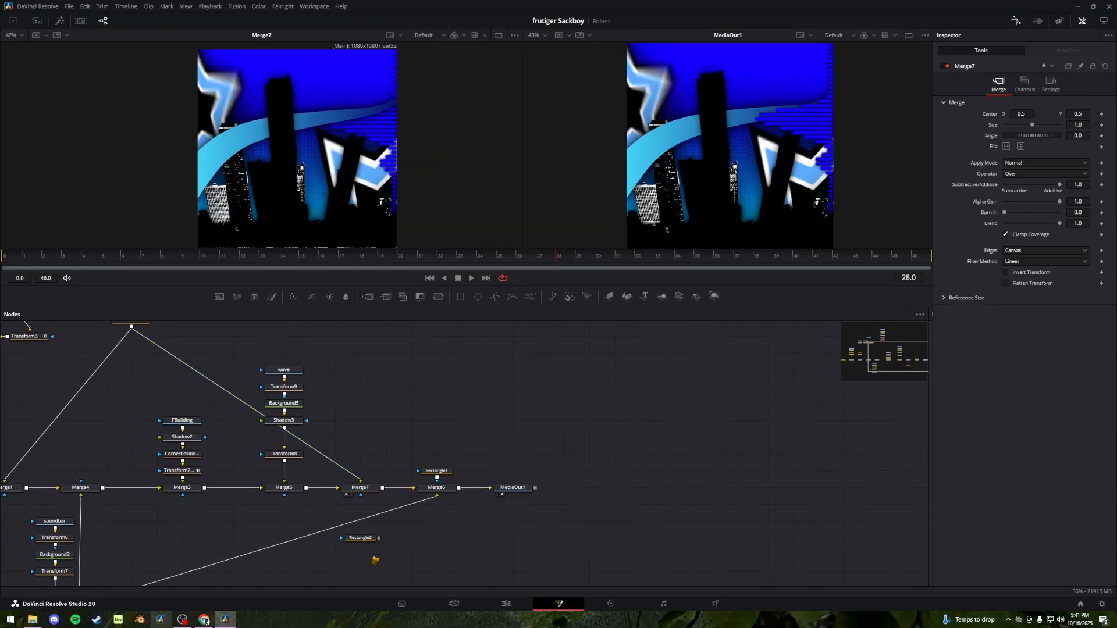
pyautogui.moveTo(379, 538); pyautogui.dragTo(361, 495)
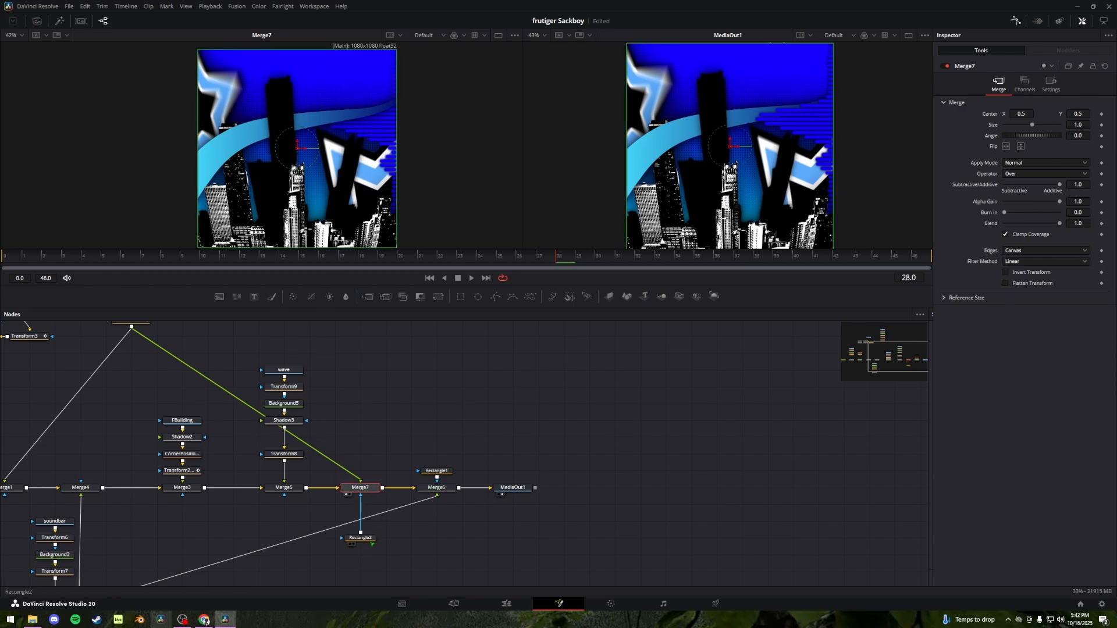
pyautogui.click(364, 538)
pyautogui.press('1')
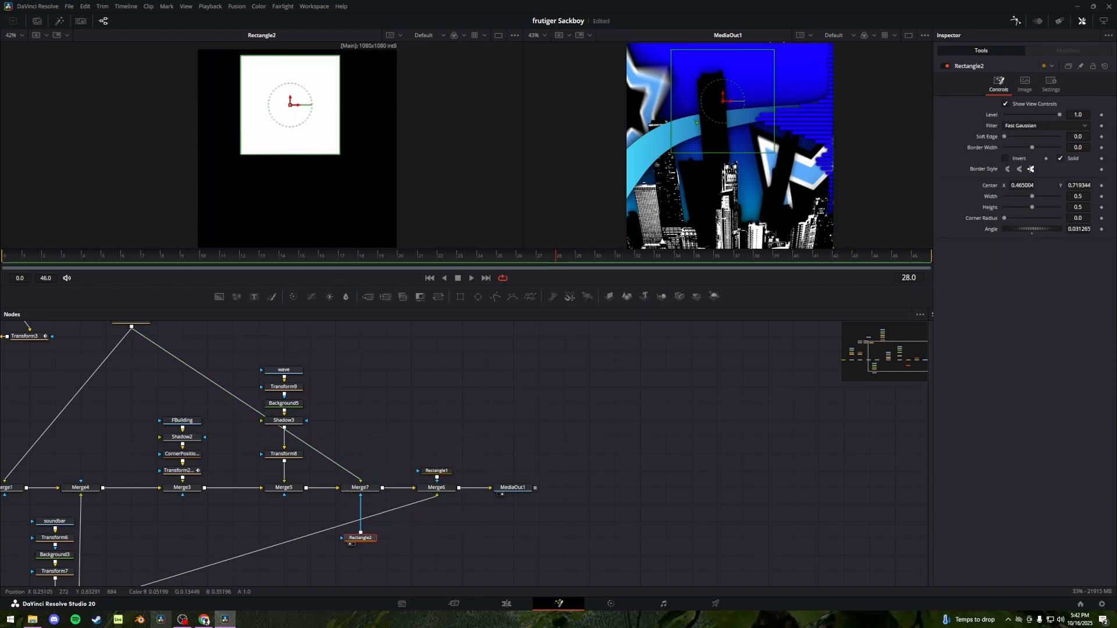
# Compare the wave clip with the Merge5 and Merge7 outputs to examine how the building silhouette overlaps the wave
pyautogui.click(283, 370)
pyautogui.press('1')
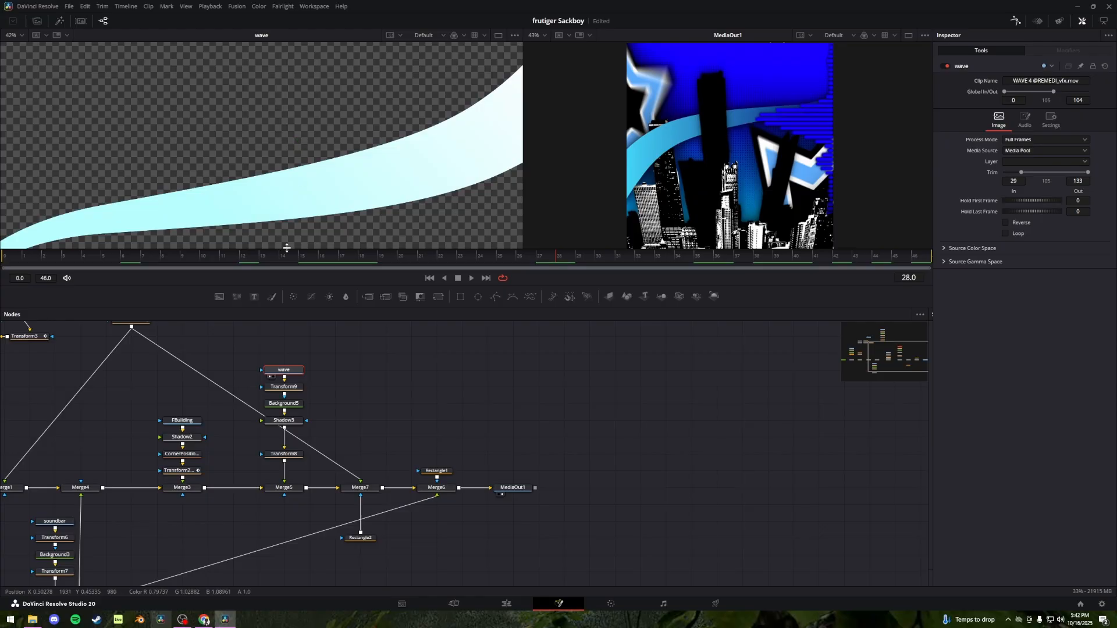
pyautogui.click(290, 488)
pyautogui.press('1')
pyautogui.click(364, 488)
pyautogui.press('1')
# Select the soundbar node to examine the branch that also feeds Merge6
pyautogui.moveTo(54, 520); pyautogui.dragTo(102, 456)
pyautogui.click(102, 456)
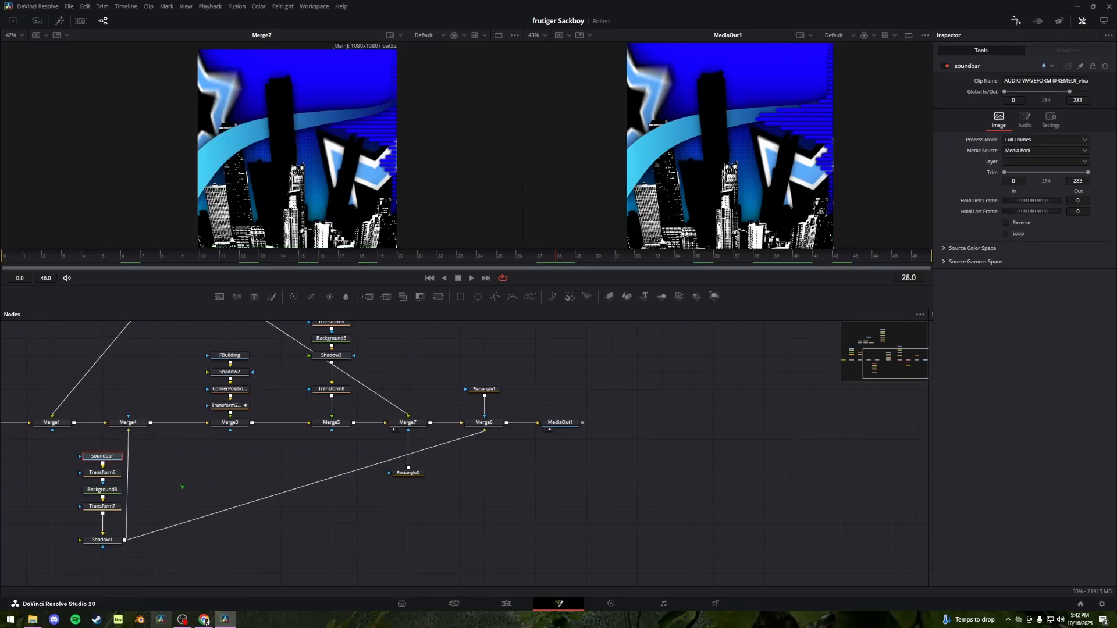
# View the Merge6 output, its Rectangle1 mask, and the Merge6 composite again
pyautogui.click(484, 422)
pyautogui.press('1')
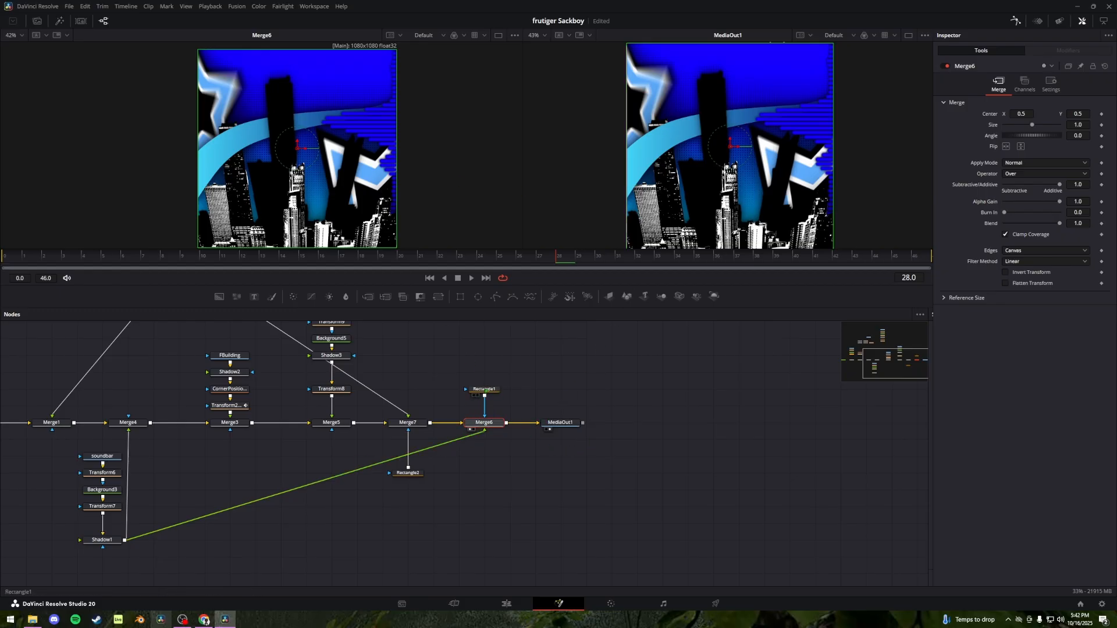
pyautogui.click(488, 389)
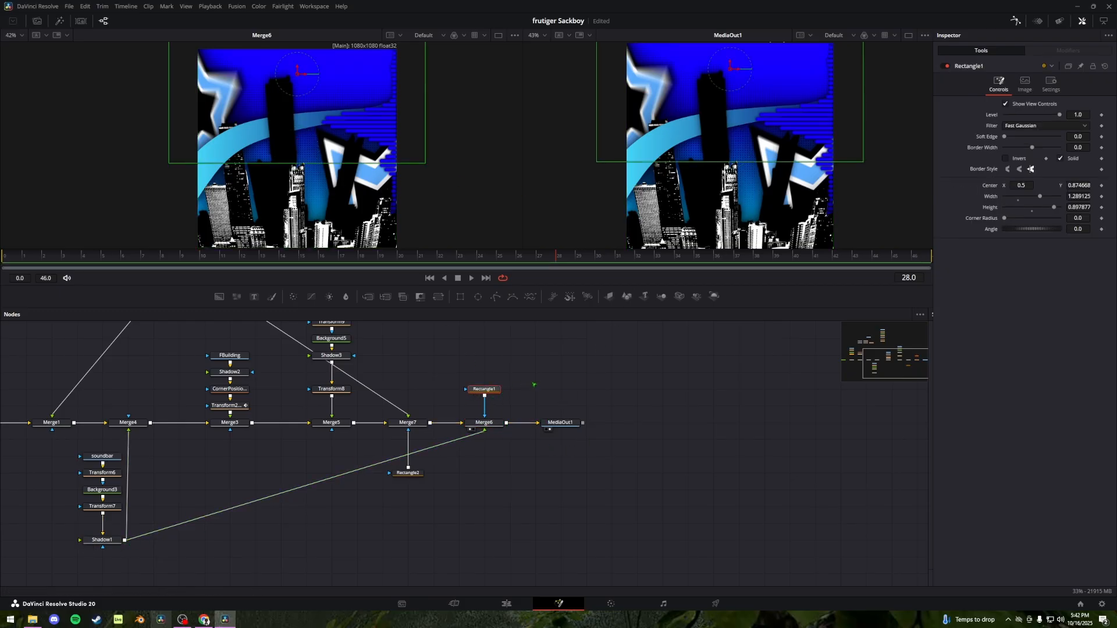
pyautogui.moveTo(526, 389); pyautogui.dragTo(473, 443)
pyautogui.press('1')
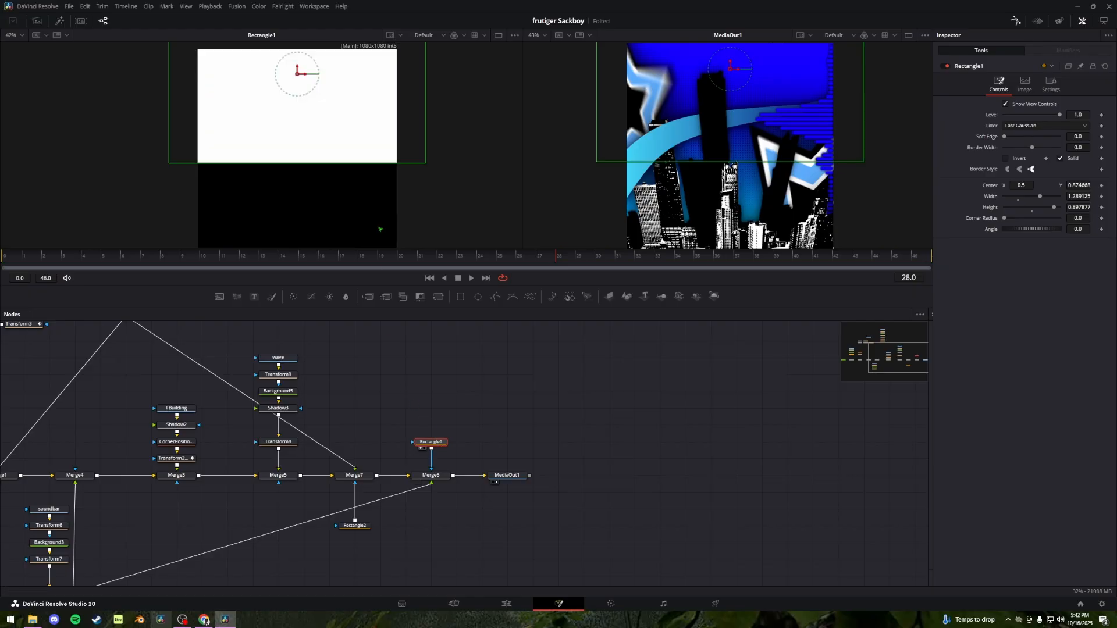
pyautogui.press('1')
pyautogui.click(430, 475)
pyautogui.press('1')
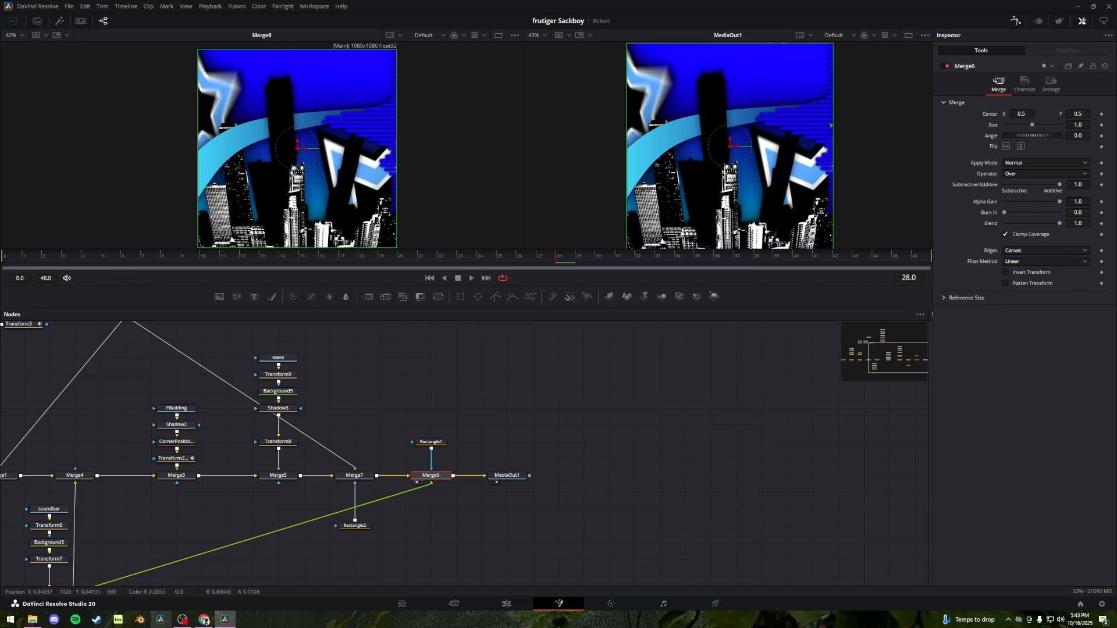
pyautogui.scroll(4, 830, 125)
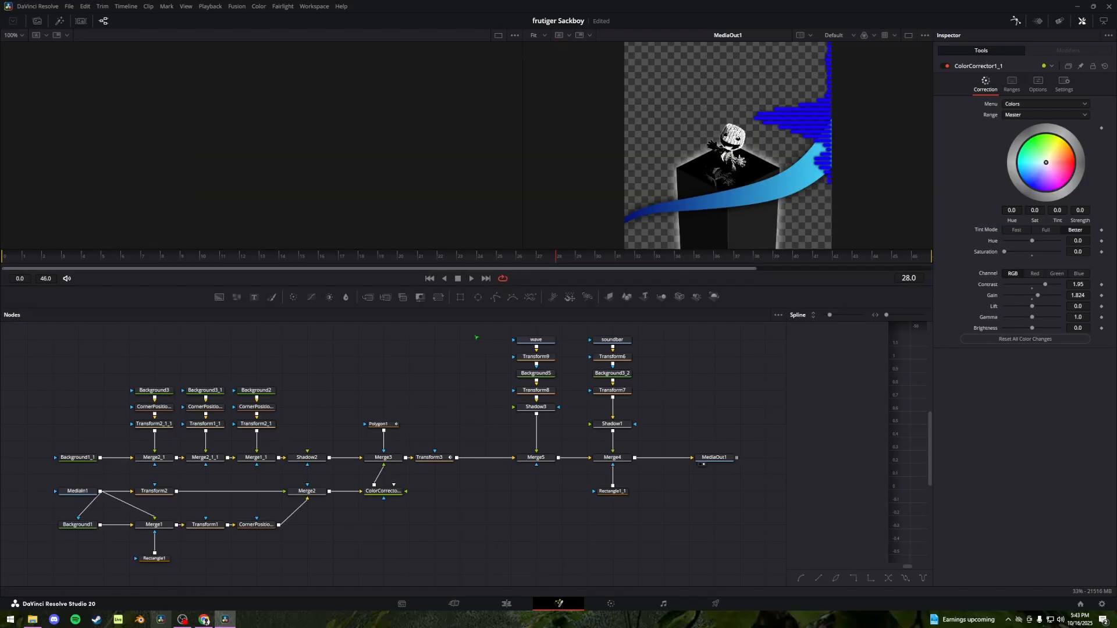
# View the MediaIn1 character clip, the Background1 silhouette, and Merge1 with its soft-edged Rectangle1 mask
pyautogui.click(77, 491)
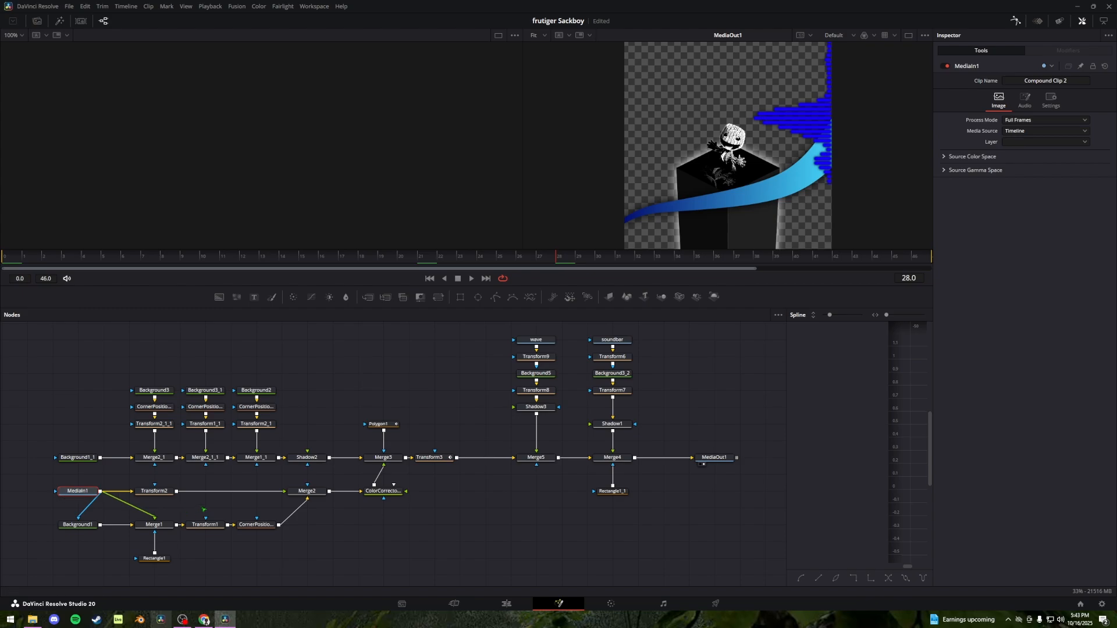
pyautogui.press('1')
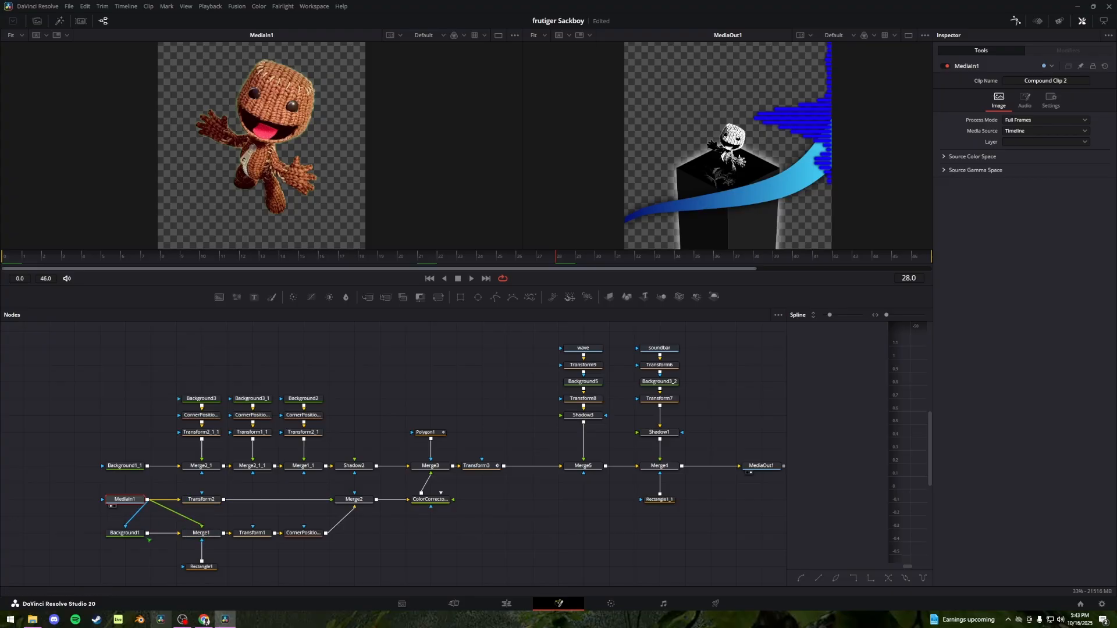
pyautogui.click(124, 533)
pyautogui.press('1')
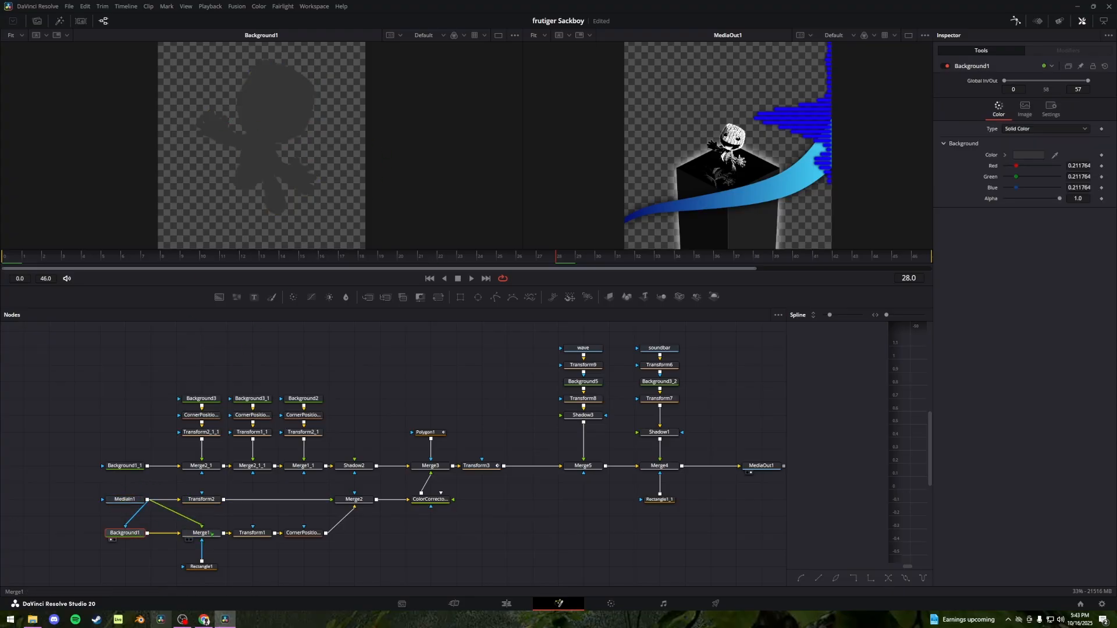
pyautogui.click(200, 533)
pyautogui.press('1')
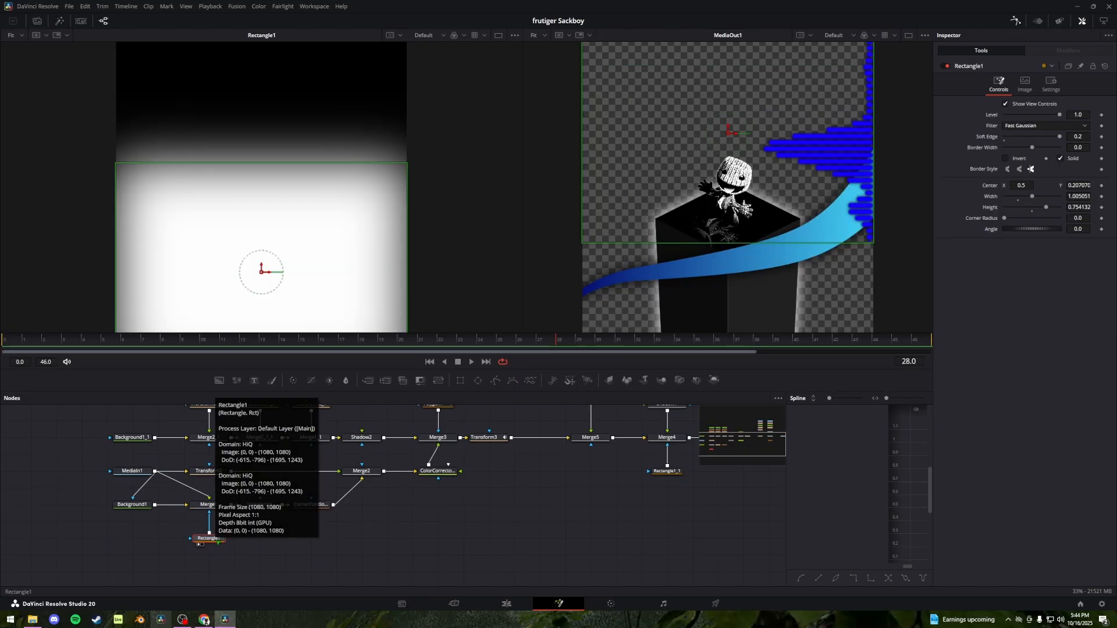
pyautogui.click(212, 505)
pyautogui.press('1')
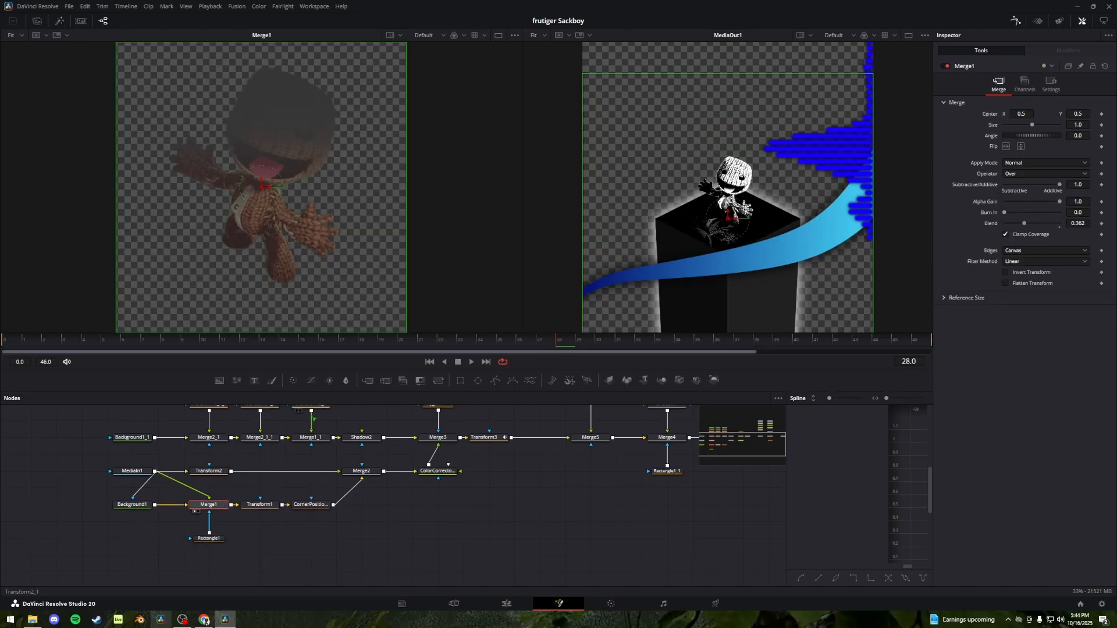
# View the vertically flipped Transform1 copy, the scaled-down Transform2 character, and their combination in Merge2
pyautogui.click(268, 506)
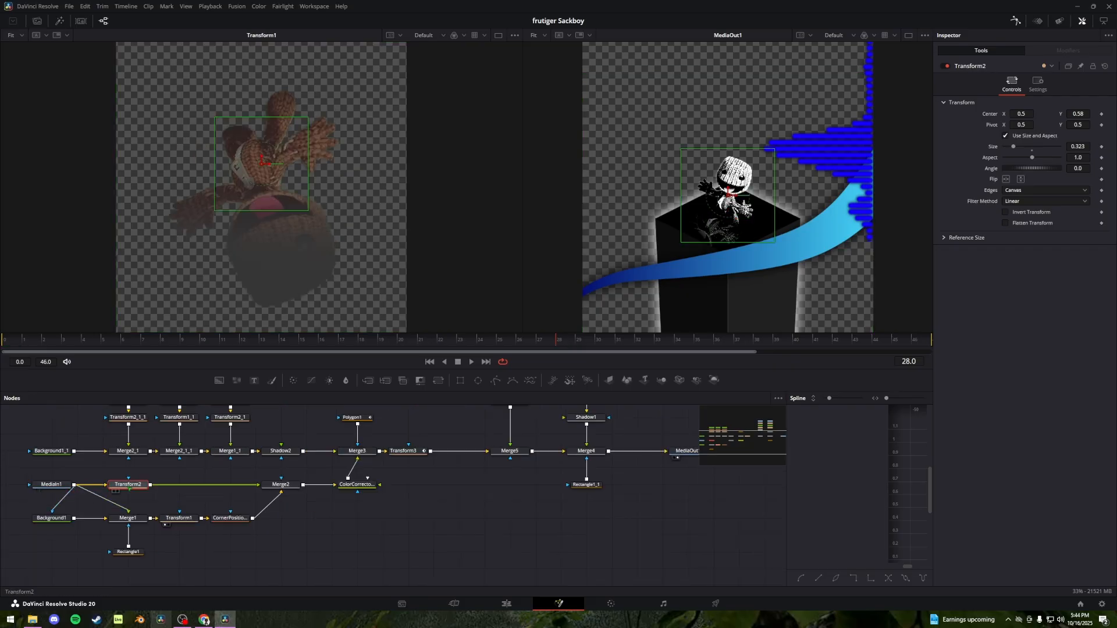
pyautogui.press('1')
pyautogui.scroll(3, 253, 163)
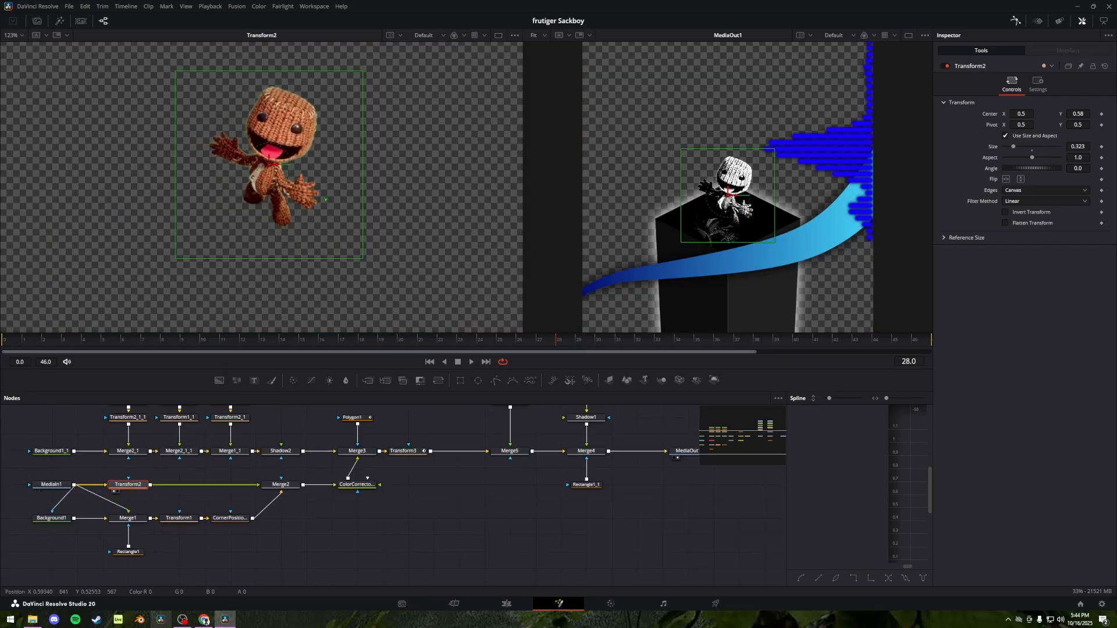
pyautogui.scroll(-3, 325, 198)
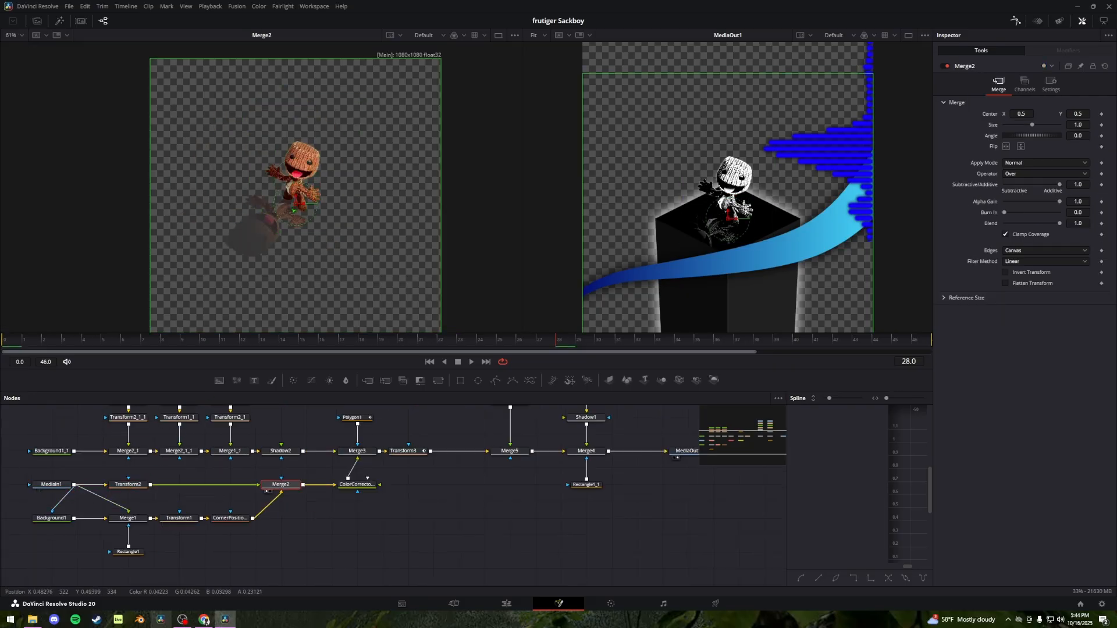
# Try lowering the flipped reflection beneath the character through Transform1, with the corner positioner disconnected from Merge2
pyautogui.click(221, 518)
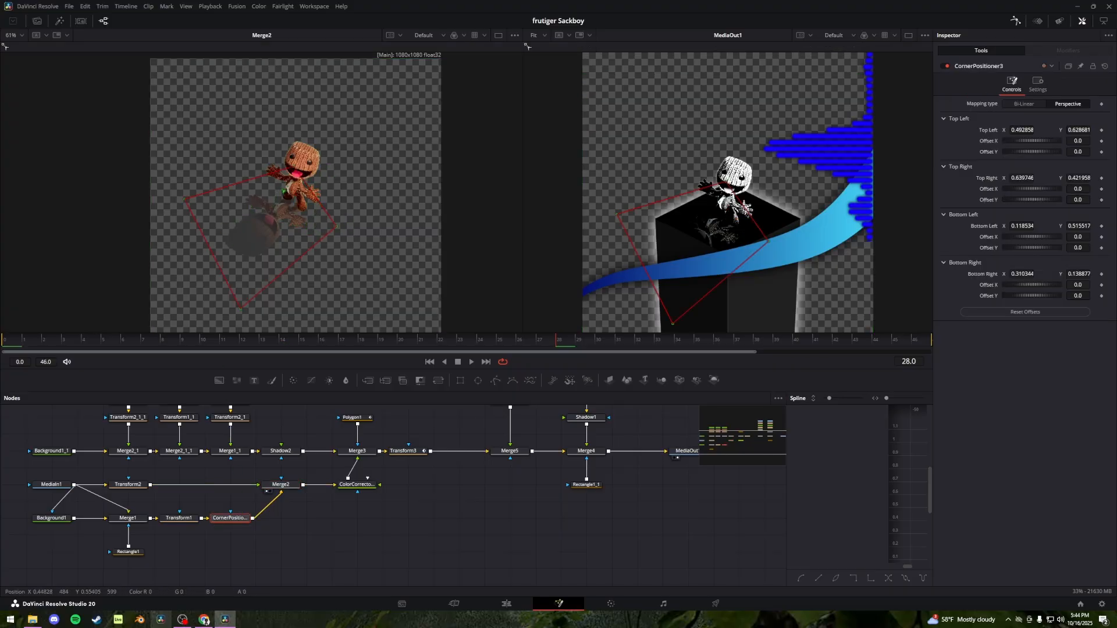
pyautogui.scroll(5, 280, 188)
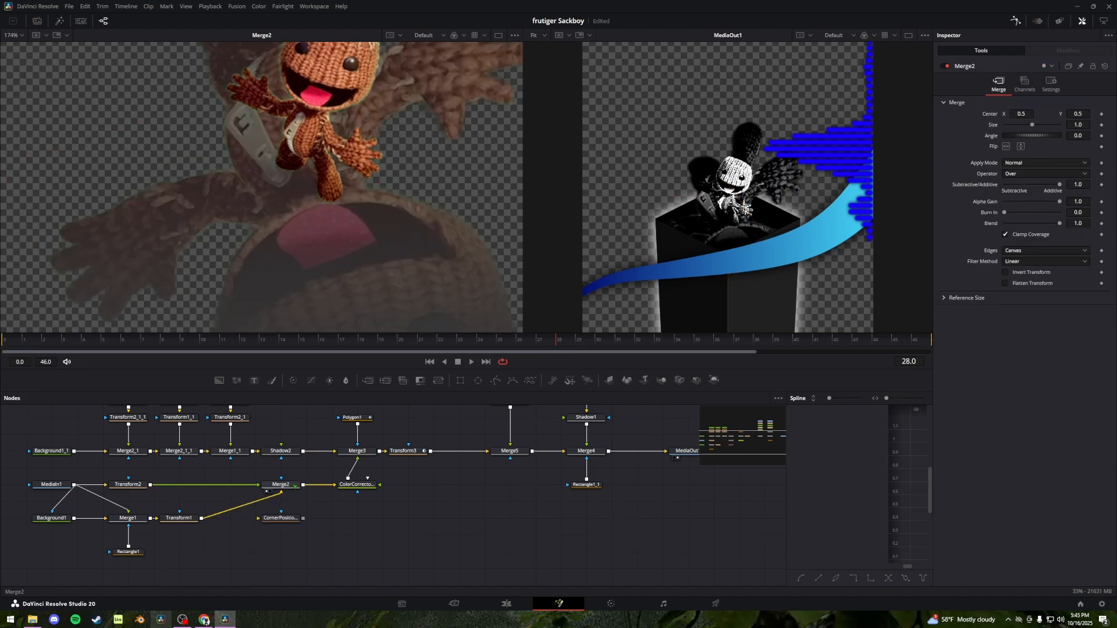
pyautogui.click(291, 483)
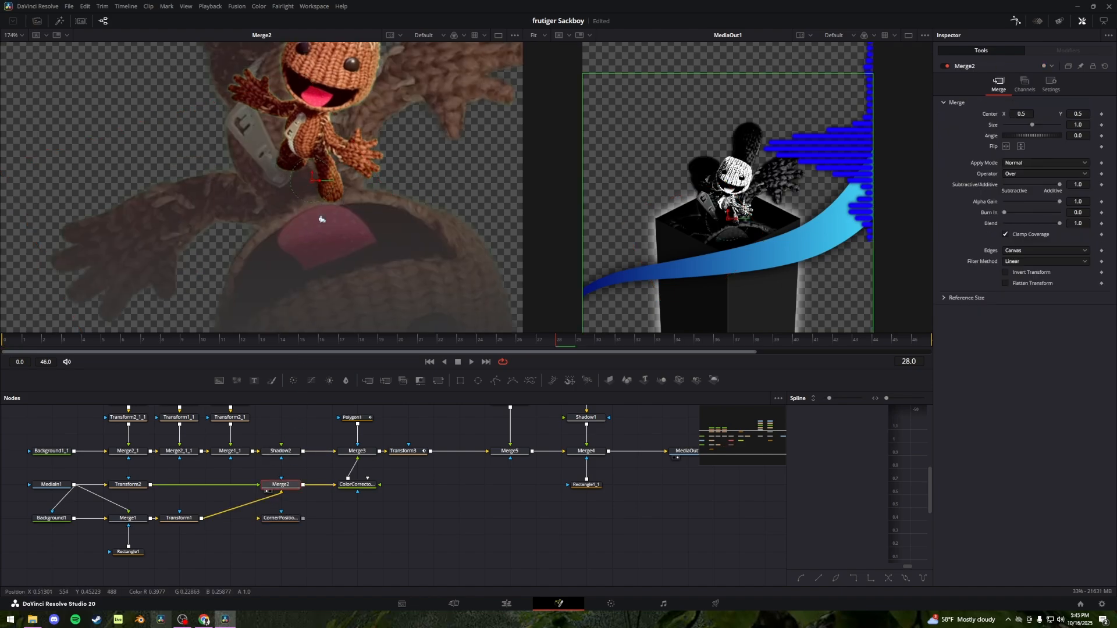
pyautogui.scroll(-1, 319, 212)
pyautogui.scroll(-2, 319, 212)
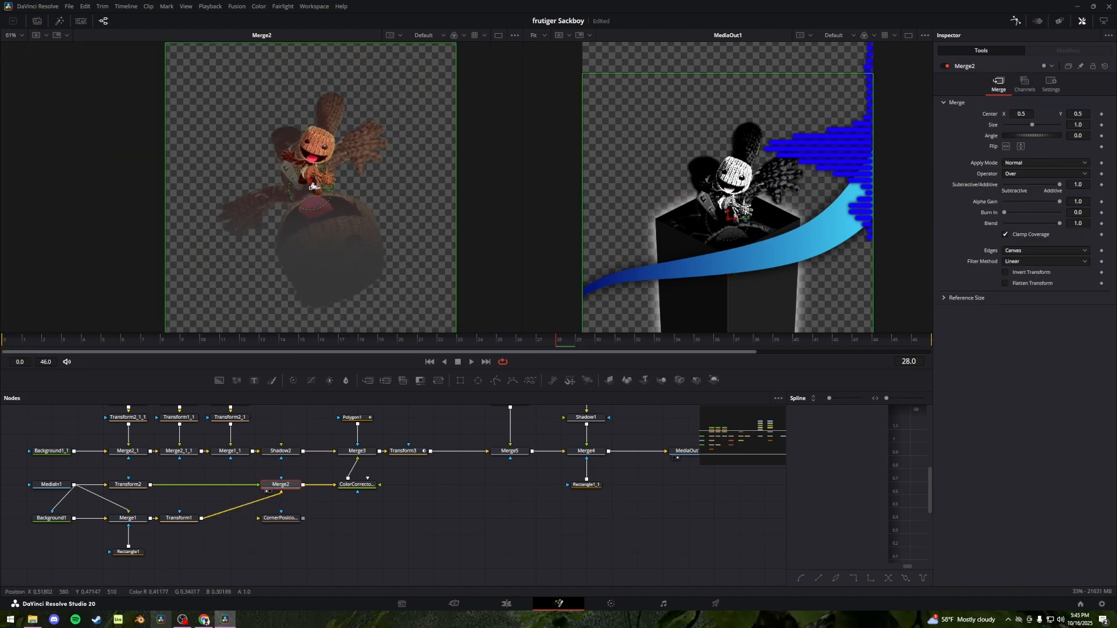
pyautogui.moveTo(313, 187); pyautogui.dragTo(312, 271)
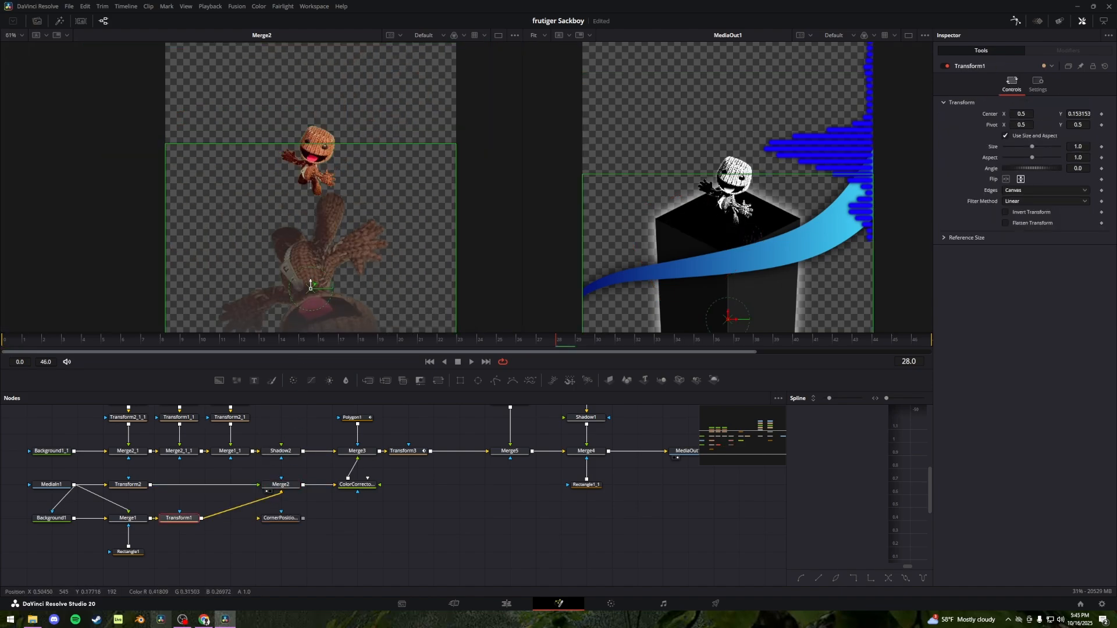
pyautogui.moveTo(310, 282); pyautogui.dragTo(309, 278)
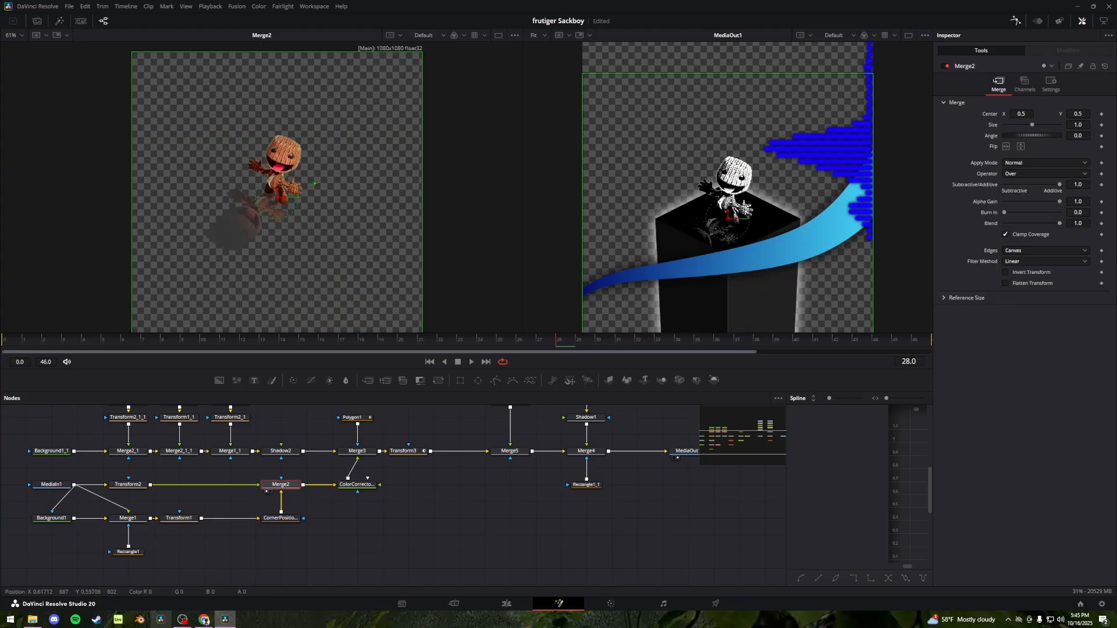
# View the ColorCorrector1_1 output on the character and reflection, and the transparent Background1_1 canvas
pyautogui.moveTo(313, 175); pyautogui.dragTo(328, 182)
pyautogui.click(357, 485)
pyautogui.press('1')
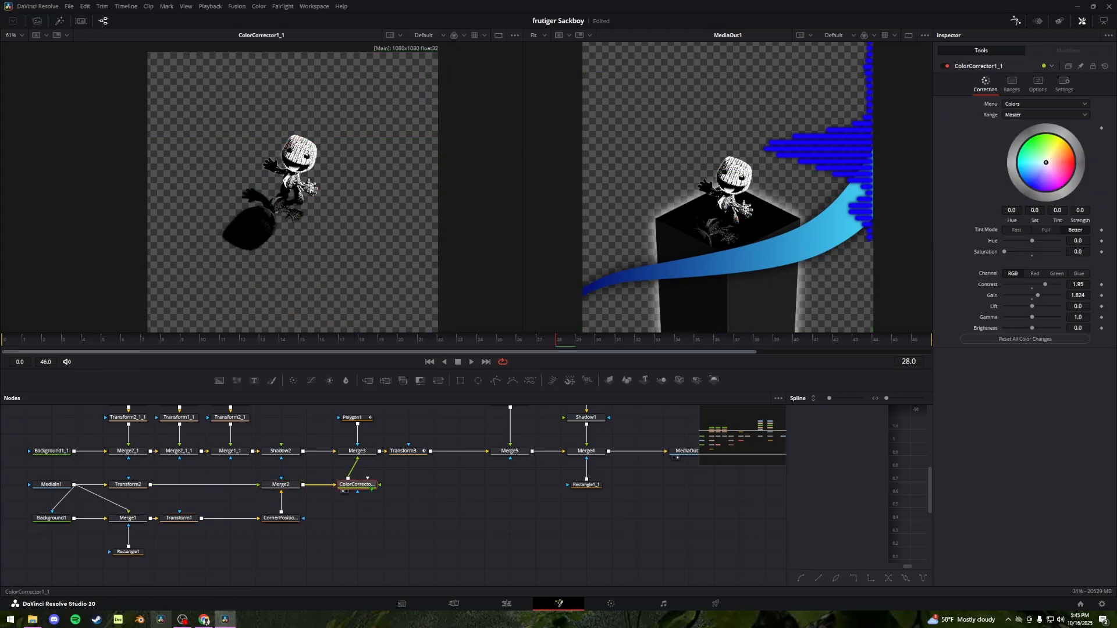
pyautogui.moveTo(367, 504); pyautogui.dragTo(324, 510)
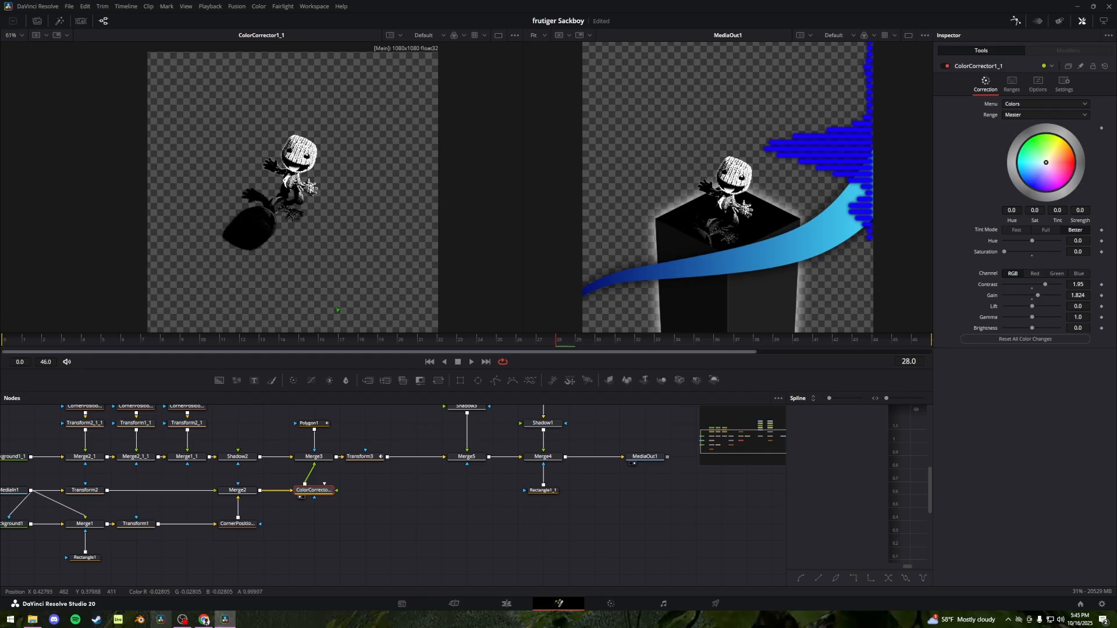
pyautogui.moveTo(355, 442); pyautogui.dragTo(334, 458)
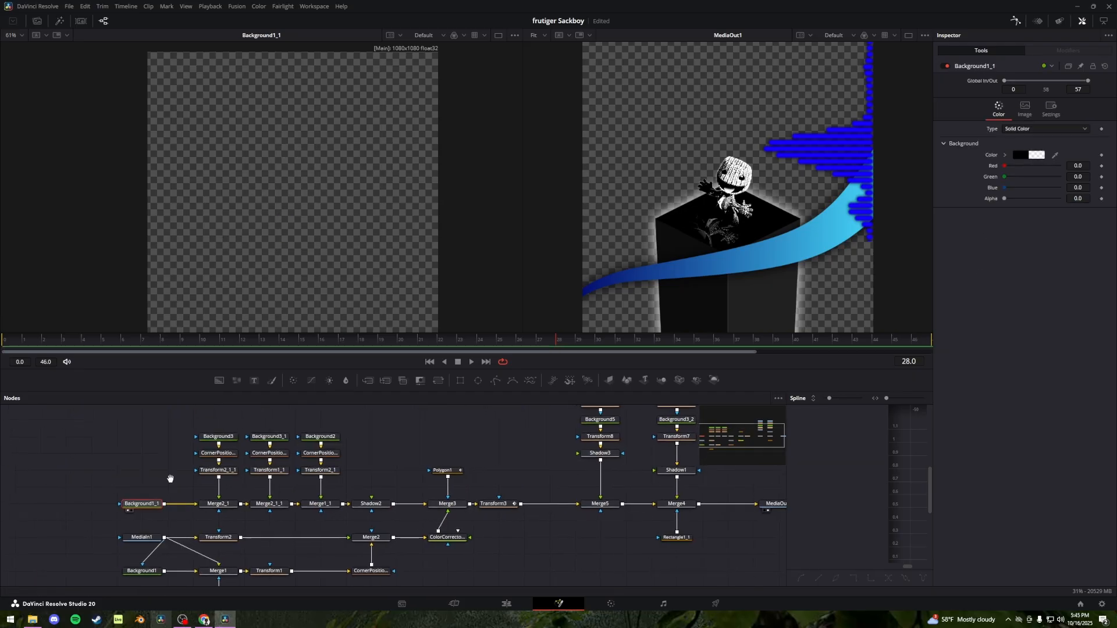
pyautogui.moveTo(170, 478); pyautogui.dragTo(169, 481)
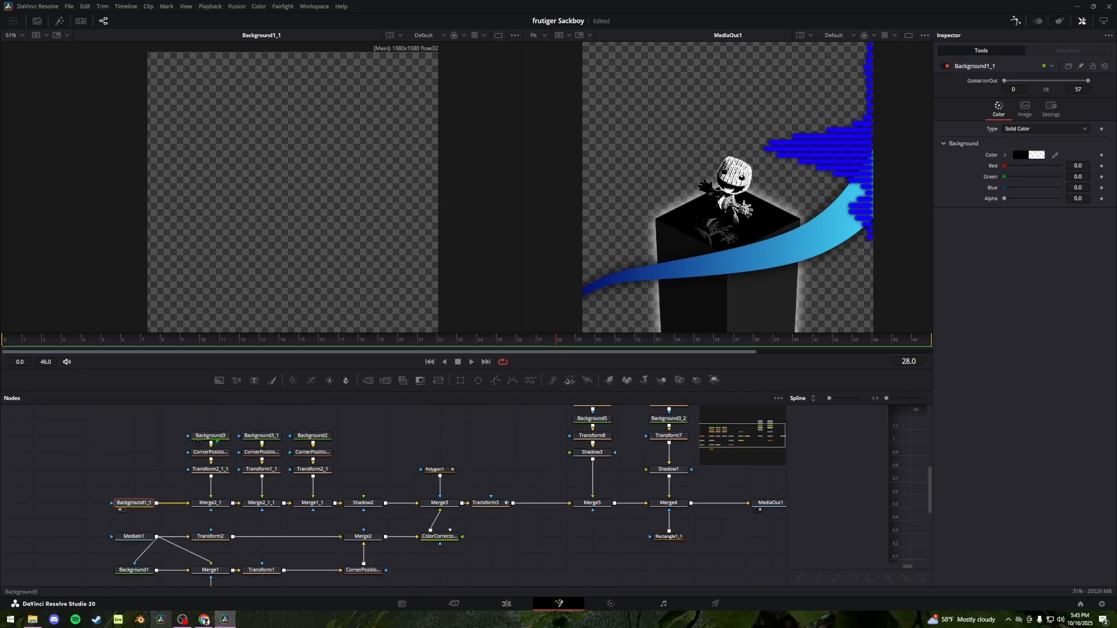
# View the box being built face by face through Merge2_1, Merge2_1_1 and Merge1_1
pyautogui.click(217, 441)
pyautogui.moveTo(215, 468); pyautogui.dragTo(211, 470)
pyautogui.click(207, 505)
pyautogui.press('1')
pyautogui.click(257, 505)
pyautogui.press('1')
pyautogui.click(301, 508)
pyautogui.press('1')
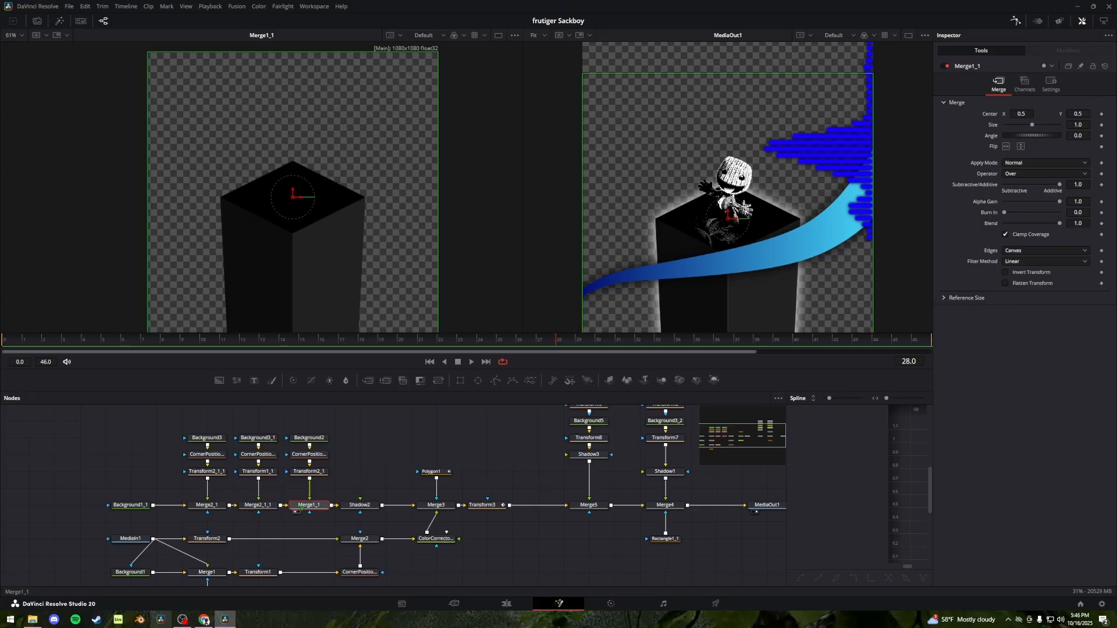
# Step back through the box merges to Merge1_1 again and inspect the corner positioner of each face
pyautogui.click(261, 507)
pyautogui.press('1')
pyautogui.click(209, 506)
pyautogui.press('1')
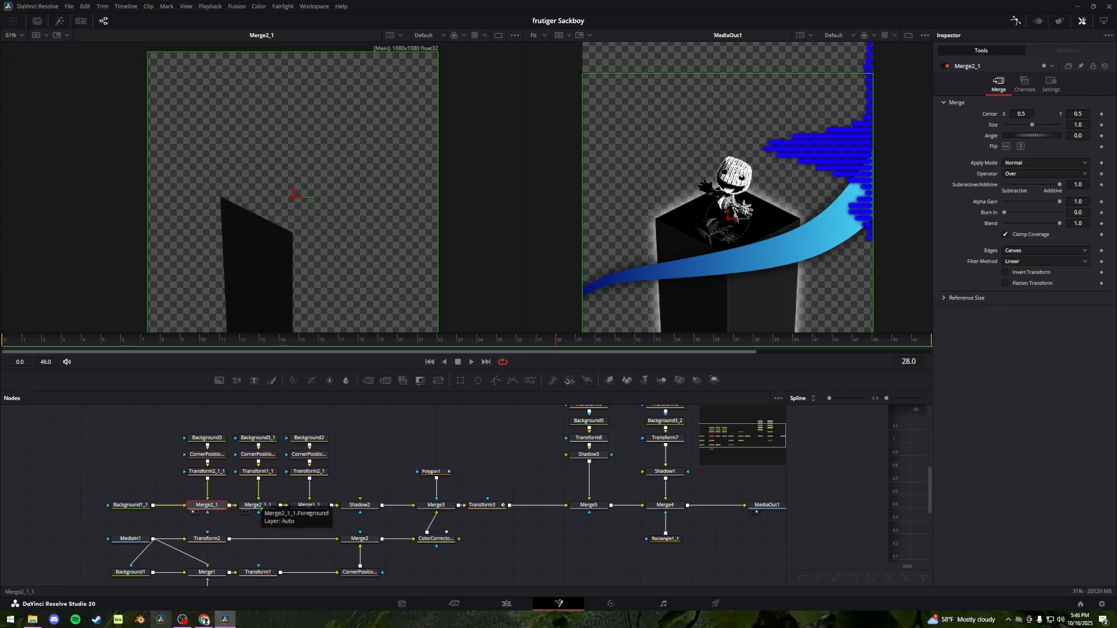
pyautogui.click(258, 505)
pyautogui.press('1')
pyautogui.click(307, 505)
pyautogui.press('1')
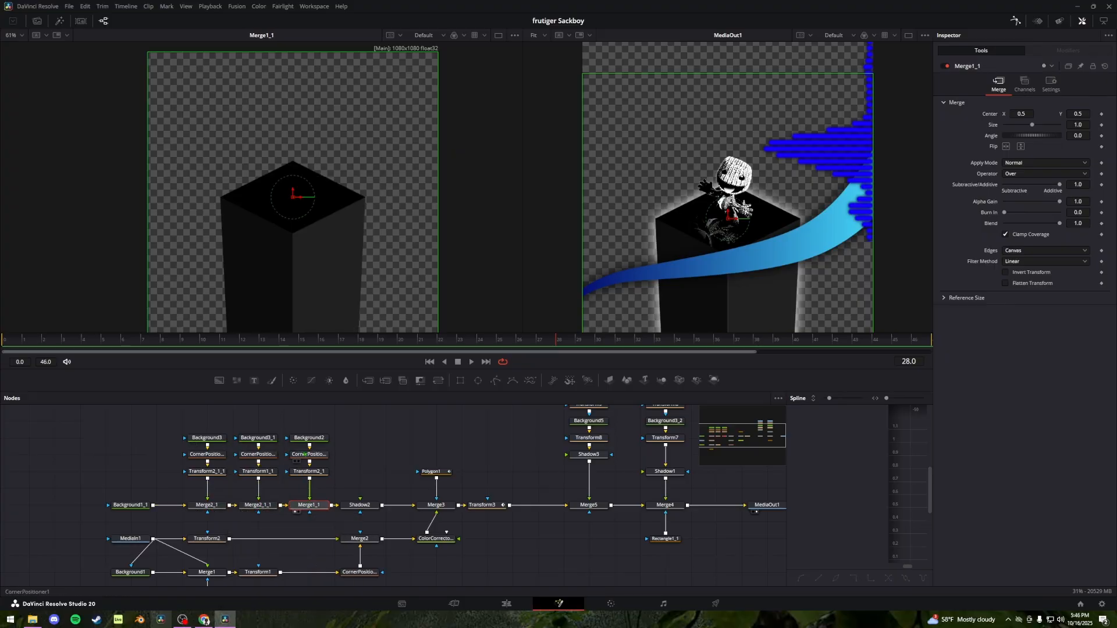
pyautogui.click(306, 456)
pyautogui.click(257, 455)
pyautogui.click(205, 456)
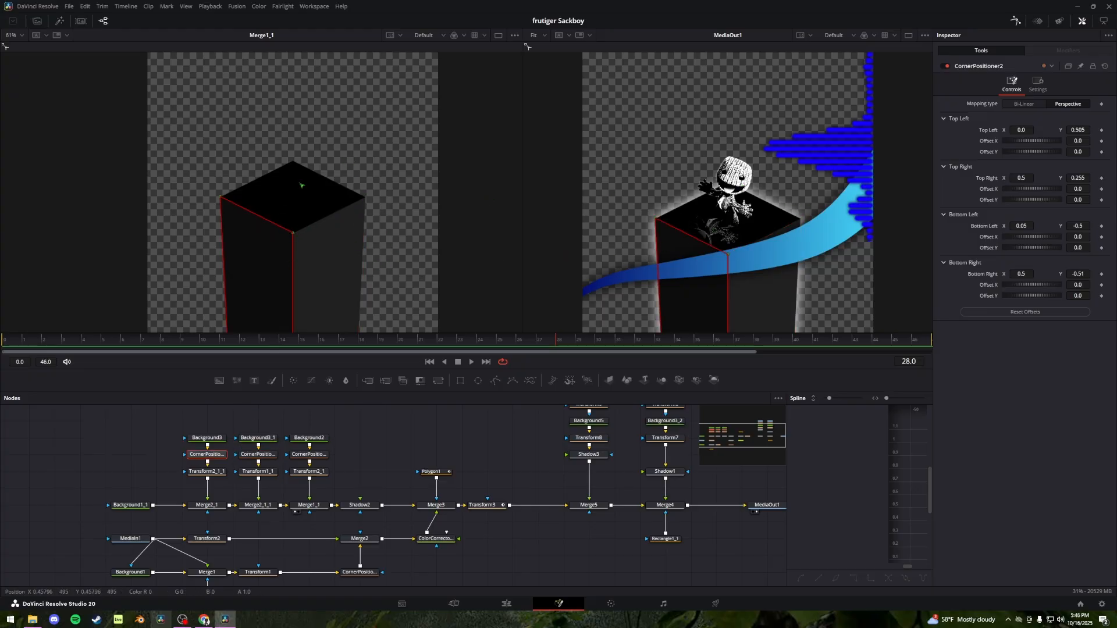
# View the Shadow2 glow around the box, the Merge3 composite, and the Polygon1 mask limiting the reflection
pyautogui.click(359, 505)
pyautogui.press('1')
pyautogui.moveTo(511, 449); pyautogui.dragTo(340, 439)
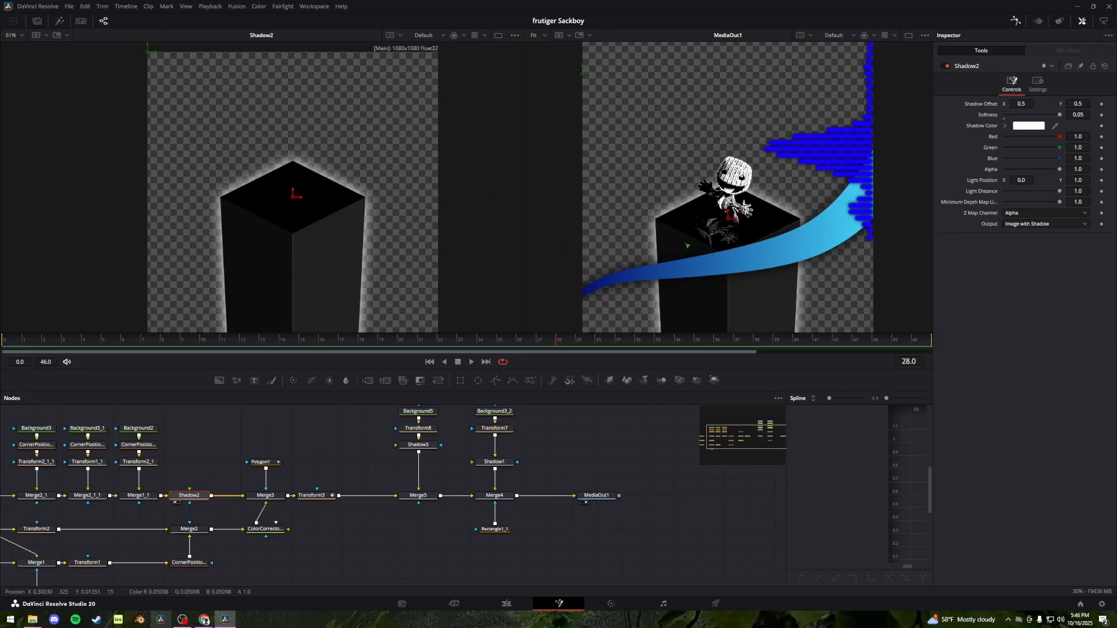
pyautogui.click(281, 504)
pyautogui.press('1')
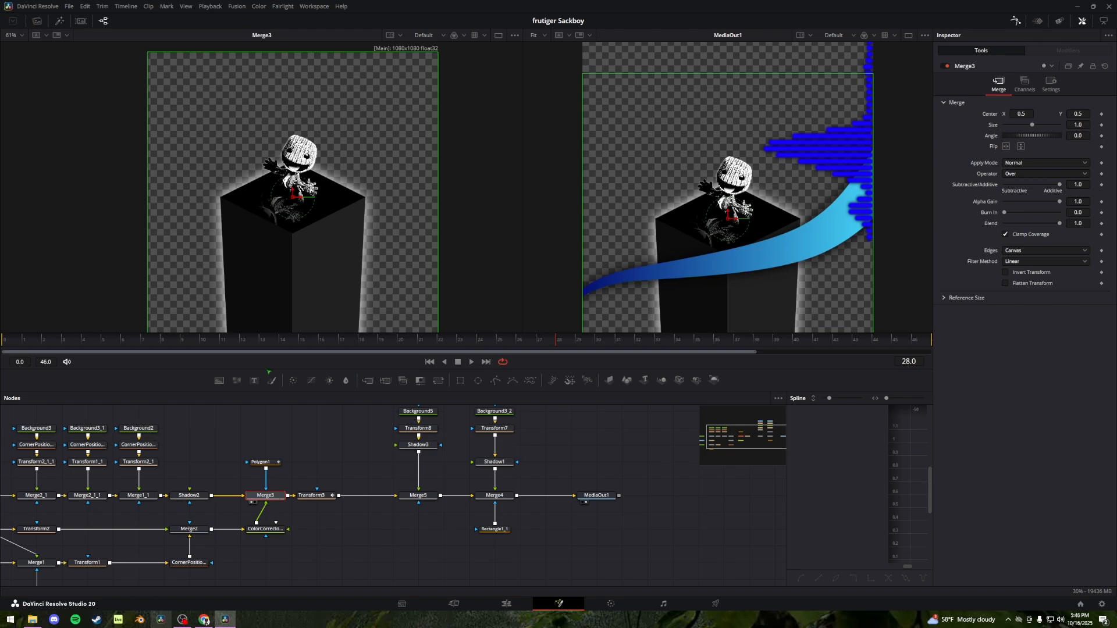
pyautogui.click(274, 464)
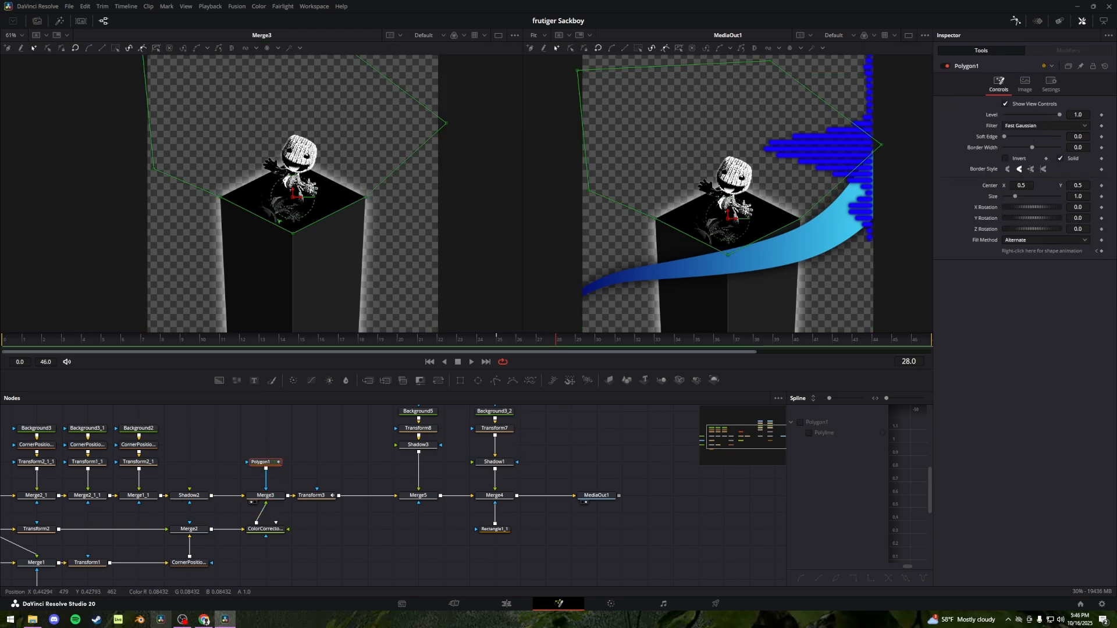
pyautogui.scroll(2, 279, 224)
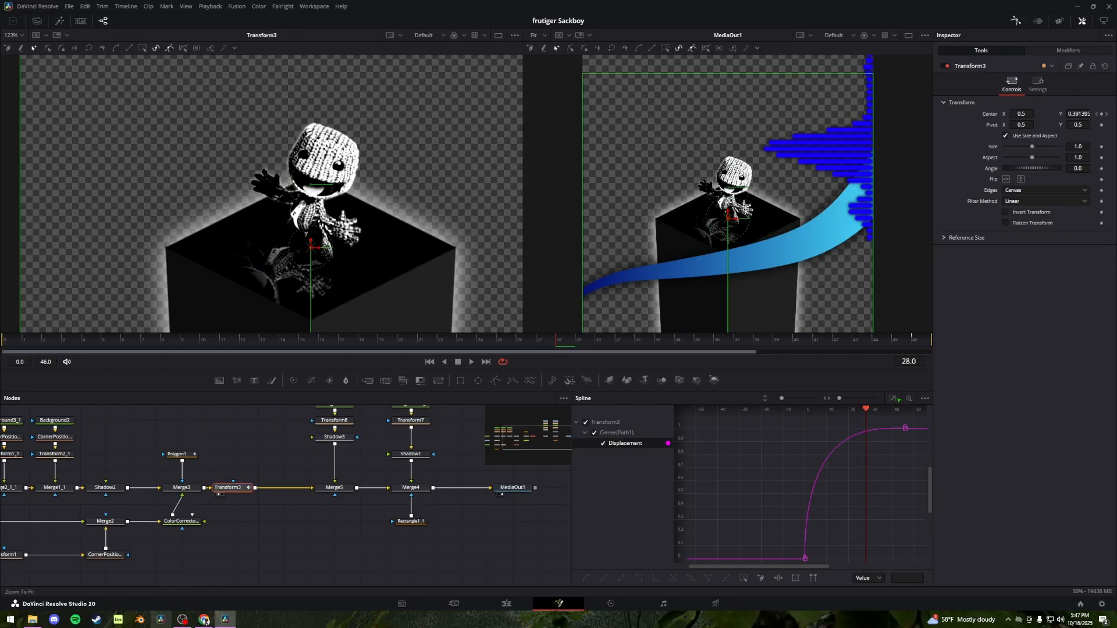
# Fit Transform3's displacement curve to the spline view and scrub the animation to frame 34
pyautogui.hotkey('ctrl', 'f')
pyautogui.moveTo(555, 341); pyautogui.dragTo(675, 341)
pyautogui.scroll(-1, 703, 195)
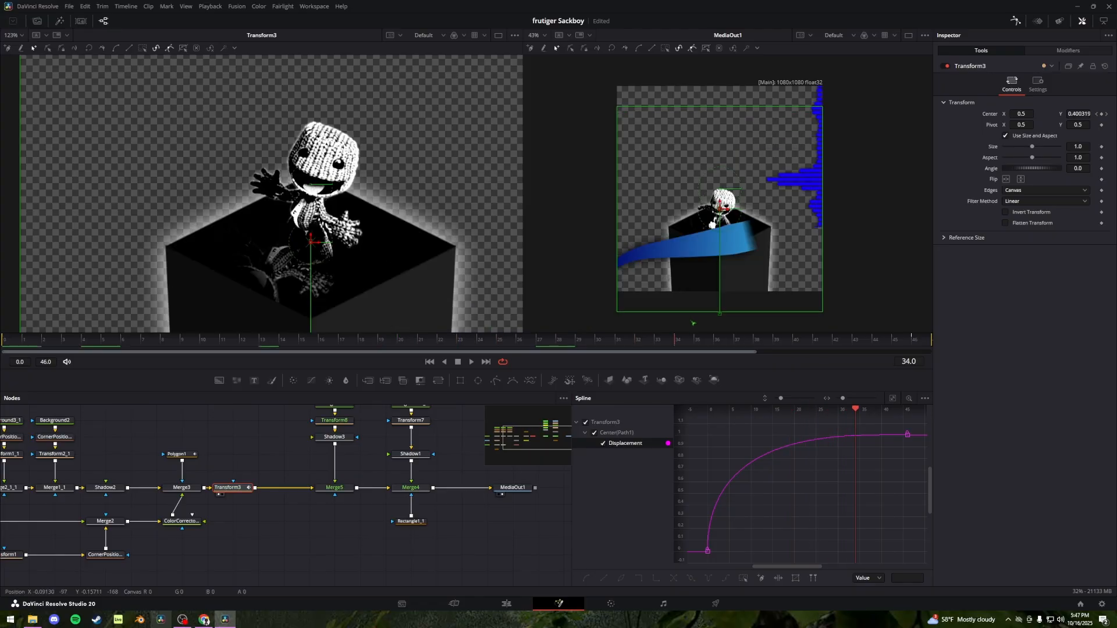
# View the source wave clip and inspect the soundbar clip feeding the overlay branches
pyautogui.click(267, 409)
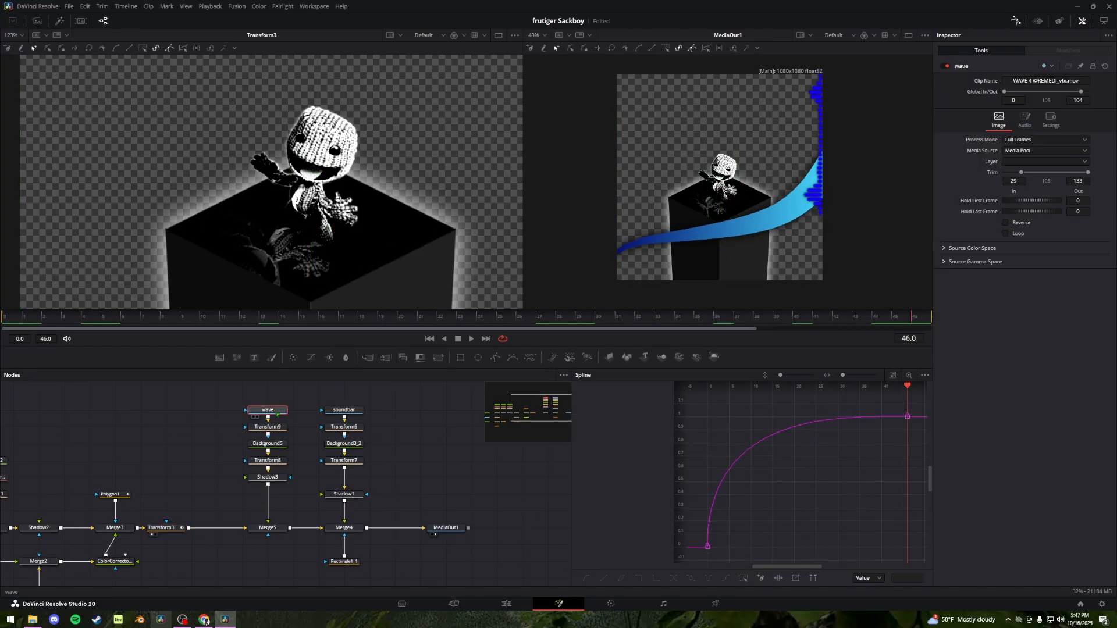
pyautogui.press('1')
pyautogui.scroll(-5, 388, 244)
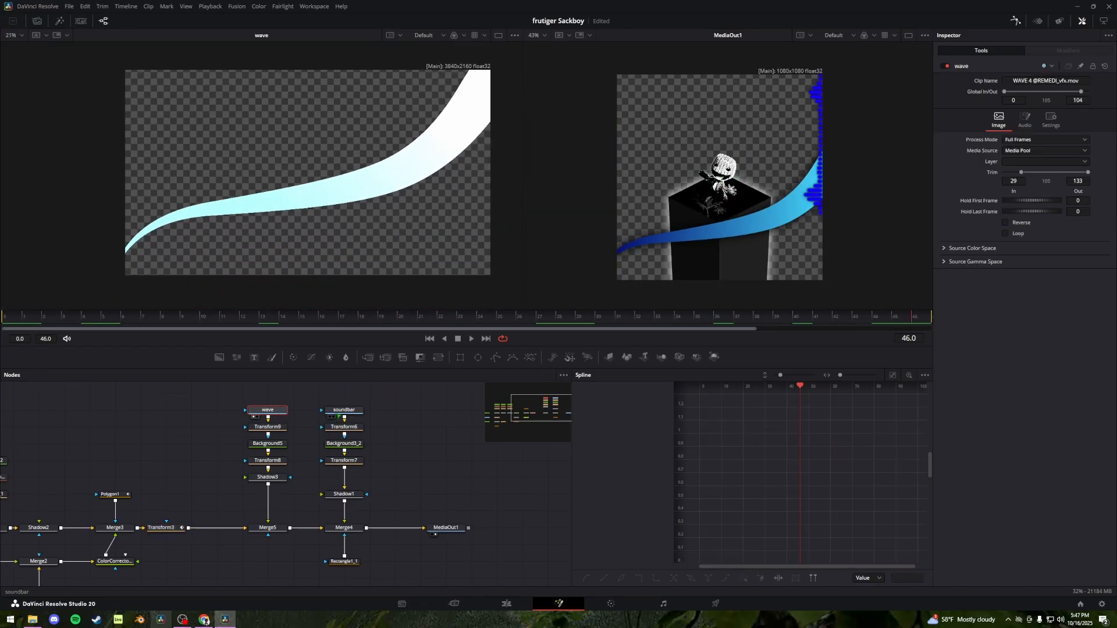
pyautogui.click(344, 410)
pyautogui.press('1')
pyautogui.moveTo(280, 409); pyautogui.dragTo(280, 261)
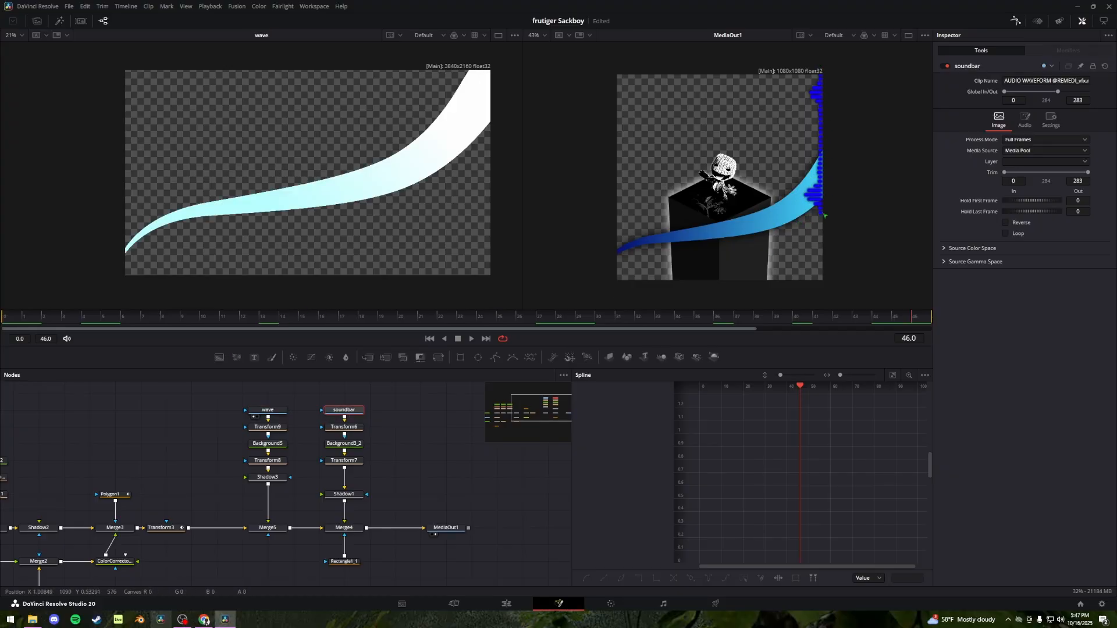
# Return to the Edit page and move the playhead into the orange Sack Boy section of the timeline
pyautogui.hotkey('shift', '4')
pyautogui.moveTo(780, 330); pyautogui.dragTo(780, 383)
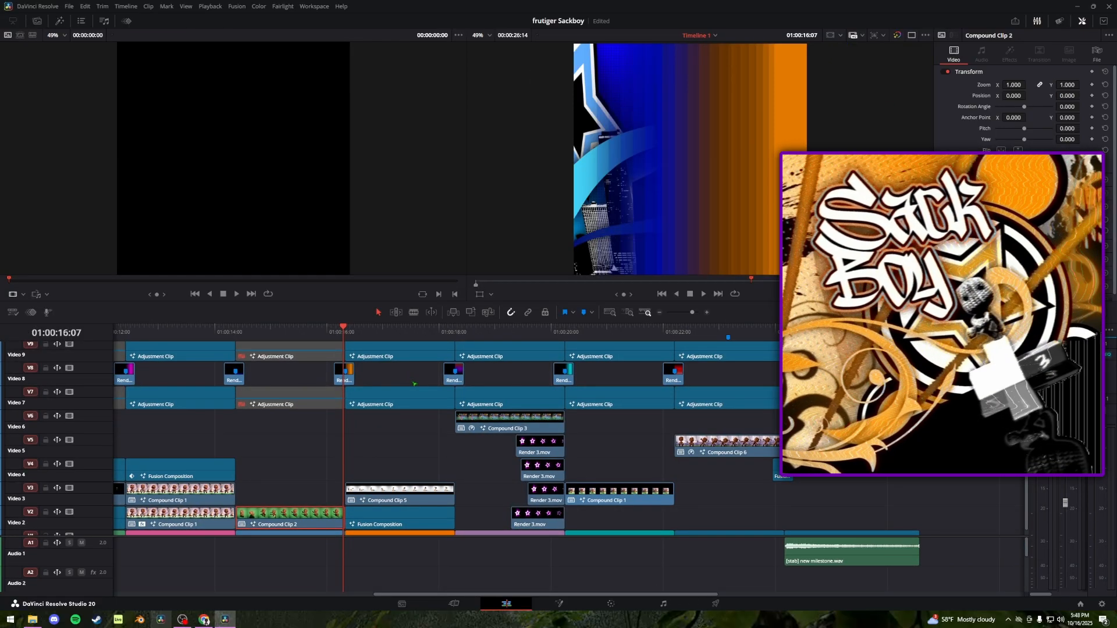
pyautogui.hscroll(2, 337, 371)
pyautogui.click(339, 330)
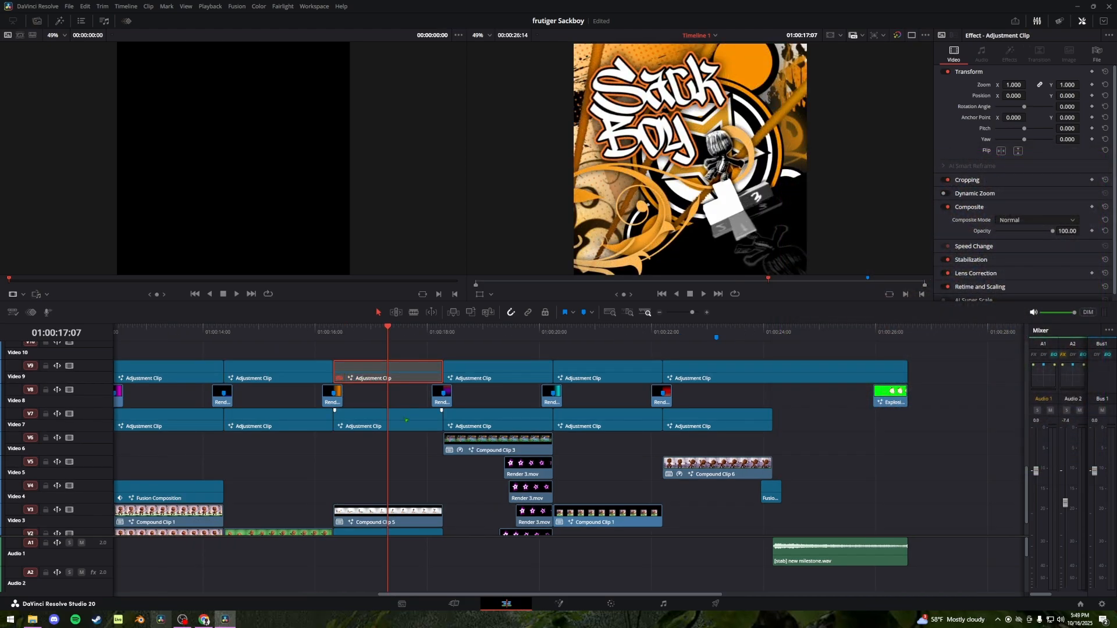
# Open the Compound Clip 5 composition in Fusion and examine its reflection and colour correction nodes
pyautogui.click(411, 425)
pyautogui.hotkey('shift', '5')
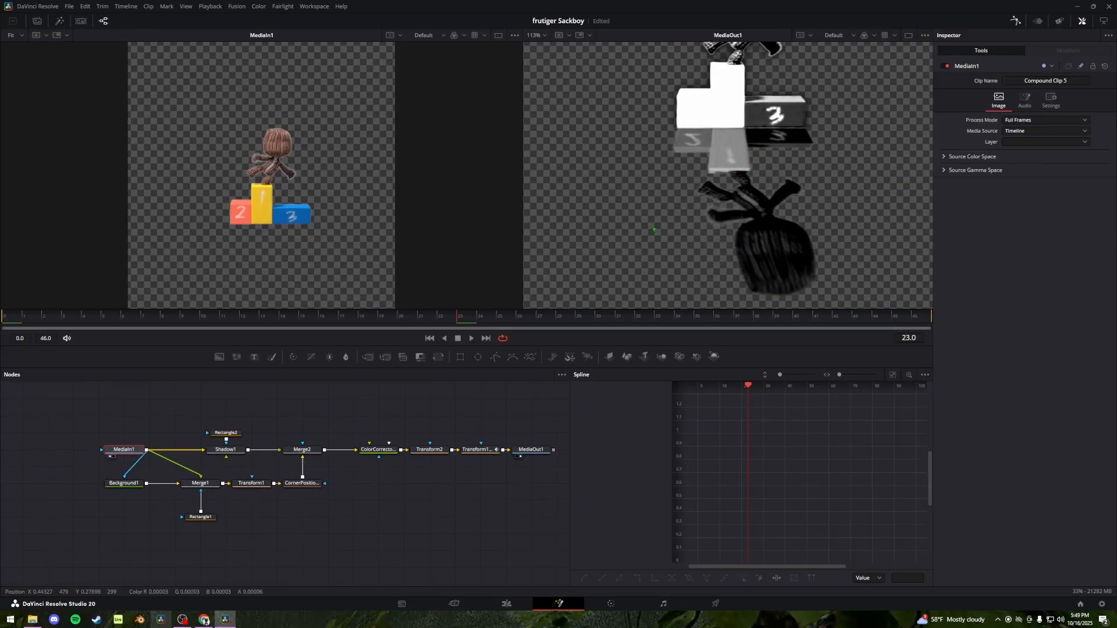
pyautogui.moveTo(169, 463); pyautogui.dragTo(277, 529)
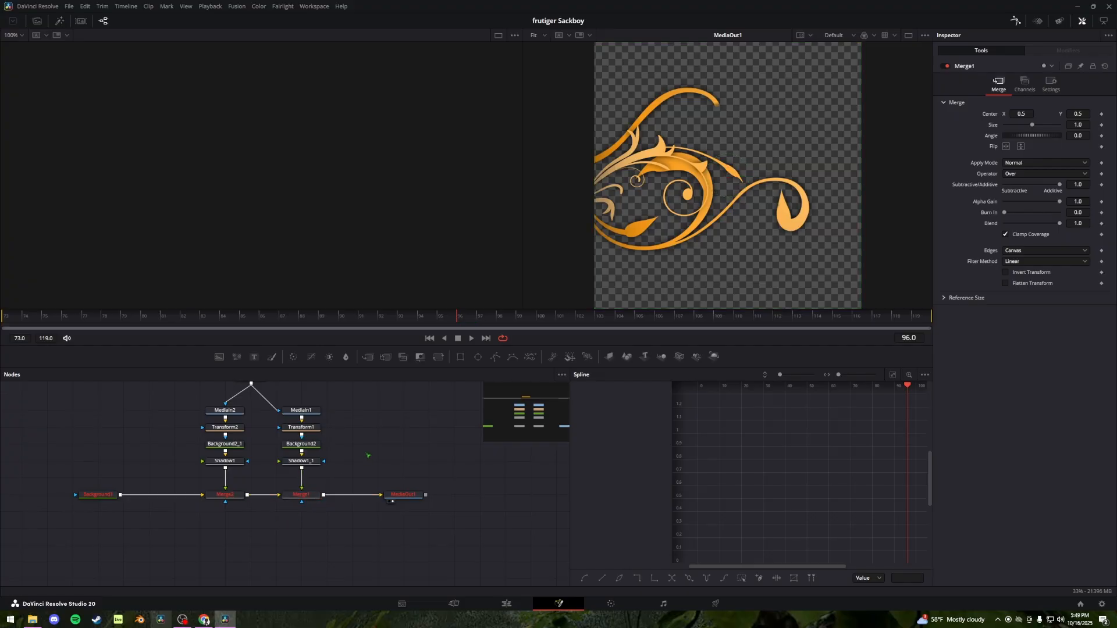
# Examine the flourish composition's node graph, viewing the 5.mov source and the branch feeding Merge1
pyautogui.moveTo(266, 414); pyautogui.dragTo(277, 470)
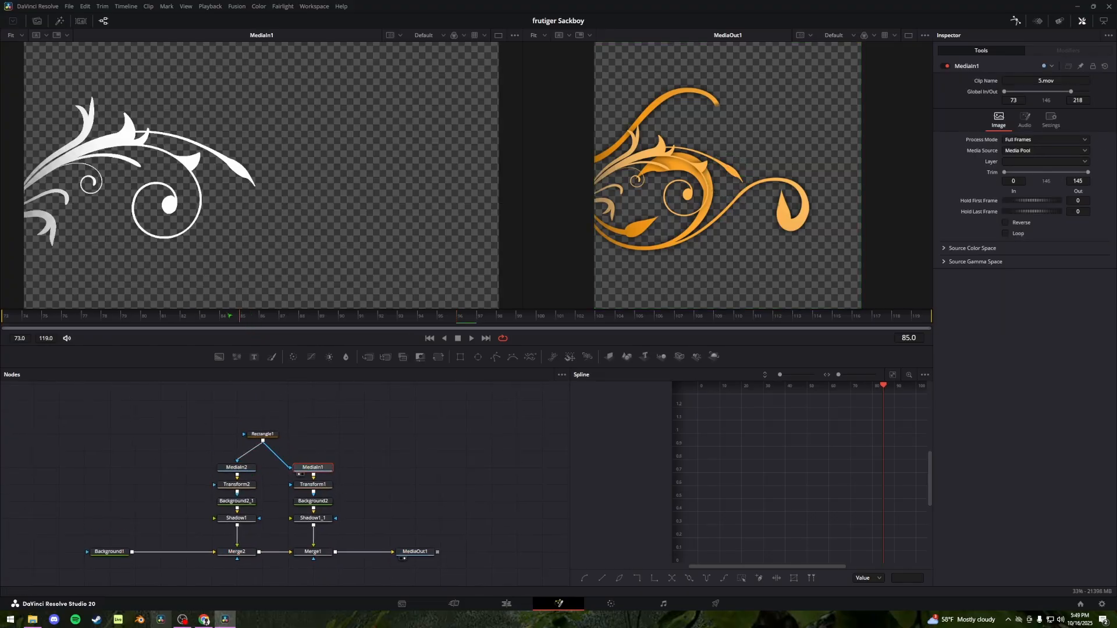
pyautogui.click(326, 502)
pyautogui.press('1')
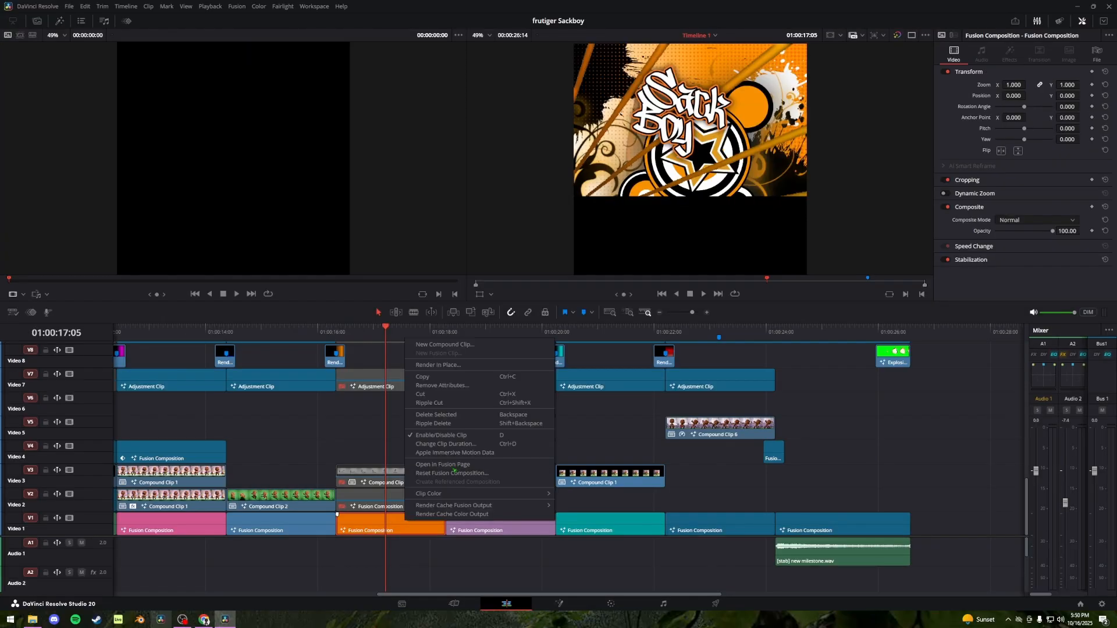
# Open the orange Fusion composition on Video 1 in Fusion and view its Background1 gradient at the start of the graph
pyautogui.click(454, 465)
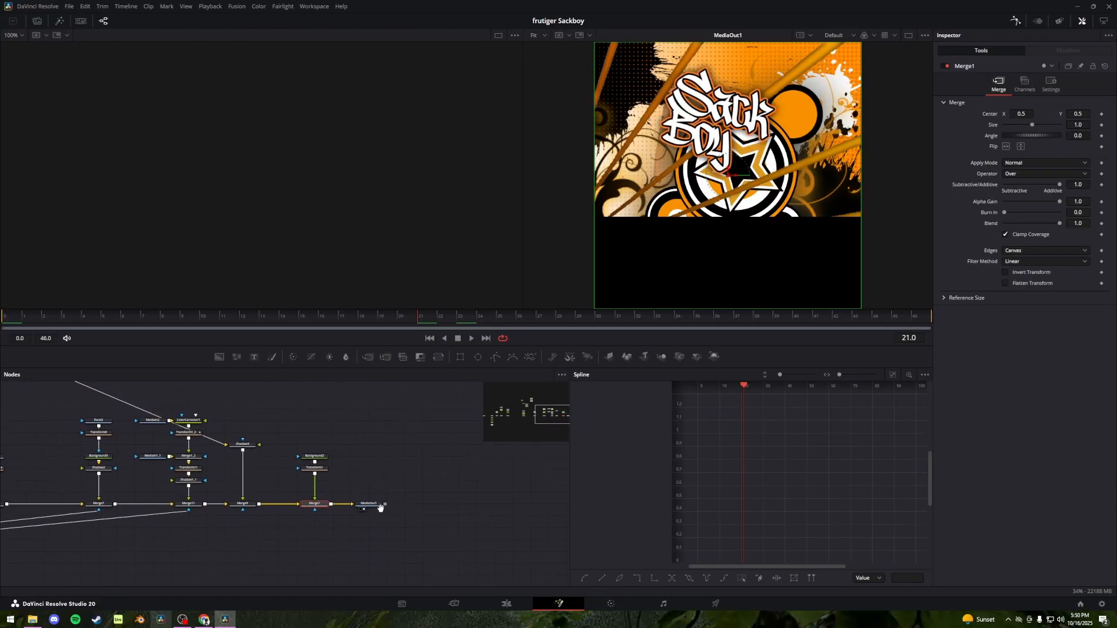
pyautogui.scroll(-2, 381, 508)
pyautogui.moveTo(381, 508); pyautogui.dragTo(532, 527)
pyautogui.moveTo(253, 479); pyautogui.dragTo(387, 441)
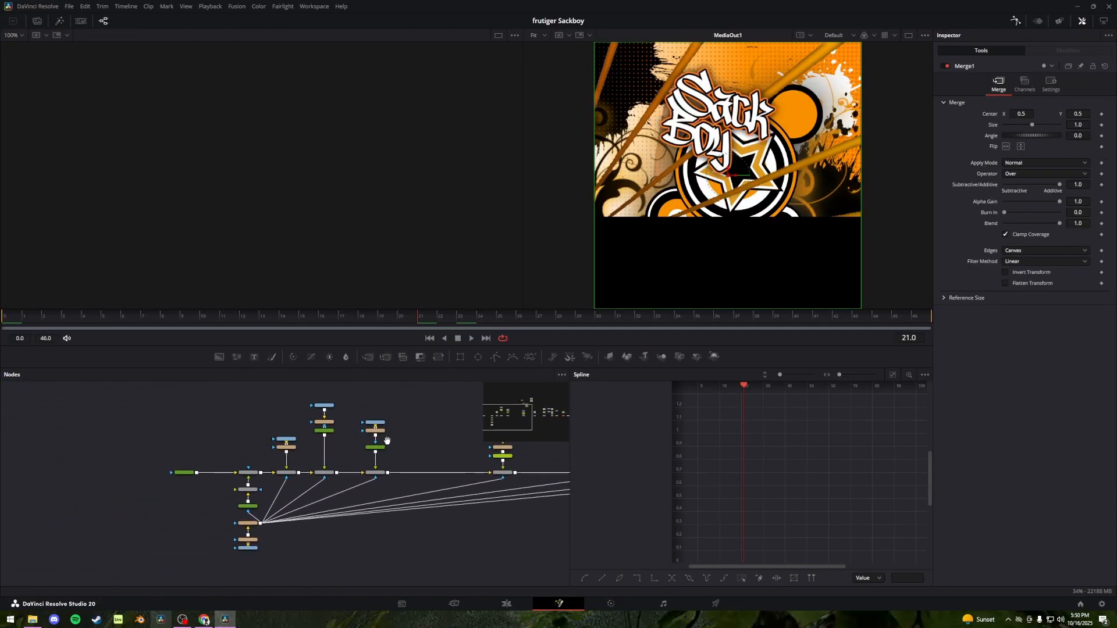
pyautogui.scroll(2, 239, 448)
pyautogui.click(130, 496)
pyautogui.press('1')
pyautogui.moveTo(230, 458); pyautogui.dragTo(125, 450)
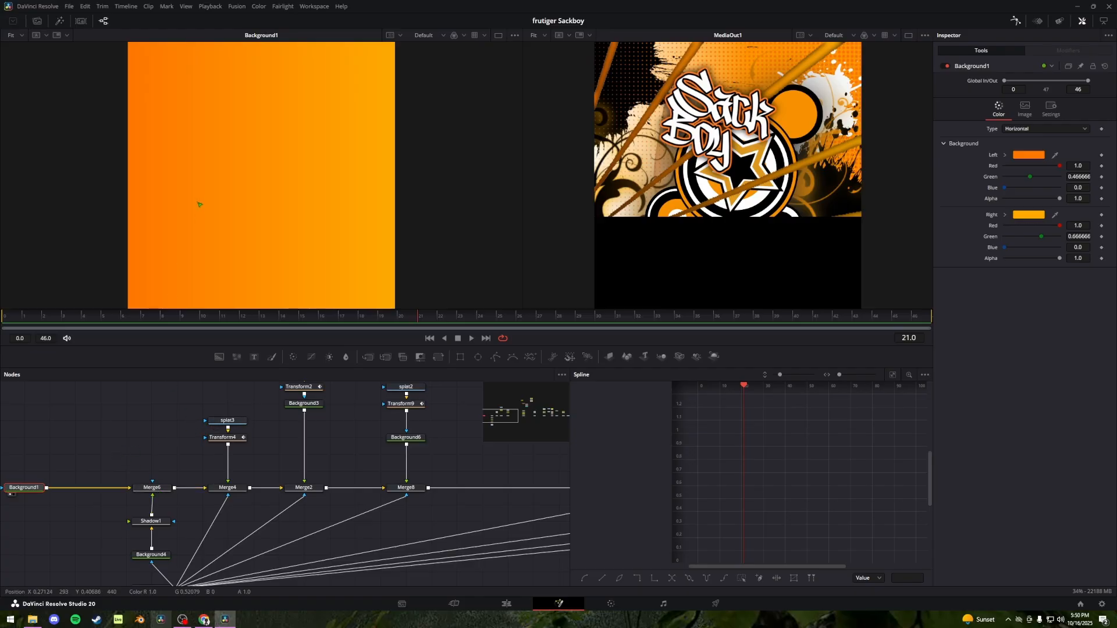
# View the BC2 1.png ray source in MediaIn1 and the Transform7 rotation, scrubbing through the animation
pyautogui.moveTo(192, 573); pyautogui.dragTo(194, 461)
pyautogui.click(153, 526)
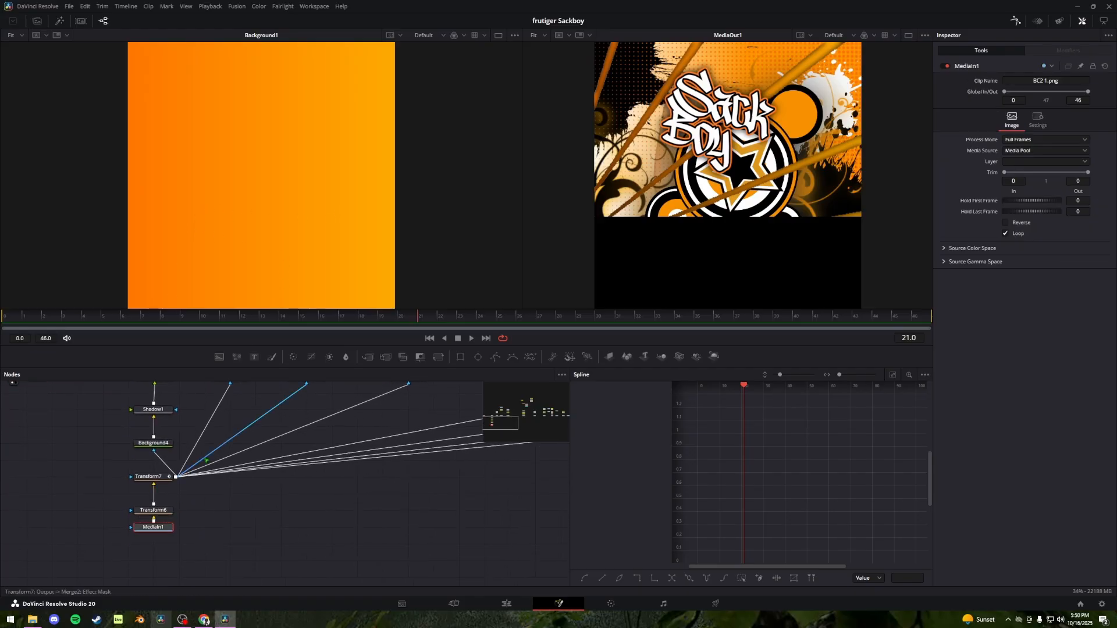
pyautogui.press('1')
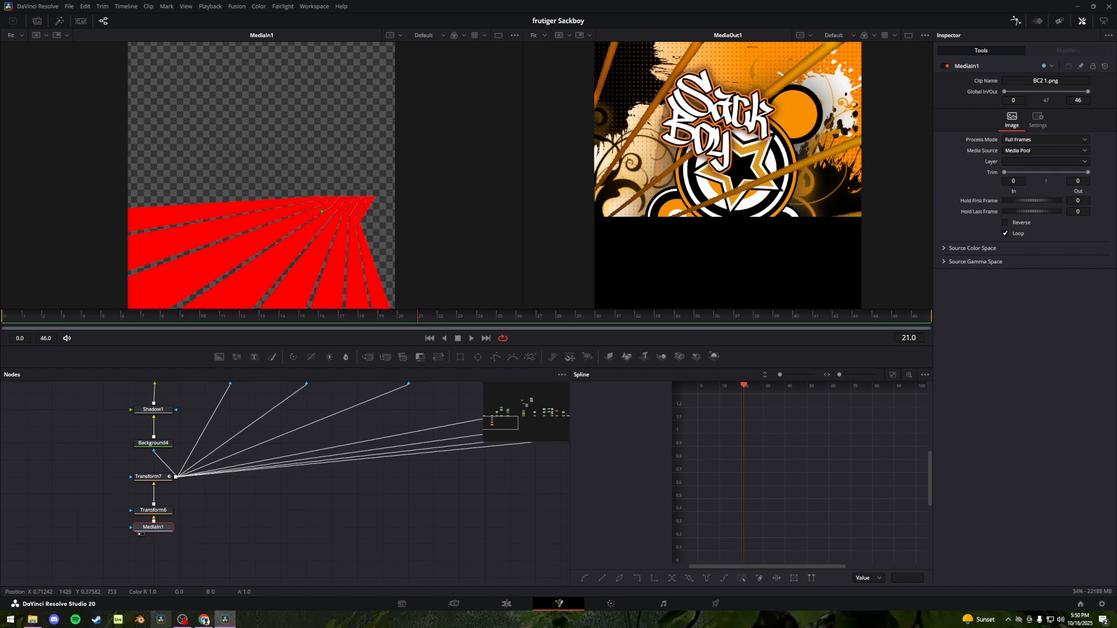
pyautogui.click(148, 477)
pyautogui.press('1')
pyautogui.moveTo(192, 454); pyautogui.dragTo(175, 493)
pyautogui.click(119, 319)
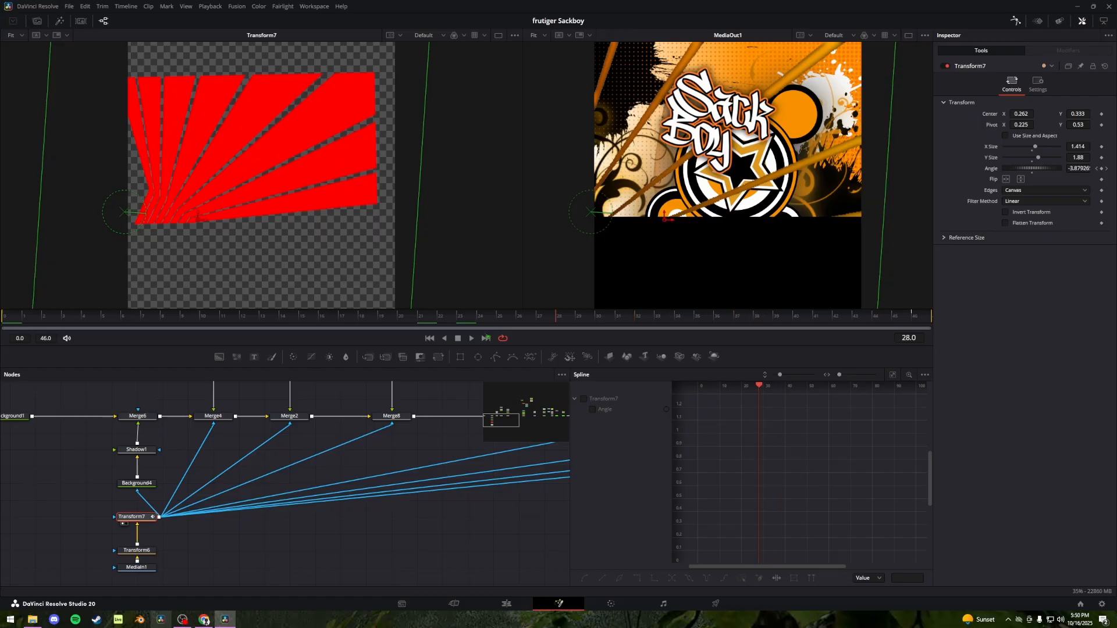
# View the Background4 gradient masked by the rays, inspect Shadow1, and view the Merge6 composite
pyautogui.click(137, 483)
pyautogui.press('1')
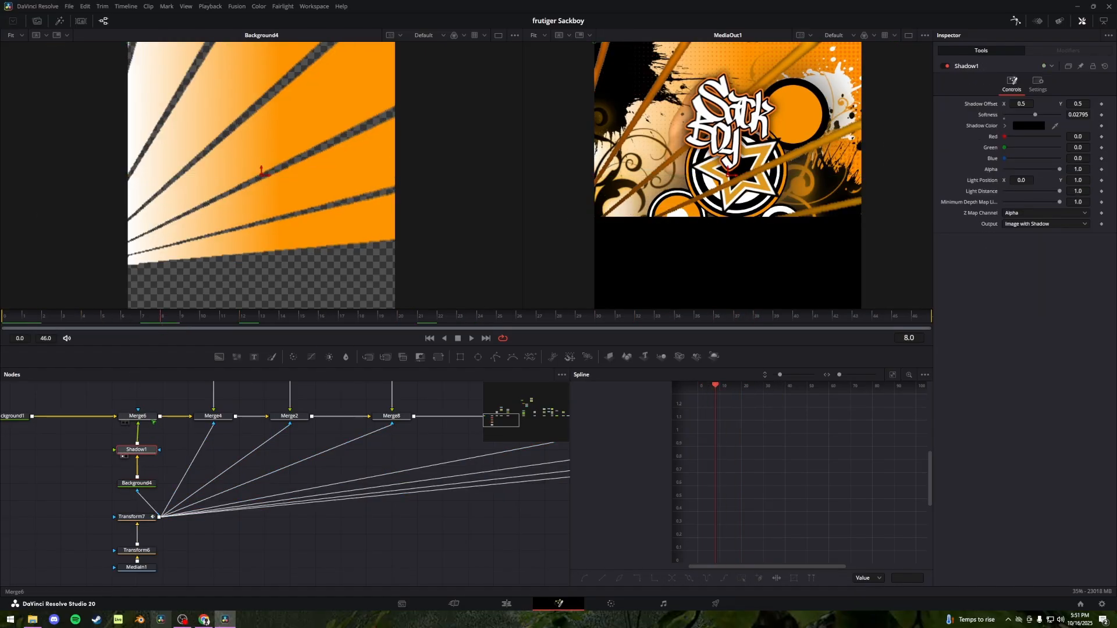
pyautogui.click(137, 416)
pyautogui.moveTo(137, 403); pyautogui.dragTo(164, 427)
pyautogui.press('1')
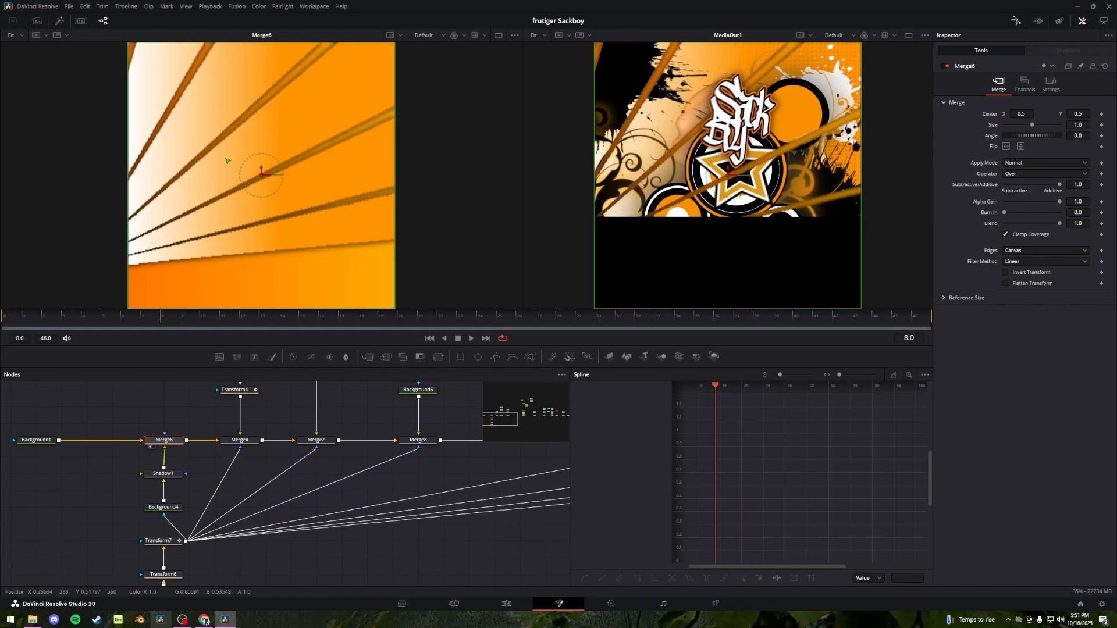
# View the splat3 source image and its Transform4 placement, scrubbing to check the animation
pyautogui.scroll(-2, 287, 417)
pyautogui.scroll(2, 287, 416)
pyautogui.moveTo(287, 417); pyautogui.dragTo(224, 458)
pyautogui.click(187, 414)
pyautogui.press('1')
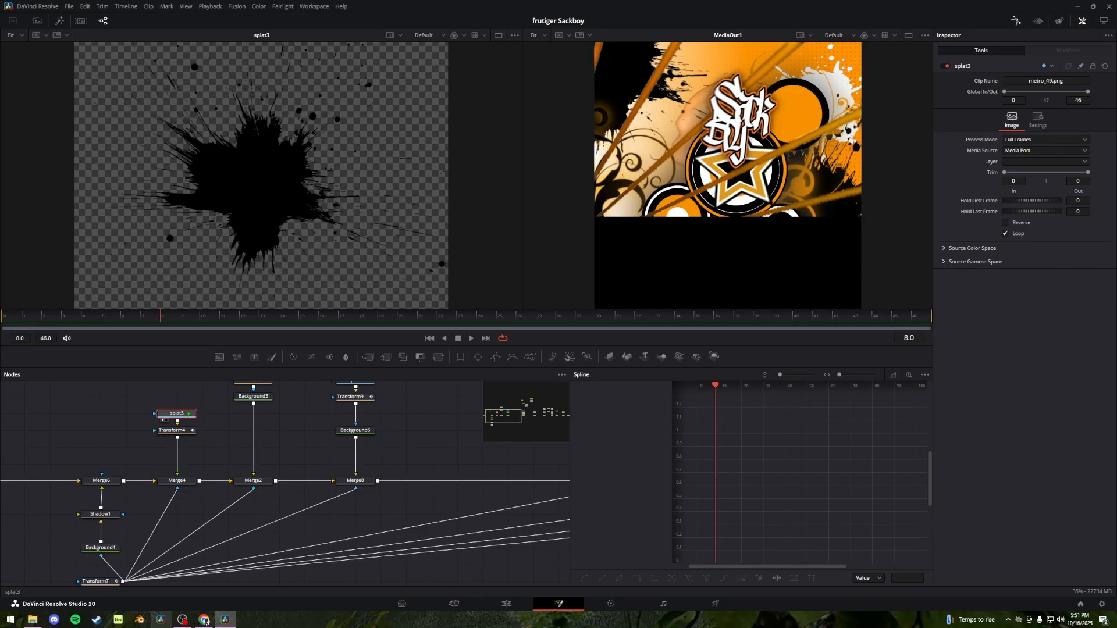
pyautogui.click(82, 317)
pyautogui.click(175, 430)
pyautogui.press('1')
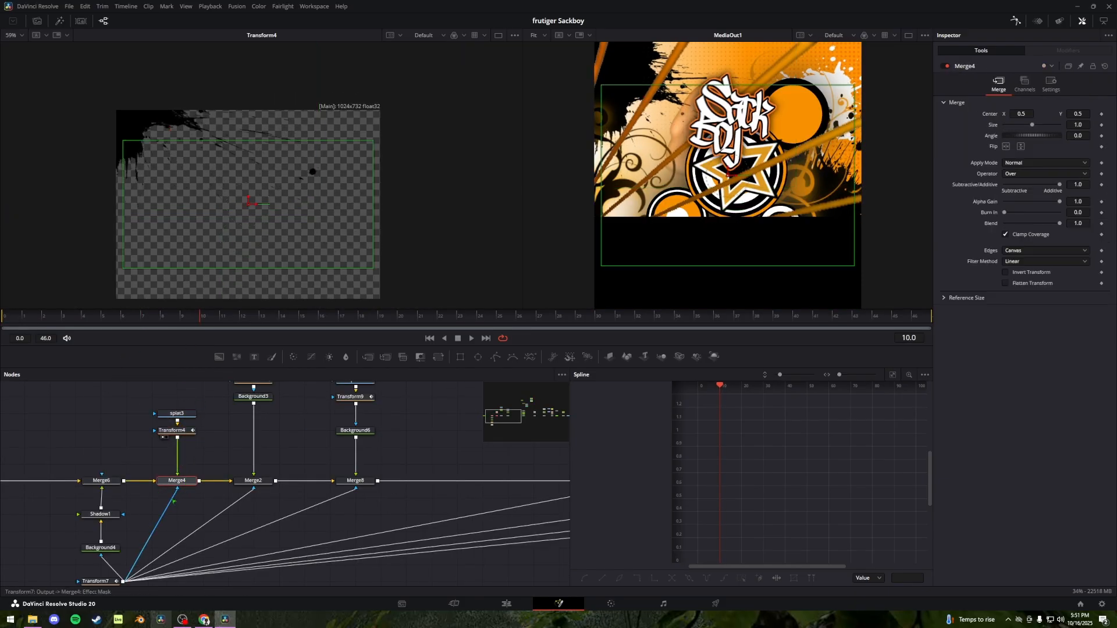
# View the Merge4 composite with the black splat over the ray background
pyautogui.click(176, 480)
pyautogui.press('1')
pyautogui.scroll(-3, 175, 483)
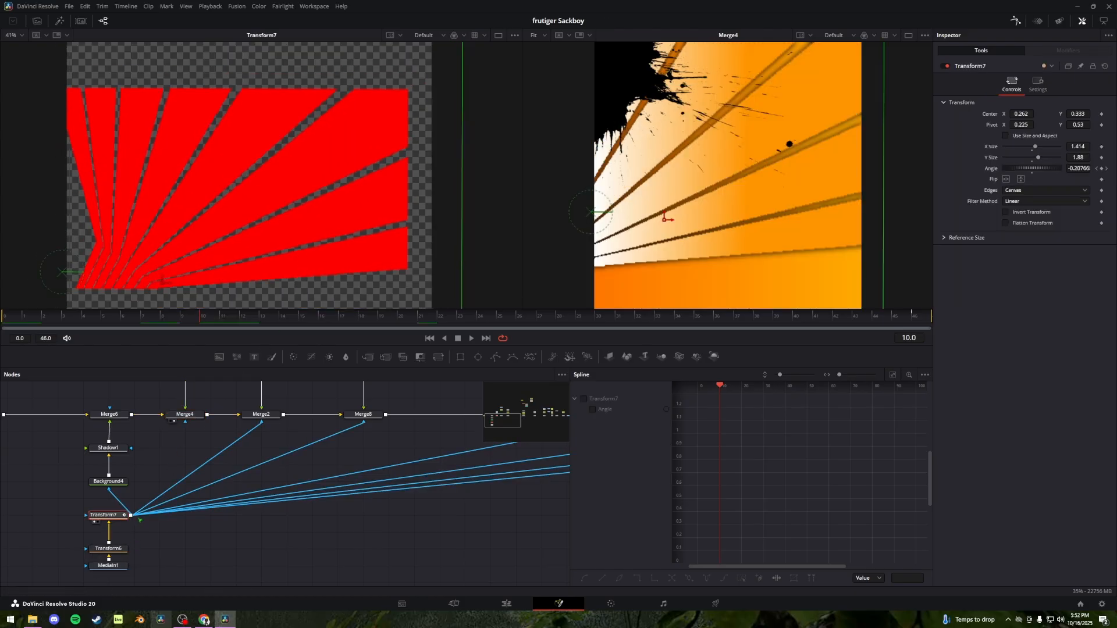
# Connect Transform7's output to Merge4's effect mask and examine how the rays cut the splat
pyautogui.moveTo(131, 515); pyautogui.dragTo(186, 420)
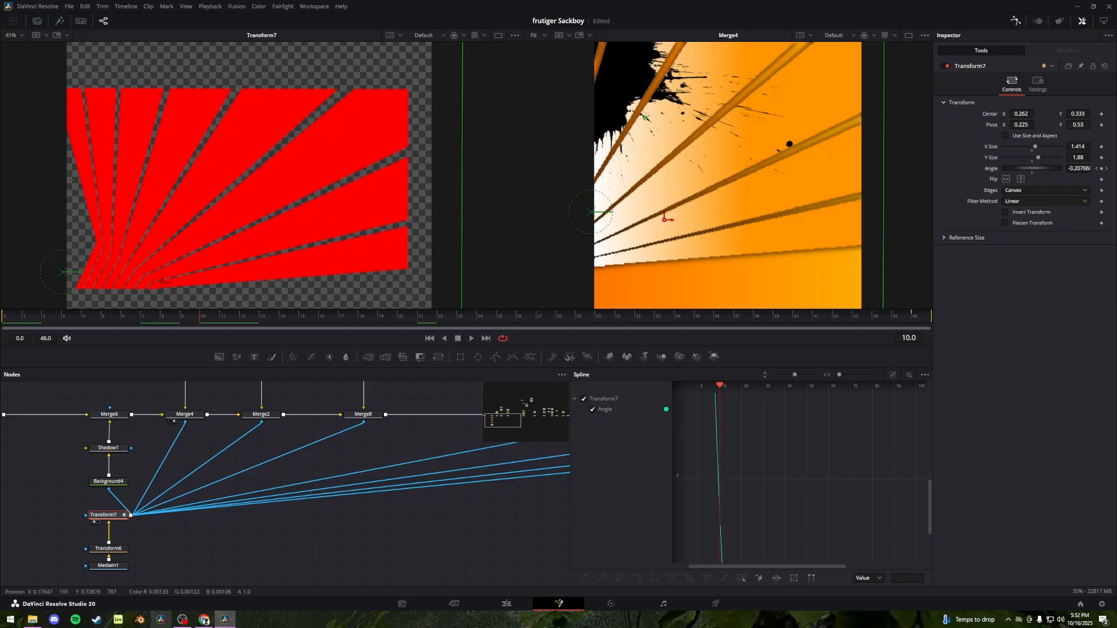
pyautogui.scroll(3, 646, 118)
pyautogui.moveTo(652, 191); pyautogui.dragTo(716, 162)
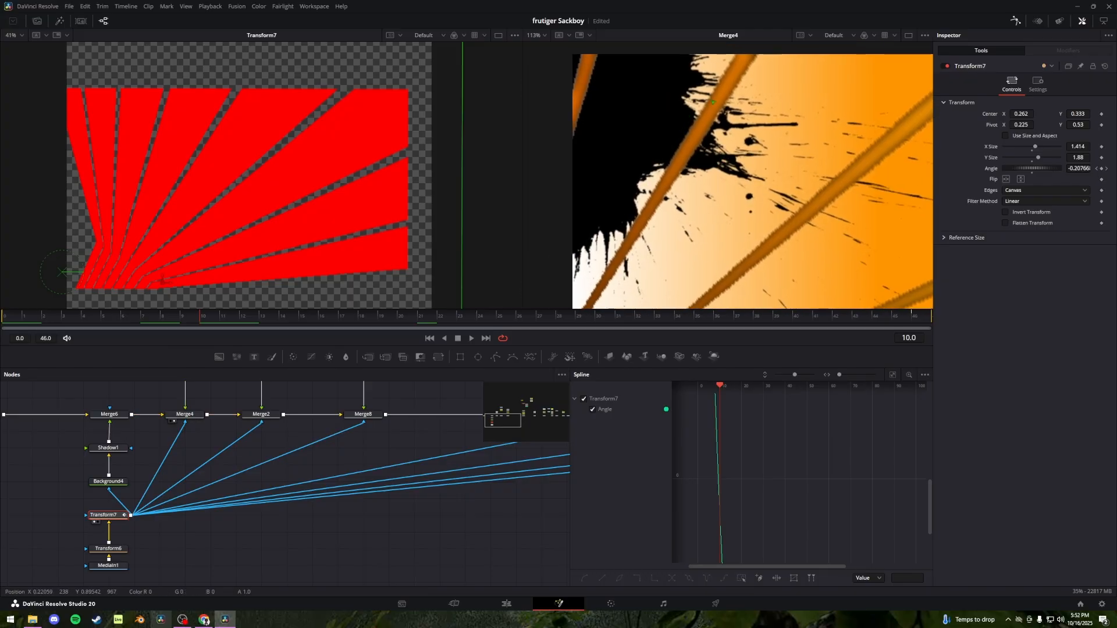
pyautogui.scroll(-2, 797, 142)
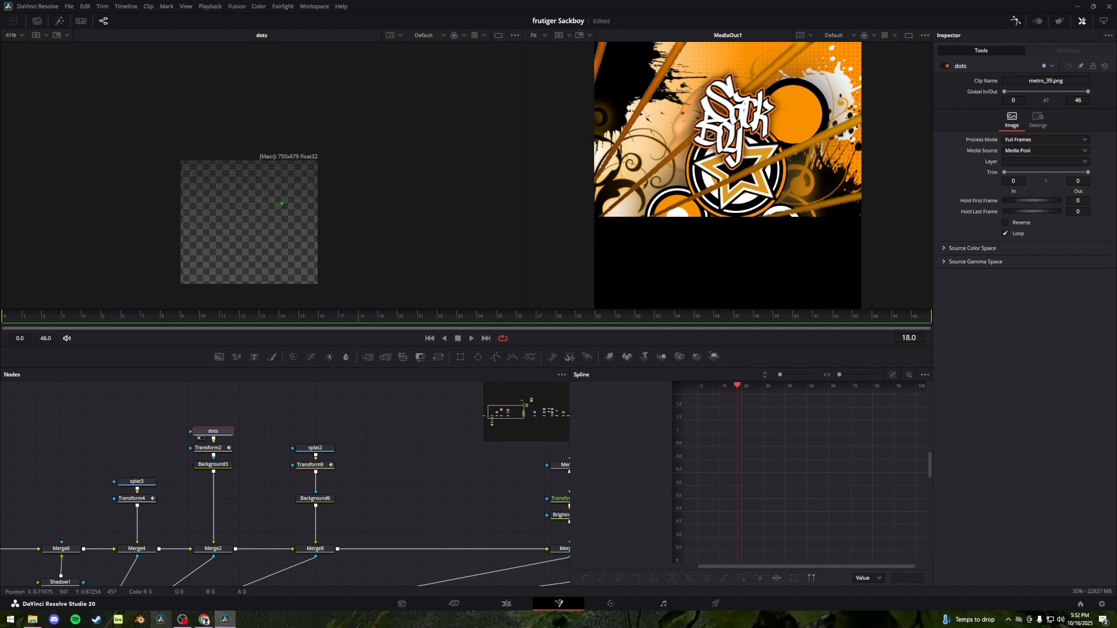
# View the dots source, its Transform2 movement, and the Background3 solid orange that colours it
pyautogui.scroll(-2, 253, 211)
pyautogui.scroll(3, 253, 211)
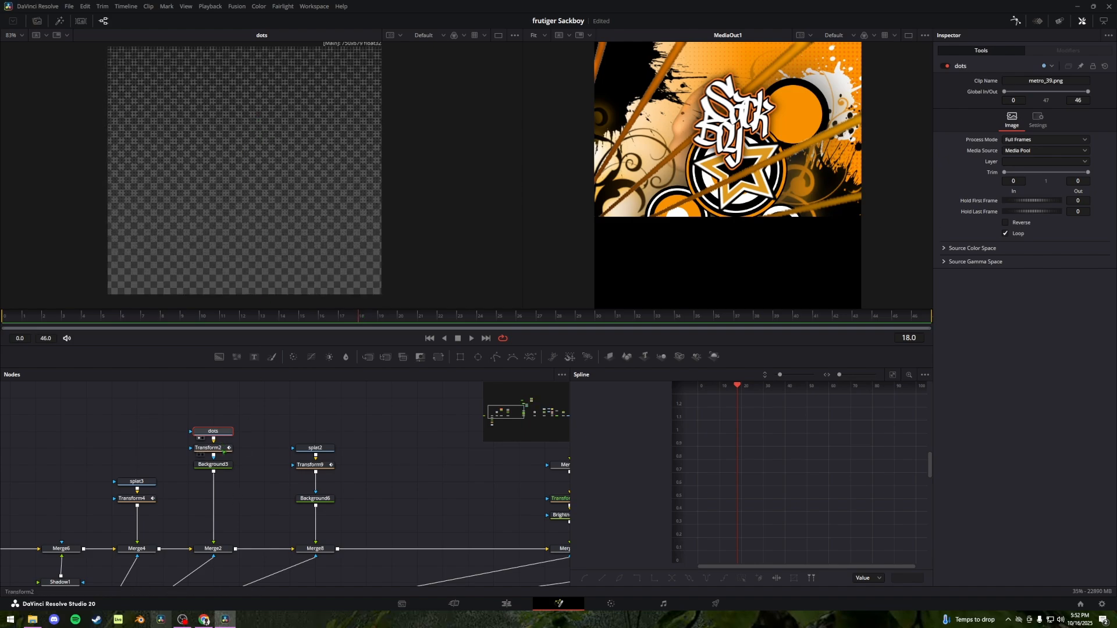
pyautogui.click(212, 448)
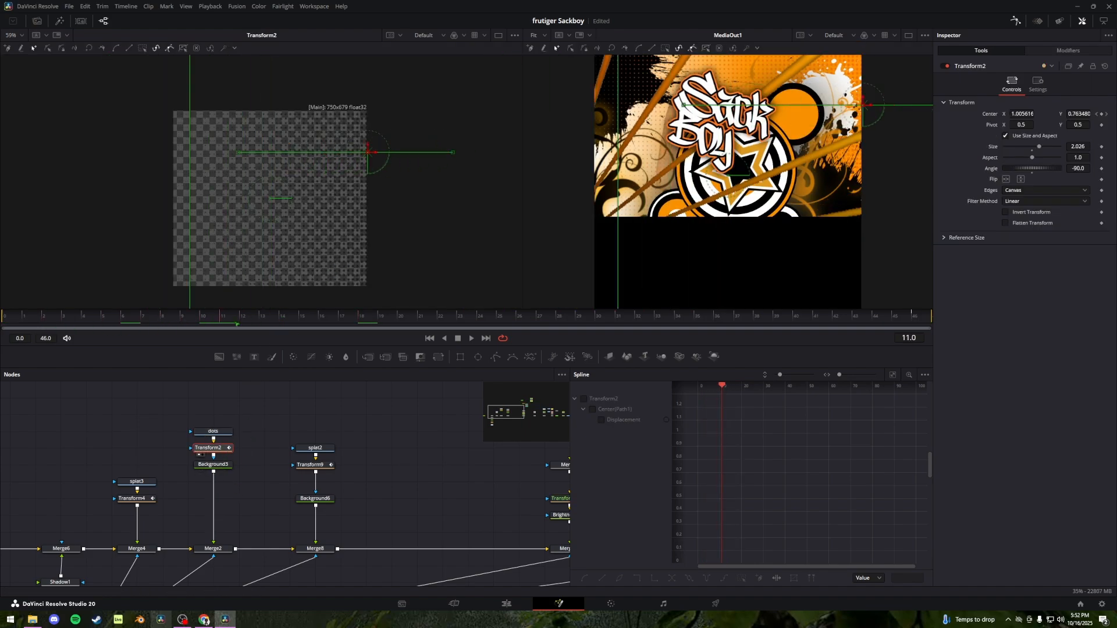
pyautogui.click(213, 464)
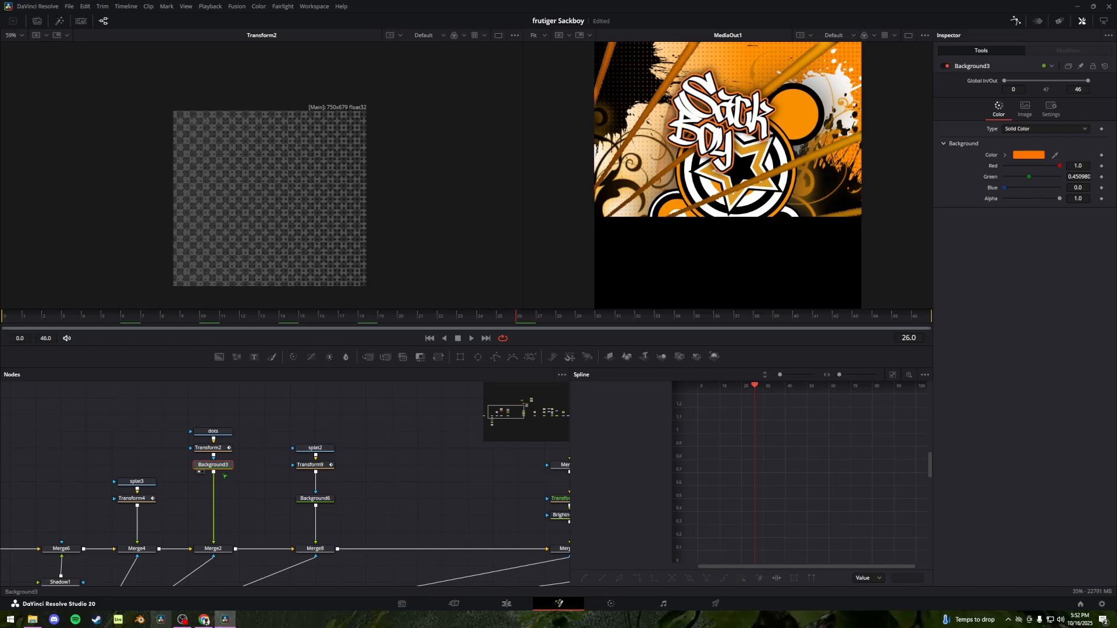
# View the Merge2 composite with the dots and trace its effect mask back to Transform7
pyautogui.click(213, 548)
pyautogui.press('1')
pyautogui.moveTo(274, 501); pyautogui.dragTo(393, 371)
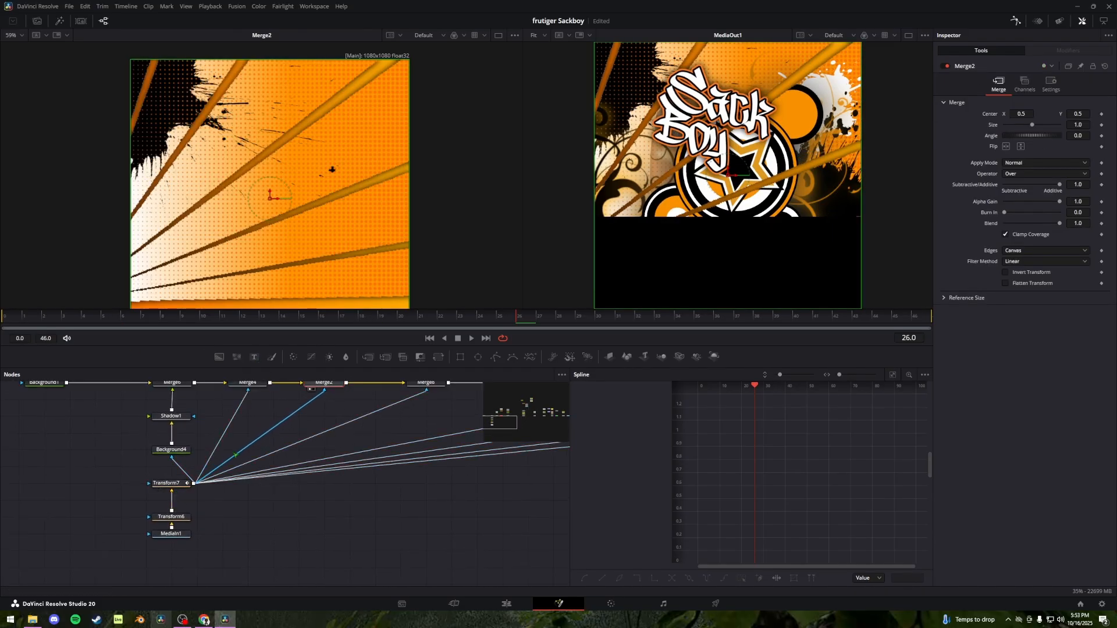
# View the splat2 source image, its Transform9 animation, and the Background6 solid white fill
pyautogui.moveTo(340, 447); pyautogui.dragTo(299, 478)
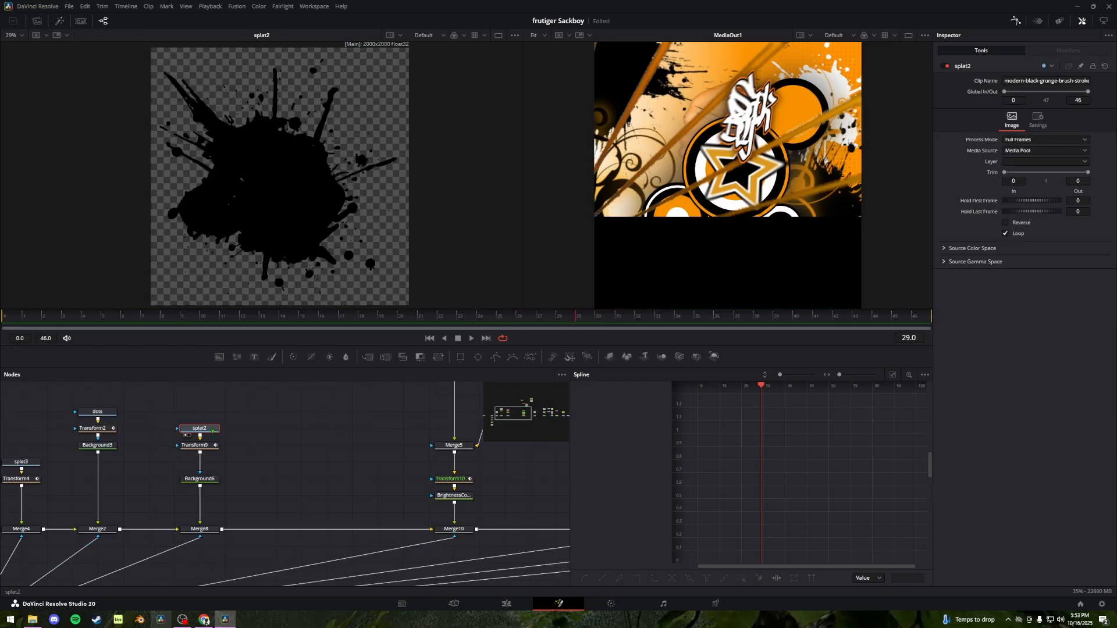
pyautogui.moveTo(286, 441); pyautogui.dragTo(245, 426)
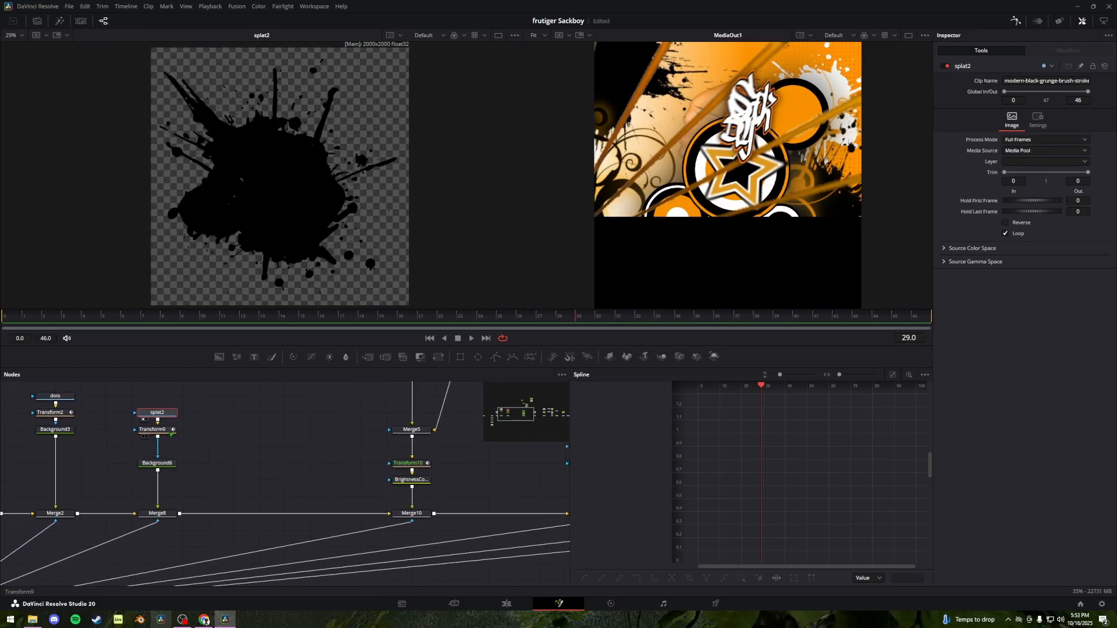
pyautogui.click(166, 430)
pyautogui.press('`')
pyautogui.click(157, 463)
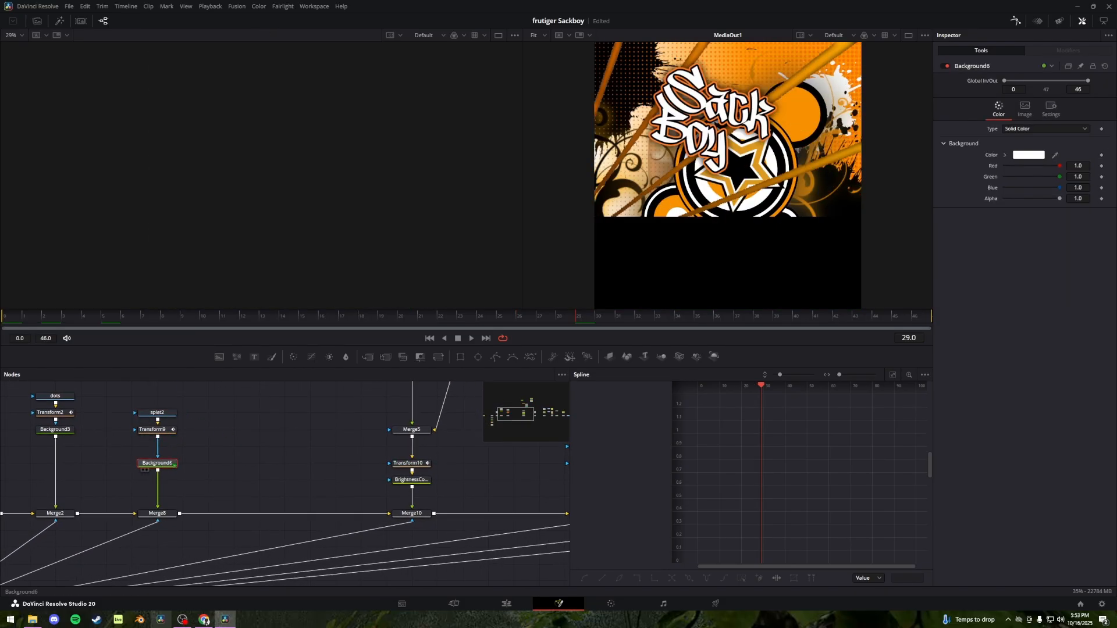
pyautogui.press('1')
# View the Merge8 composite with the white splat, trace its Transform7 mask, and move on to Merge10
pyautogui.click(162, 514)
pyautogui.press('1')
pyautogui.moveTo(194, 499); pyautogui.dragTo(360, 442)
pyautogui.moveTo(349, 511); pyautogui.dragTo(349, 488)
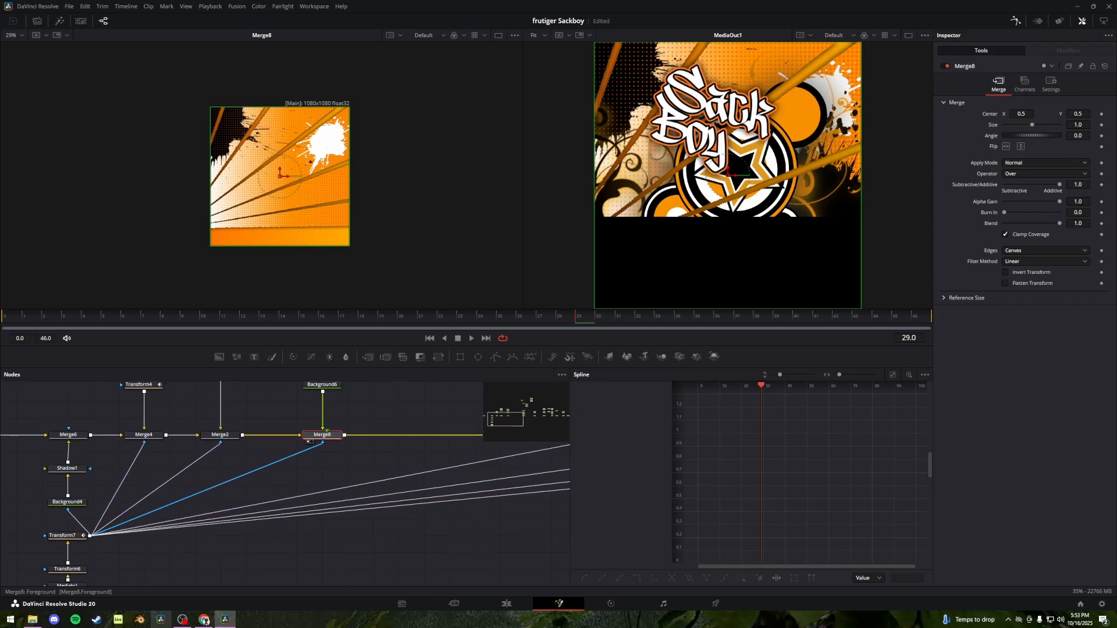
pyautogui.moveTo(371, 398); pyautogui.dragTo(332, 435)
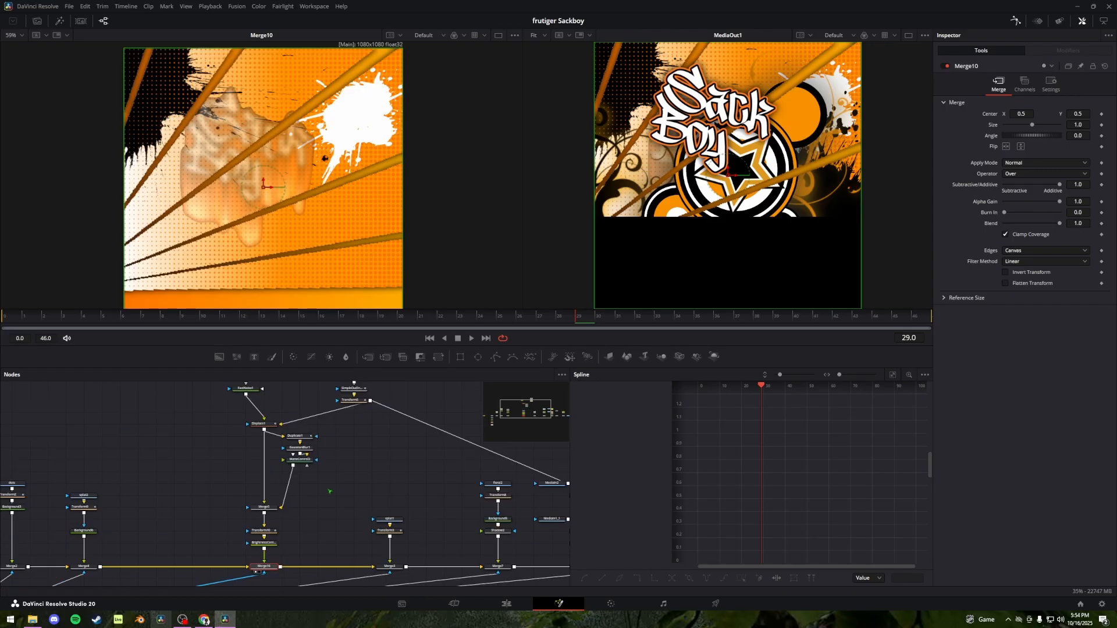
# Place the FastNoise1 node in line with Displace1 and inspect the BrightnessContrast1 settings above Merge10
pyautogui.moveTo(329, 492); pyautogui.dragTo(309, 501)
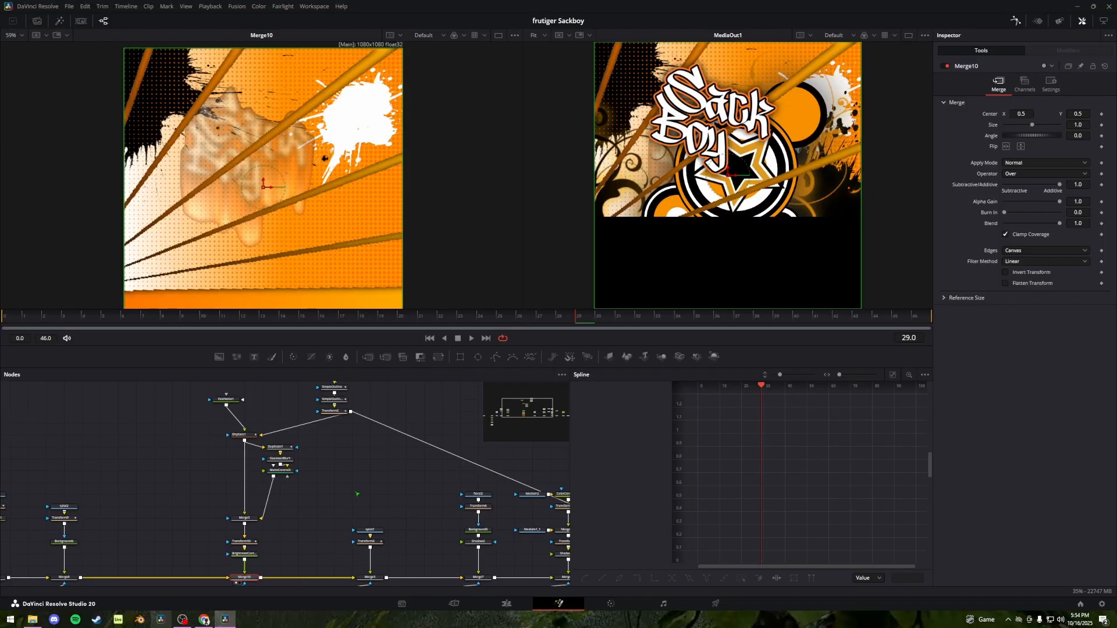
pyautogui.moveTo(356, 493); pyautogui.dragTo(344, 494)
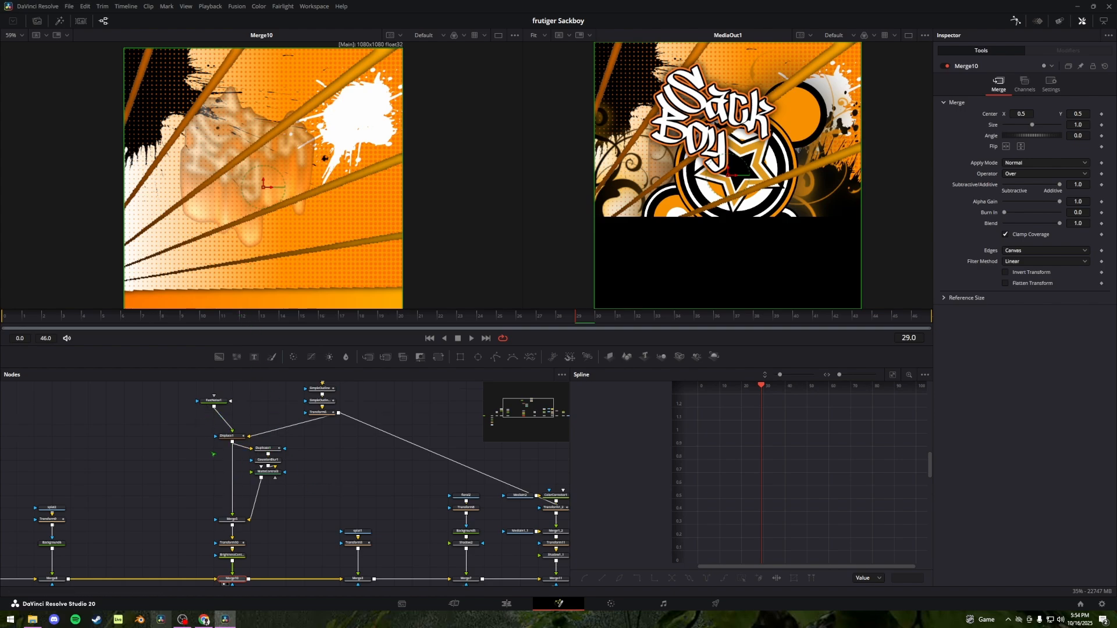
pyautogui.moveTo(224, 406); pyautogui.dragTo(194, 439)
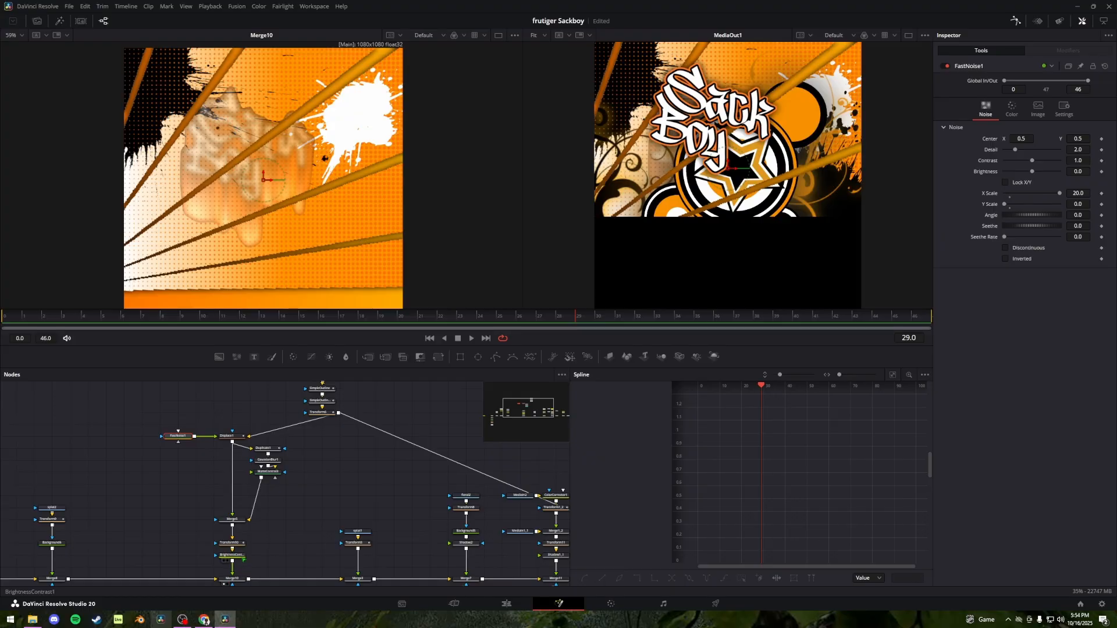
pyautogui.click(230, 556)
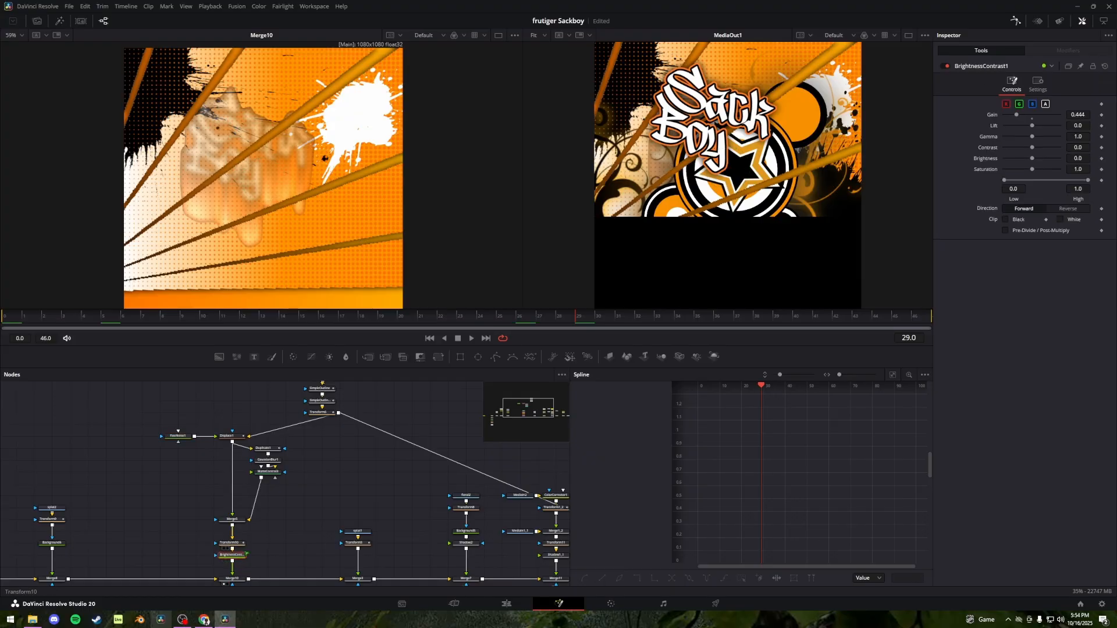
# View the Text1 SackBoy title and the first SimpleOutline node that adds its black border
pyautogui.click(295, 413)
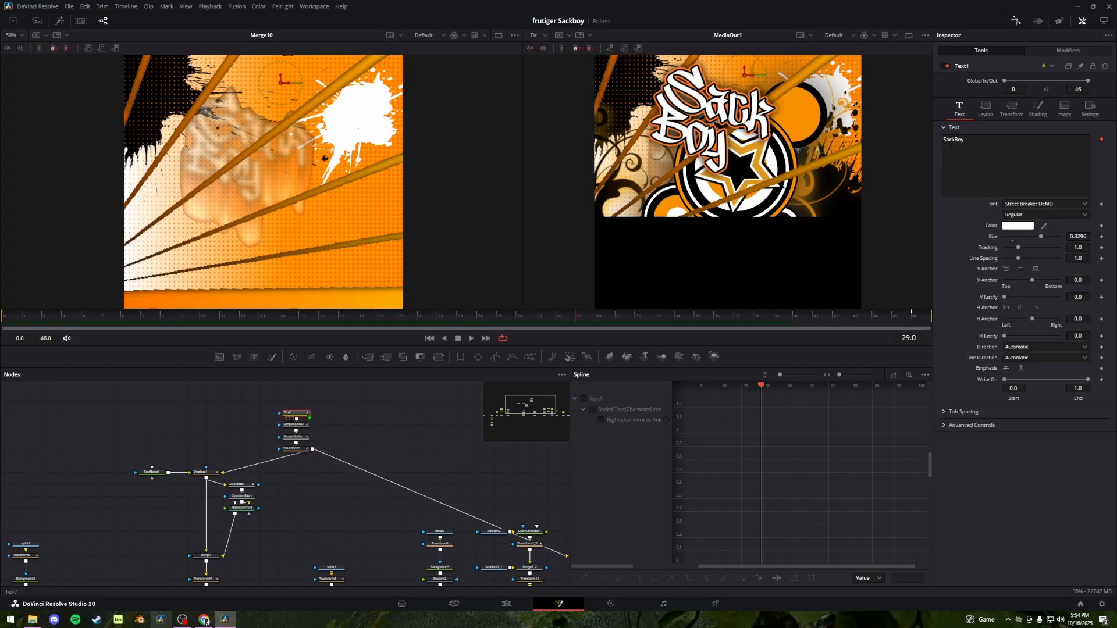
pyautogui.press('1')
pyautogui.moveTo(199, 128); pyautogui.dragTo(185, 185)
pyautogui.click(294, 424)
pyautogui.press('1')
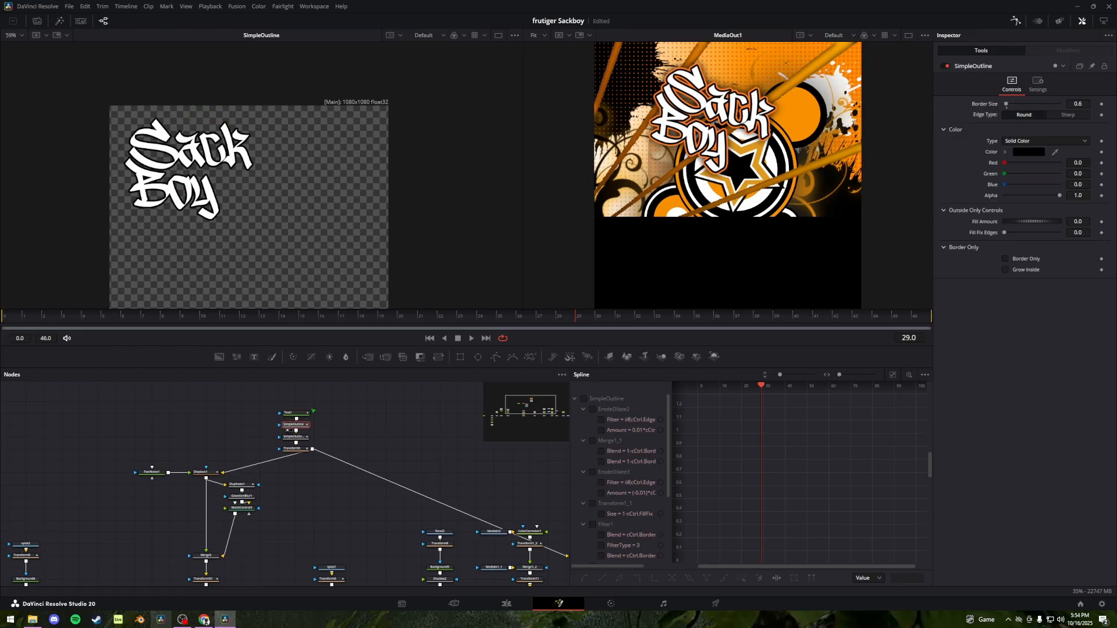
# View the title's second SimpleOutline and its Transform5 output, and trace the branch to the Displace1 node
pyautogui.click(294, 436)
pyautogui.press('1')
pyautogui.click(292, 449)
pyautogui.press('1')
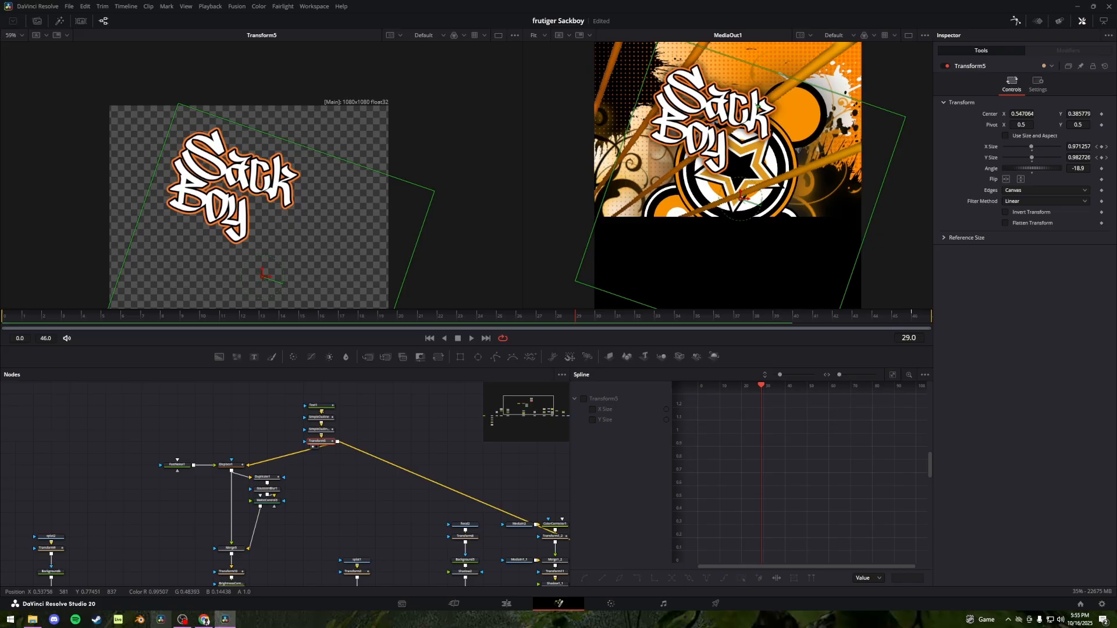
pyautogui.scroll(2, 182, 479)
pyautogui.scroll(1, 343, 463)
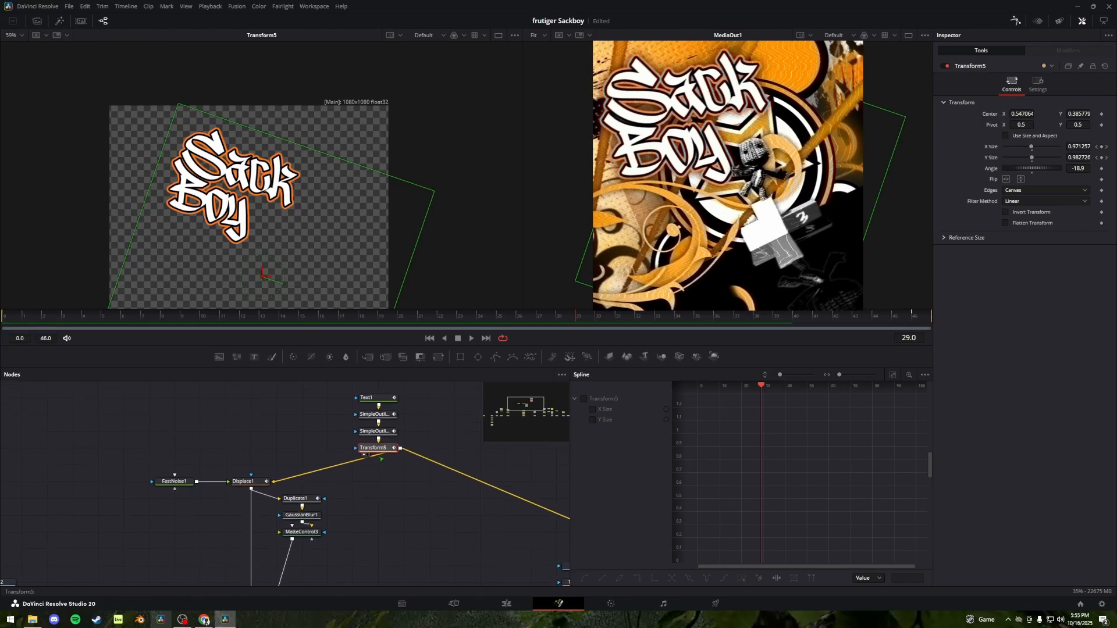
pyautogui.click(243, 482)
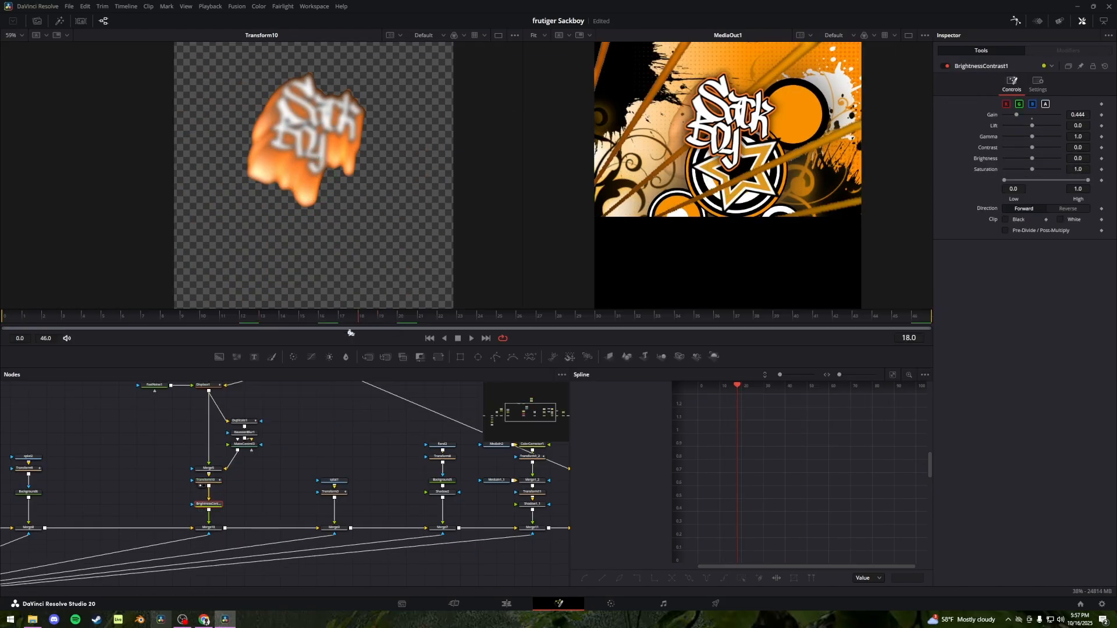
# Scrub to frame 40, view the Merge10 composite with the blurred title, and trace its effect mask to Transform7
pyautogui.moveTo(424, 310); pyautogui.dragTo(425, 312)
pyautogui.click(487, 322)
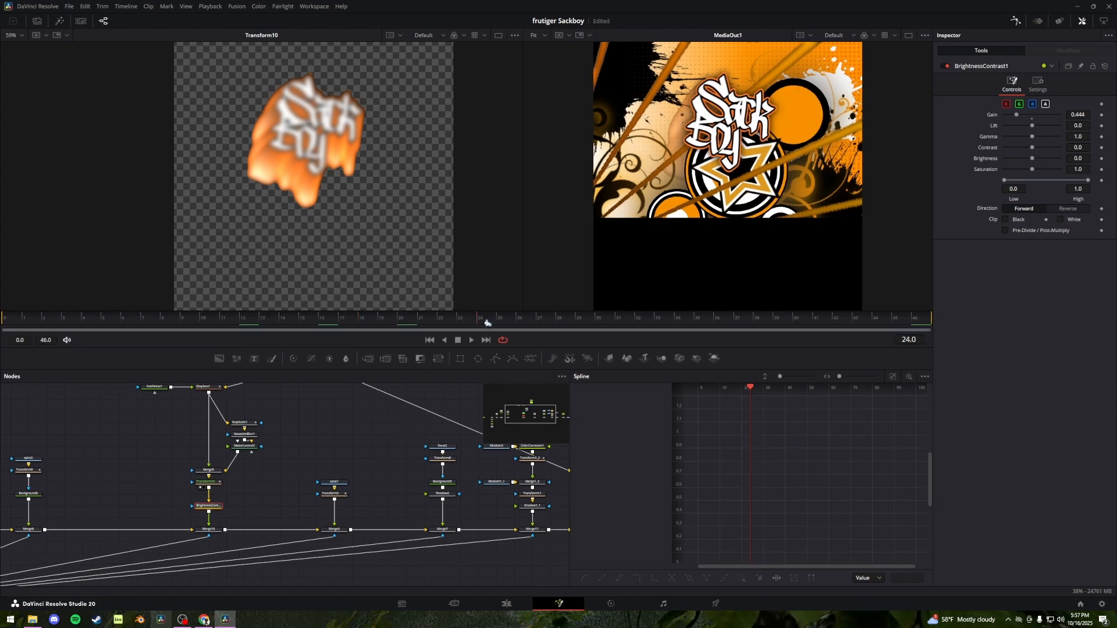
pyautogui.click(218, 530)
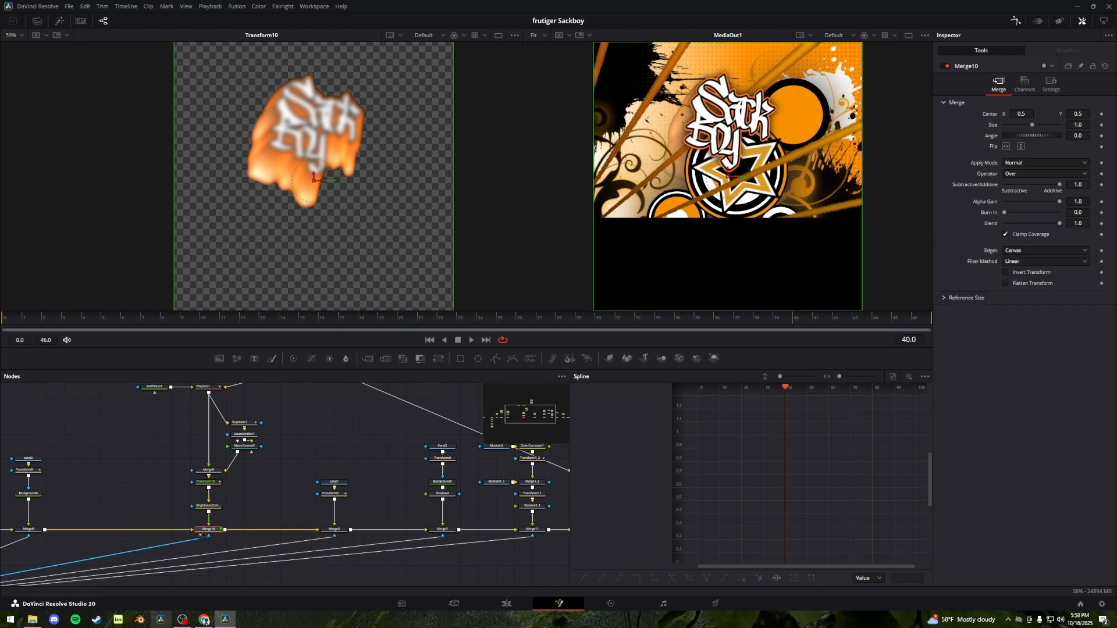
pyautogui.moveTo(271, 488); pyautogui.dragTo(389, 401)
pyautogui.moveTo(103, 511); pyautogui.dragTo(220, 497)
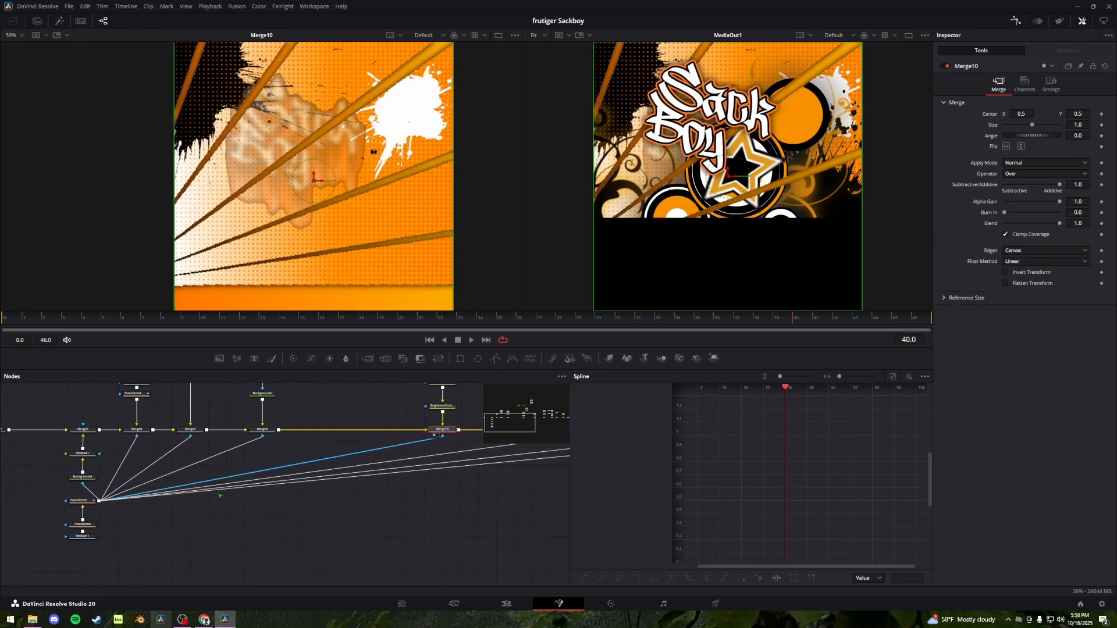
pyautogui.moveTo(406, 432); pyautogui.dragTo(178, 501)
# View the Text1 title and the Shadow3 node fed by Transform5, keeping MediaOut1 in the second viewer
pyautogui.click(399, 534)
pyautogui.moveTo(479, 395); pyautogui.dragTo(298, 493)
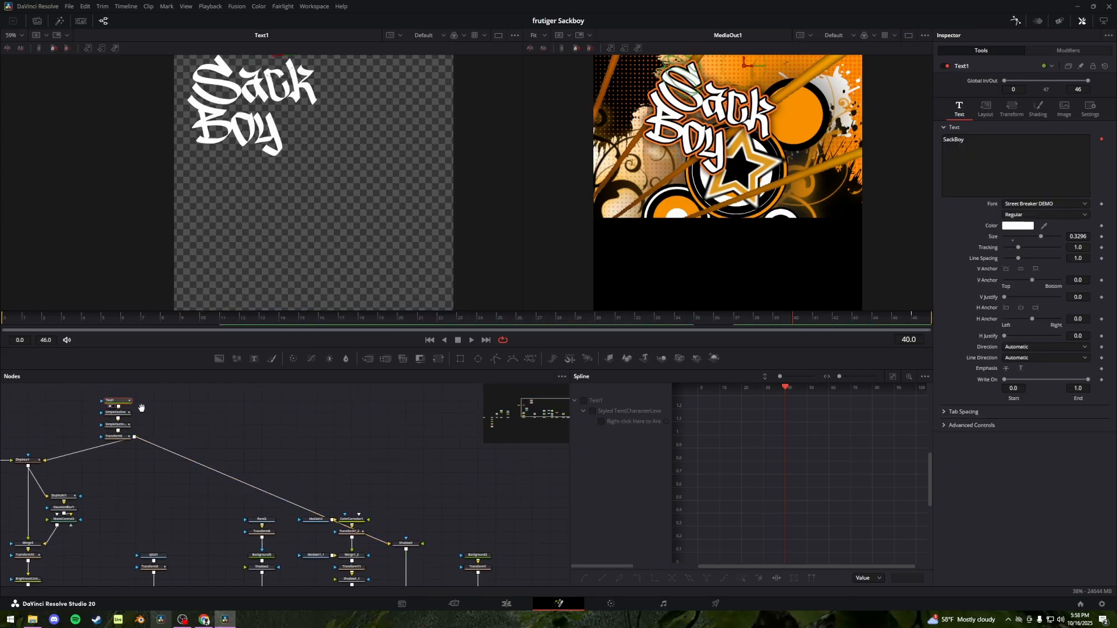
pyautogui.moveTo(142, 407); pyautogui.dragTo(42, 383)
pyautogui.click(306, 520)
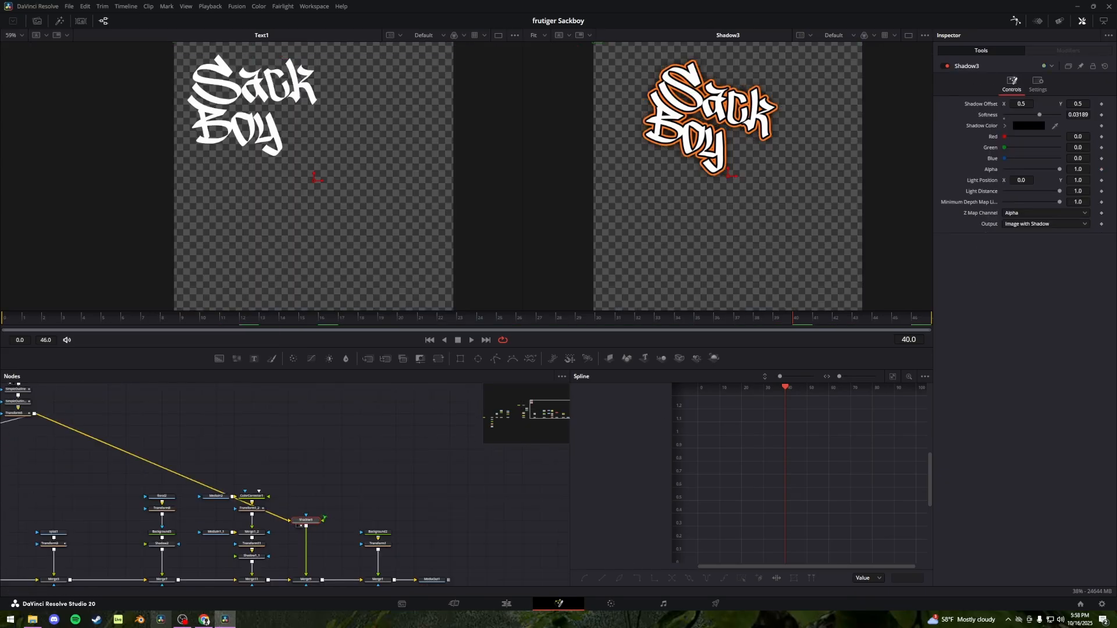
pyautogui.moveTo(339, 498); pyautogui.dragTo(358, 471)
pyautogui.click(452, 552)
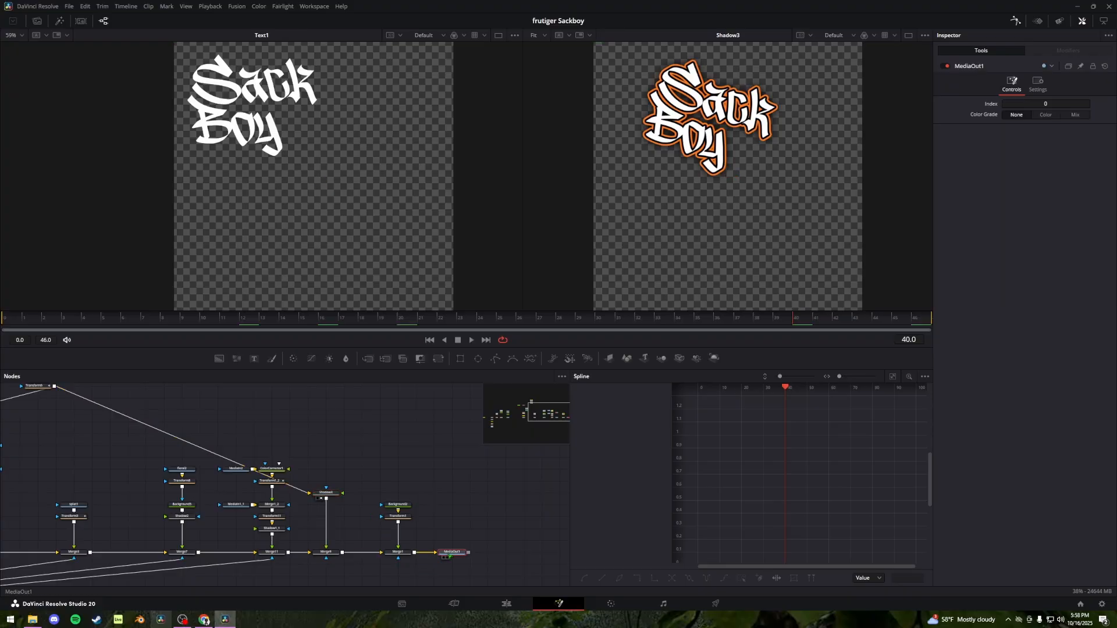
pyautogui.press('2')
pyautogui.click(333, 494)
pyautogui.press('1')
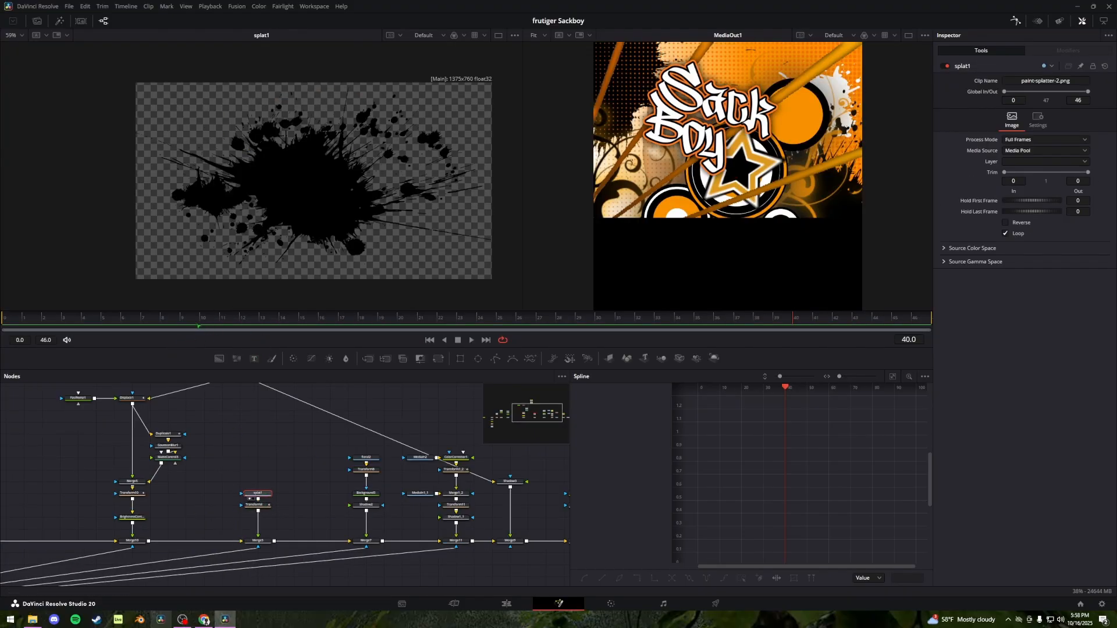
# View the Transform3 animation node under splat1, and trace the mask feeding its Merge3 node
pyautogui.click(261, 505)
pyautogui.press('1')
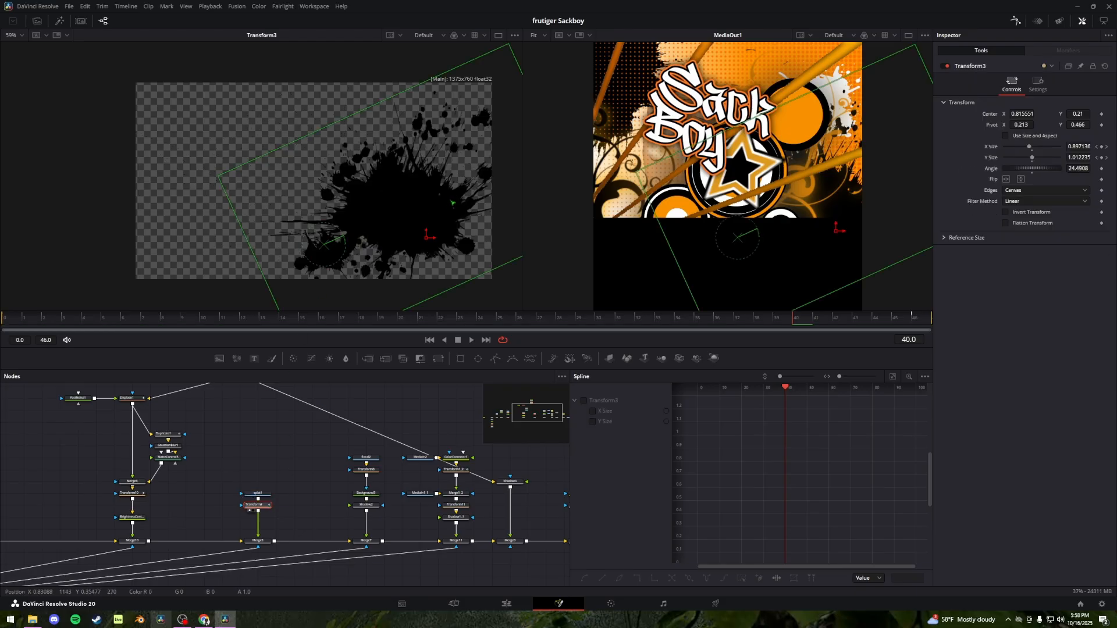
pyautogui.click(258, 540)
pyautogui.moveTo(166, 528); pyautogui.dragTo(414, 436)
pyautogui.moveTo(401, 481); pyautogui.dragTo(204, 553)
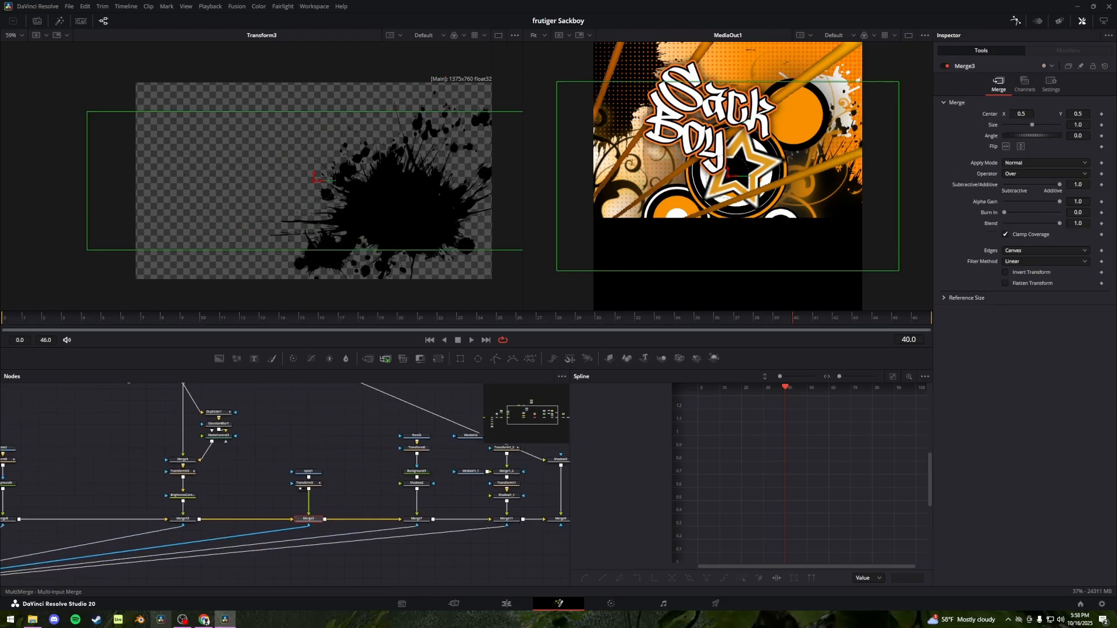
pyautogui.moveTo(309, 518); pyautogui.dragTo(423, 239)
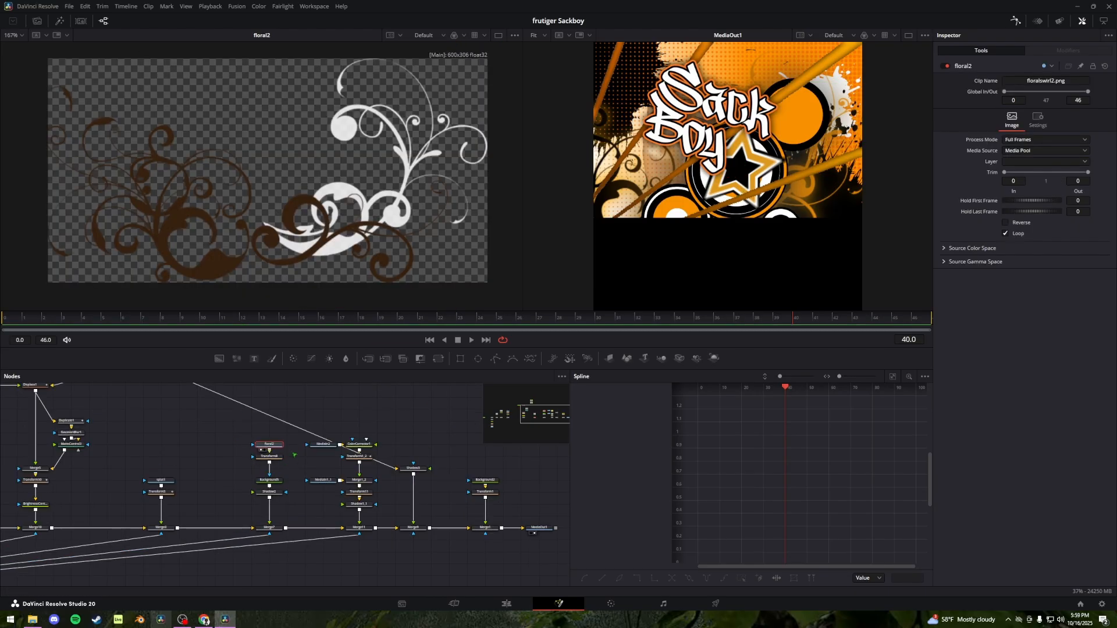
# View floral2's Transform8, its Background5 fill and the Merge7 composite, and trace the Merge7 mask to Transform7
pyautogui.click(269, 457)
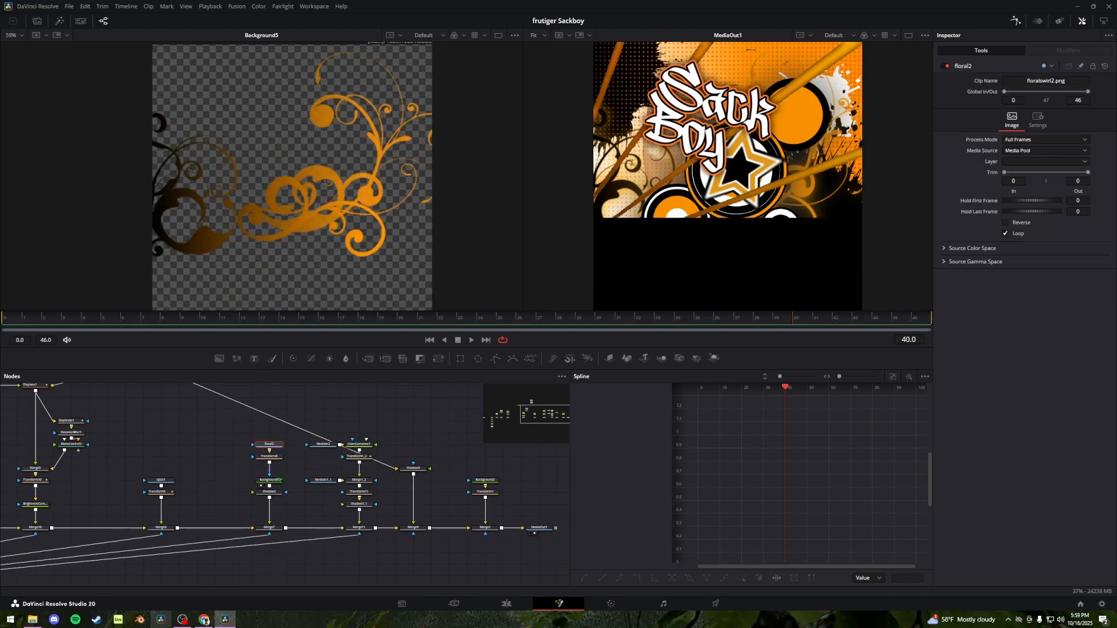
pyautogui.click(279, 482)
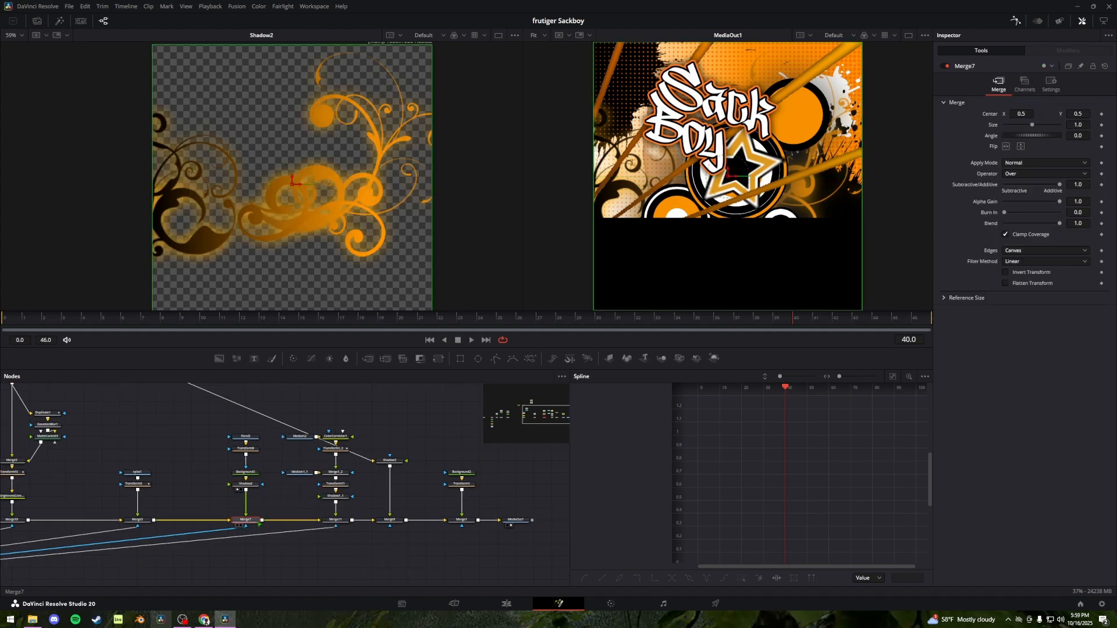
pyautogui.press('1')
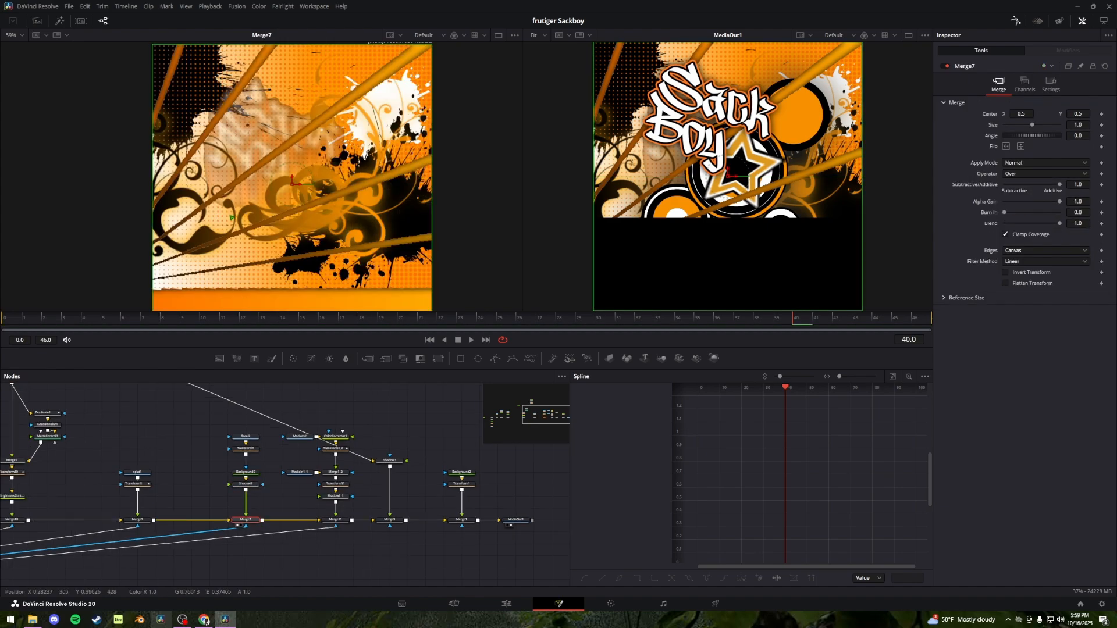
pyautogui.moveTo(254, 491); pyautogui.dragTo(624, 416)
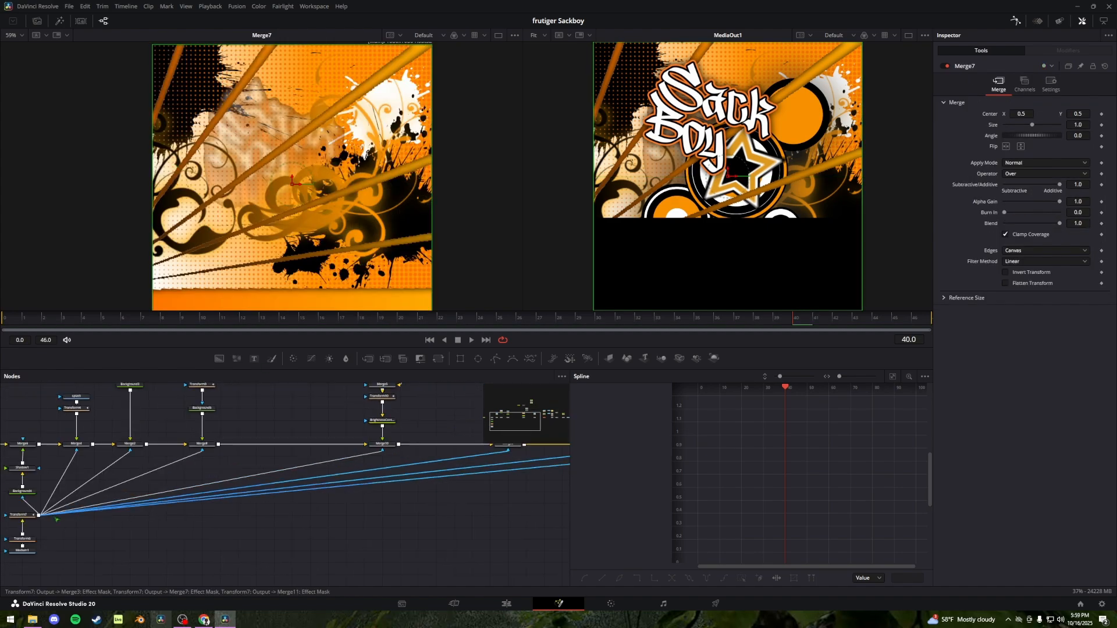
pyautogui.moveTo(339, 456); pyautogui.dragTo(60, 527)
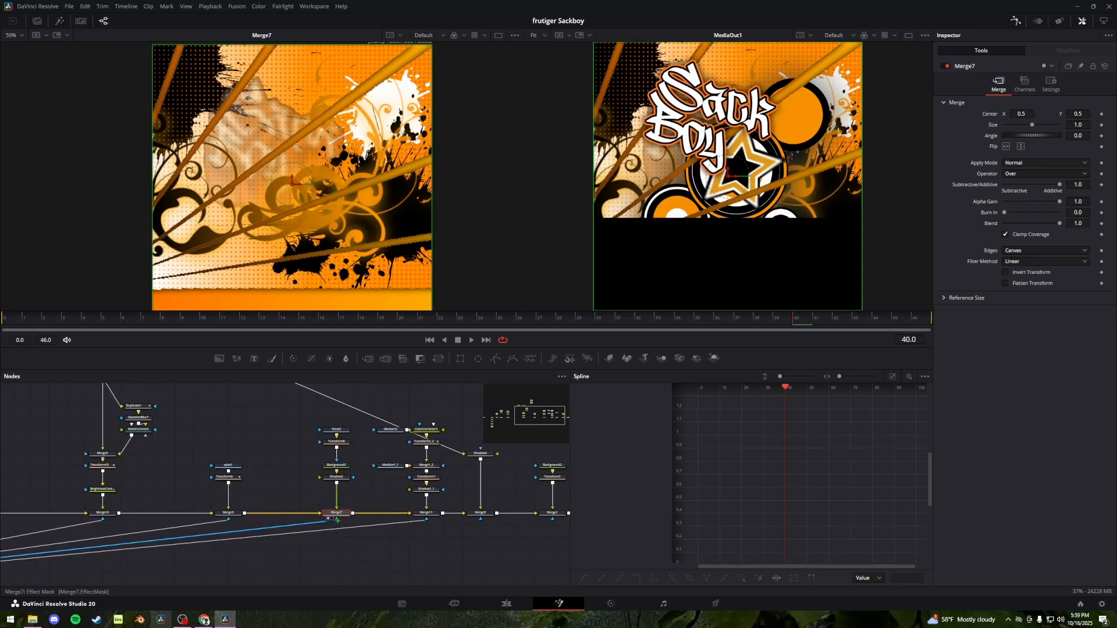
# View the MediaIn2 star, the MediaIn1_1 speakers clip and the ColorCorrector1 tint applied to the star
pyautogui.moveTo(355, 505); pyautogui.dragTo(274, 514)
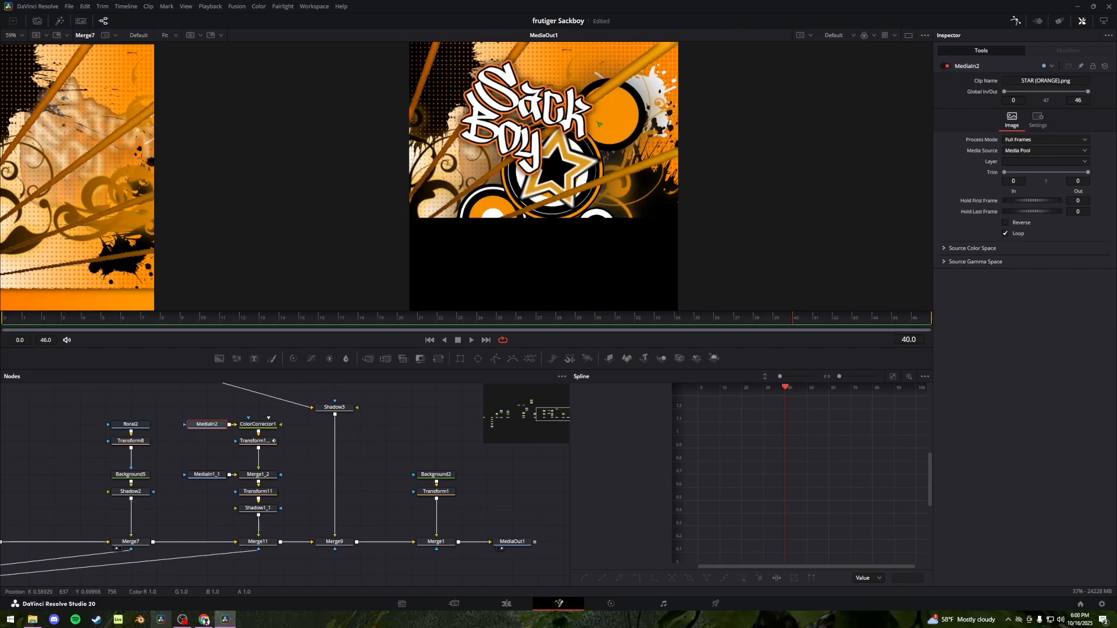
pyautogui.press('1')
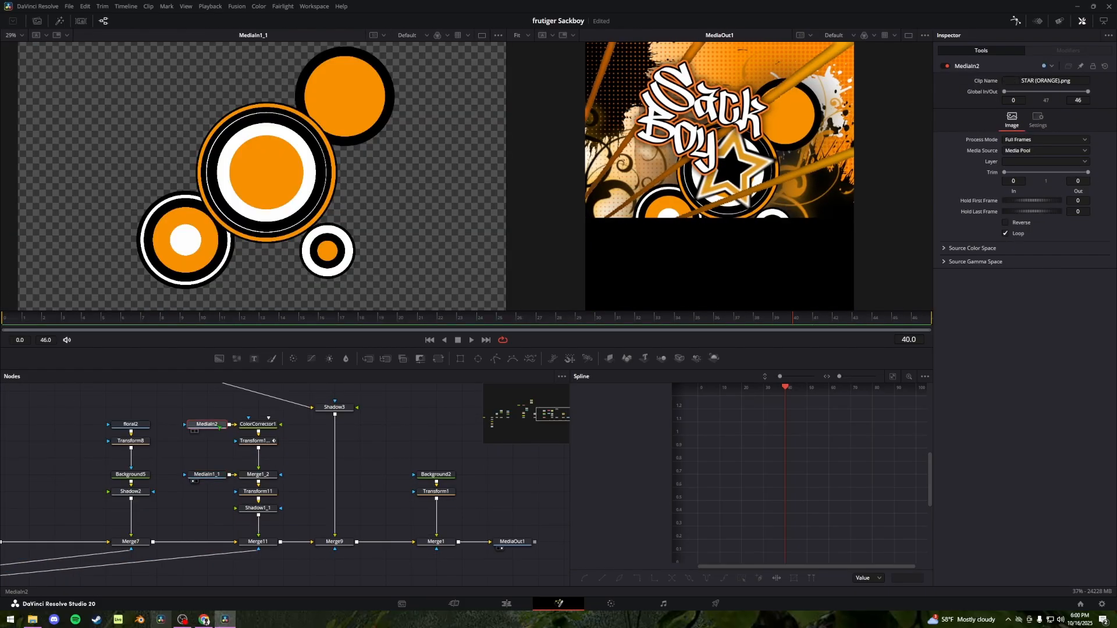
pyautogui.click(207, 475)
pyautogui.press('1')
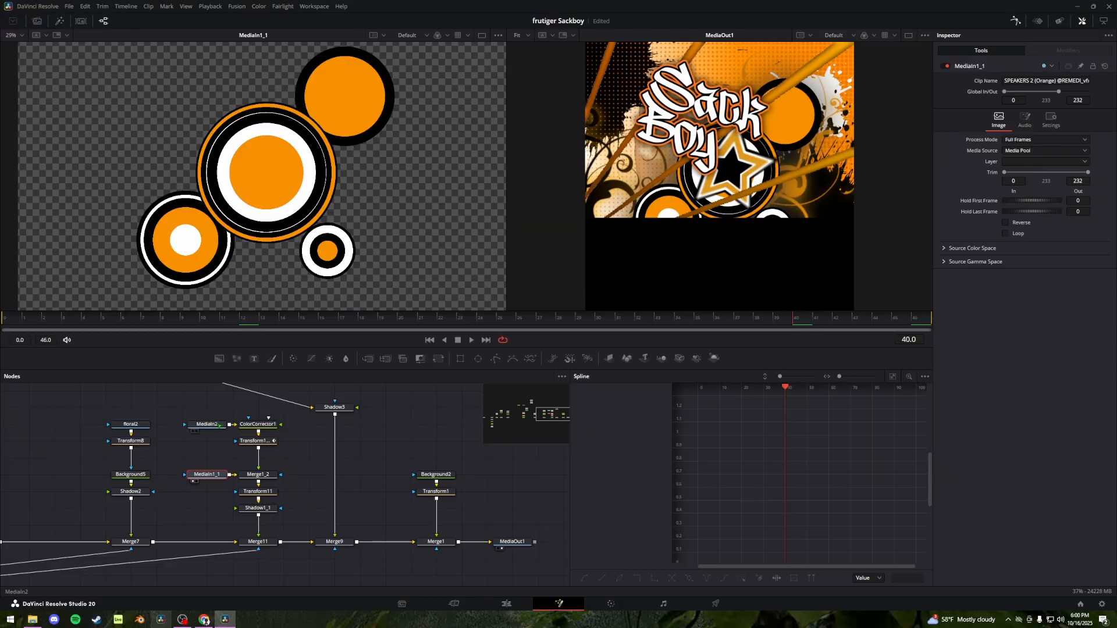
pyautogui.click(220, 425)
pyautogui.click(256, 424)
pyautogui.press('1')
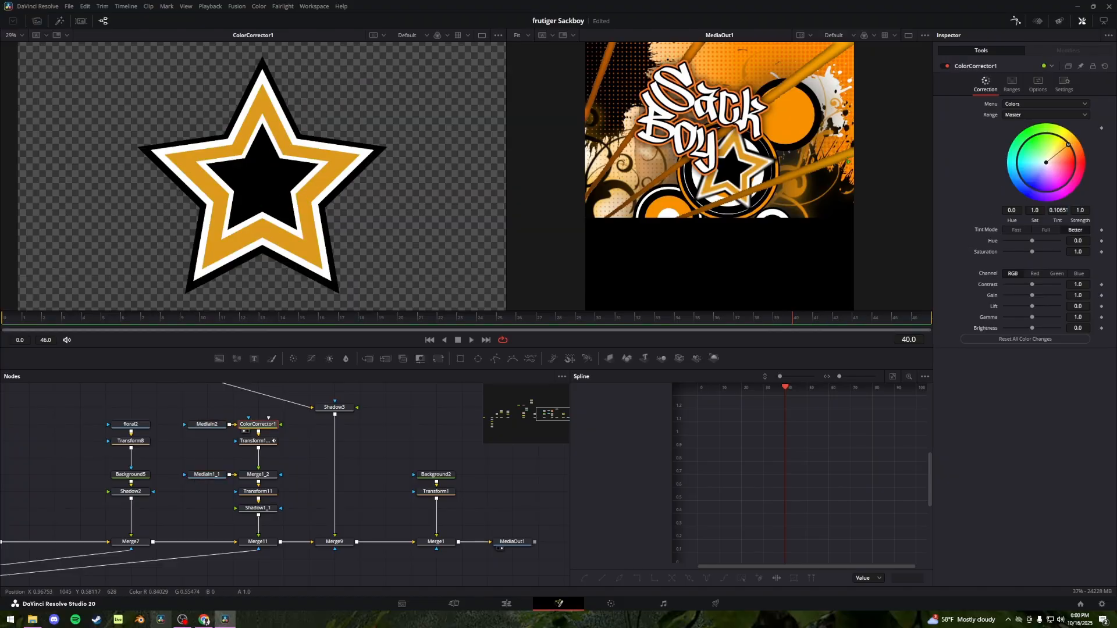
# Inspect the star's Transform1_2 Angle animation curve and view the Merge1_2 node combining the star with the speakers
pyautogui.click(256, 441)
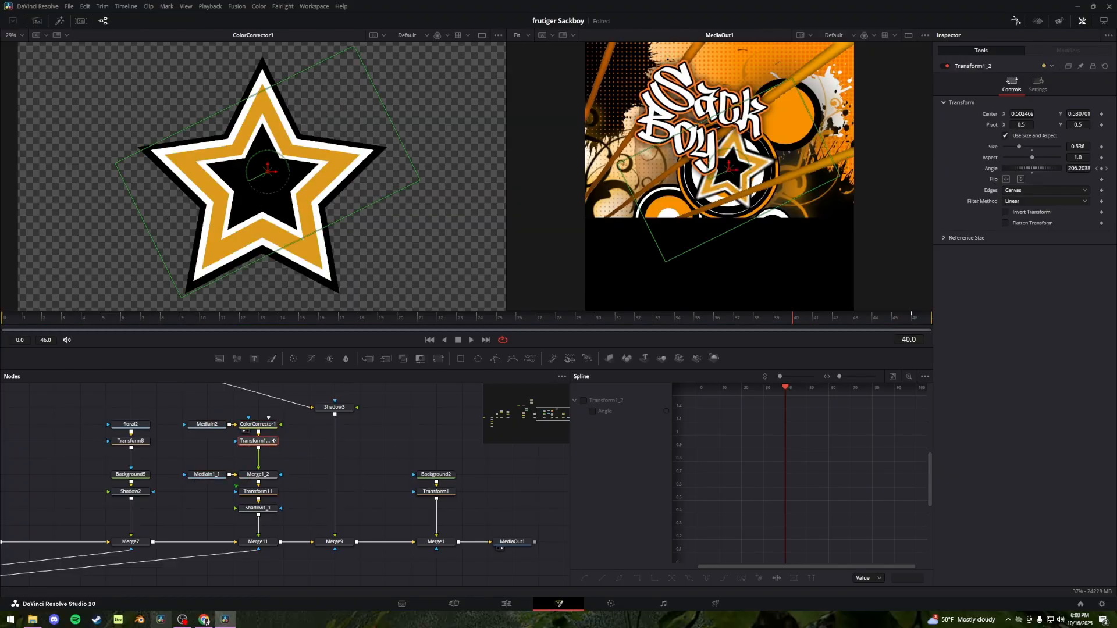
pyautogui.click(258, 475)
pyautogui.press('1')
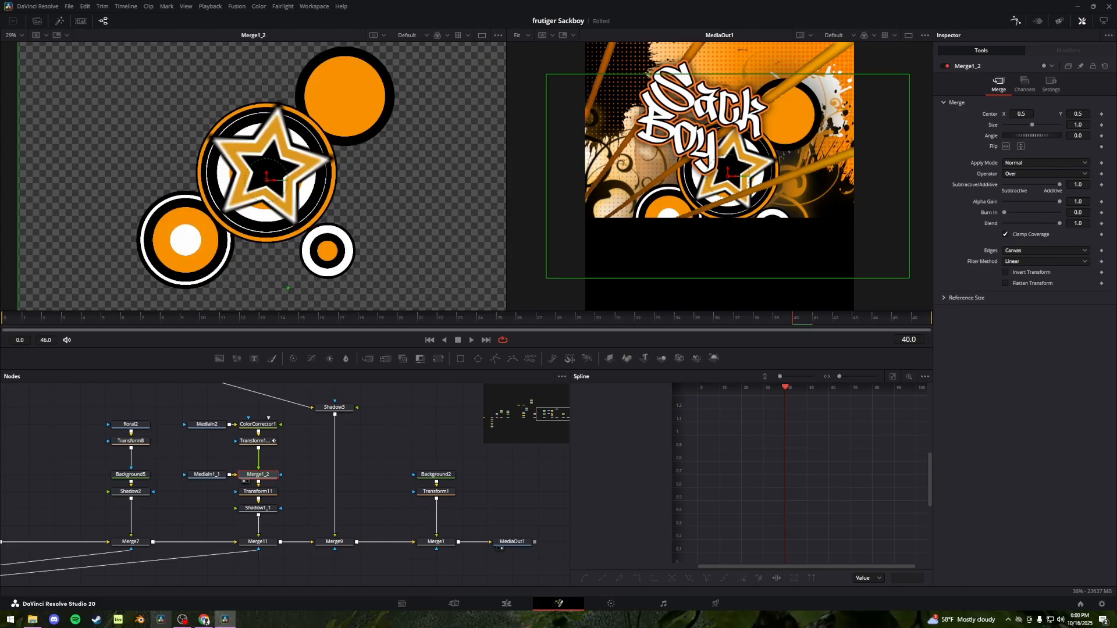
pyautogui.click(256, 441)
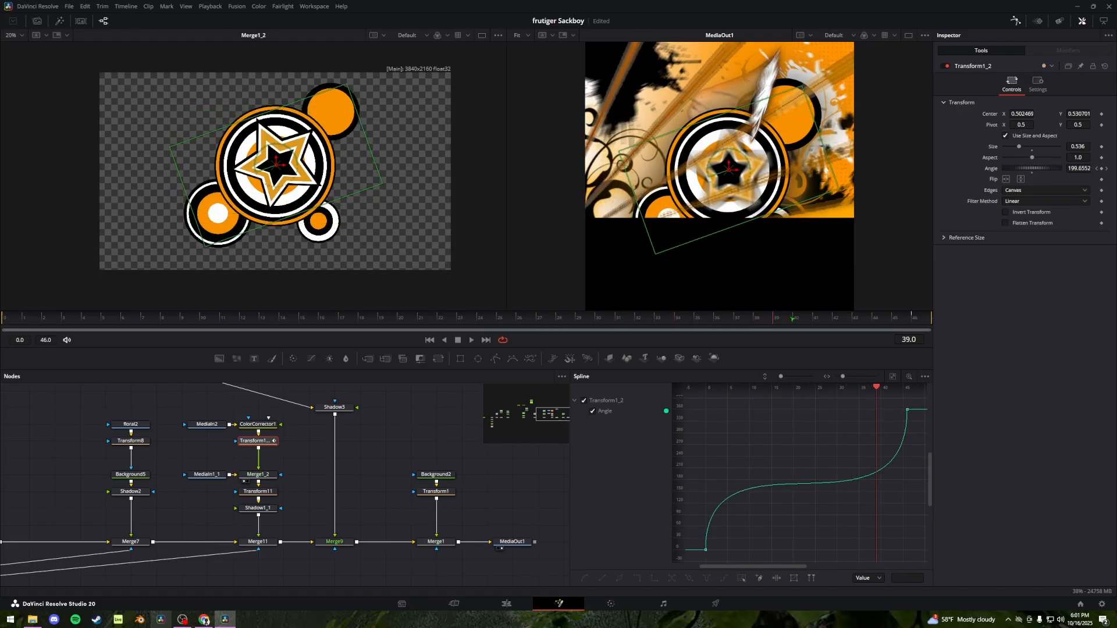
pyautogui.click(258, 475)
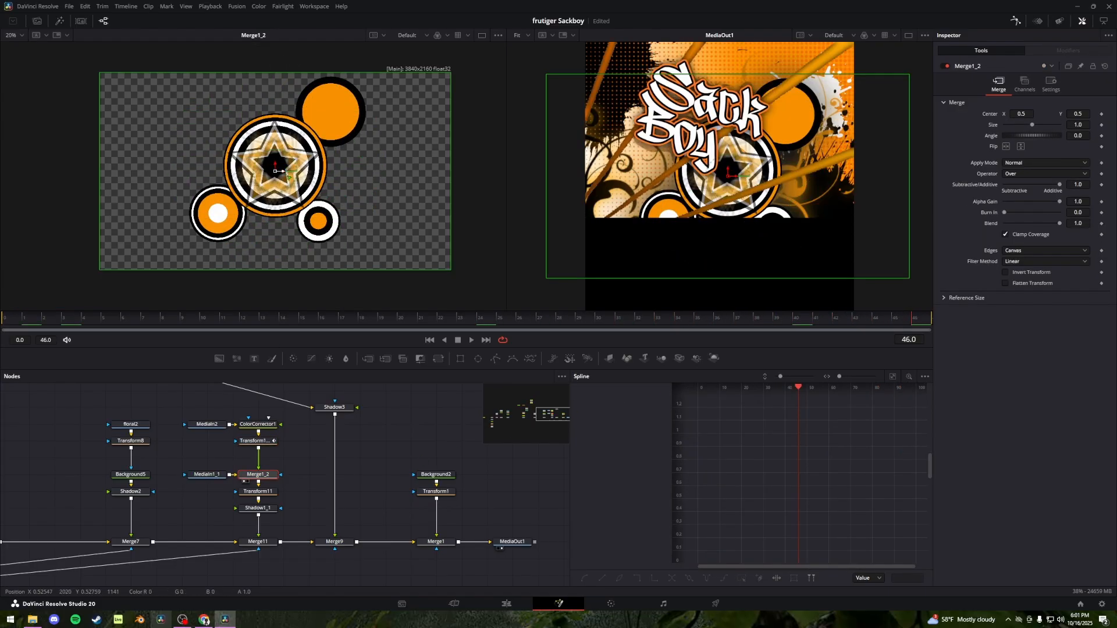
# Check the composite on the Edit page with an enlarged timeline viewer, and return to the Fusion composition at frame 38
pyautogui.click(506, 603)
pyautogui.moveTo(506, 375); pyautogui.dragTo(505, 426)
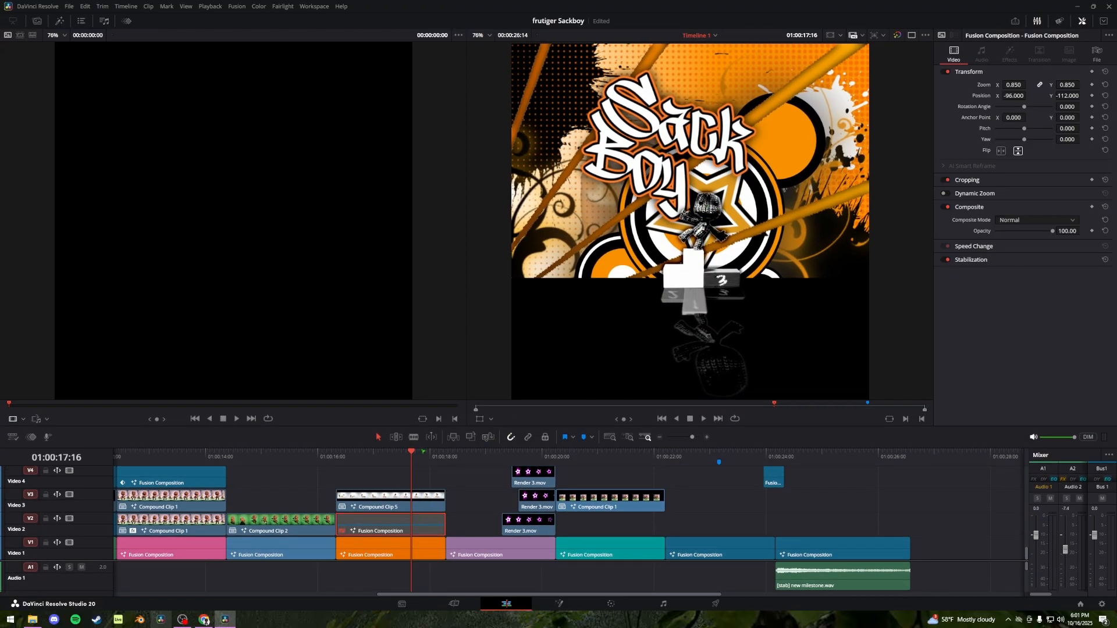
pyautogui.click(425, 452)
pyautogui.hotkey('shift', '5')
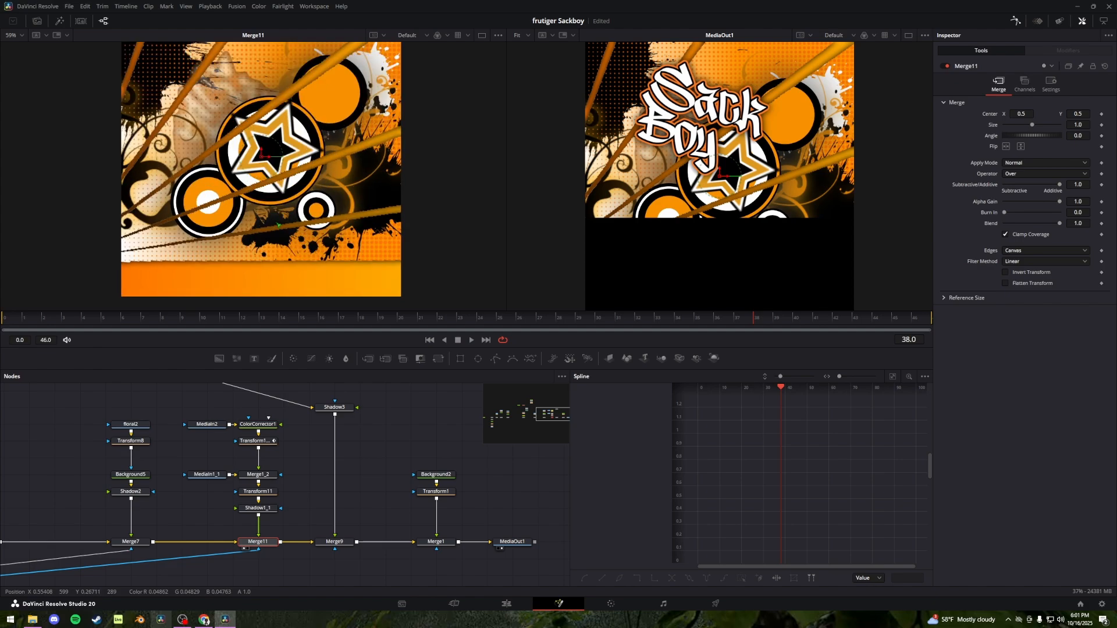
# Trace the Merge11 effect mask back along the node chain and view the Merge9 composite that adds the title
pyautogui.scroll(-4, 309, 484)
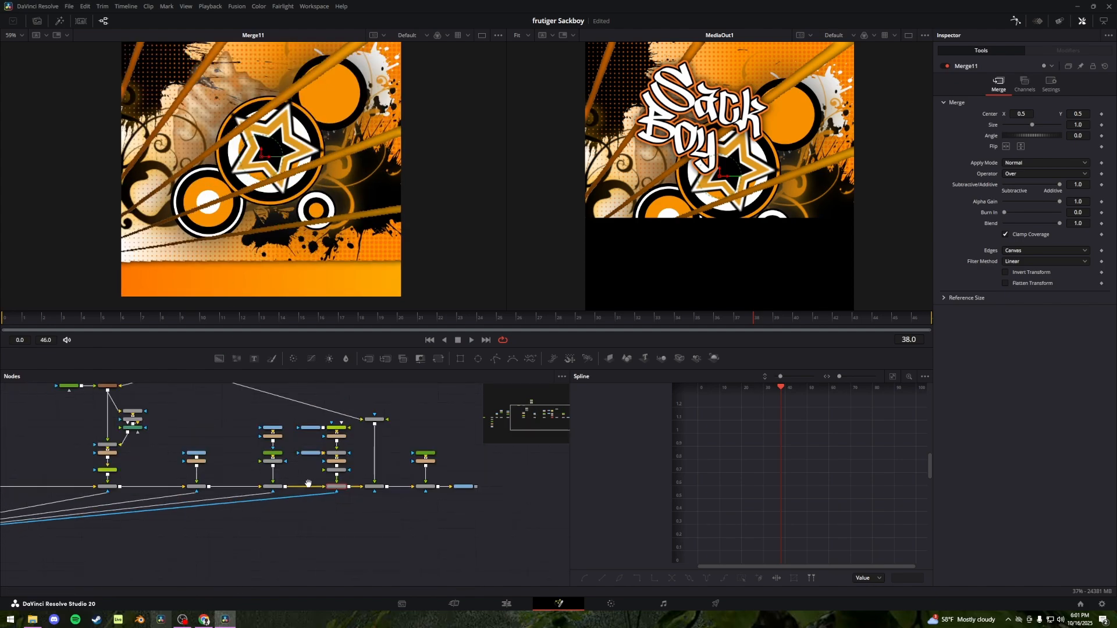
pyautogui.moveTo(81, 526); pyautogui.dragTo(256, 521)
pyautogui.moveTo(442, 517); pyautogui.dragTo(315, 568)
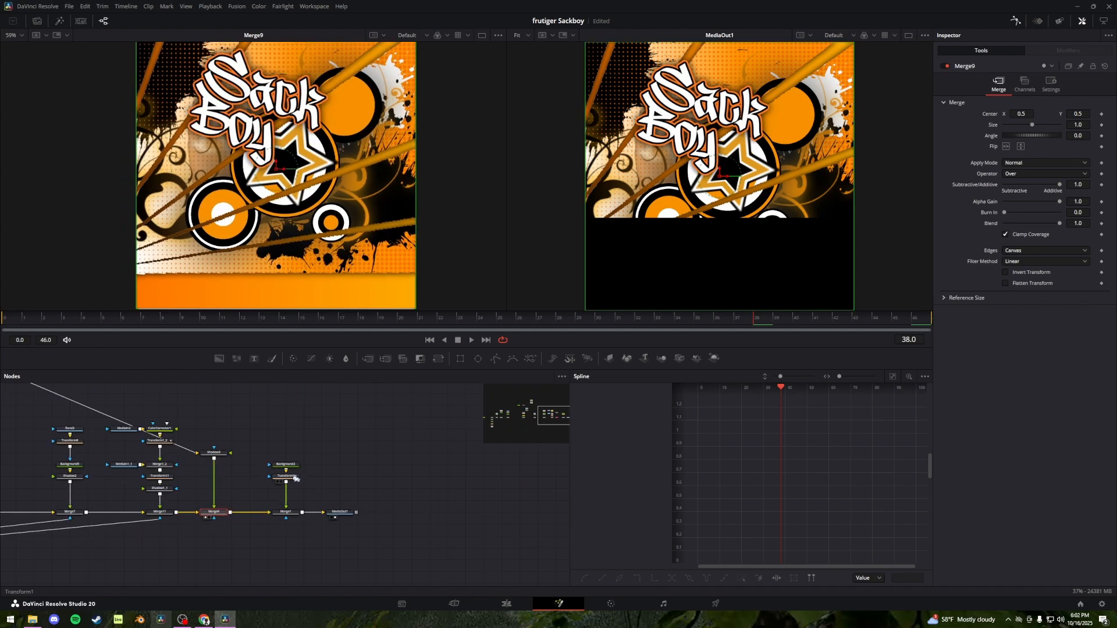
# View the black Background2, its Transform1 and the Merge1 node that places it over the composite's lower part
pyautogui.click(286, 464)
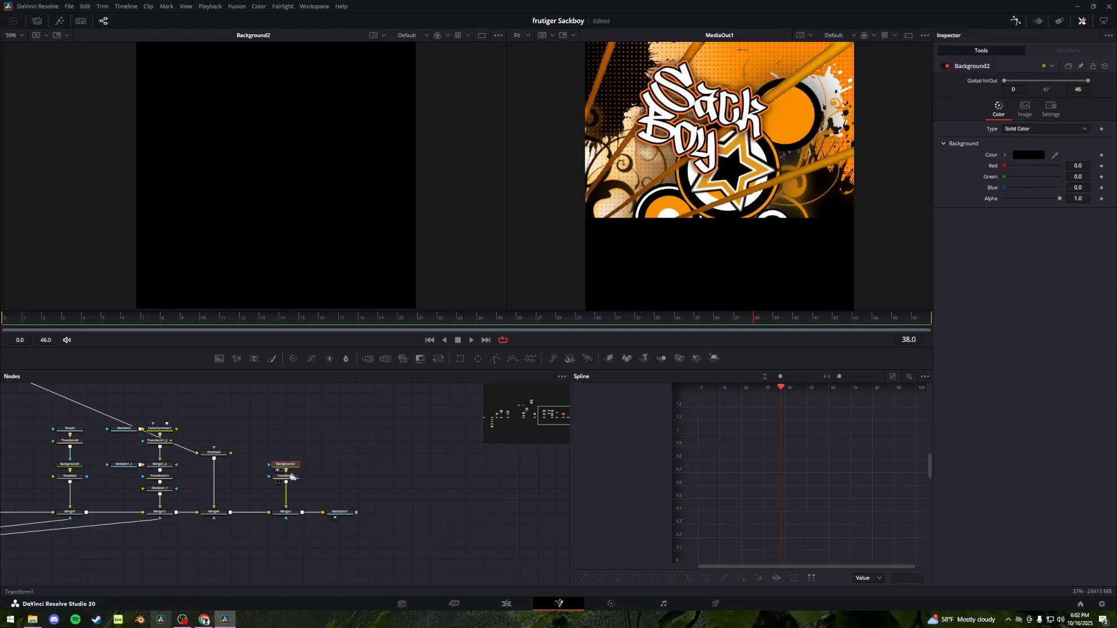
pyautogui.click(285, 476)
pyautogui.click(285, 511)
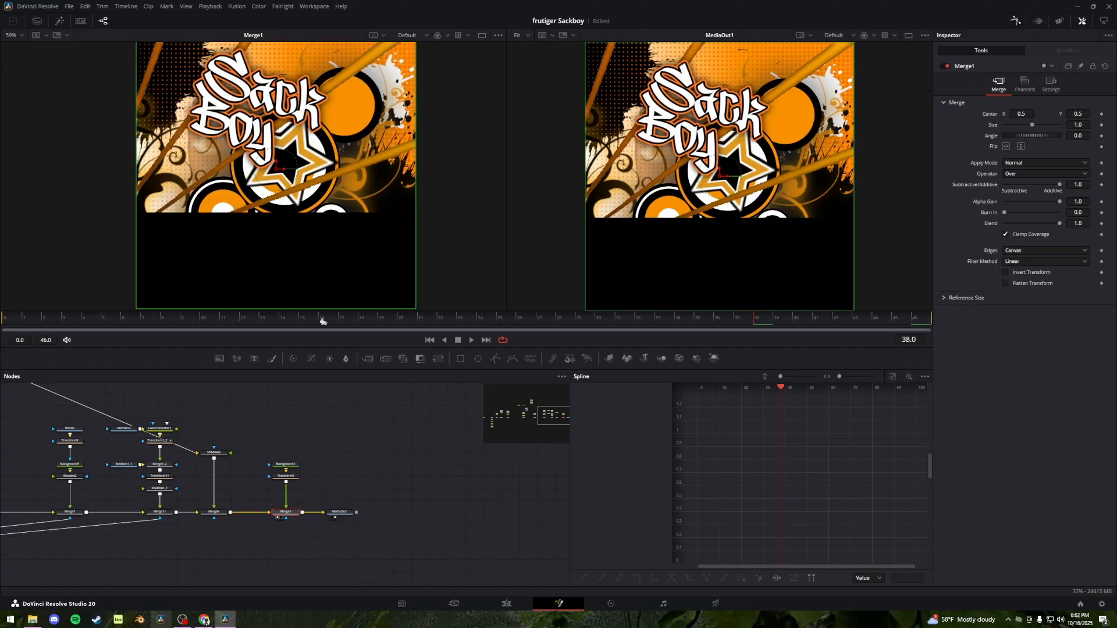
# Return to the Edit page timeline and enlarge the timeline viewer
pyautogui.moveTo(324, 265); pyautogui.dragTo(324, 286)
pyautogui.hotkey('shift', '4')
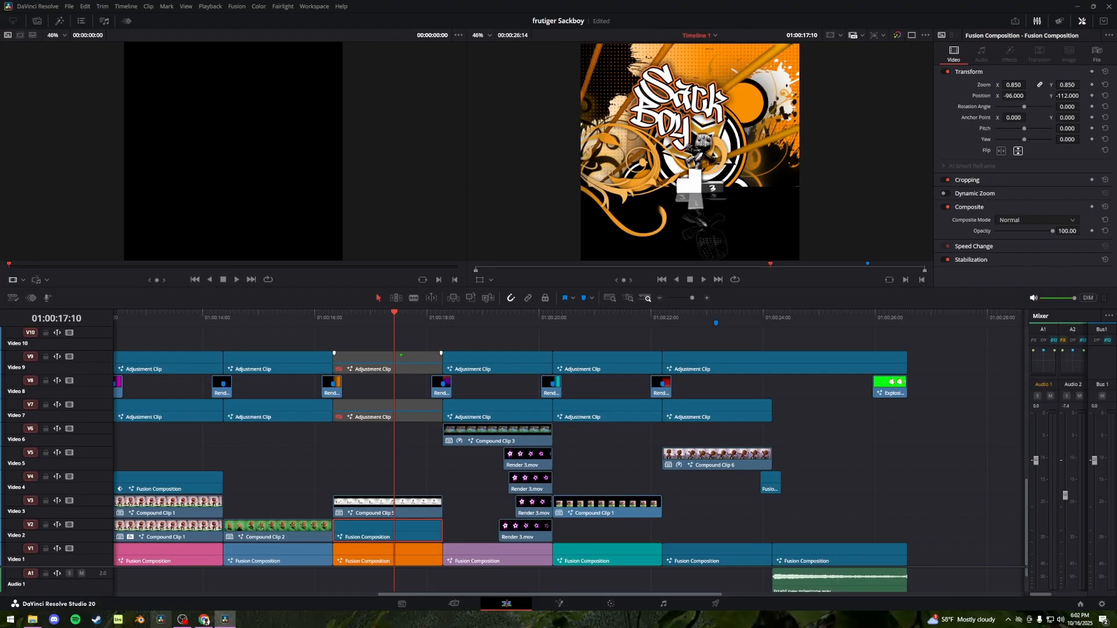
pyautogui.moveTo(644, 286); pyautogui.dragTo(644, 403)
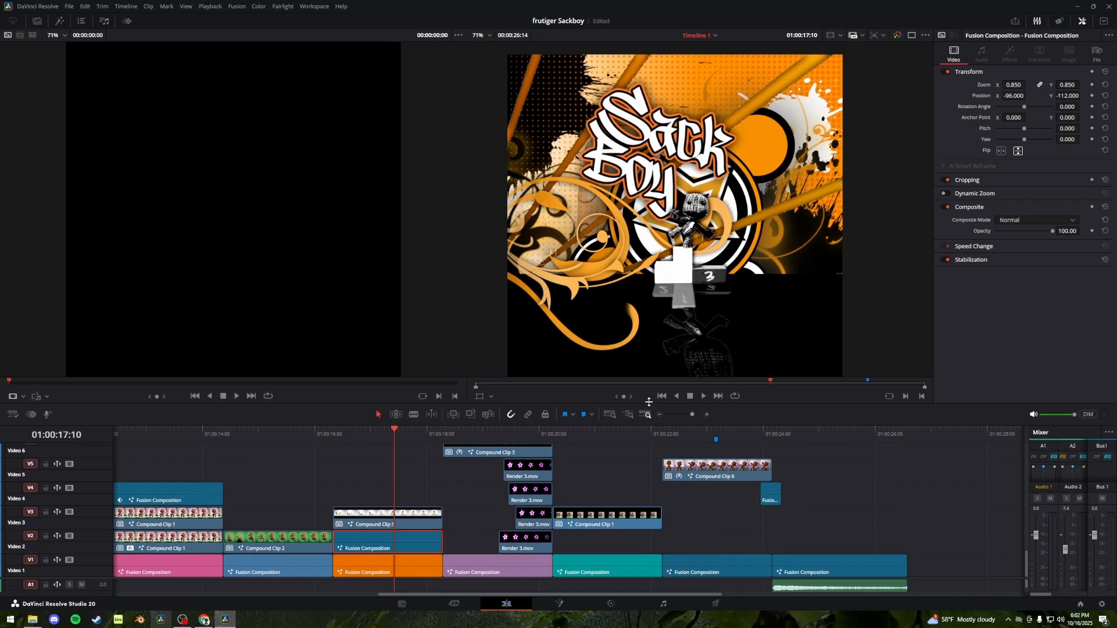
# Move the playhead to 01:00:19:01 in the purple vinyl section and select Compound Clip 3 on Video 6
pyautogui.moveTo(362, 435); pyautogui.dragTo(376, 435)
pyautogui.hscroll(1, 380, 483)
pyautogui.moveTo(380, 482); pyautogui.dragTo(306, 498)
pyautogui.click(311, 434)
pyautogui.click(308, 470)
pyautogui.click(329, 547)
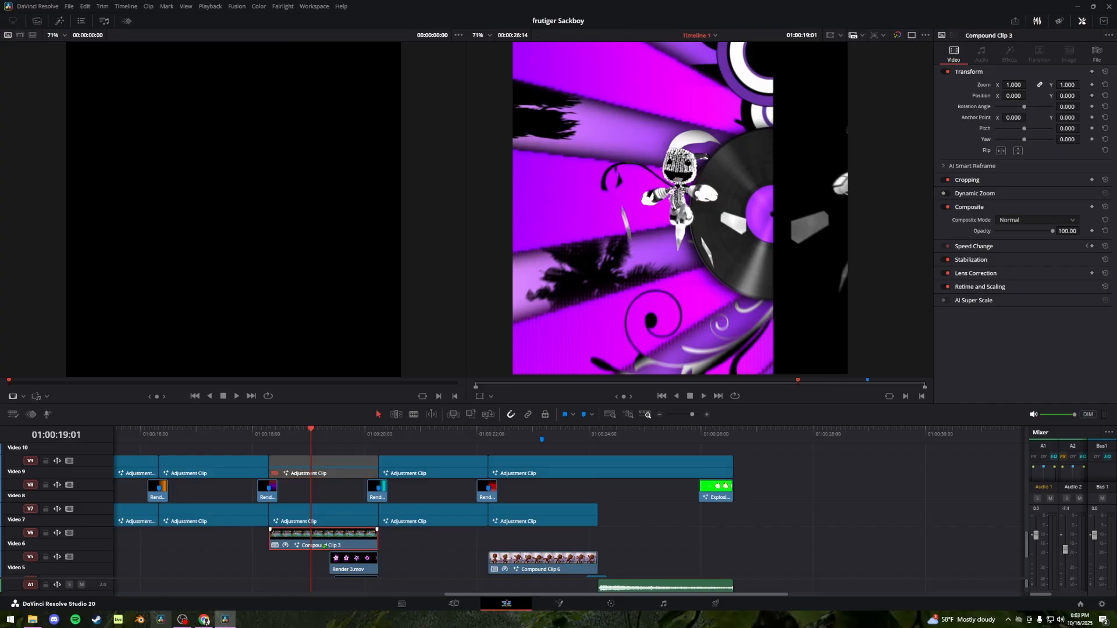
# Disable the Video 9 adjustment clip over the orange section before the purple one and step the playhead forward to 01:00:17:20
pyautogui.moveTo(333, 494); pyautogui.dragTo(346, 494)
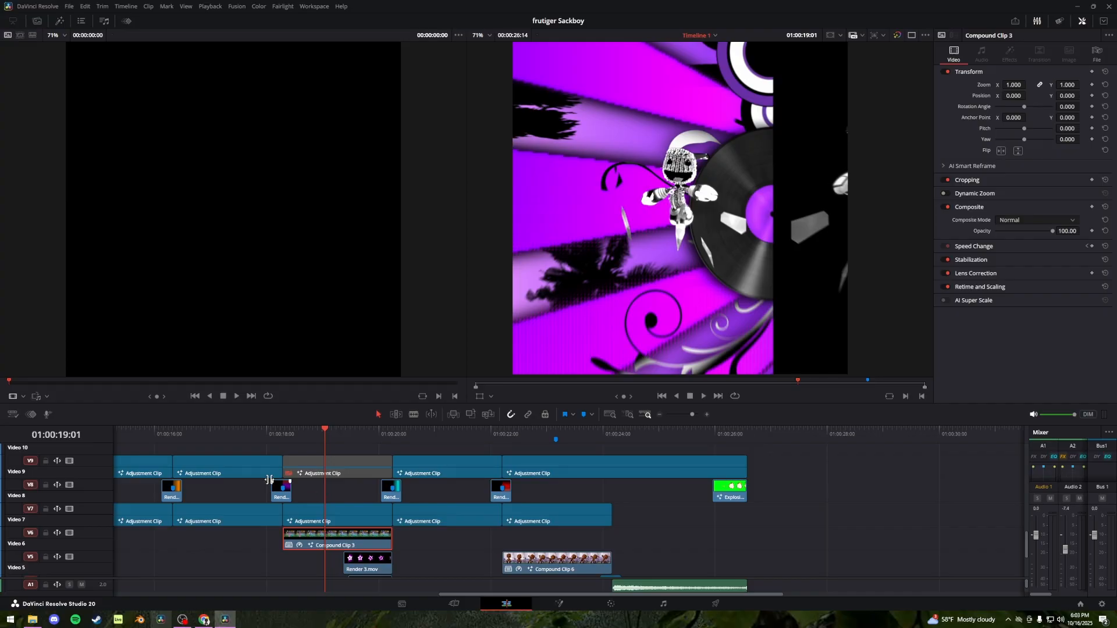
pyautogui.click(253, 465)
pyautogui.press('d')
pyautogui.press('Right')
pyautogui.press('Right')
pyautogui.press('Right')
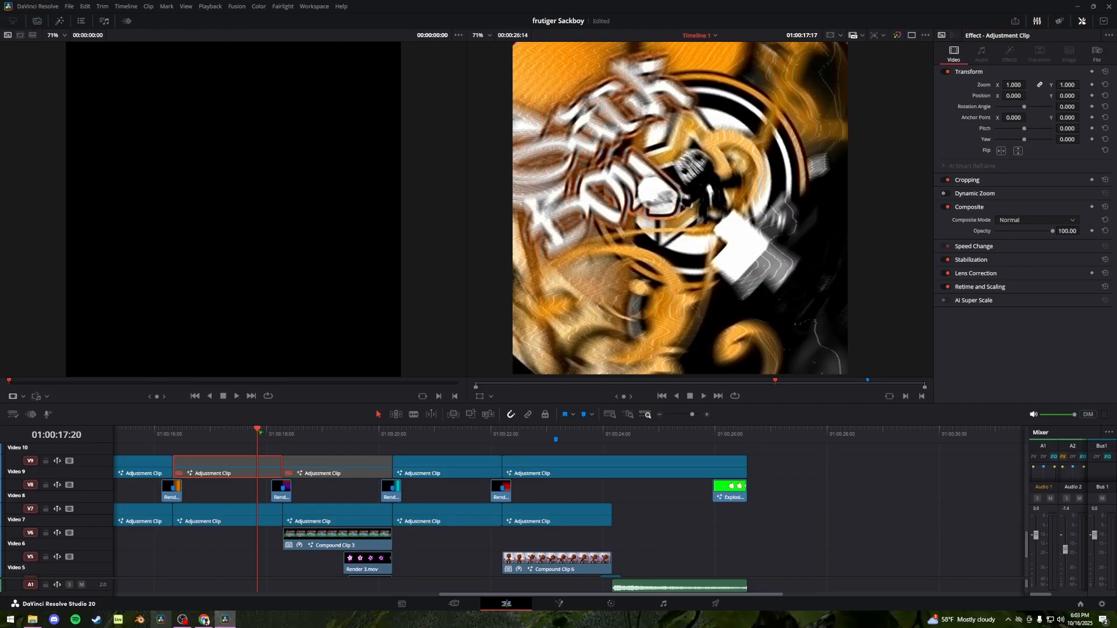
# Move the playhead to 01:00:19:03 in the purple vinyl section and open its background clip in the Fusion page
pyautogui.moveTo(258, 431); pyautogui.dragTo(319, 432)
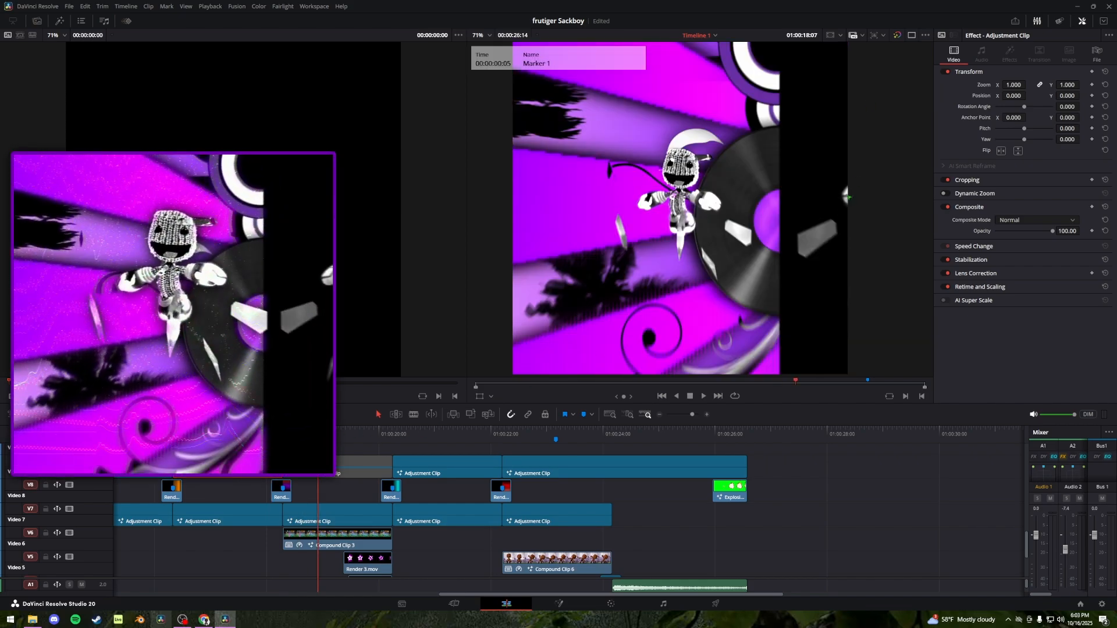
pyautogui.click(330, 431)
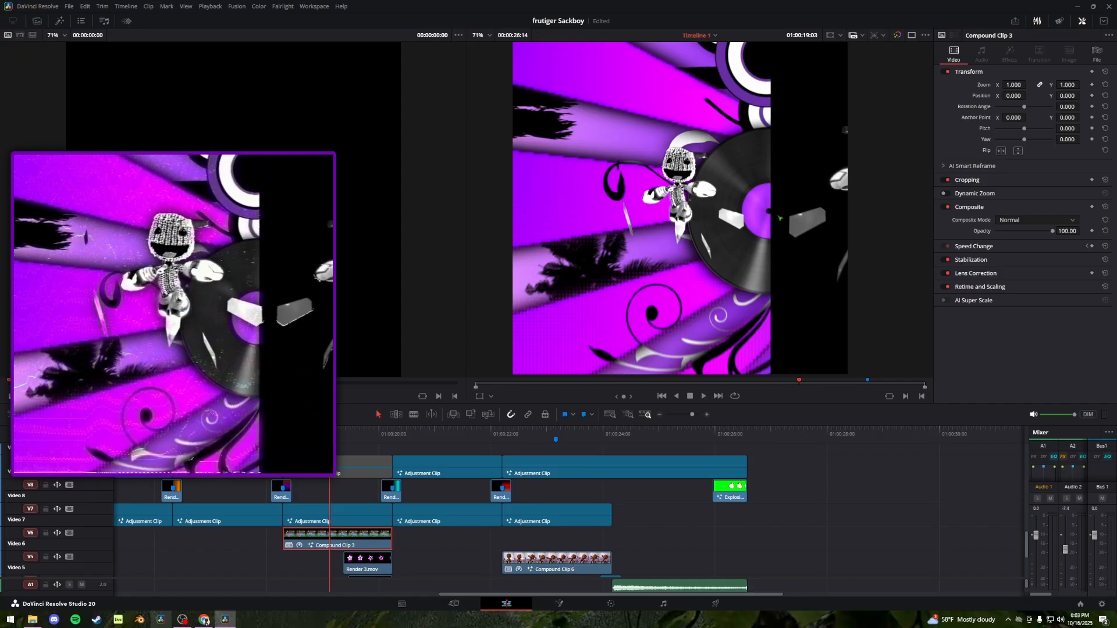
pyautogui.scroll(-4, 347, 548)
pyautogui.rightClick(375, 564)
pyautogui.click(412, 511)
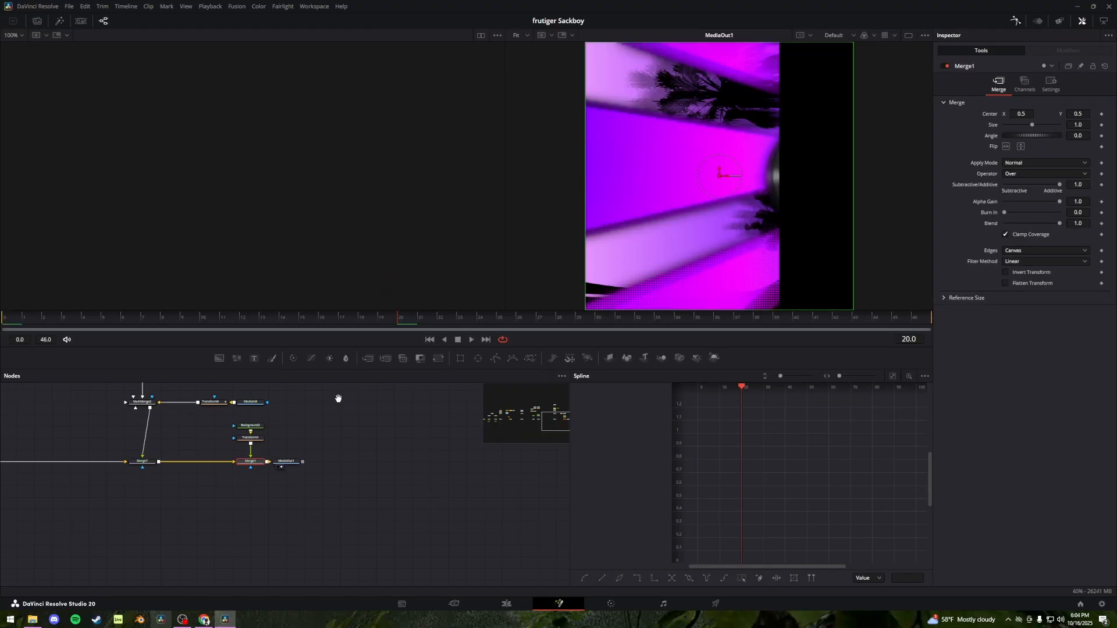
# Go to the start of the node graph and view the Background1 linear gradient
pyautogui.moveTo(339, 399); pyautogui.dragTo(397, 485)
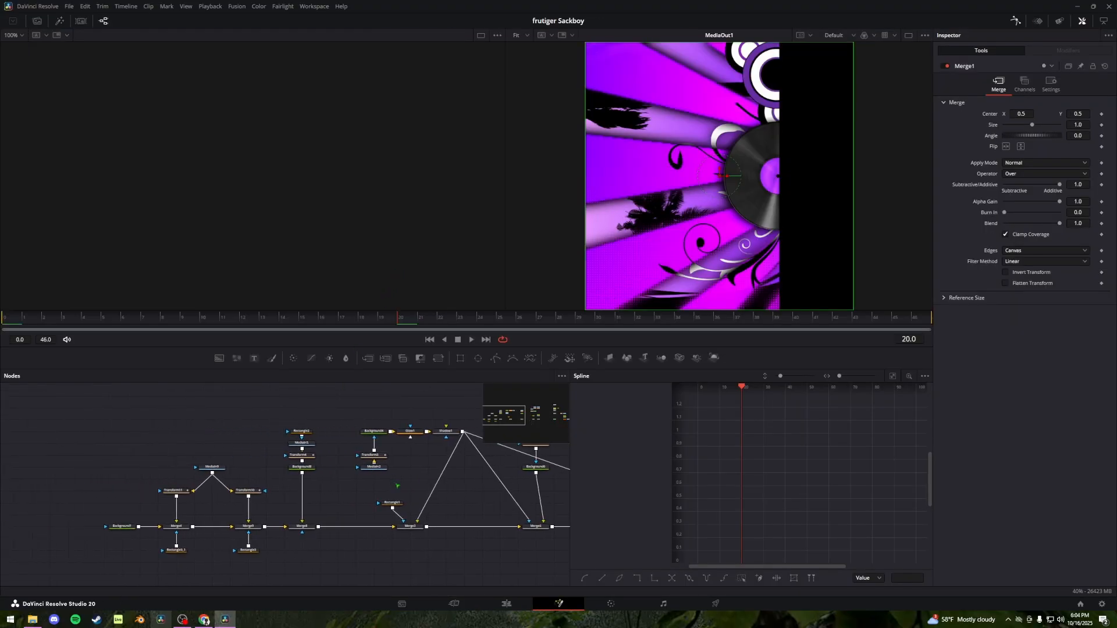
pyautogui.scroll(2, 185, 462)
pyautogui.moveTo(185, 462); pyautogui.dragTo(236, 439)
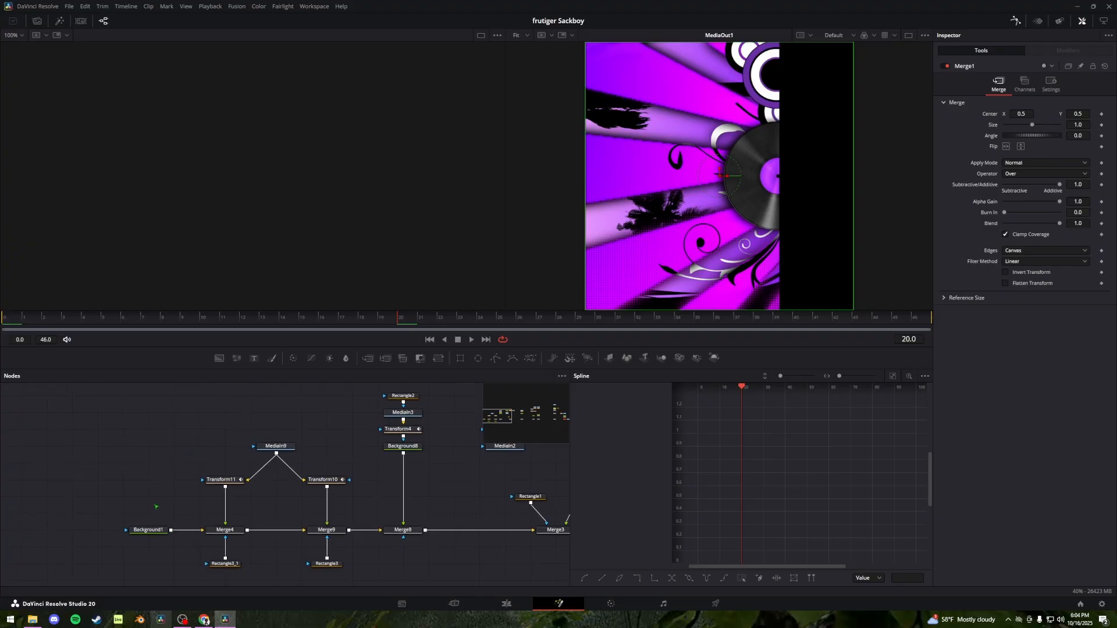
pyautogui.click(150, 530)
pyautogui.press('1')
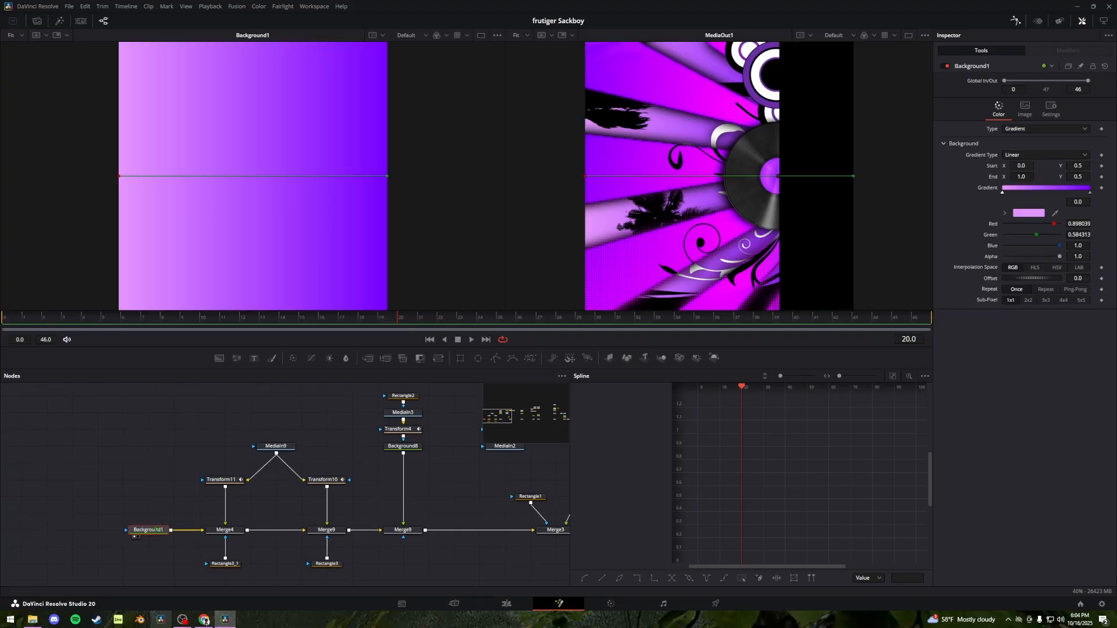
# View the PALM TREES 2.png image in MediaIn9, inspect Transform11, and undo the shift of the MediaIn9 node
pyautogui.moveTo(247, 512); pyautogui.dragTo(190, 519)
pyautogui.click(220, 453)
pyautogui.press('1')
pyautogui.moveTo(220, 452); pyautogui.dragTo(226, 434)
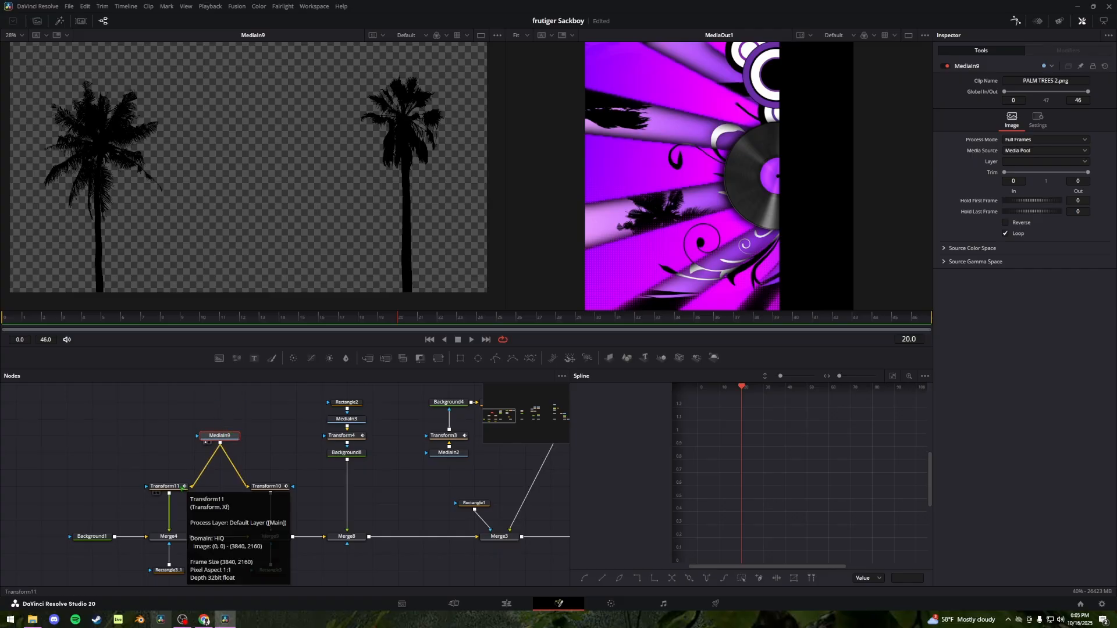
pyautogui.click(177, 486)
pyautogui.hotkey('ctrl', 'z')
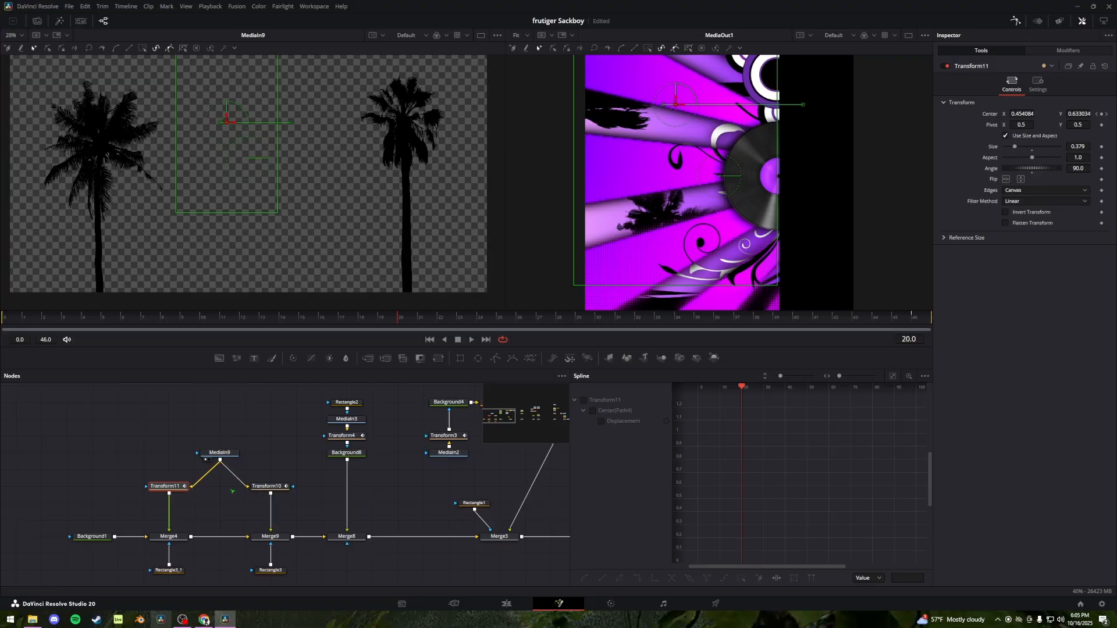
# View the rotated palm trees output by Transform10 and Transform11
pyautogui.click(269, 486)
pyautogui.press('1')
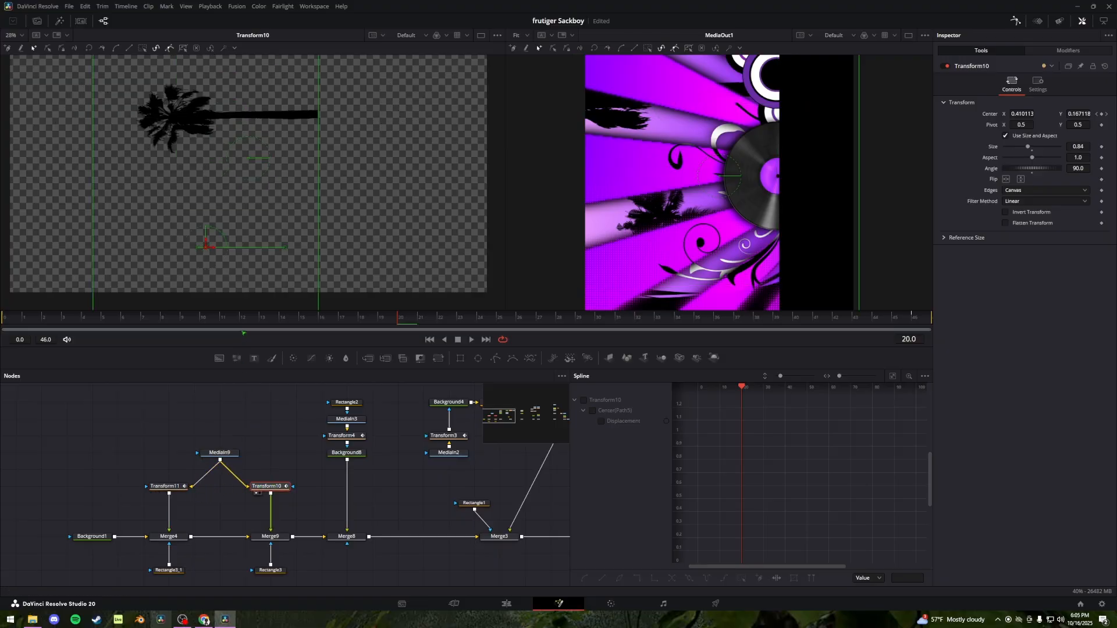
pyautogui.click(179, 488)
pyautogui.press('1')
pyautogui.moveTo(663, 176); pyautogui.dragTo(658, 188)
pyautogui.scroll(2, 657, 187)
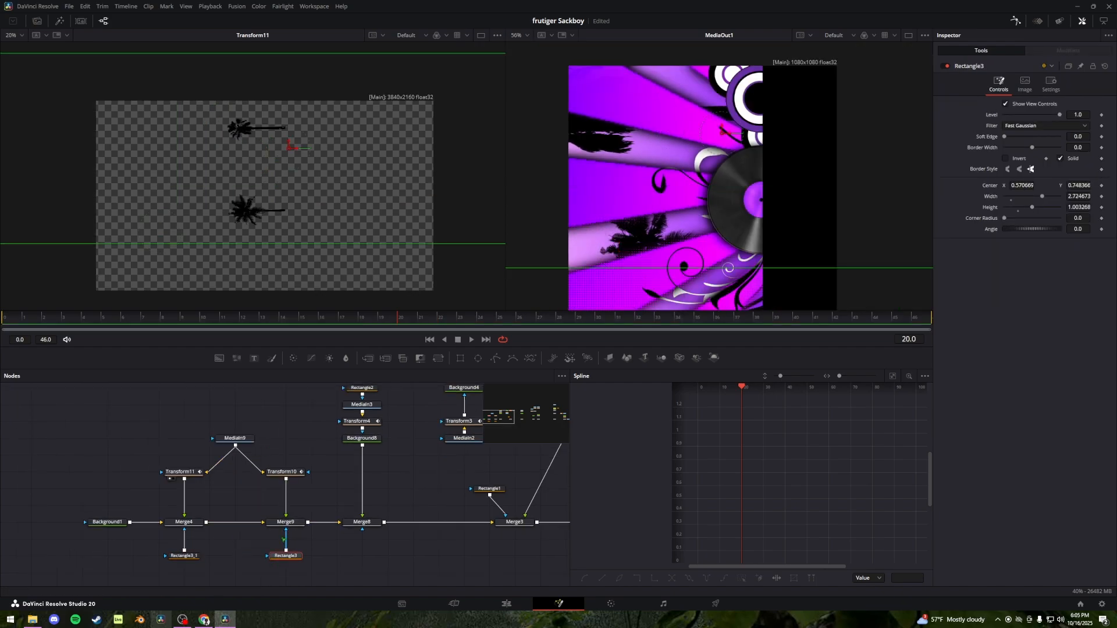
# View the Rectangle3 mask and the Merge4 and Merge9 composites that place the palm trees over the gradient
pyautogui.press('1')
pyautogui.click(184, 522)
pyautogui.press('1')
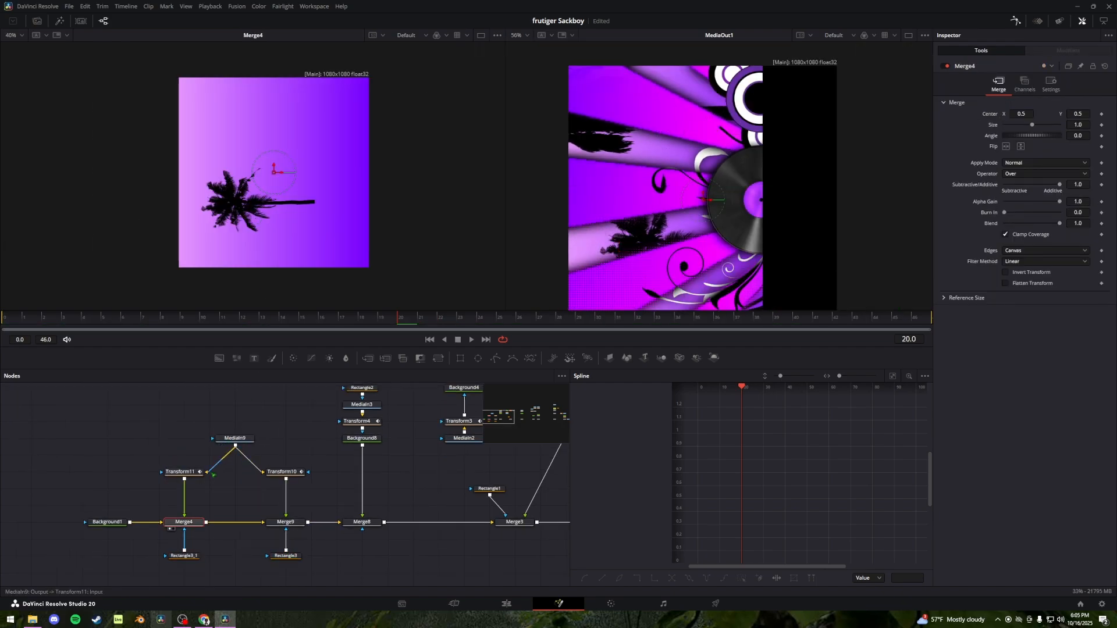
pyautogui.click(285, 522)
pyautogui.press('1')
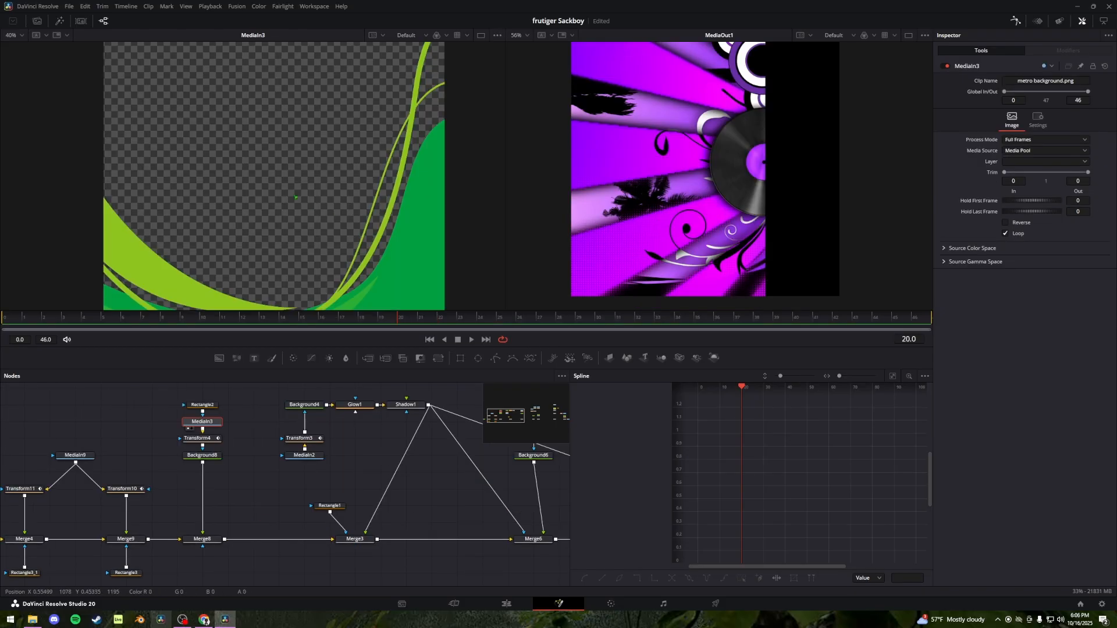
# View metro background.png in MediaIn3 and the black Background8 masked by it, and move Background8 slightly away from Transform4
pyautogui.scroll(-2, 262, 158)
pyautogui.moveTo(263, 158); pyautogui.dragTo(291, 183)
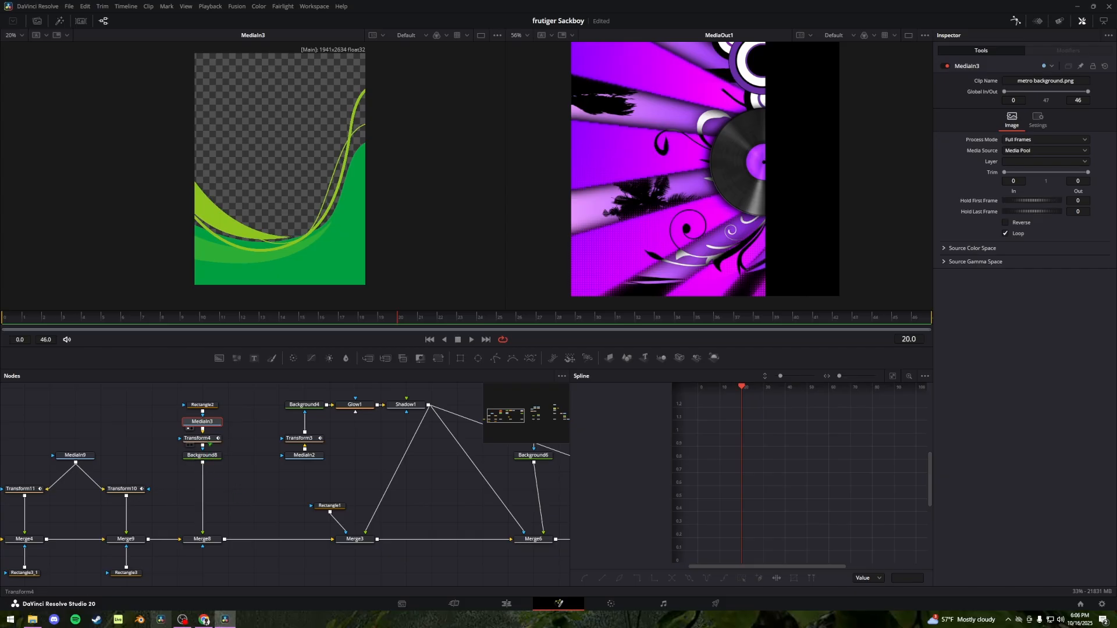
pyautogui.click(202, 455)
pyautogui.press('1')
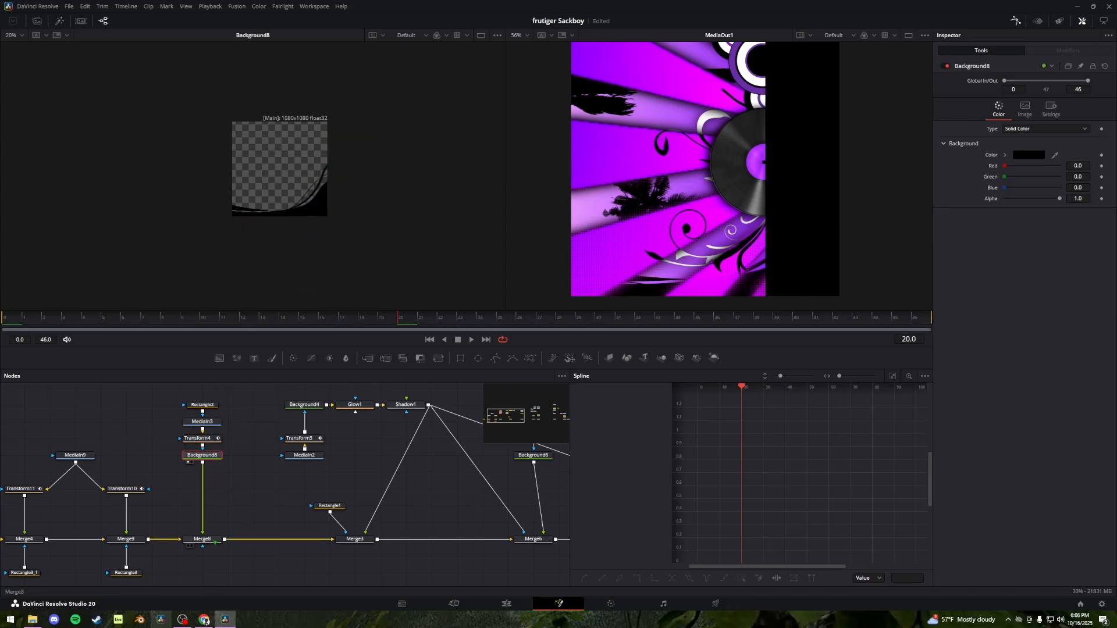
pyautogui.moveTo(216, 456); pyautogui.dragTo(217, 472)
pyautogui.click(202, 539)
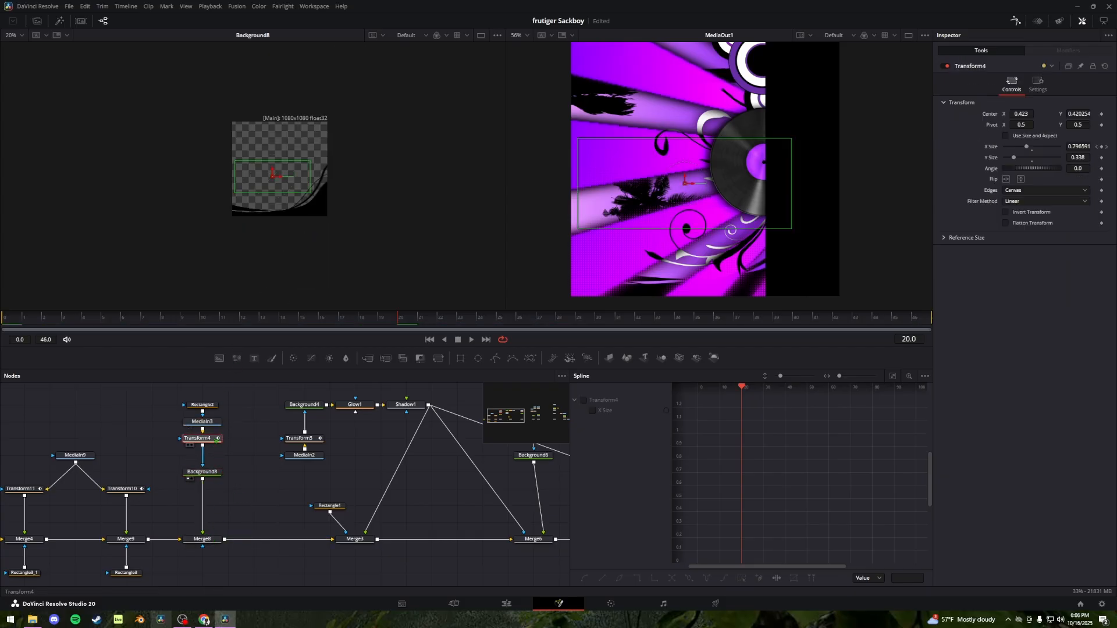
pyautogui.press('1')
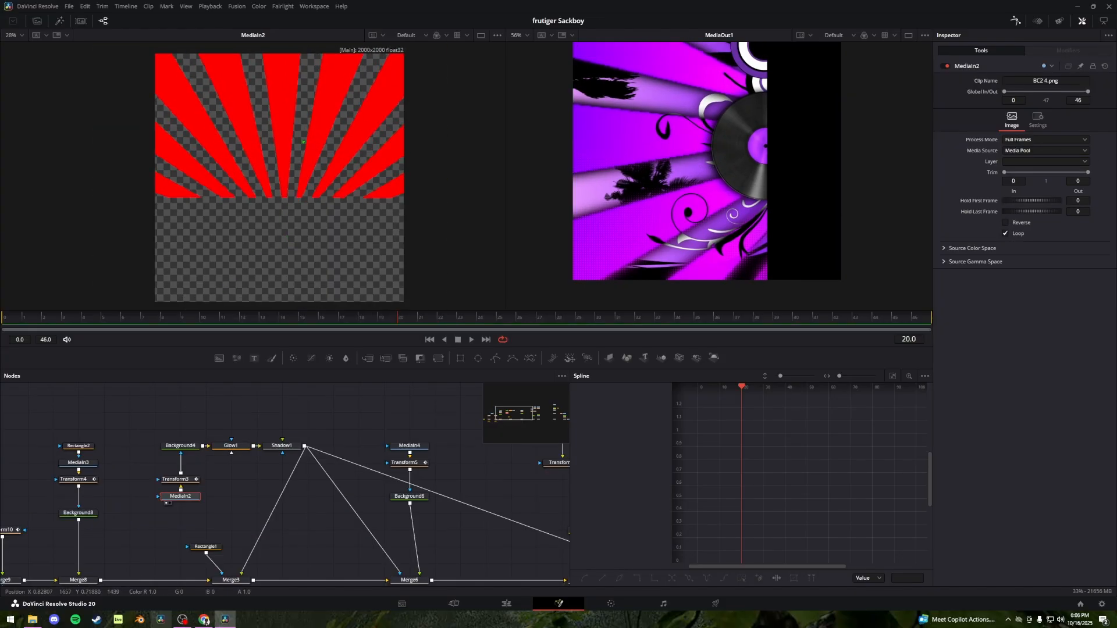
# View the sunburst rays built from Background4's gradient, through Glow1 and Shadow1
pyautogui.click(180, 445)
pyautogui.press('1')
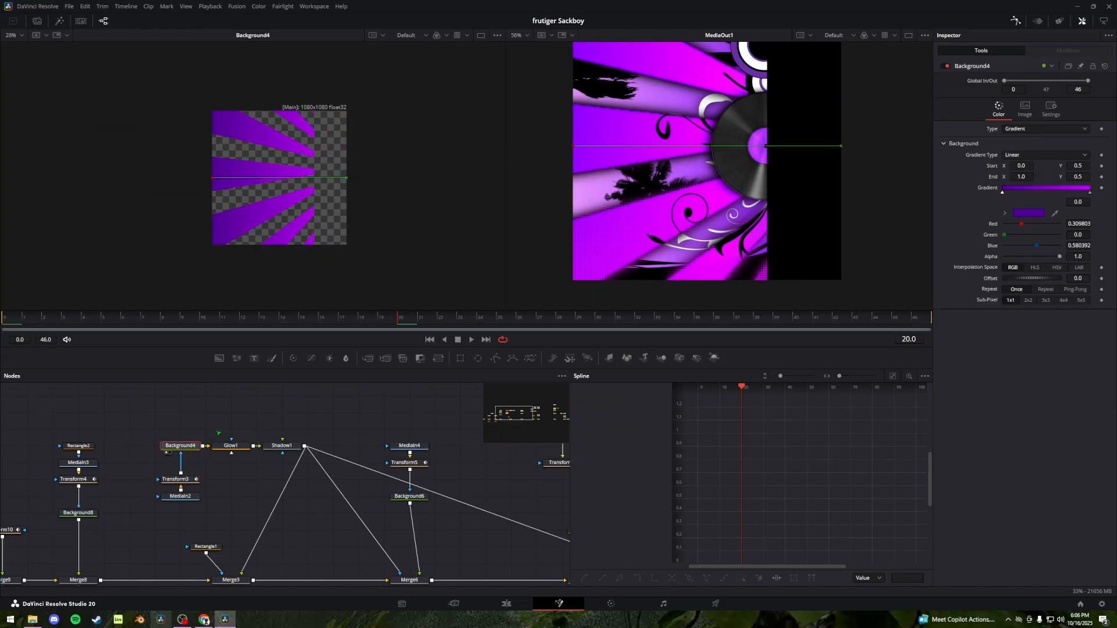
pyautogui.moveTo(245, 422); pyautogui.dragTo(190, 436)
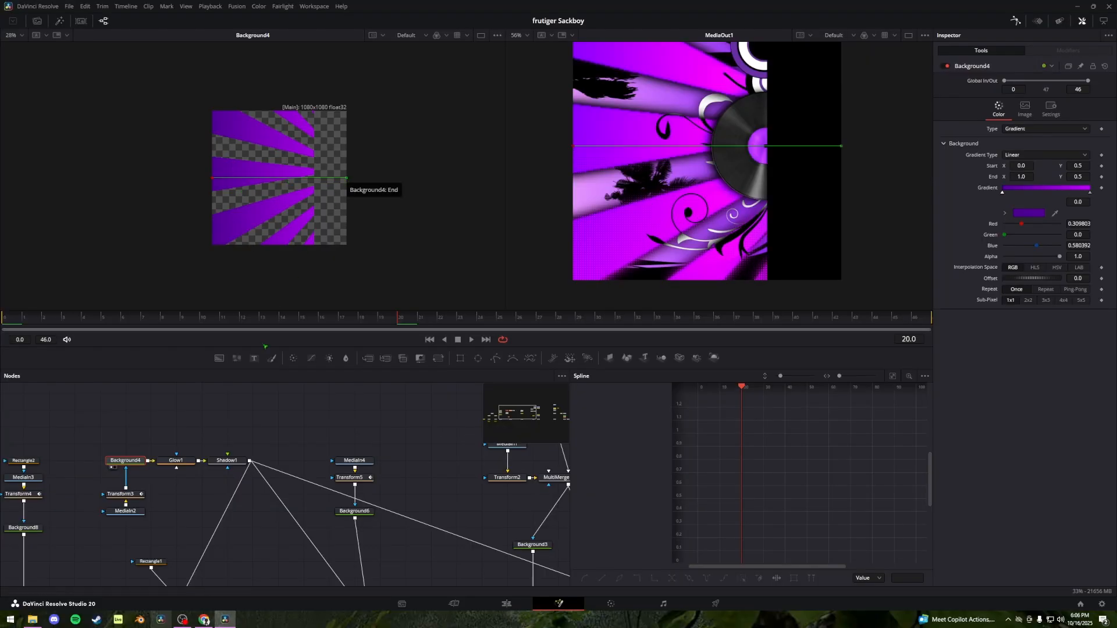
pyautogui.click(166, 462)
pyautogui.press('1')
pyautogui.click(229, 460)
pyautogui.press('1')
pyautogui.scroll(-2, 271, 457)
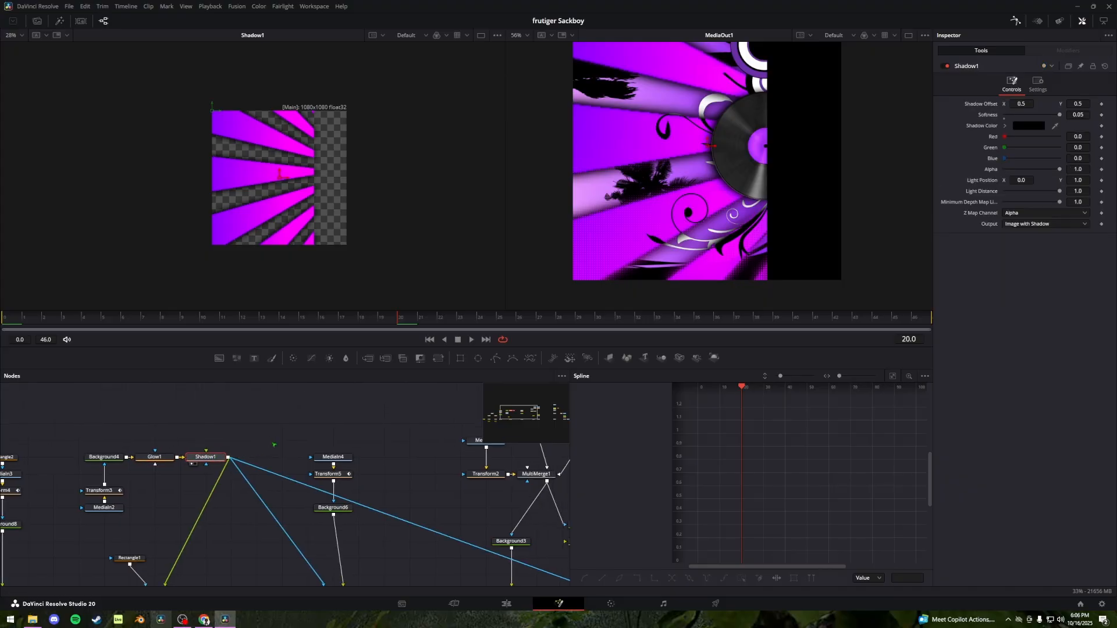
# View the Merge3 composite that adds the sunburst rays and inspect its Rectangle1 mask
pyautogui.click(179, 564)
pyautogui.press('1')
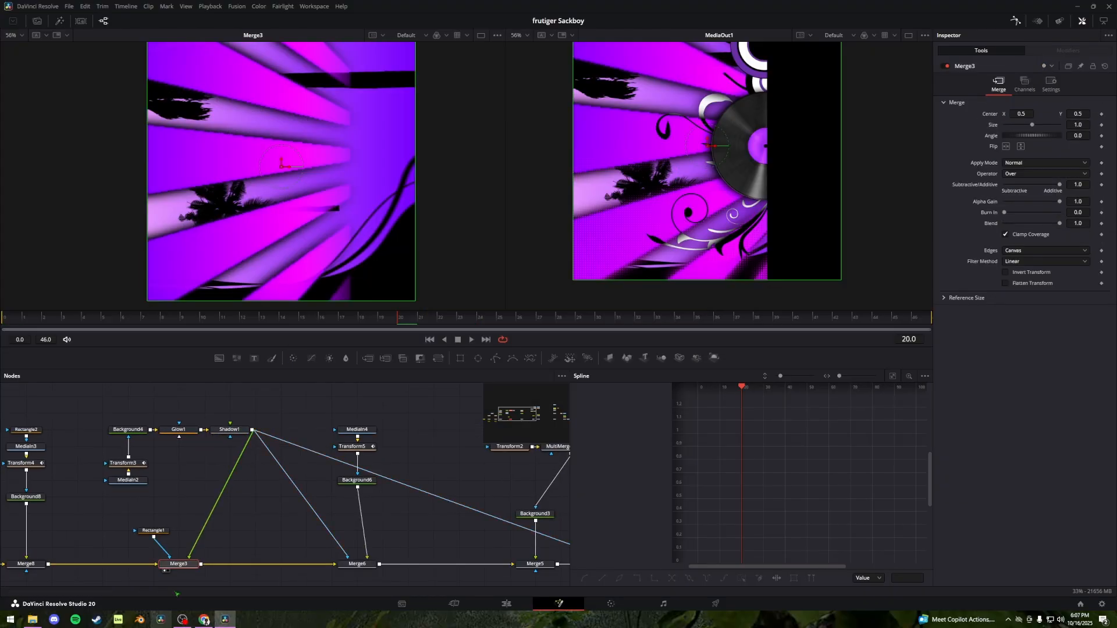
pyautogui.click(154, 530)
pyautogui.click(178, 564)
pyautogui.moveTo(122, 535); pyautogui.dragTo(174, 542)
pyautogui.click(208, 531)
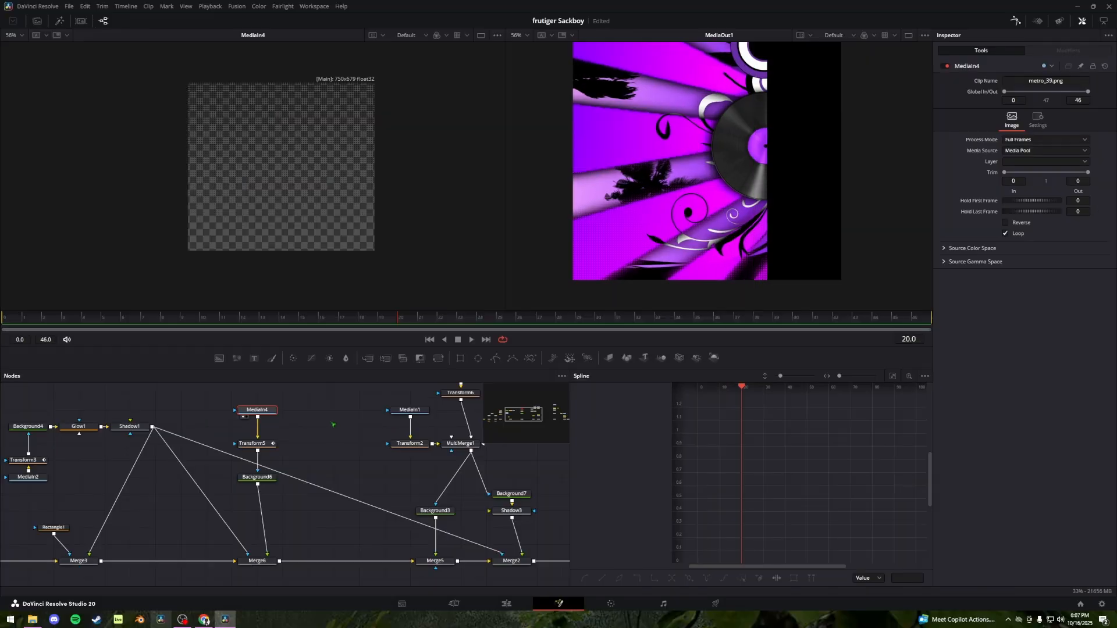
# View the halftone pattern through Transform5 and the magenta Background6, and its composite in Merge6
pyautogui.click(252, 444)
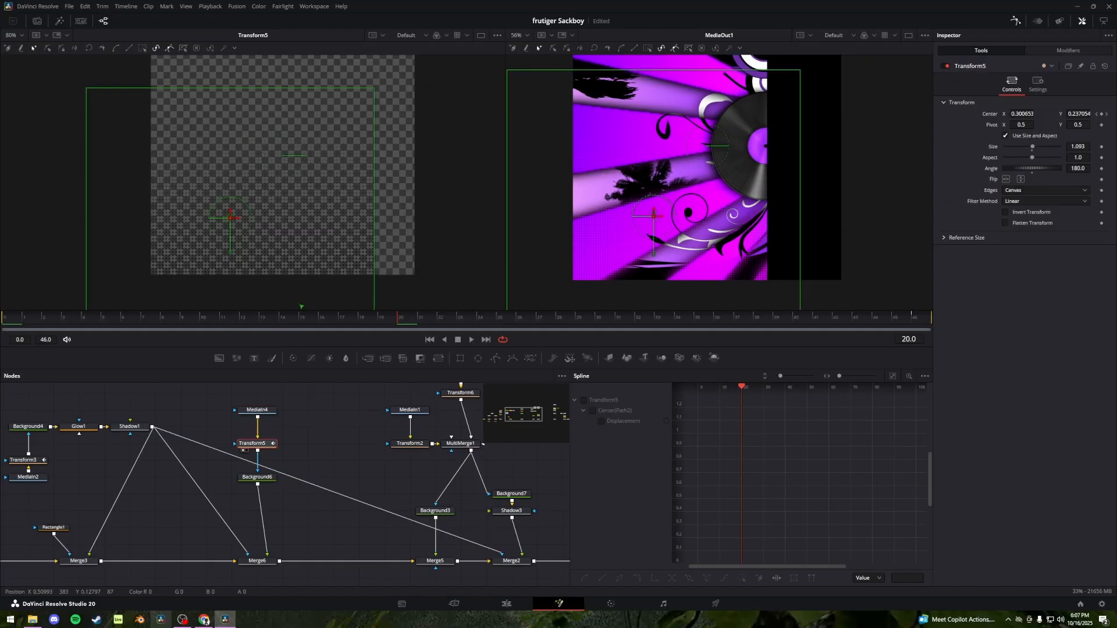
pyautogui.click(246, 481)
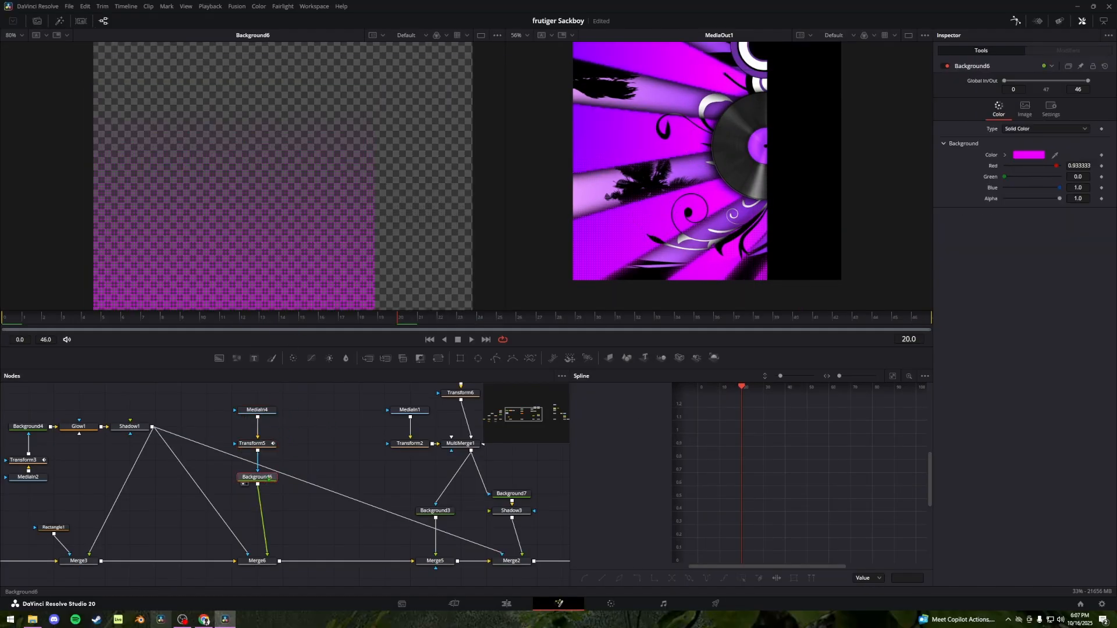
pyautogui.scroll(-1, 299, 414)
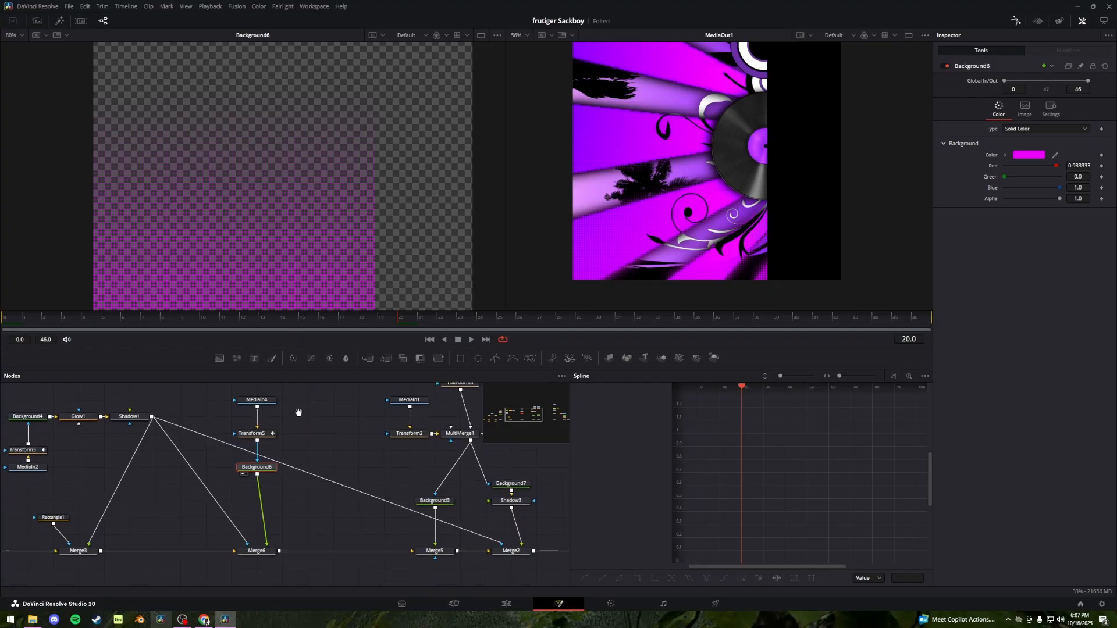
pyautogui.click(257, 541)
pyautogui.moveTo(323, 387); pyautogui.dragTo(324, 410)
# View Shadow1 beside Merge6 and examine up close how the rays mask the halftone around the palm tree
pyautogui.click(209, 504)
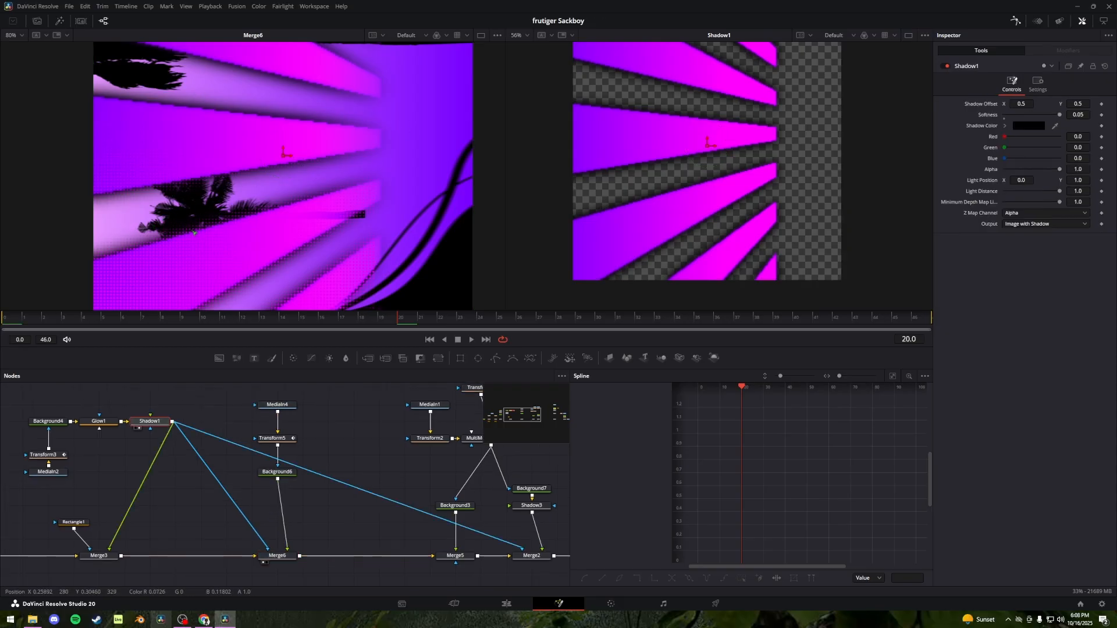
pyautogui.scroll(5, 198, 222)
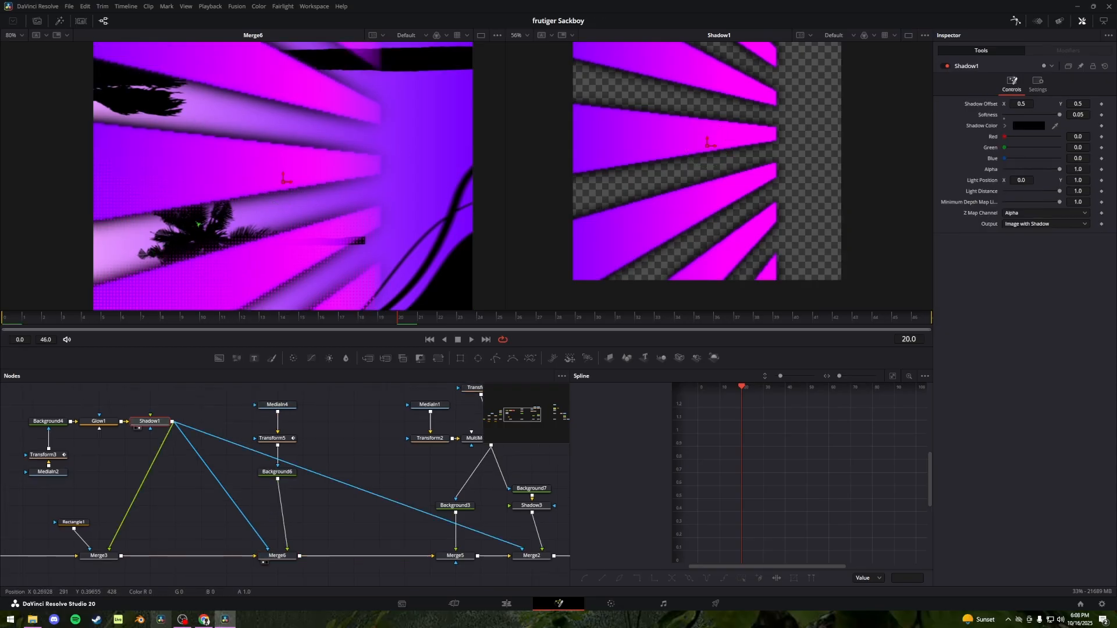
pyautogui.moveTo(198, 222); pyautogui.dragTo(282, 220)
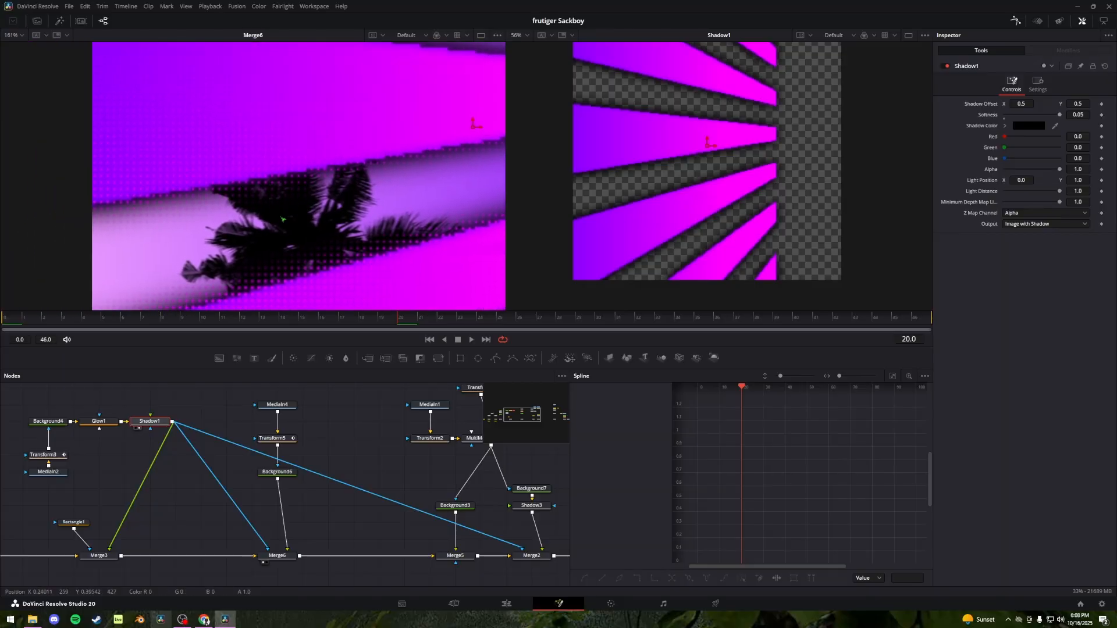
pyautogui.scroll(-5, 259, 193)
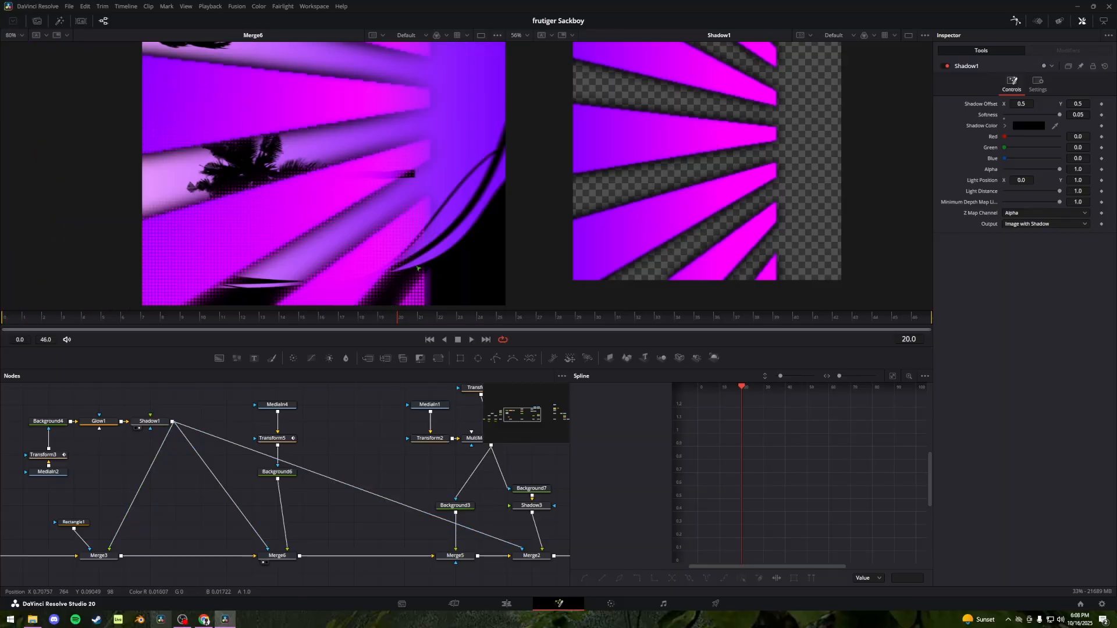
# Trace Shadow1's effect mask connections to Merge6 and Merge2 and compare the masked composites
pyautogui.hscroll(5, 353, 482)
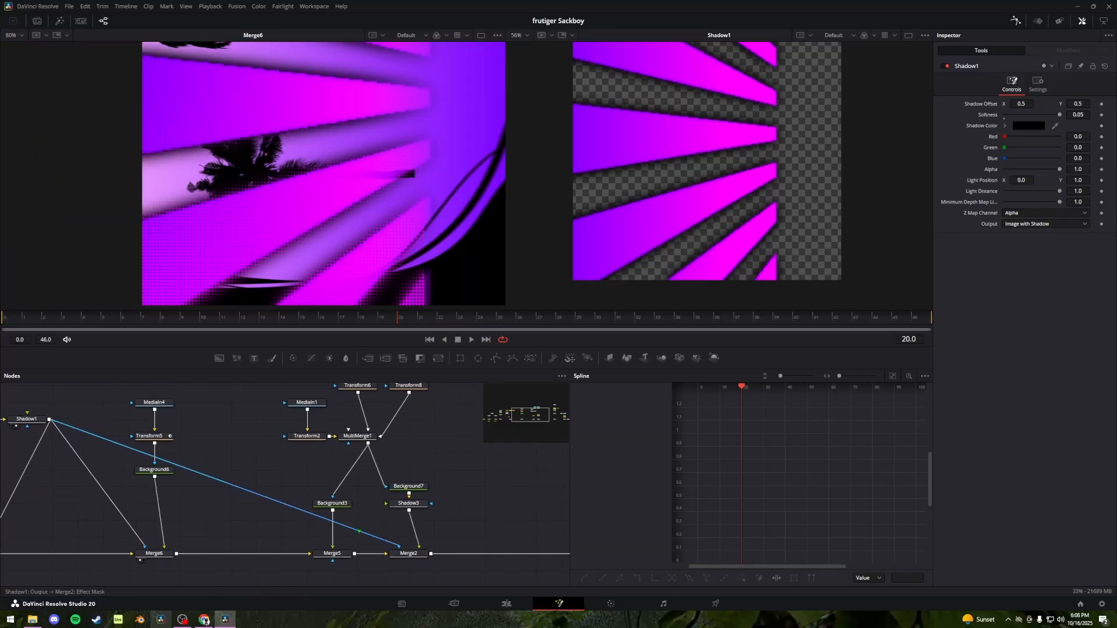
pyautogui.scroll(2, 354, 482)
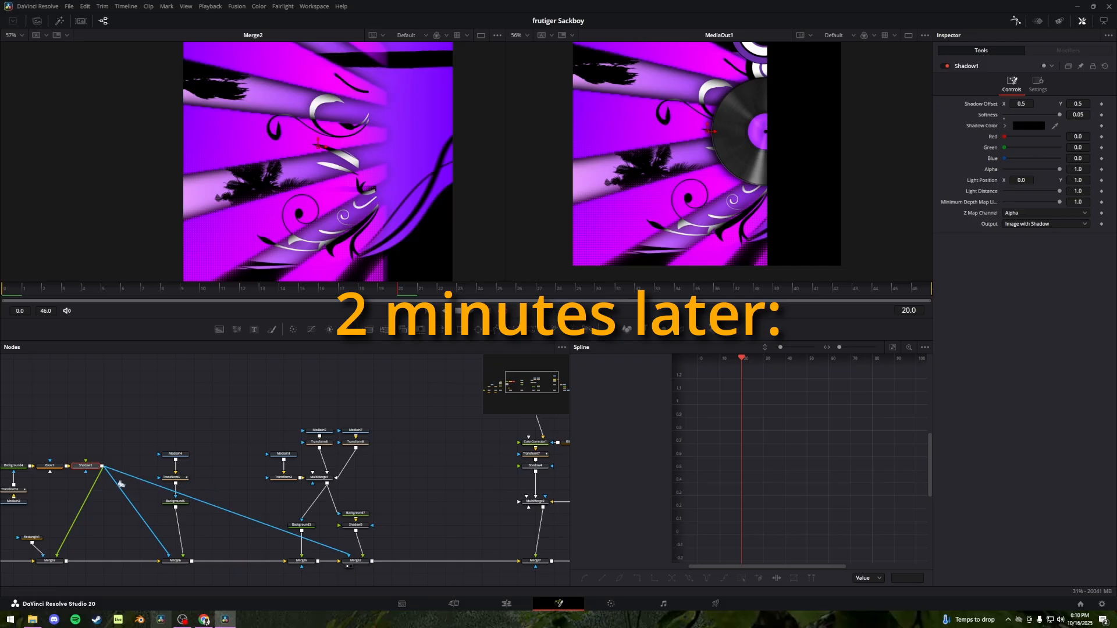
pyautogui.scroll(3, 122, 484)
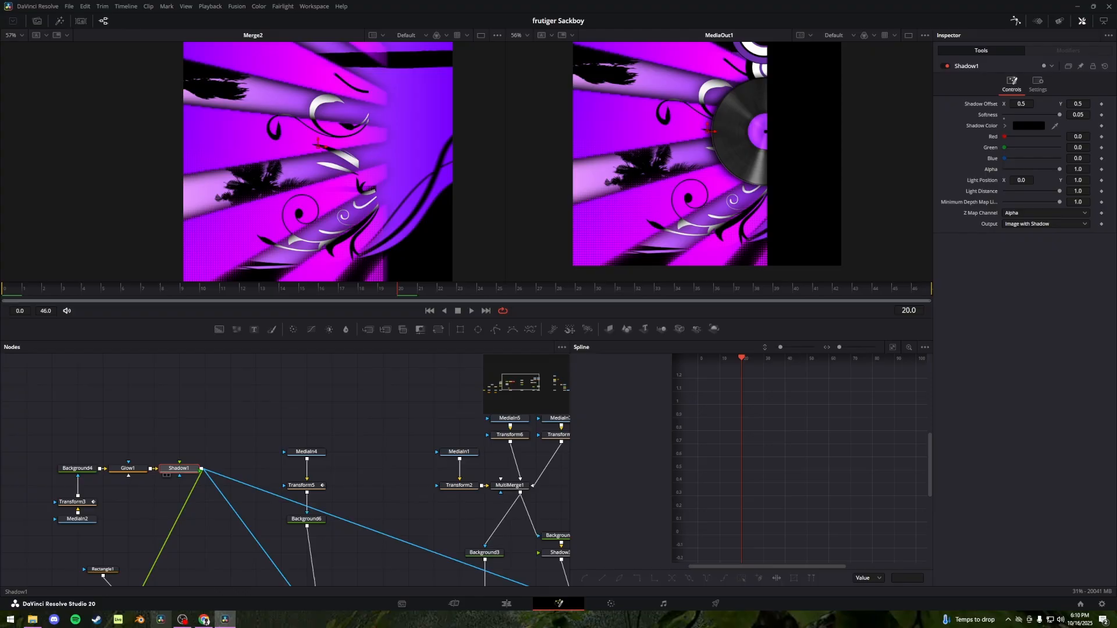
pyautogui.scroll(-2, 266, 443)
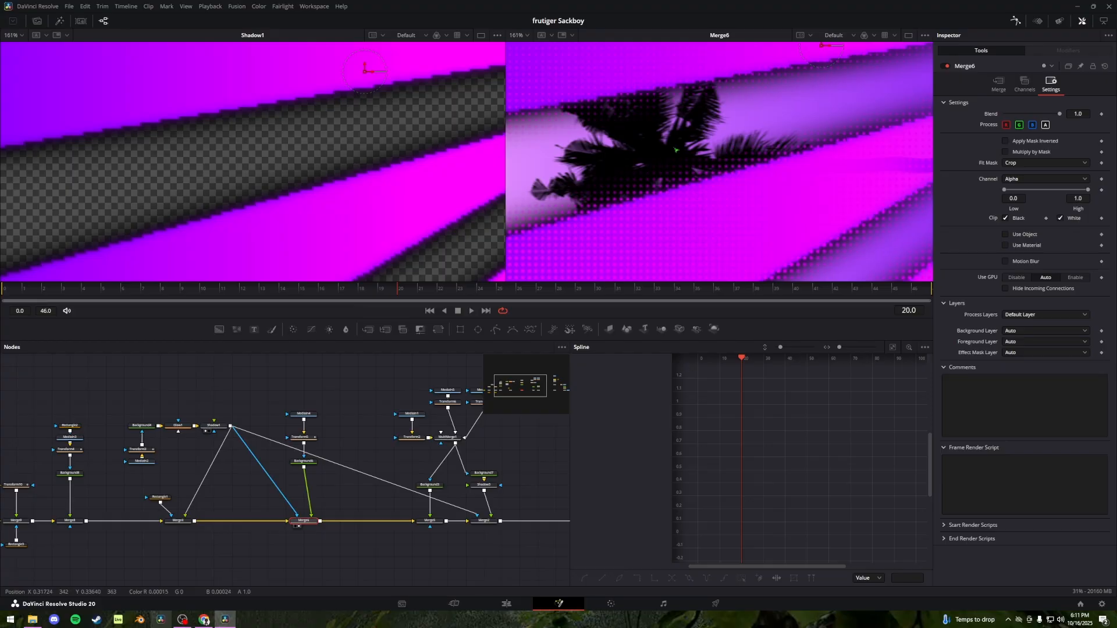
# Undo the effect mask connection into Merge6 and shift the Background4, Glow1, Transform3 and MediaIn2 nodes away from Shadow1
pyautogui.hotkey('ctrl', 'z')
pyautogui.moveTo(196, 412); pyautogui.dragTo(132, 464)
pyautogui.click(179, 458)
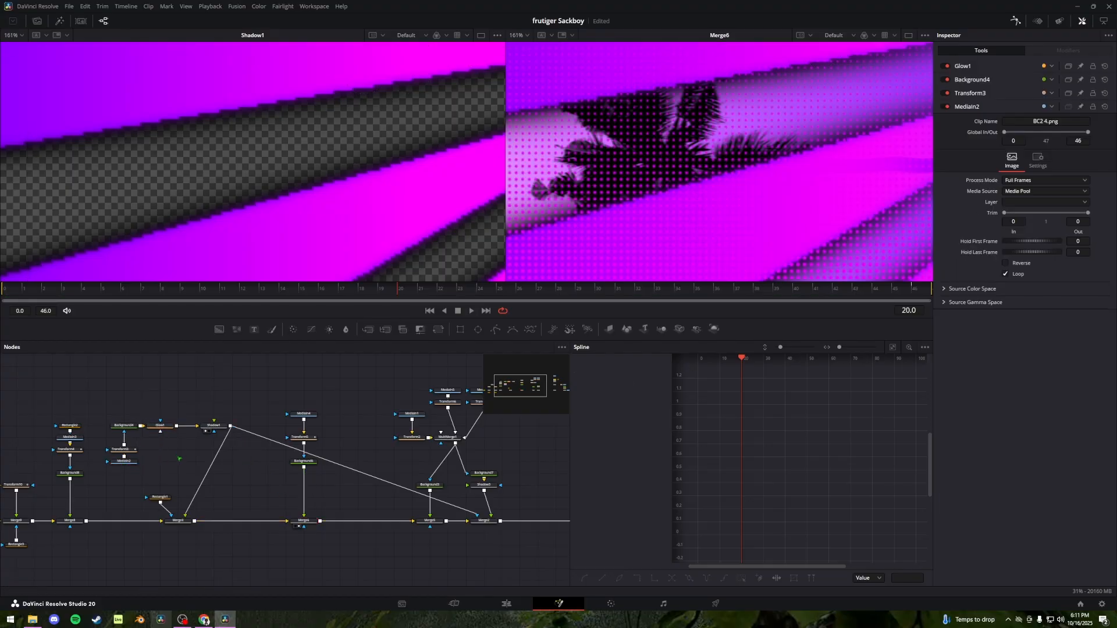
pyautogui.scroll(3, 181, 433)
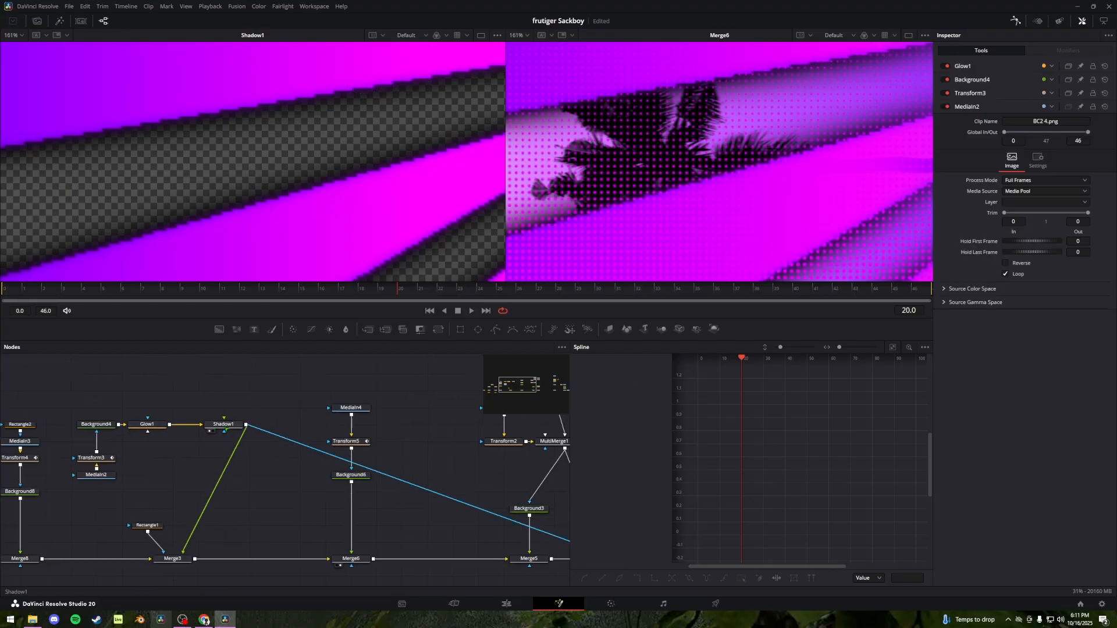
# Test Glow1 as Merge6's effect mask around the palm tree, and reconnect Shadow1 as its mask
pyautogui.moveTo(247, 390); pyautogui.dragTo(353, 563)
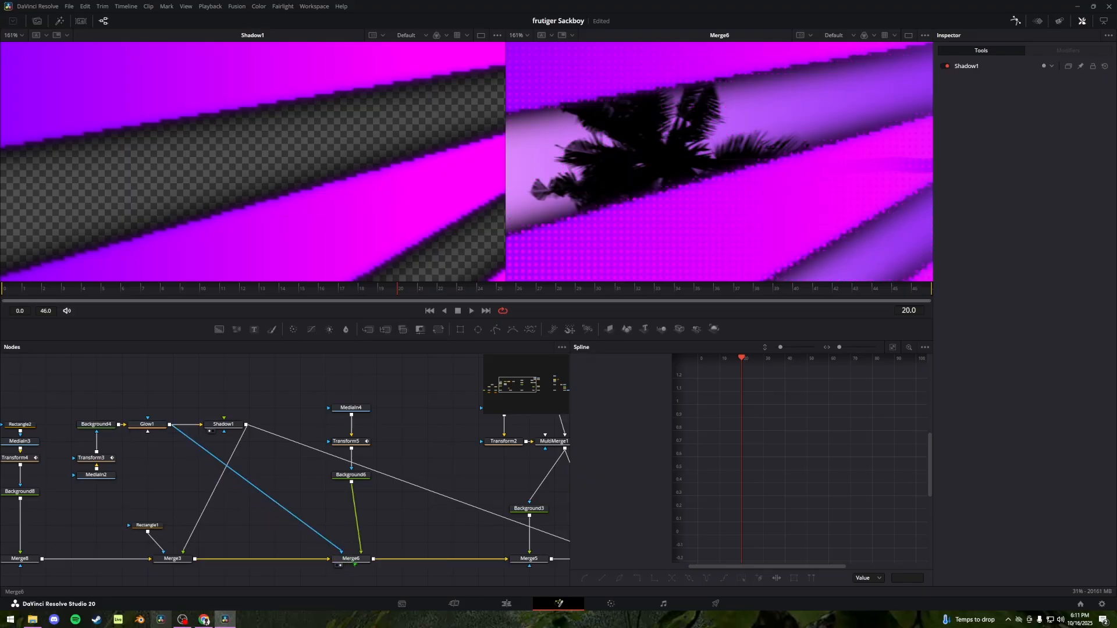
pyautogui.scroll(2, 605, 198)
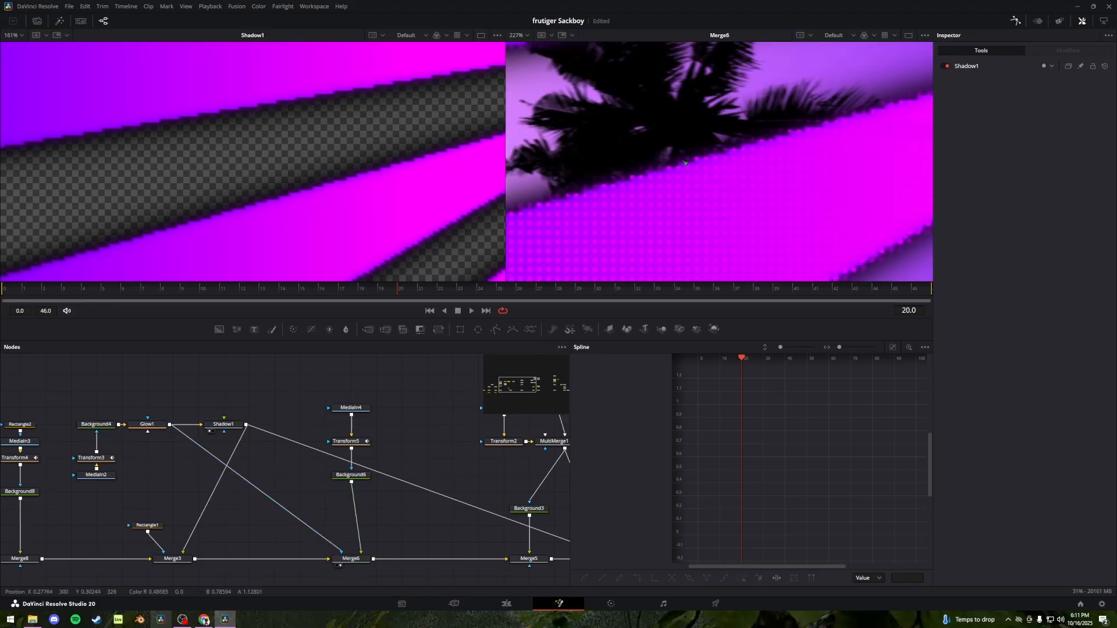
pyautogui.click(280, 509)
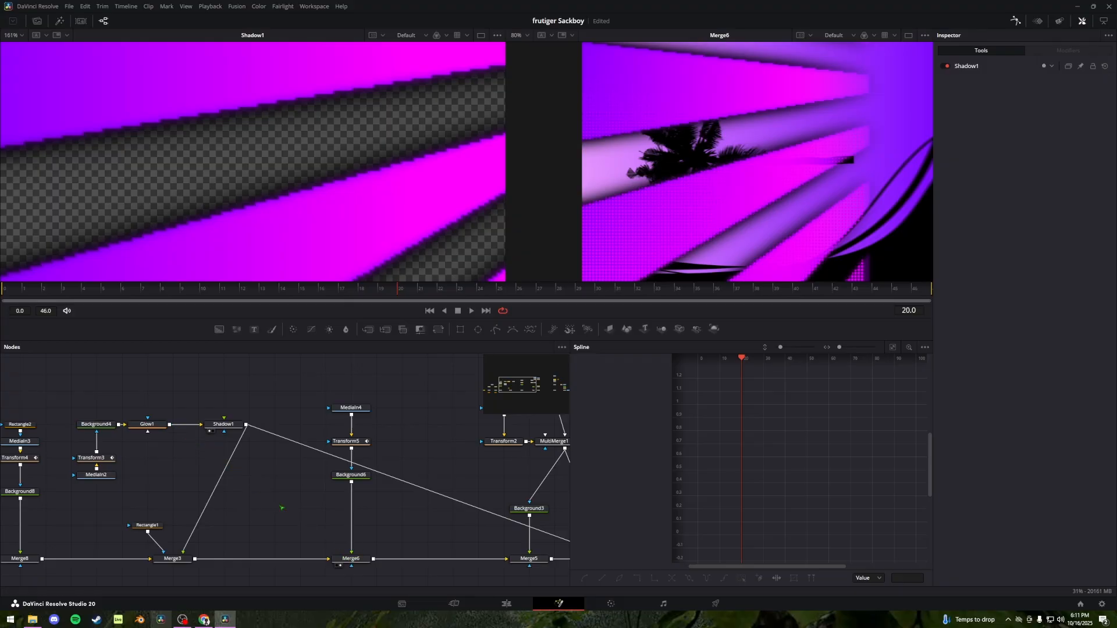
pyautogui.moveTo(246, 425); pyautogui.dragTo(321, 545)
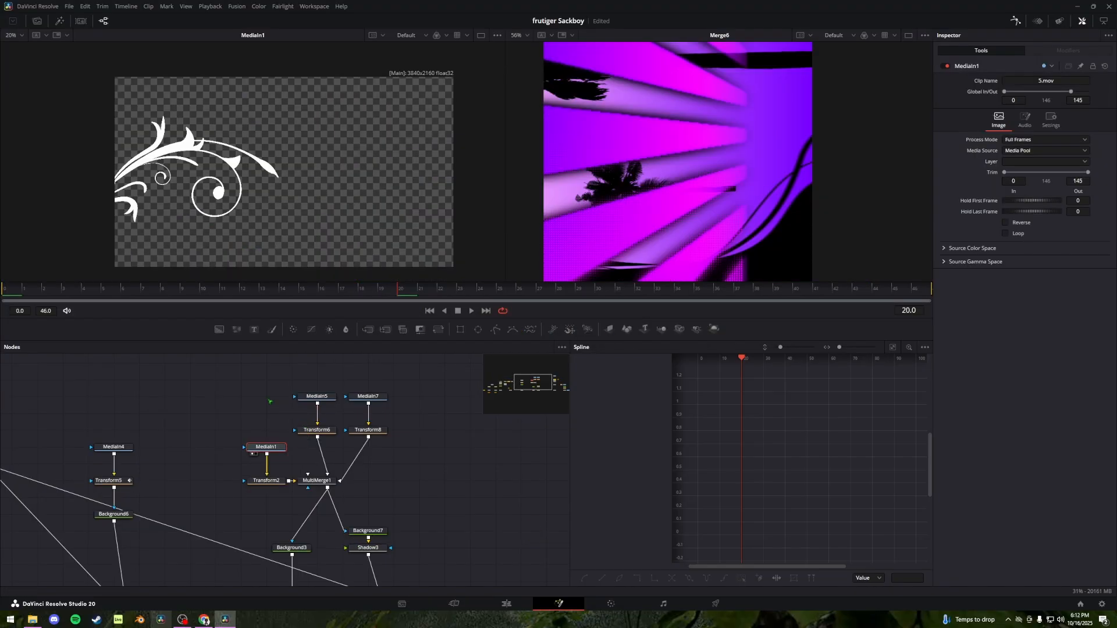
# View the floral clips MediaIn7 and MediaIn5 with their transforms, and their combination in MultiMerge1
pyautogui.click(367, 396)
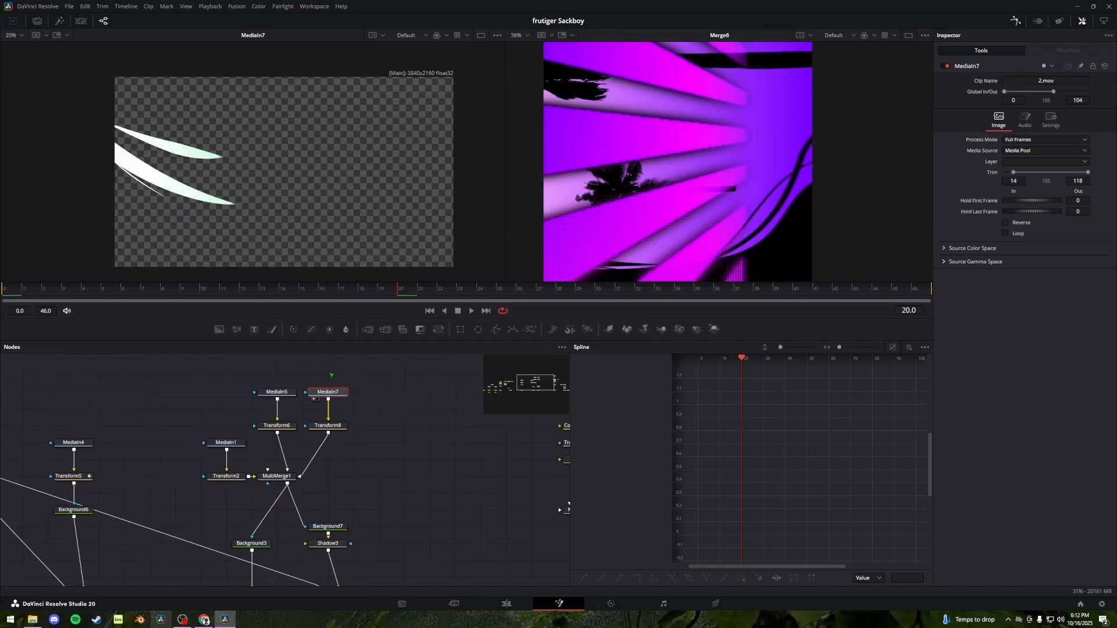
pyautogui.click(275, 393)
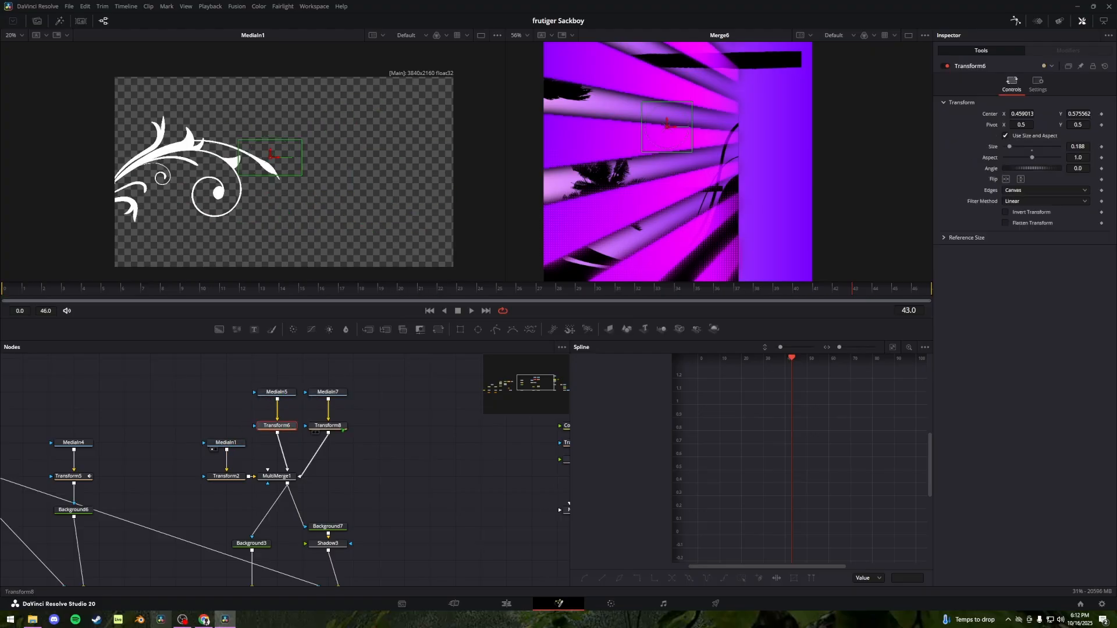
pyautogui.click(277, 476)
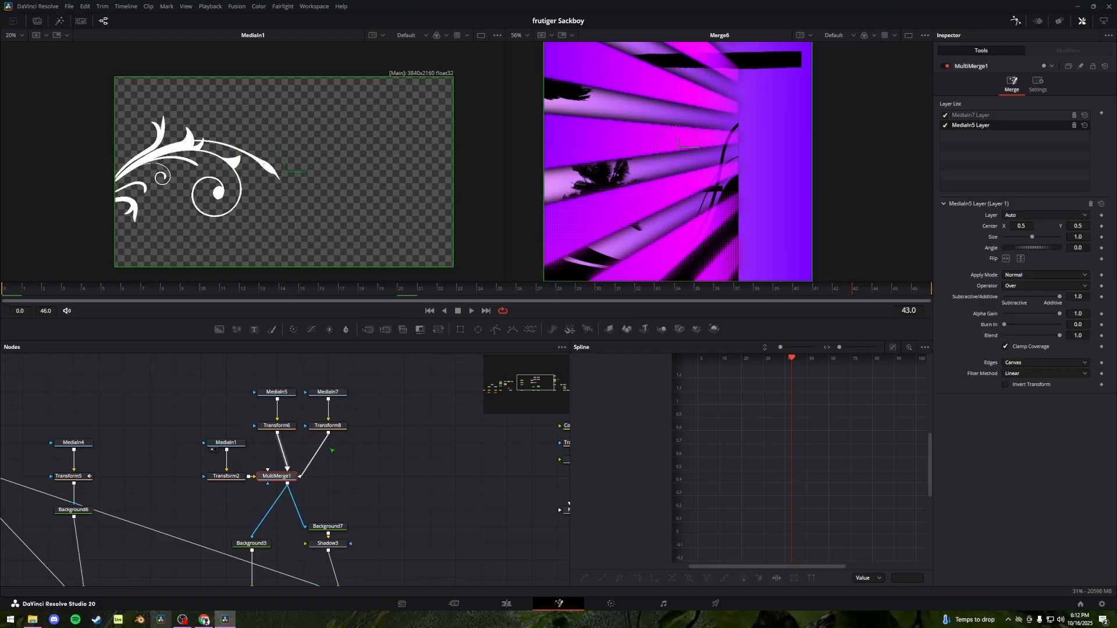
pyautogui.moveTo(331, 450); pyautogui.dragTo(318, 424)
pyautogui.click(264, 400)
pyautogui.press('1')
pyautogui.click(273, 452)
pyautogui.press('1')
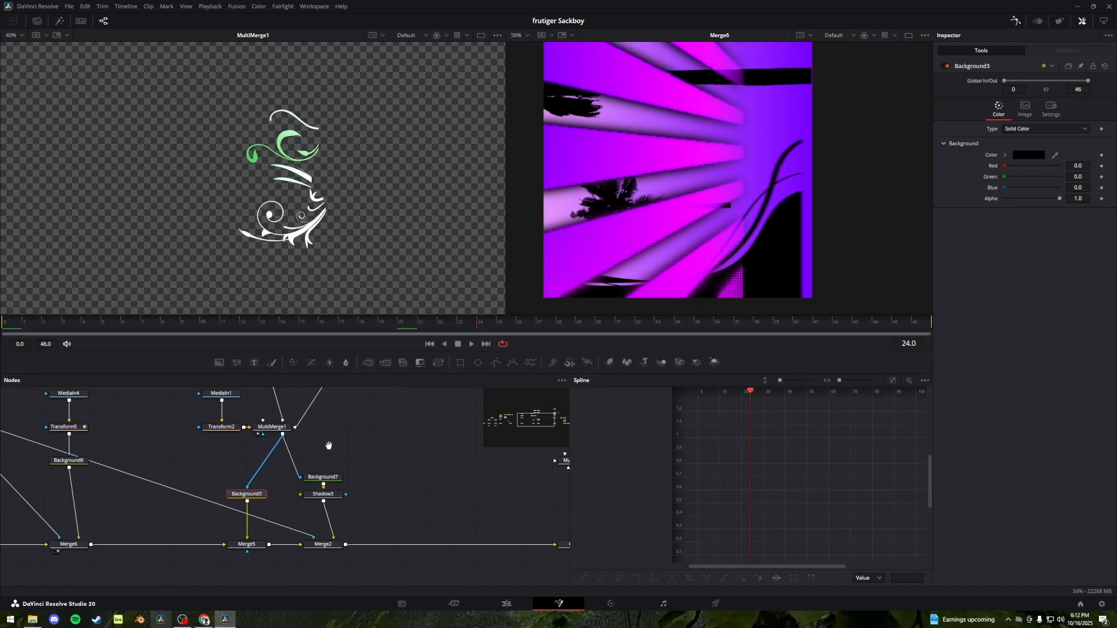
# View the floral shapes filled by Background7 and Background3, and compare the Merge5 composite with Merge6
pyautogui.moveTo(327, 446); pyautogui.dragTo(291, 465)
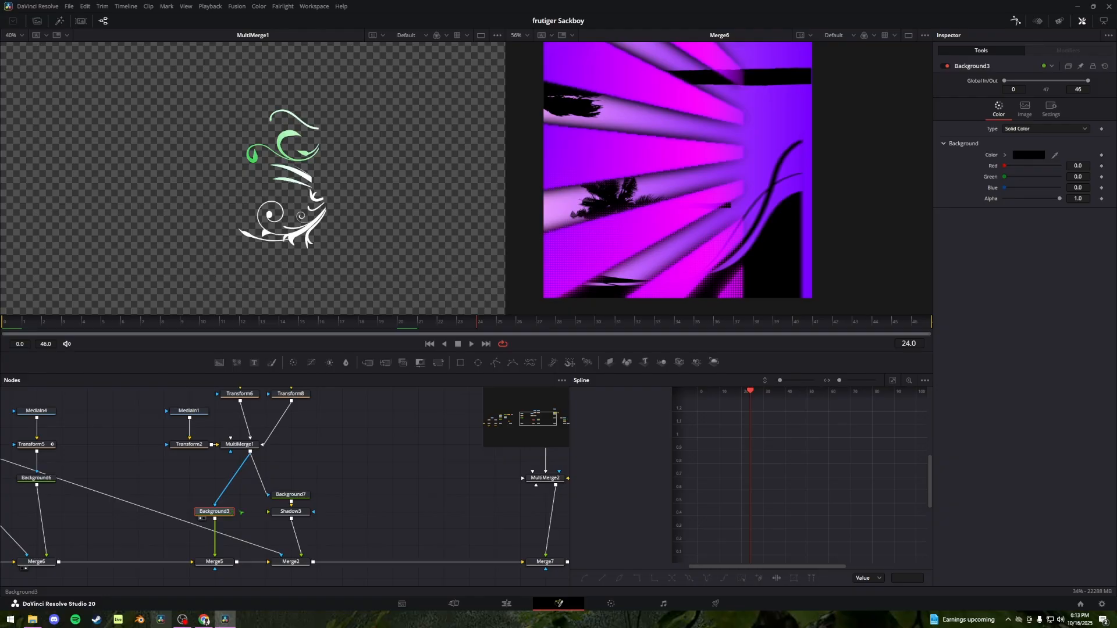
pyautogui.click(291, 494)
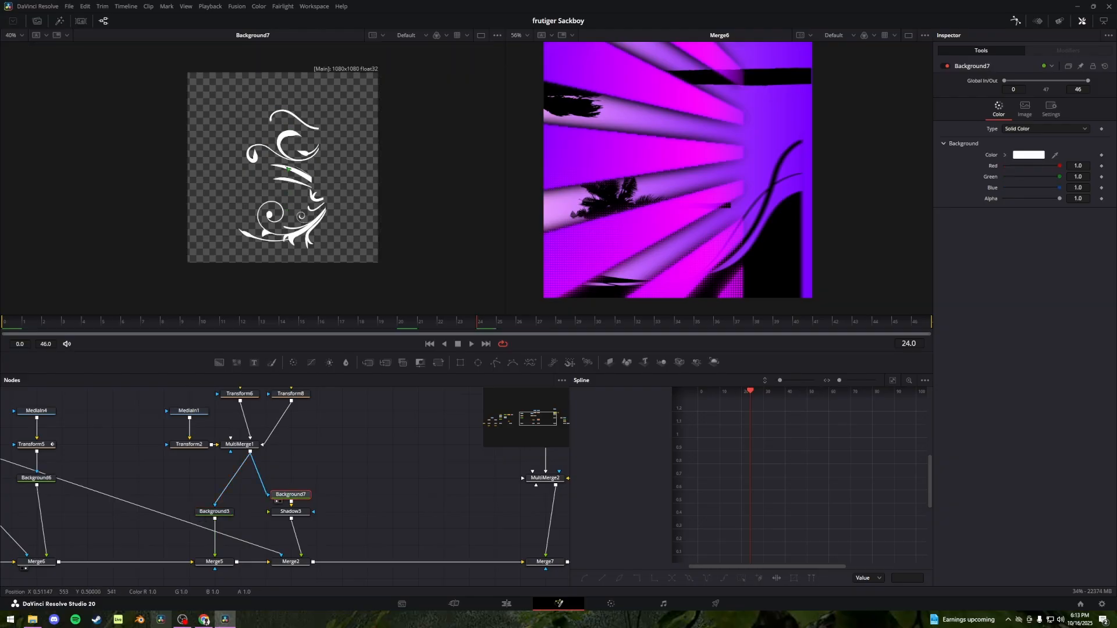
pyautogui.click(221, 511)
pyautogui.press('1')
pyautogui.click(224, 562)
pyautogui.press('1')
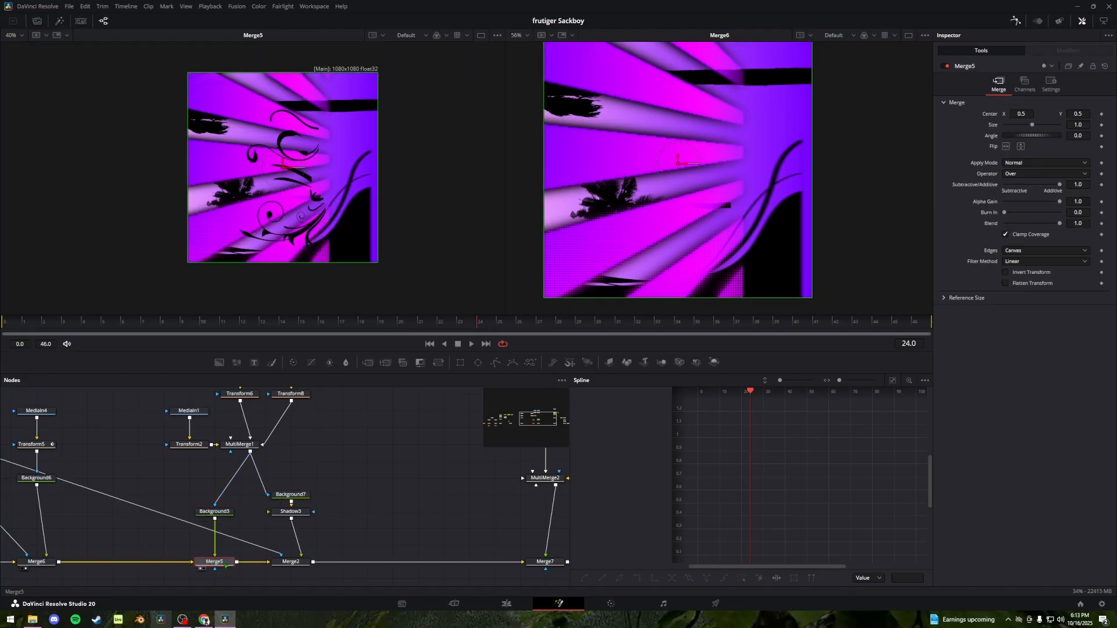
pyautogui.scroll(3, 613, 177)
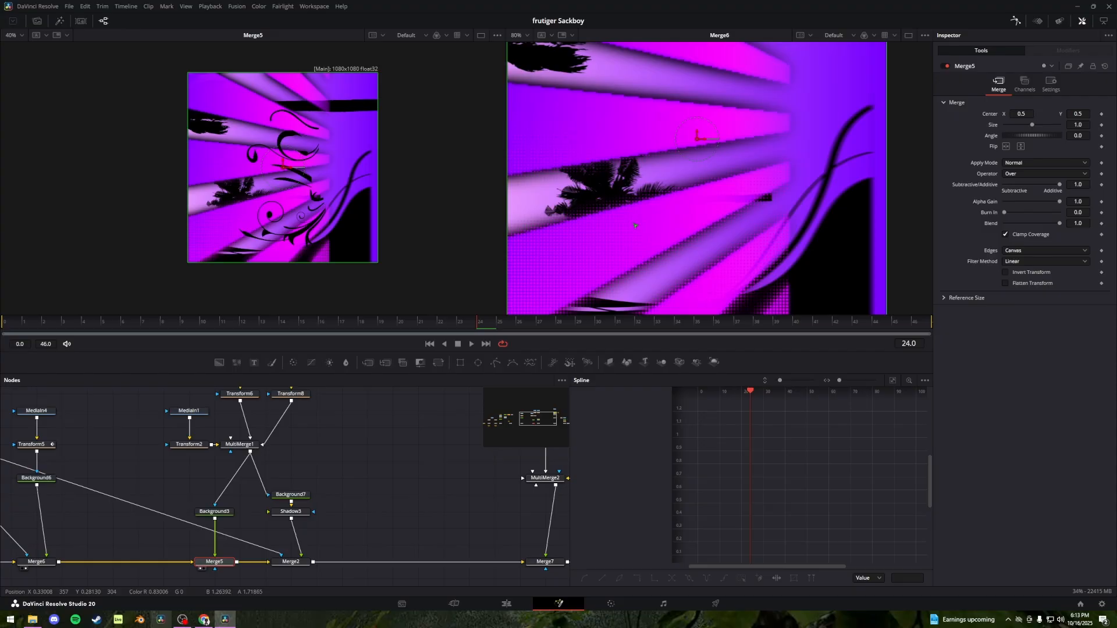
pyautogui.scroll(-3, 627, 233)
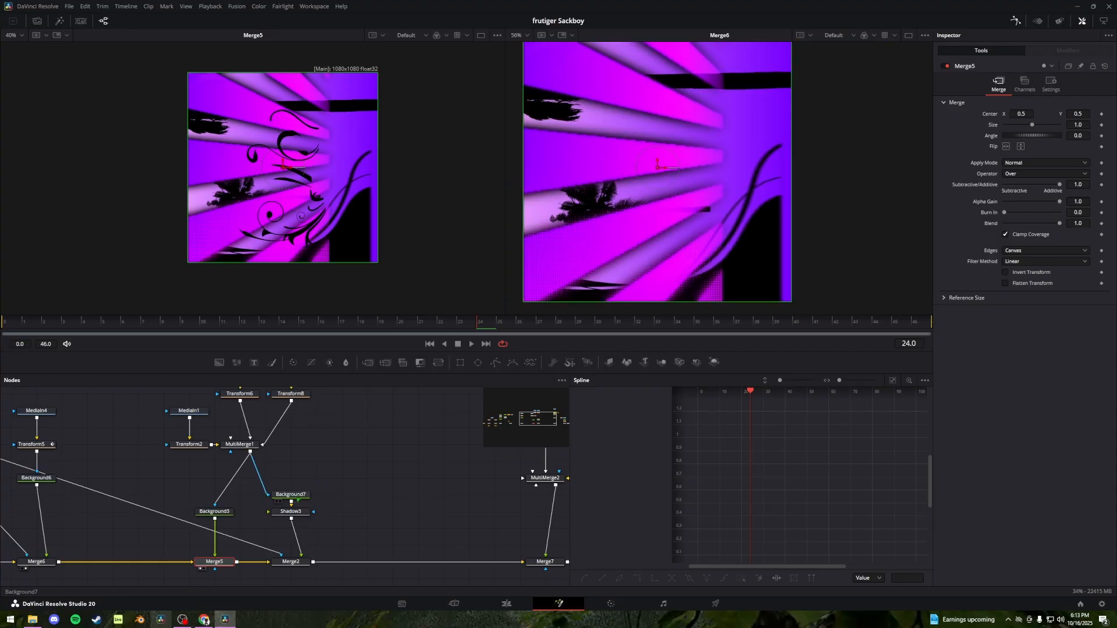
# View the white florals of Background7 through Shadow3 and composited in Merge2
pyautogui.click(297, 497)
pyautogui.press('1')
pyautogui.click(295, 511)
pyautogui.press('1')
pyautogui.click(280, 552)
pyautogui.click(293, 564)
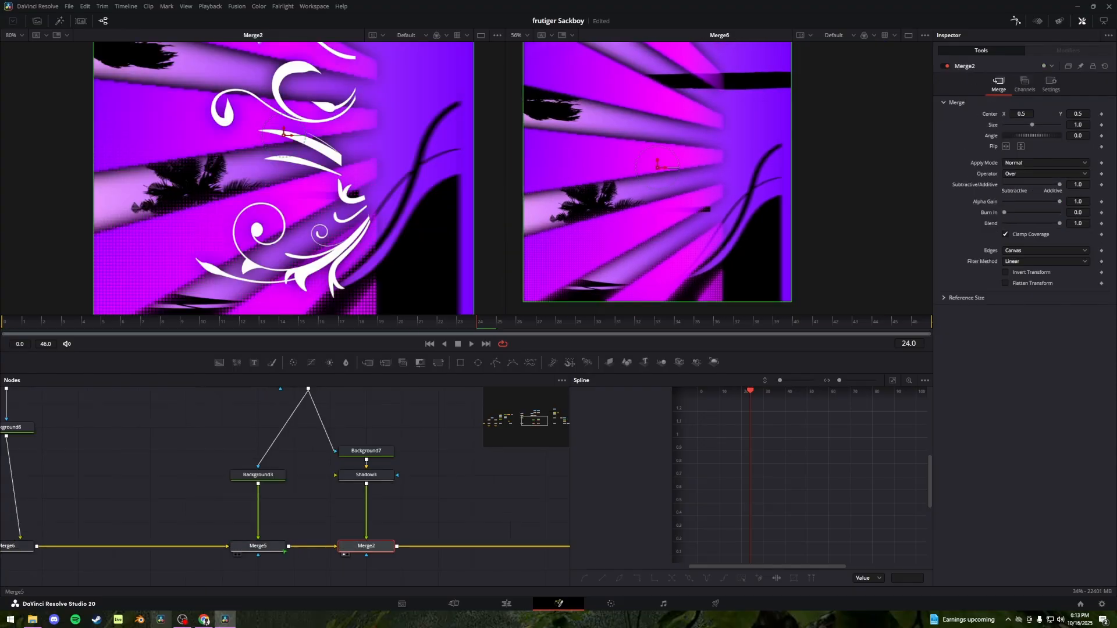
# Compare the black florals in Merge5 with the white florals masked by the rays in Merge2
pyautogui.click(259, 548)
pyautogui.press('1')
pyautogui.click(366, 548)
pyautogui.press('1')
pyautogui.click(259, 548)
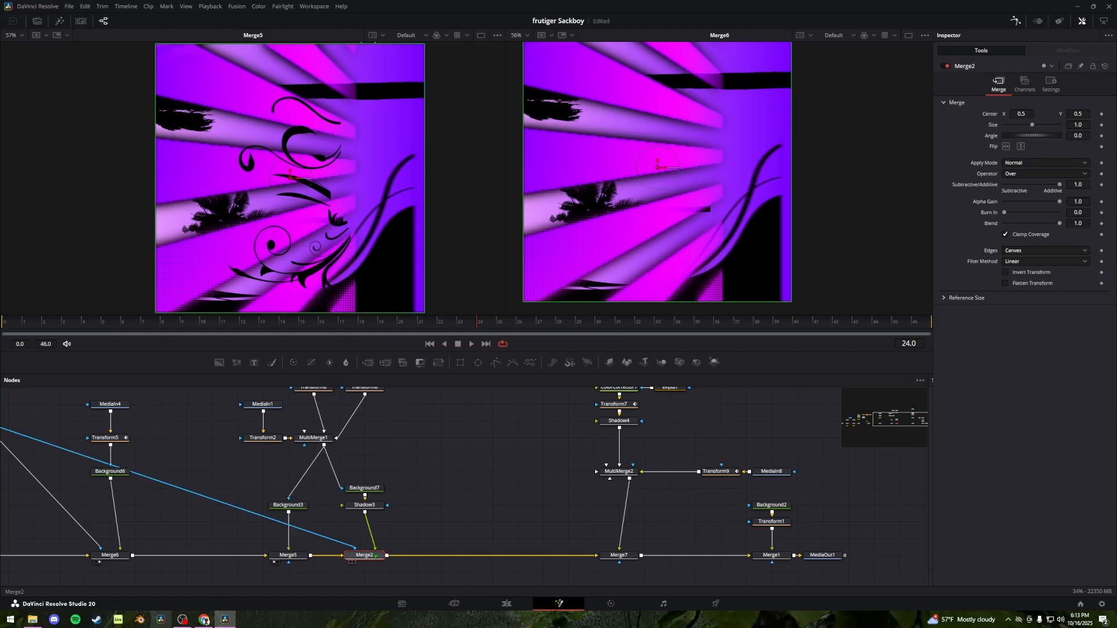
pyautogui.press('1')
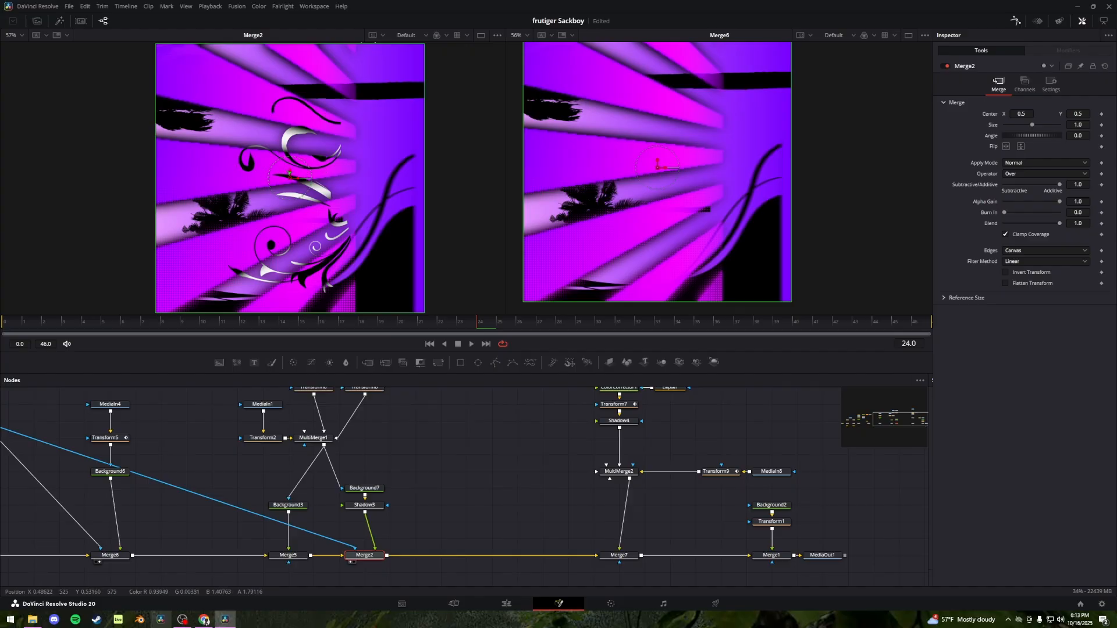
pyautogui.scroll(5, 289, 172)
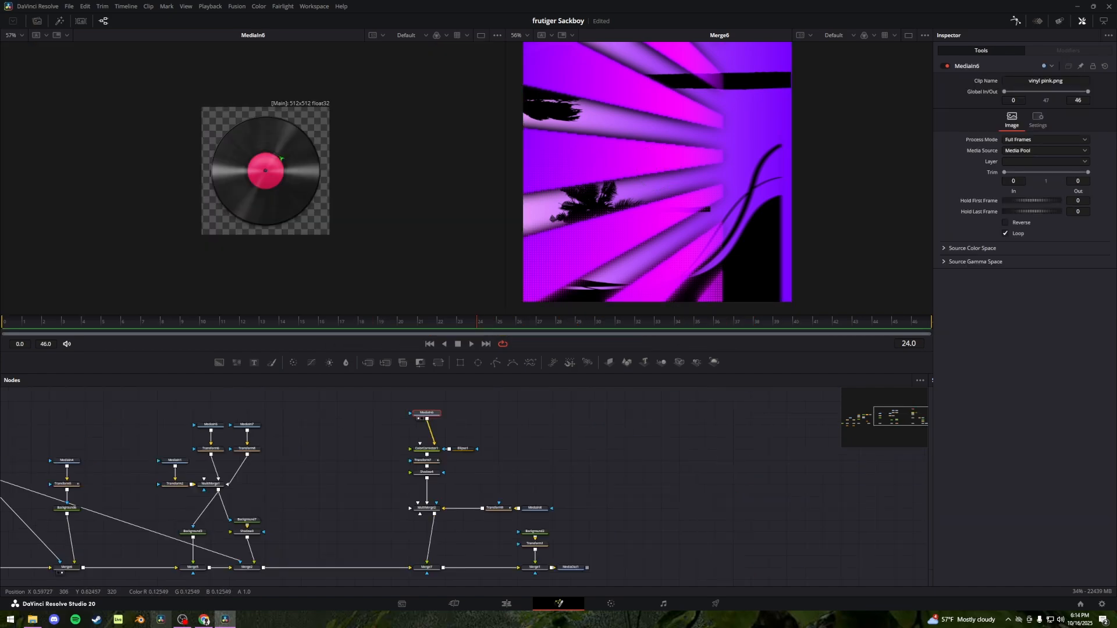
# Examine the vinyl image in MediaIn6 and how Ellipse1 limits ColorCorrector1's recolor to its center label
pyautogui.scroll(3, 268, 169)
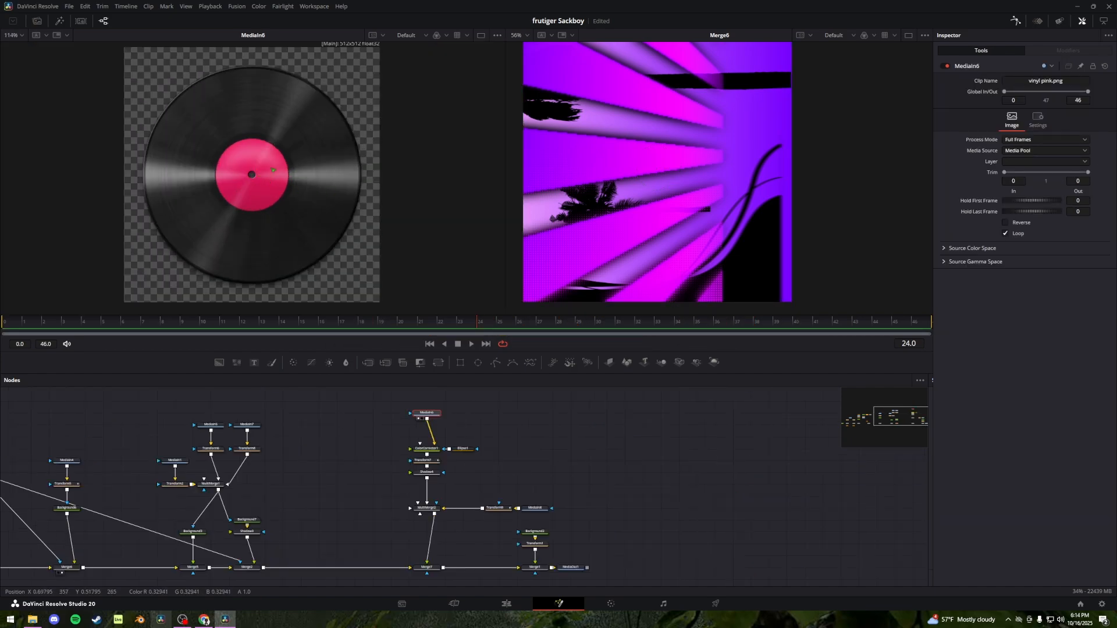
pyautogui.click(427, 449)
pyautogui.press('1')
pyautogui.click(463, 448)
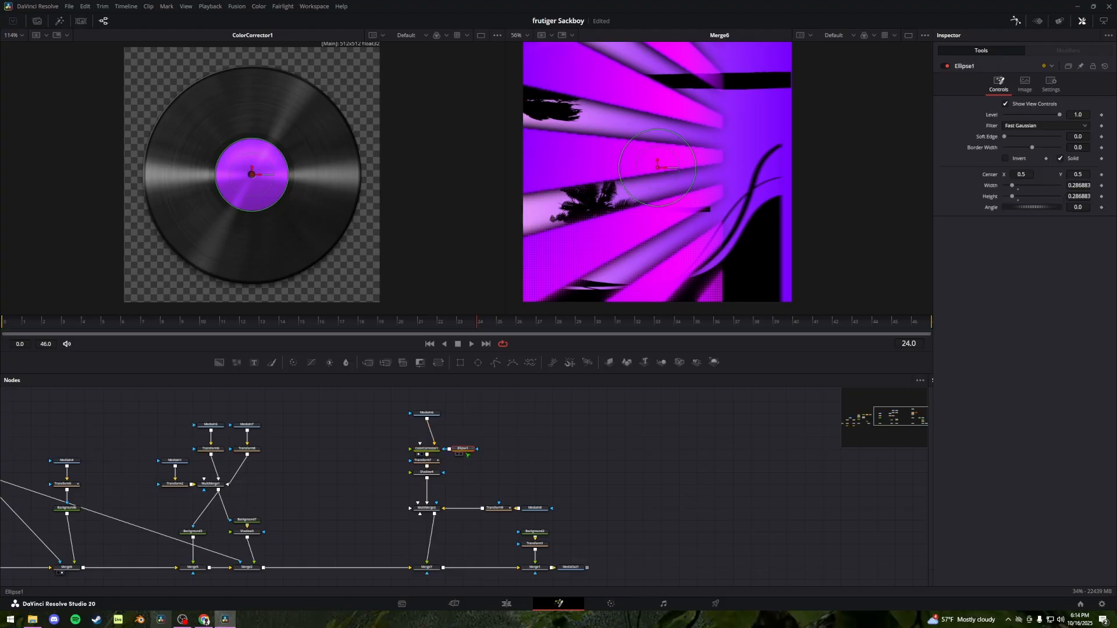
pyautogui.press('1')
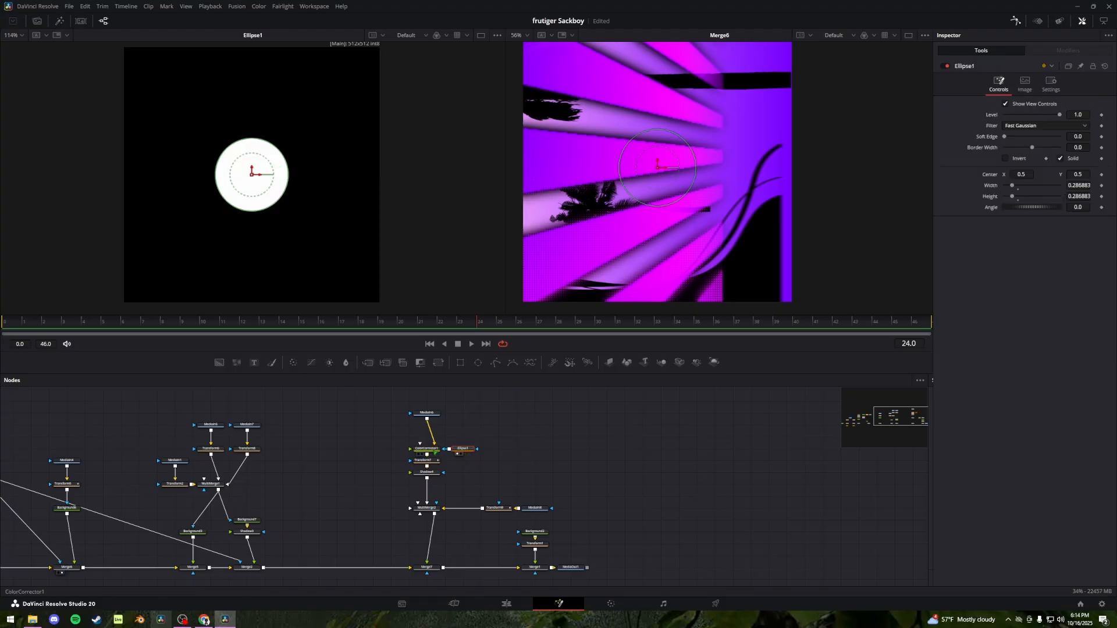
pyautogui.click(427, 449)
pyautogui.press('1')
pyautogui.click(463, 449)
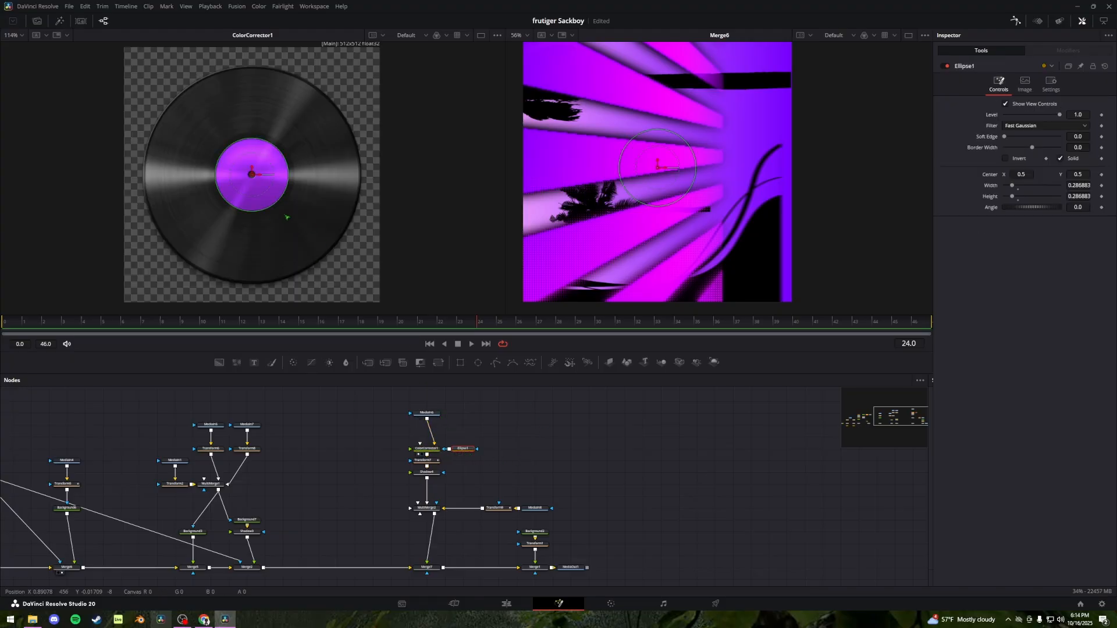
# View the recolored vinyl's animated position and rotation in Transform7 and its drop shadow in the node below
pyautogui.moveTo(269, 192); pyautogui.dragTo(320, 239)
pyautogui.click(423, 460)
pyautogui.press('1')
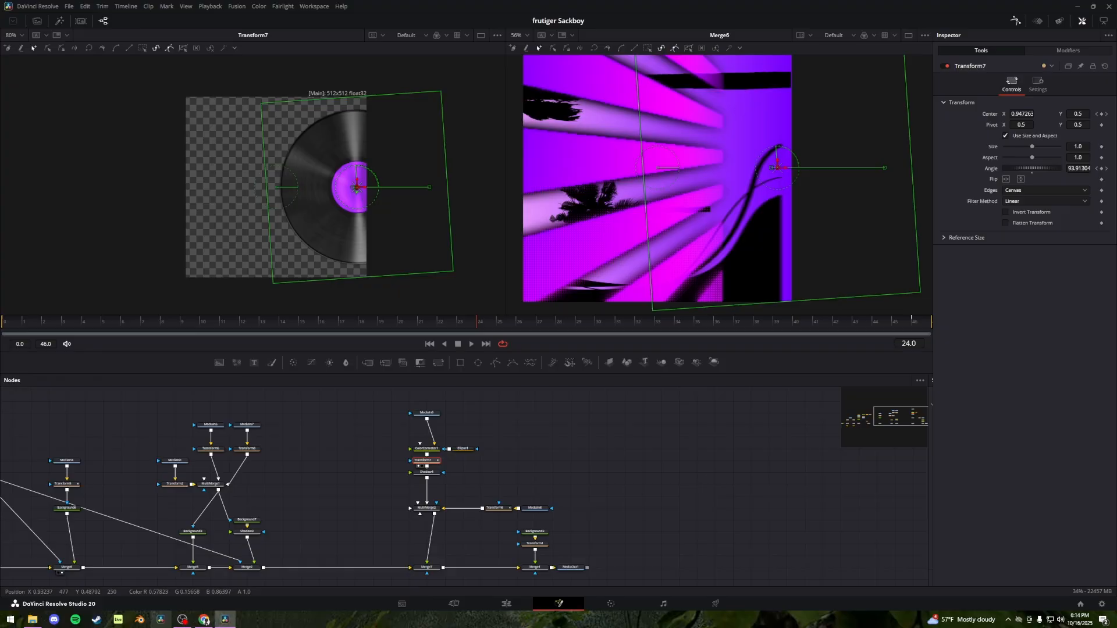
pyautogui.click(429, 473)
pyautogui.press('1')
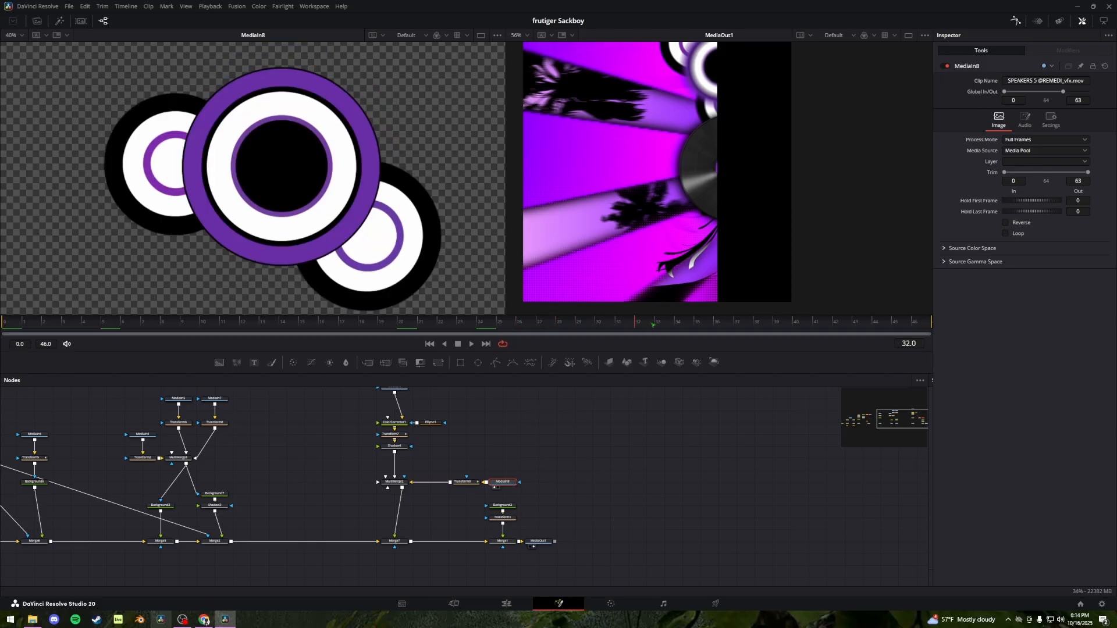
# Go to frame 31 and view the speaker graphics in Transform9 and their combination with the vinyl in MultiMerge2
pyautogui.moveTo(821, 320); pyautogui.dragTo(630, 315)
pyautogui.click(466, 482)
pyautogui.press('1')
pyautogui.click(394, 482)
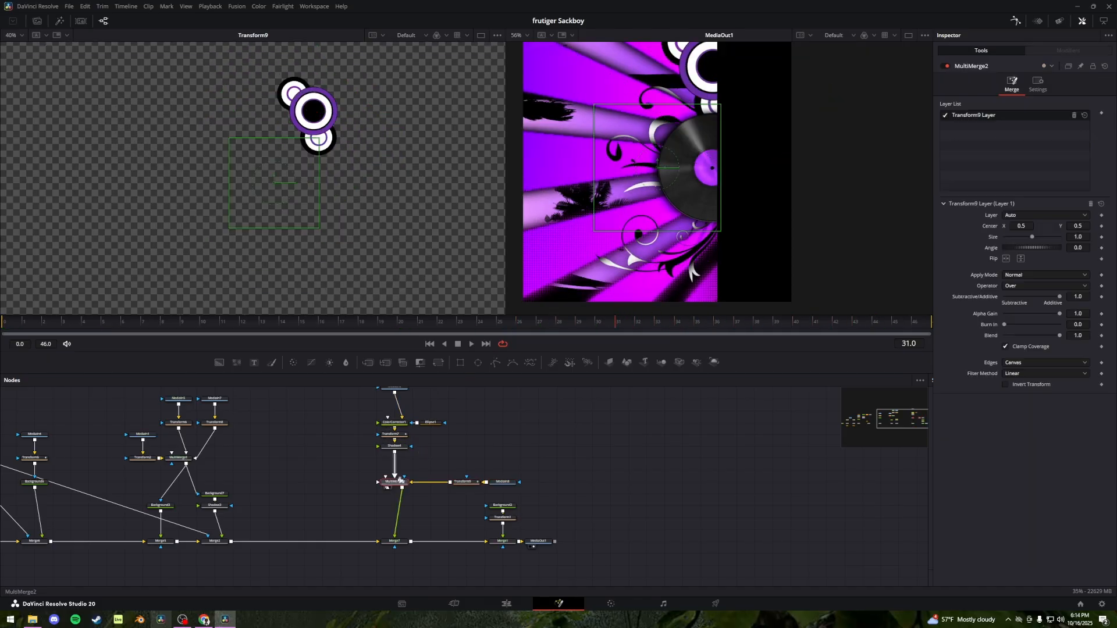
pyautogui.press('1')
pyautogui.moveTo(327, 164); pyautogui.dragTo(345, 144)
pyautogui.scroll(4, 330, 206)
# View the Merge7 composite with the vinyl and speakers, and compare it with Merge2
pyautogui.click(394, 541)
pyautogui.press('1')
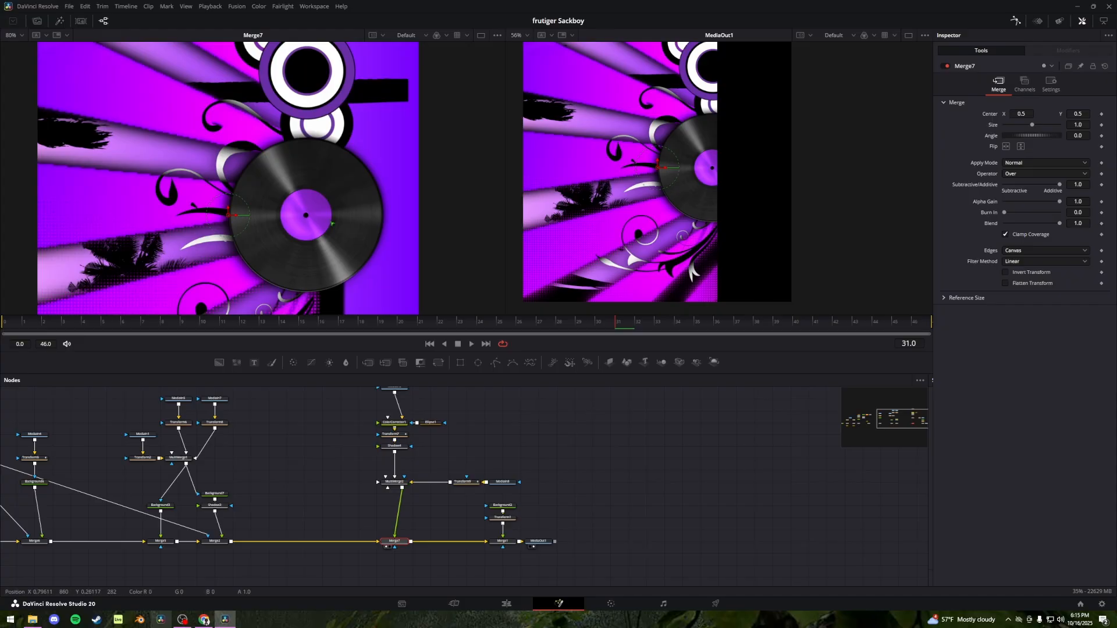
pyautogui.moveTo(326, 197); pyautogui.dragTo(336, 149)
pyautogui.scroll(-2, 334, 201)
pyautogui.click(212, 542)
pyautogui.press('1')
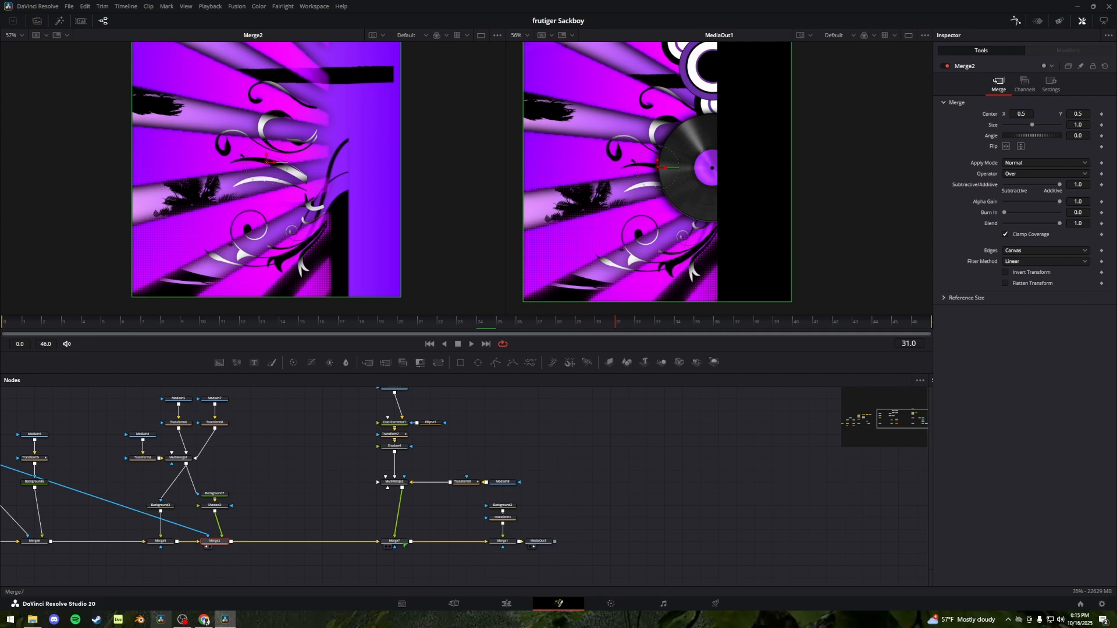
# View the black Background2 and its Transform1 offset that covers one side of the final output
pyautogui.click(503, 505)
pyautogui.press('1')
pyautogui.moveTo(547, 507); pyautogui.dragTo(384, 500)
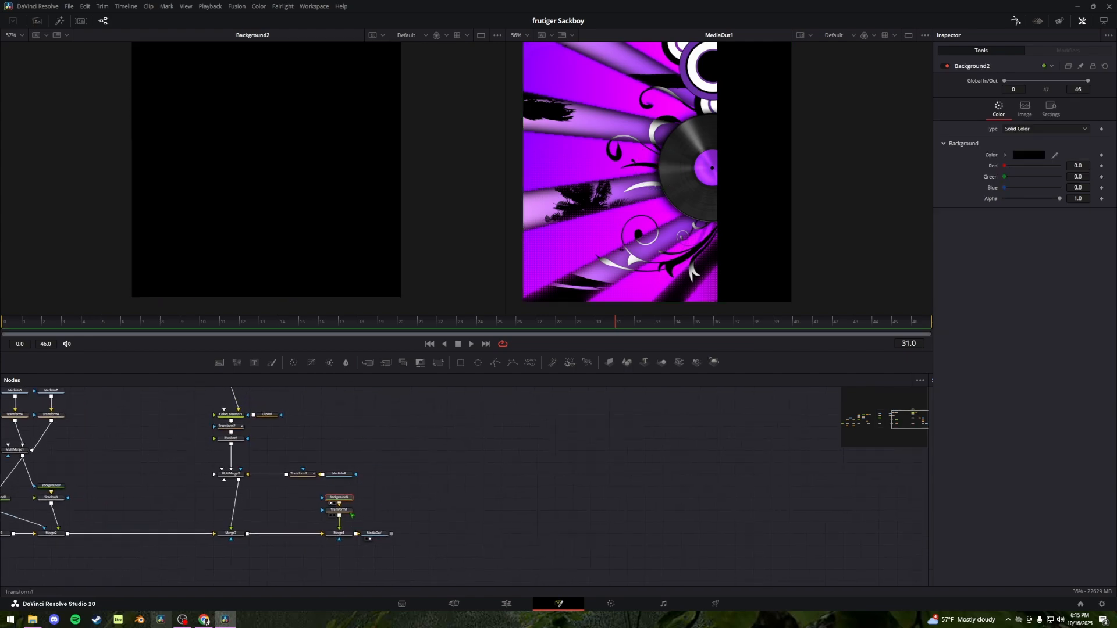
pyautogui.click(349, 511)
pyautogui.press('1')
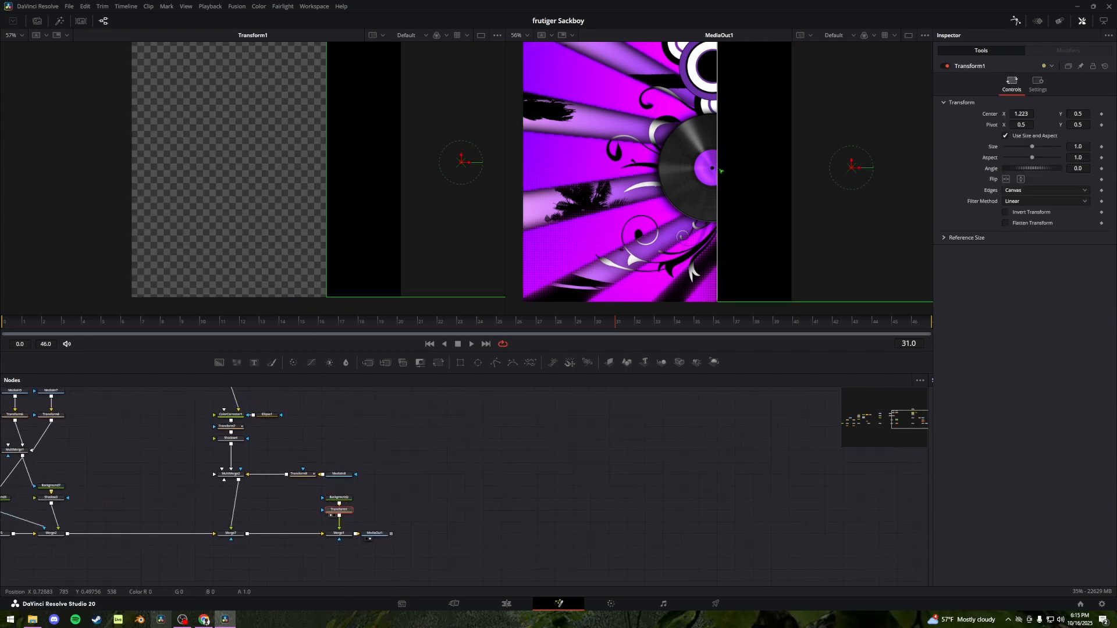
pyautogui.moveTo(690, 269); pyautogui.dragTo(689, 278)
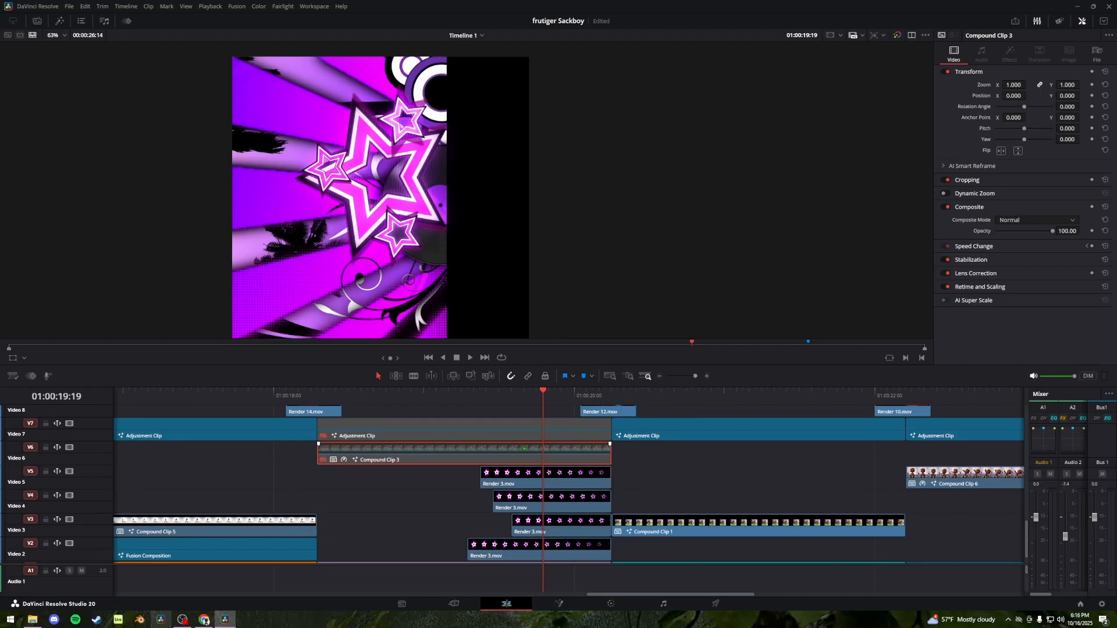
# Enable Compound Clip 3 on the timeline and open the Render 3.mov clip on track Video 5 in Fusion
pyautogui.press('d')
pyautogui.rightClick(564, 478)
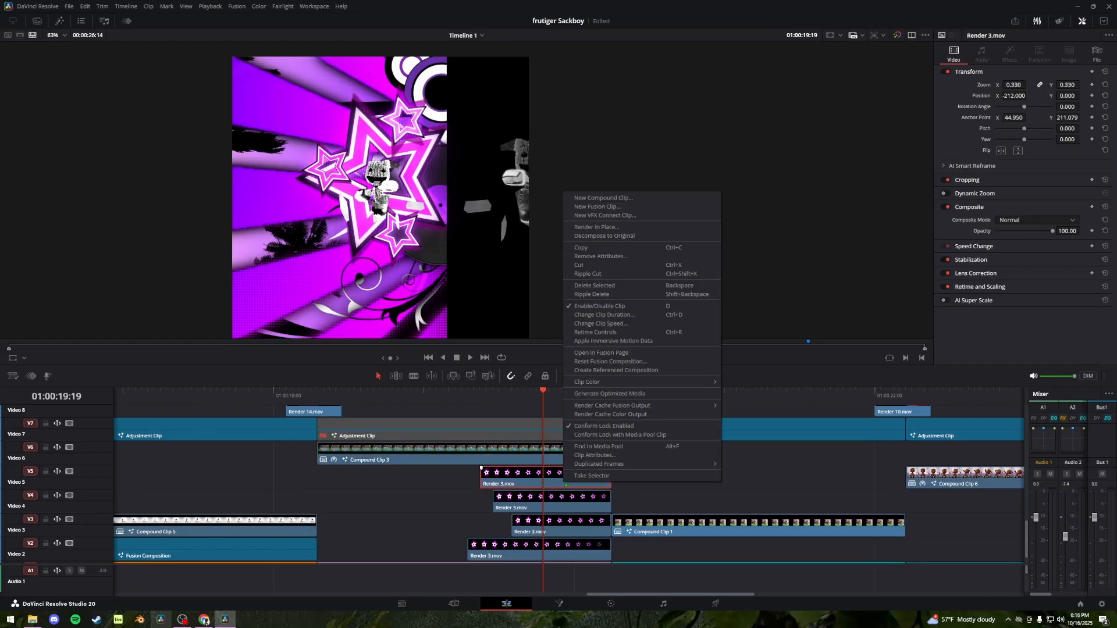
pyautogui.click(603, 352)
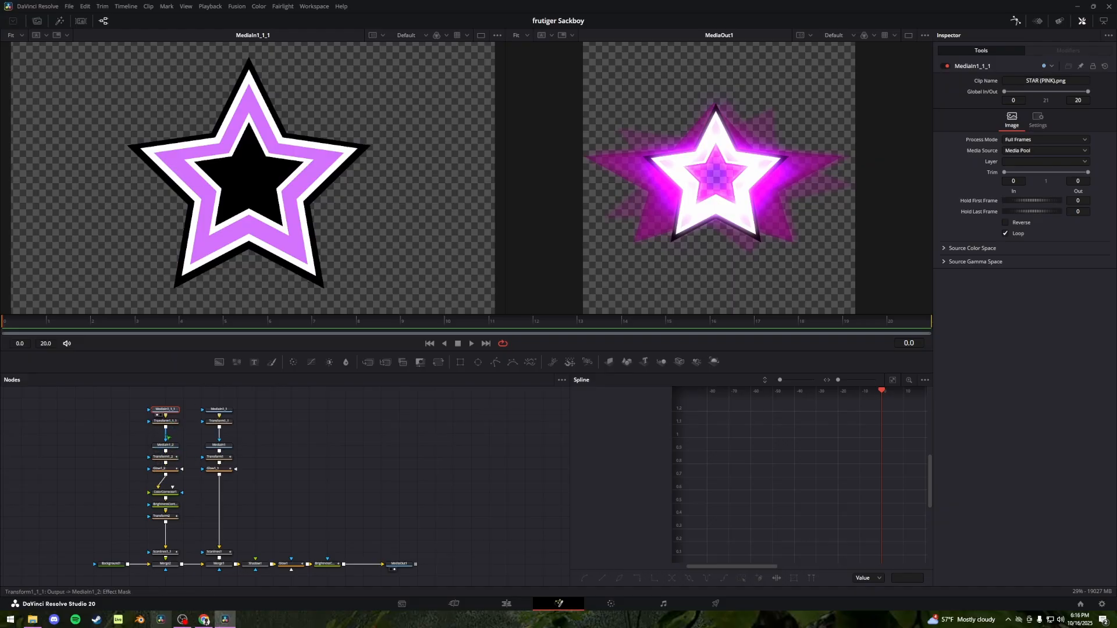
# View the pink star in MediaIn1_2 with its center masked by Transform1_1_1, and its scaling in Transform1_2
pyautogui.scroll(3, 168, 418)
pyautogui.moveTo(309, 405); pyautogui.dragTo(261, 160)
pyautogui.click(280, 492)
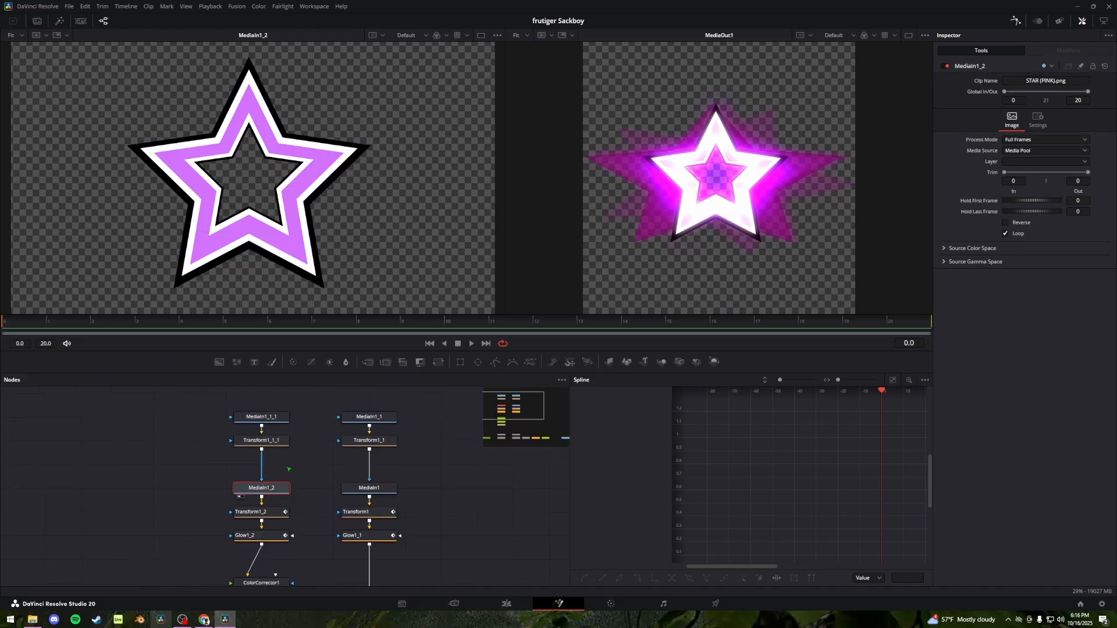
pyautogui.moveTo(289, 492); pyautogui.dragTo(278, 444)
pyautogui.moveTo(267, 463); pyautogui.dragTo(267, 233)
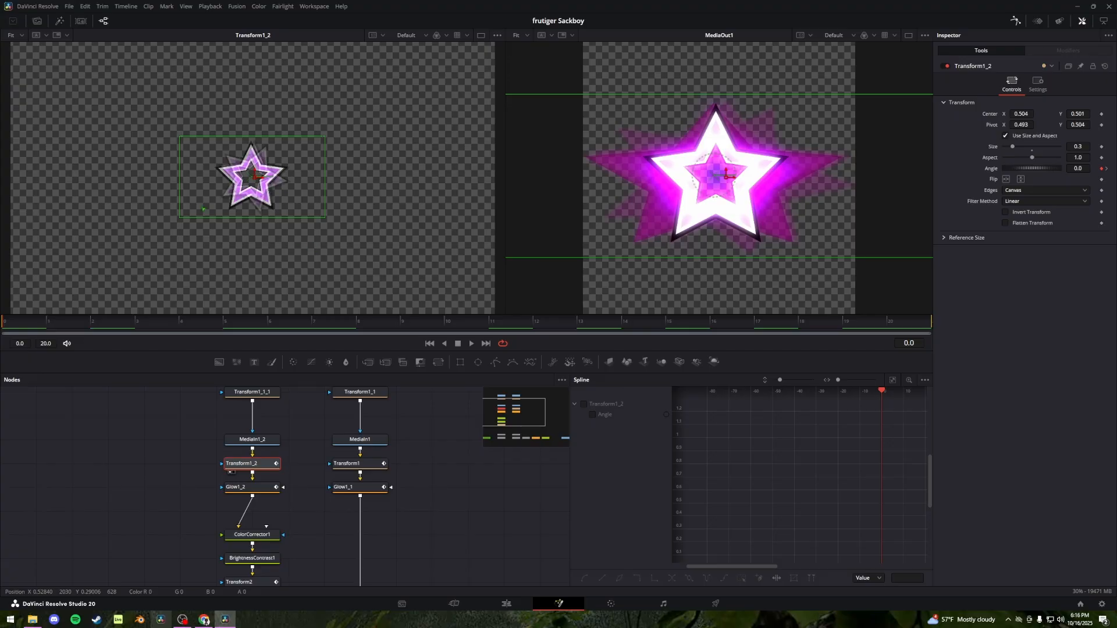
# Show Transform1_2's Angle curve in the Spline editor and scrub through the star's rotation
pyautogui.scroll(-2, 267, 232)
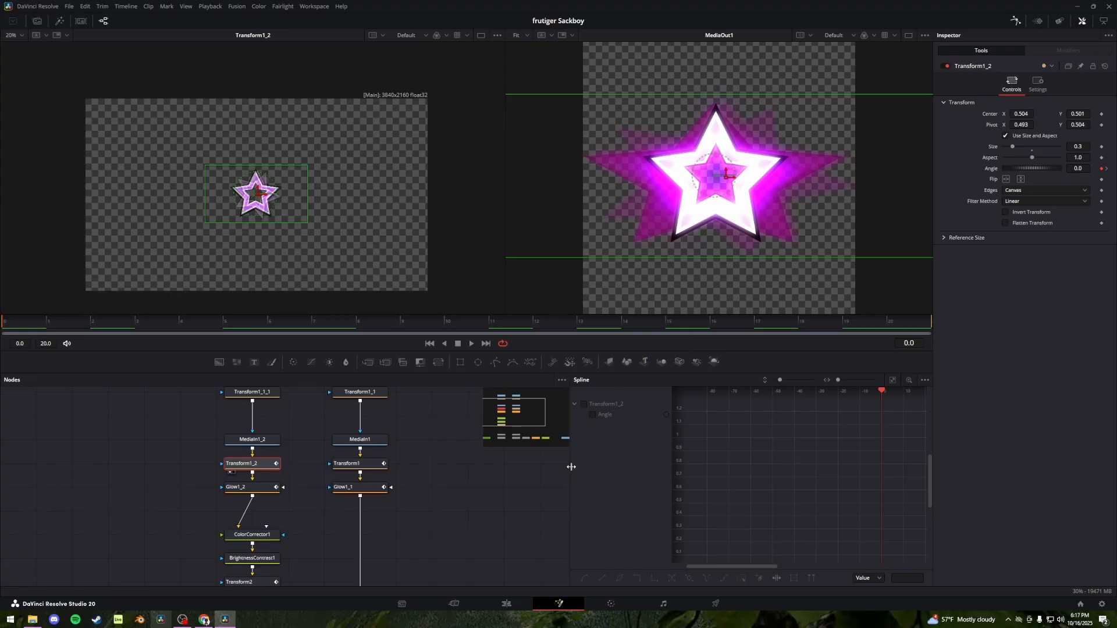
pyautogui.moveTo(569, 468); pyautogui.dragTo(457, 468)
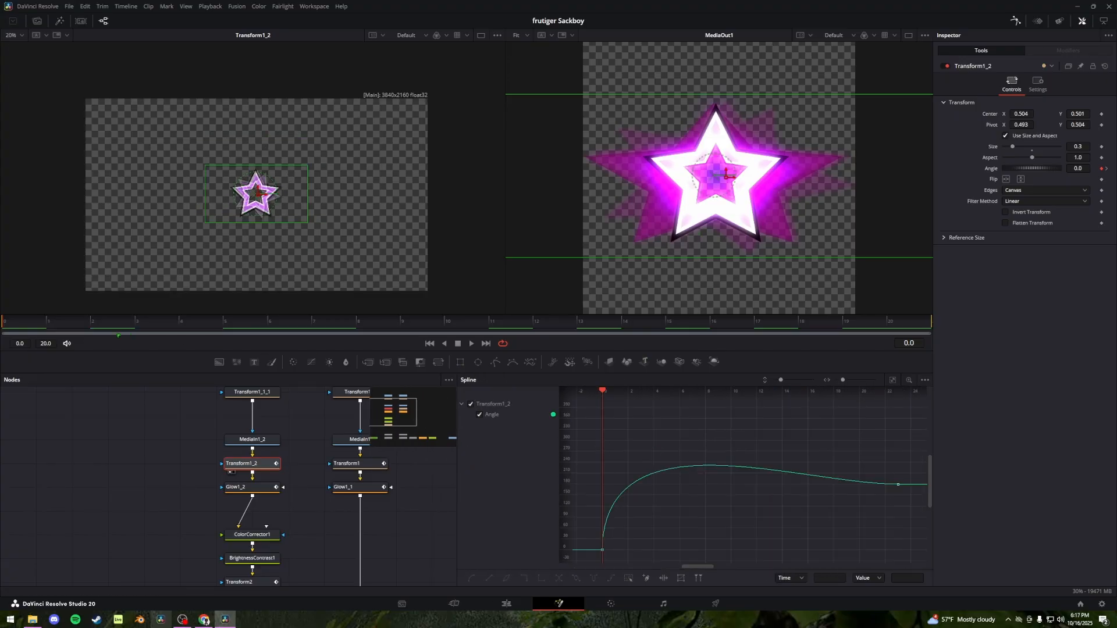
pyautogui.moveTo(14, 322); pyautogui.dragTo(312, 322)
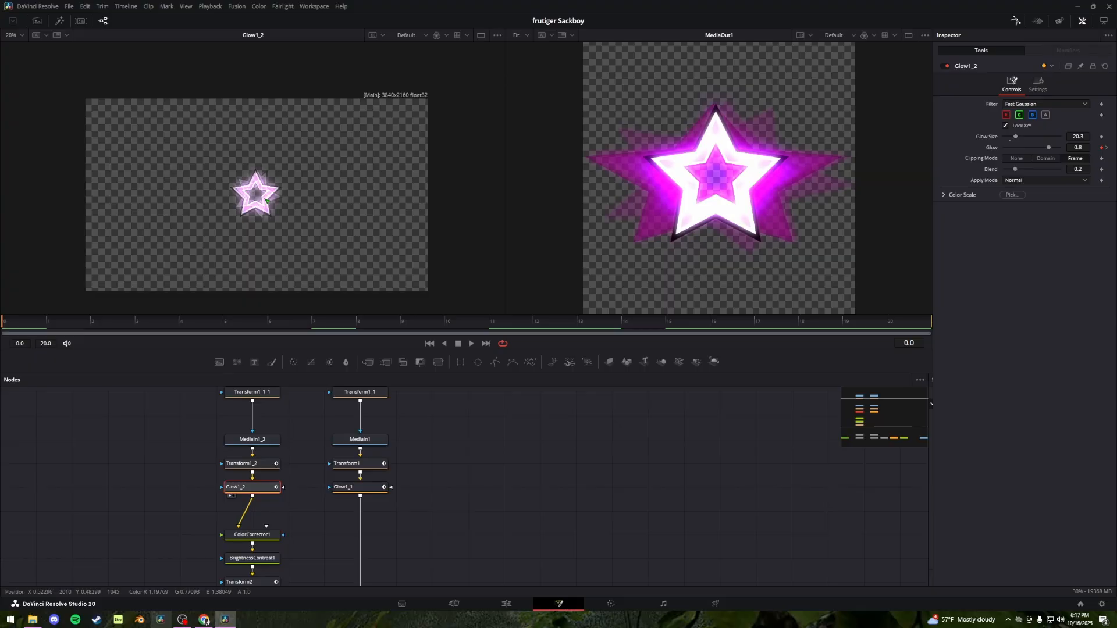
# View the darkened star copy in ColorCorrector1, after Glow1_2, and scrub its animation
pyautogui.scroll(2, 266, 201)
pyautogui.scroll(-1, 267, 201)
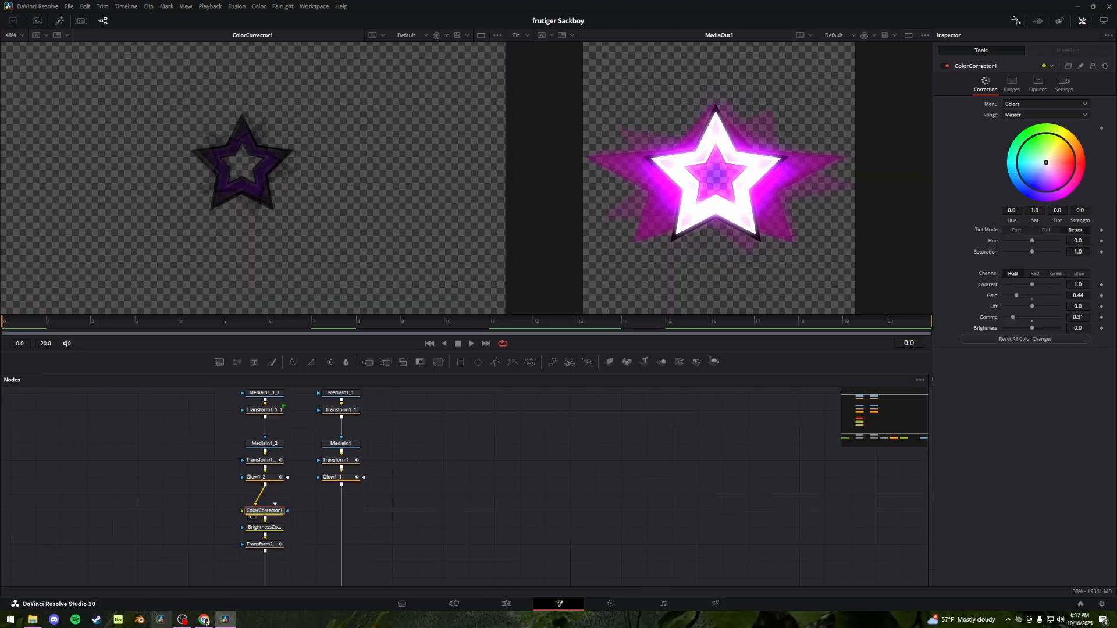
pyautogui.moveTo(258, 173); pyautogui.dragTo(274, 205)
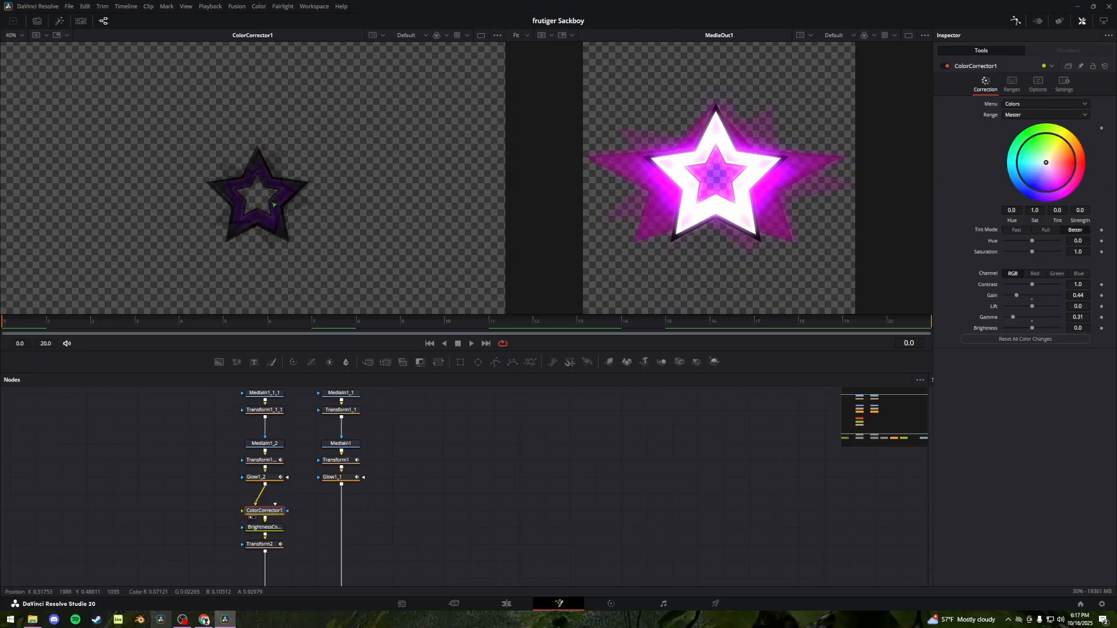
pyautogui.moveTo(179, 322); pyautogui.dragTo(80, 314)
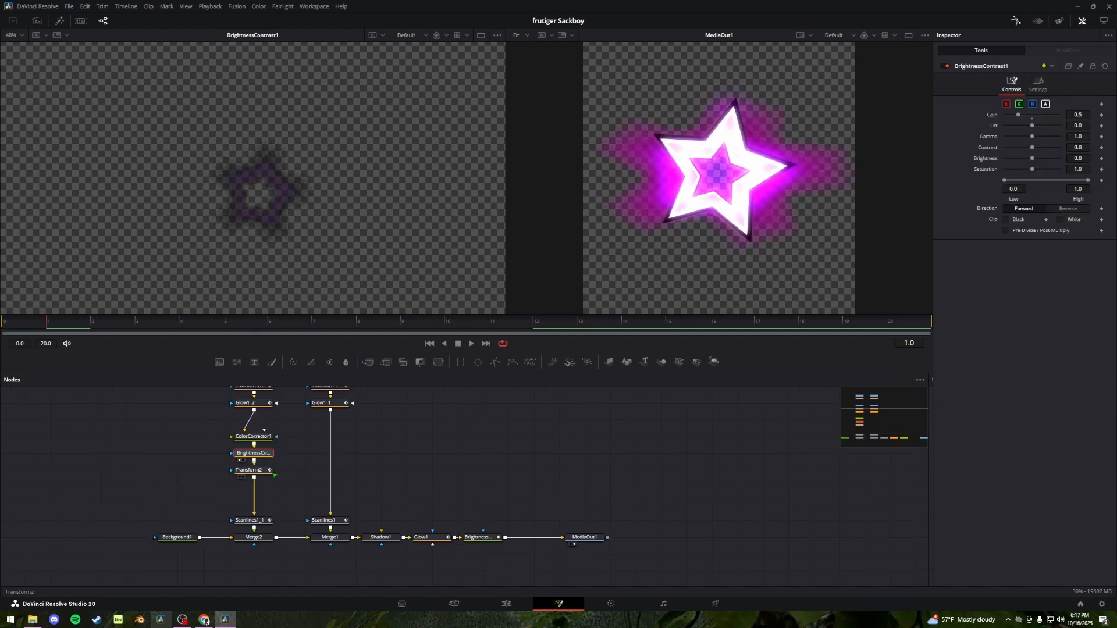
# Show Transform2's X Size curve in the Spline editor and scrub through the star's horizontal stretch
pyautogui.click(271, 472)
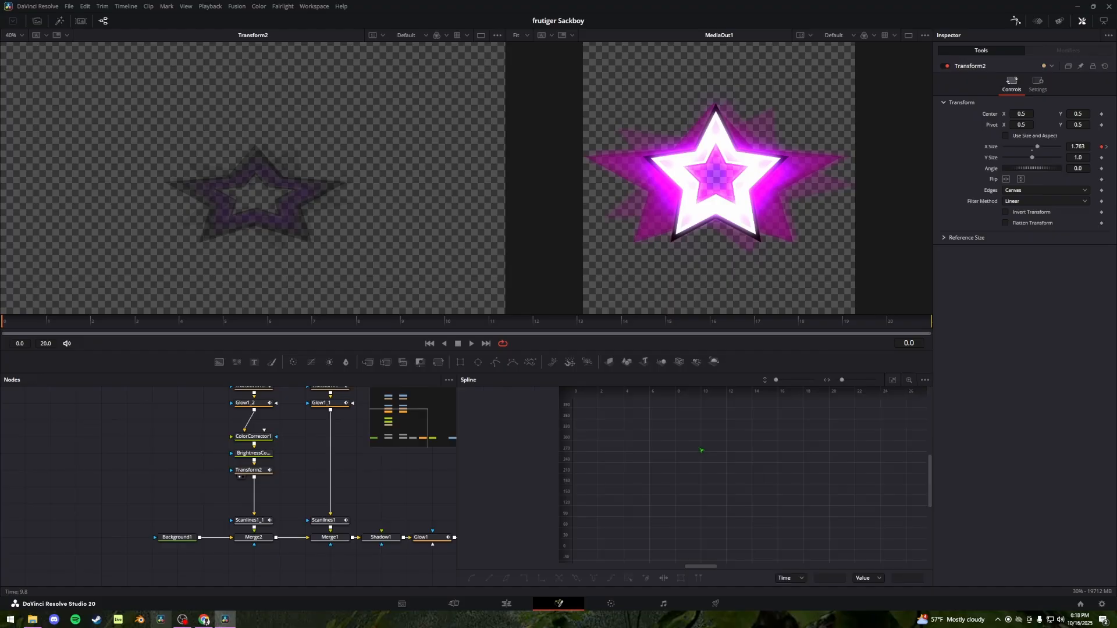
pyautogui.click(471, 404)
pyautogui.click(892, 380)
pyautogui.moveTo(602, 392); pyautogui.dragTo(680, 392)
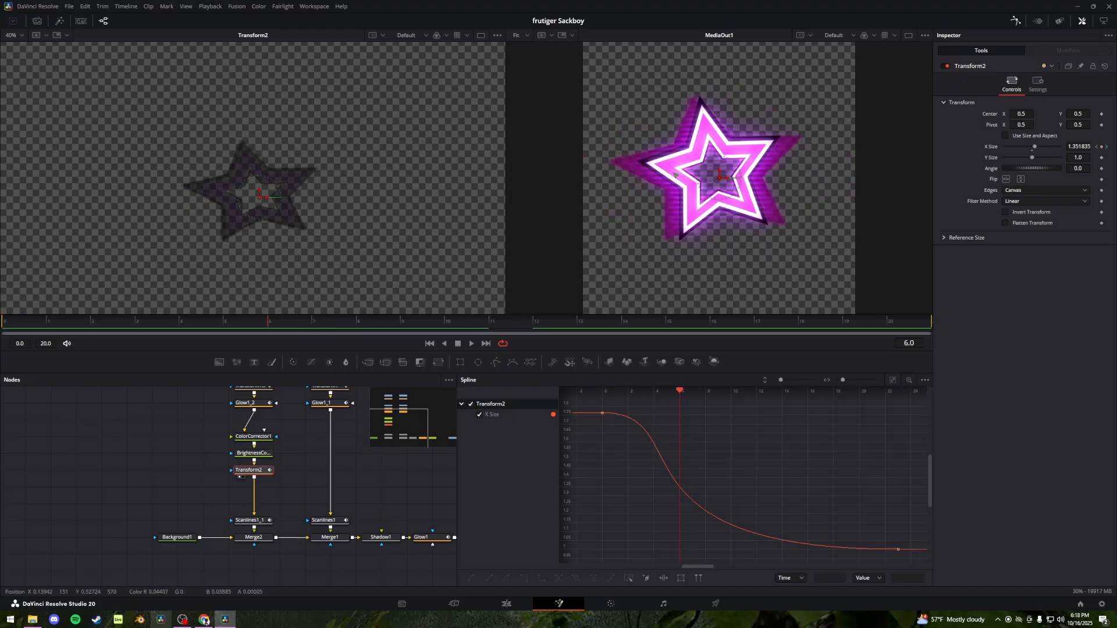
pyautogui.click(60, 324)
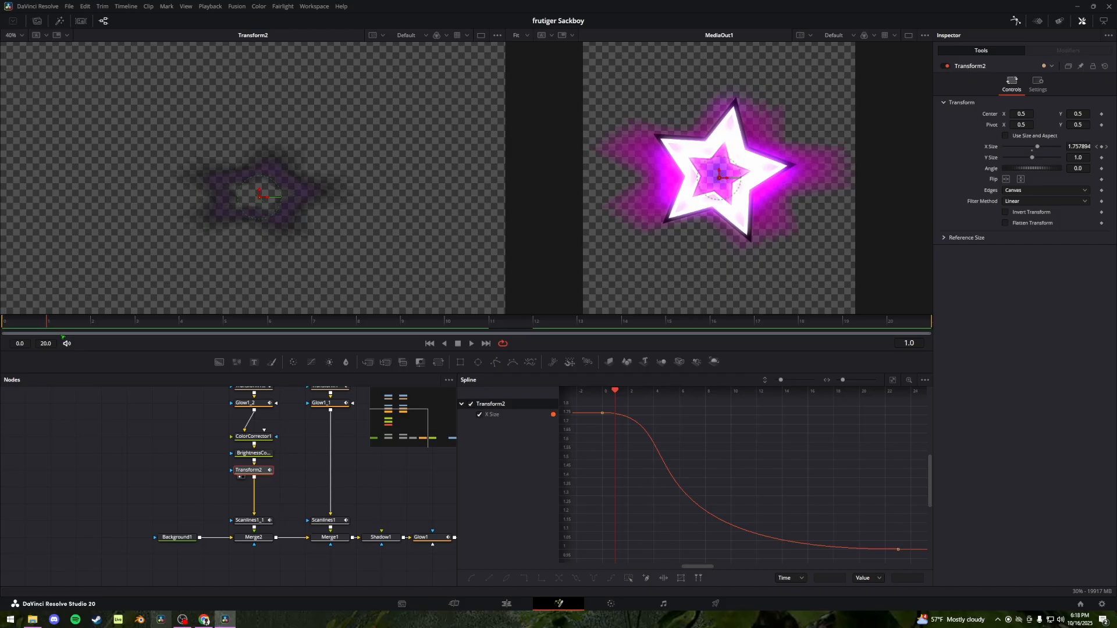
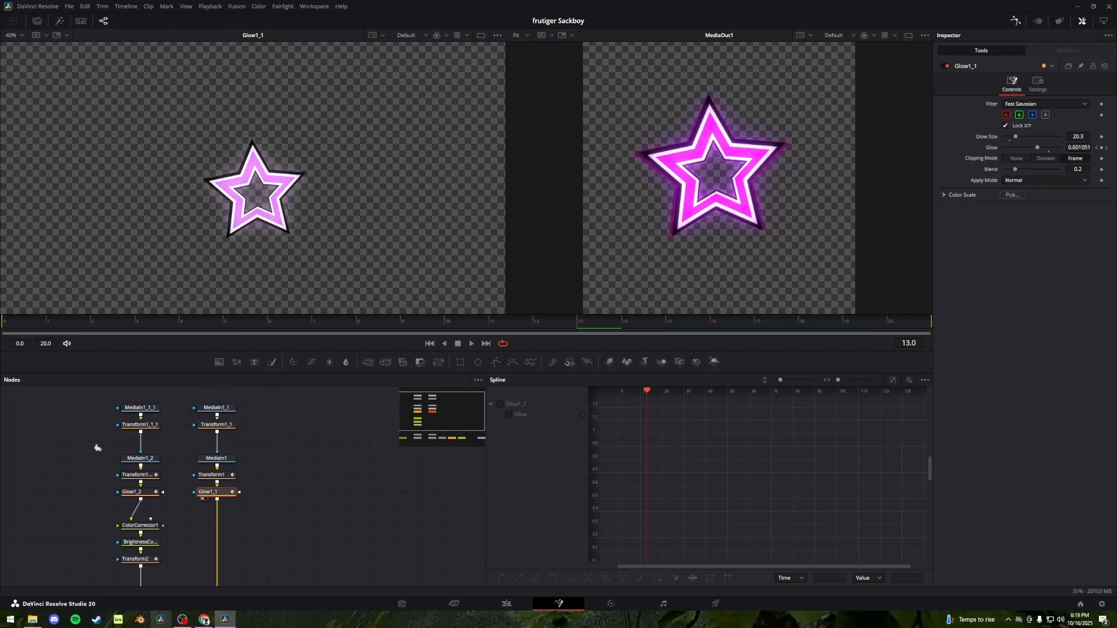
# Examine the Scanlines1 effect on the main star and its Line Frequency curve
pyautogui.moveTo(188, 537); pyautogui.dragTo(173, 500)
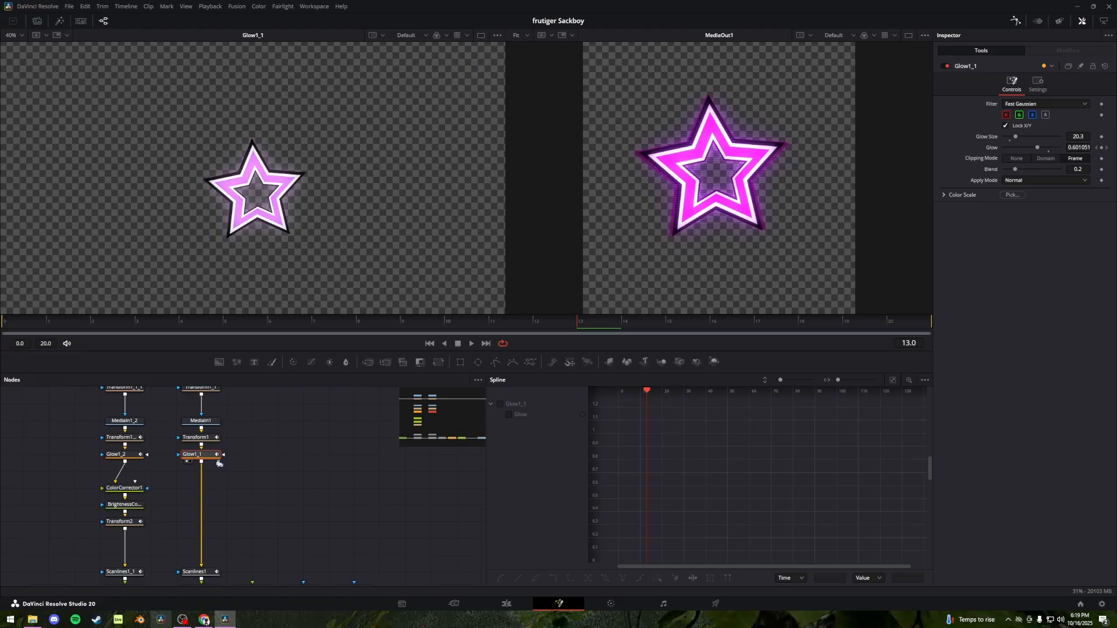
pyautogui.scroll(-3, 217, 498)
pyautogui.scroll(4, 212, 492)
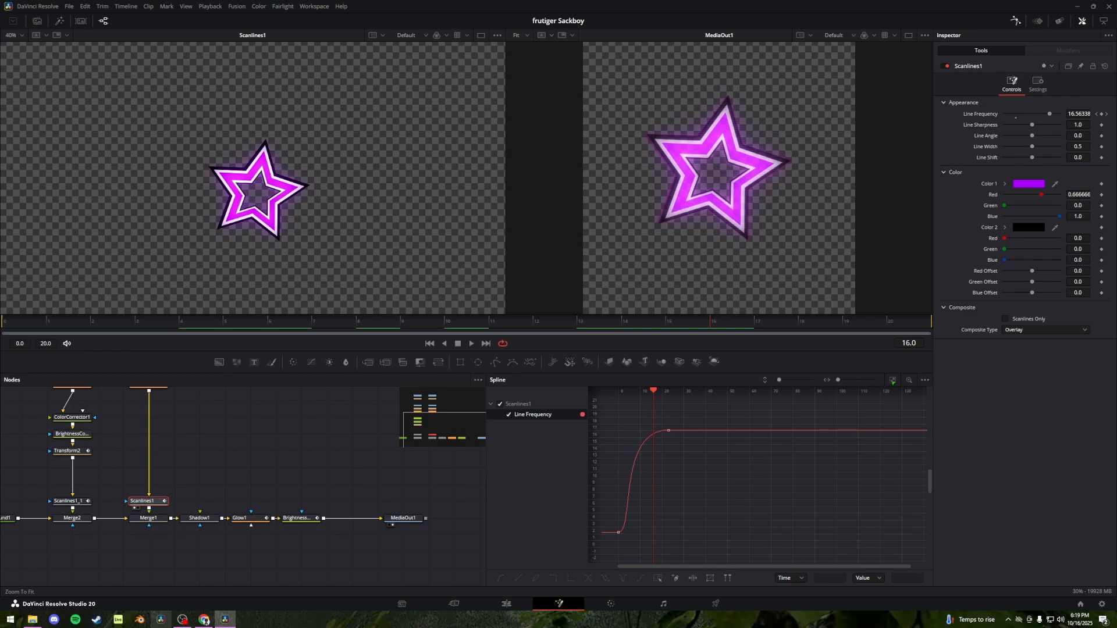
# View the transparent Background1 and the star composite with its pink shadow in Shadow1
pyautogui.click(100, 512)
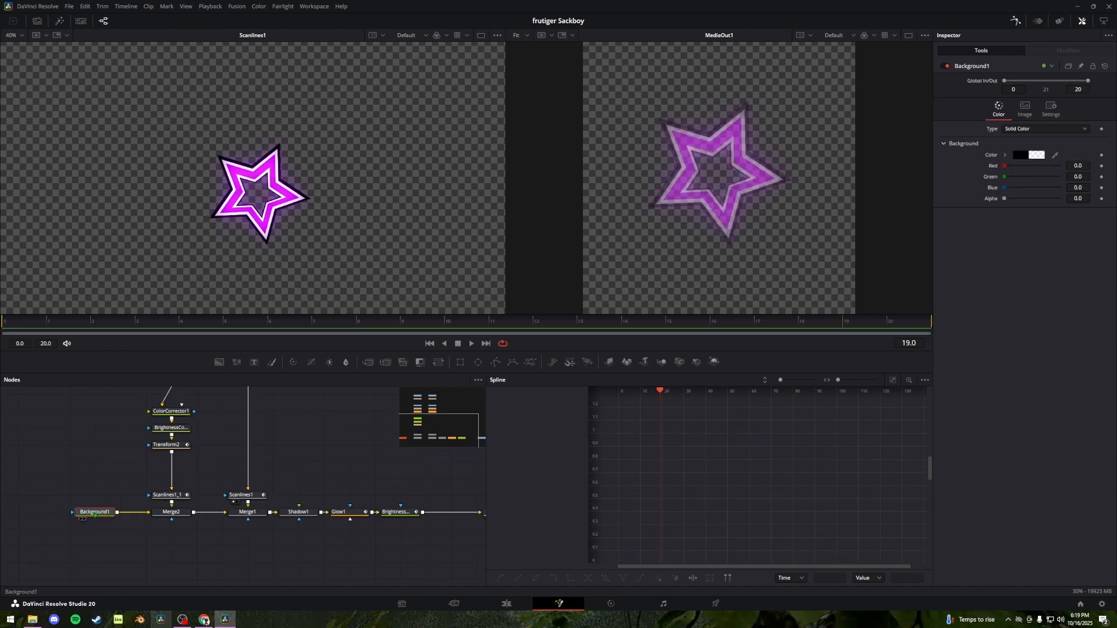
pyautogui.press('1')
pyautogui.moveTo(304, 493); pyautogui.dragTo(214, 500)
pyautogui.click(207, 516)
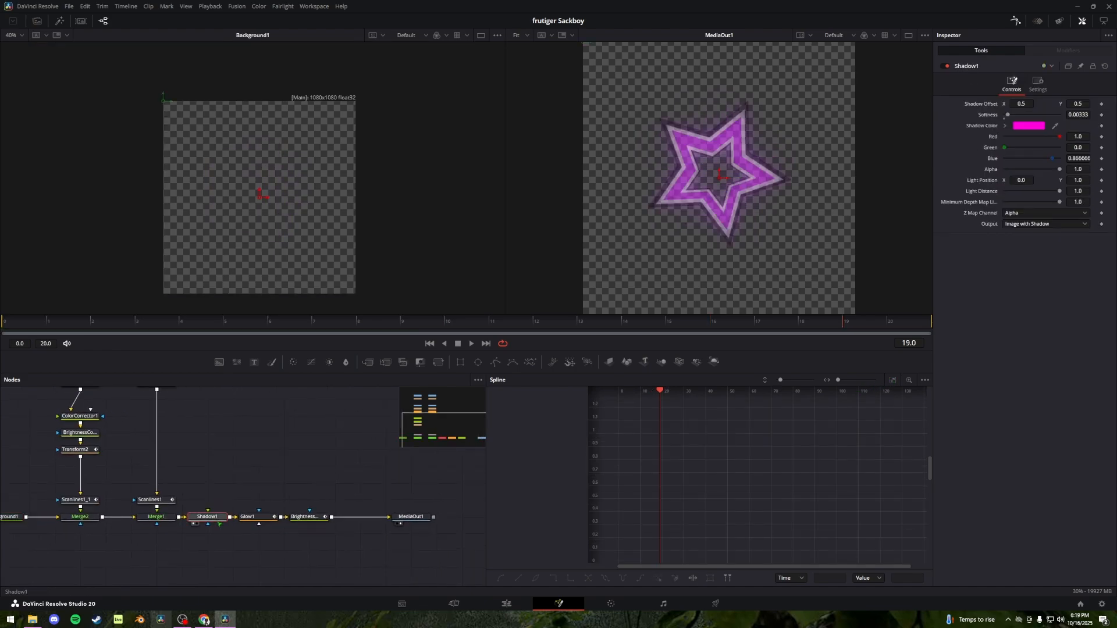
pyautogui.press('1')
# View Glow1 and BrightnessContrast2, scrubbing through the animated Gain on the star composite
pyautogui.click(247, 517)
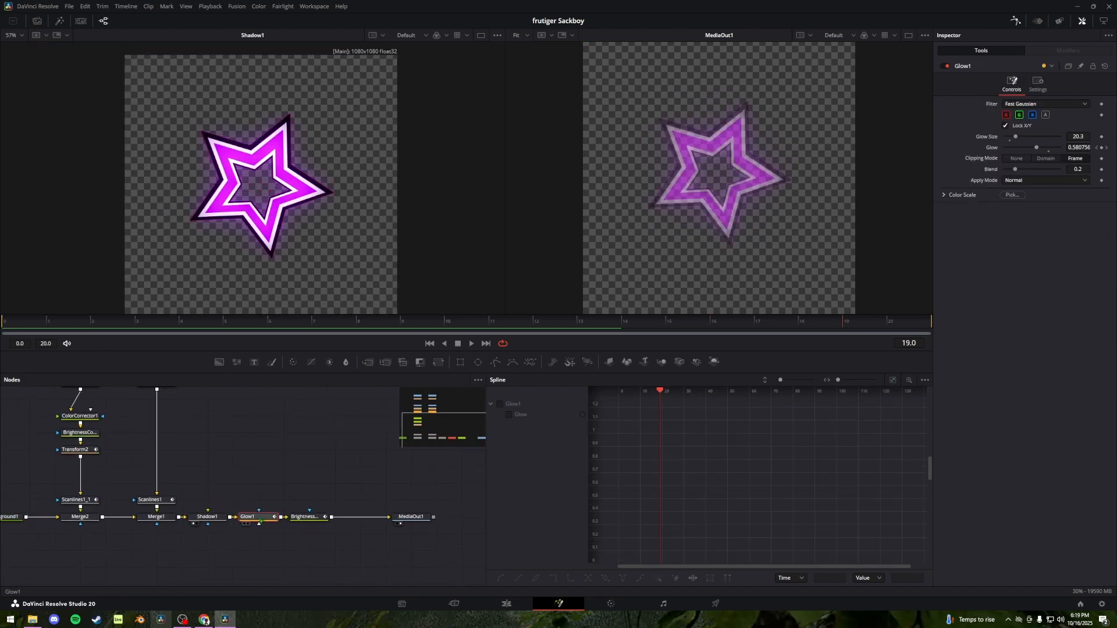
pyautogui.press('1')
pyautogui.moveTo(274, 504); pyautogui.dragTo(207, 509)
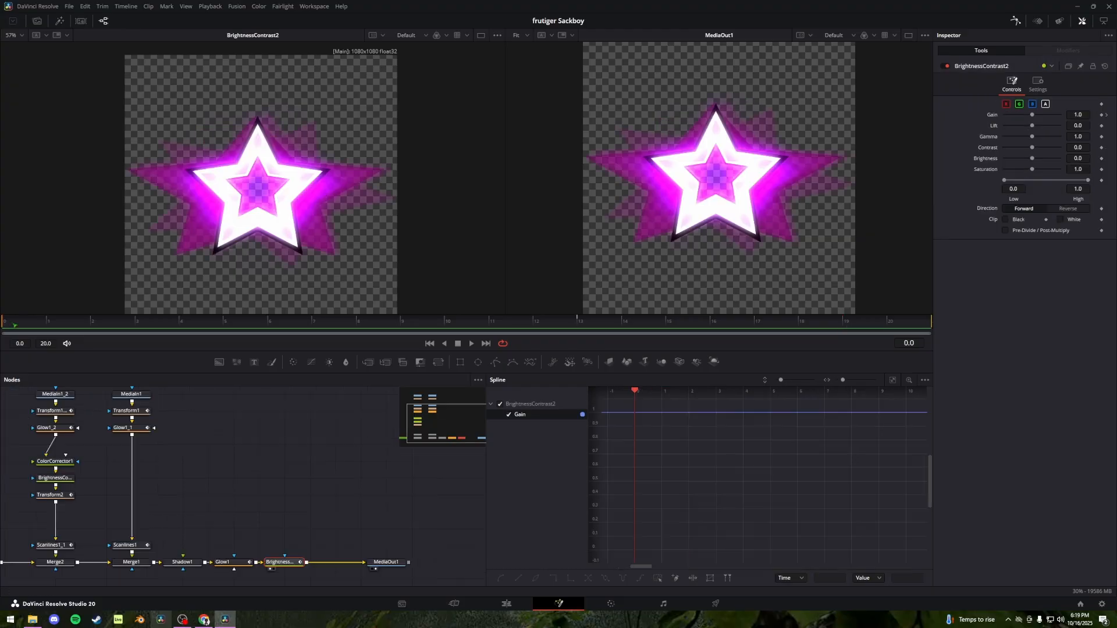
pyautogui.moveTo(4, 321); pyautogui.dragTo(901, 317)
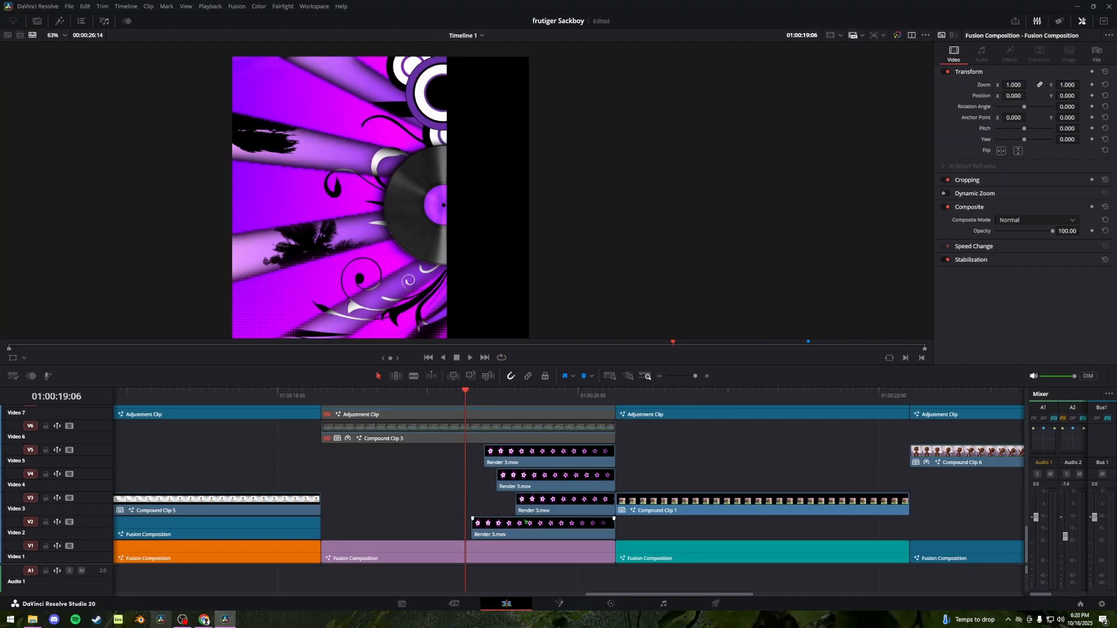
# Step frame by frame from 01:00:19:06 on the timeline to preview the staggered Render 3.mov stars
pyautogui.scroll(2, 494, 514)
pyautogui.hscroll(2, 495, 514)
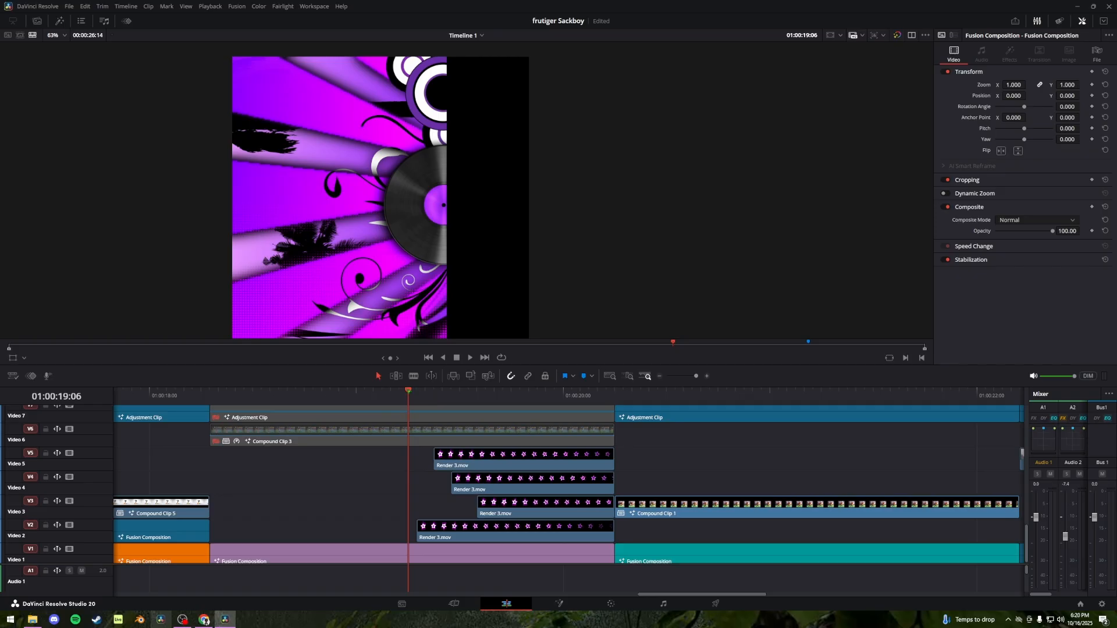
pyautogui.press('Right')
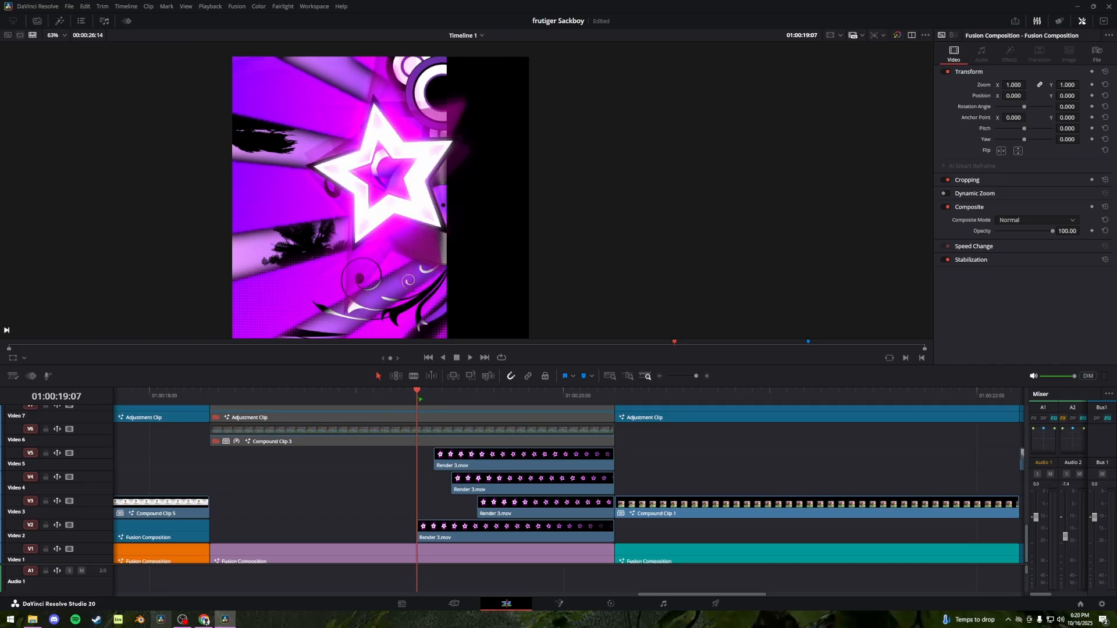
pyautogui.press('Right')
pyautogui.press('Right')
pyautogui.press('Right')
pyautogui.press('Right')
pyautogui.press('Right')
pyautogui.press('Right')
pyautogui.press('Right')
pyautogui.press('Right')
pyautogui.press('Right')
pyautogui.press('Right')
pyautogui.press('Right')
pyautogui.press('Right')
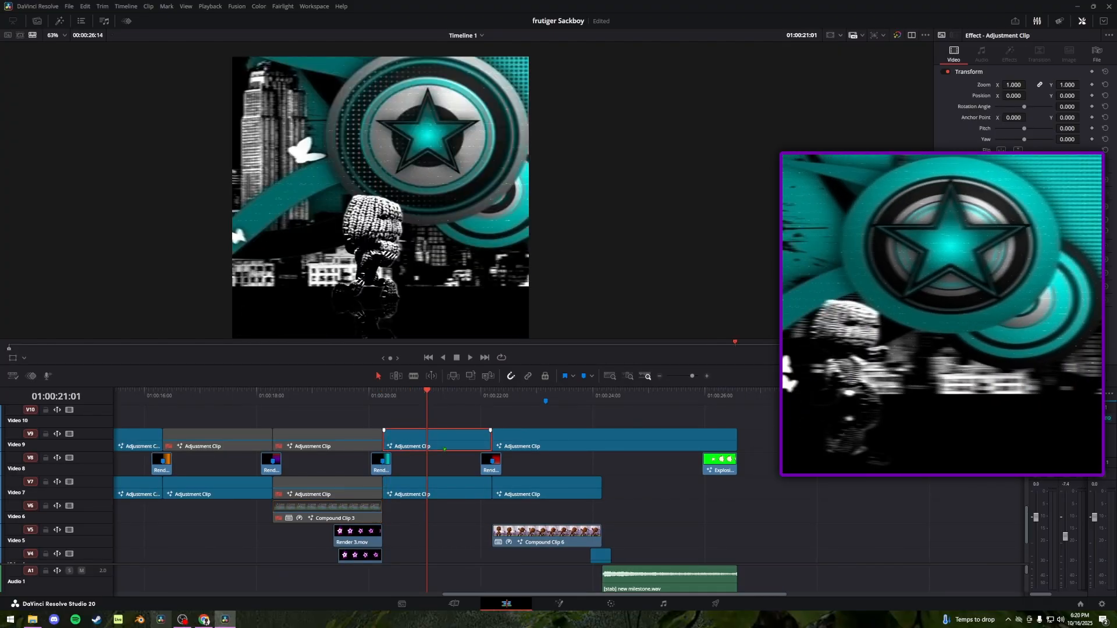
# Disable the adjustment clips on Video 9 and Video 7 over the teal city section
pyautogui.press('d')
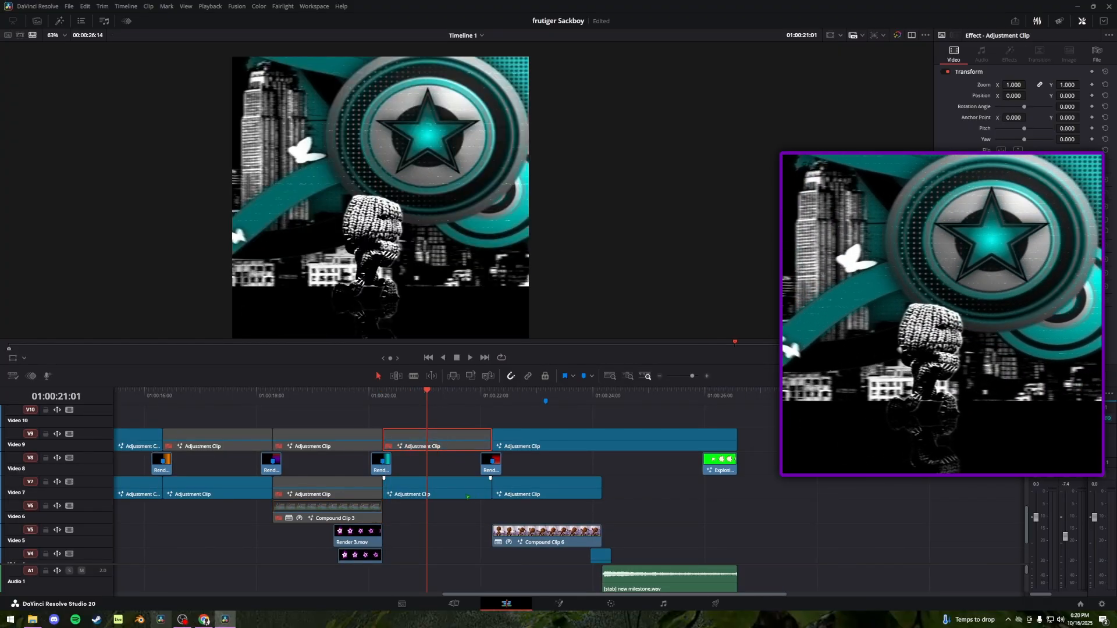
pyautogui.click(442, 495)
pyautogui.press('d')
pyautogui.scroll(-3, 436, 527)
# Toggle Compound Clip 1 off and on to compare the teal scene with and without Sackboy
pyautogui.click(416, 503)
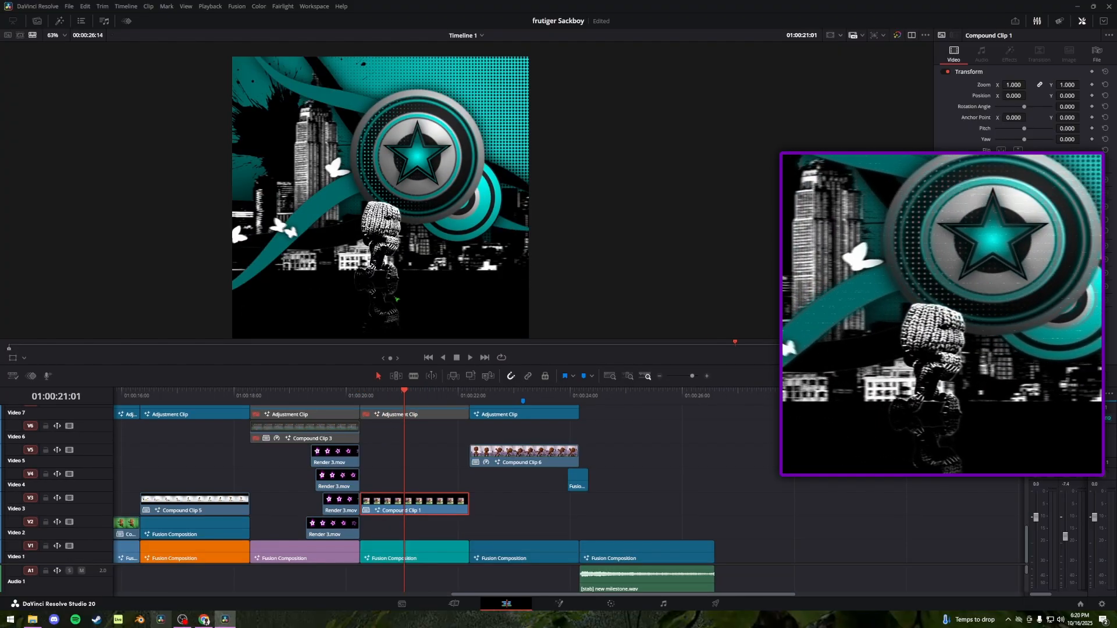
pyautogui.press('d')
pyautogui.press('d')
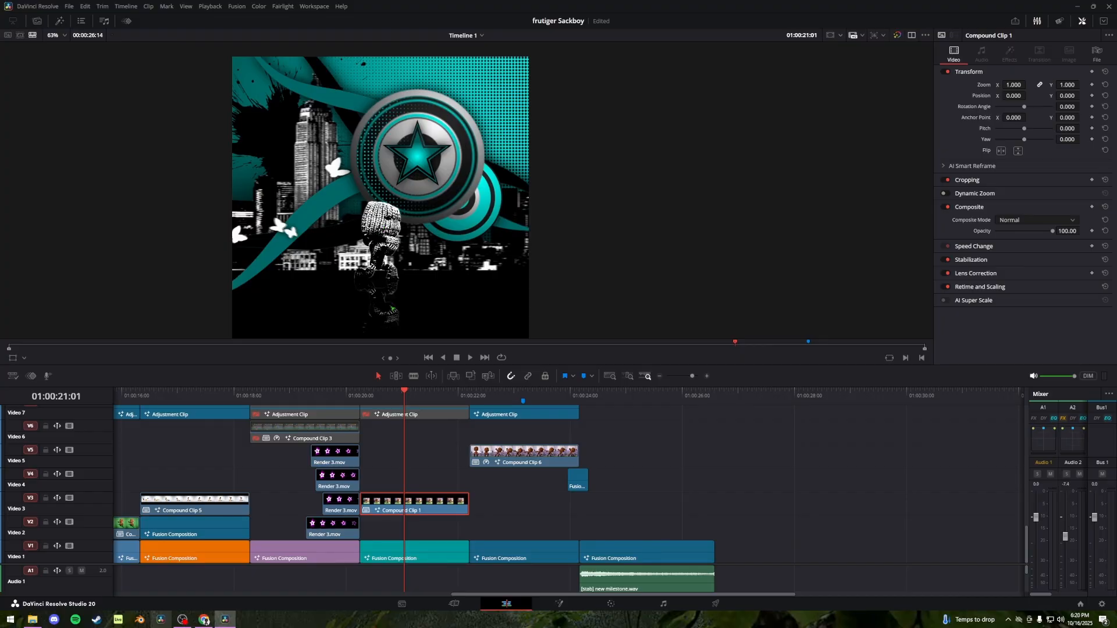
pyautogui.press('d')
pyautogui.press('d')
# Open the teal Fusion Composition on Video 1 in Fusion and view its Background1 gradient
pyautogui.click(388, 550)
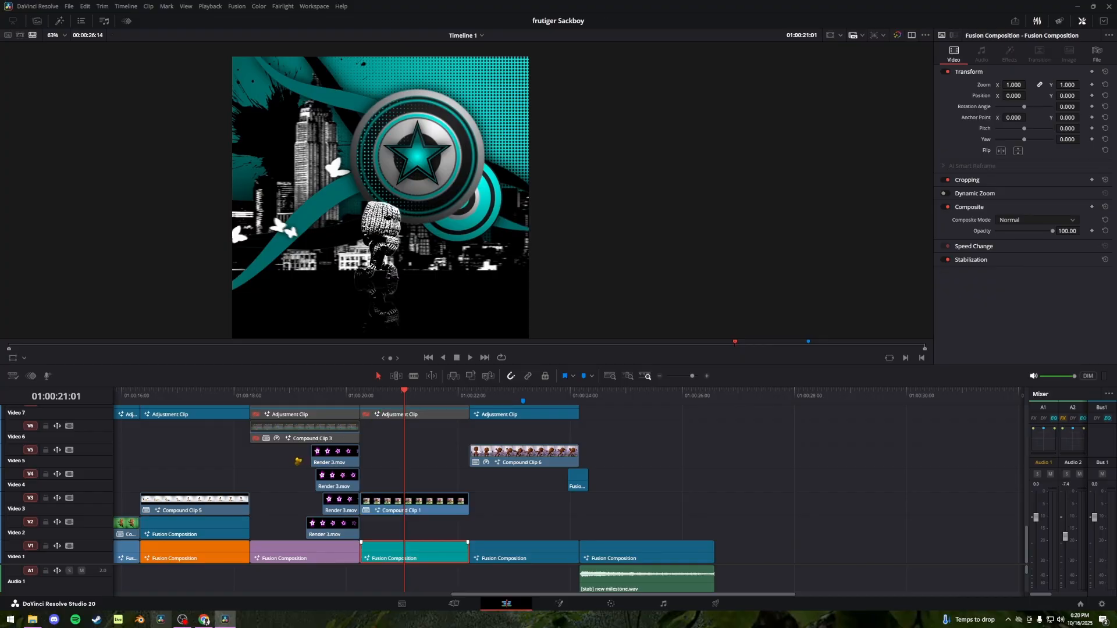
pyautogui.hotkey('shift', '5')
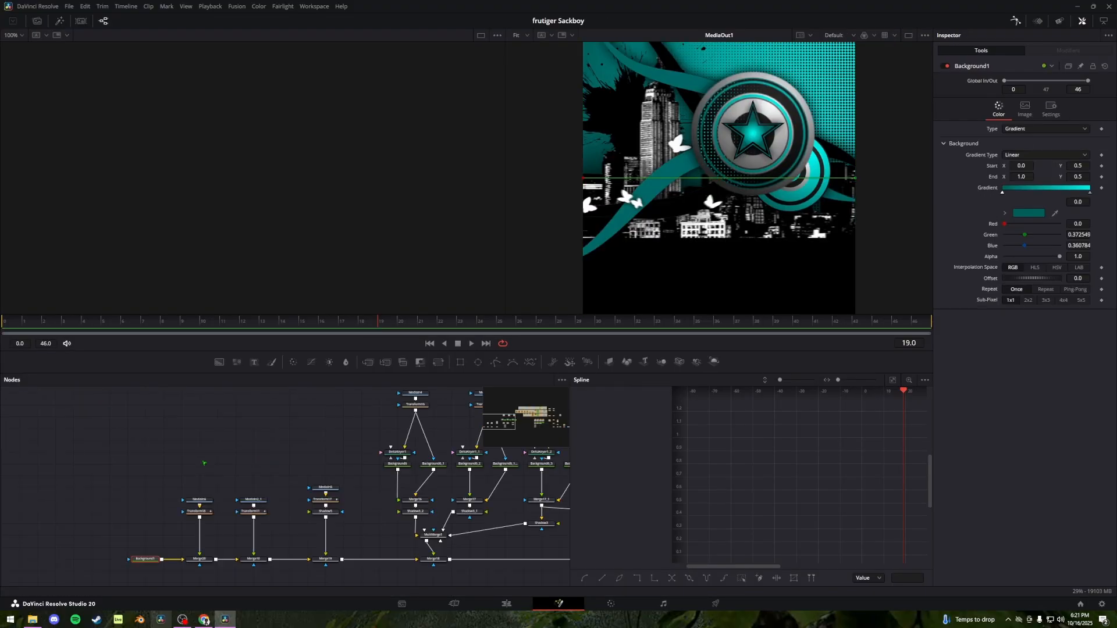
pyautogui.press('1')
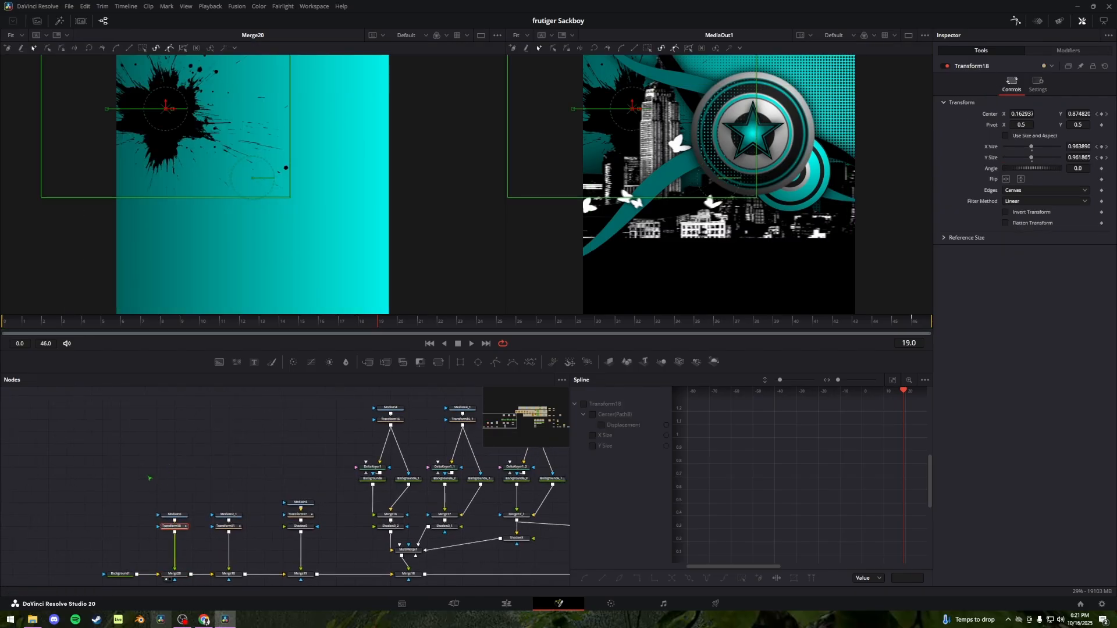
# Show Transform18's position and size curves in the Spline editor and scrub the ink splatter's movement
pyautogui.click(583, 404)
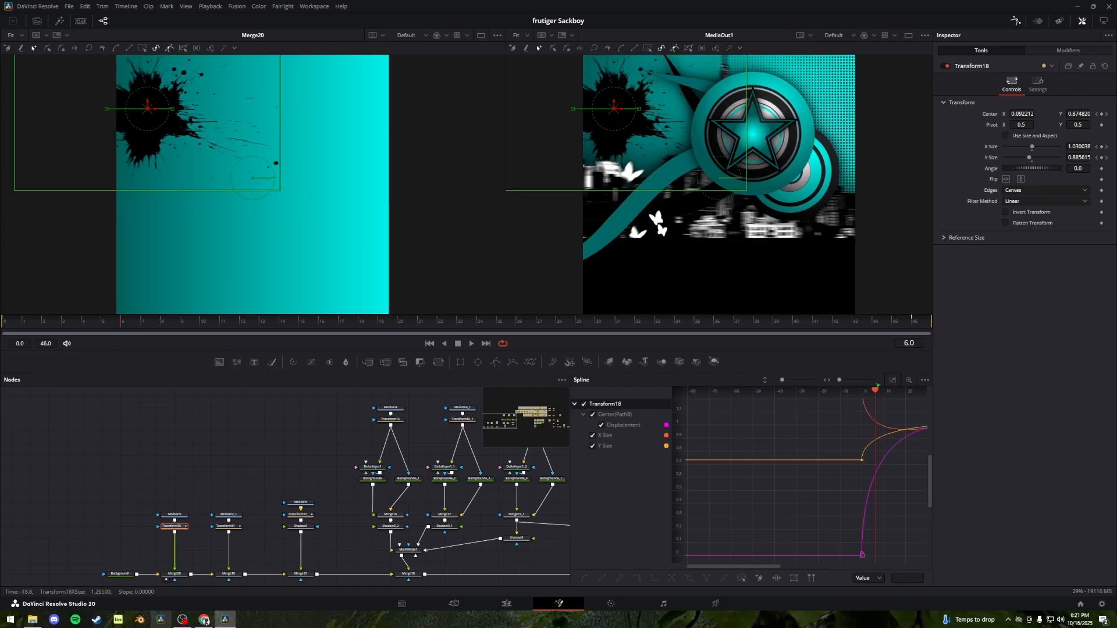
pyautogui.hotkey('ctrl', 'f')
pyautogui.moveTo(42, 323); pyautogui.dragTo(226, 332)
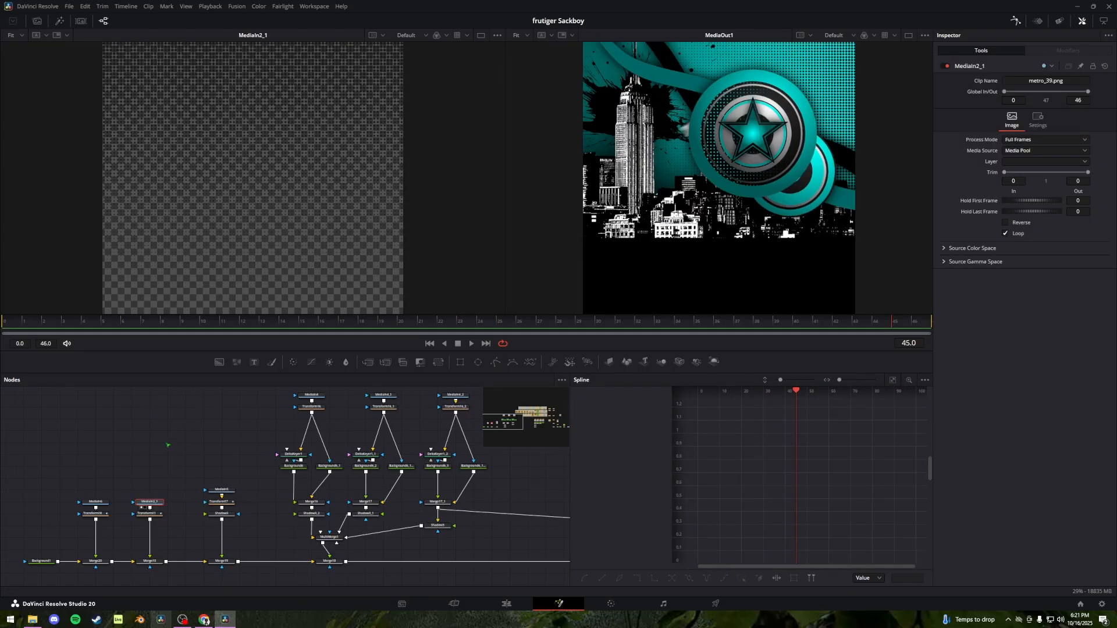
# View the metro_39.png halftone pattern as rotated and scaled by Transform11
pyautogui.click(158, 514)
pyautogui.press('1')
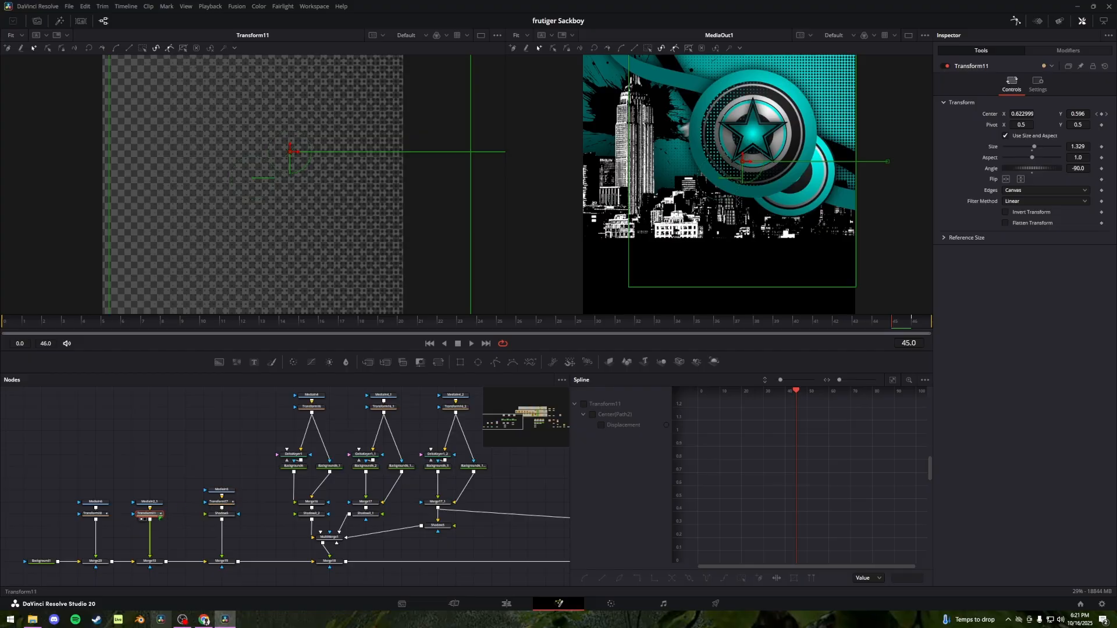
pyautogui.press('1')
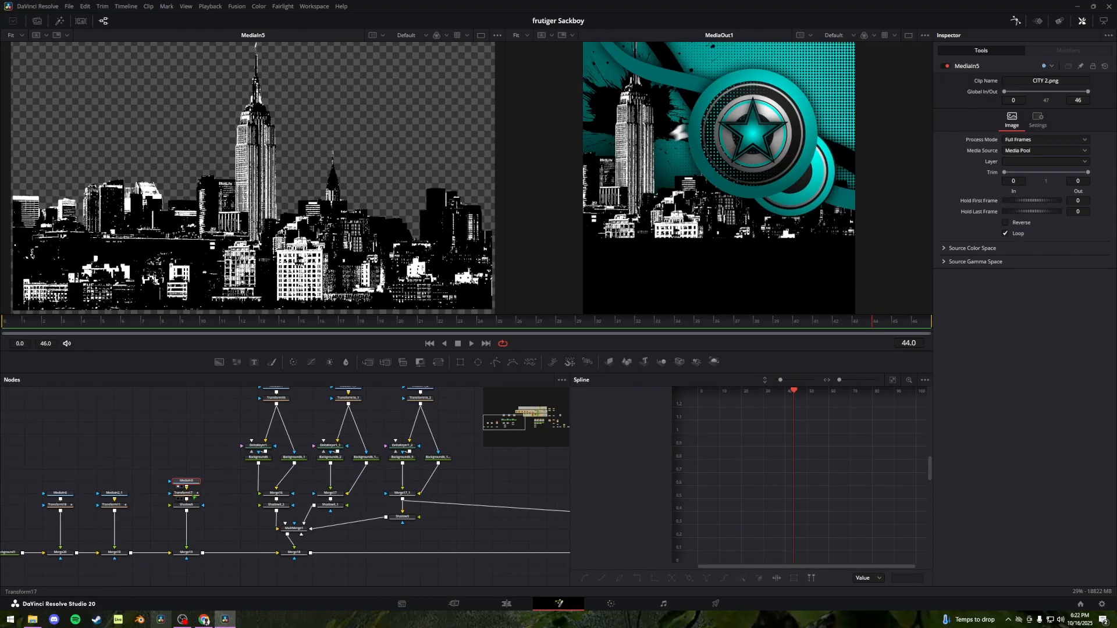
# View the CITY 2.png skyline through Transform17 and Shadow5, and show Transform17's animation curves
pyautogui.click(194, 495)
pyautogui.press('1')
pyautogui.click(197, 506)
pyautogui.press('1')
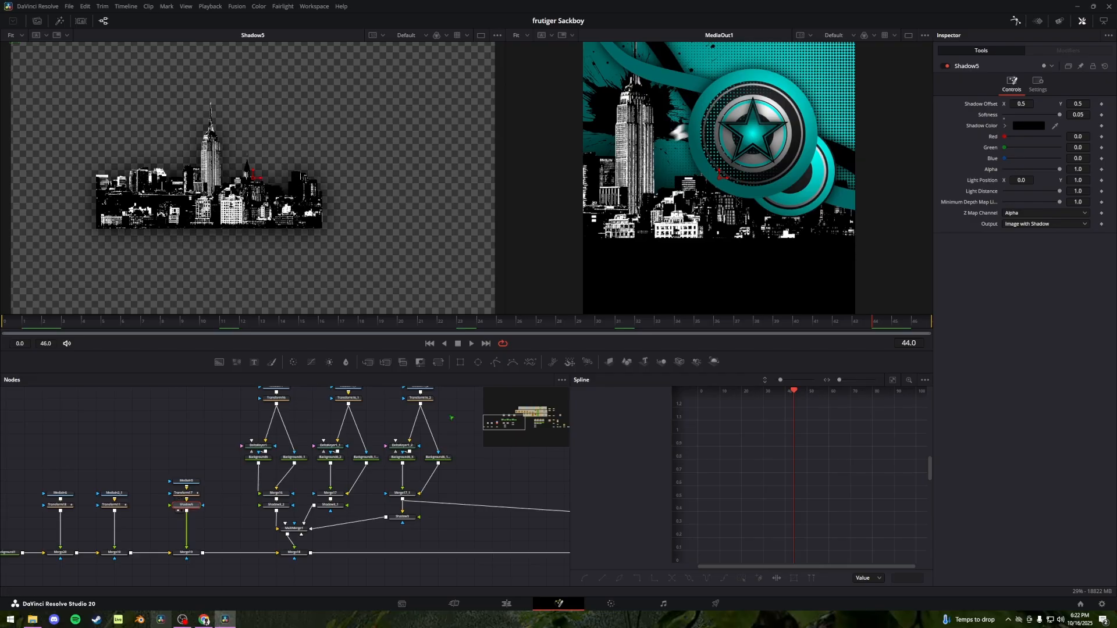
pyautogui.click(198, 494)
pyautogui.click(584, 404)
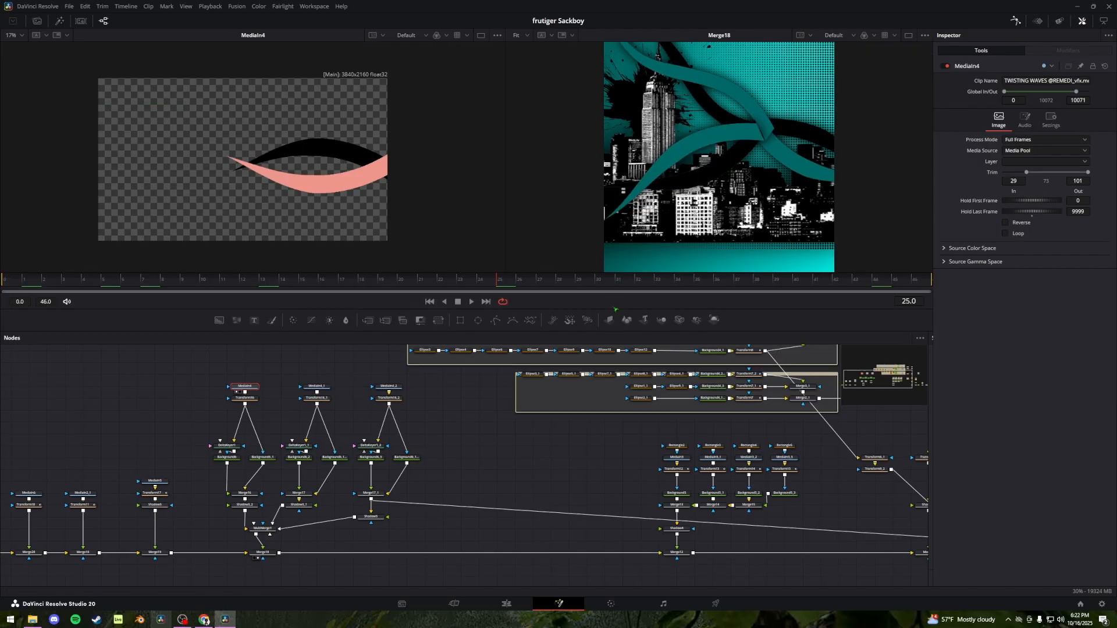
# Enlarge the viewers and compare the twisting waves clips in MediaIn4_1 and MediaIn4_2 with the Merge18 composite
pyautogui.moveTo(615, 309); pyautogui.dragTo(615, 358)
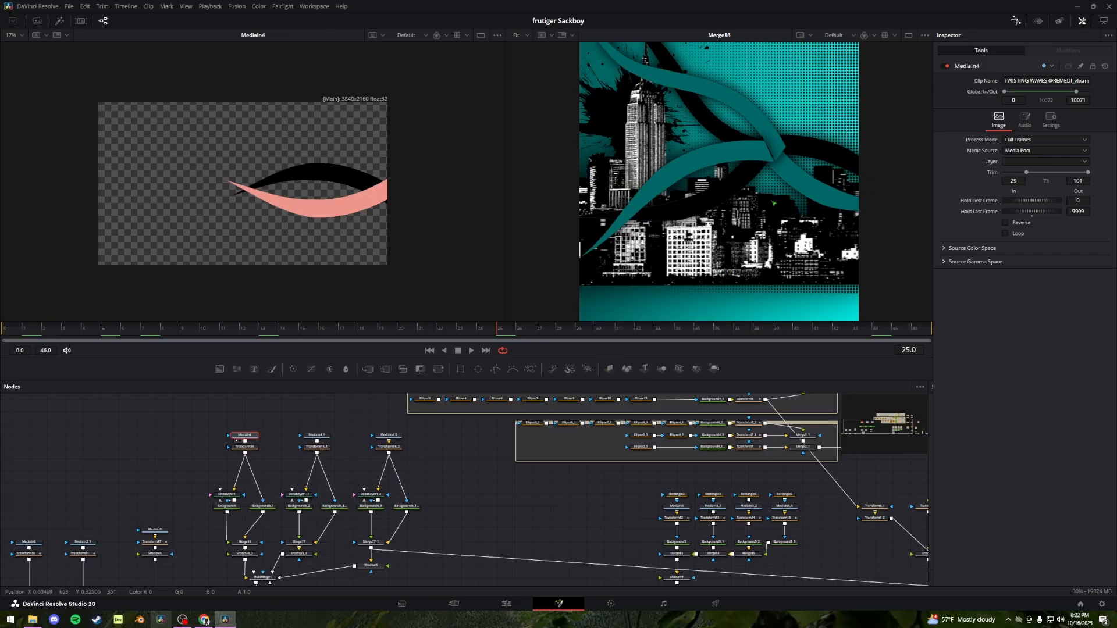
pyautogui.moveTo(771, 202)
pyautogui.mouseDown()
pyautogui.moveTo(751, 211)
pyautogui.moveTo(772, 195)
pyautogui.mouseUp()
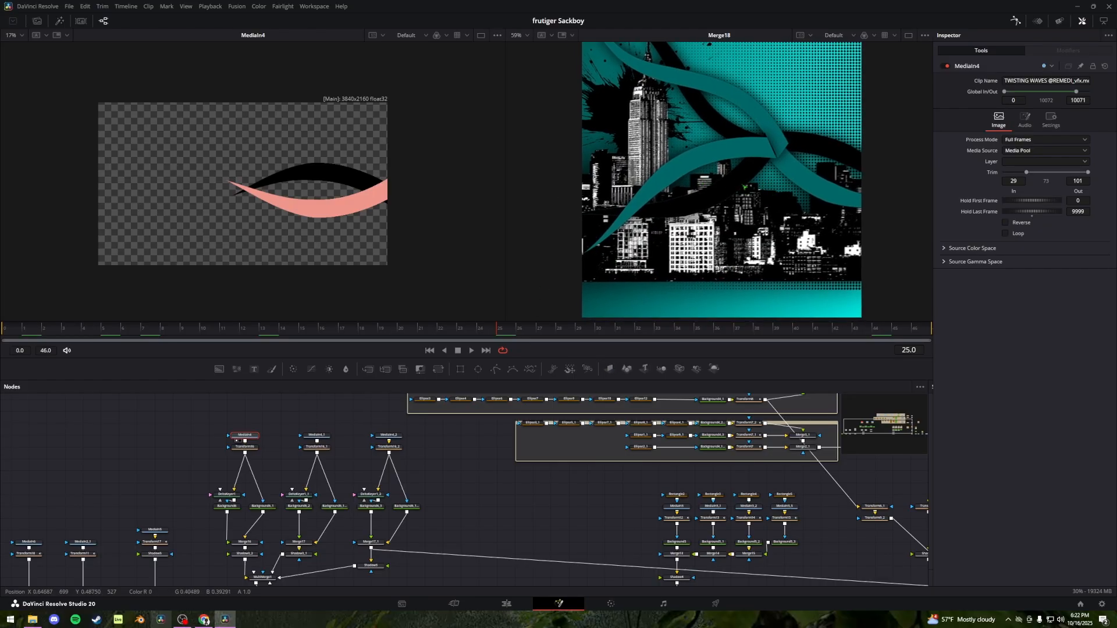
pyautogui.click(322, 435)
pyautogui.press('1')
pyautogui.click(388, 436)
pyautogui.press('1')
pyautogui.moveTo(388, 435); pyautogui.dragTo(361, 428)
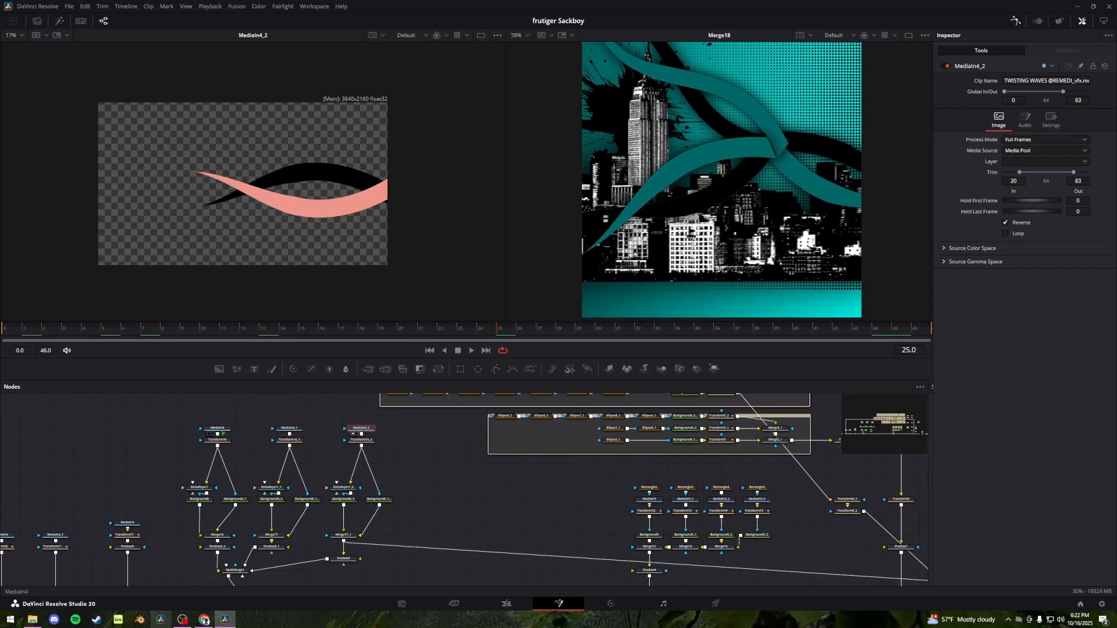
# View the MediaIn4 twisting waves source clip and play the animation alongside the Merge18 composite
pyautogui.click(218, 428)
pyautogui.press('1')
pyautogui.click(295, 429)
pyautogui.moveTo(357, 327); pyautogui.dragTo(581, 317)
pyautogui.press('space')
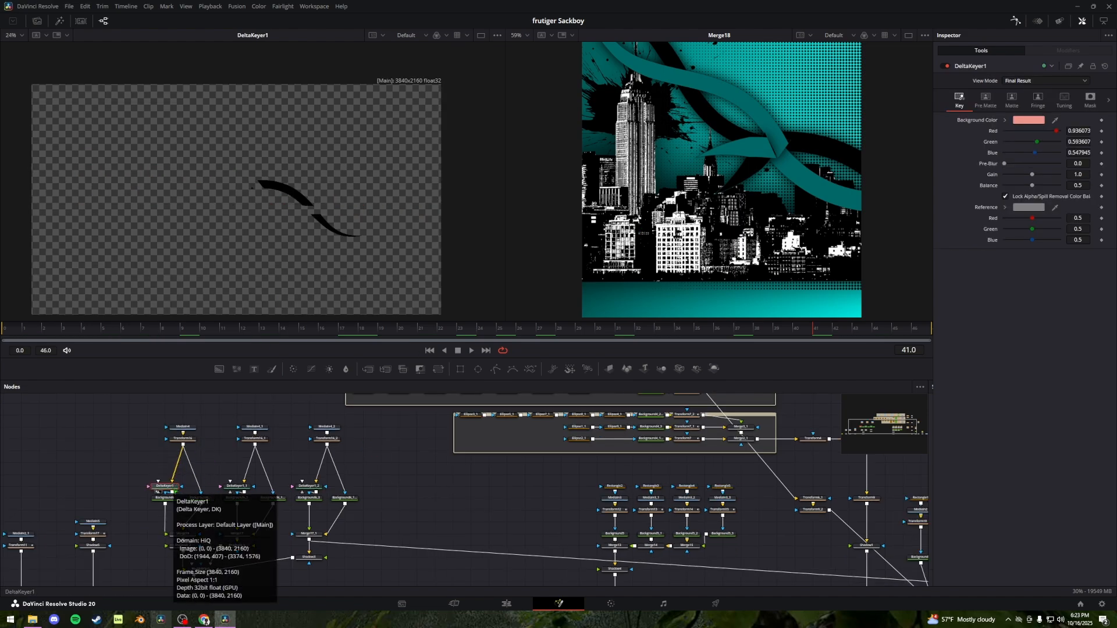
pyautogui.moveTo(182, 427); pyautogui.dragTo(227, 207)
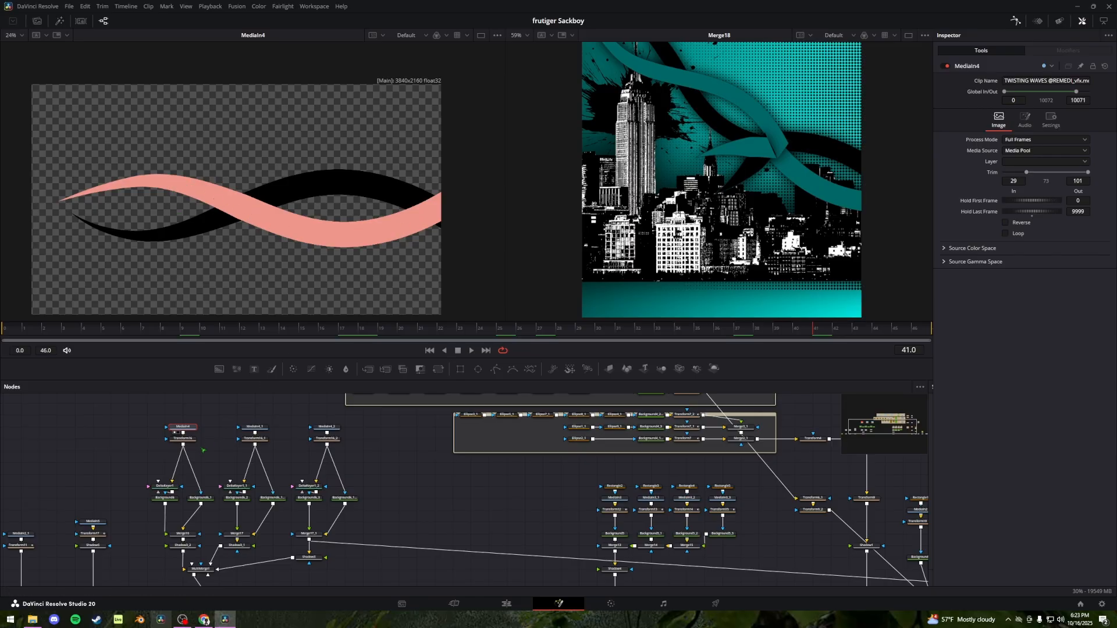
# Inspect DeltaKeyer1's isolated black wave and the black Background6 node that uses it as a mask
pyautogui.click(176, 486)
pyautogui.press('1')
pyautogui.click(175, 498)
pyautogui.press('1')
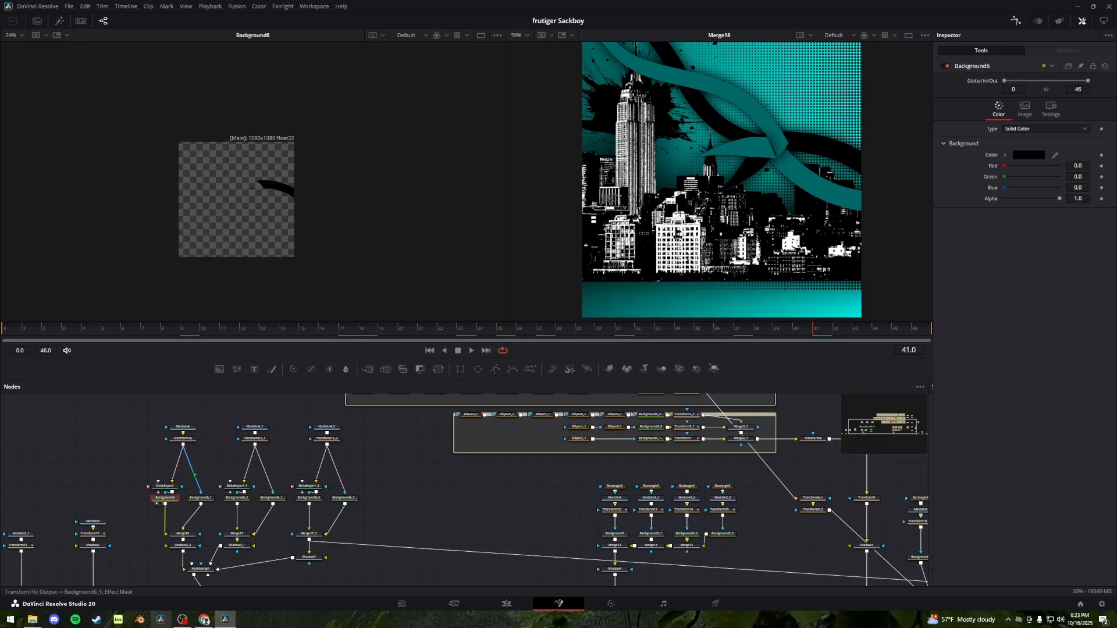
pyautogui.click(165, 486)
pyautogui.scroll(3, 190, 477)
pyautogui.click(157, 512)
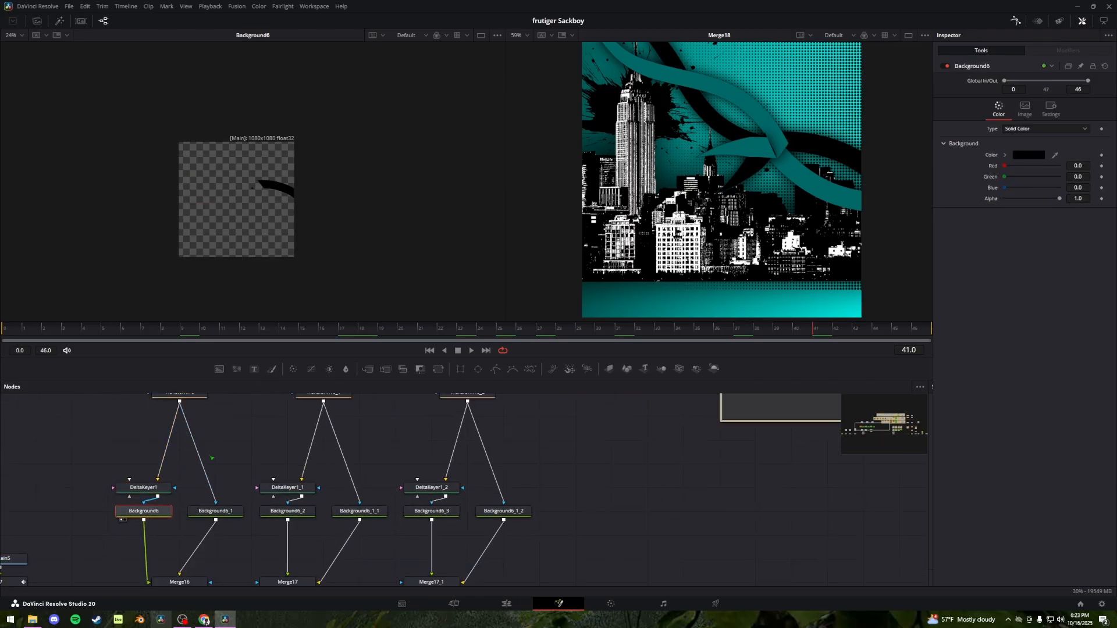
# View the teal Background6_1 wave and its combination with the black wave in Merge16
pyautogui.scroll(-4, 213, 456)
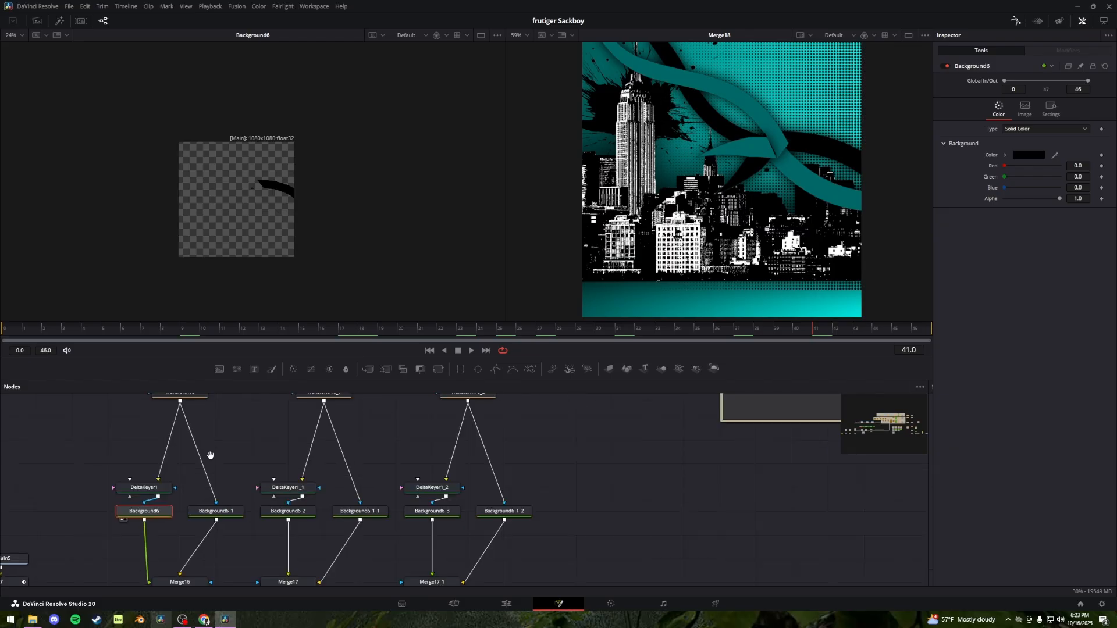
pyautogui.click(213, 495)
pyautogui.press('1')
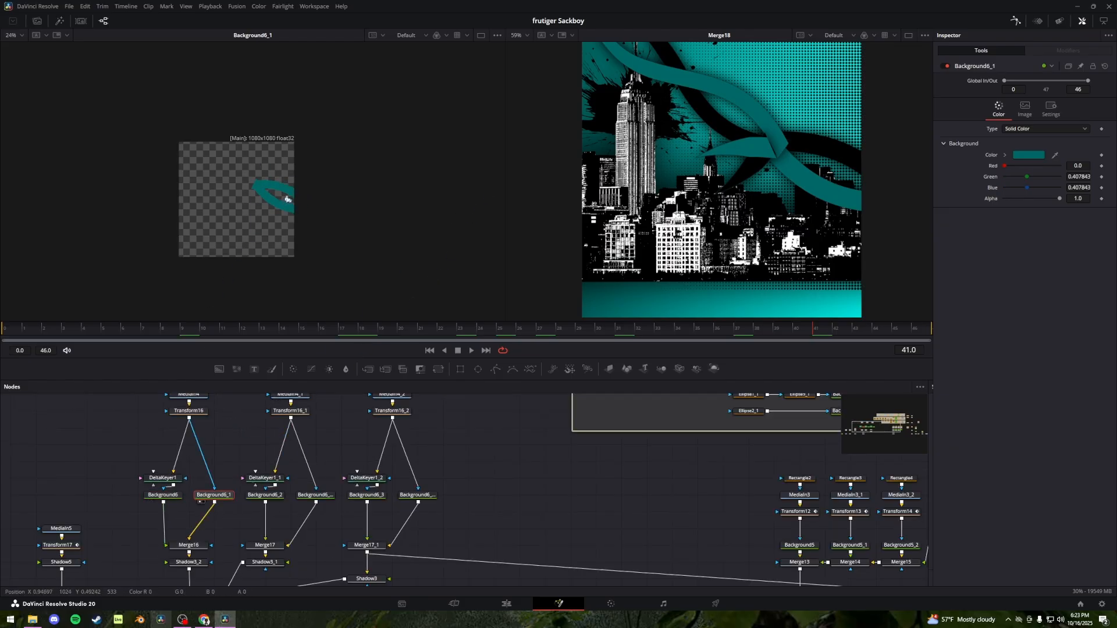
pyautogui.moveTo(190, 523); pyautogui.dragTo(197, 469)
pyautogui.click(207, 492)
pyautogui.press('1')
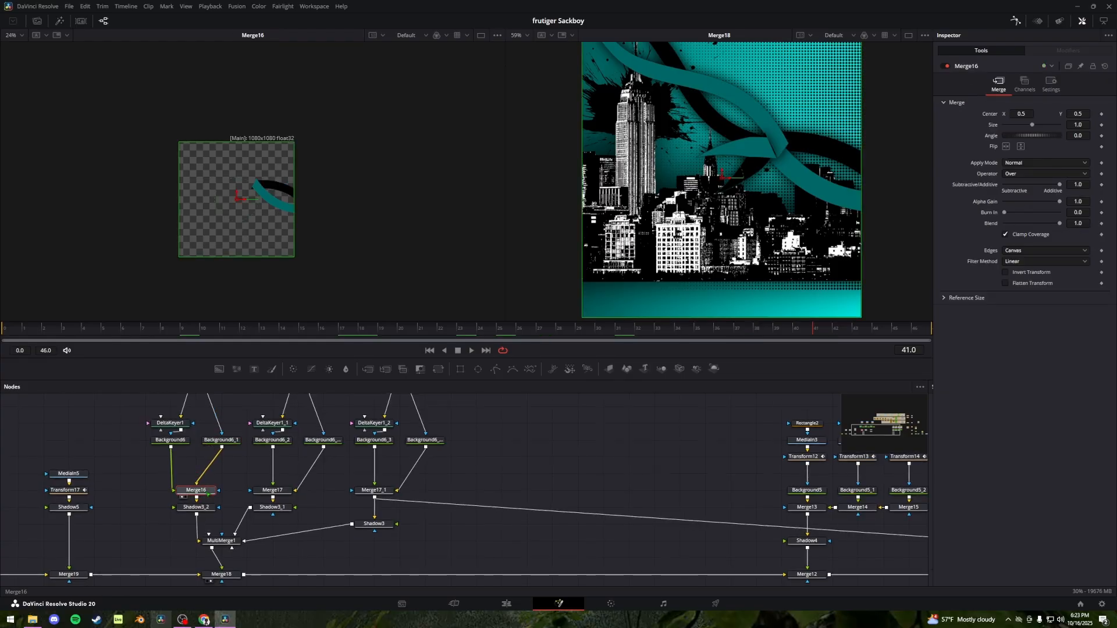
pyautogui.scroll(2, 273, 198)
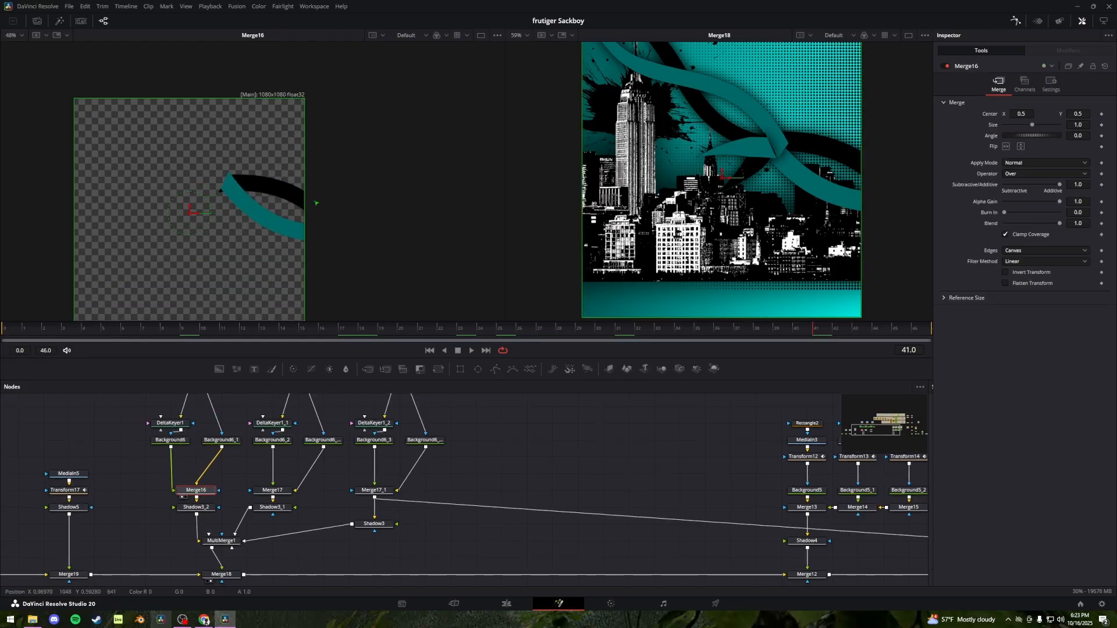
# View the combined shadowed waves in MultiMerge1 and scrub through their animation
pyautogui.moveTo(374, 442)
pyautogui.mouseDown()
pyautogui.moveTo(328, 499)
pyautogui.moveTo(372, 438)
pyautogui.mouseUp()
pyautogui.click(218, 537)
pyautogui.press('1')
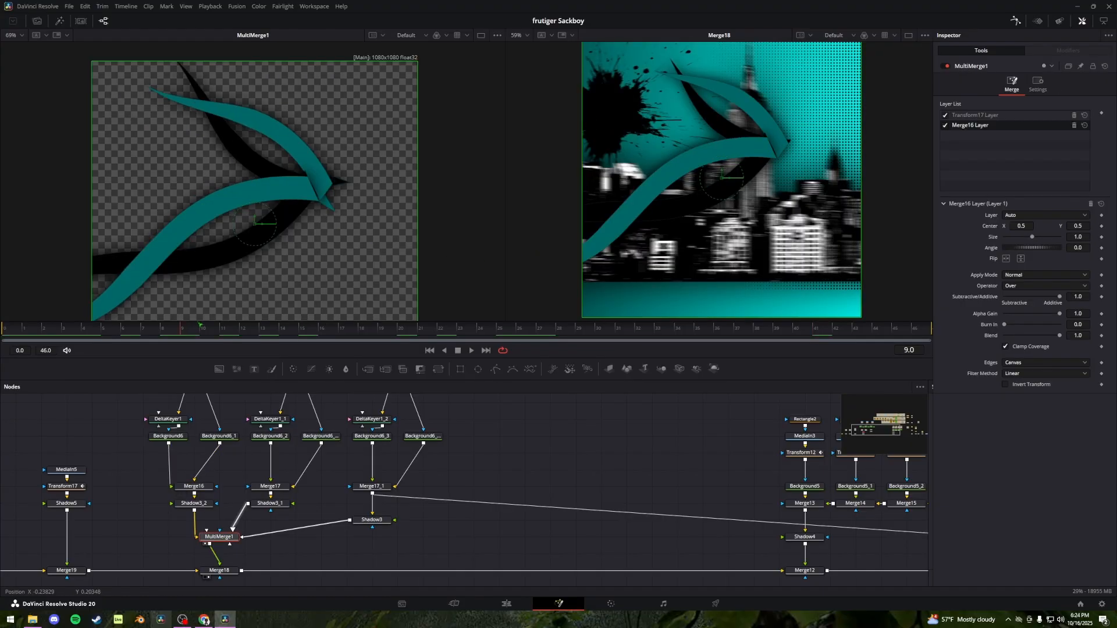
pyautogui.moveTo(201, 327); pyautogui.dragTo(582, 327)
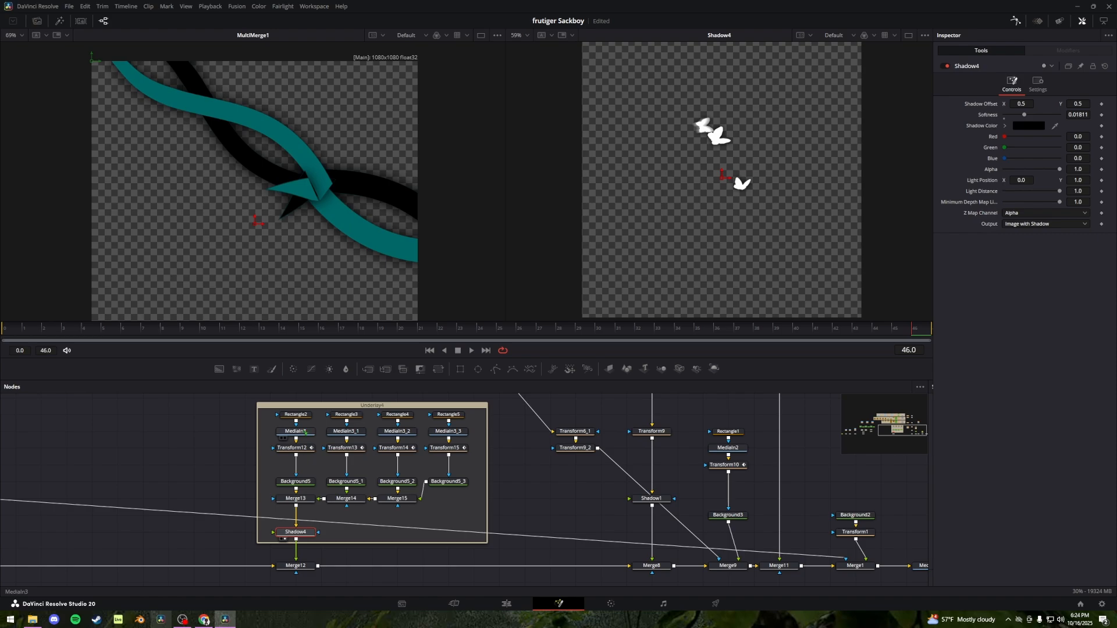
# View the masked pink butterflies.webp clips in MediaIn3 and MediaIn3_1 beside the Shadow4 result
pyautogui.click(295, 431)
pyautogui.press('1')
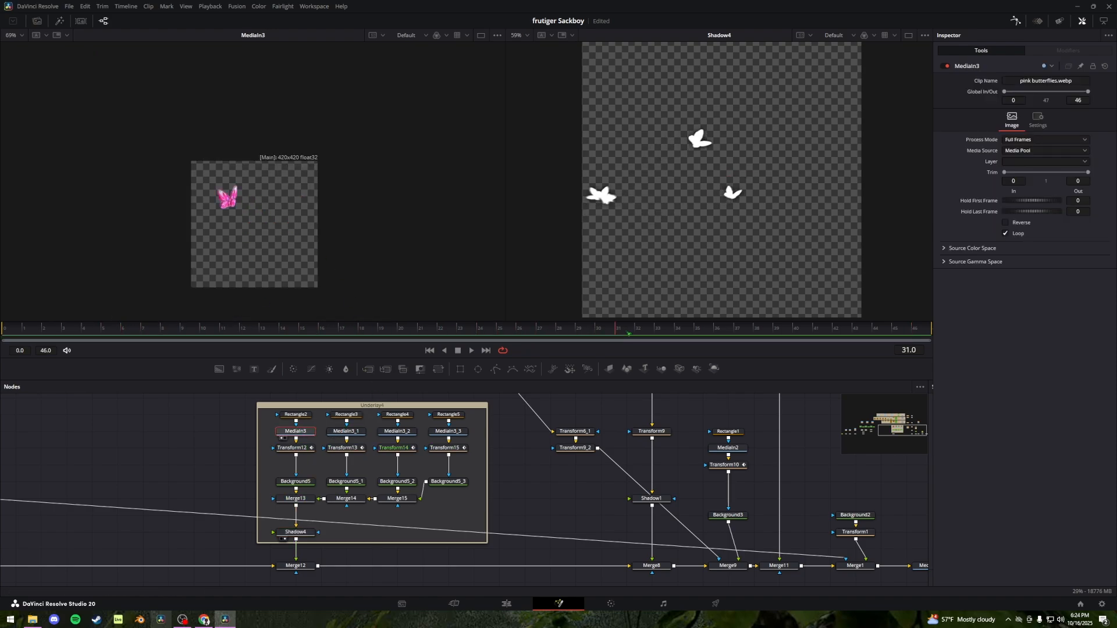
pyautogui.click(344, 431)
pyautogui.press('1')
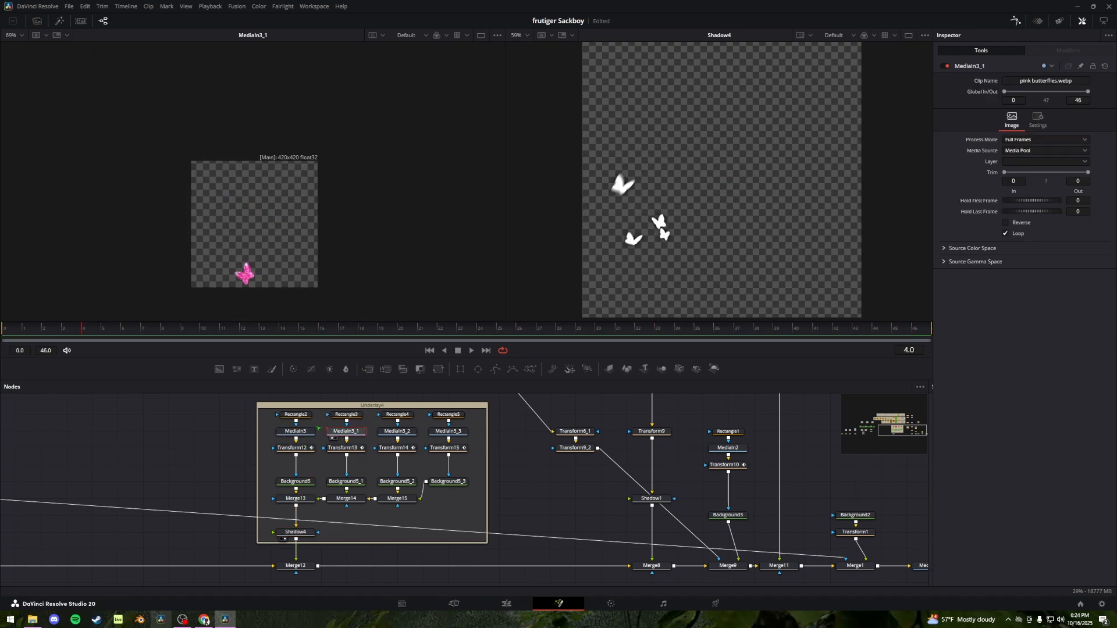
# Detach the Rectangle2 mask from MediaIn3 to show all the butterflies, and reattach it to isolate one
pyautogui.moveTo(306, 422); pyautogui.dragTo(305, 446)
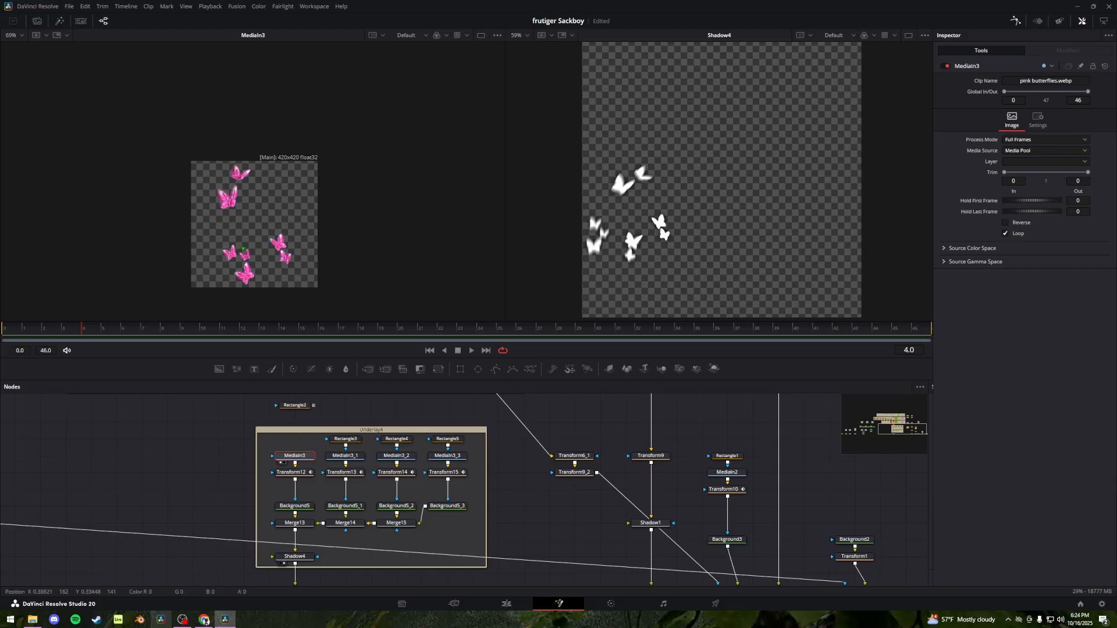
pyautogui.scroll(3, 243, 249)
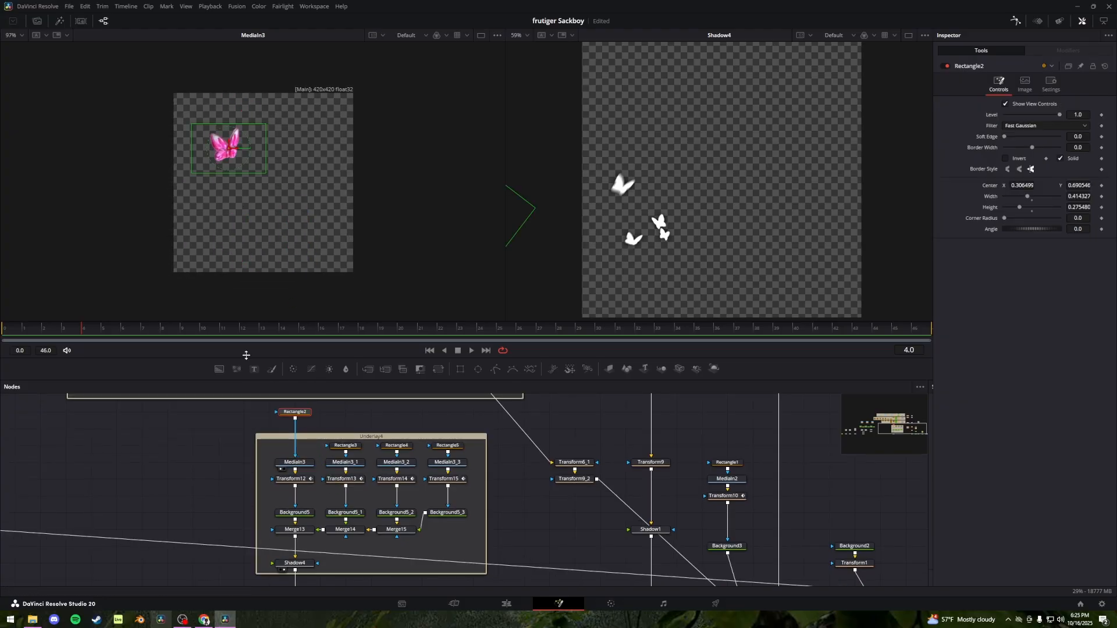
pyautogui.click(111, 332)
# View the isolated butterfly in MediaIn3_3 and move the Rectangle2 node back above MediaIn3 in Underlay4
pyautogui.click(402, 463)
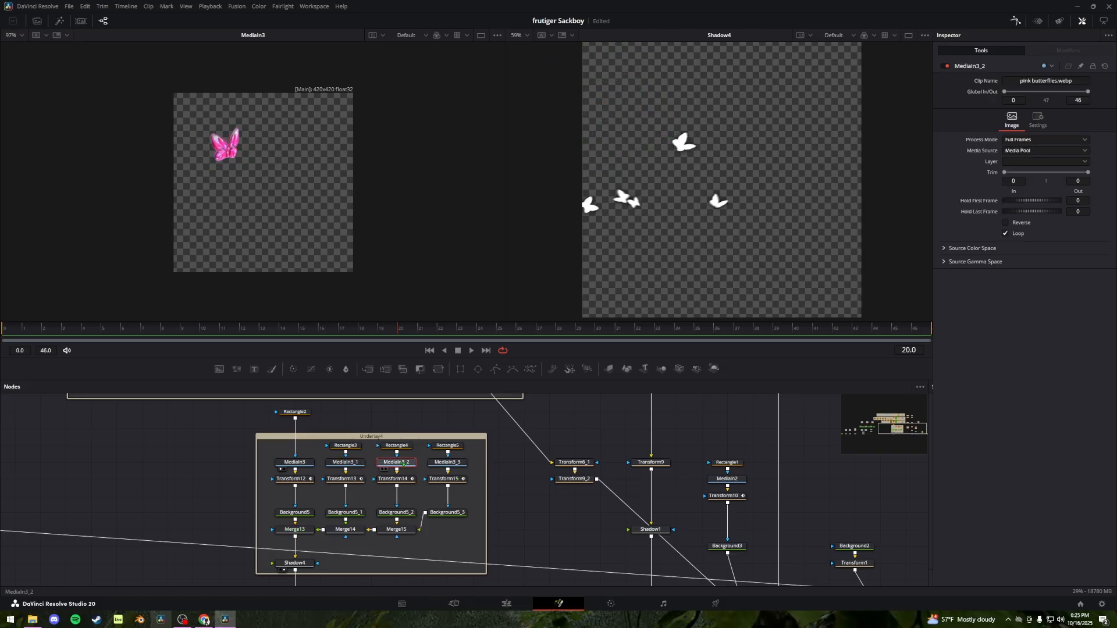
pyautogui.click(447, 462)
pyautogui.press('1')
pyautogui.moveTo(305, 411); pyautogui.dragTo(307, 438)
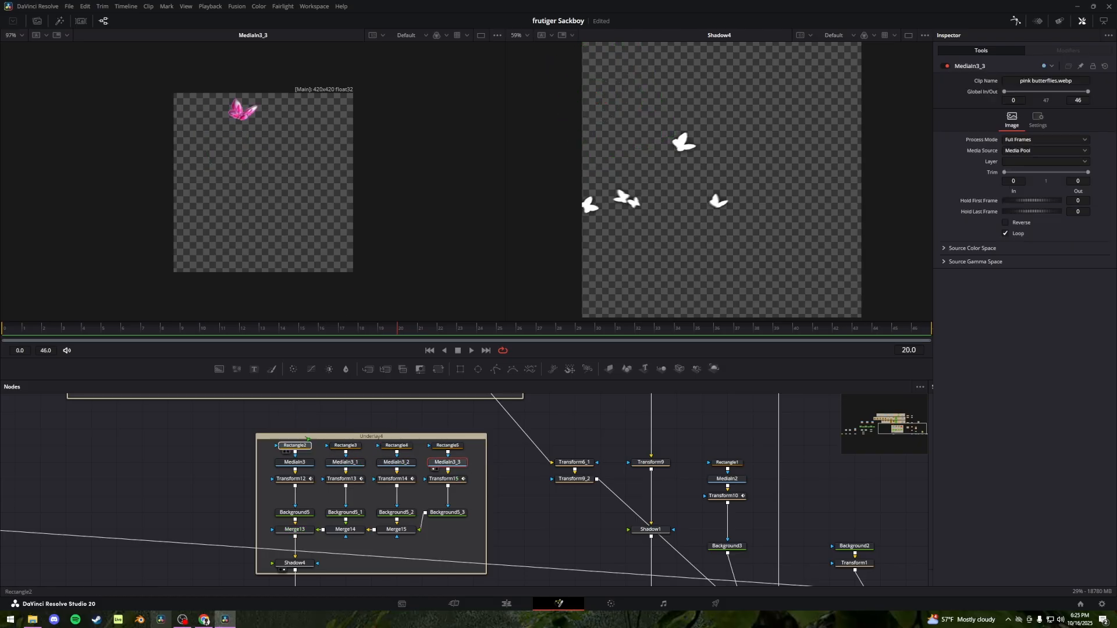
# Show the center path and angle curves of the butterfly nodes Transform12 through Transform15 in the Spline editor
pyautogui.moveTo(408, 428); pyautogui.dragTo(350, 412)
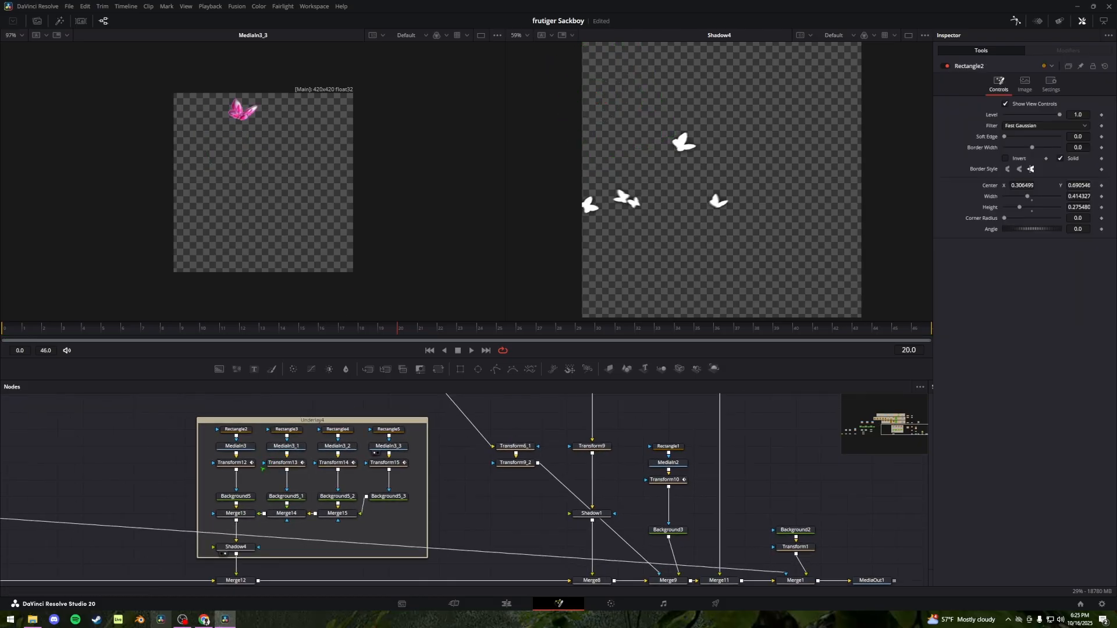
pyautogui.click(232, 463)
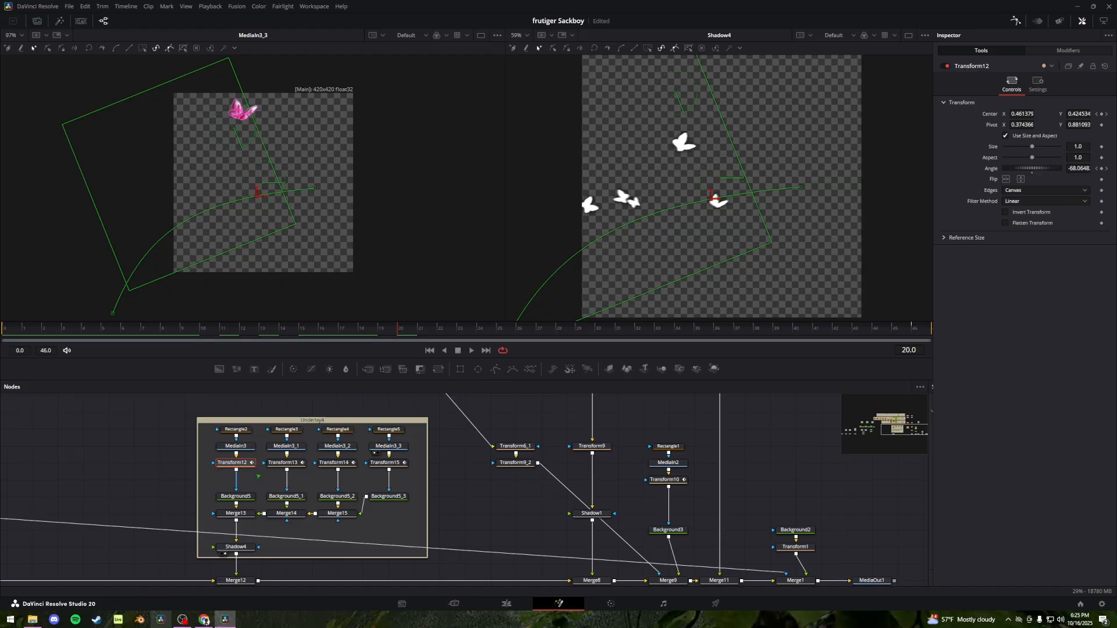
pyautogui.click(278, 463)
pyautogui.press('1')
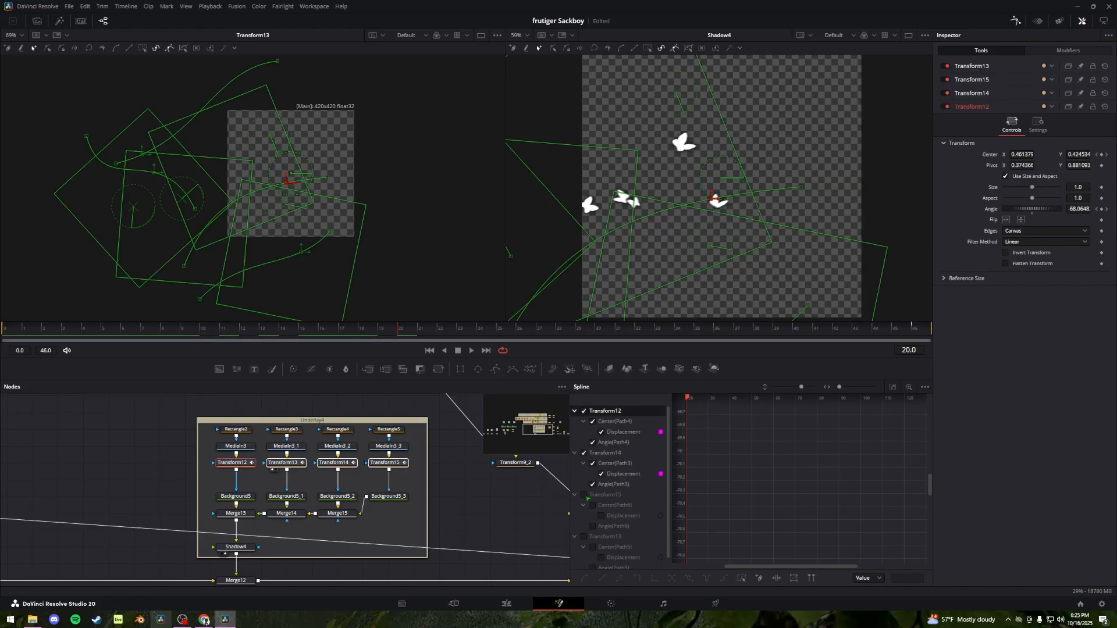
pyautogui.click(605, 493)
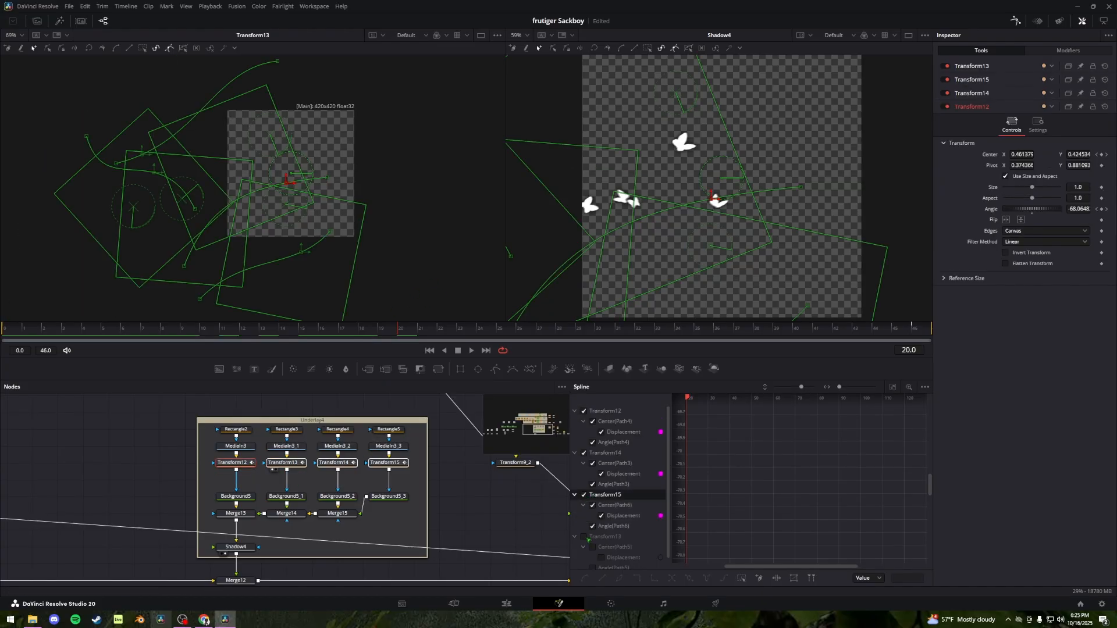
pyautogui.moveTo(603, 494); pyautogui.dragTo(603, 469)
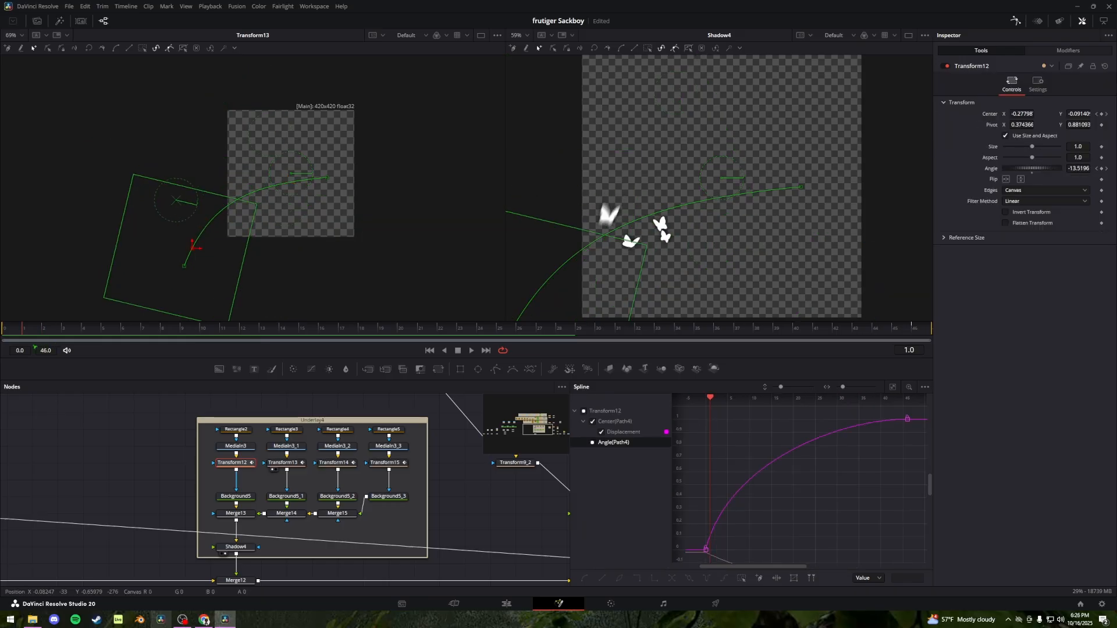
# Scrub the butterfly's movement along Transform12's motion path with its displacement curve displayed
pyautogui.moveTo(26, 337)
pyautogui.mouseDown()
pyautogui.moveTo(386, 334)
pyautogui.moveTo(27, 350)
pyautogui.mouseUp()
pyautogui.scroll(3, 229, 245)
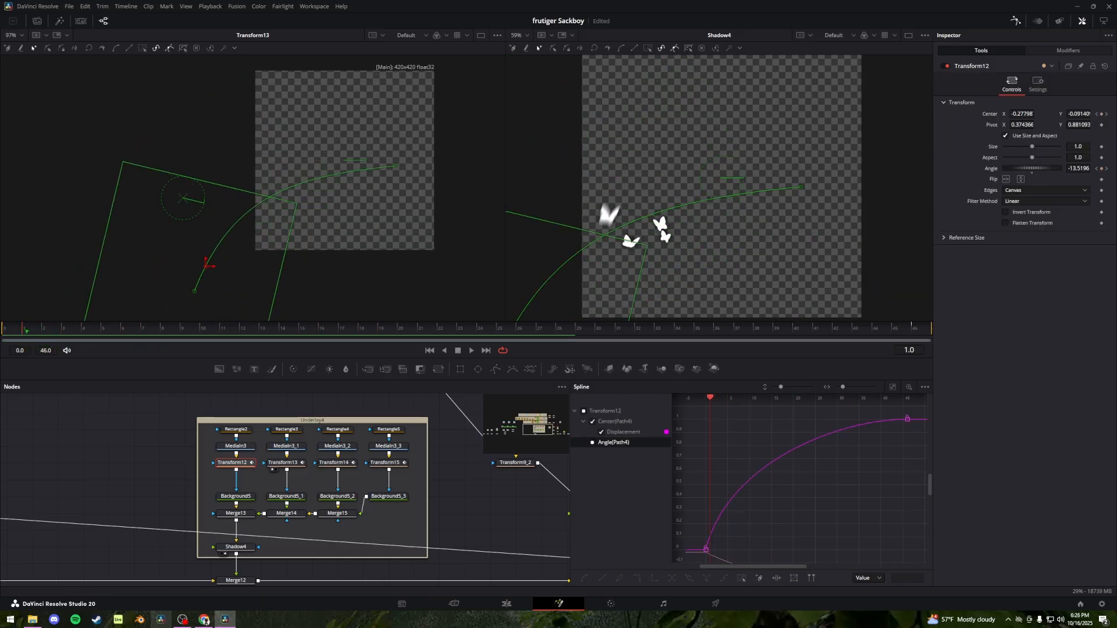
pyautogui.moveTo(25, 330); pyautogui.dragTo(399, 354)
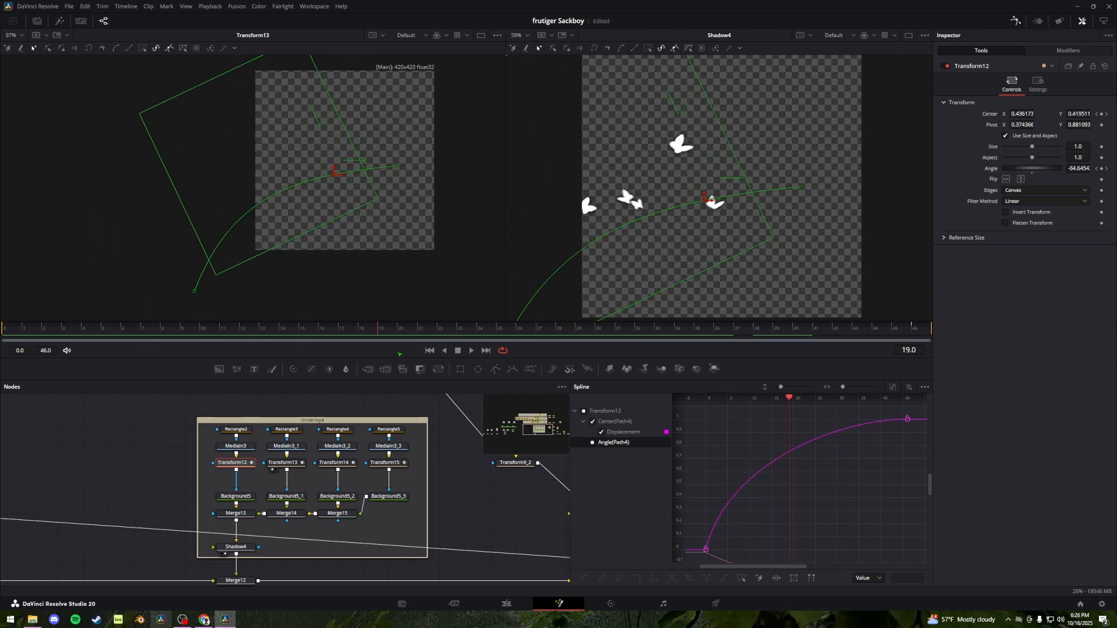
# Compare the motion paths and spline curves of Transform13, Transform14 and Transform15
pyautogui.click(283, 462)
pyautogui.click(341, 464)
pyautogui.click(385, 464)
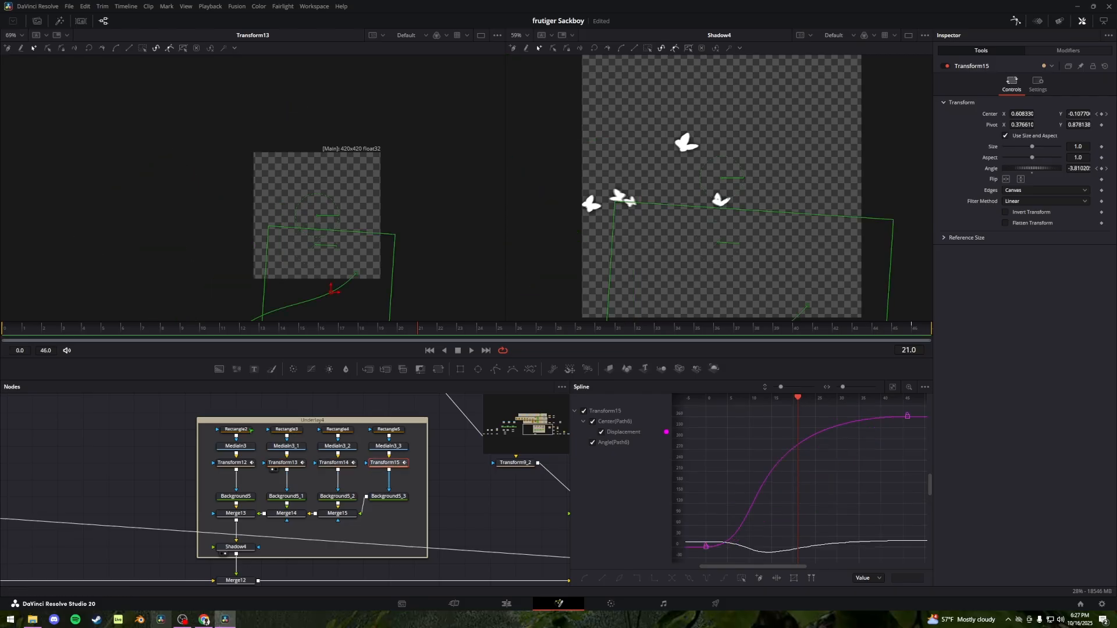
pyautogui.moveTo(235, 318); pyautogui.dragTo(256, 261)
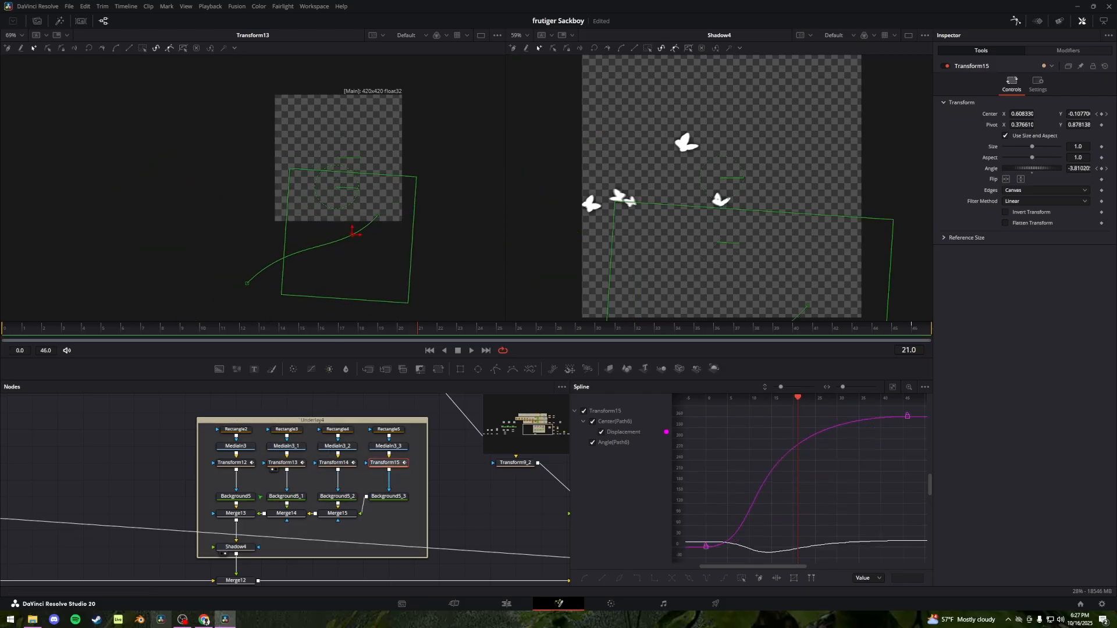
# View the white butterfly fill in Background5 and all the butterflies combined in Merge13
pyautogui.click(236, 496)
pyautogui.press('1')
pyautogui.click(298, 498)
pyautogui.moveTo(299, 485); pyautogui.dragTo(239, 474)
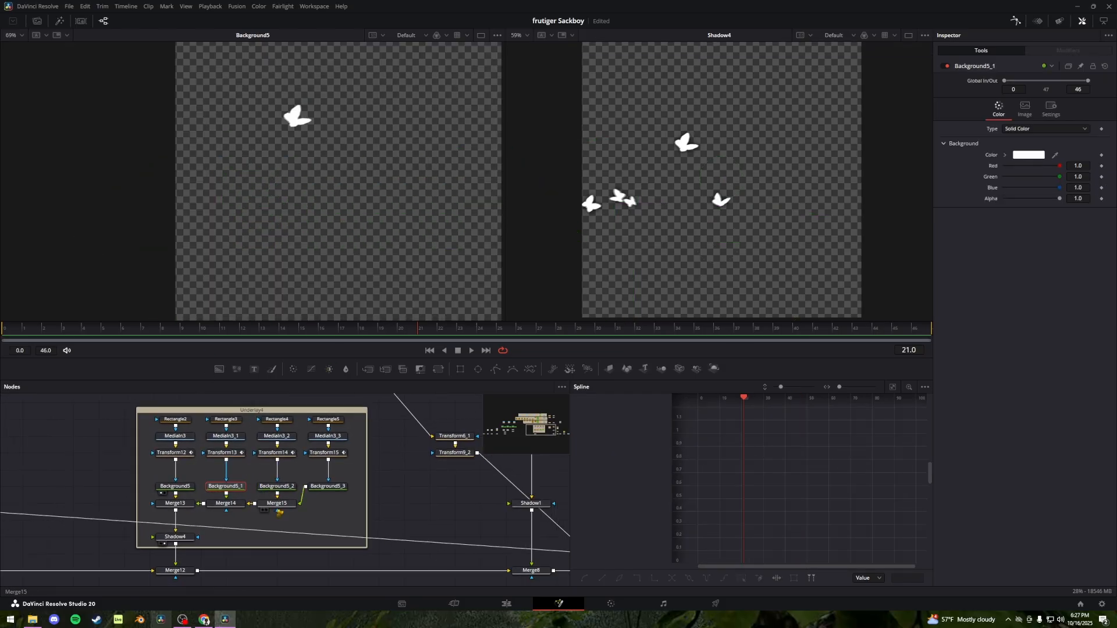
pyautogui.click(175, 503)
pyautogui.moveTo(175, 503); pyautogui.dragTo(220, 488)
pyautogui.press('1')
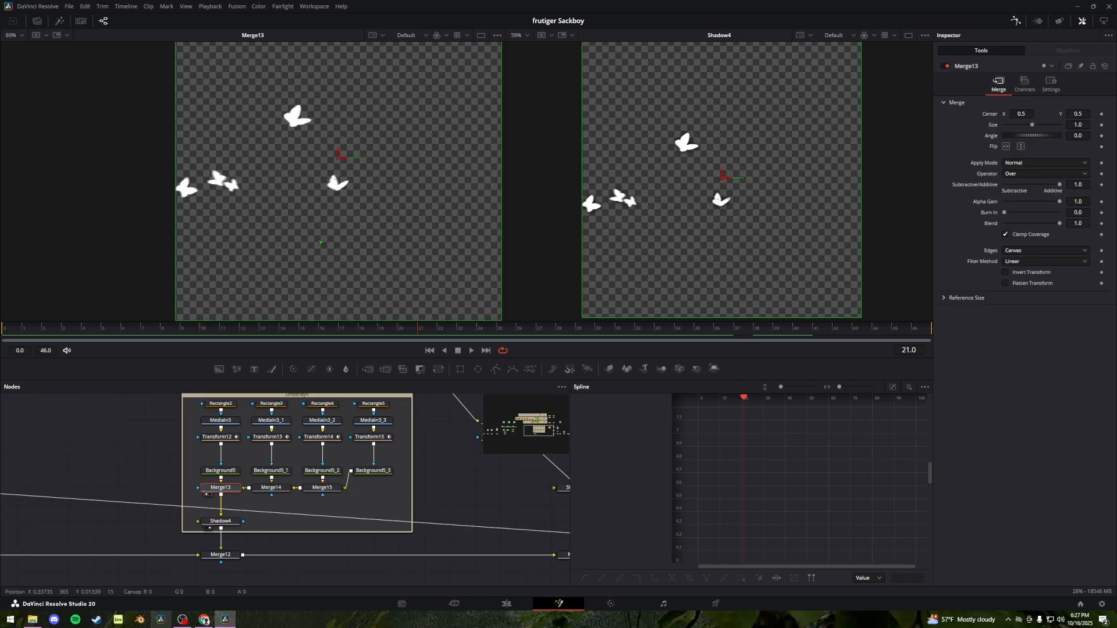
pyautogui.moveTo(323, 240); pyautogui.dragTo(306, 253)
# View the butterflies with Shadow4 applied and play their animation
pyautogui.click(228, 521)
pyautogui.press('1')
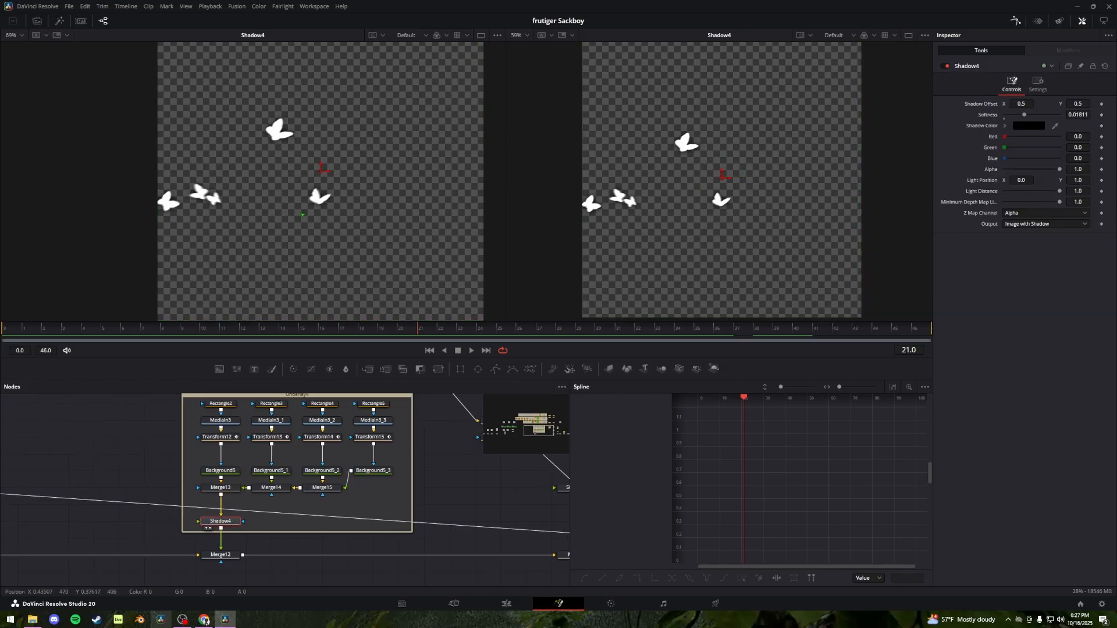
pyautogui.press('space')
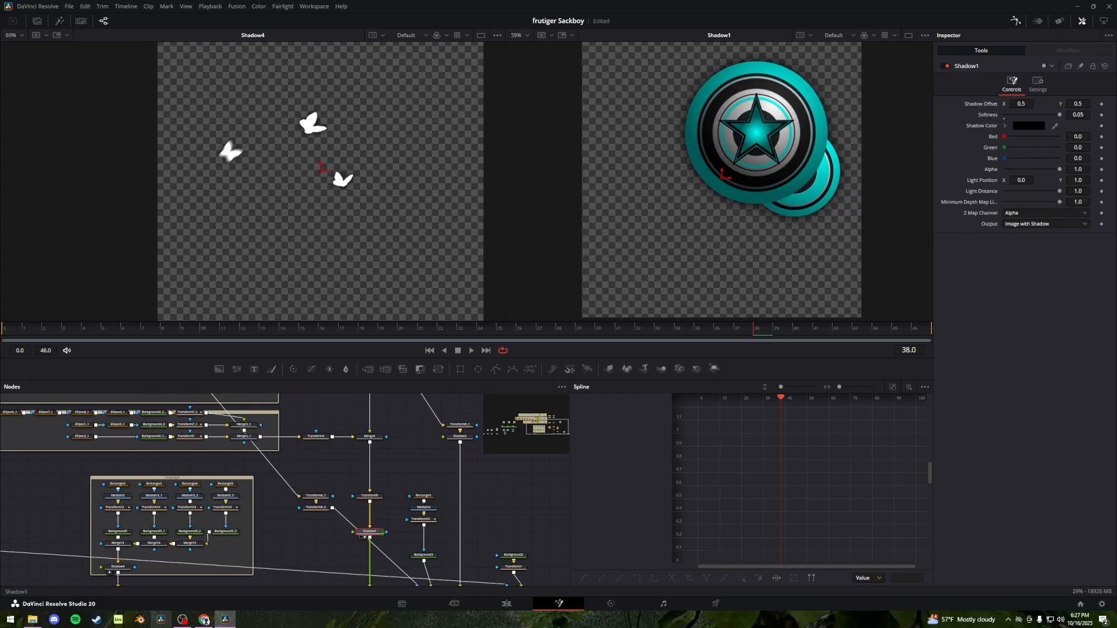
# Trace the circular shield graphics from Shadow1 back to their underlay groups and view Transform4's teal shield
pyautogui.moveTo(384, 537); pyautogui.dragTo(384, 525)
pyautogui.moveTo(401, 473); pyautogui.dragTo(406, 537)
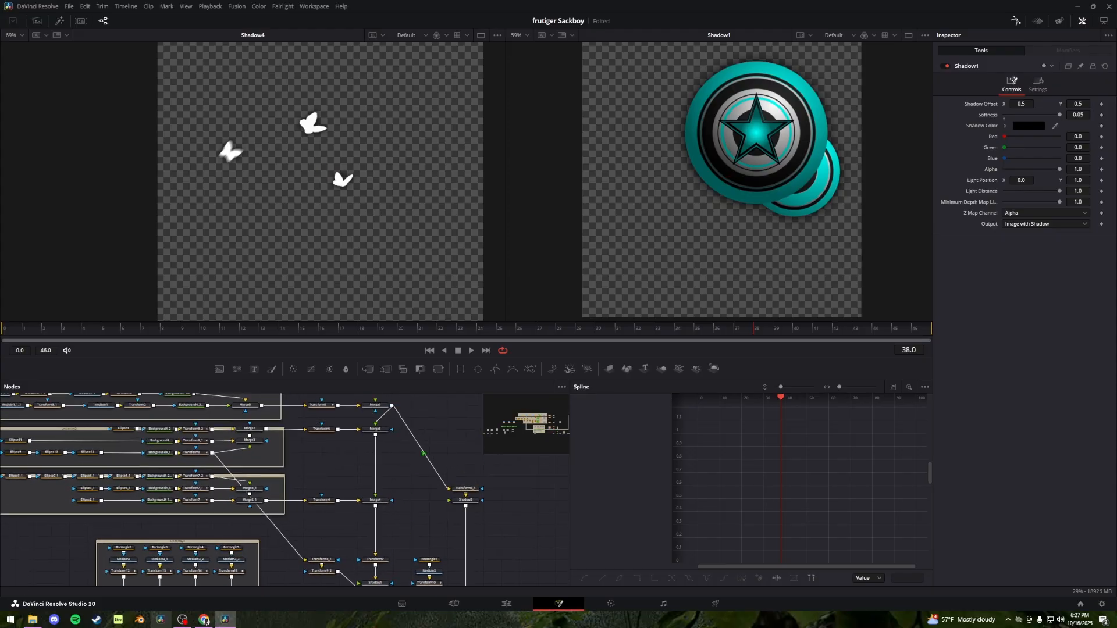
pyautogui.moveTo(353, 454); pyautogui.dragTo(431, 509)
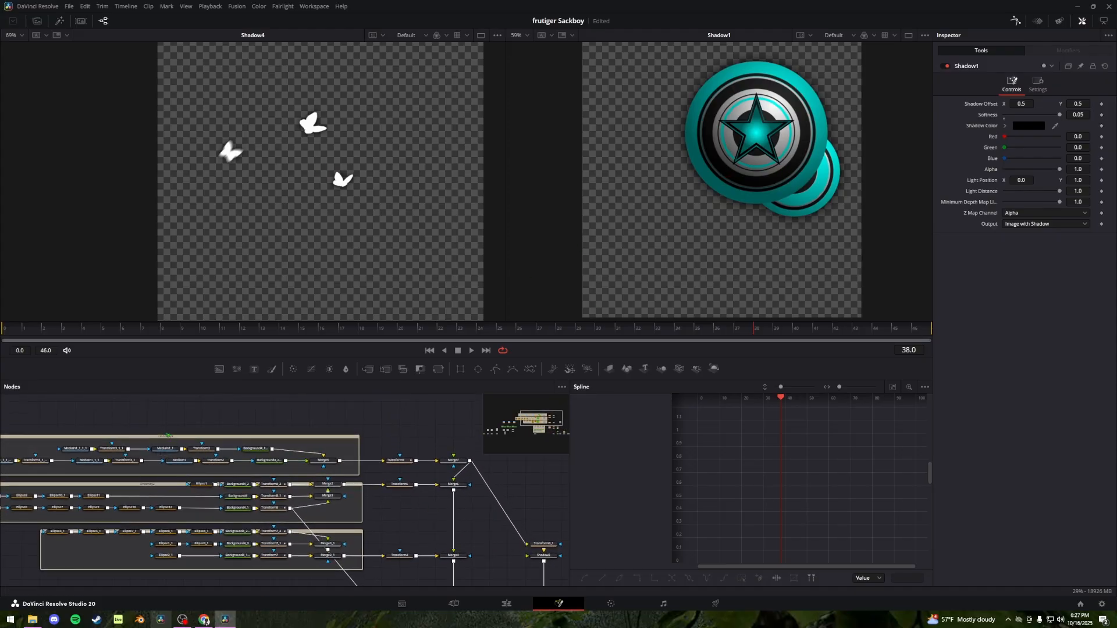
pyautogui.moveTo(167, 435); pyautogui.dragTo(214, 431)
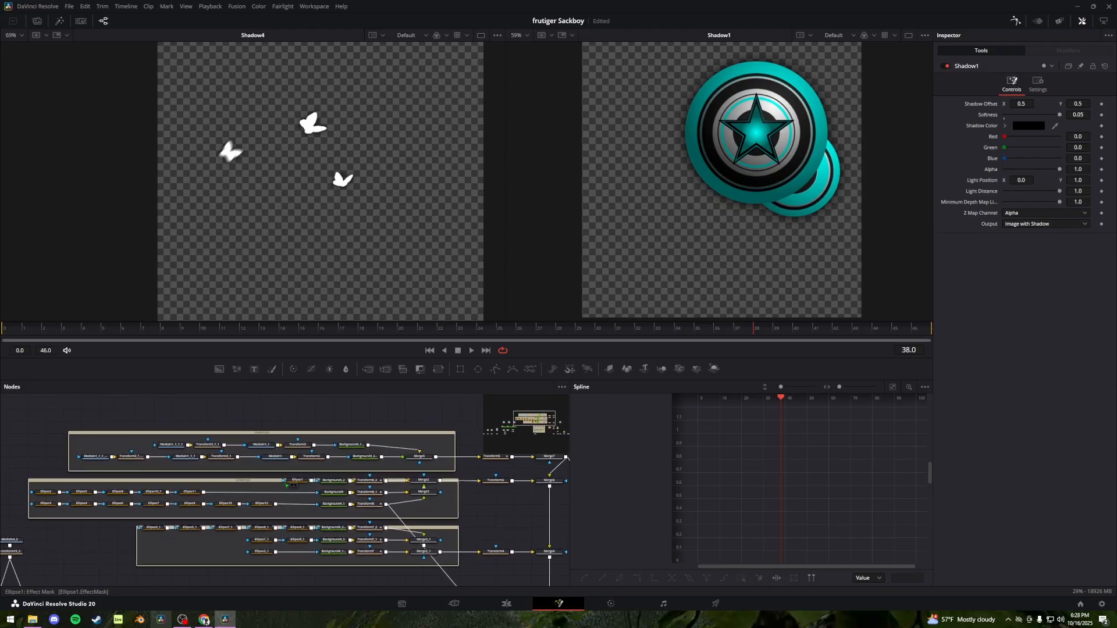
pyautogui.scroll(2, 272, 517)
pyautogui.click(487, 552)
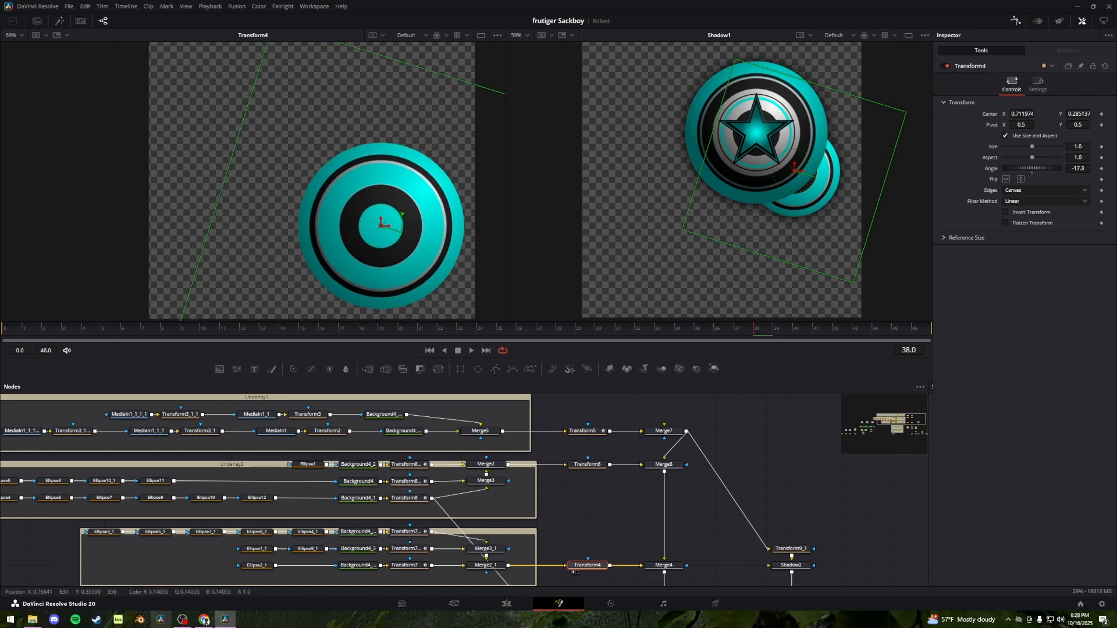
# View the larger shield in Transform6 and the radial teal gradient in Background4_2
pyautogui.scroll(-3, 362, 224)
pyautogui.click(349, 465)
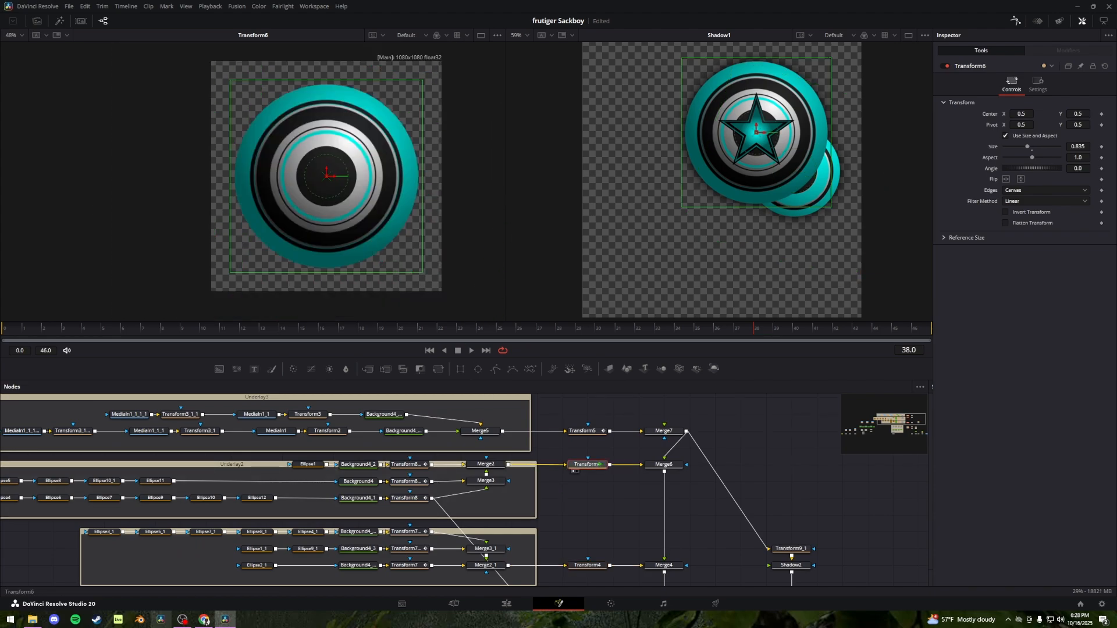
pyautogui.moveTo(344, 468); pyautogui.dragTo(448, 449)
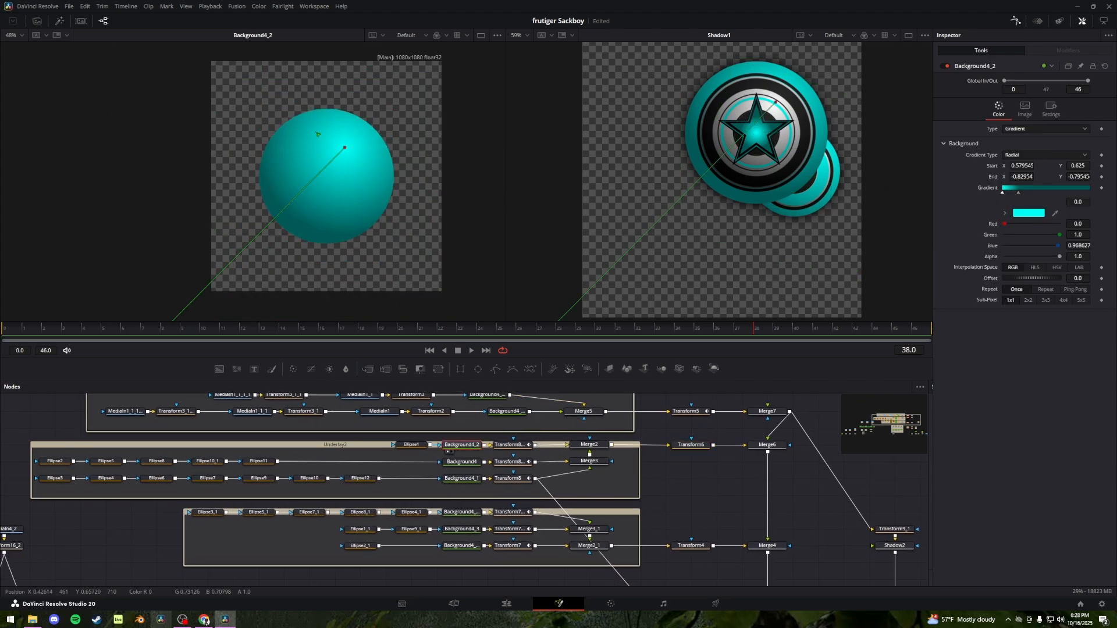
# View the dark ring gradient in Background4_1 and trace its chain of ellipse masks in the Underlay2 group
pyautogui.click(449, 463)
pyautogui.click(448, 482)
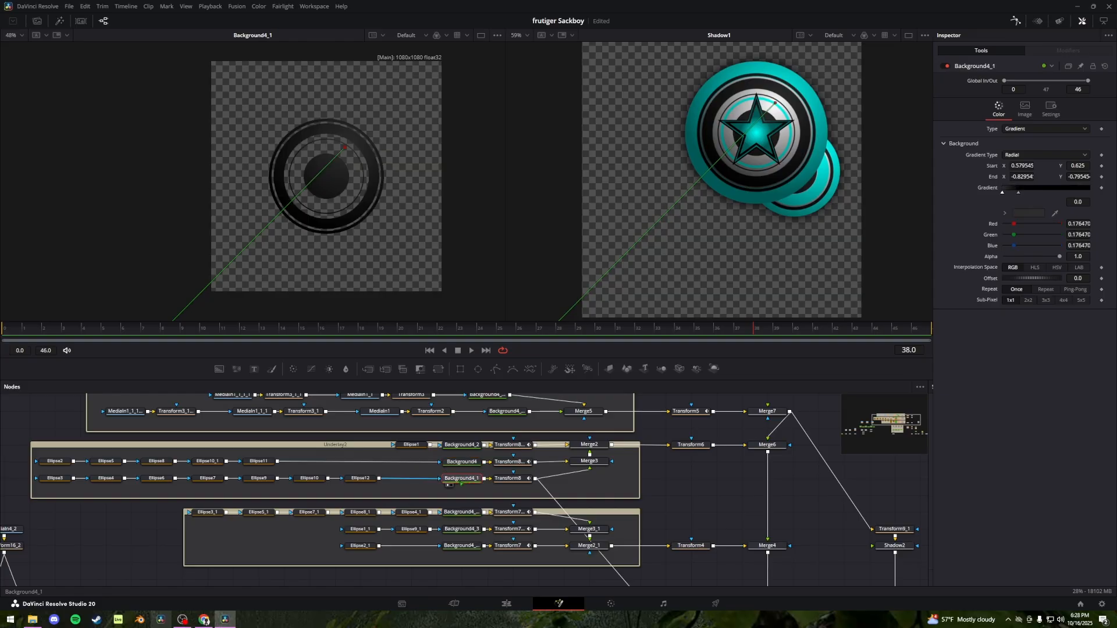
pyautogui.click(352, 480)
pyautogui.click(301, 480)
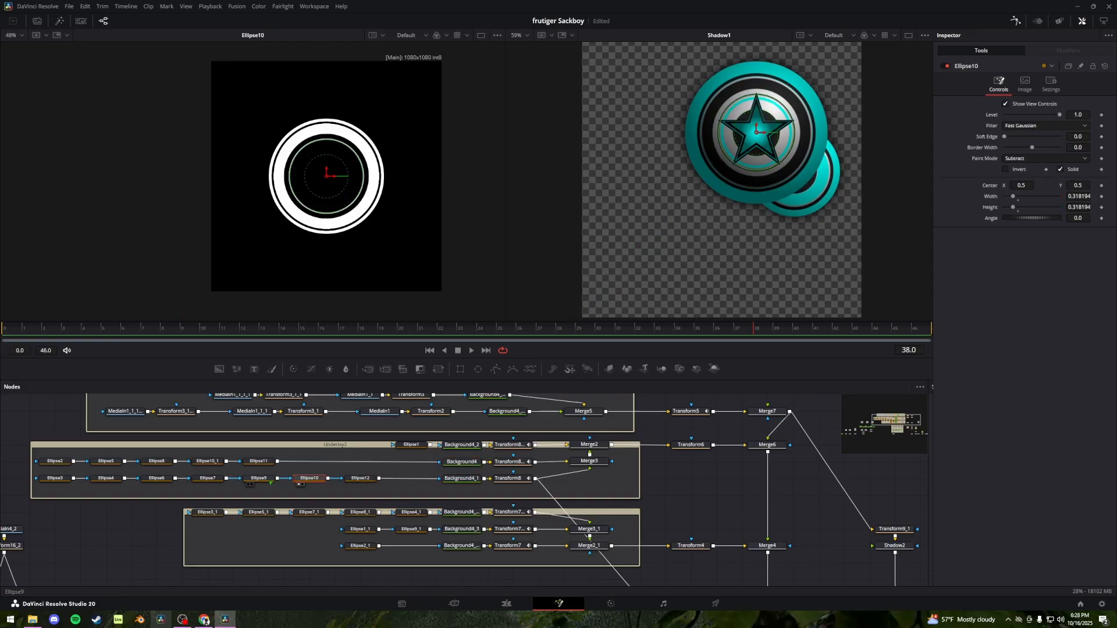
pyautogui.click(252, 480)
pyautogui.click(200, 480)
pyautogui.click(149, 481)
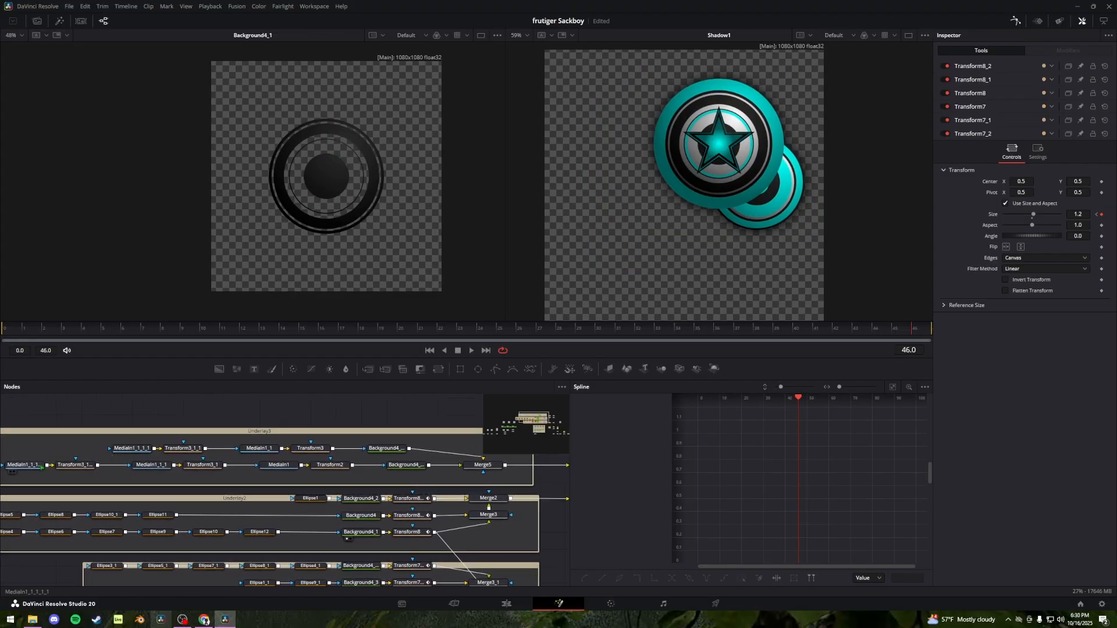
# View the nested red star.png outlines, their Transform3 scaling, and the combined star in MediaIn1
pyautogui.click(42, 467)
pyautogui.press('1')
pyautogui.click(142, 449)
pyautogui.press('1')
pyautogui.click(162, 465)
pyautogui.press('1')
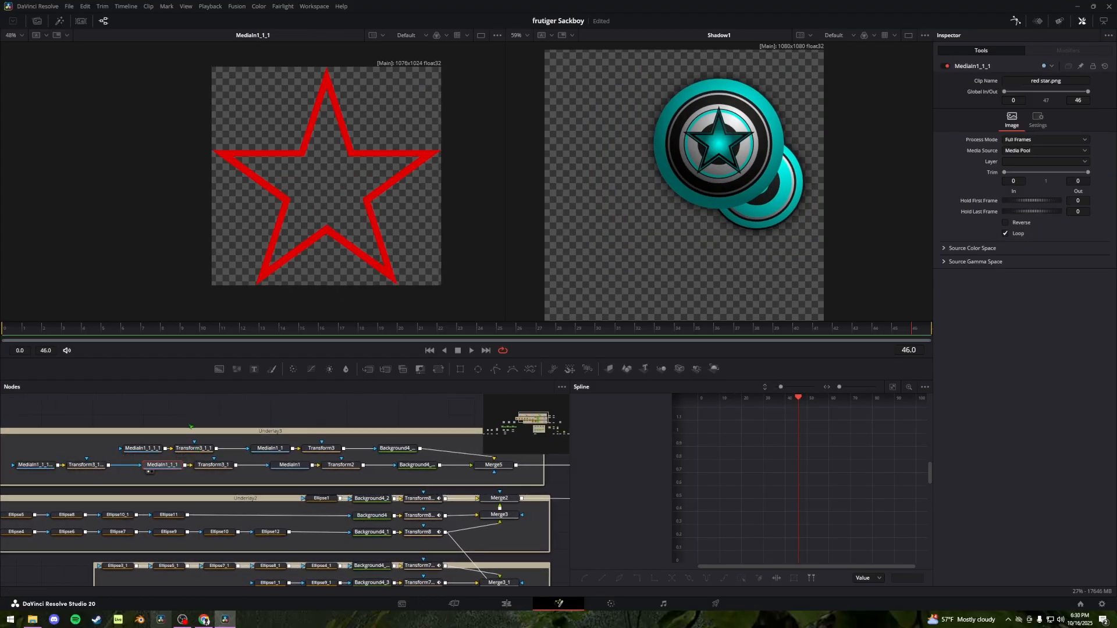
pyautogui.click(270, 449)
pyautogui.press('1')
pyautogui.click(318, 449)
pyautogui.press('1')
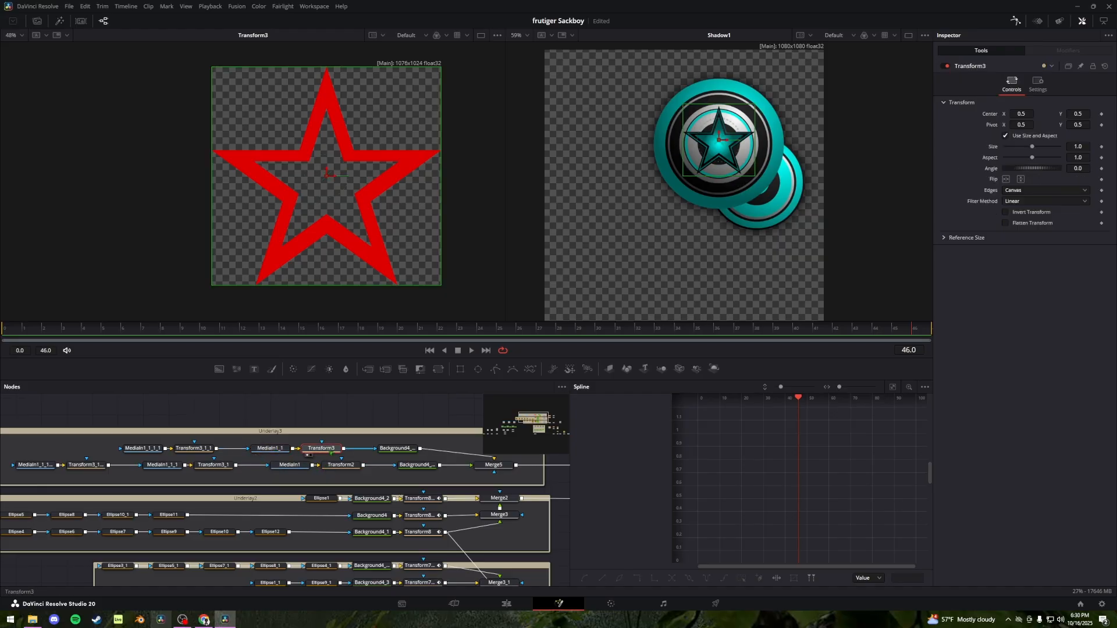
pyautogui.click(300, 468)
pyautogui.press('1')
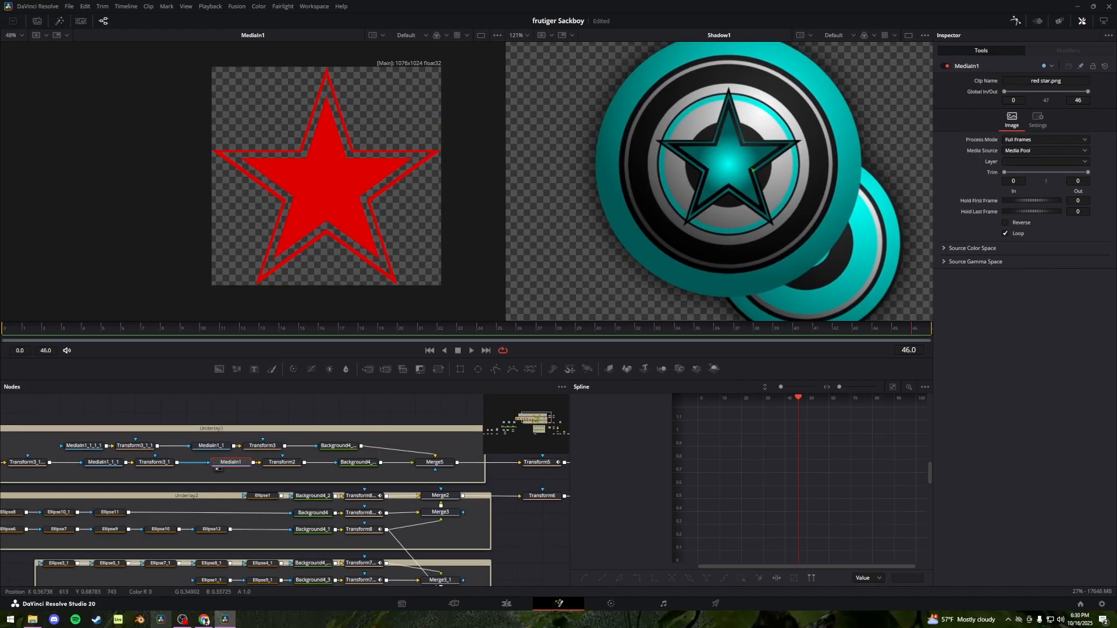
# View the star's dark gradient in Background4_1_1, its neighbouring gradient fill, and the combined star in Merge5
pyautogui.click(345, 447)
pyautogui.press('1')
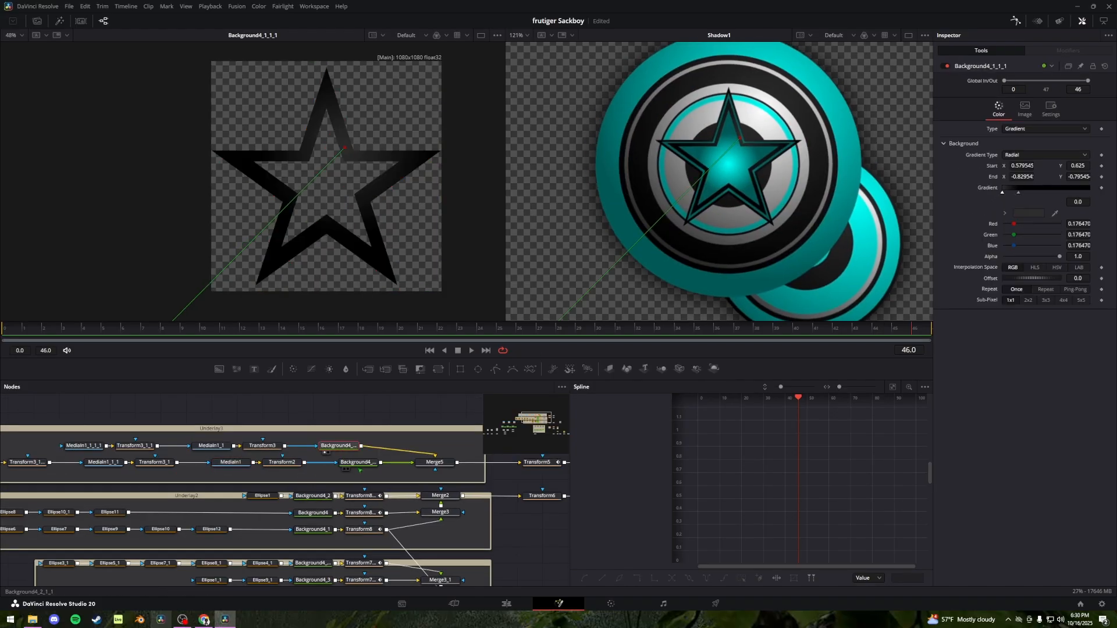
pyautogui.click(368, 464)
pyautogui.press('1')
pyautogui.moveTo(394, 477); pyautogui.dragTo(298, 476)
pyautogui.click(343, 462)
pyautogui.press('1')
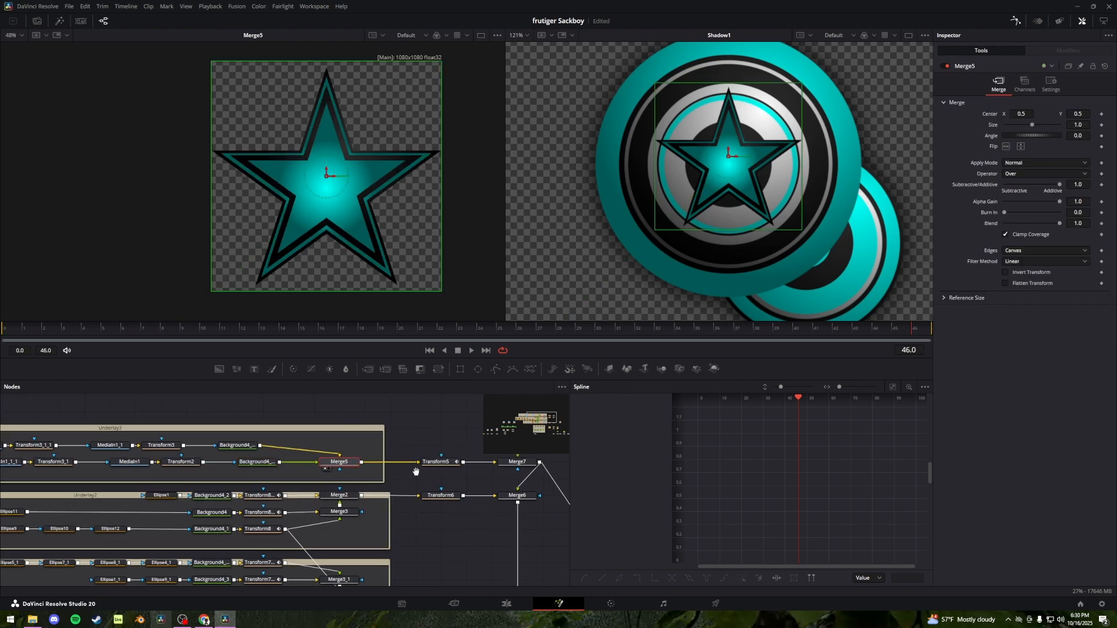
# View the star combined with the shield in Merge6 and play the animation from the start
pyautogui.moveTo(417, 471); pyautogui.dragTo(225, 458)
pyautogui.click(339, 485)
pyautogui.press('1')
pyautogui.moveTo(340, 485); pyautogui.dragTo(592, 524)
pyautogui.moveTo(599, 331); pyautogui.dragTo(8, 330)
pyautogui.press('space')
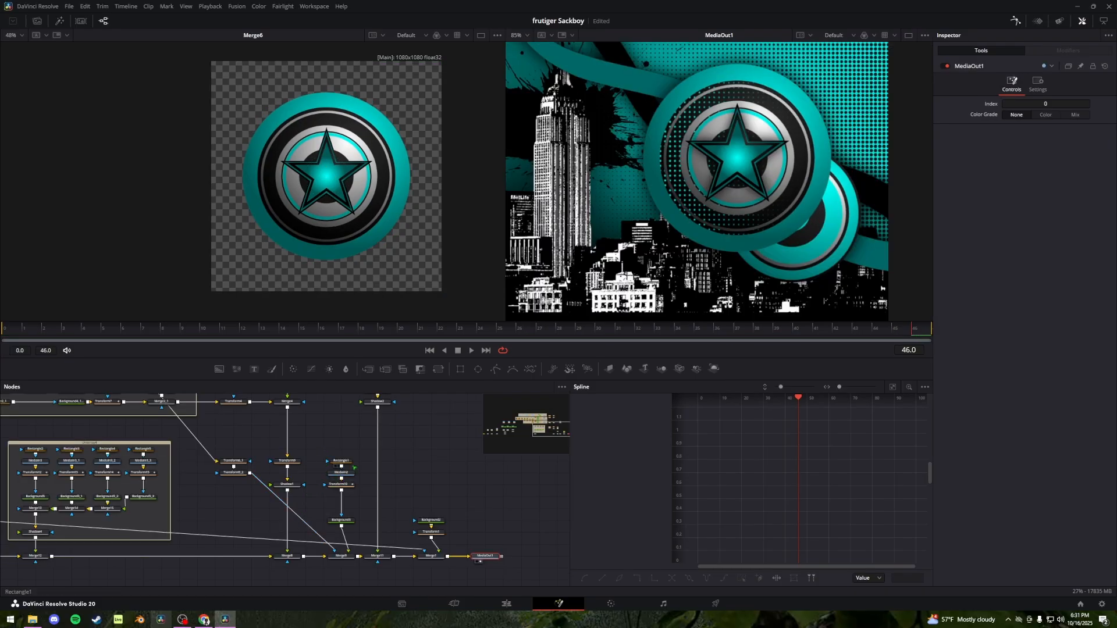
# Examine the halftone dots over the shield up close in MediaOut1 and play their animation
pyautogui.scroll(3, 679, 155)
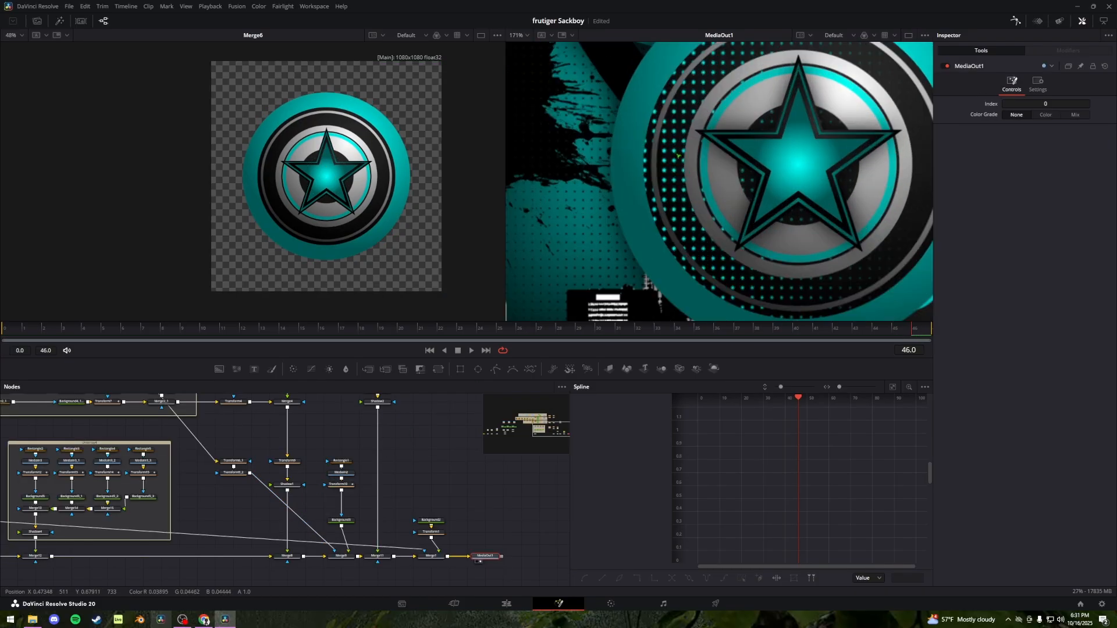
pyautogui.moveTo(698, 105); pyautogui.dragTo(703, 224)
pyautogui.moveTo(779, 179); pyautogui.dragTo(767, 126)
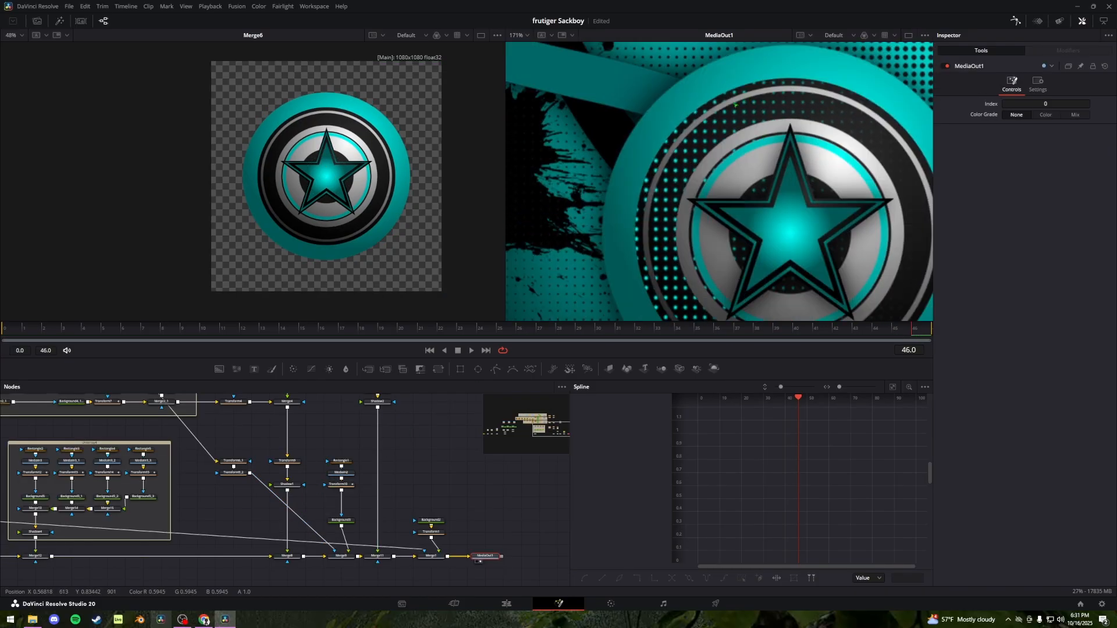
pyautogui.moveTo(672, 215)
pyautogui.mouseDown()
pyautogui.moveTo(668, 182)
pyautogui.moveTo(656, 207)
pyautogui.mouseUp()
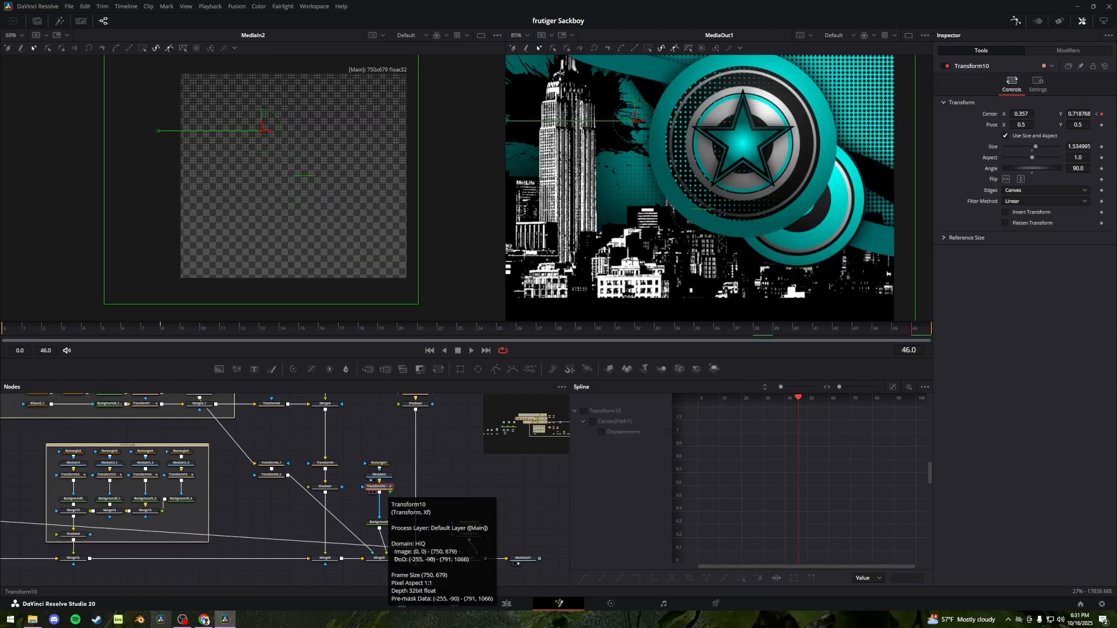
pyautogui.press('space')
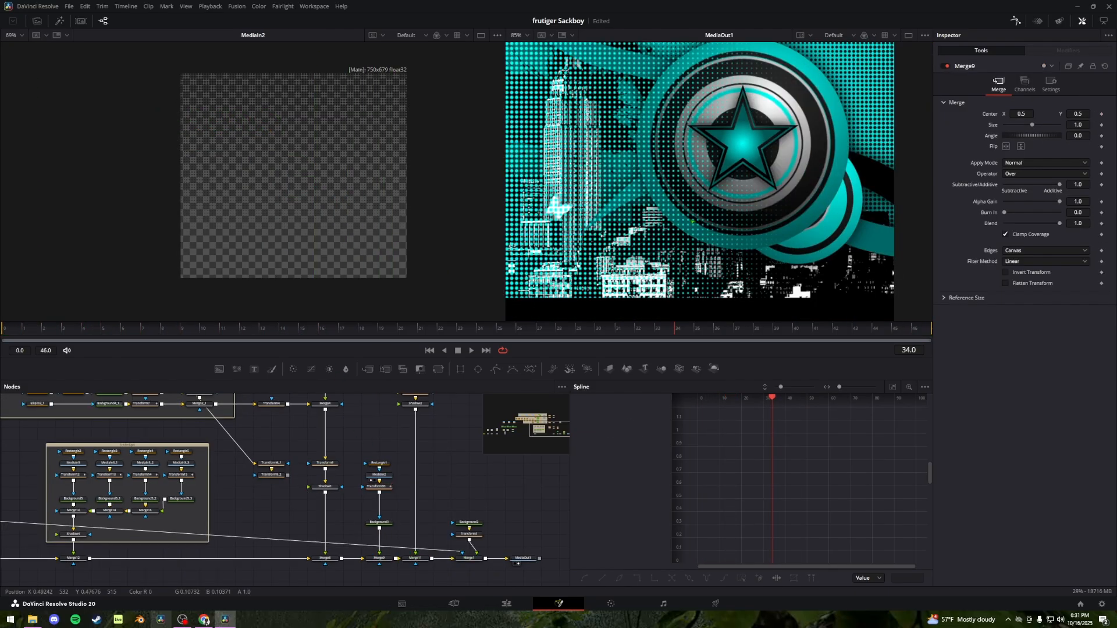
pyautogui.moveTo(680, 152); pyautogui.dragTo(705, 188)
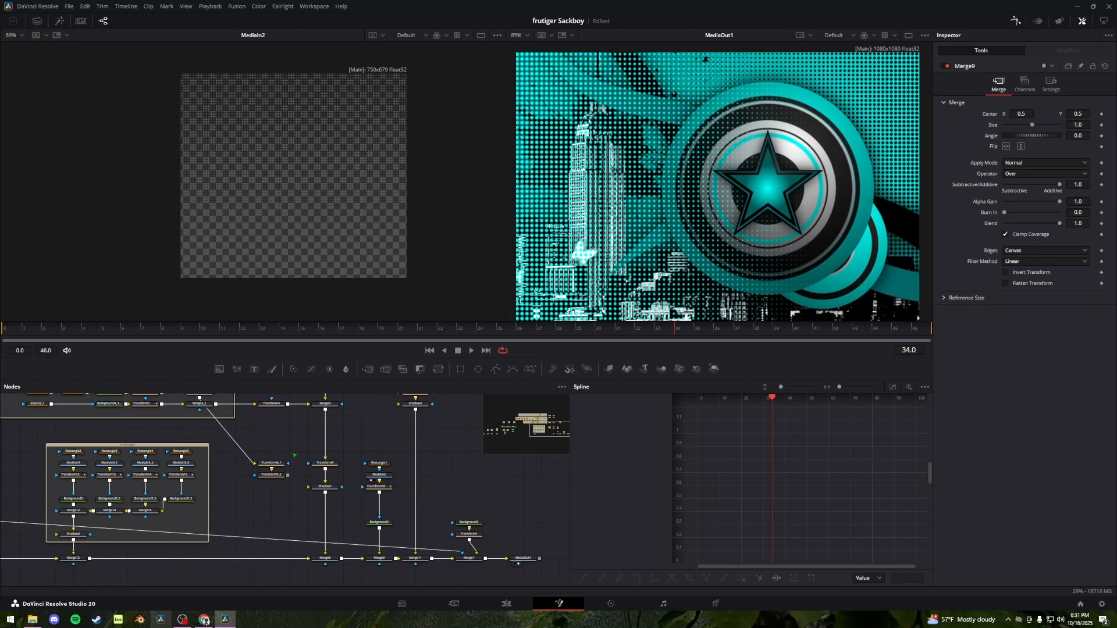
# View the smaller shield's Transform7_2 layer and the dark disc in Transform7
pyautogui.moveTo(283, 439); pyautogui.dragTo(346, 469)
pyautogui.click(205, 432)
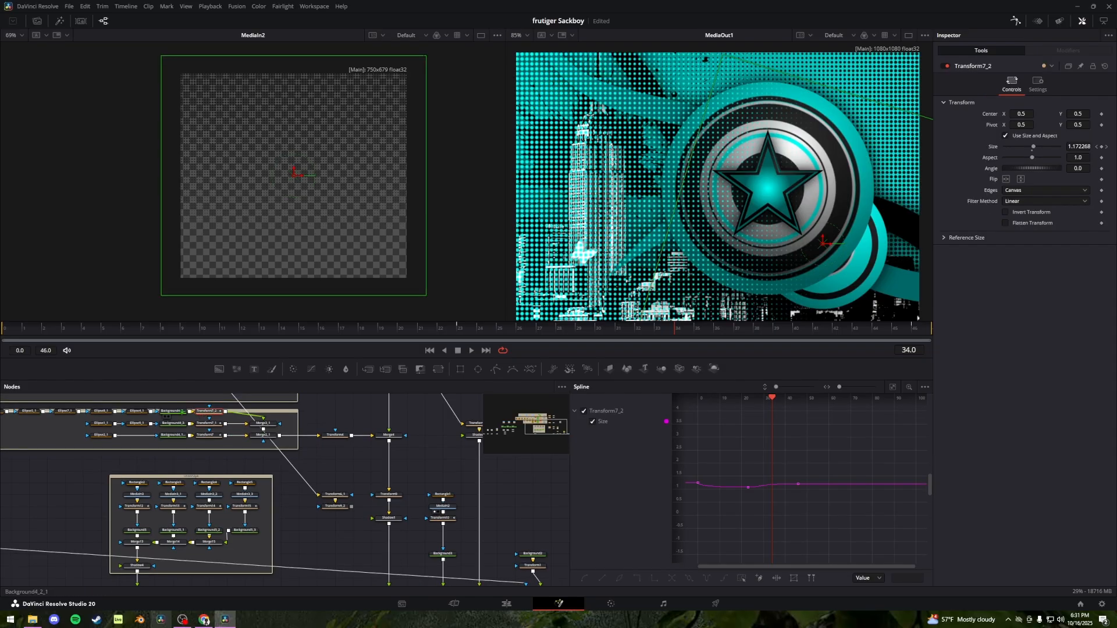
pyautogui.press('1')
pyautogui.moveTo(248, 460); pyautogui.dragTo(238, 505)
pyautogui.moveTo(134, 492); pyautogui.dragTo(91, 461)
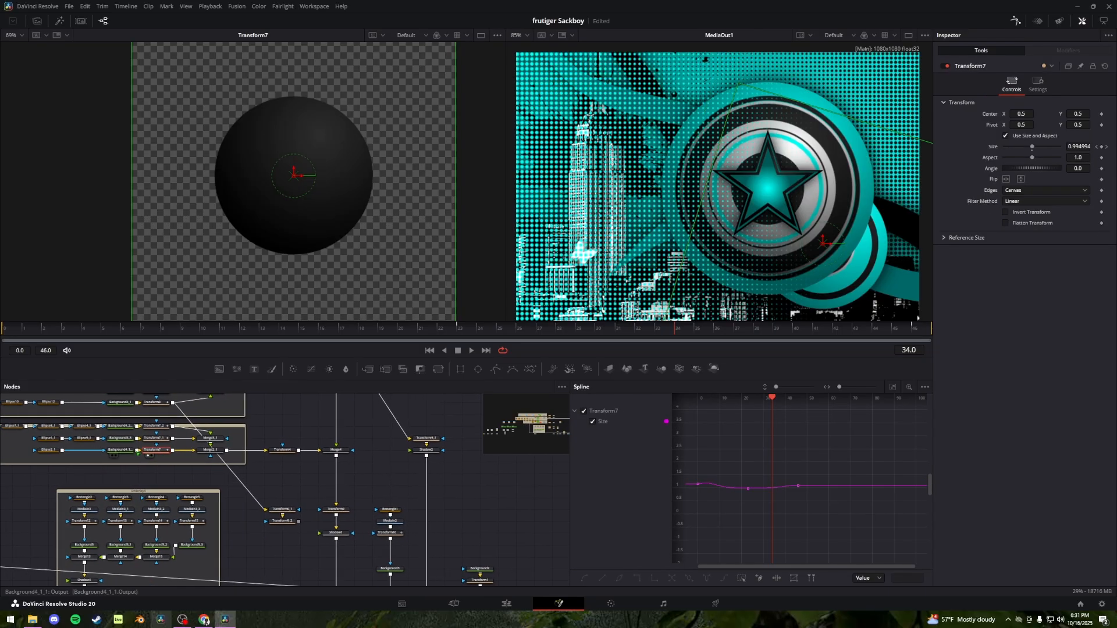
pyautogui.scroll(4, 161, 453)
pyautogui.moveTo(158, 451); pyautogui.dragTo(404, 517)
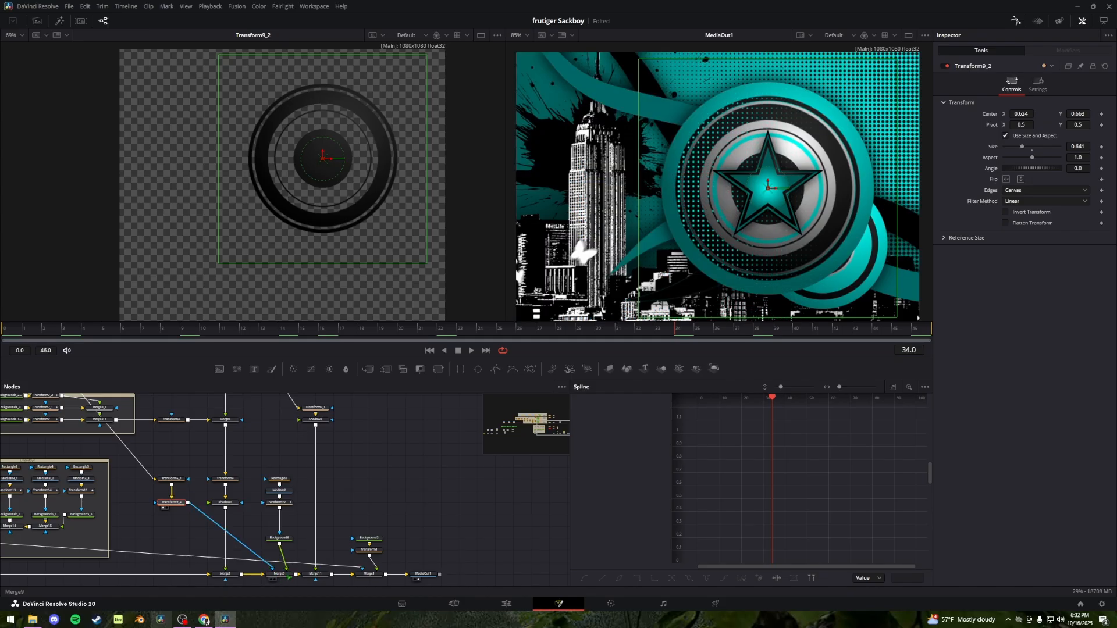
# Follow the node chain to Merge1 and examine its composite alongside the final MediaOut1 output
pyautogui.moveTo(314, 524); pyautogui.dragTo(256, 515)
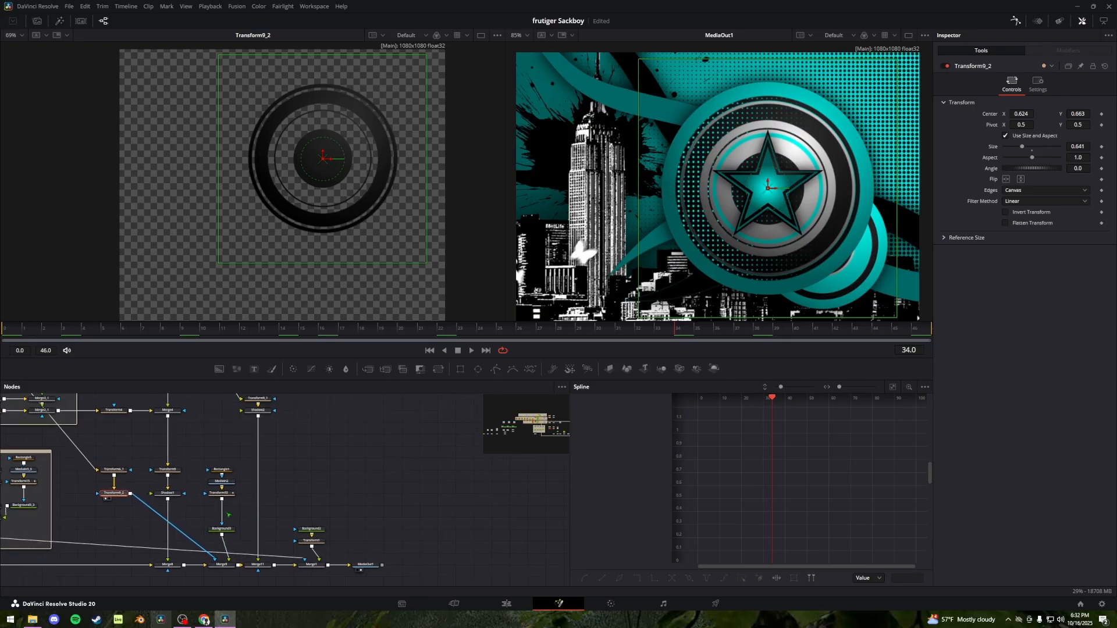
pyautogui.click(312, 564)
pyautogui.press('1')
pyautogui.moveTo(314, 558); pyautogui.dragTo(360, 515)
pyautogui.scroll(-2, 656, 165)
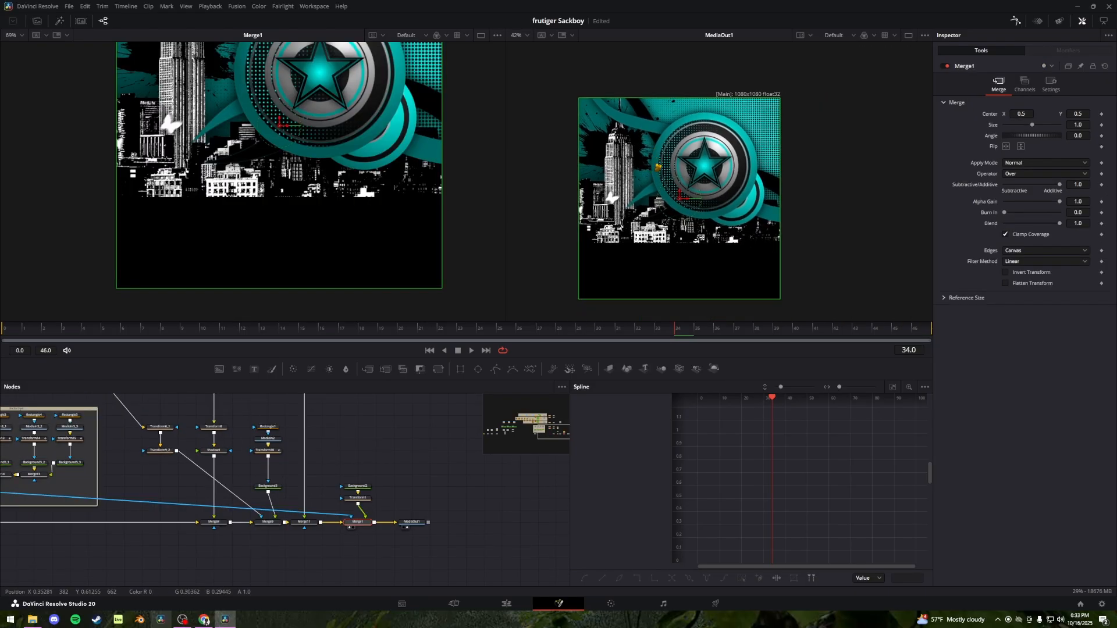
pyautogui.moveTo(678, 255); pyautogui.dragTo(675, 220)
pyautogui.scroll(2, 674, 220)
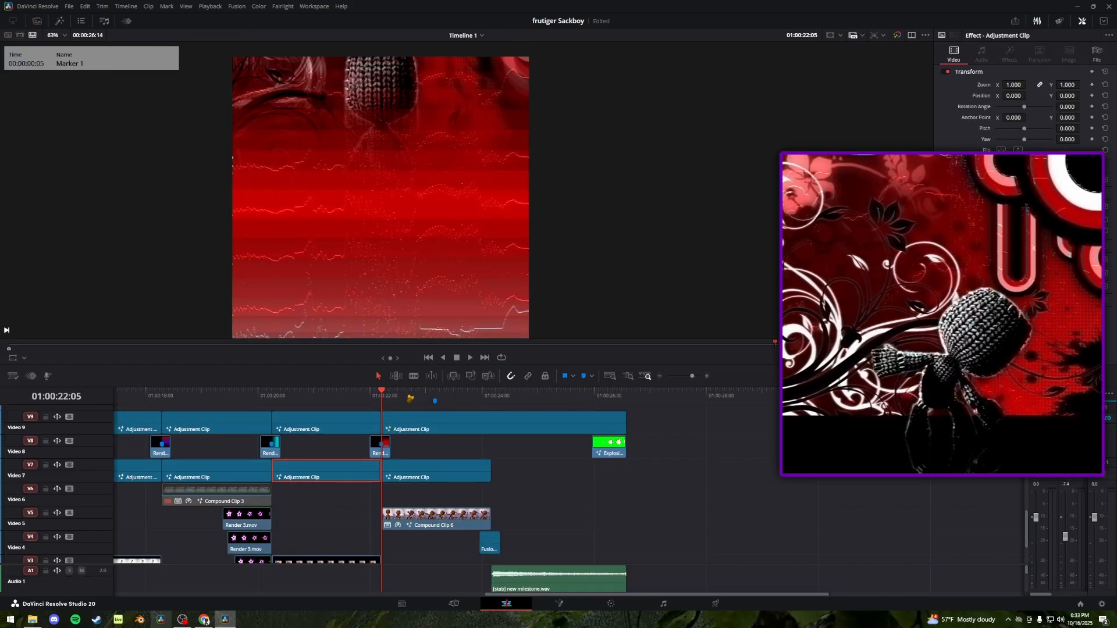
# Go to 01:00:22:14 on the edit timeline and disable the adjustment clips above the red scene on Video 9 and Video 7
pyautogui.click(403, 397)
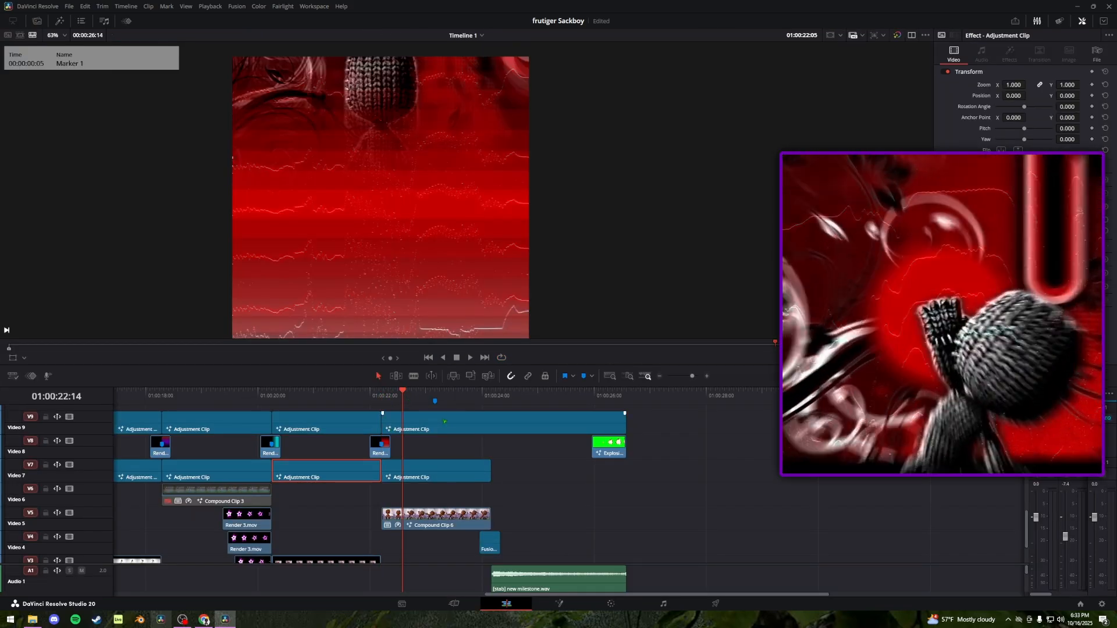
pyautogui.scroll(-4, 372, 489)
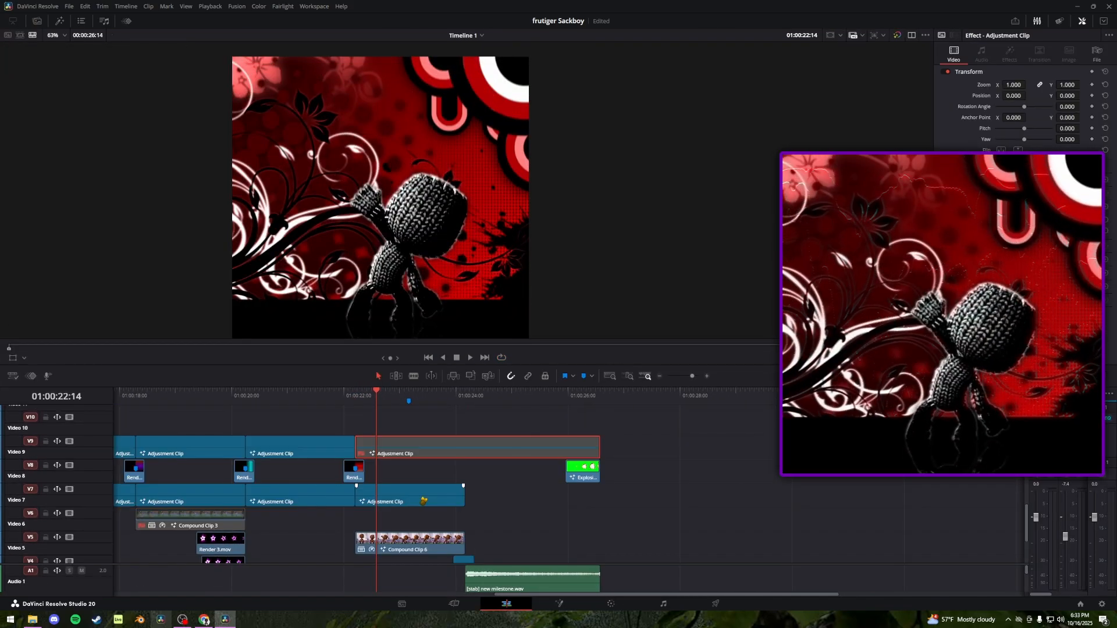
pyautogui.click(424, 499)
pyautogui.press('d')
pyautogui.scroll(-4, 426, 495)
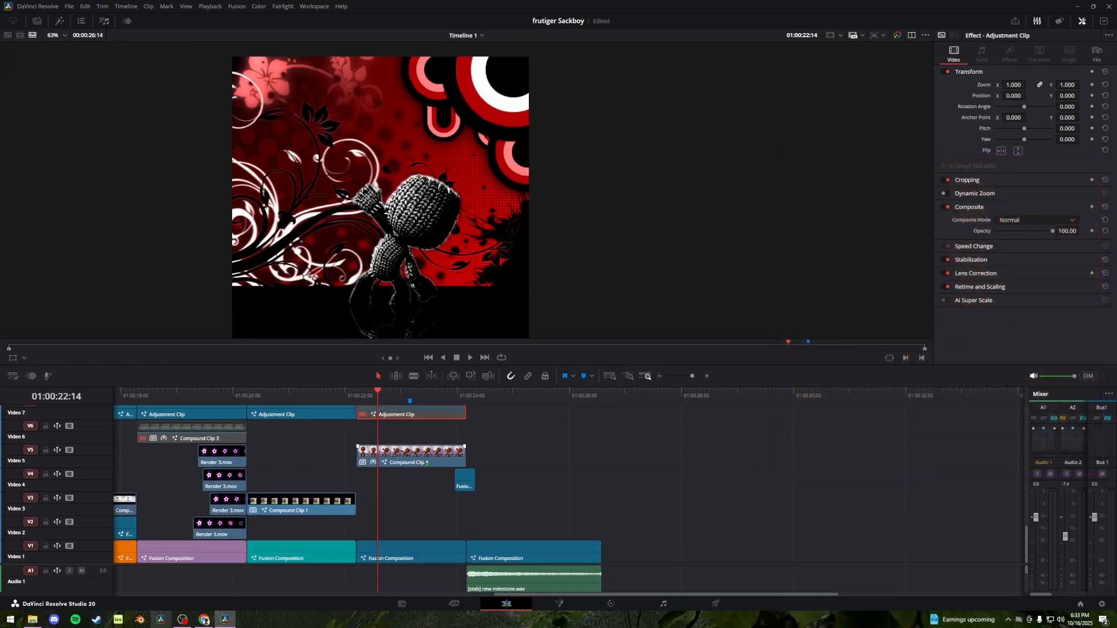
# Open Compound Clip 6 on Video 5 in the Fusion page
pyautogui.click(427, 463)
pyautogui.rightClick(417, 454)
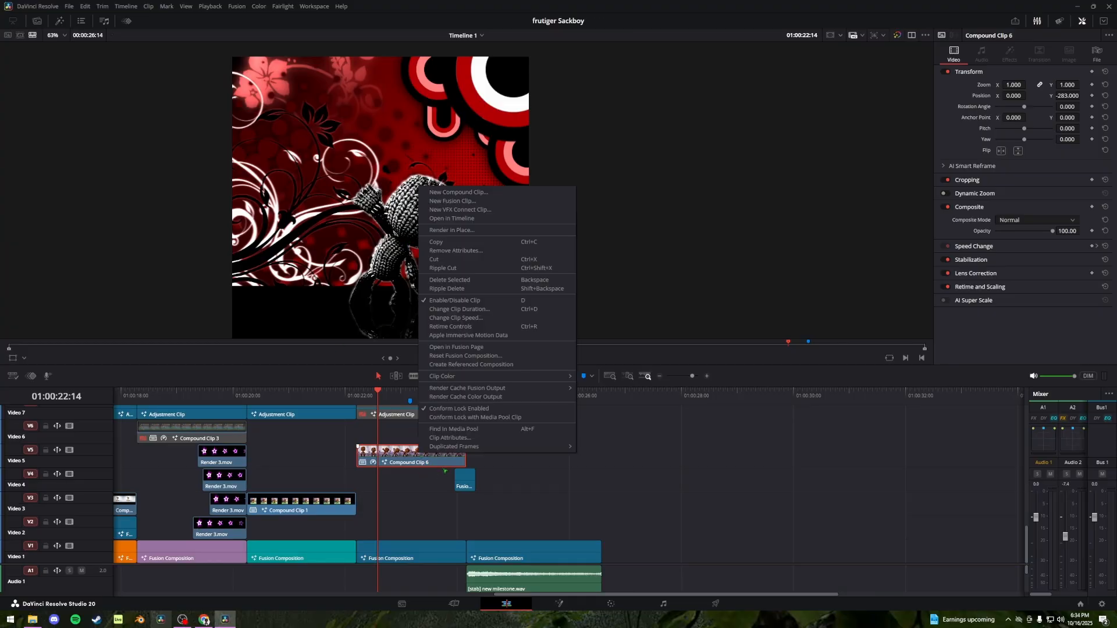
pyautogui.click(452, 348)
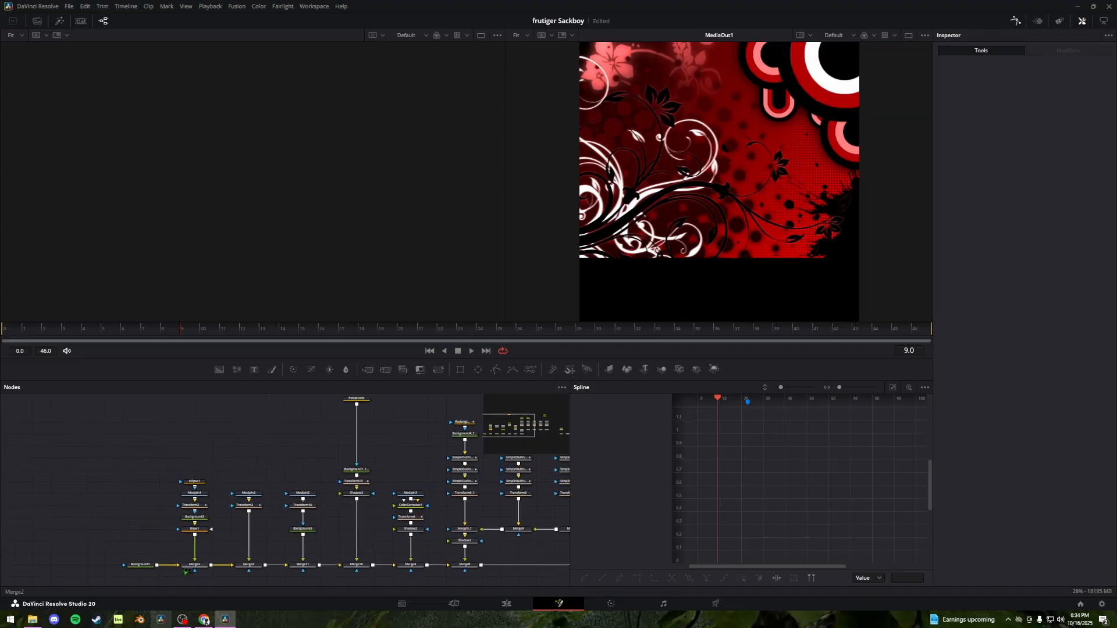
# View the black-to-red radial gradient in Background1 and the floral1.webp image in MediaIn1
pyautogui.moveTo(135, 565); pyautogui.dragTo(116, 565)
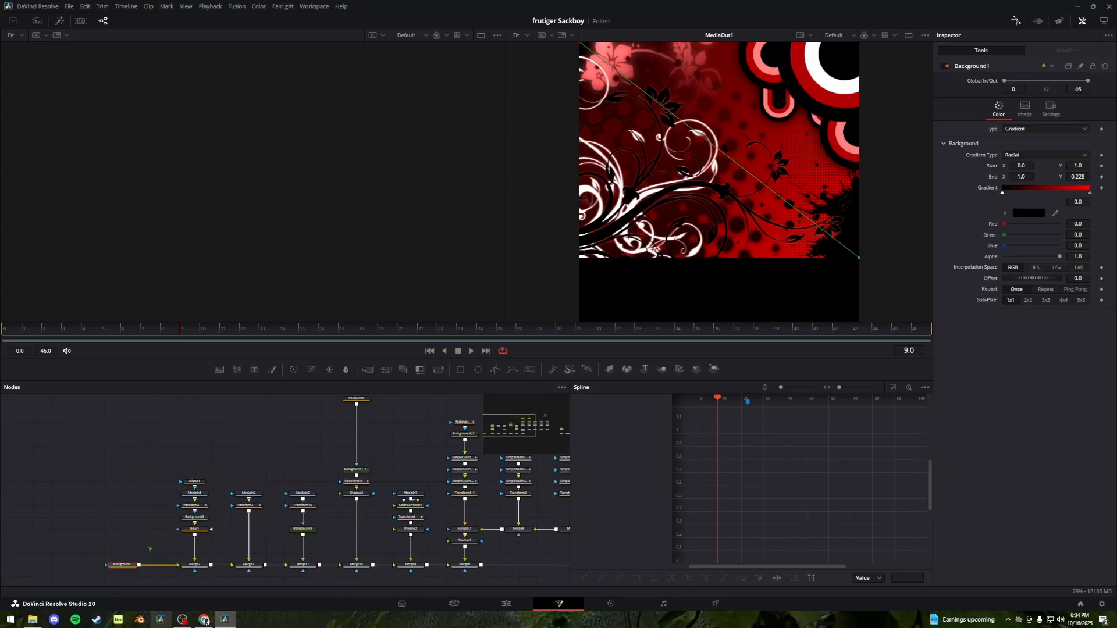
pyautogui.press('1')
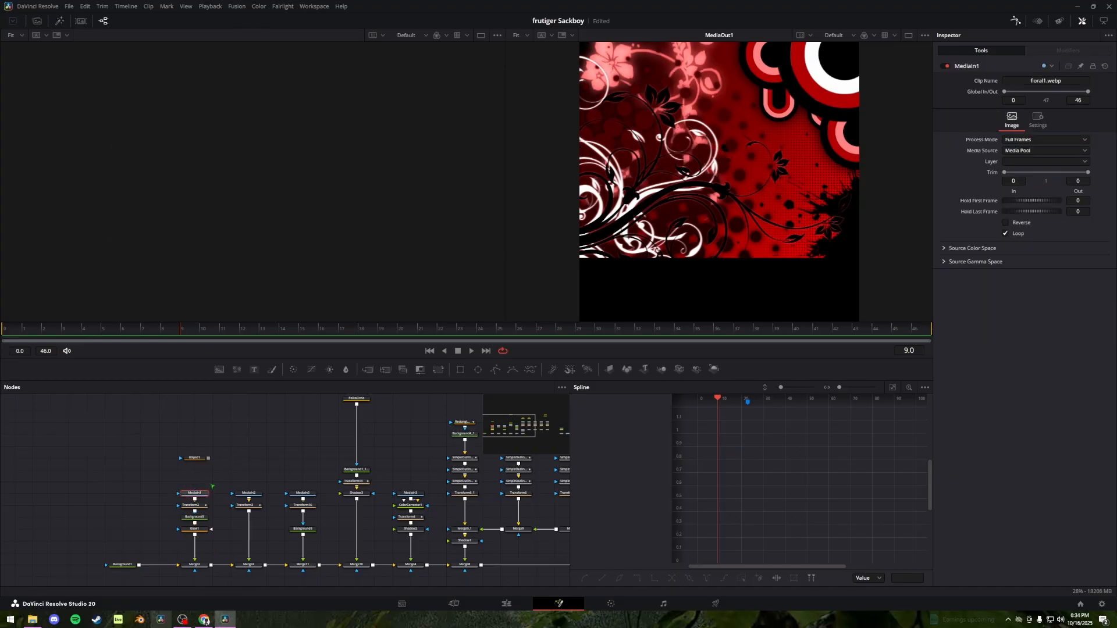
pyautogui.press('1')
pyautogui.scroll(3, 343, 177)
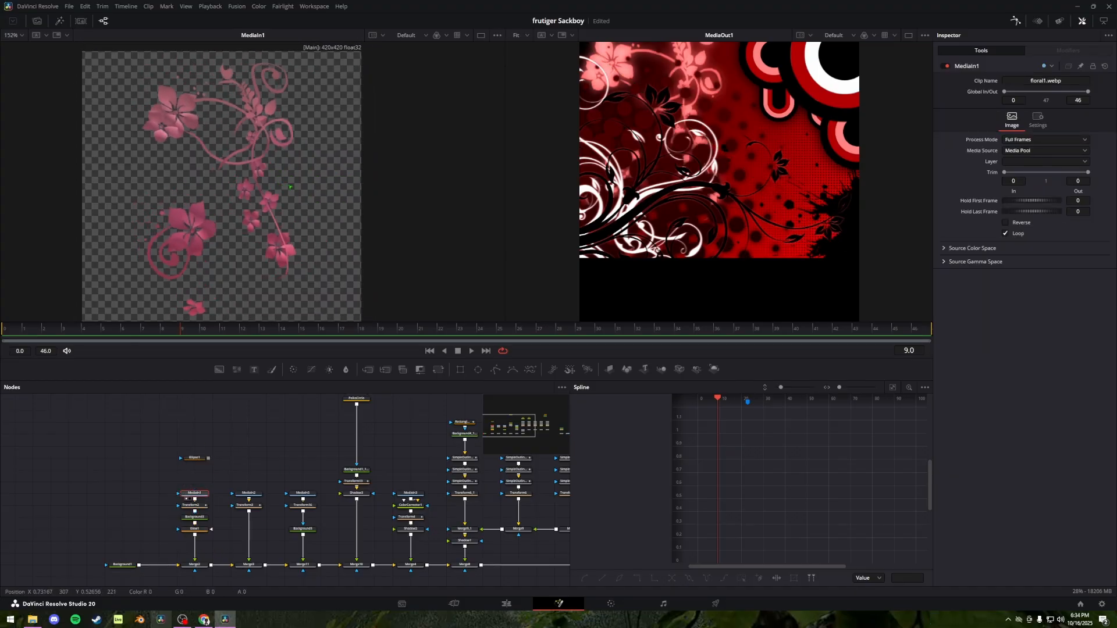
pyautogui.moveTo(326, 176); pyautogui.dragTo(339, 171)
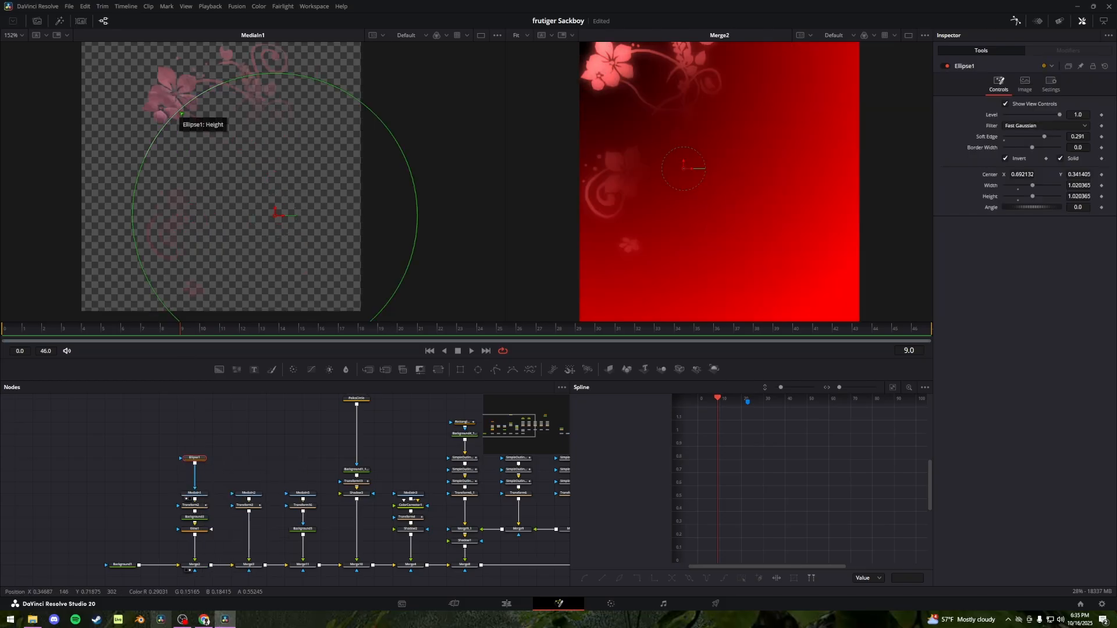
# Examine the floral's Ellipse1 mask along with its solid fill in Background3 and its Glow1 settings
pyautogui.moveTo(186, 119); pyautogui.dragTo(169, 114)
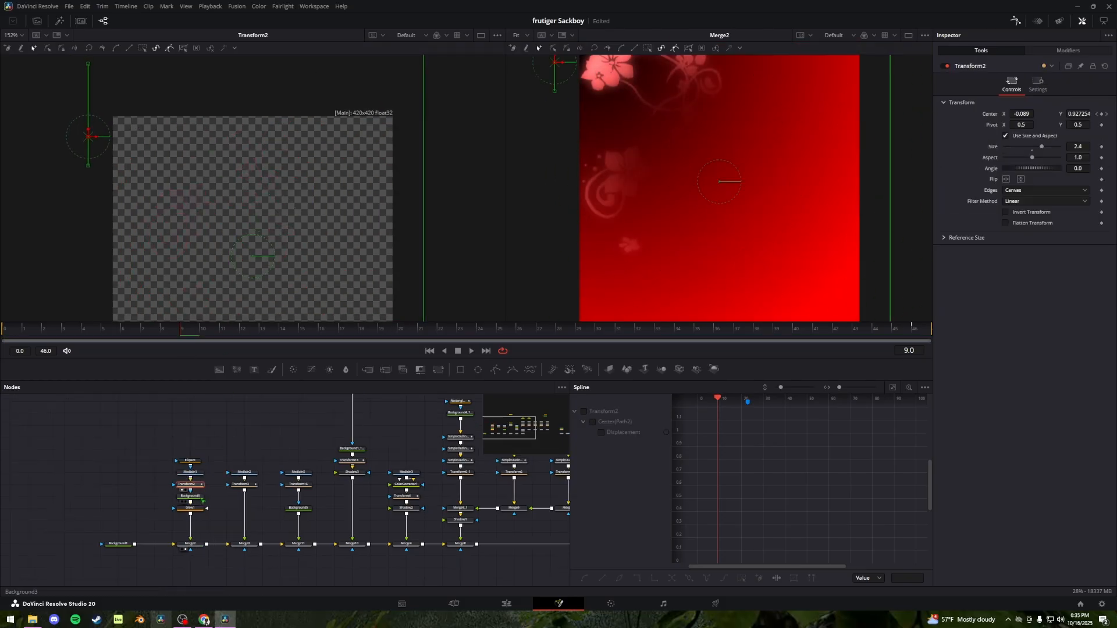
pyautogui.click(191, 496)
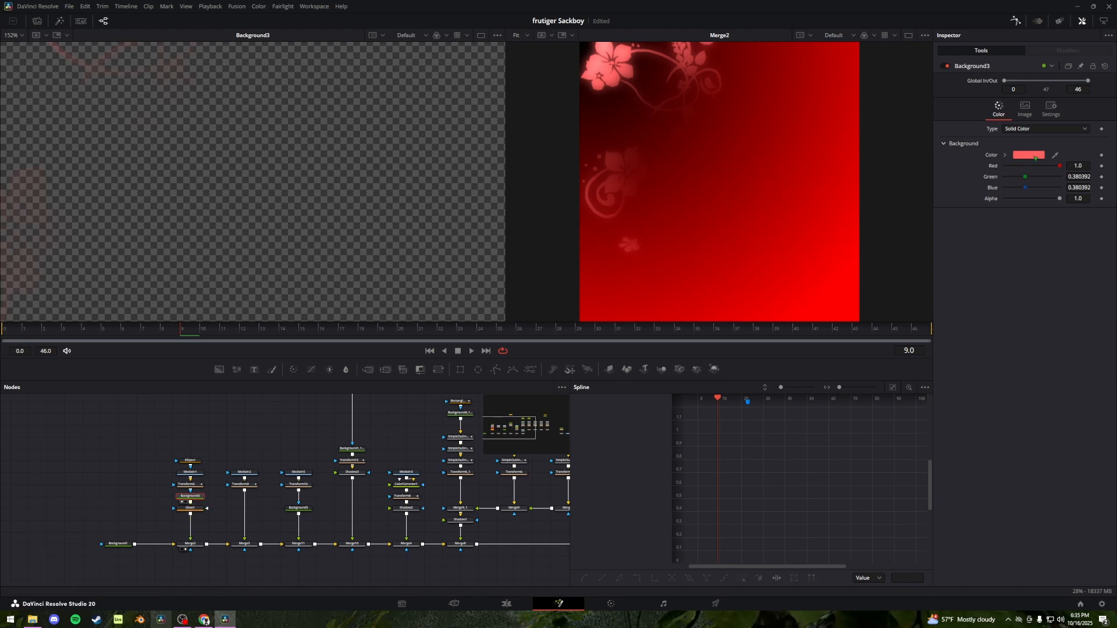
pyautogui.click(191, 508)
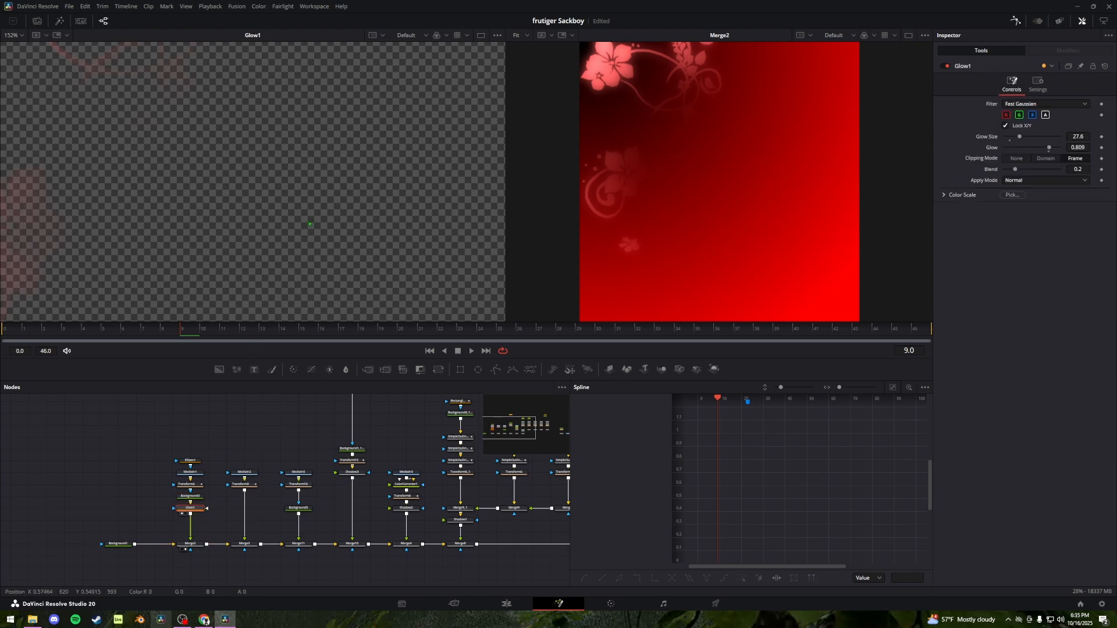
pyautogui.scroll(-5, 303, 201)
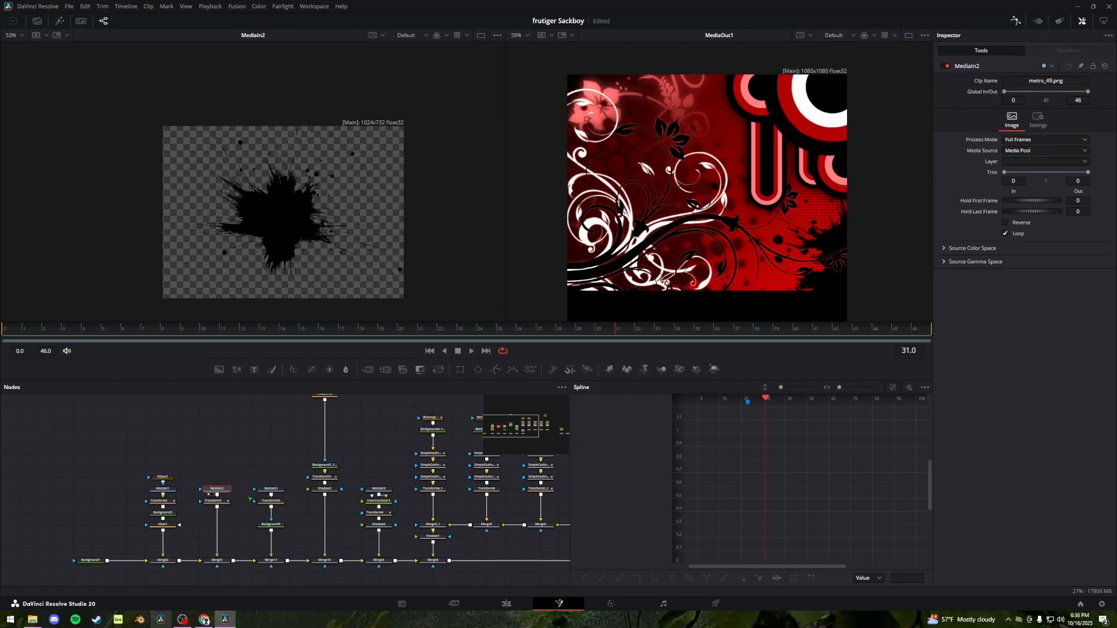
# View the metro_49.png splatter in MediaIn2 and Transform3, and scrub through its scaling animation
pyautogui.press('1')
pyautogui.click(219, 501)
pyautogui.press('1')
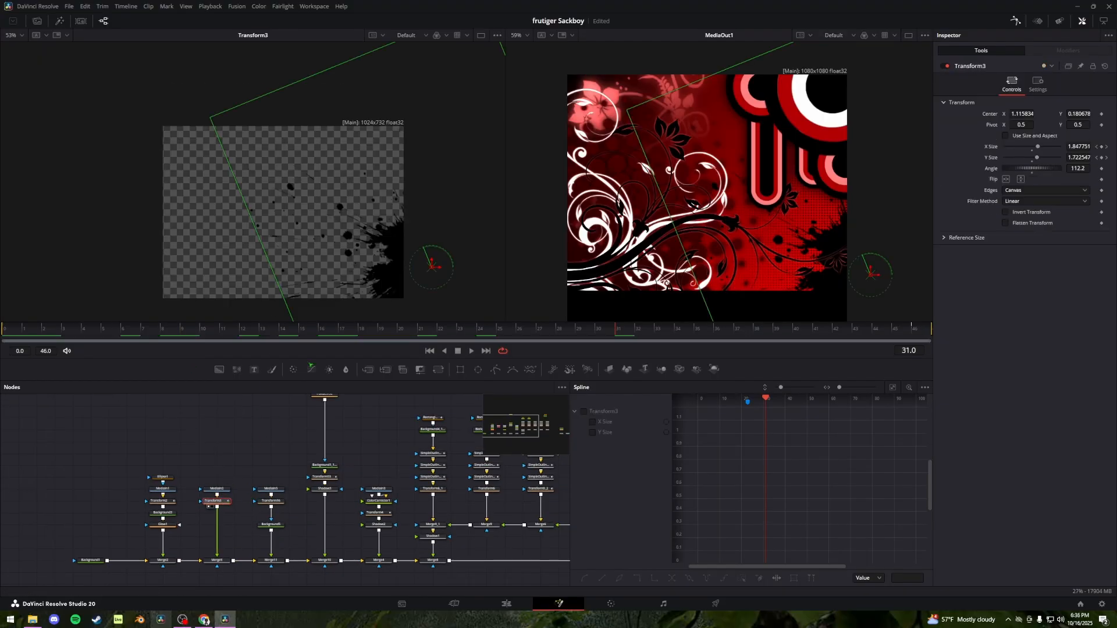
pyautogui.click(57, 336)
pyautogui.moveTo(57, 336); pyautogui.dragTo(709, 336)
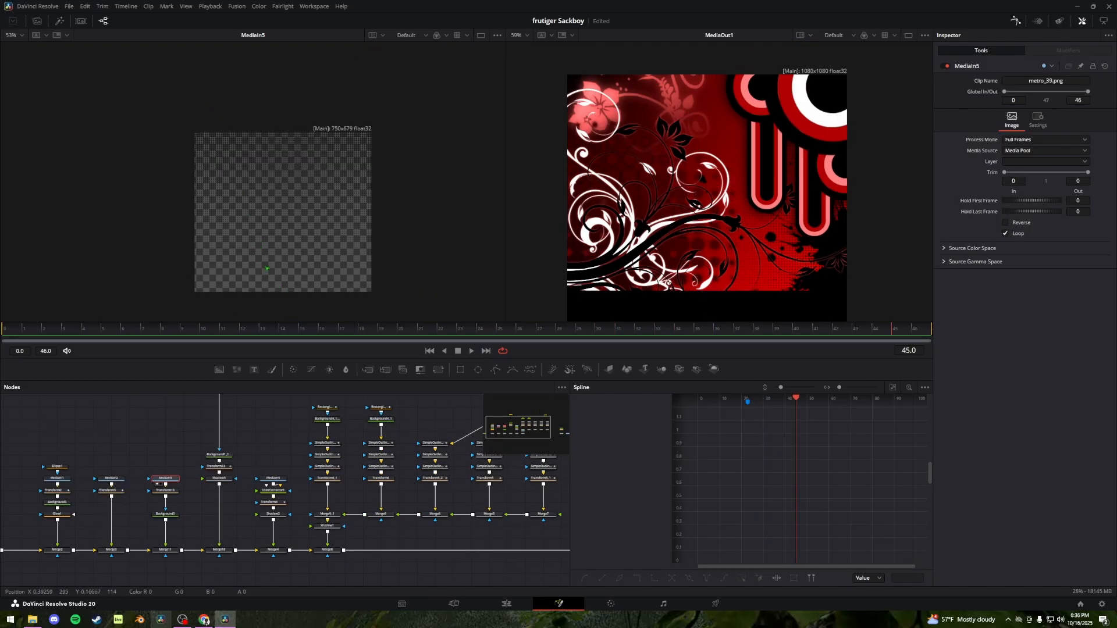
# View the transform of the metro_39.png image and the merge under the halftone dot branch
pyautogui.scroll(2, 267, 268)
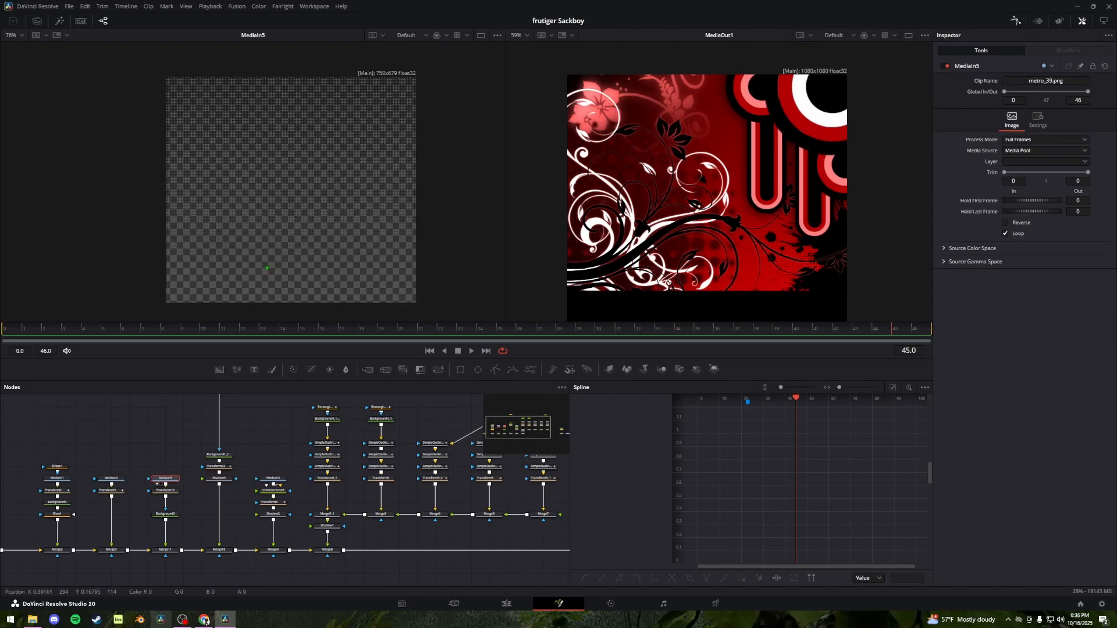
pyautogui.click(171, 492)
pyautogui.press('1')
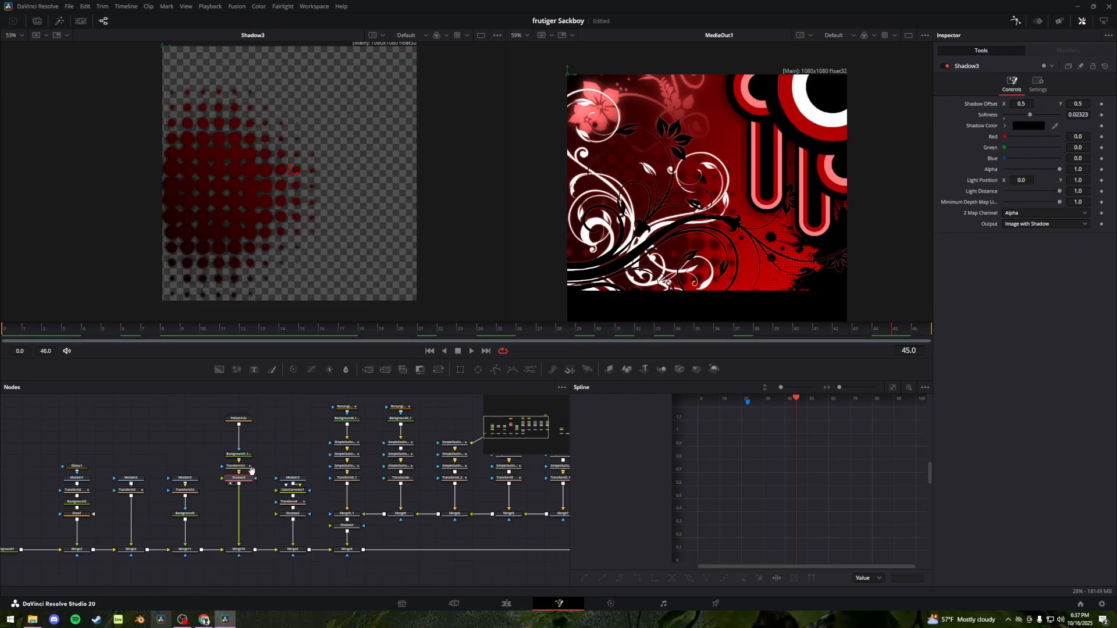
pyautogui.click(229, 542)
pyautogui.press('1')
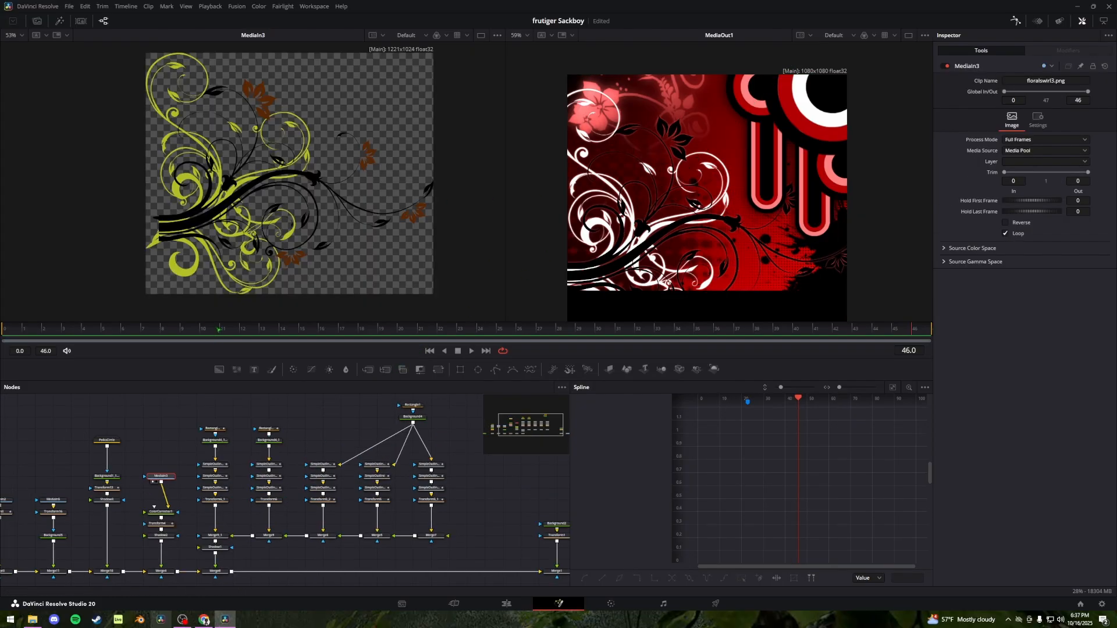
# View the ColorCorrector1 and Transform4 nodes applied to floralswirl3.png, and play through the swirl's movement
pyautogui.click(160, 511)
pyautogui.press('1')
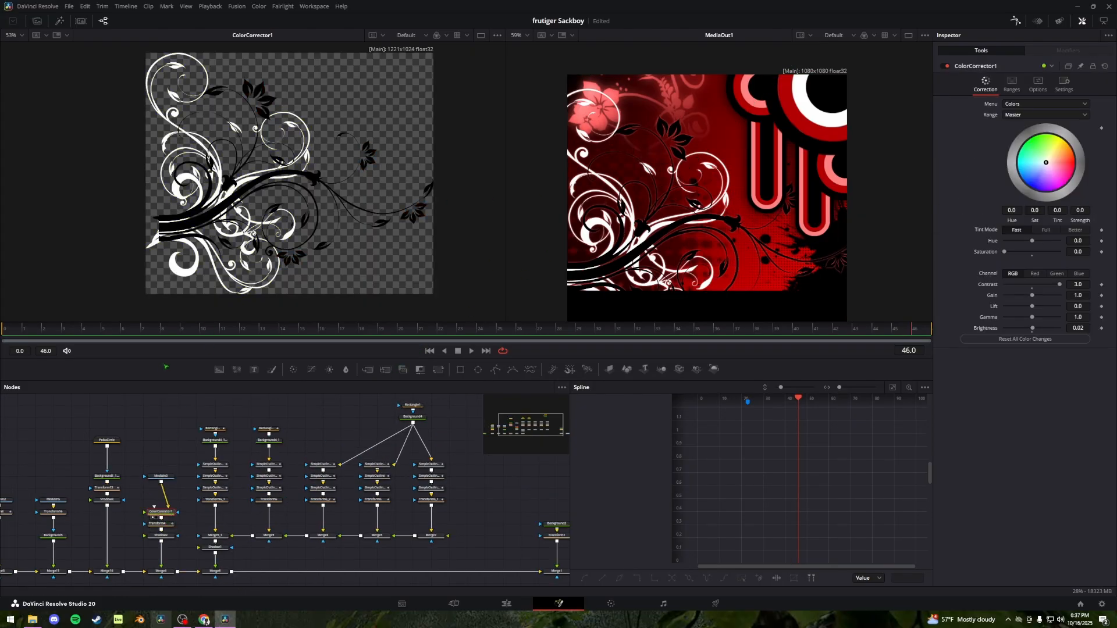
pyautogui.press('space')
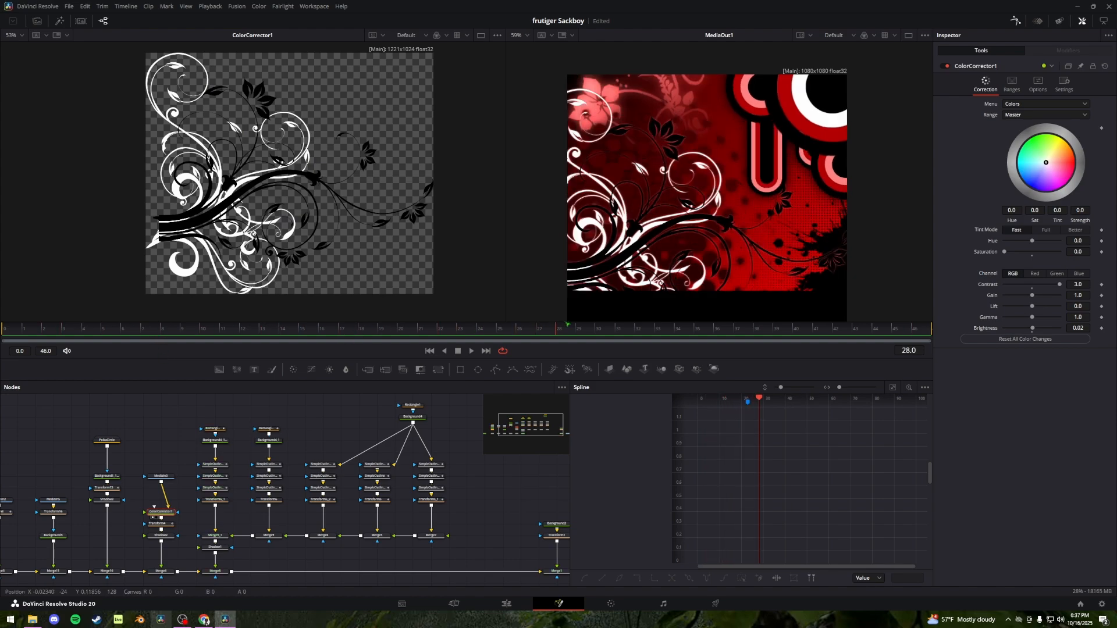
pyautogui.click(160, 523)
pyautogui.press('1')
pyautogui.moveTo(18, 329)
pyautogui.mouseDown()
pyautogui.moveTo(5, 328)
pyautogui.moveTo(382, 329)
pyautogui.moveTo(18, 329)
pyautogui.mouseUp()
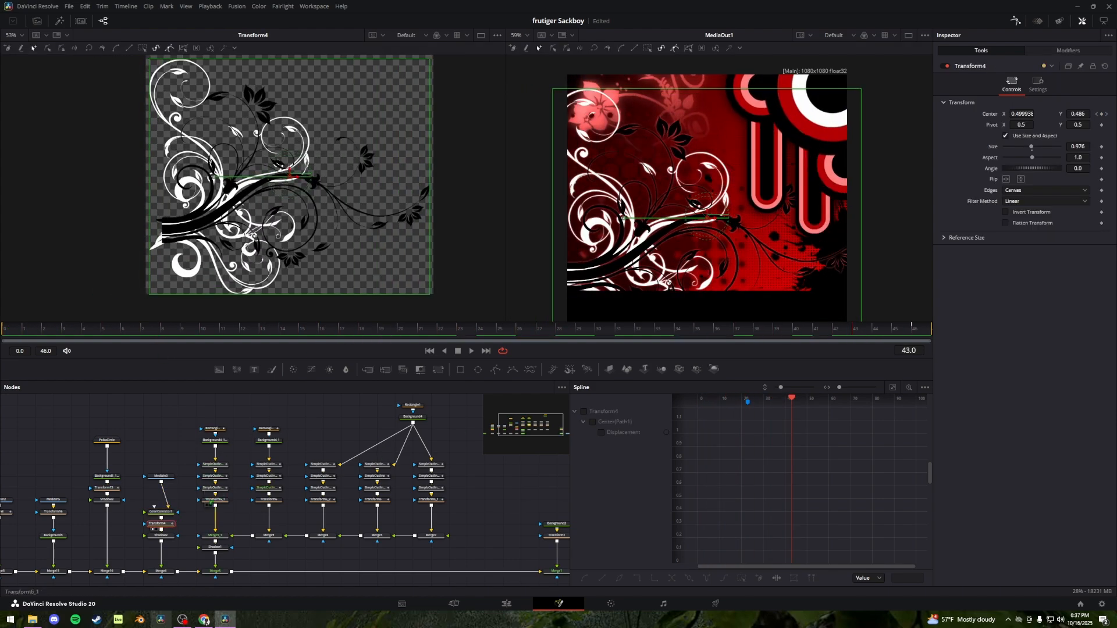
# View the Shadow2 settings on the floral swirl and inspect its colored shadow up close in the final output
pyautogui.click(161, 535)
pyautogui.press('1')
pyautogui.moveTo(189, 533); pyautogui.dragTo(179, 499)
pyautogui.press('space')
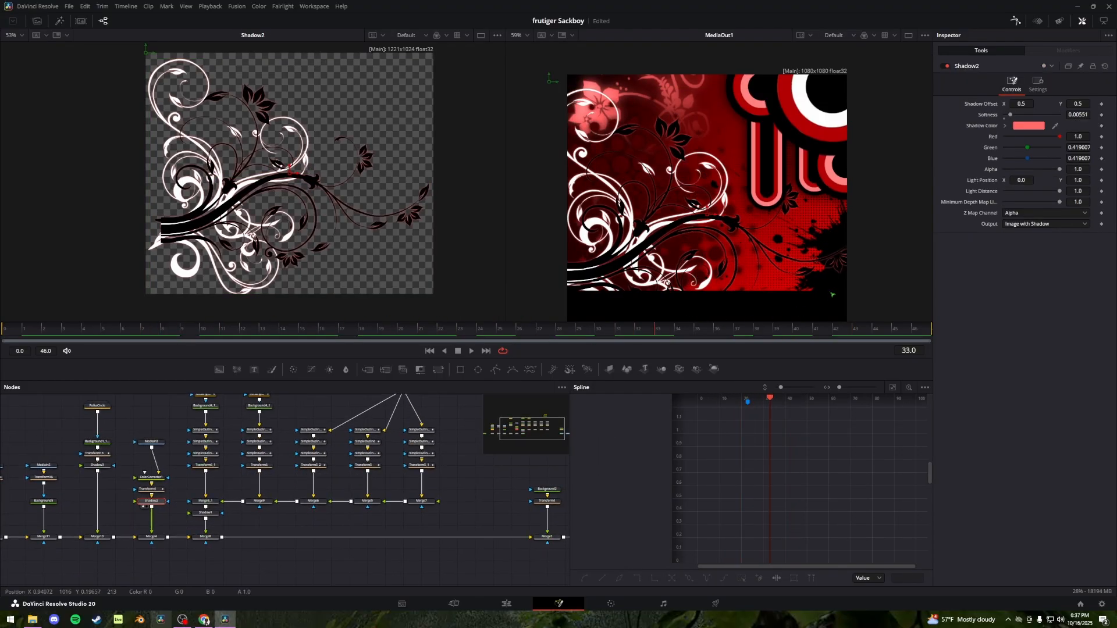
pyautogui.scroll(3, 829, 260)
pyautogui.moveTo(830, 260); pyautogui.dragTo(747, 208)
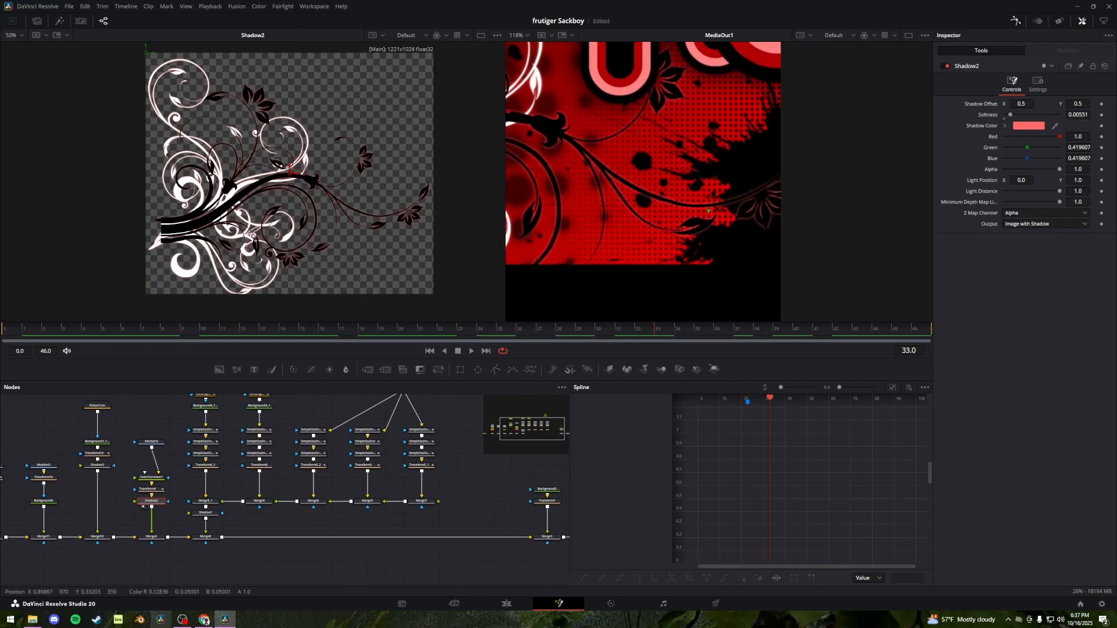
pyautogui.moveTo(609, 150); pyautogui.dragTo(673, 168)
pyautogui.moveTo(784, 225); pyautogui.dragTo(775, 176)
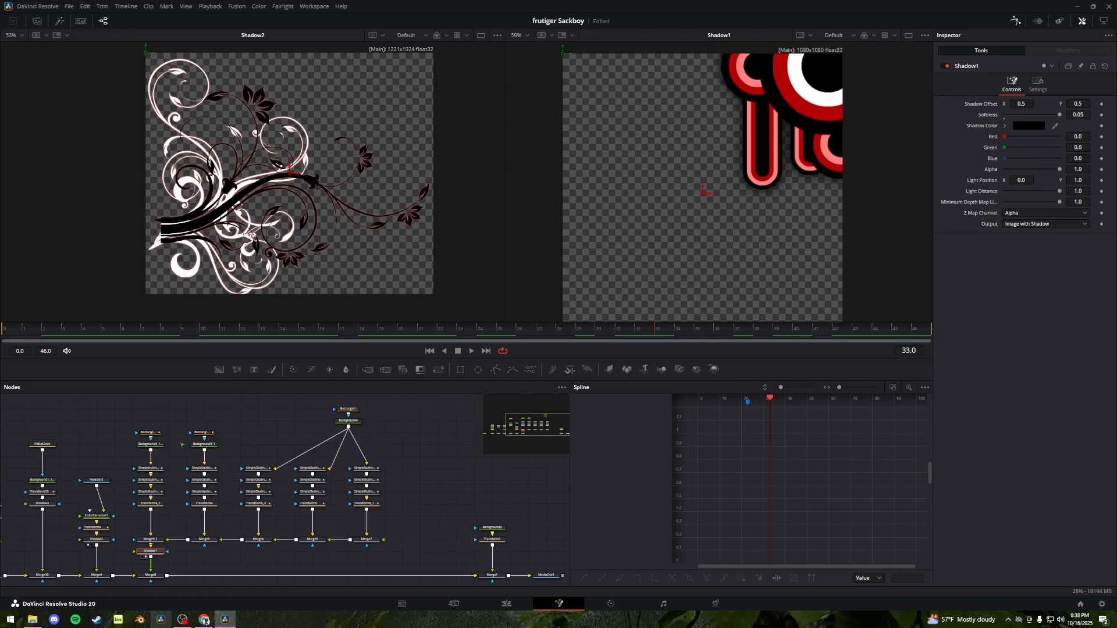
# View the black bar in Background4_1_1 and its Rectangle1_1_1 mask, scrubbing through the mask's height animation
pyautogui.click(150, 444)
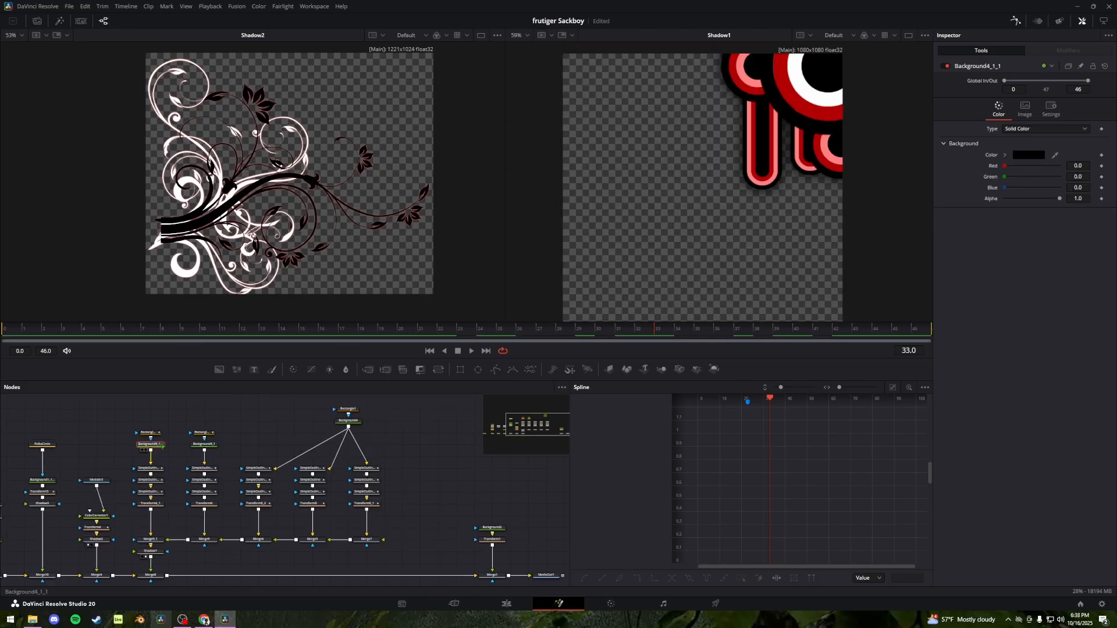
pyautogui.press('1')
pyautogui.moveTo(802, 79); pyautogui.dragTo(760, 104)
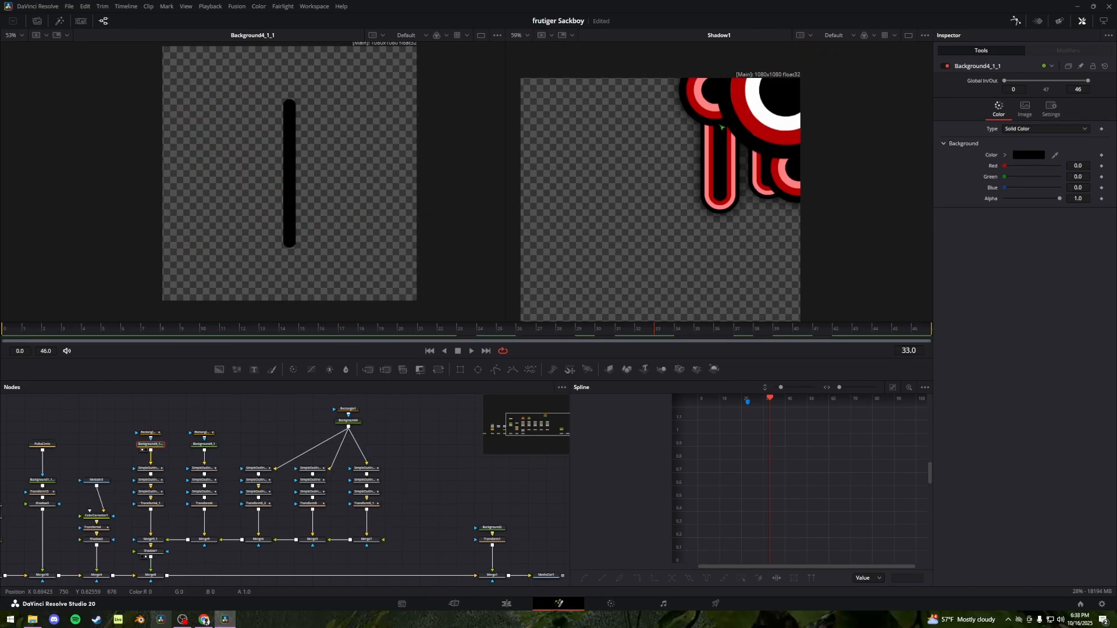
pyautogui.moveTo(162, 442); pyautogui.dragTo(173, 436)
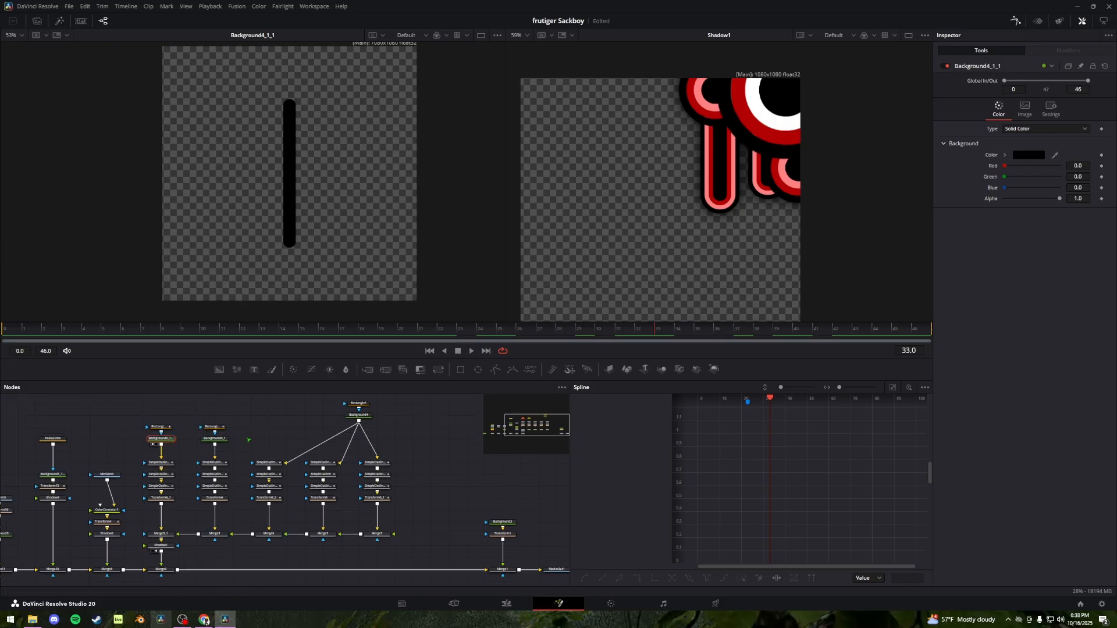
pyautogui.click(159, 428)
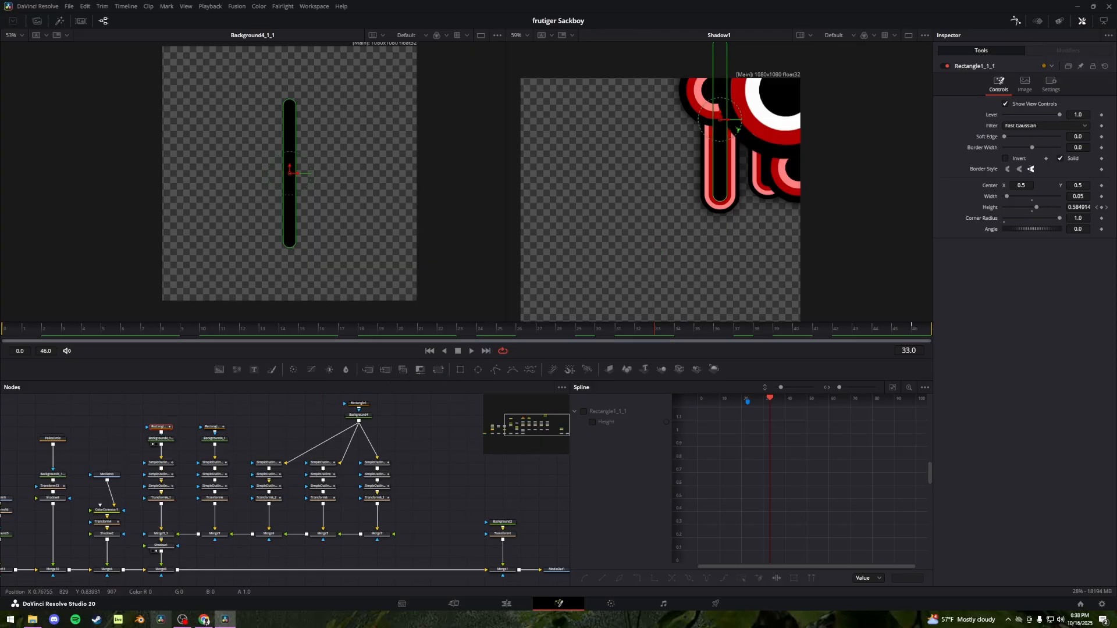
pyautogui.moveTo(736, 127); pyautogui.dragTo(658, 141)
pyautogui.scroll(2, 641, 53)
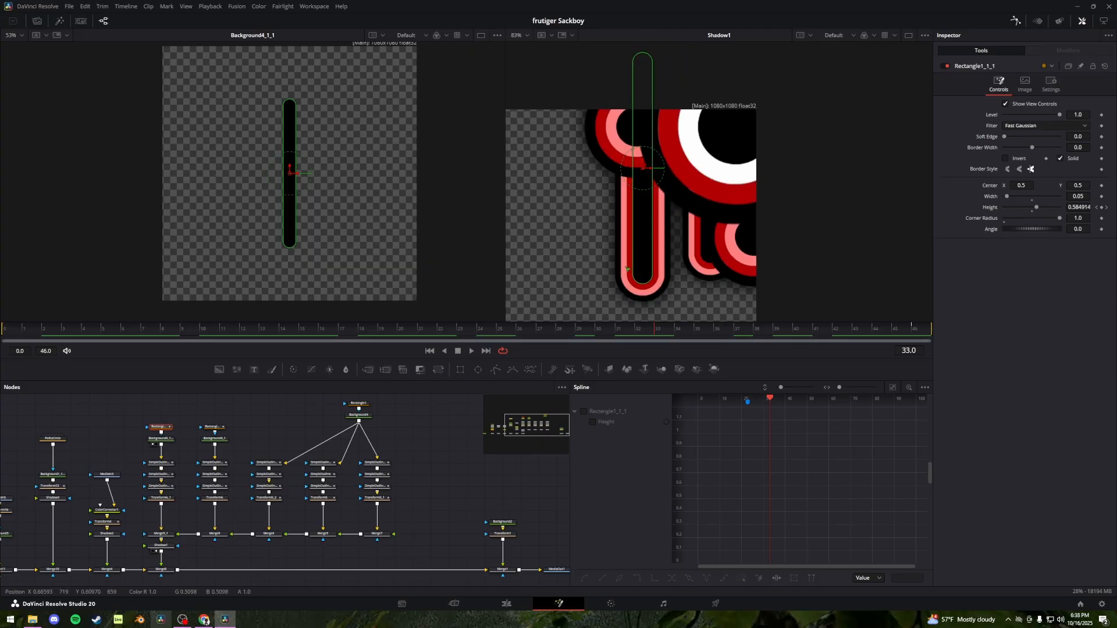
pyautogui.moveTo(263, 329); pyautogui.dragTo(233, 366)
# View the SimpleOutline layers around the bar, and scrub the Rectangle1_1_1 height animation with the outlines applied
pyautogui.click(168, 474)
pyautogui.press('1')
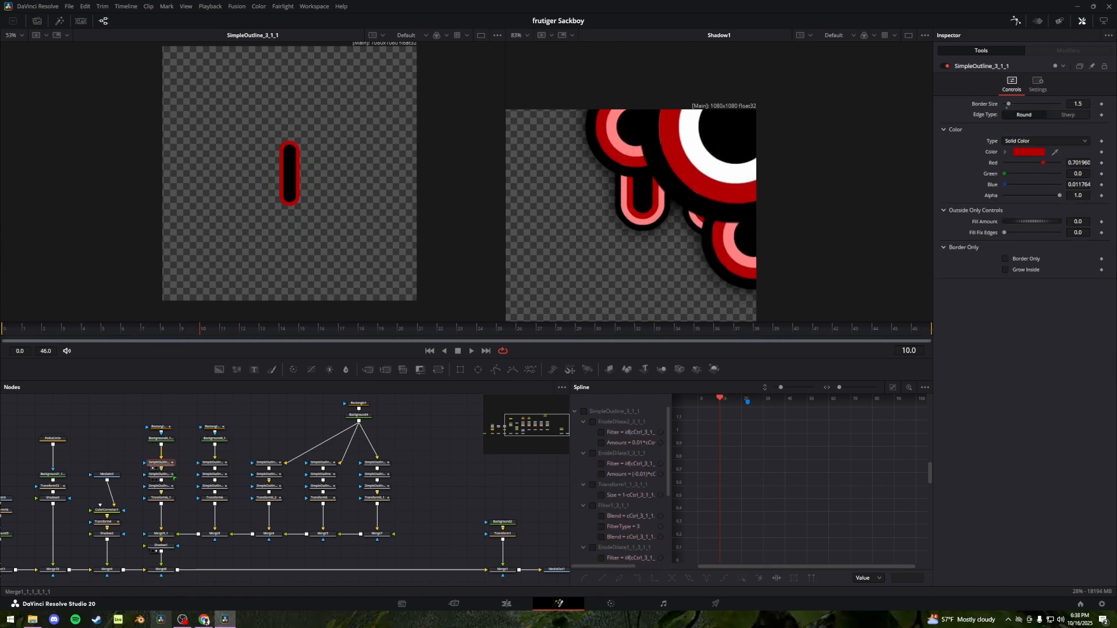
pyautogui.click(166, 486)
pyautogui.press('1')
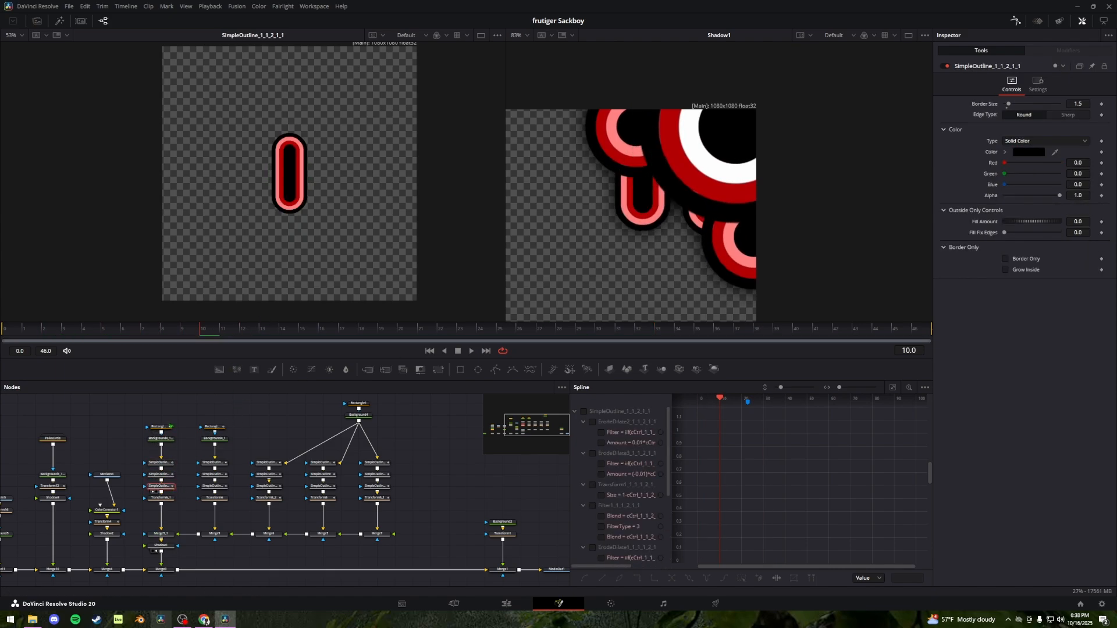
pyautogui.click(169, 426)
pyautogui.moveTo(158, 330); pyautogui.dragTo(284, 329)
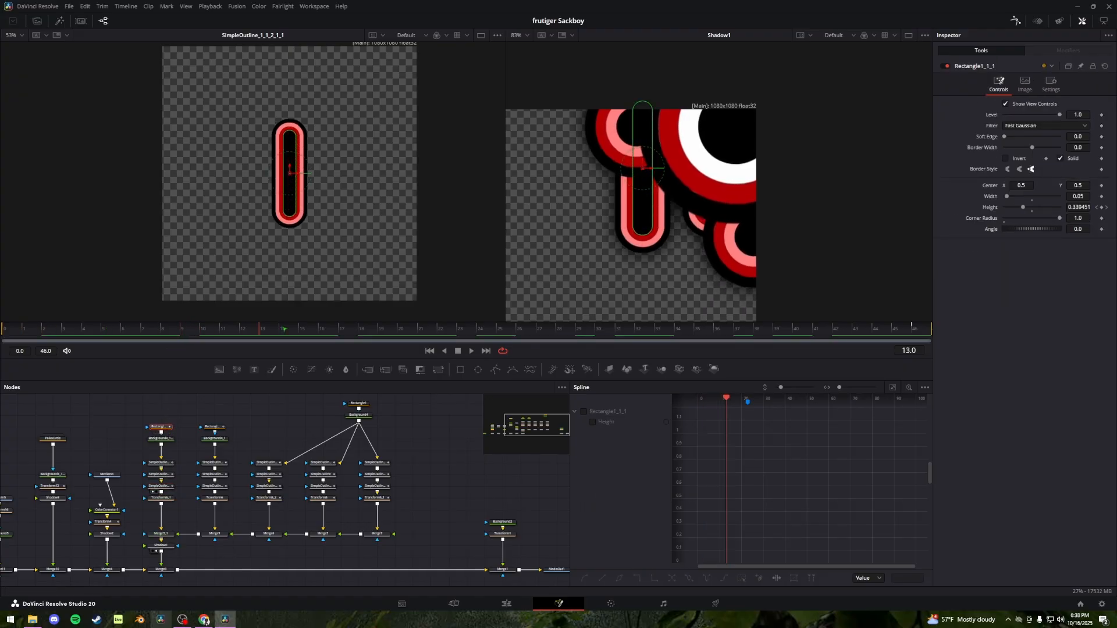
pyautogui.moveTo(284, 330); pyautogui.dragTo(343, 329)
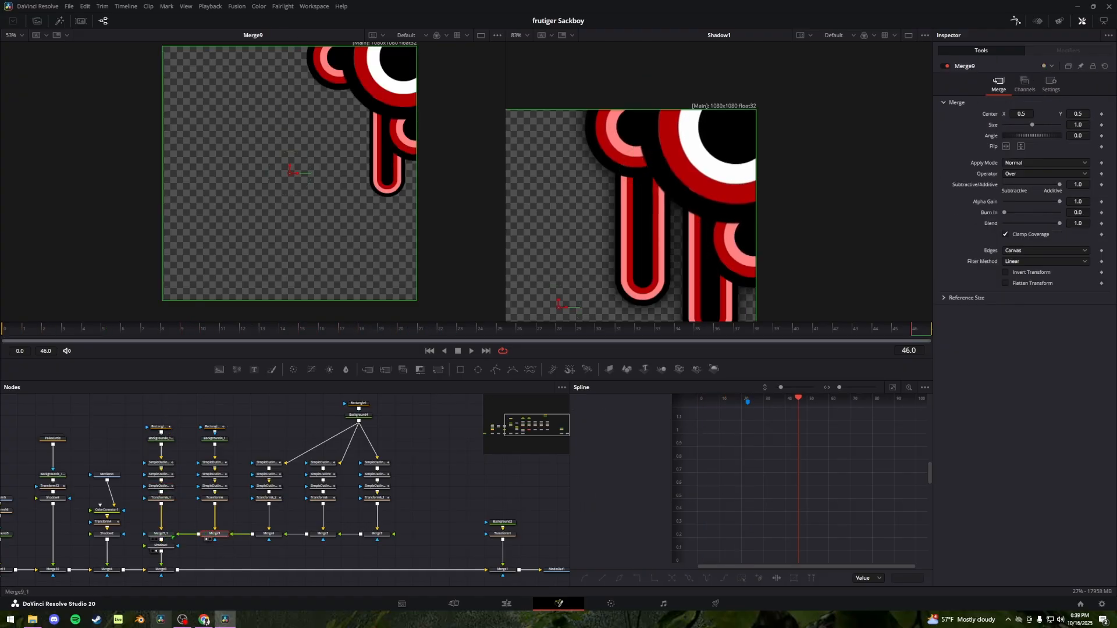
# View the outlined bars and circles combined in Merge9_1
pyautogui.click(169, 534)
pyautogui.press('1')
pyautogui.moveTo(245, 489); pyautogui.dragTo(200, 498)
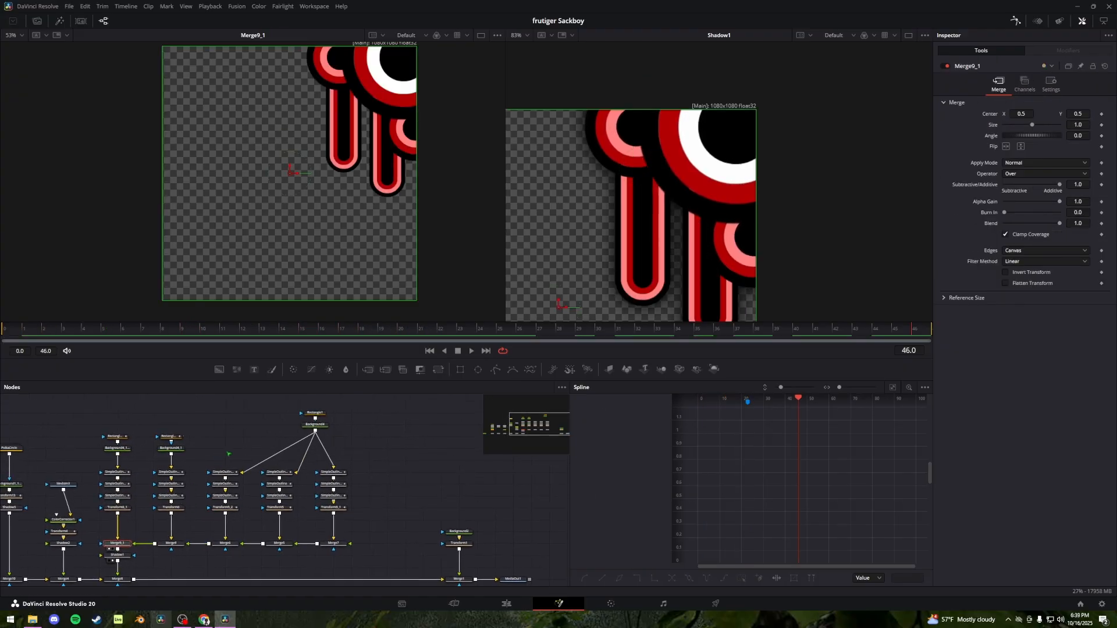
# View the black circle in Background4 and the successive SimpleOutline rings built around it
pyautogui.click(324, 425)
pyautogui.press('1')
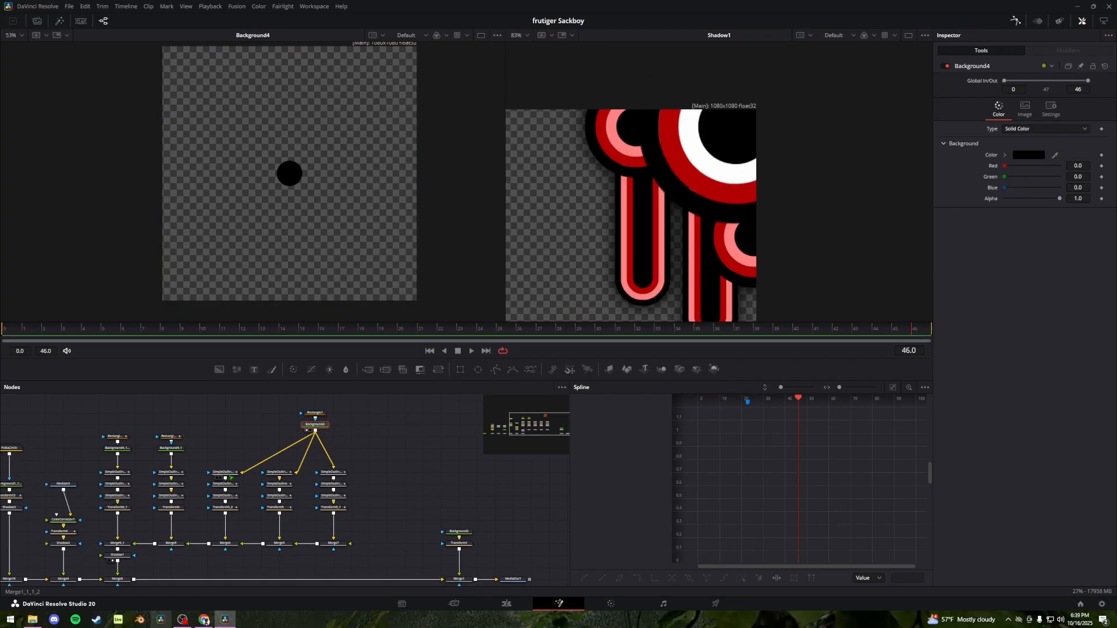
pyautogui.click(223, 496)
pyautogui.press('1')
pyautogui.click(279, 471)
pyautogui.press('1')
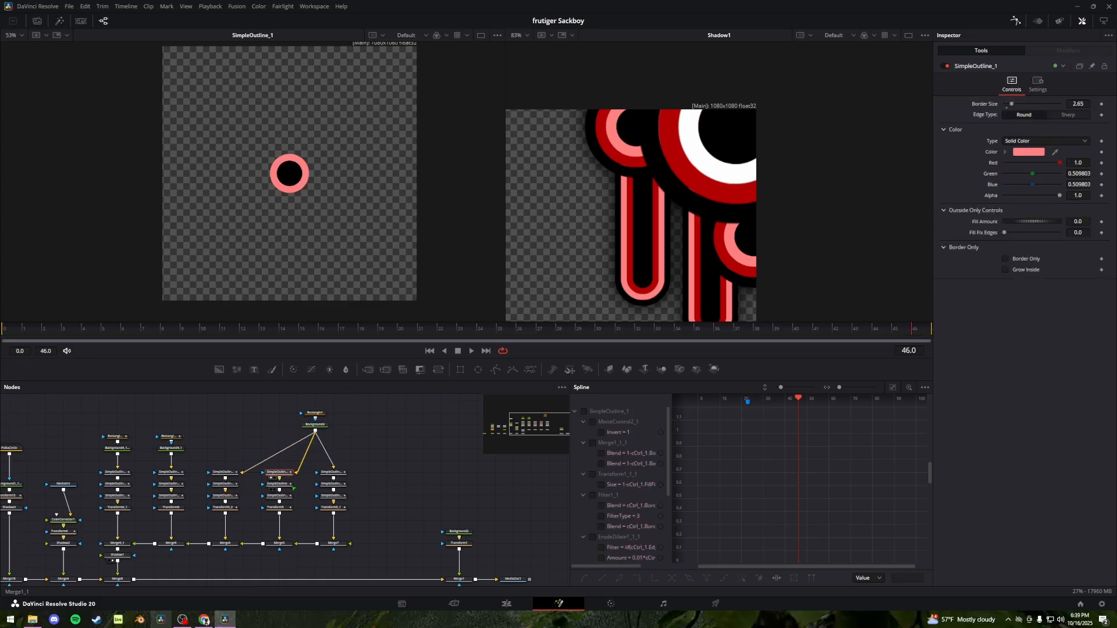
pyautogui.click(278, 483)
pyautogui.press('1')
pyautogui.click(278, 495)
pyautogui.press('1')
pyautogui.scroll(2, 295, 201)
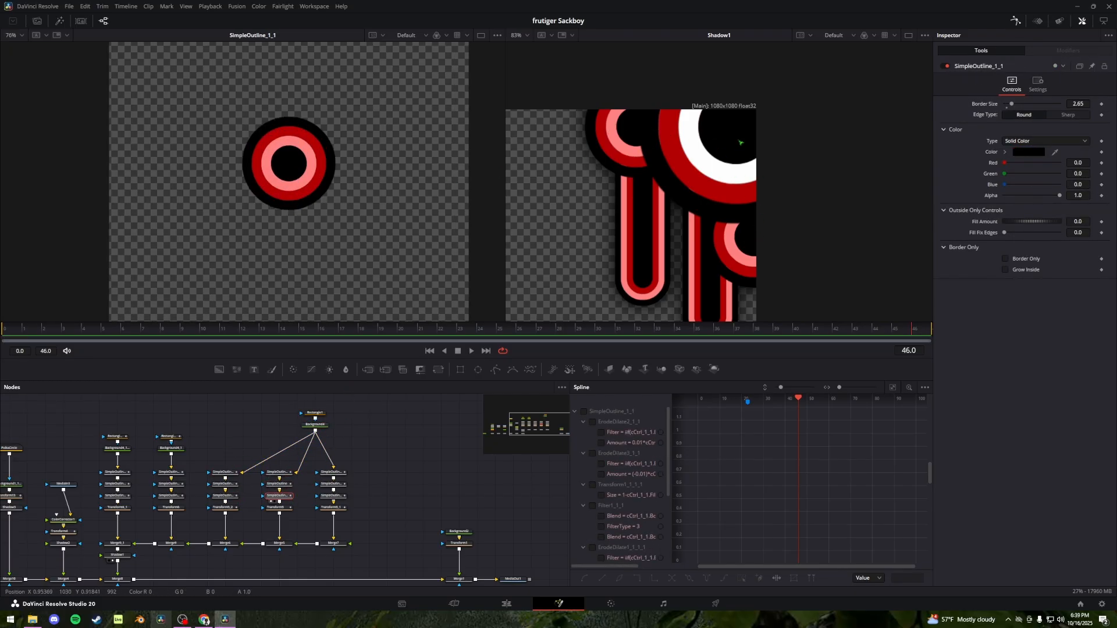
# Compare the Shadow1 result on the retro shapes with the full composite in Merge8
pyautogui.moveTo(117, 567); pyautogui.dragTo(189, 530)
pyautogui.click(189, 541)
pyautogui.press('2')
pyautogui.click(189, 517)
pyautogui.press('1')
pyautogui.click(189, 542)
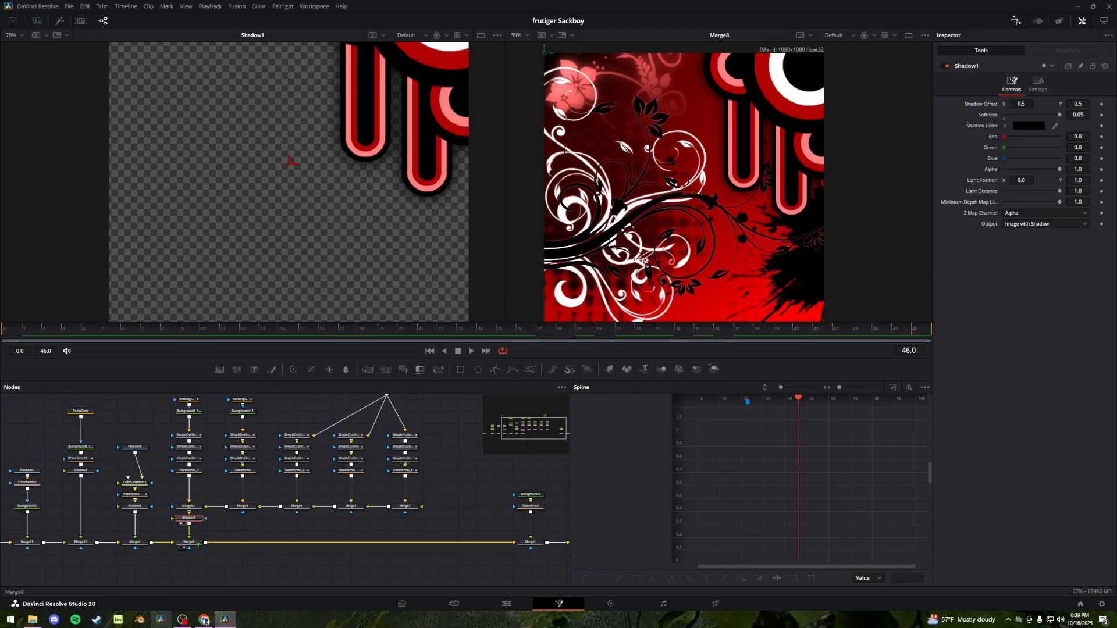
# View the black Background2, its transform and the final MediaOut1 composite with the black strip
pyautogui.moveTo(466, 511); pyautogui.dragTo(274, 523)
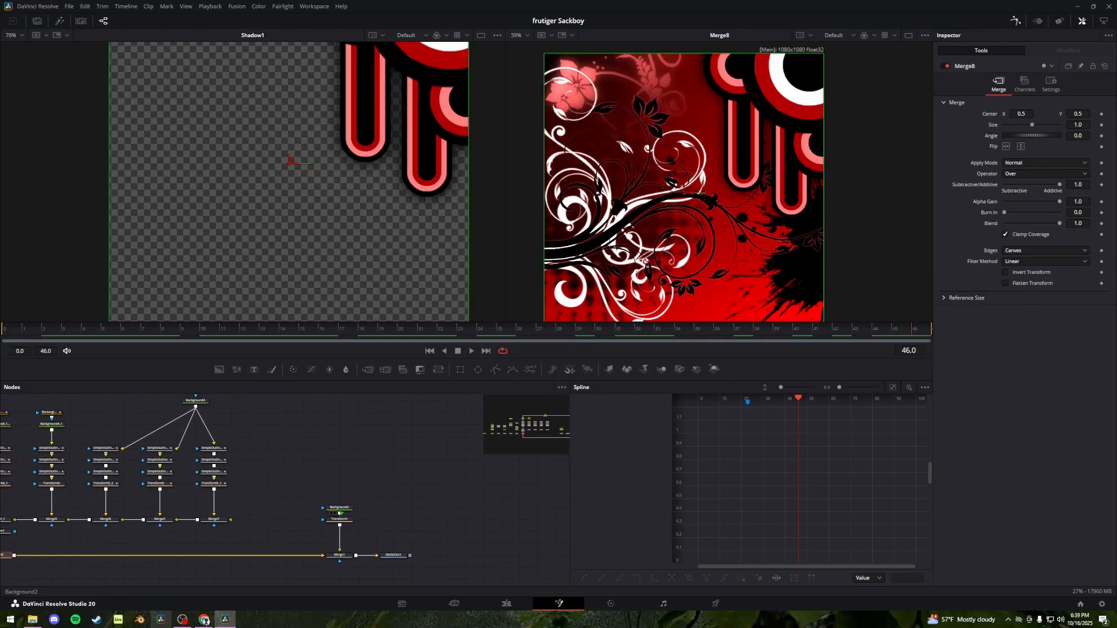
pyautogui.click(339, 513)
pyautogui.press('1')
pyautogui.scroll(-3, 356, 500)
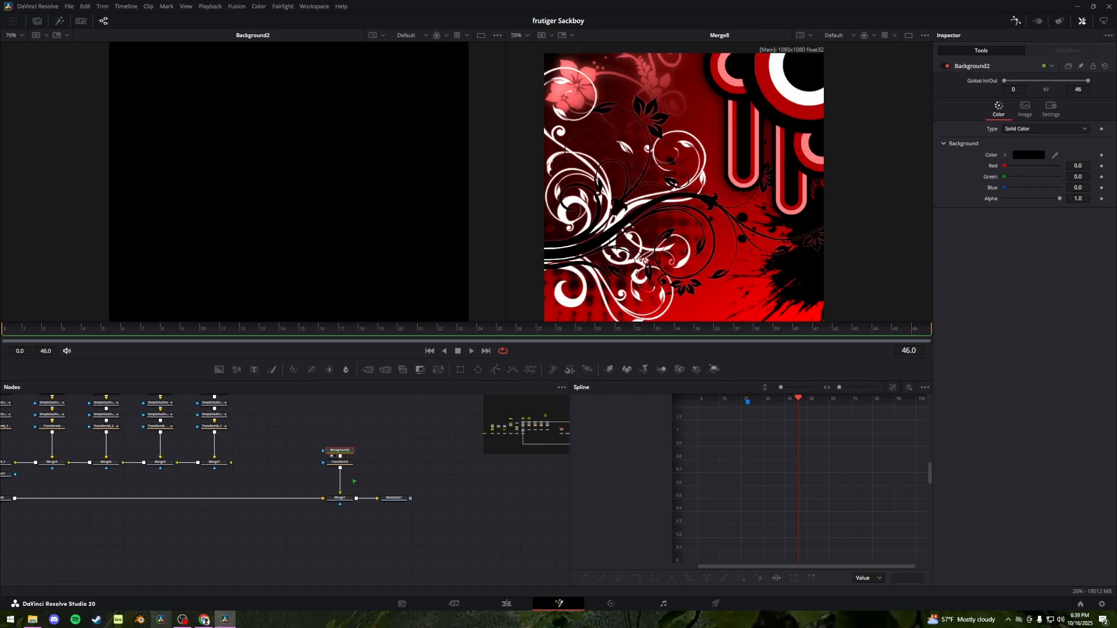
pyautogui.click(349, 463)
pyautogui.press('1')
pyautogui.click(388, 498)
pyautogui.press('1')
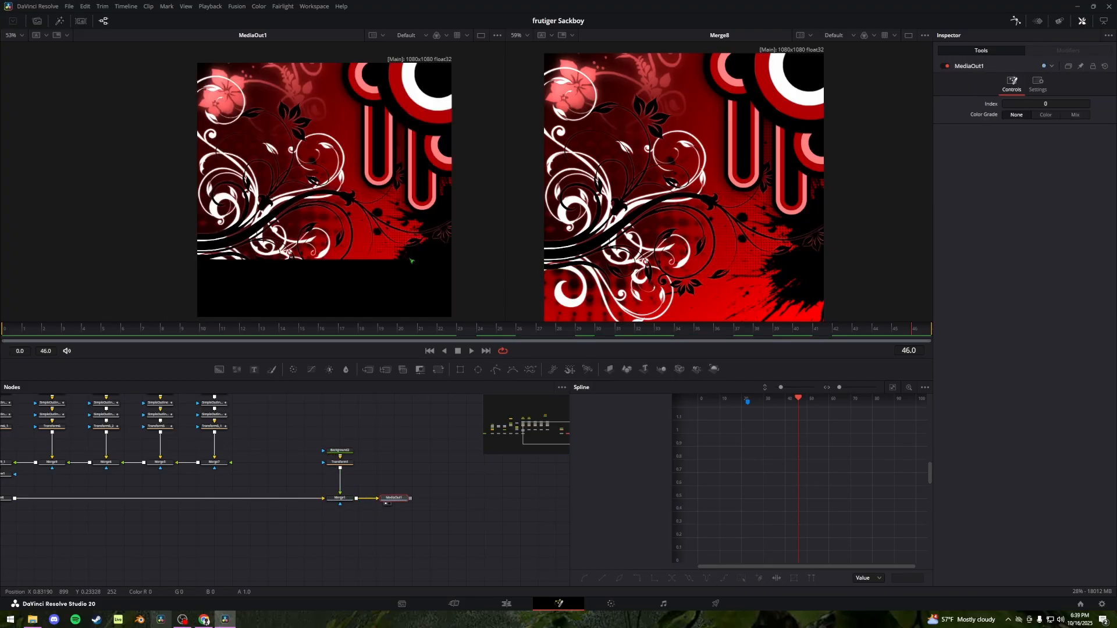
pyautogui.press('2')
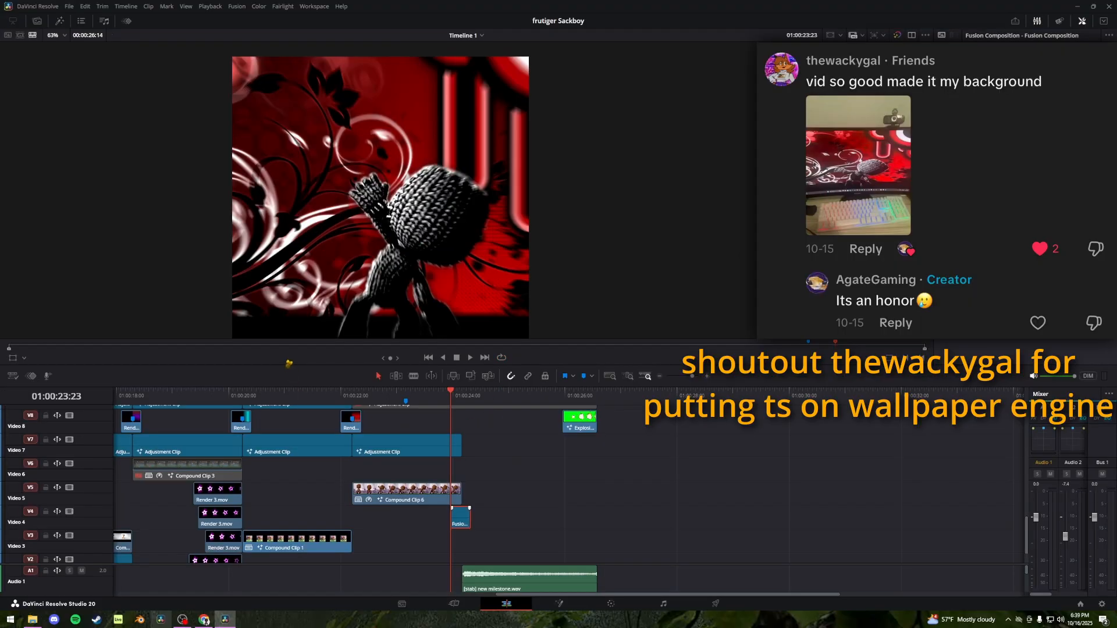
# Open the Fusion composition on Video 4 and examine the Background2_2 color and Ellipse3 mask, scrubbing through the ring's expansion
pyautogui.hotkey('shift', '5')
pyautogui.moveTo(152, 461); pyautogui.dragTo(340, 516)
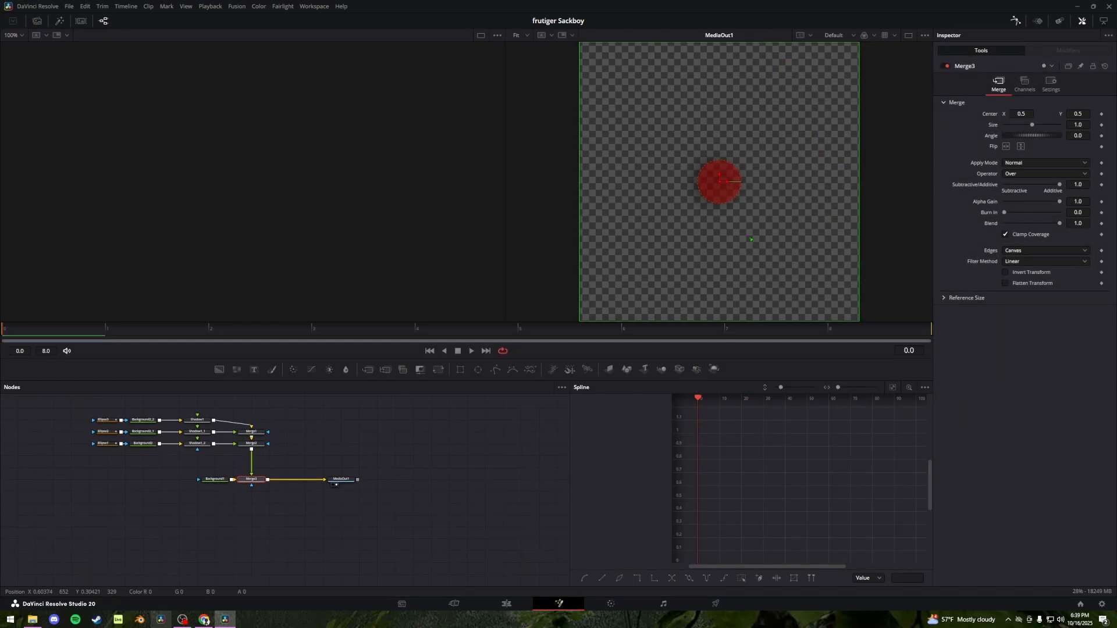
pyautogui.moveTo(143, 465); pyautogui.dragTo(198, 482)
pyautogui.click(197, 437)
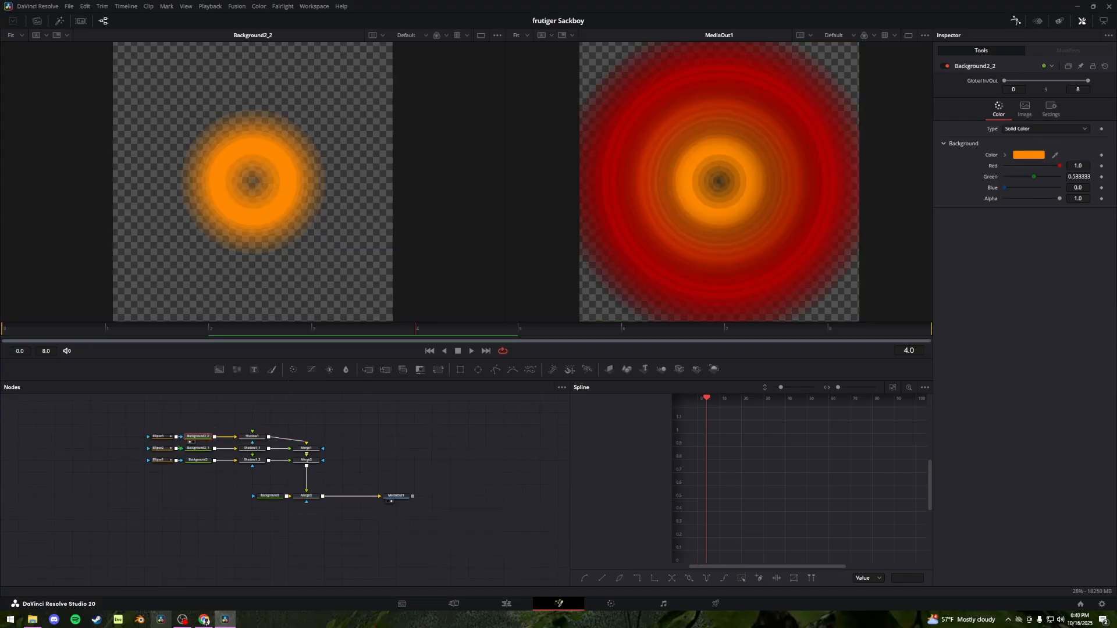
pyautogui.click(158, 436)
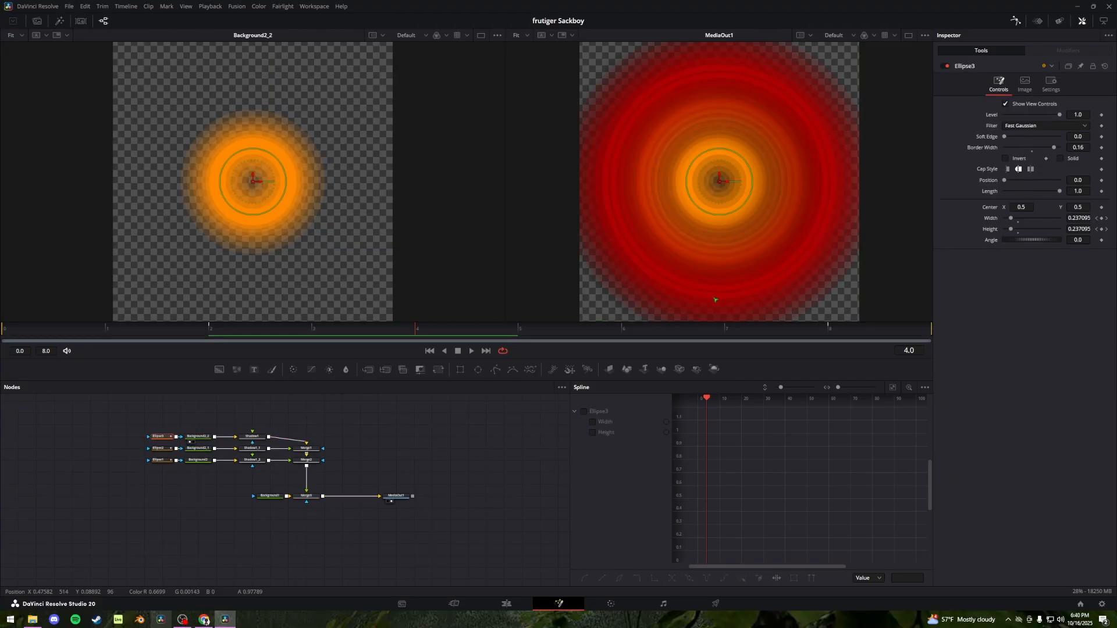
pyautogui.moveTo(415, 331); pyautogui.dragTo(107, 335)
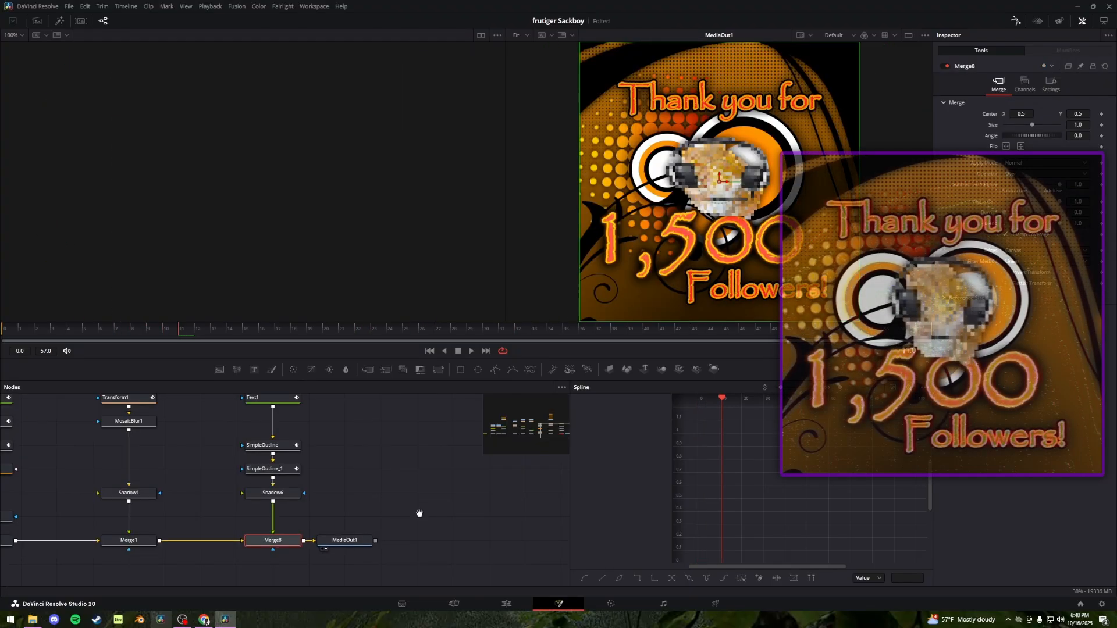
# Move the MediaIn4 and Transform4 nodes up and away from ColorCorrector1 in the 1,500 followers composition
pyautogui.scroll(-3, 419, 513)
pyautogui.moveTo(420, 513); pyautogui.dragTo(482, 531)
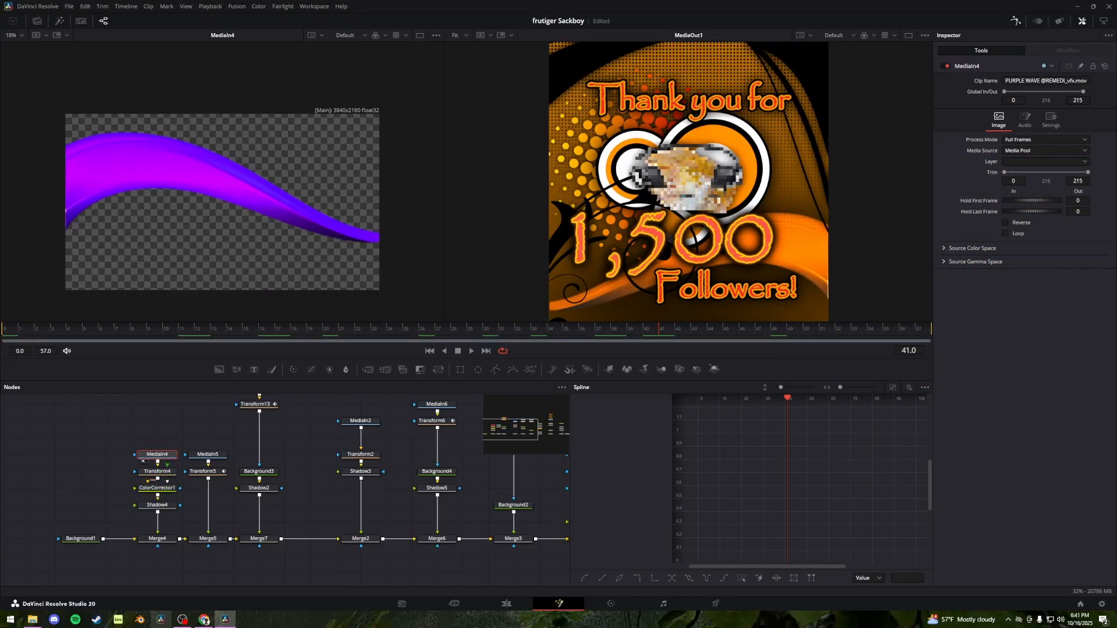
pyautogui.moveTo(175, 434); pyautogui.dragTo(159, 478)
pyautogui.moveTo(168, 473); pyautogui.dragTo(149, 461)
# View the purple wave clip in MediaIn4 through its Transform4, ColorCorrector1 and Shadow4 nodes
pyautogui.click(131, 438)
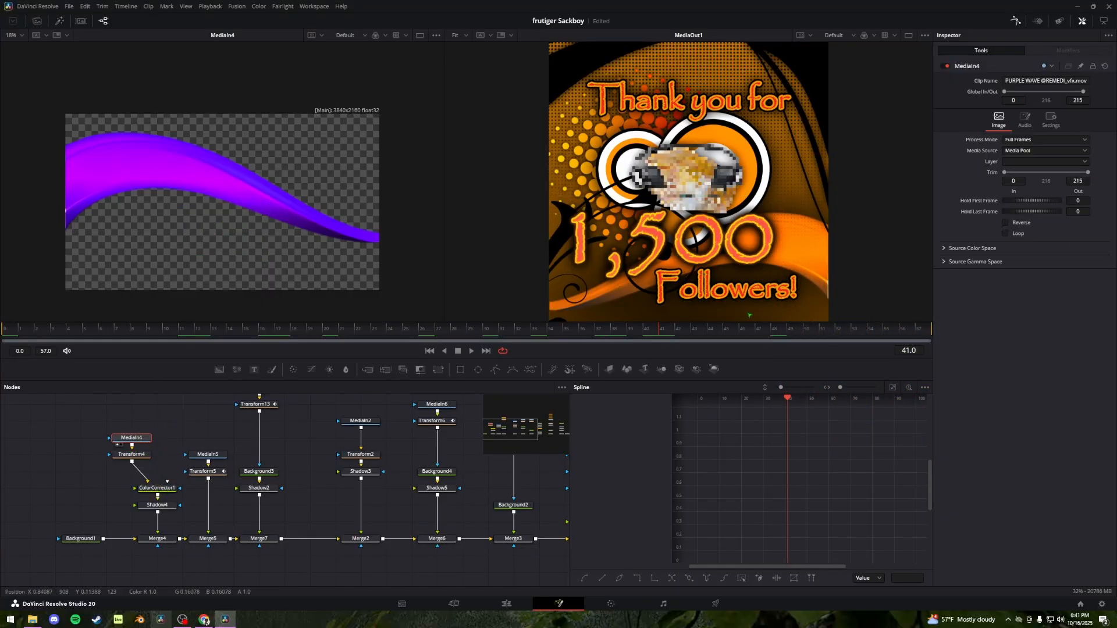
pyautogui.click(131, 454)
pyautogui.click(157, 488)
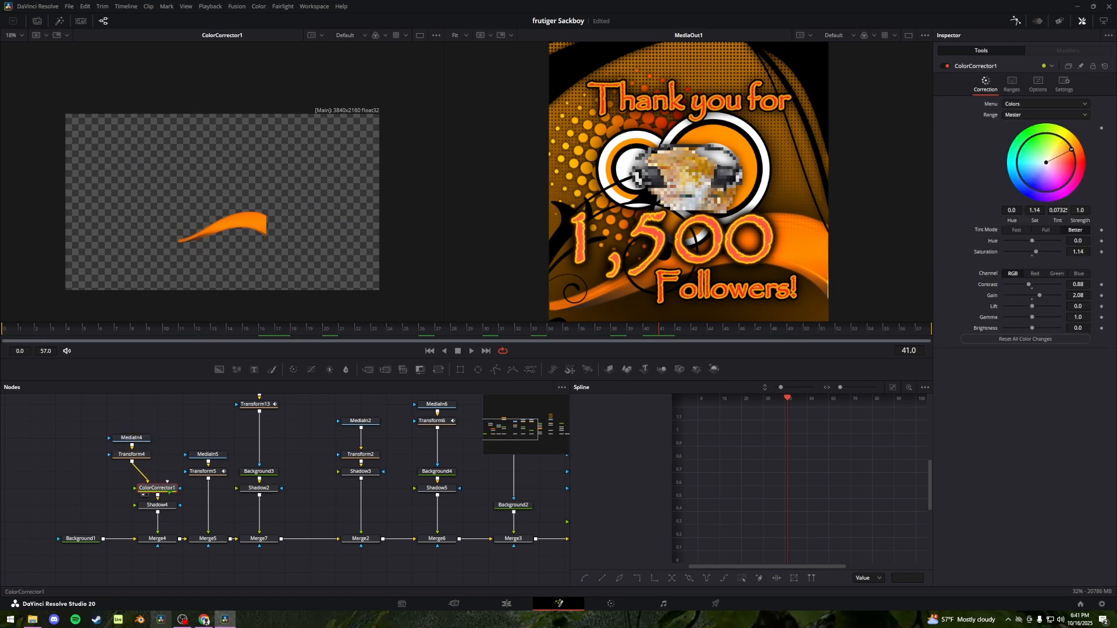
pyautogui.click(169, 507)
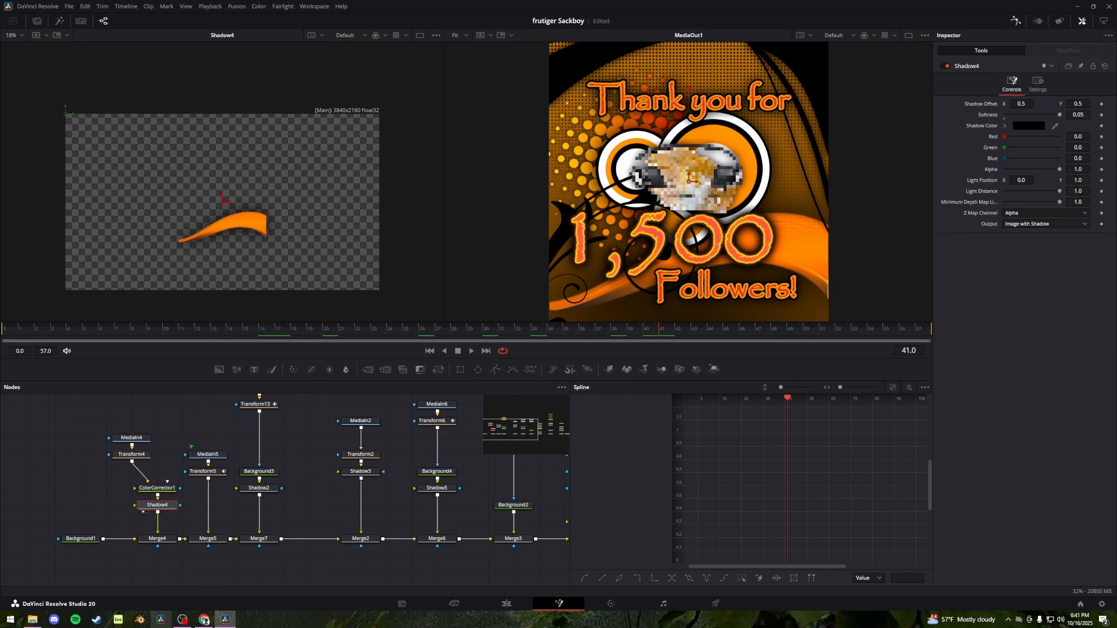
# View the Merge4 composite and the metro_39.png pattern in MediaIn5 with its Transform5 node
pyautogui.click(161, 538)
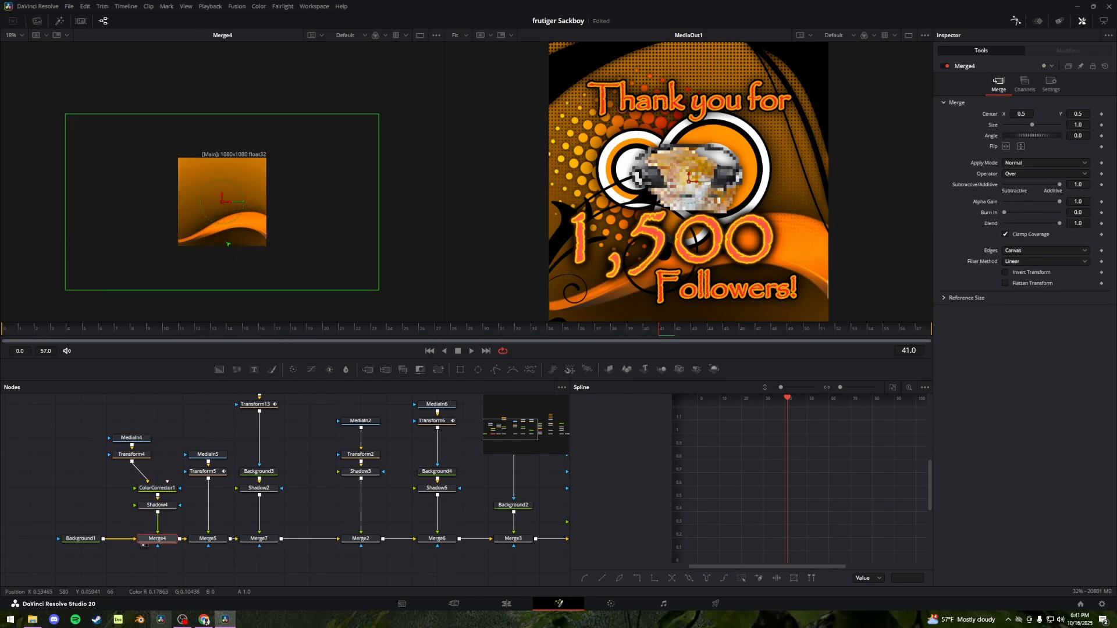
pyautogui.scroll(4, 224, 243)
pyautogui.click(208, 454)
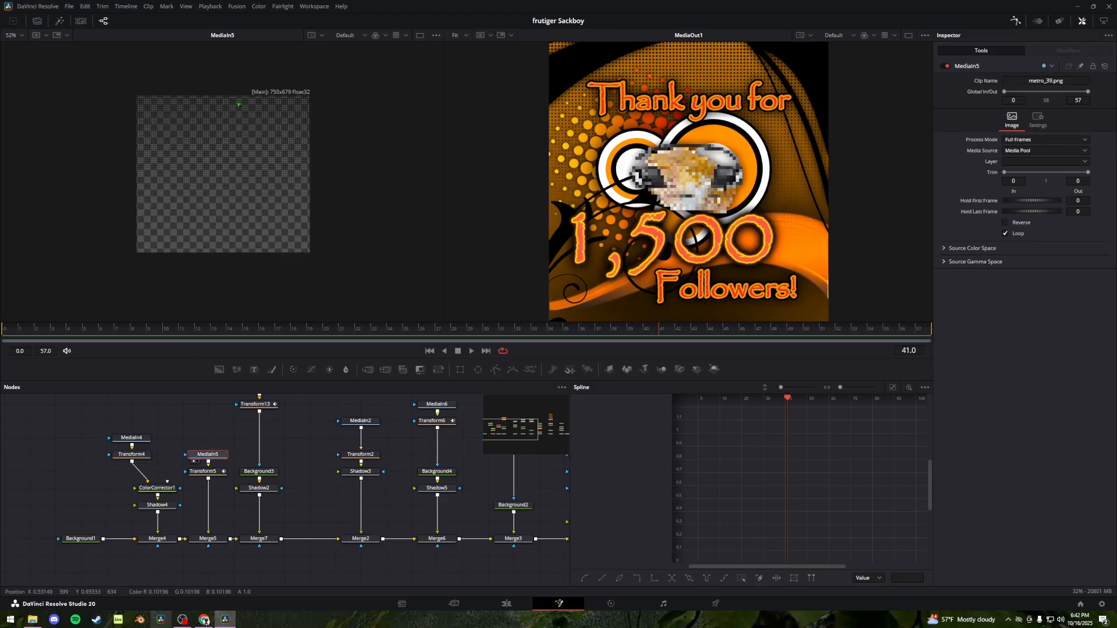
pyautogui.click(204, 471)
pyautogui.press('1')
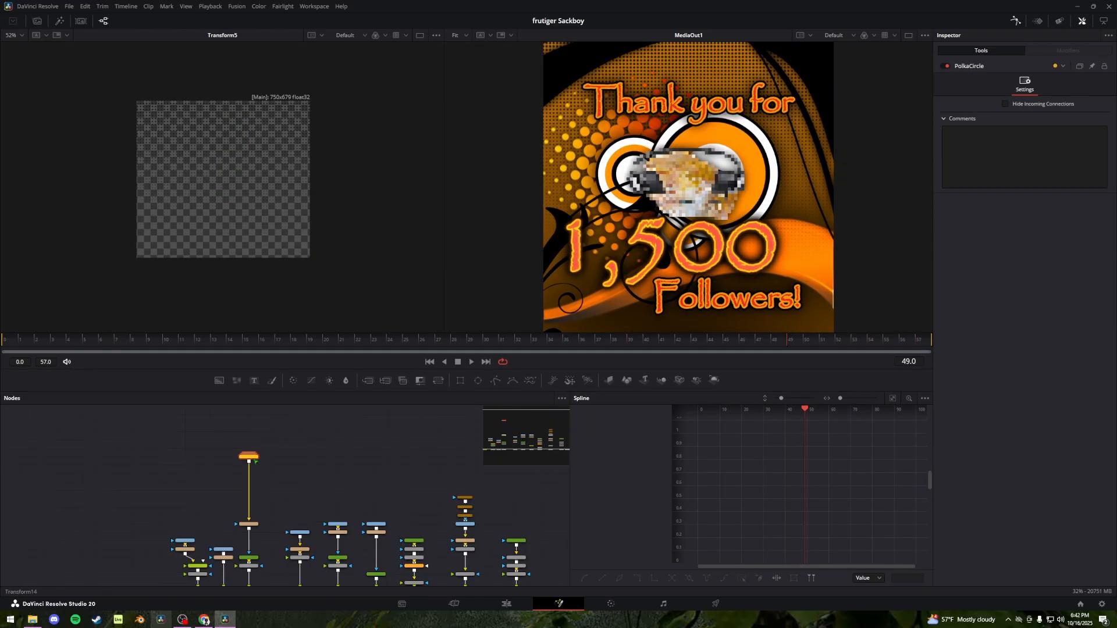
# Examine the PolkaCircle group, the Background3 gradient it feeds and the resulting Merge7 composite
pyautogui.moveTo(255, 462); pyautogui.dragTo(255, 453)
pyautogui.scroll(-2, 258, 451)
pyautogui.doubleClick(256, 450)
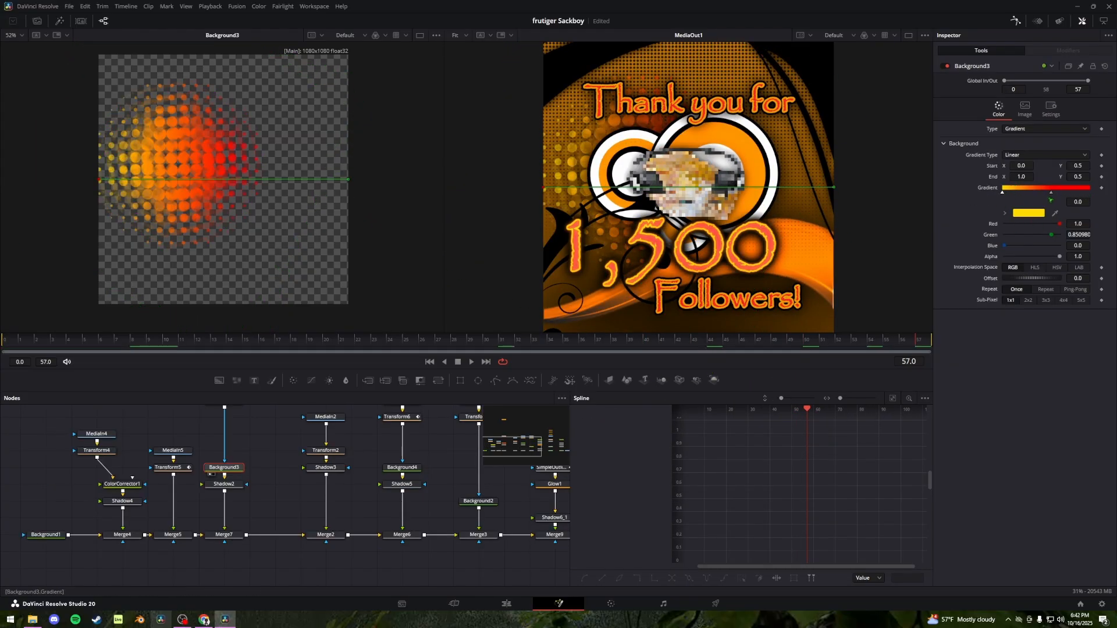
pyautogui.click(223, 535)
pyautogui.press('1')
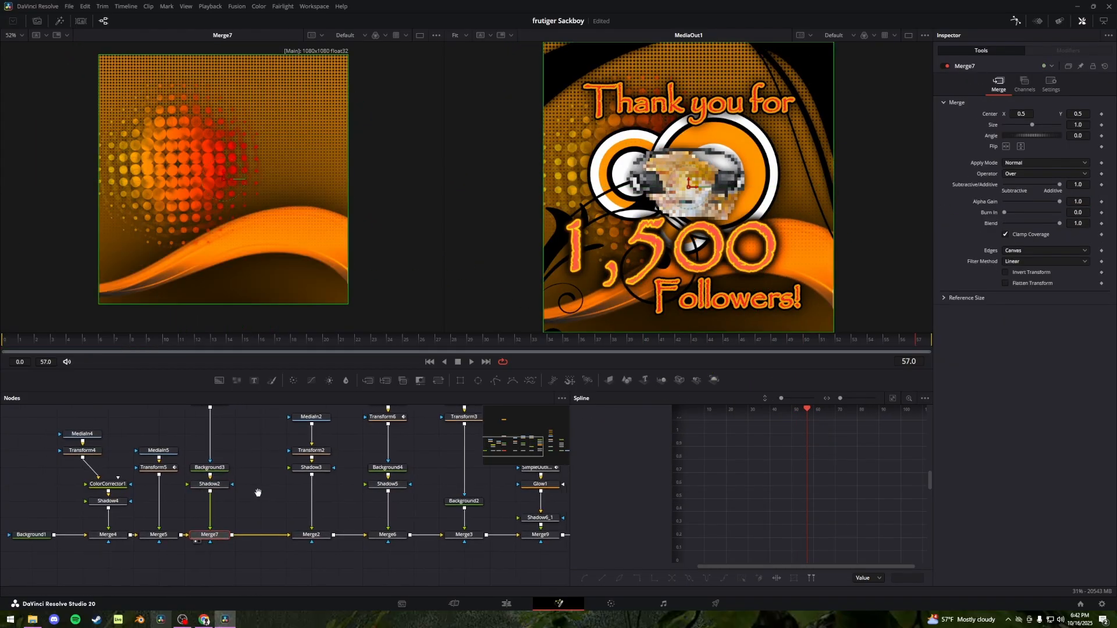
# View the orange and white rings in MediaIn2 through its Transform2 and Shadow3 nodes
pyautogui.moveTo(303, 473); pyautogui.dragTo(222, 518)
pyautogui.click(245, 462)
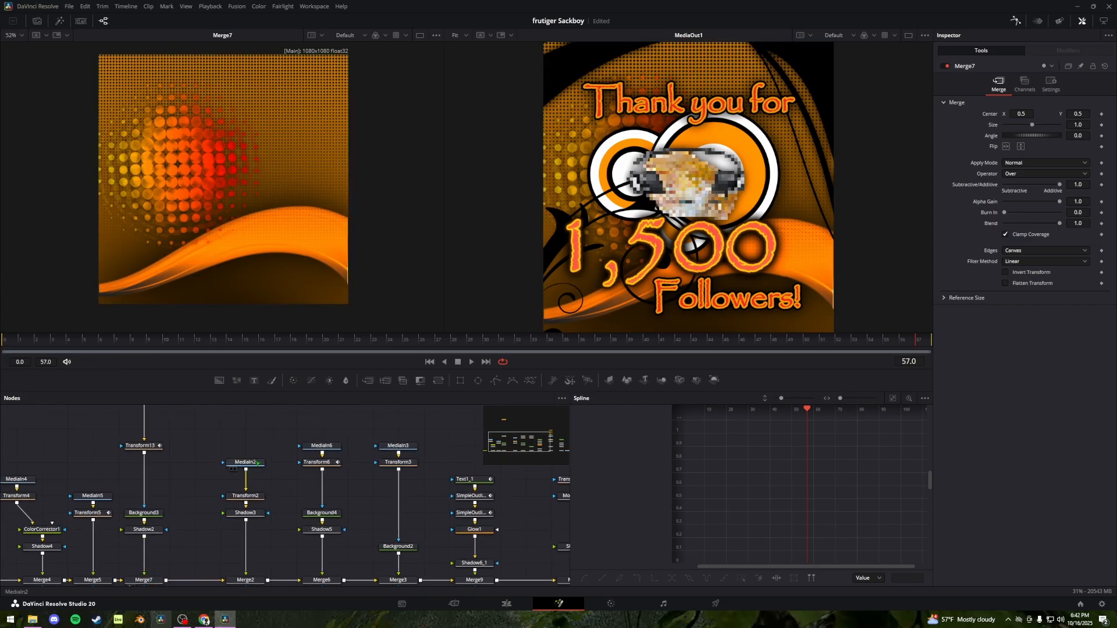
pyautogui.press('1')
pyautogui.click(260, 496)
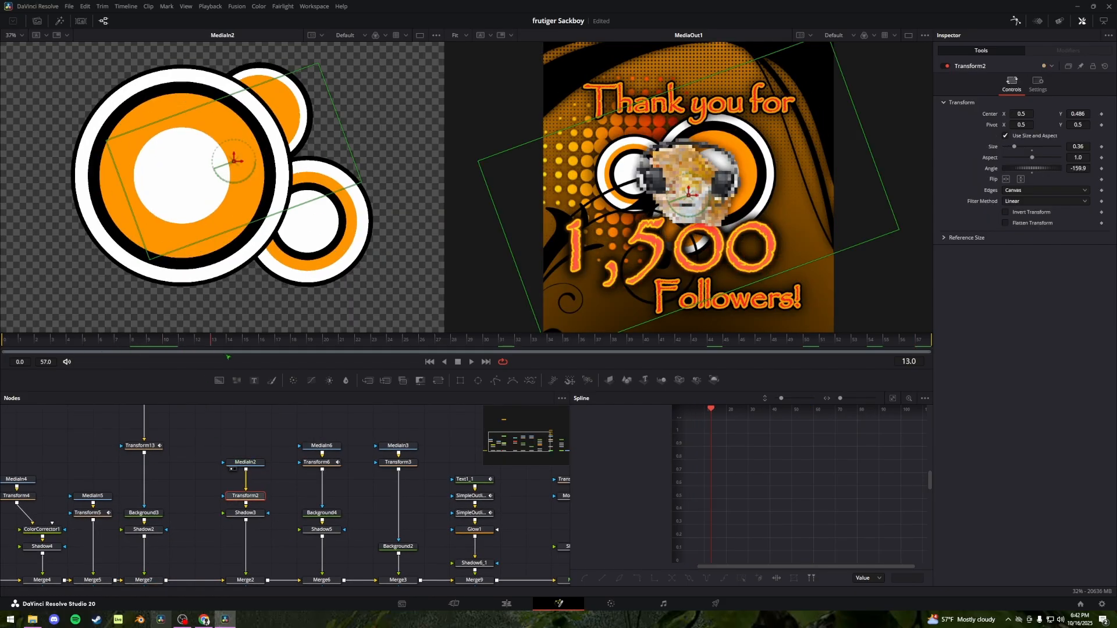
pyautogui.click(245, 512)
pyautogui.press('1')
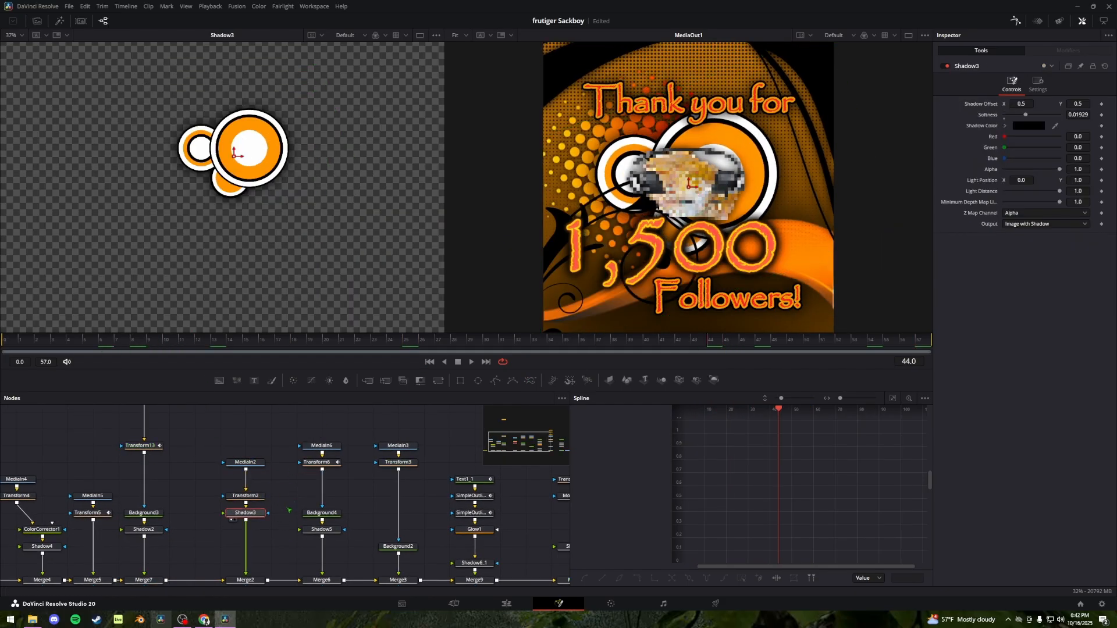
# View the green wave clip in MediaIn6 through Transform6, the black Background4 and the Merge6 composite
pyautogui.moveTo(283, 492); pyautogui.dragTo(205, 486)
pyautogui.click(243, 439)
pyautogui.press('1')
pyautogui.click(247, 456)
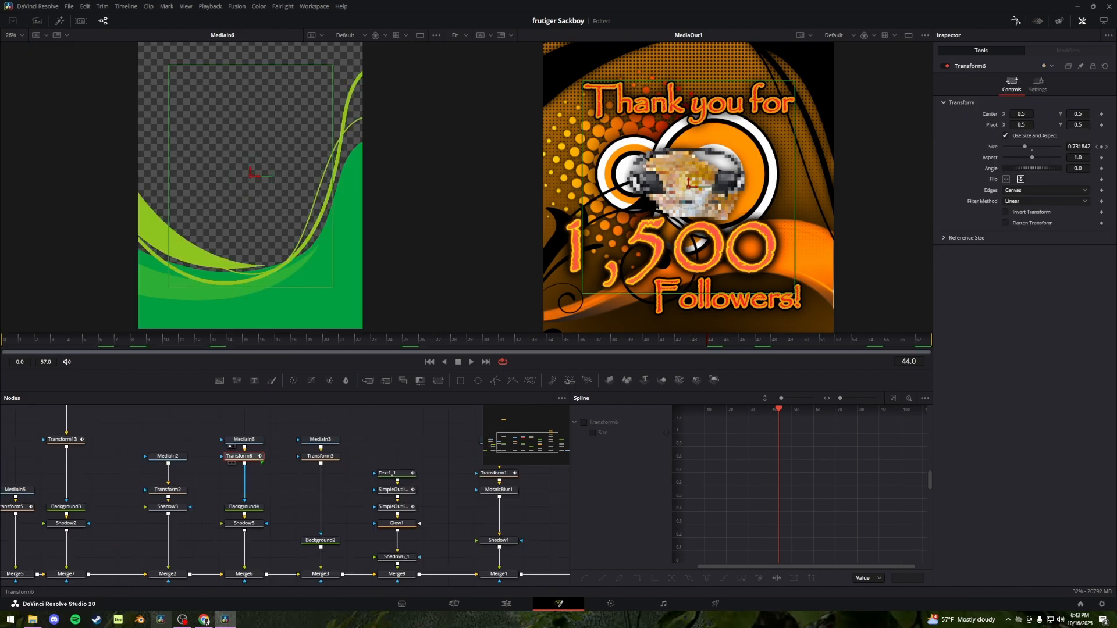
pyautogui.press('1')
pyautogui.click(243, 507)
pyautogui.press('1')
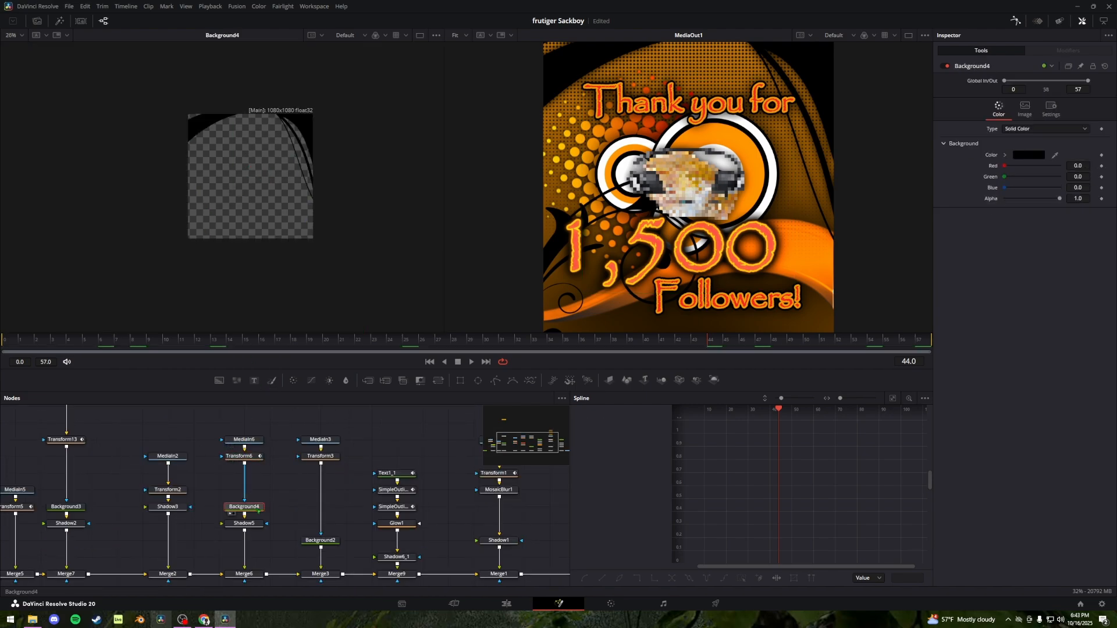
pyautogui.moveTo(575, 57); pyautogui.dragTo(560, 110)
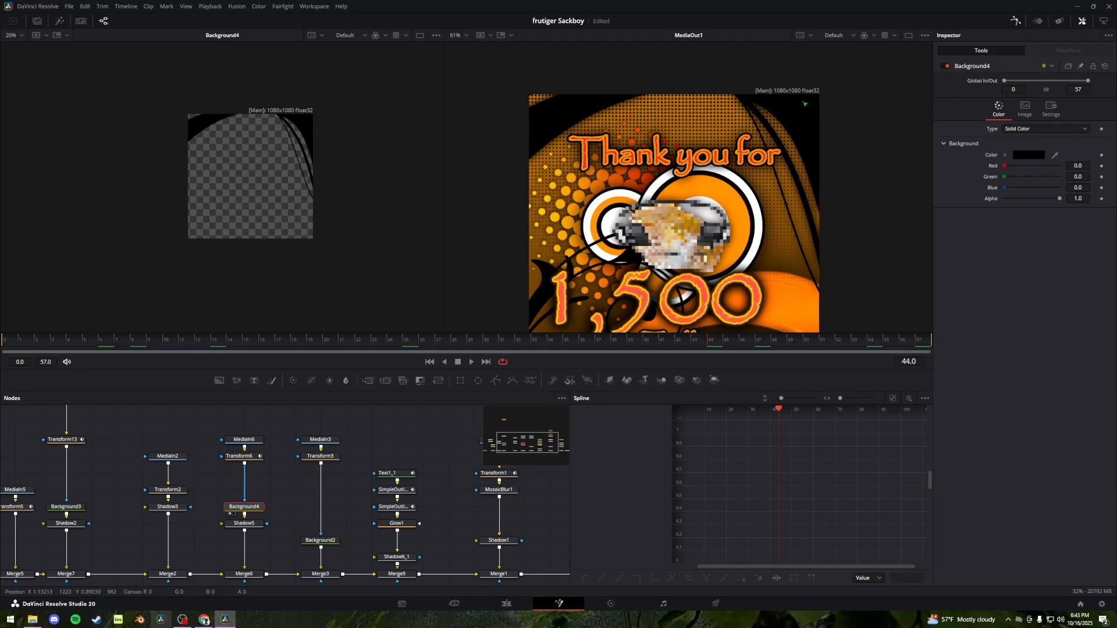
pyautogui.click(244, 574)
pyautogui.press('1')
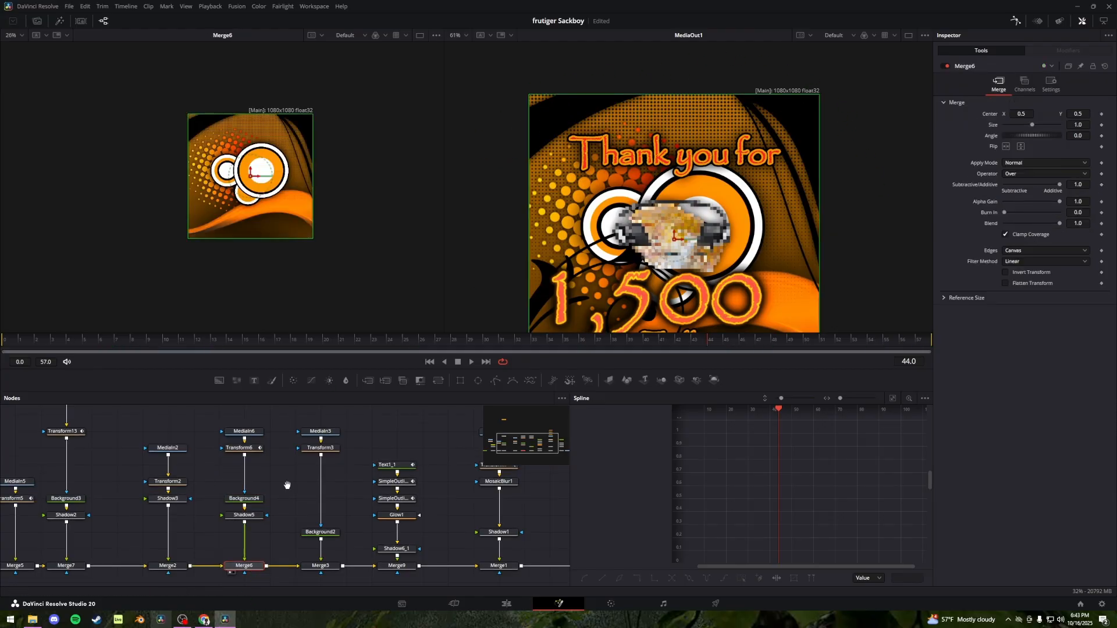
# View the MediaIn3 and Transform3 branch and move the MediaIn3 node up, away from Transform3
pyautogui.moveTo(339, 448); pyautogui.dragTo(269, 463)
pyautogui.click(251, 455)
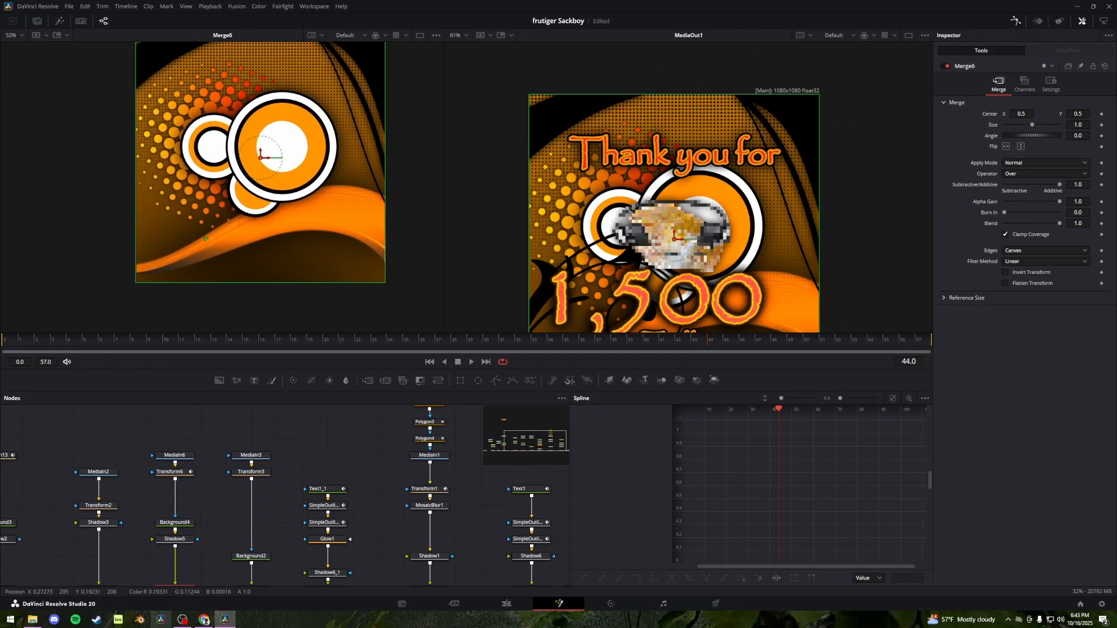
pyautogui.press('1')
pyautogui.moveTo(260, 459); pyautogui.dragTo(260, 442)
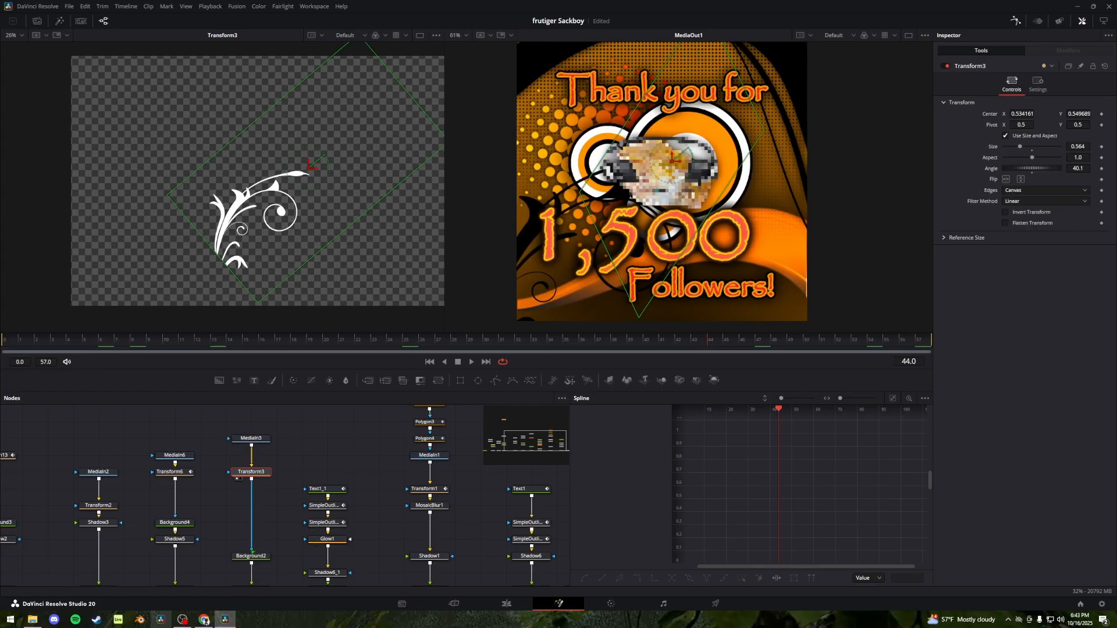
# View the Background2 node that colors the floral swirl black and the resulting Merge3 composite up close
pyautogui.click(251, 555)
pyautogui.press('1')
pyautogui.moveTo(274, 541); pyautogui.dragTo(257, 466)
pyautogui.click(233, 514)
pyautogui.press('1')
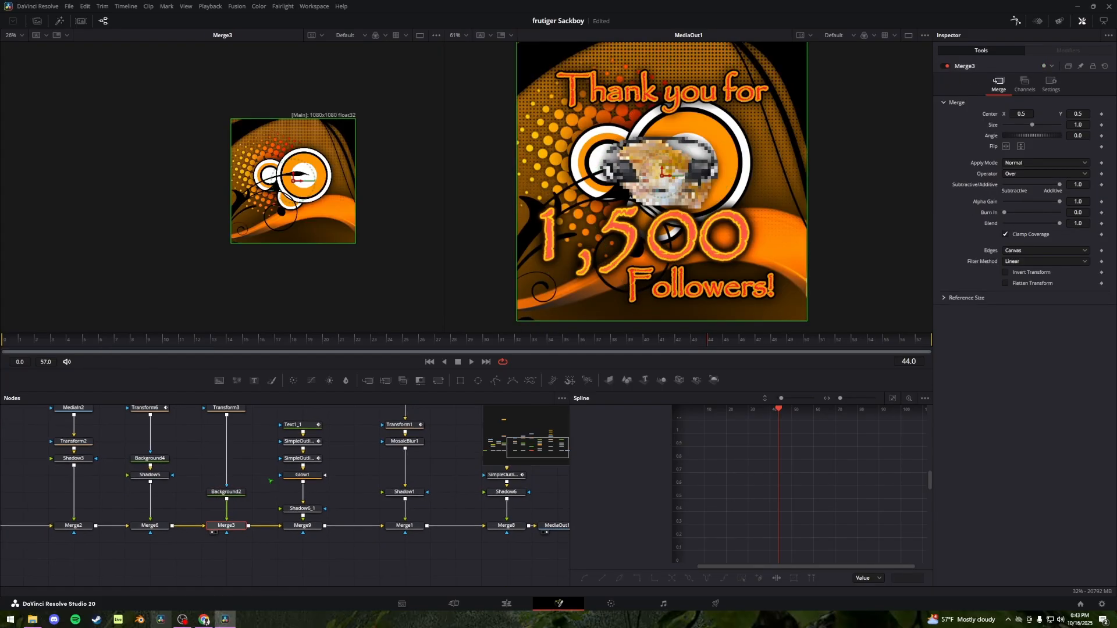
pyautogui.scroll(3, 319, 222)
pyautogui.moveTo(322, 231); pyautogui.dragTo(328, 258)
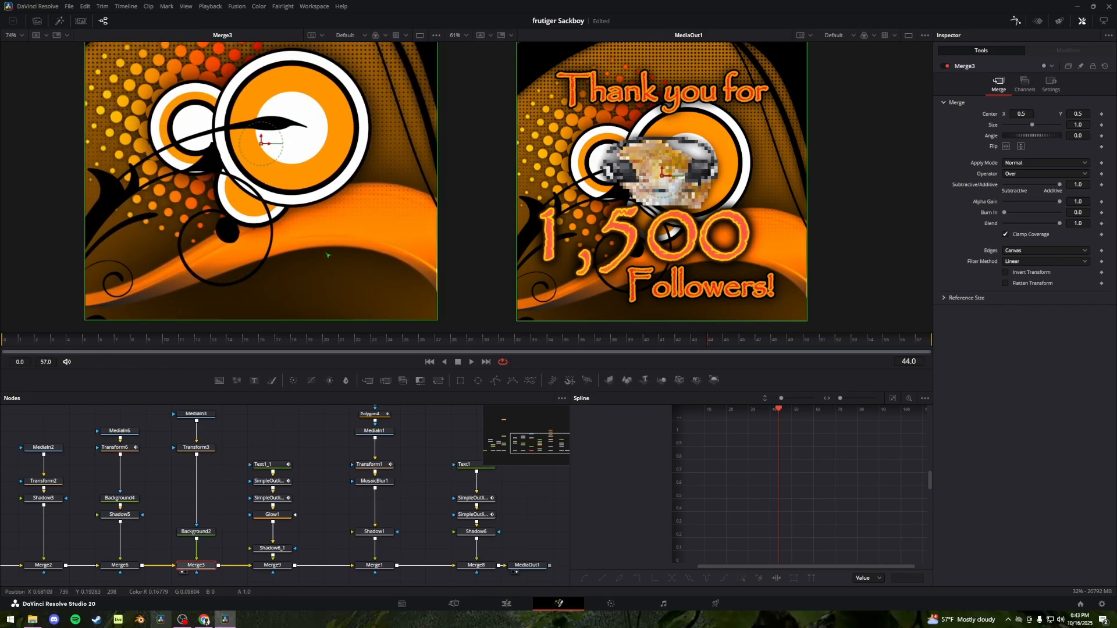
# View the red 1,500 text in the Text1_1 node and its text settings
pyautogui.click(269, 464)
pyautogui.press('1')
pyautogui.moveTo(254, 471); pyautogui.dragTo(186, 492)
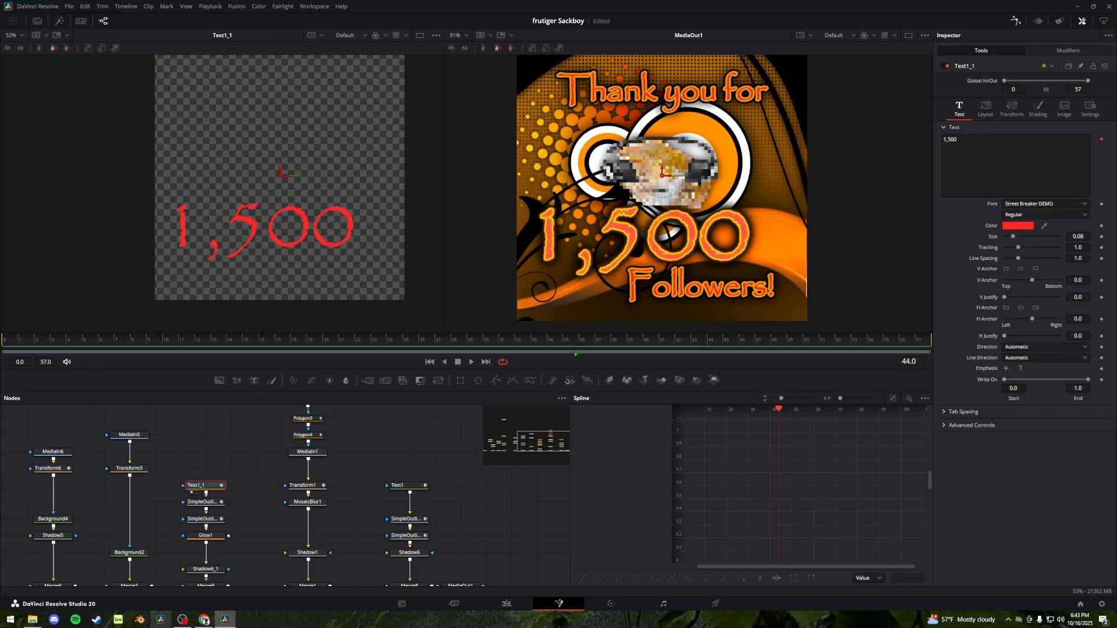